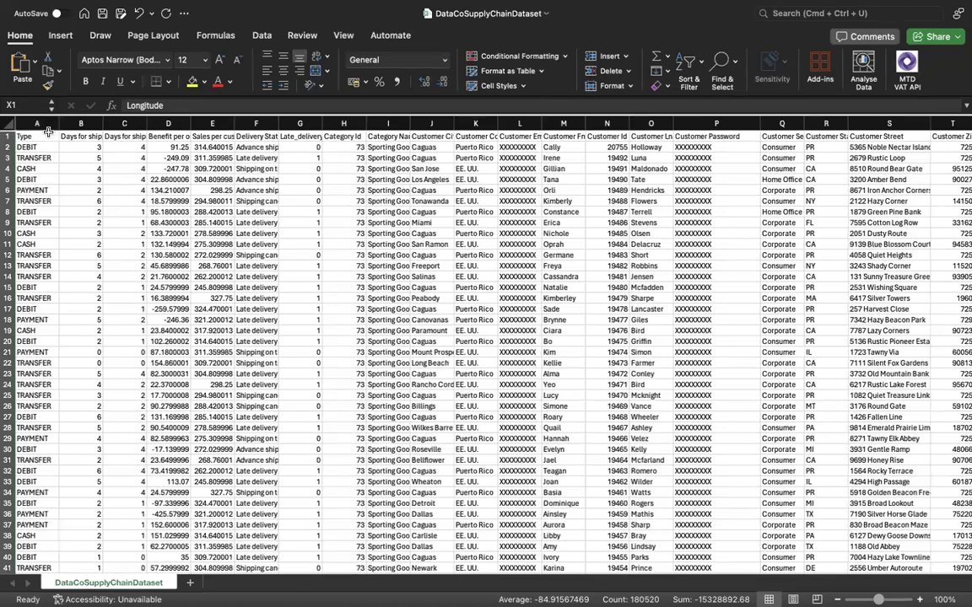
Widen the Type, Days for shipping (real) and Days for shipment (scheduled) columns so their full headers fit.
left_click_drag(59, 125, 78, 125)
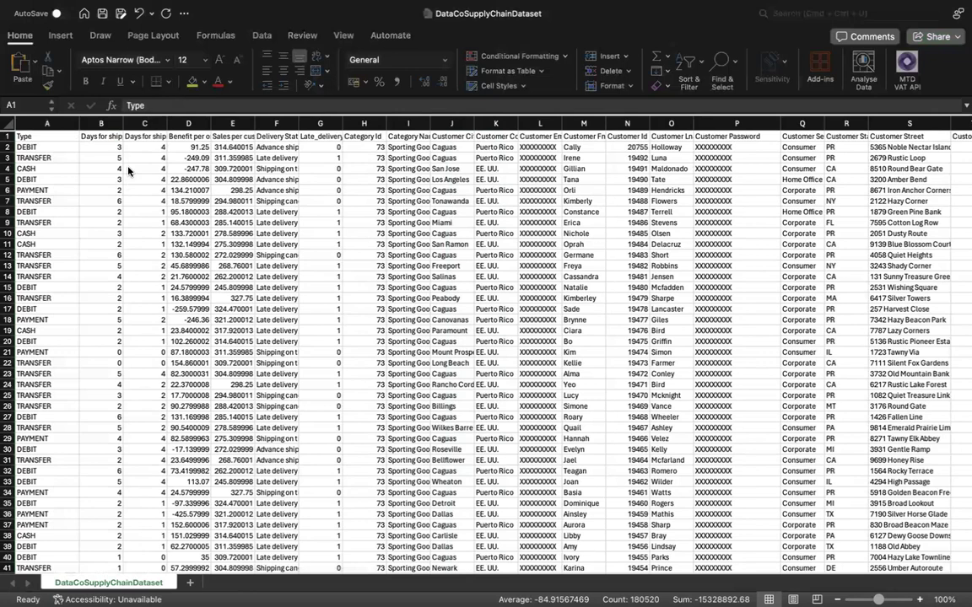
left_click_drag(123, 124, 161, 125)
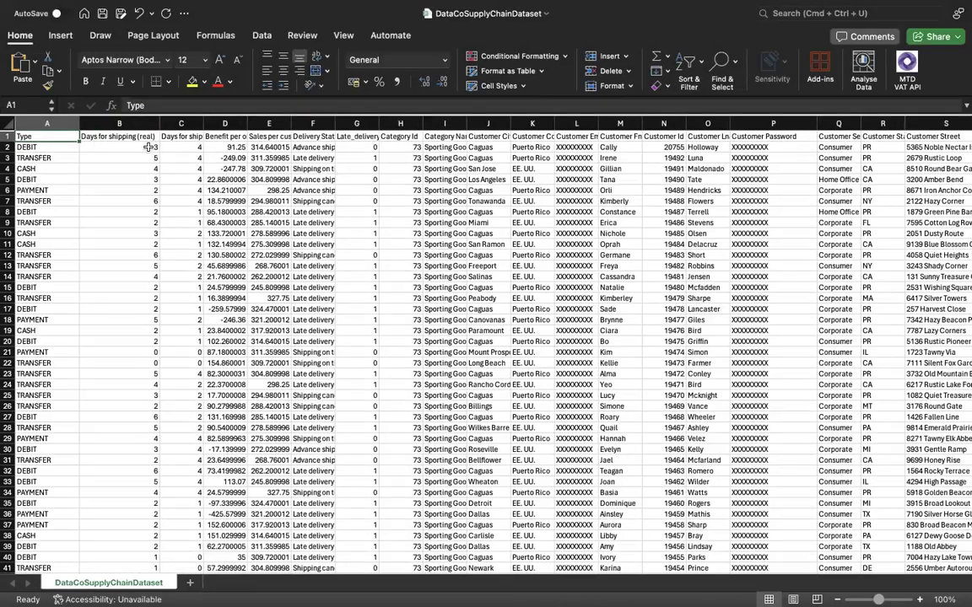
left_click_drag(202, 127, 271, 125)
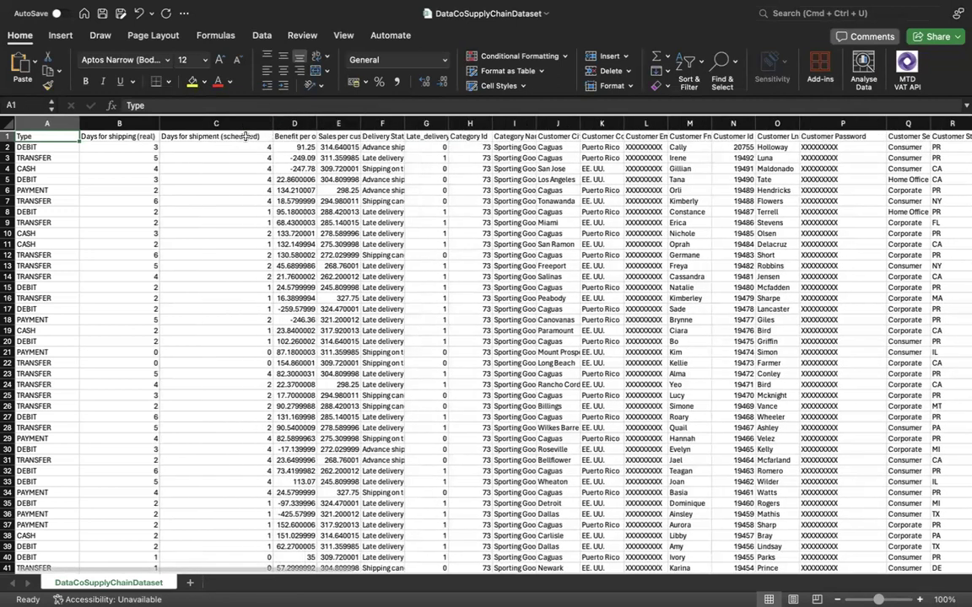
left_click(261, 137)
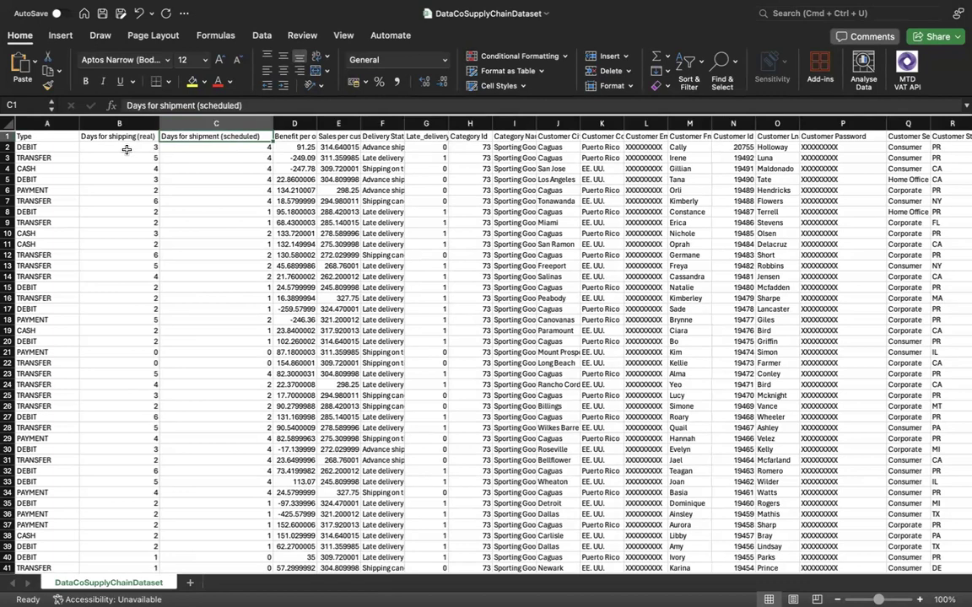
left_click_drag(159, 122, 171, 122)
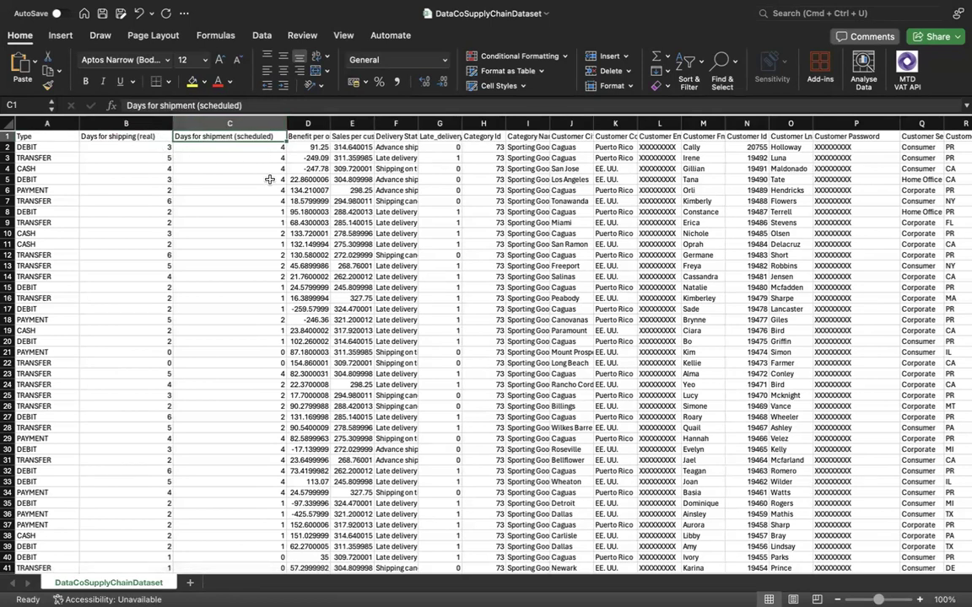
Compare the real shipping days with the scheduled shipment days in rows 11 and 12.
left_click(252, 243)
left_click(157, 243)
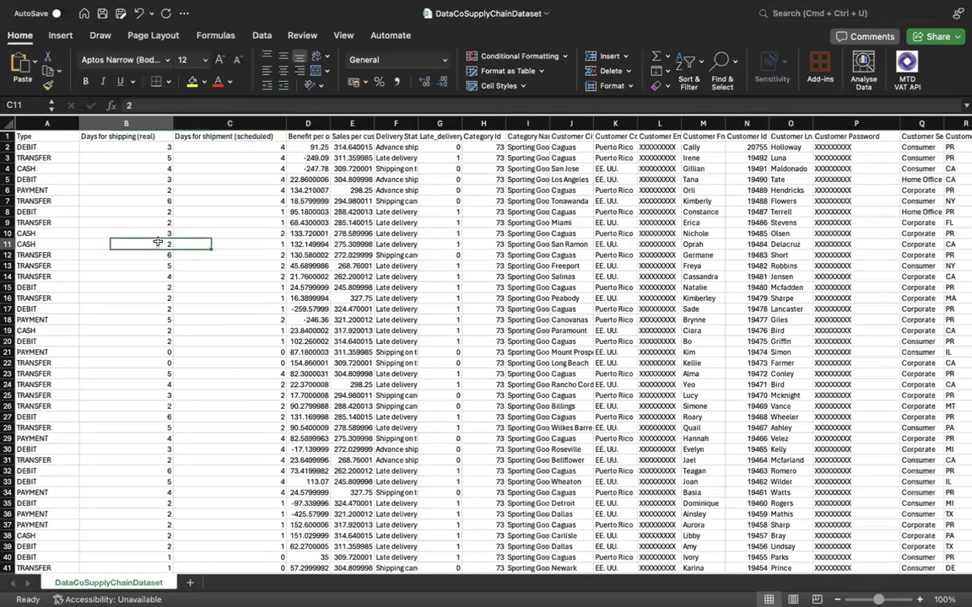
left_click(277, 255)
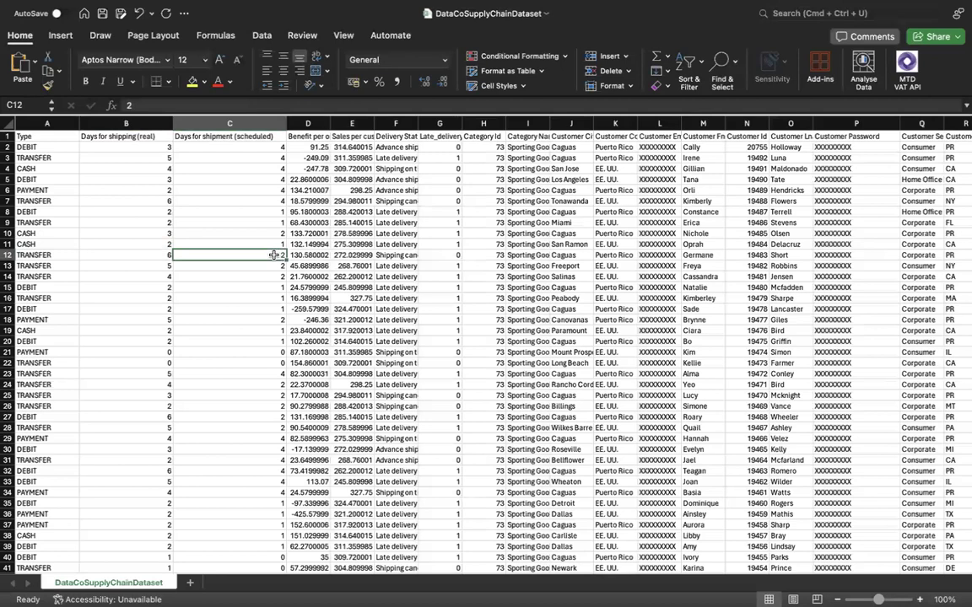
left_click(149, 256)
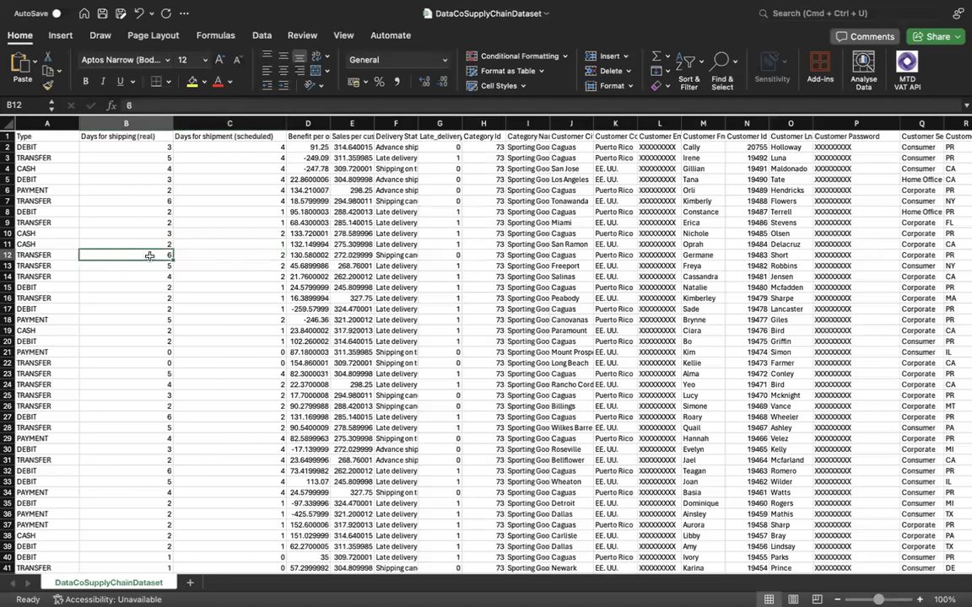
Widen the Benefit per order, Sales per customer and Delivery Status columns to fit their headers and values.
left_click_drag(329, 123, 363, 123)
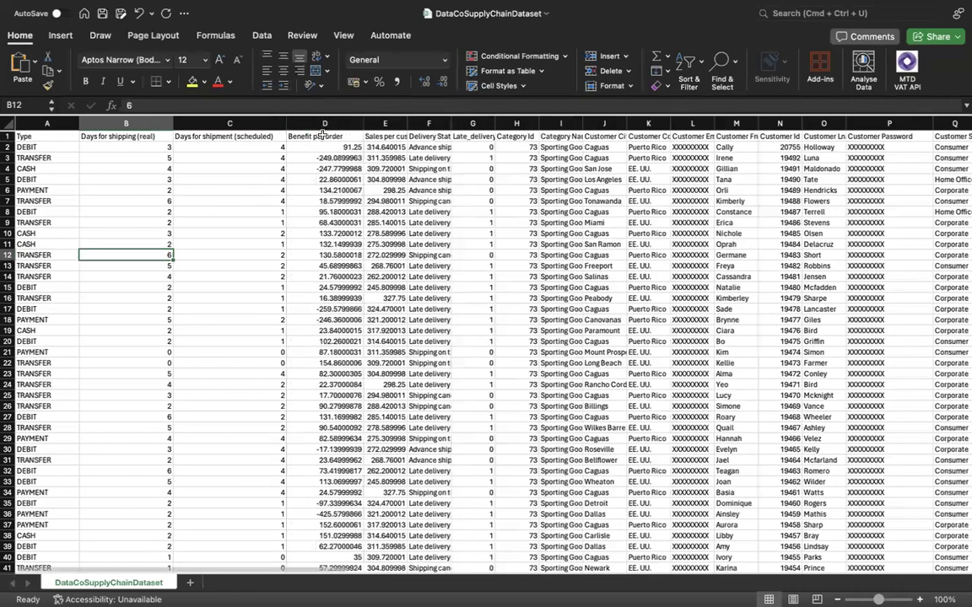
left_click(351, 136)
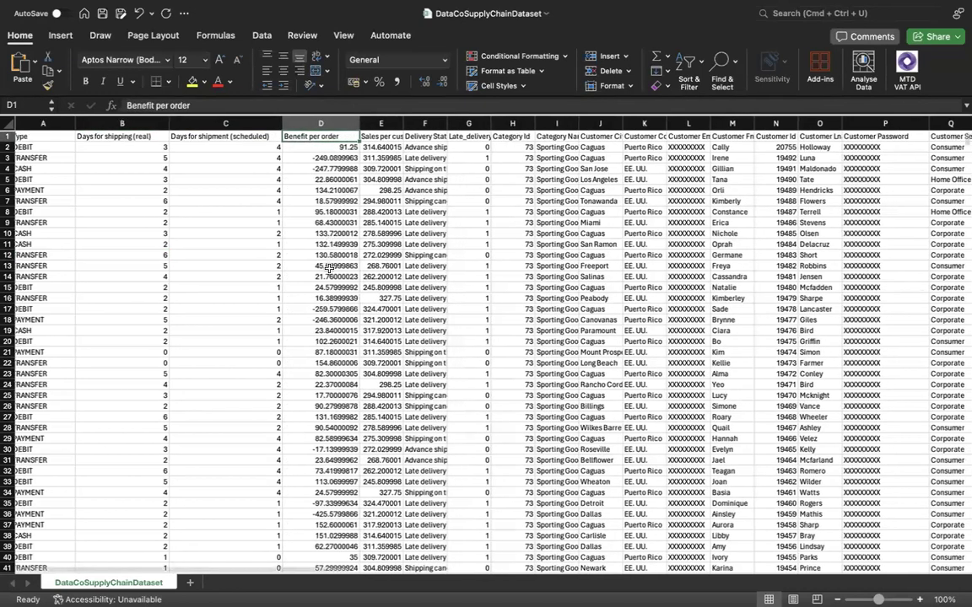
scroll(353, 267, "right", 1)
left_click_drag(393, 125, 413, 125)
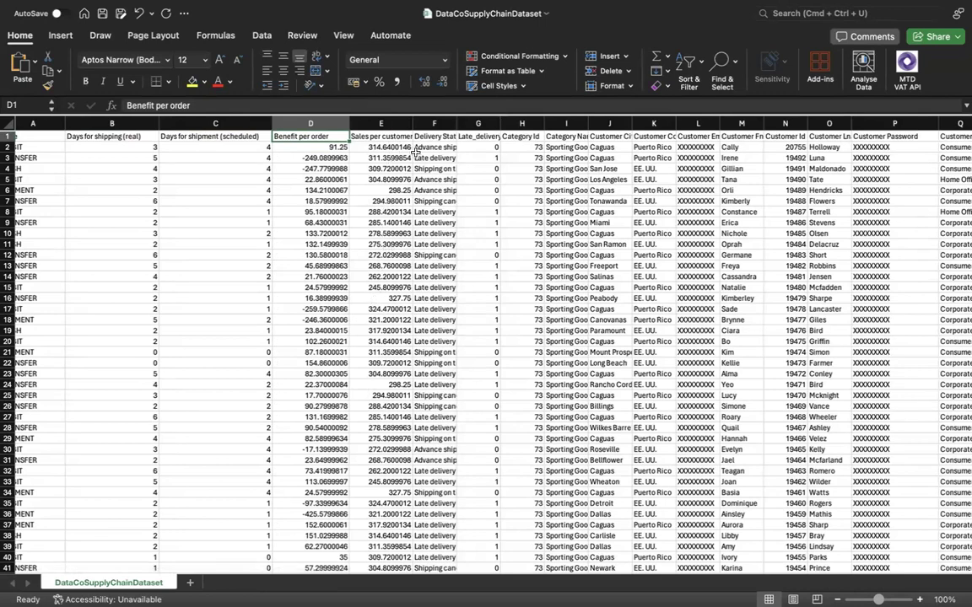
left_click_drag(412, 124, 429, 125)
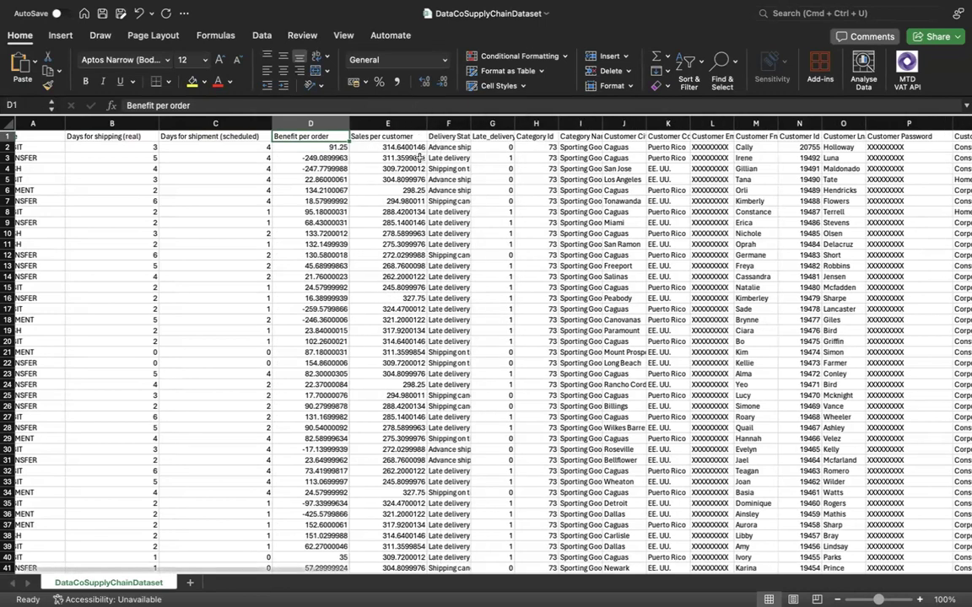
scroll(358, 228, "right", 2)
left_click_drag(444, 124, 471, 124)
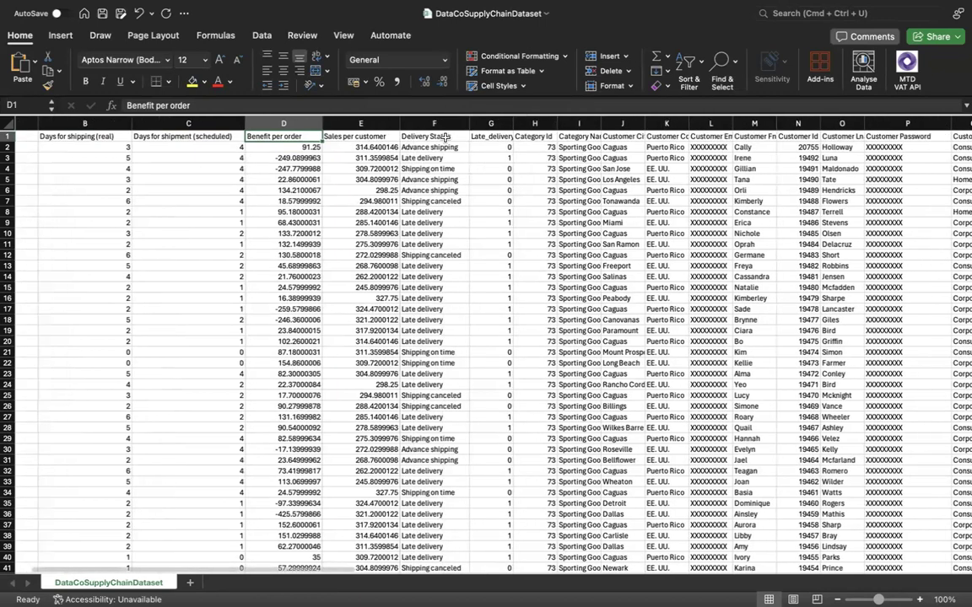
Examine the first records' delivery statuses, comparing row 2's status with its real and scheduled shipping days and late delivery risk.
left_click(449, 147)
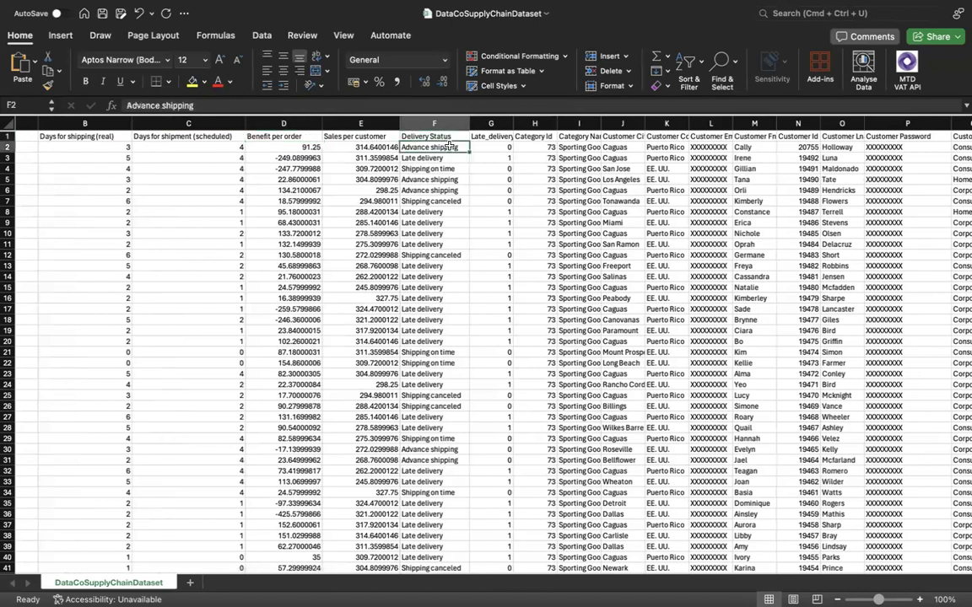
left_click(449, 157)
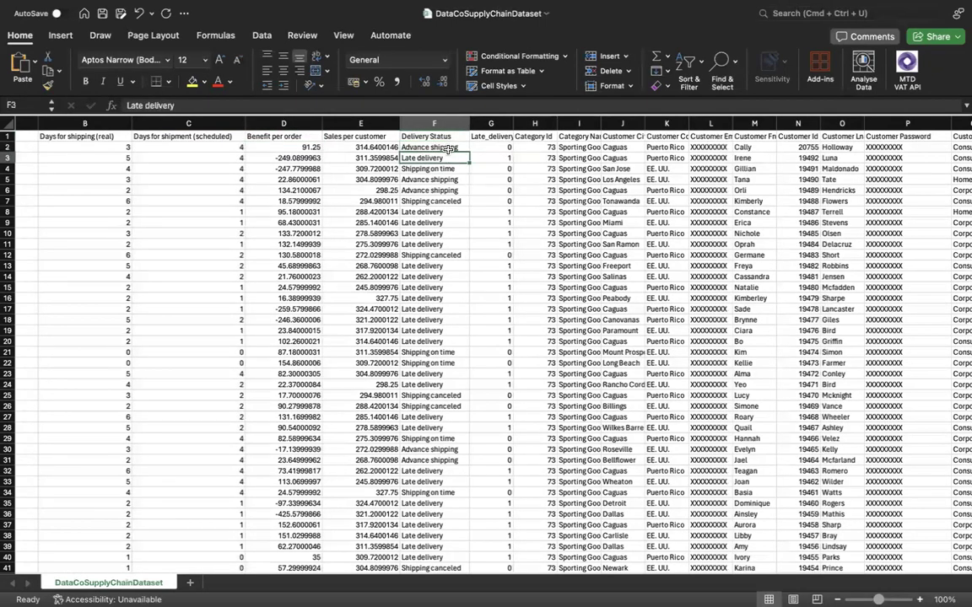
left_click(451, 149)
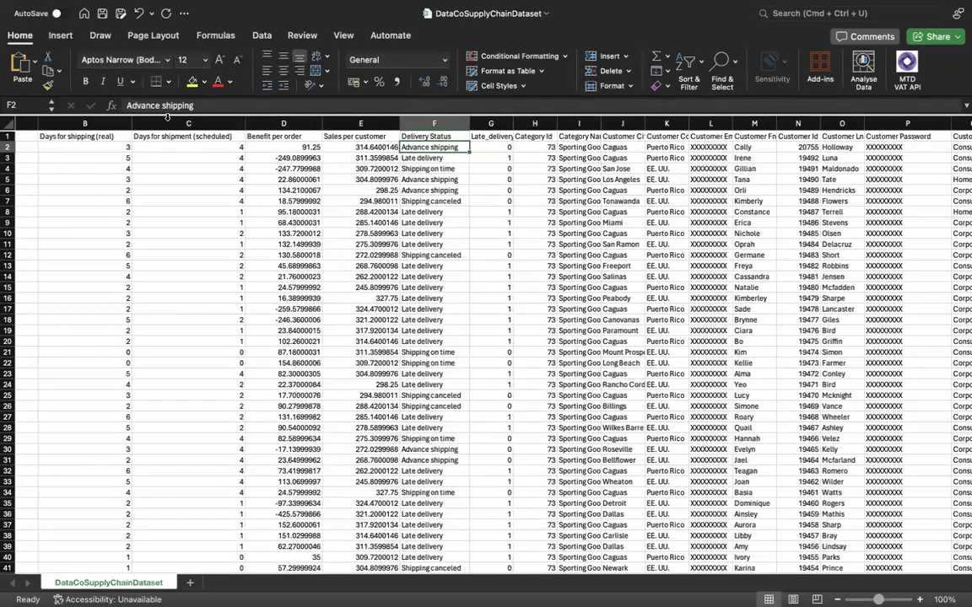
left_click(118, 147)
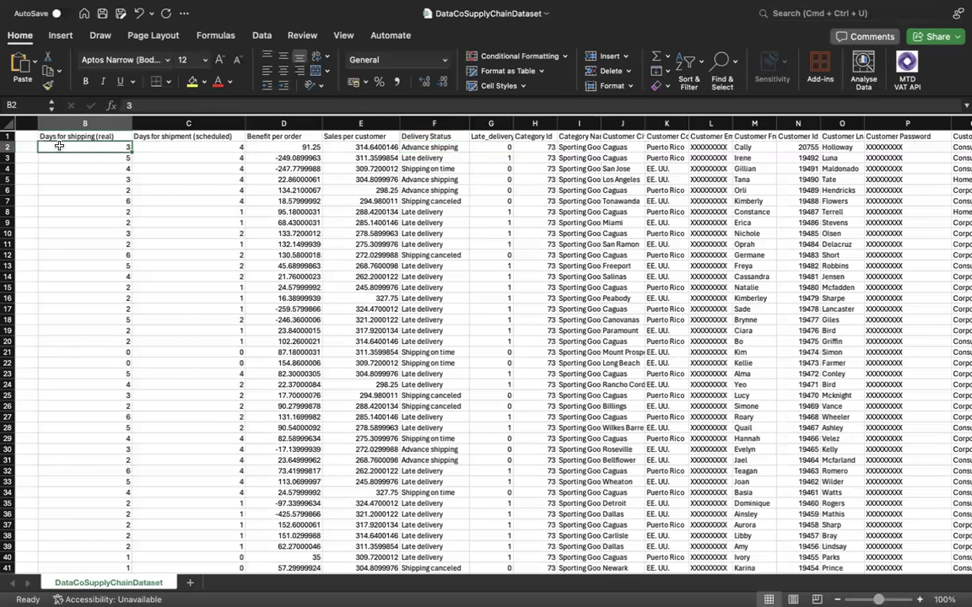
left_click(167, 147)
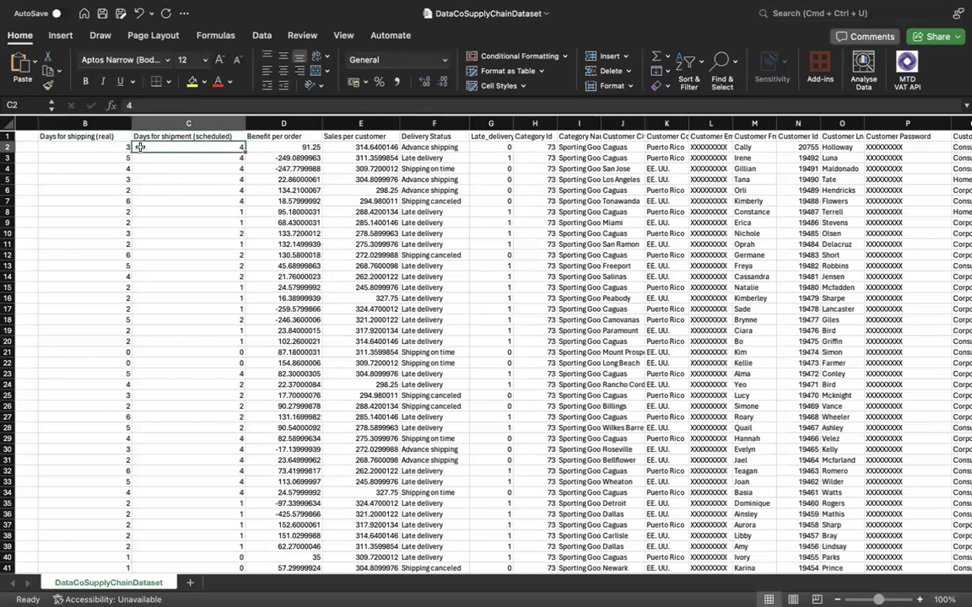
left_click(126, 147)
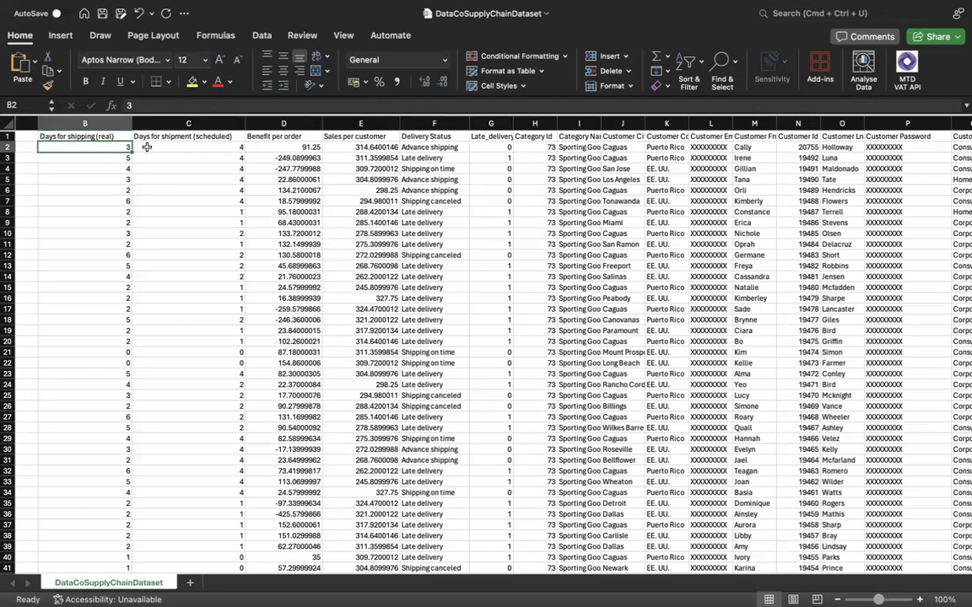
left_click(439, 147)
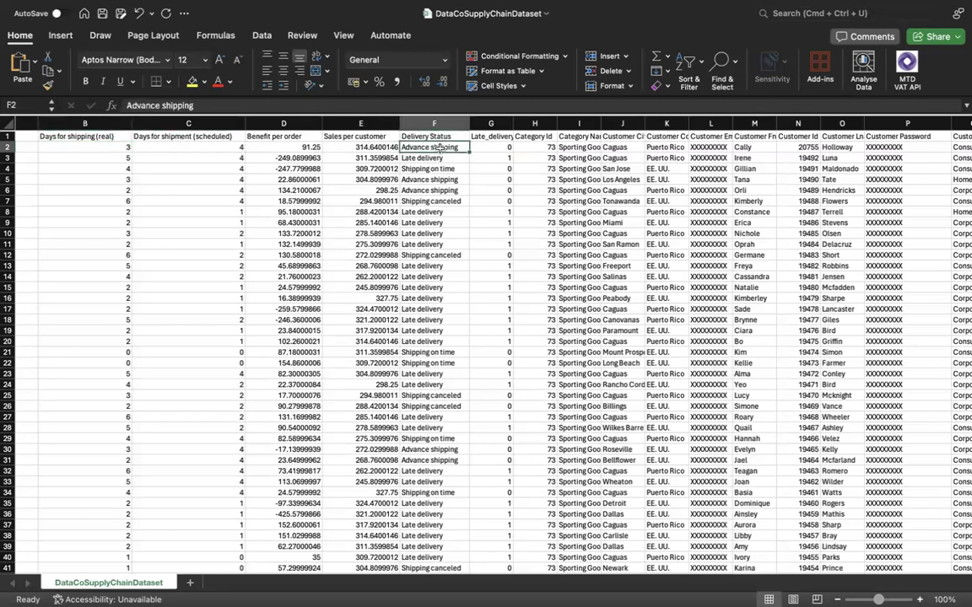
left_click(500, 148)
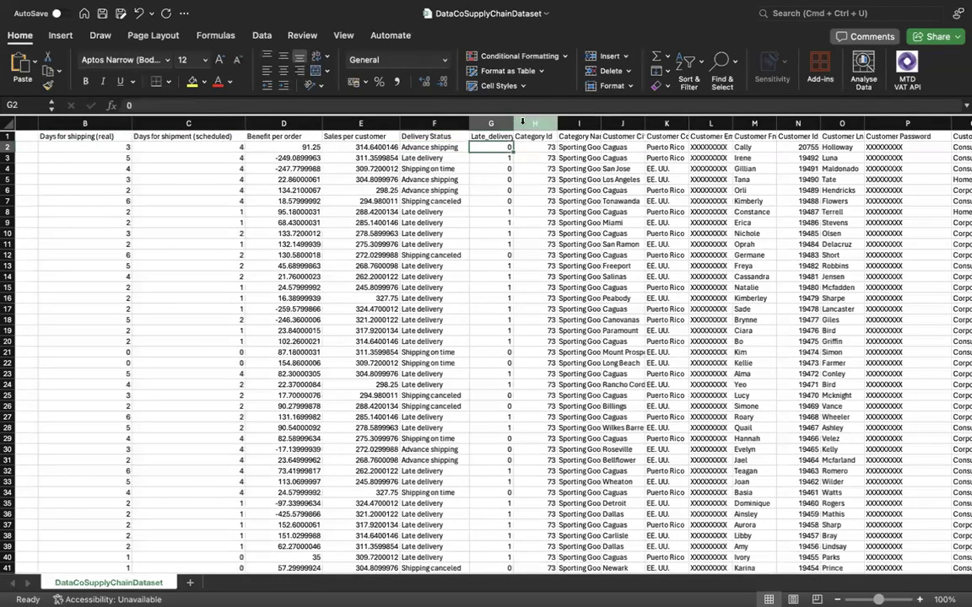
Widen the Late_delivery_risk, Category Id and Category Name columns so their full headers and values fit.
left_click_drag(513, 123, 607, 124)
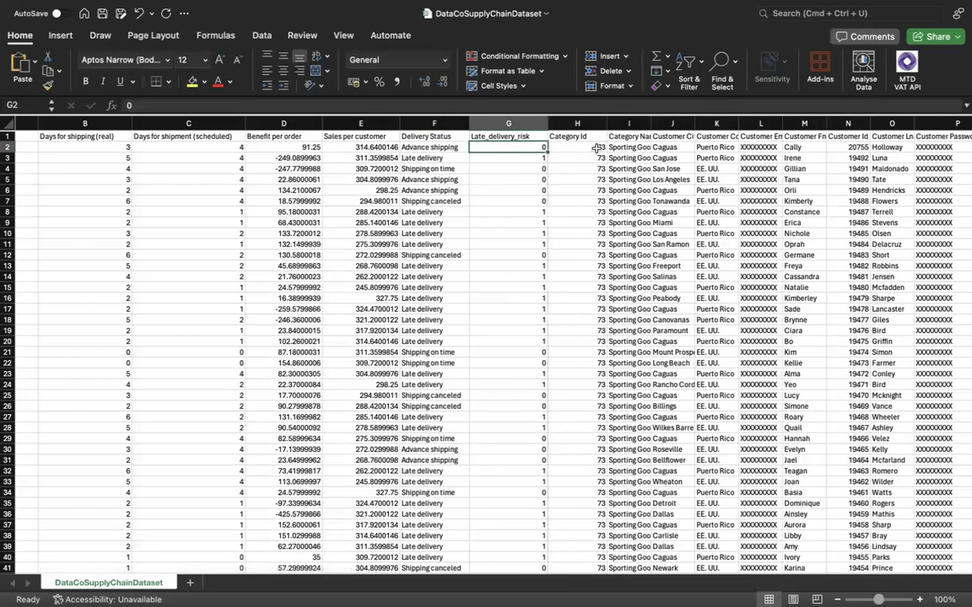
left_click(574, 147)
scroll(597, 148, "right", 2)
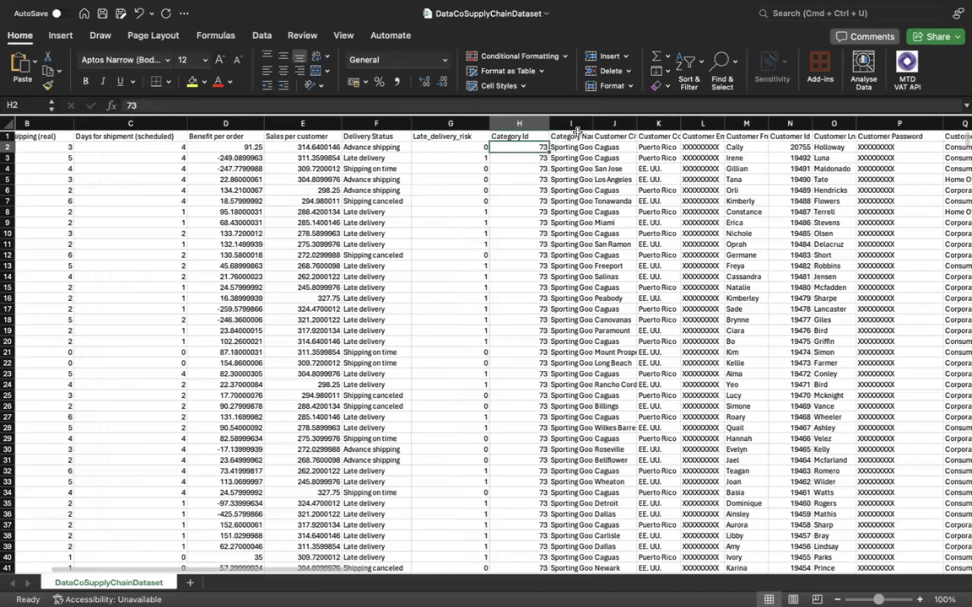
left_click_drag(592, 124, 641, 125)
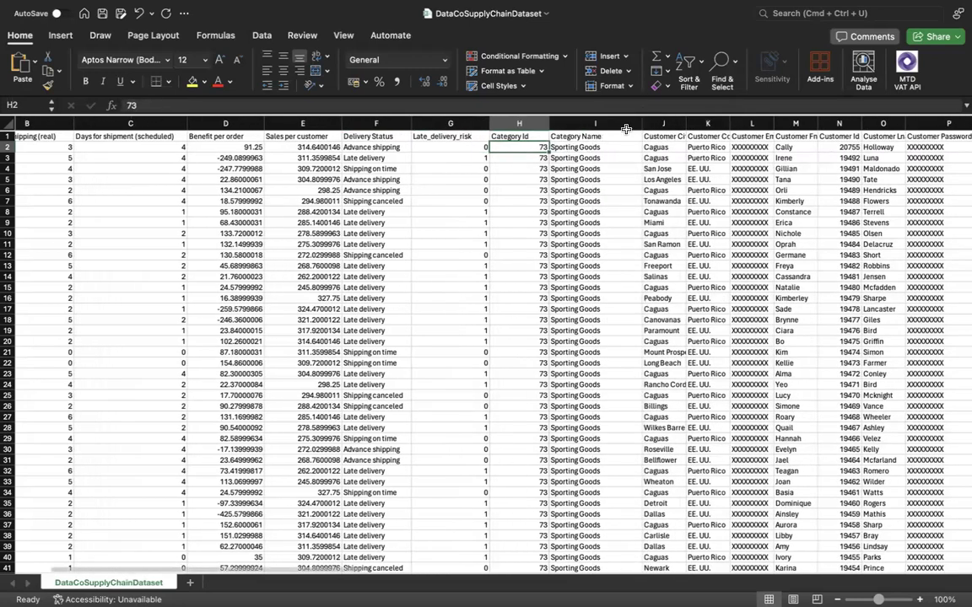
left_click(557, 149)
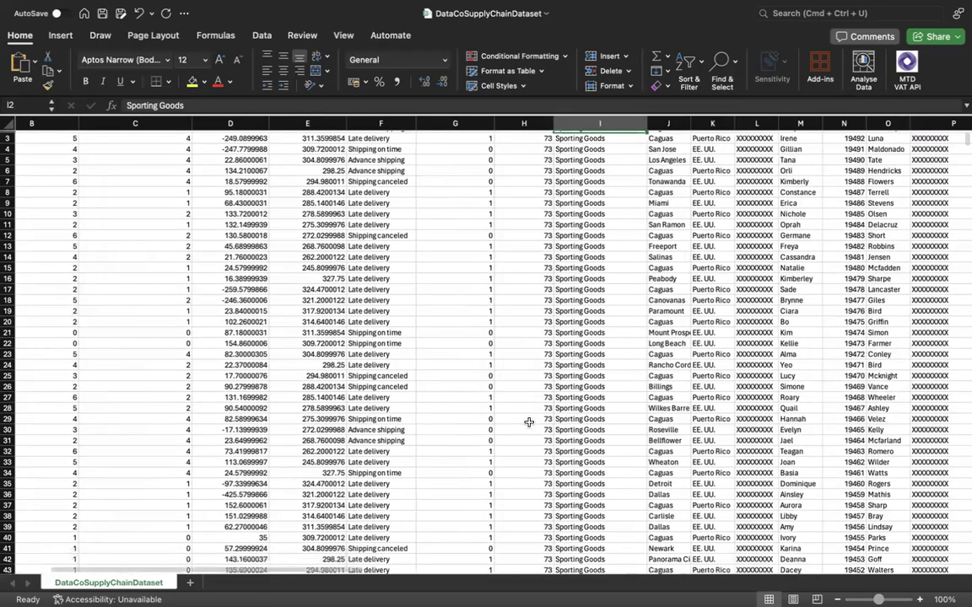
Examine how Category Id values correspond to Category Name entries further down the dataset, around rows 49 to 54.
scroll(528, 421, "down", 5)
scroll(550, 503, "down", 2)
left_click(540, 501)
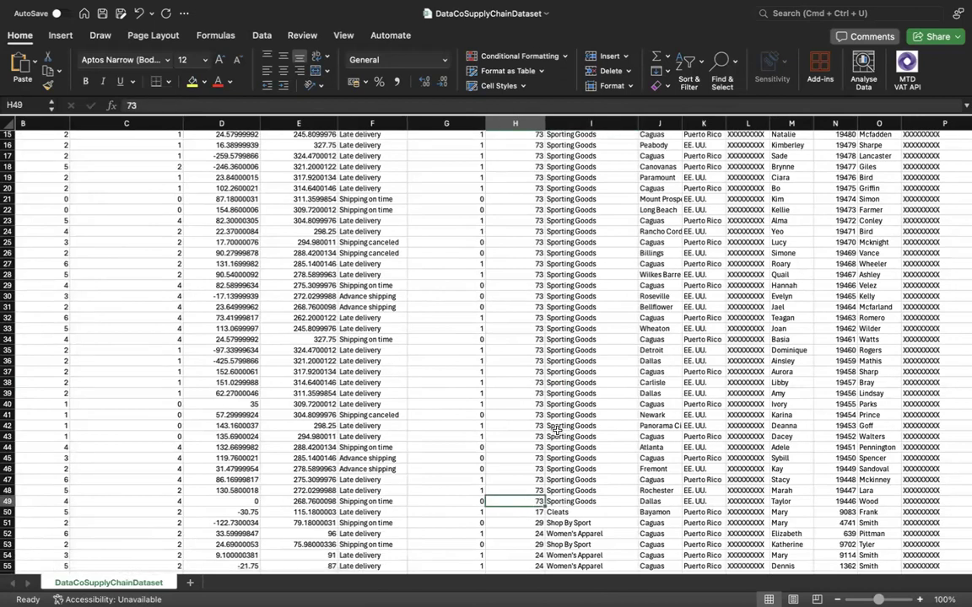
scroll(558, 437, "up", 1)
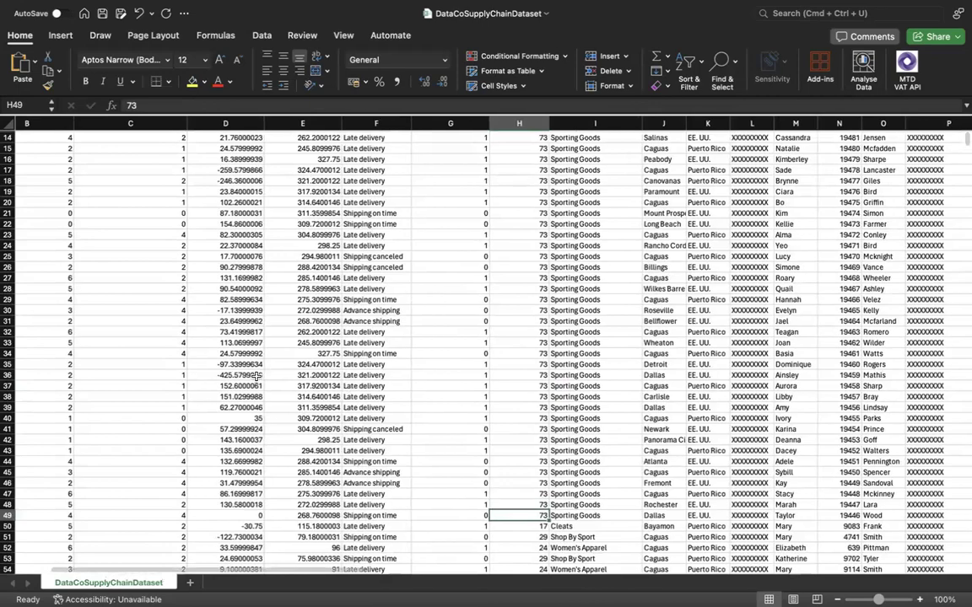
scroll(329, 387, "up", 1)
scroll(329, 386, "left", 2)
scroll(306, 389, "down", 3)
scroll(306, 388, "right", 3)
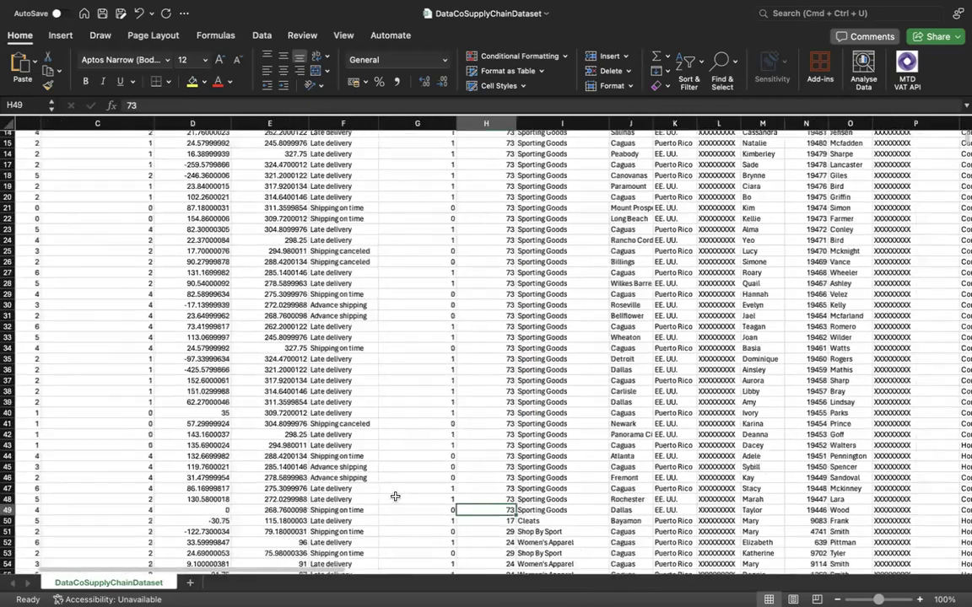
key("Down")
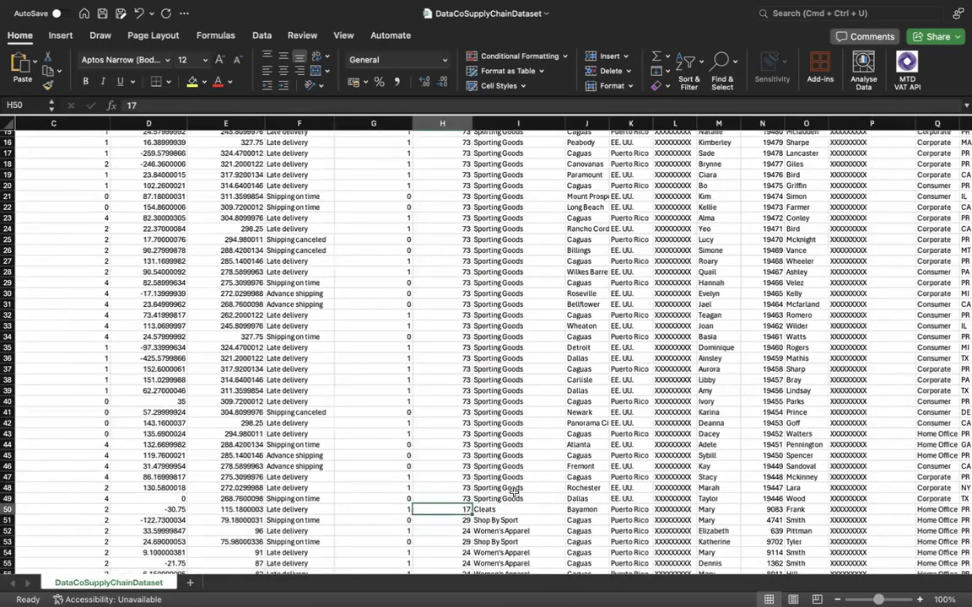
key("Right")
key("Down")
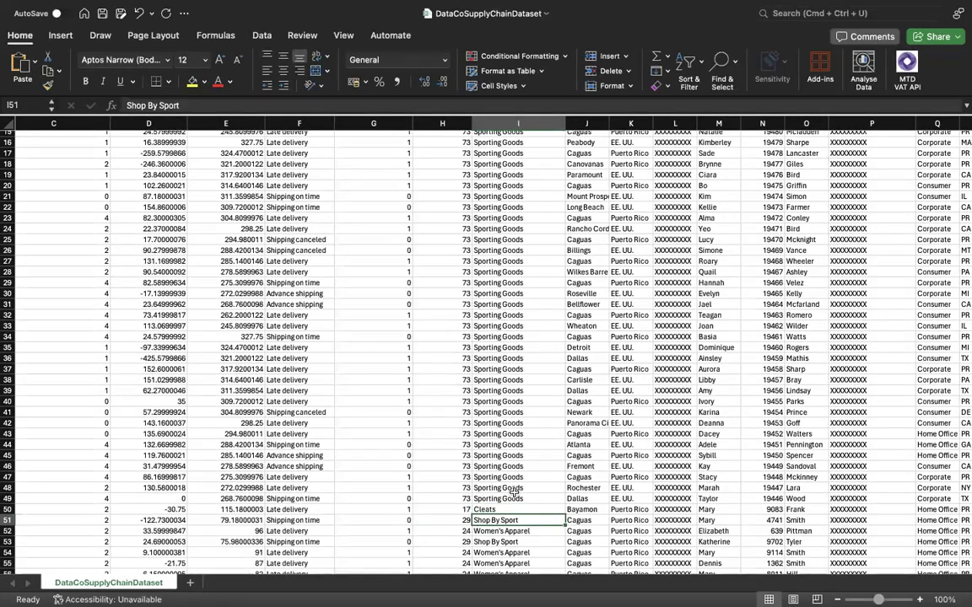
key("Left")
key("Down")
key("Down")
key("Down")
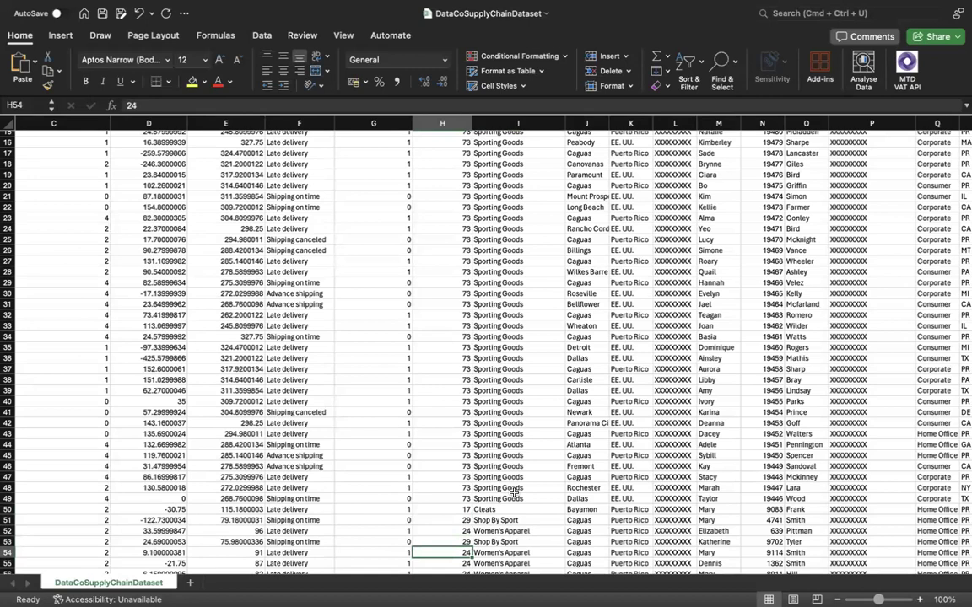
Widen the Customer City and Customer Country columns so their full headers and values fit.
scroll(564, 405, "up", 5)
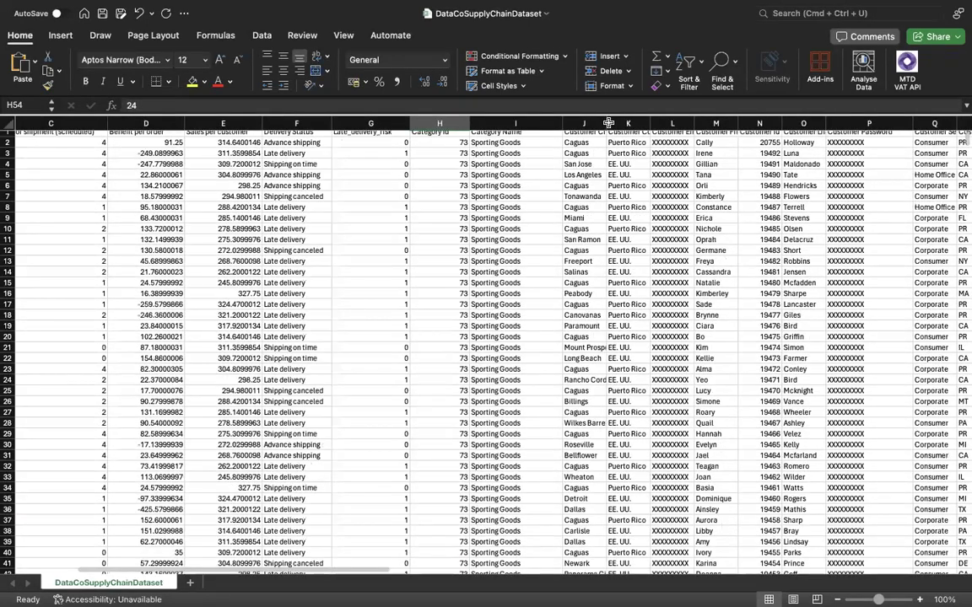
left_click_drag(606, 123, 636, 124)
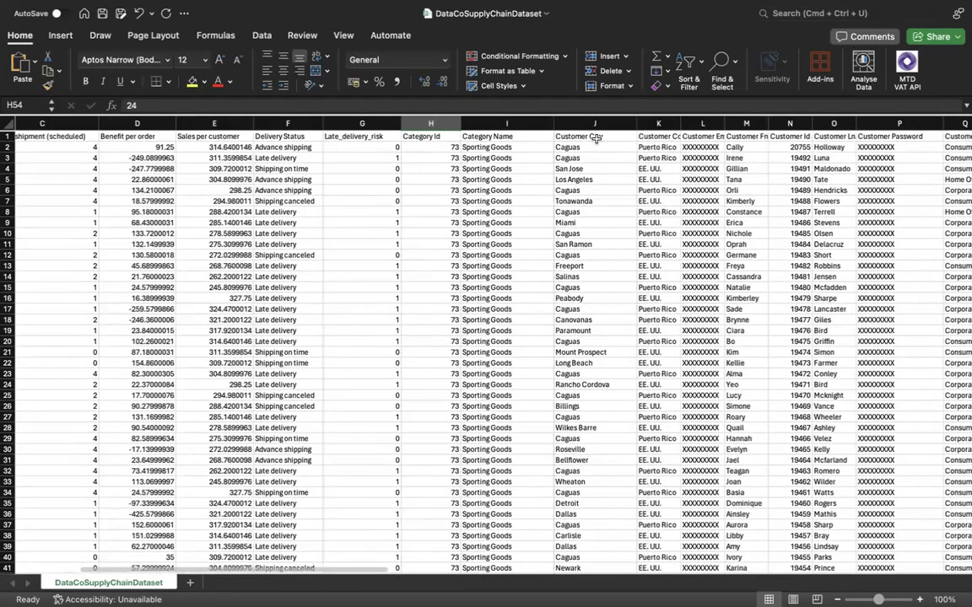
left_click(595, 138)
scroll(540, 169, "right", 1)
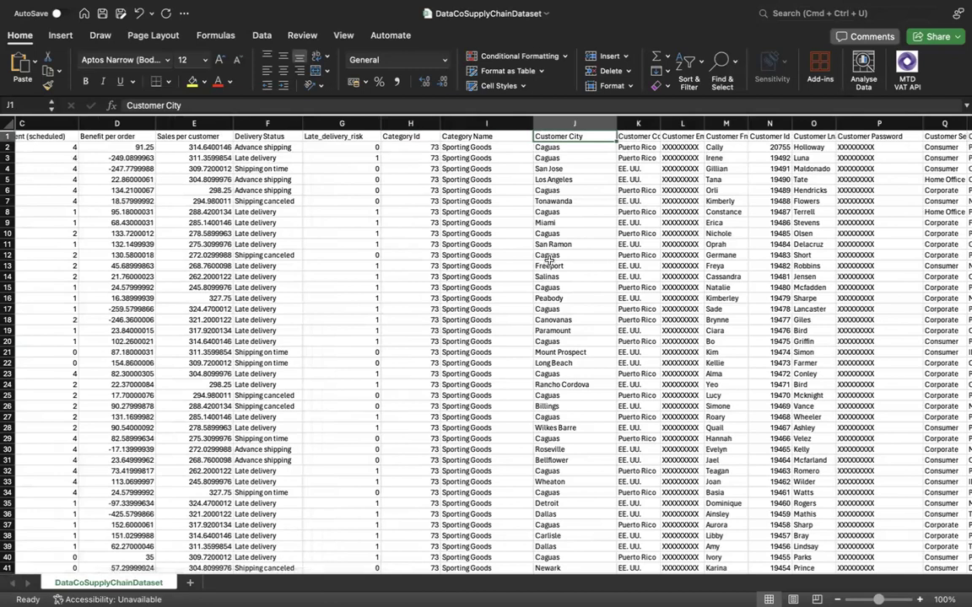
scroll(548, 259, "right", 3)
left_click_drag(614, 122, 648, 122)
left_click(606, 137)
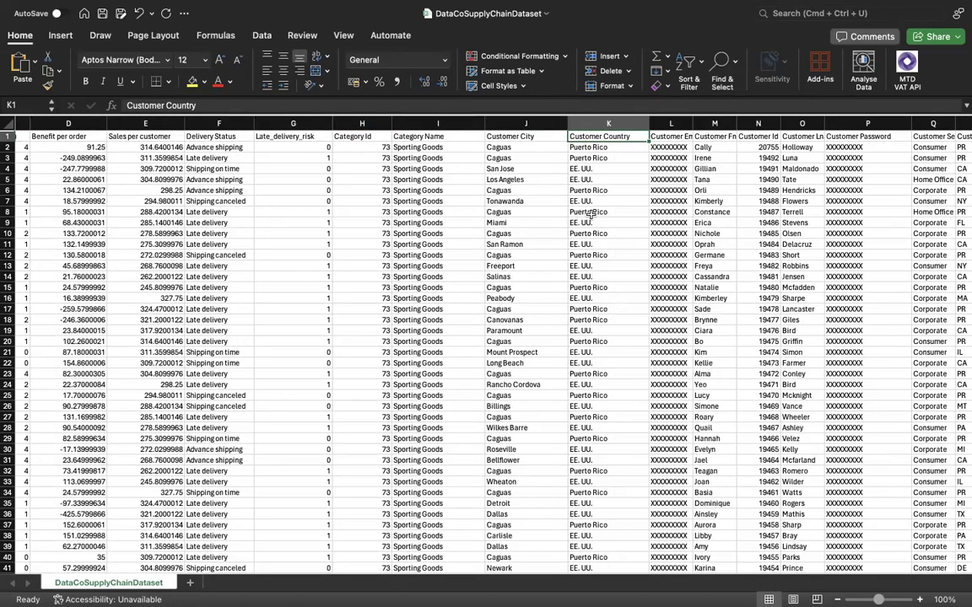
Widen the Customer Email and Customer Fname columns so their full headers fit, after checking the Customer Country values.
scroll(593, 213, "down", 3)
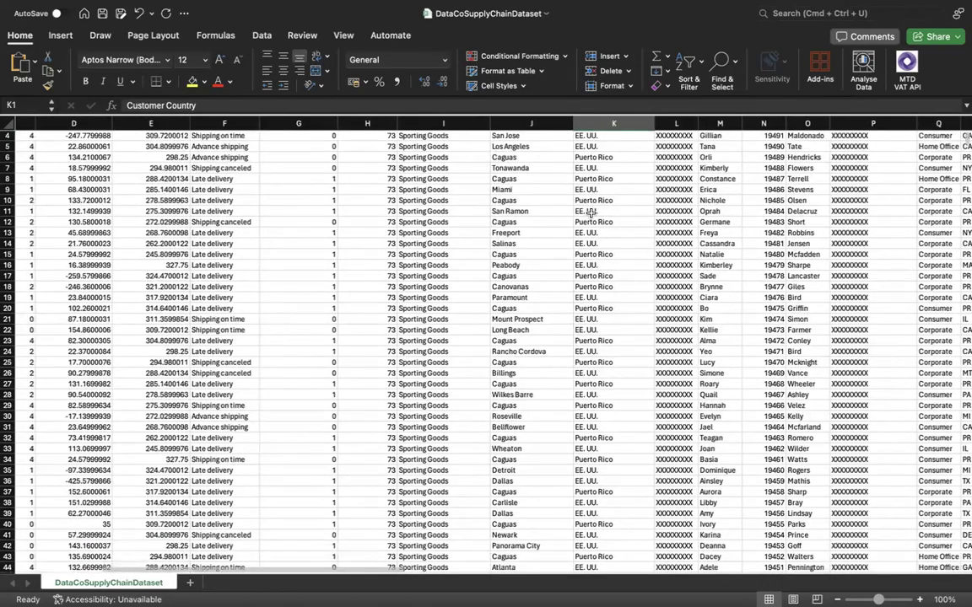
scroll(591, 212, "down", 14)
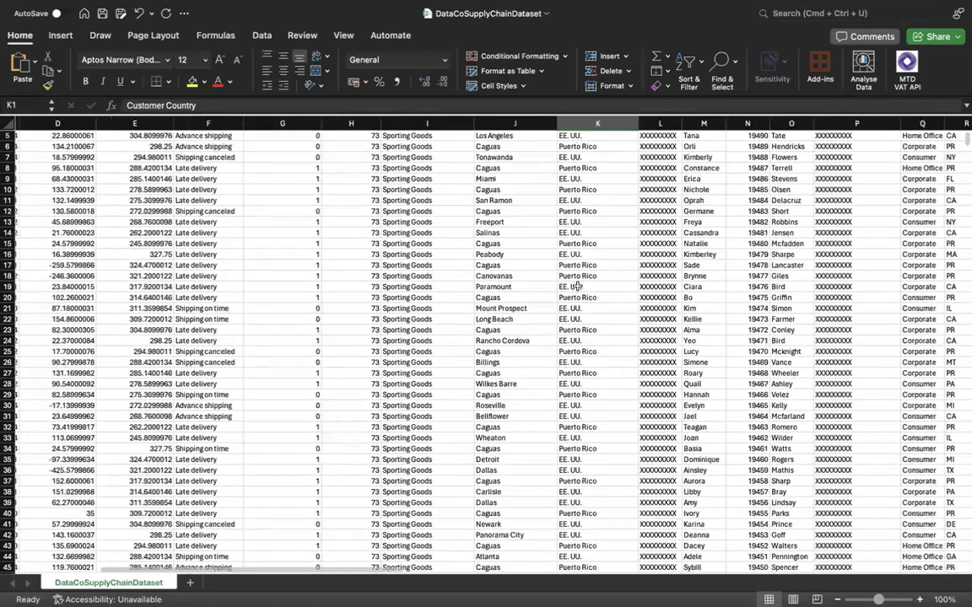
scroll(571, 284, "up", 17)
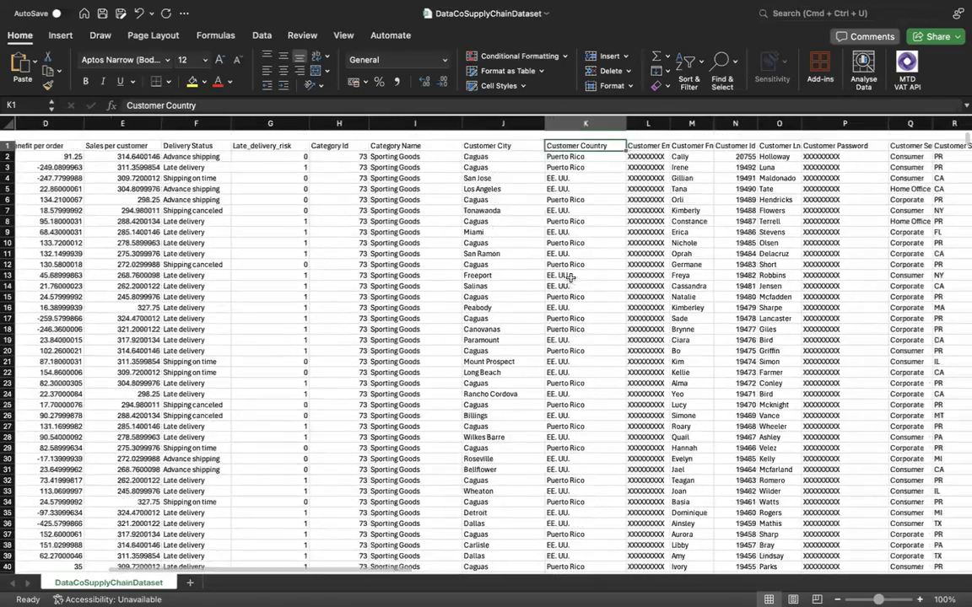
scroll(570, 284, "right", 2)
left_click_drag(620, 123, 632, 123)
left_click(604, 145)
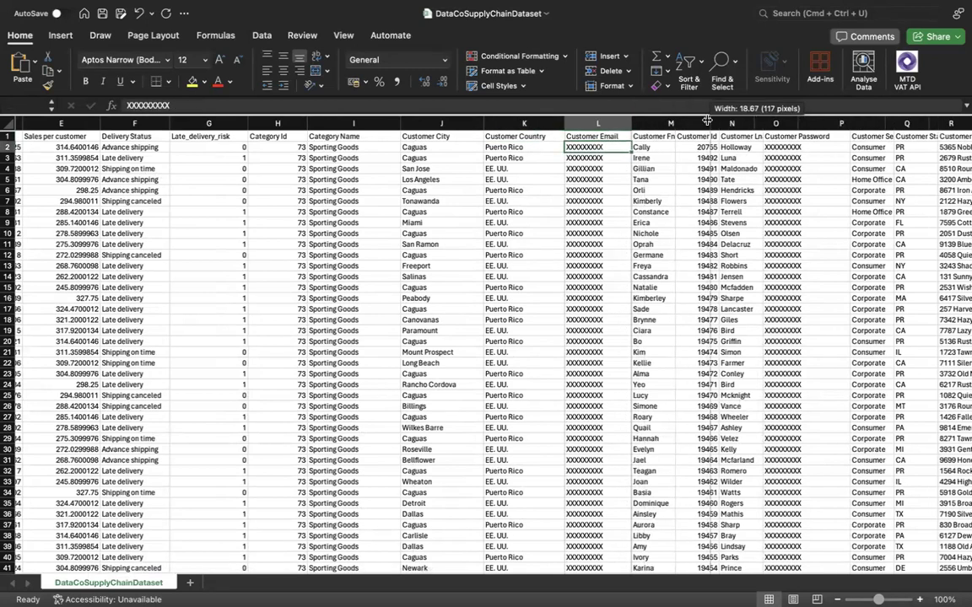
double_click(674, 124)
left_click(680, 144)
Widen the Customer Id and Customer Lname columns so their full headers and values fit.
scroll(680, 144, "right", 3)
scroll(680, 144, "right", 1)
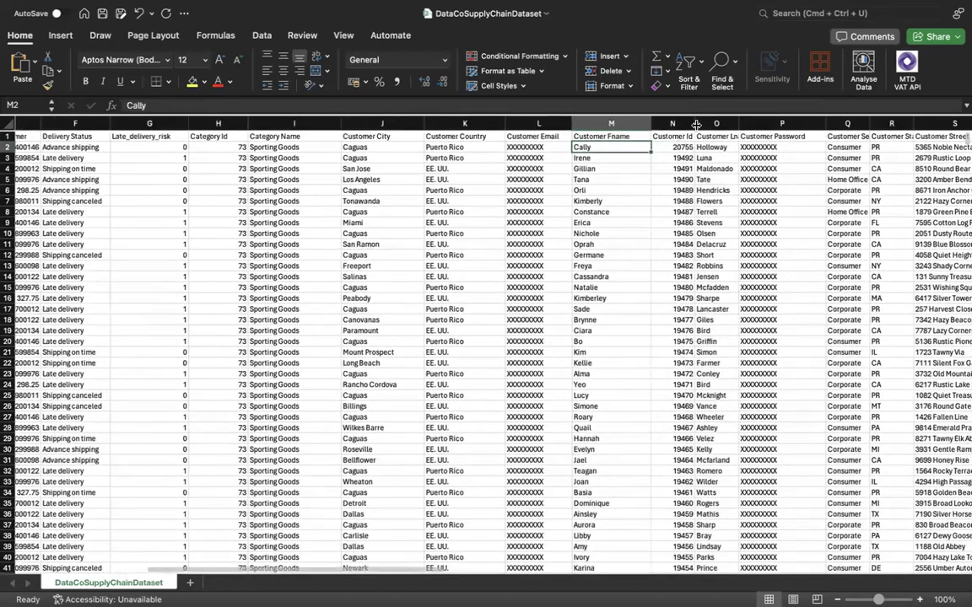
left_click_drag(696, 124, 719, 124)
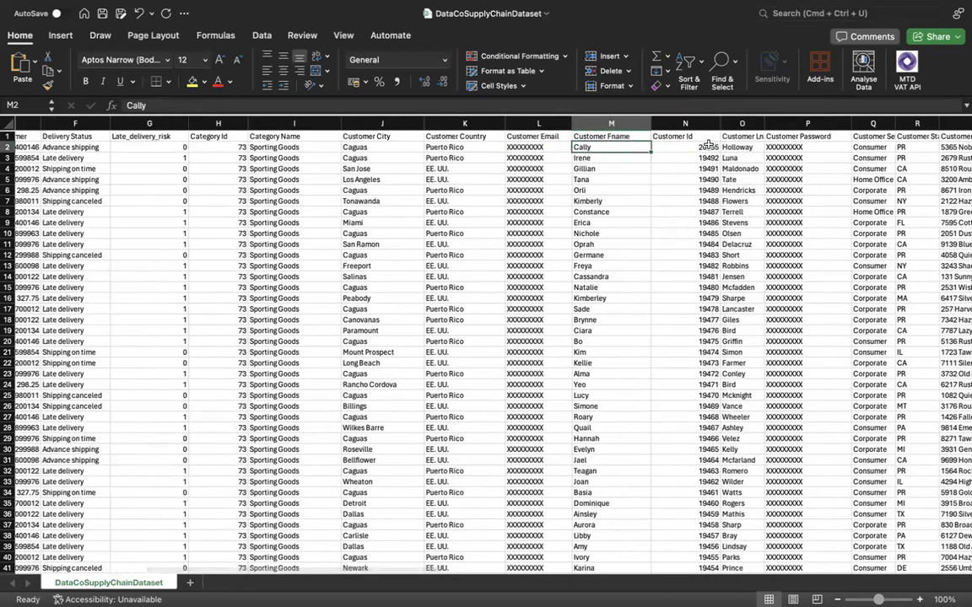
left_click(707, 145)
left_click_drag(765, 124, 787, 122)
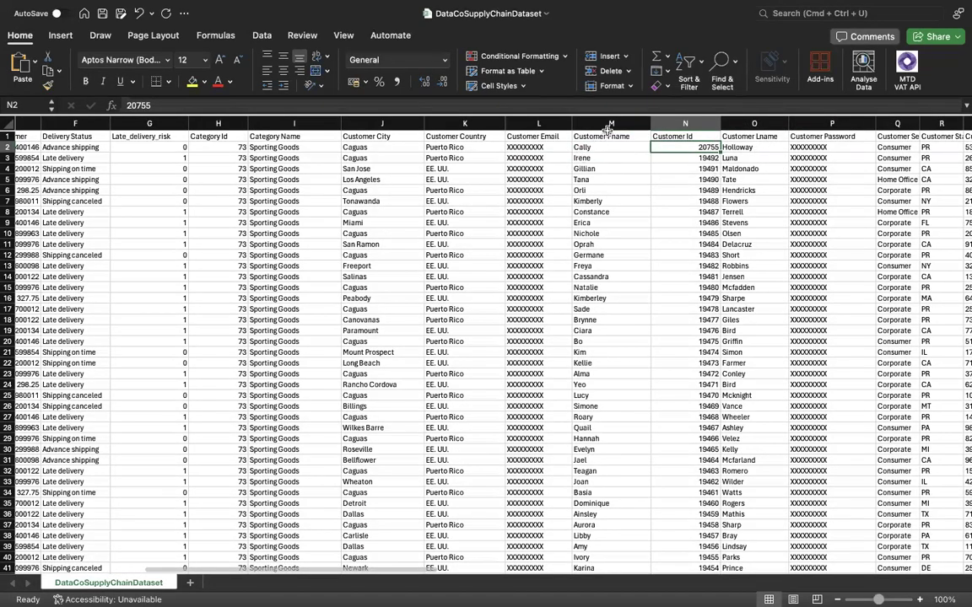
Examine the Customer Fname and Customer Lname columns alongside the Customer Id values between them.
scroll(544, 119, "right", 3)
left_click(479, 123)
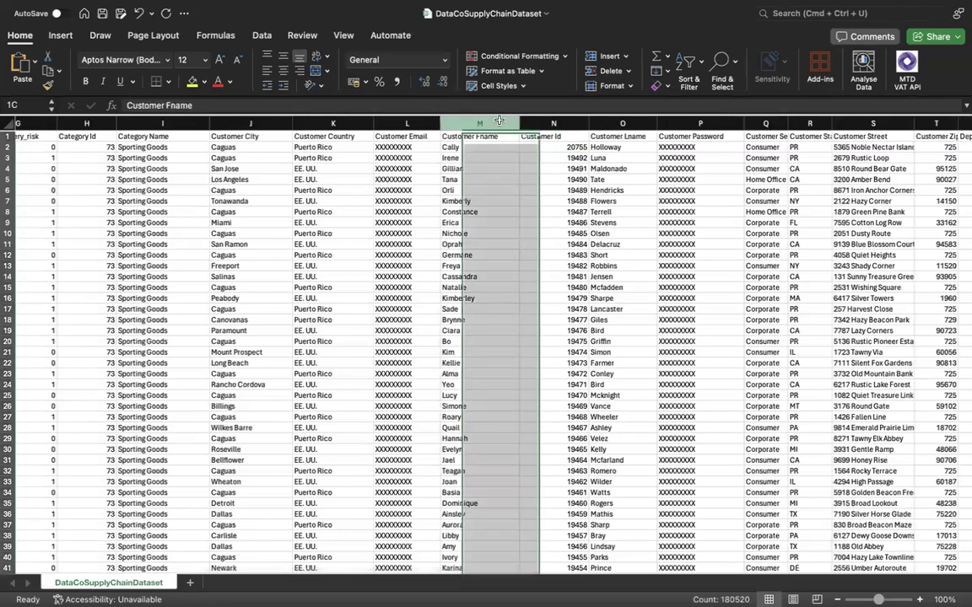
left_click(621, 123)
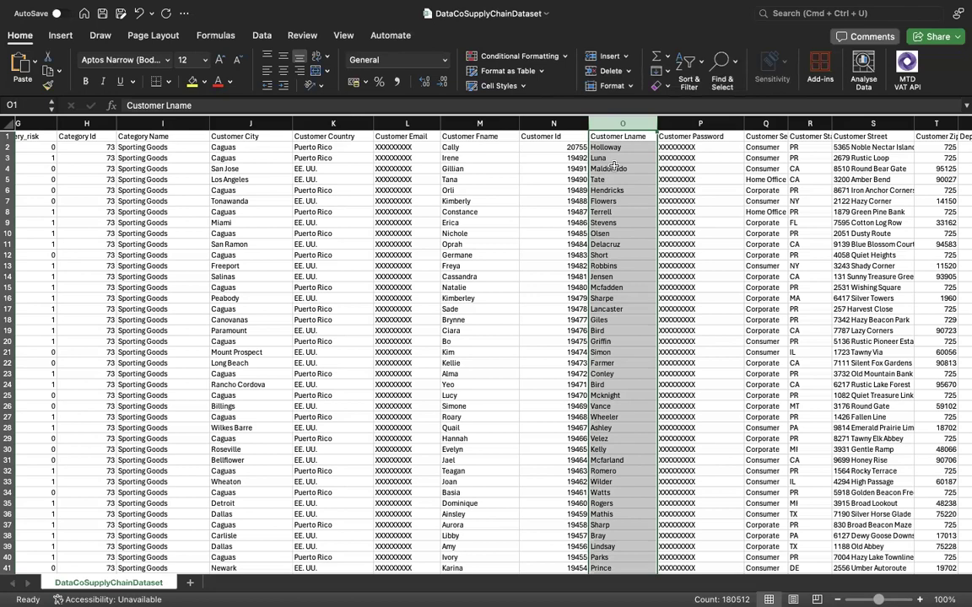
scroll(614, 170, "right", 2)
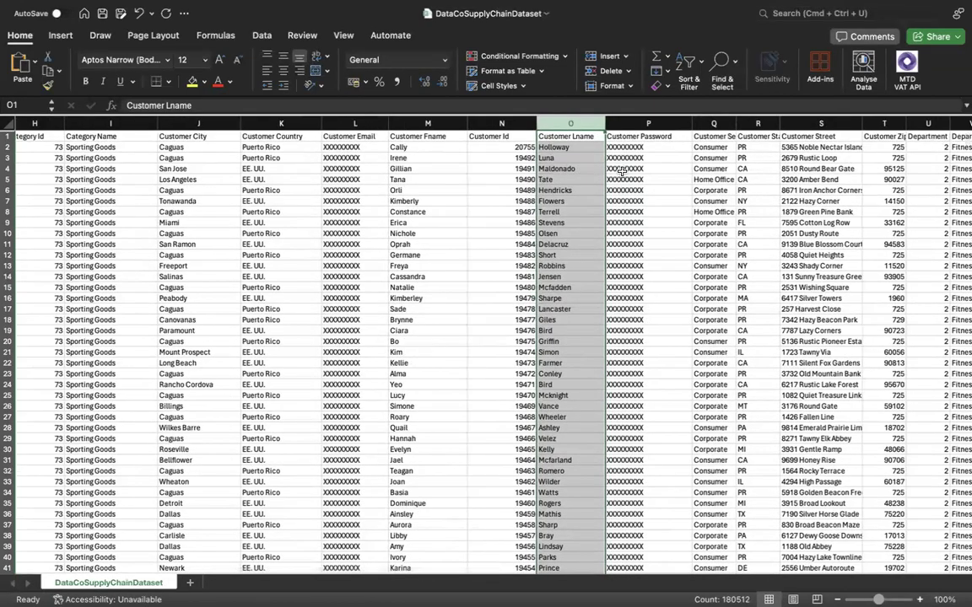
left_click(496, 157)
left_click(433, 125)
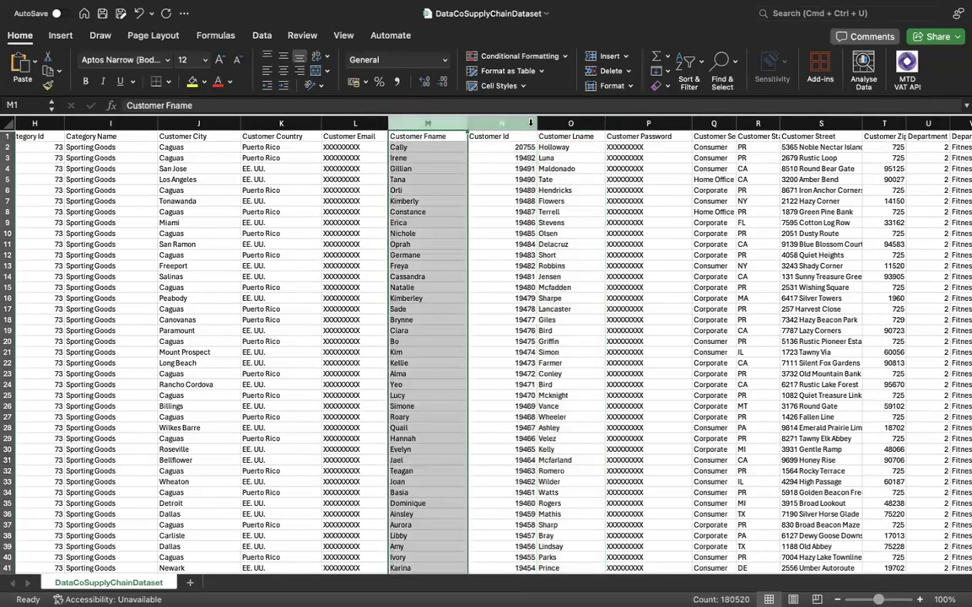
left_click(570, 124)
Widen the Customer Segment and Customer State columns, and compare row 2's state with its customer country.
scroll(520, 152, "right", 5)
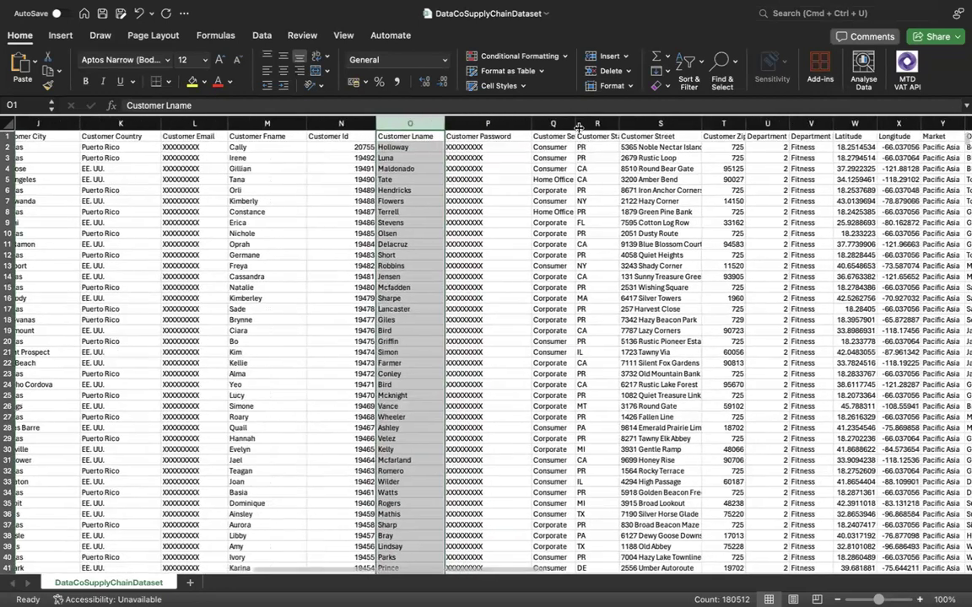
left_click_drag(579, 124, 606, 124)
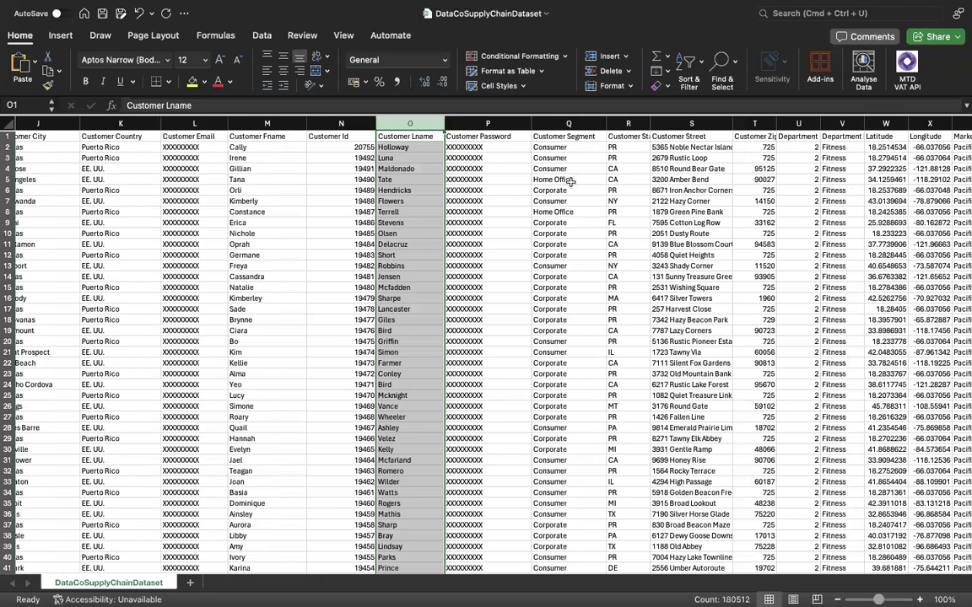
left_click(556, 178)
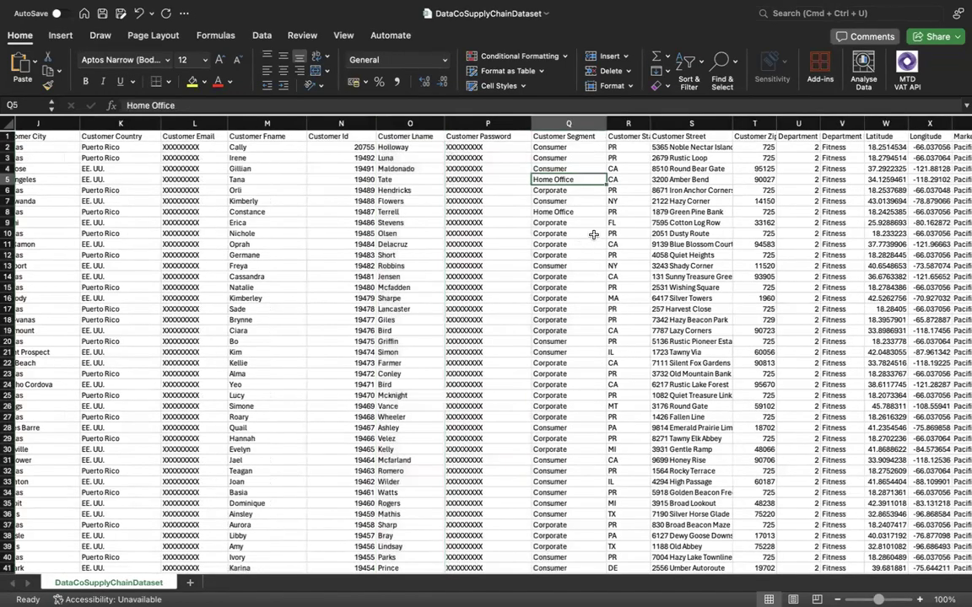
scroll(617, 169, "right", 1)
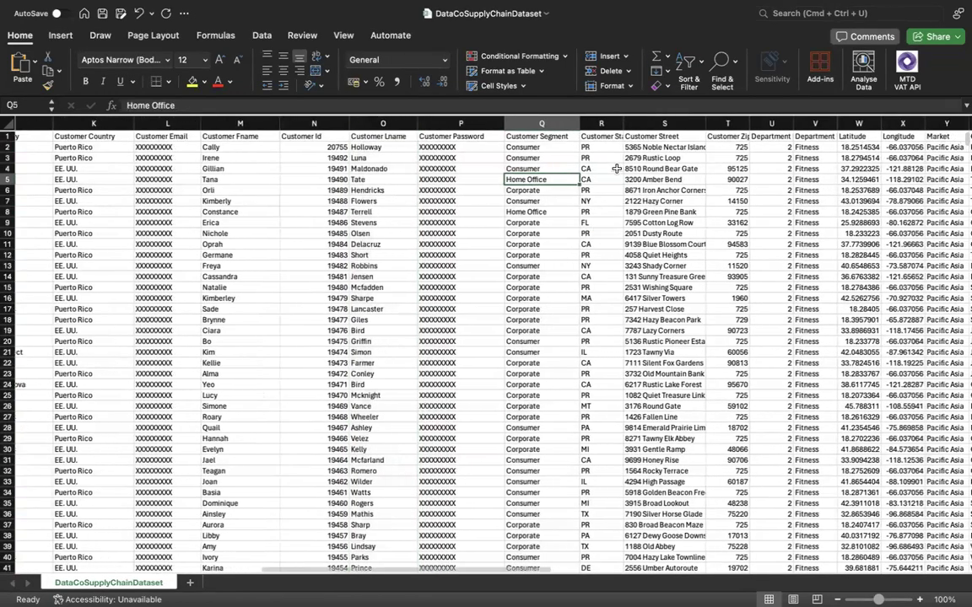
double_click(640, 123)
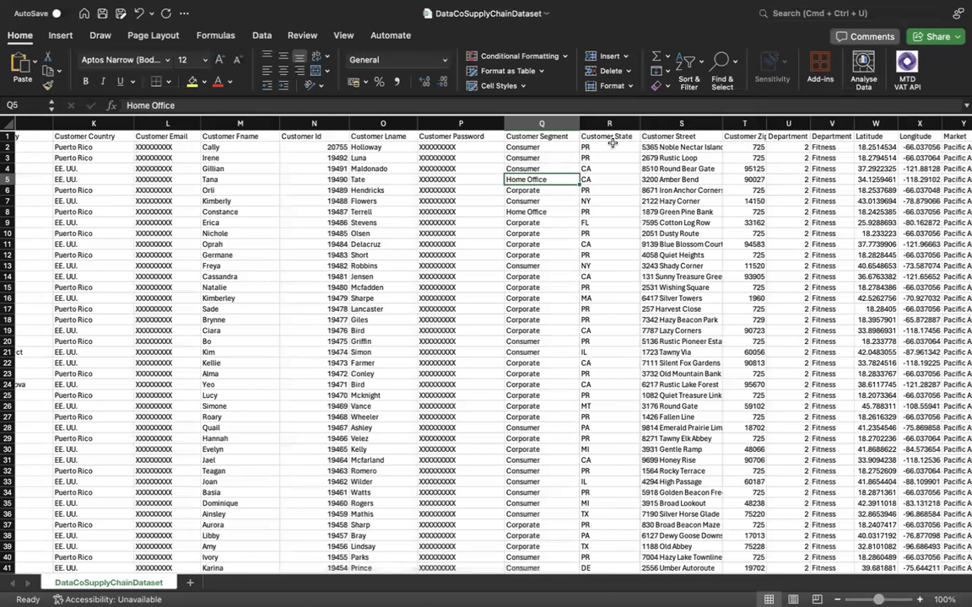
left_click(613, 145)
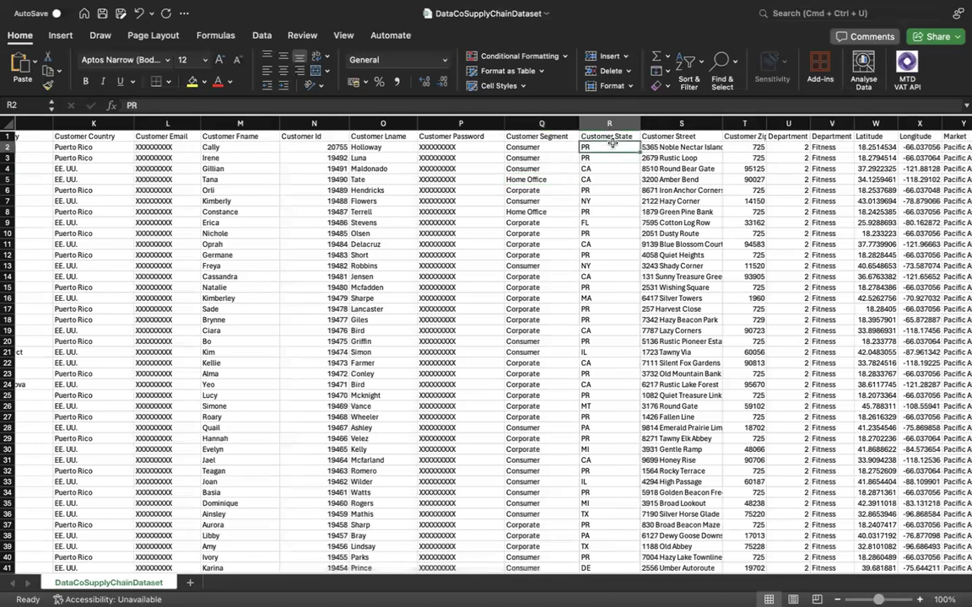
left_click(91, 148)
Check the Customer Street values and widen the Customer Zipcode, Department Id and Department Name columns to fit their headers.
scroll(564, 226, "right", 3)
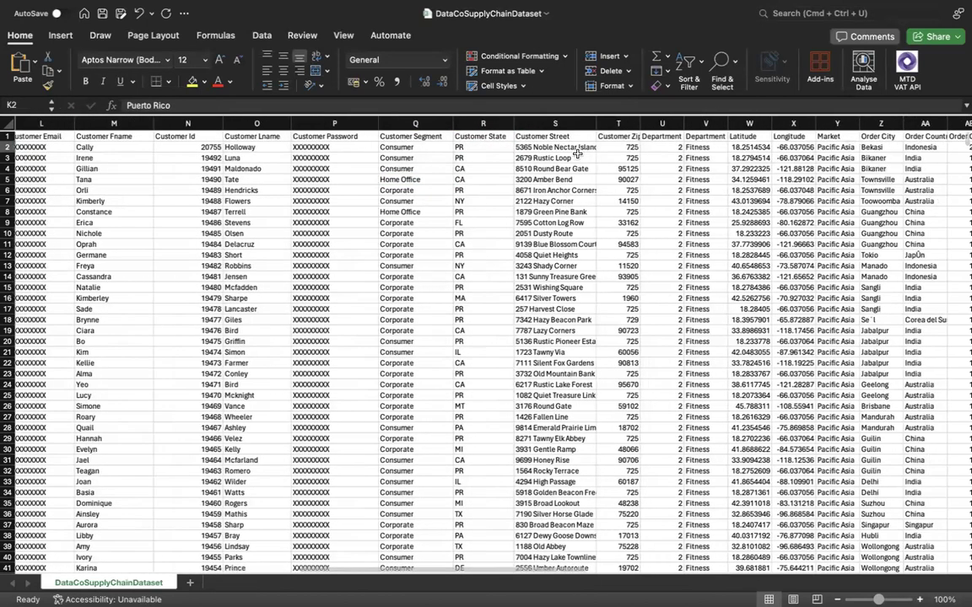
left_click(544, 158)
left_click_drag(642, 125, 698, 124)
scroll(692, 253, "right", 3)
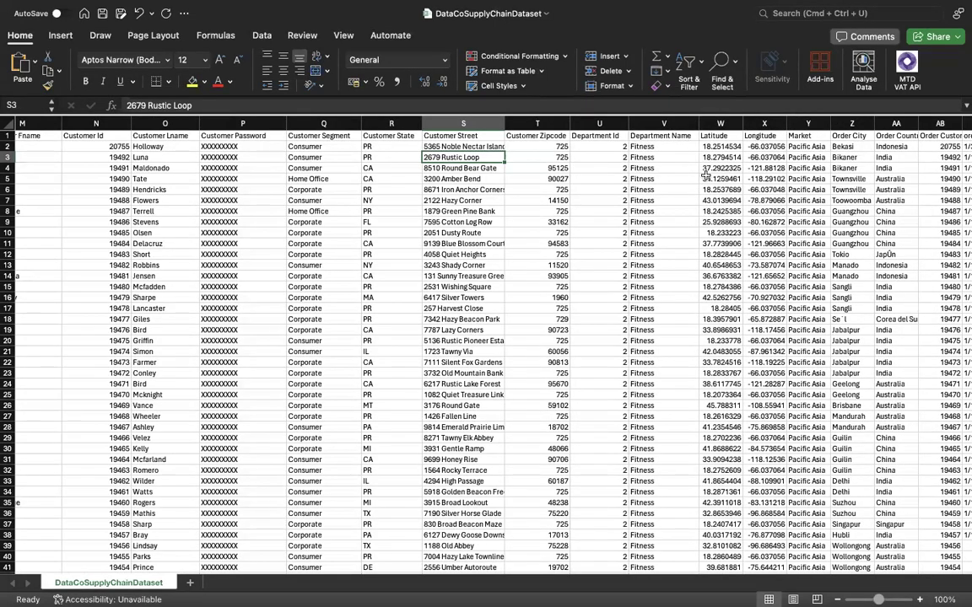
Widen the Latitude, Market, Order Country and Order Customer Id columns so their full headers and values fit.
left_click_drag(744, 124, 766, 127)
scroll(744, 131, "right", 5)
scroll(740, 178, "right", 3)
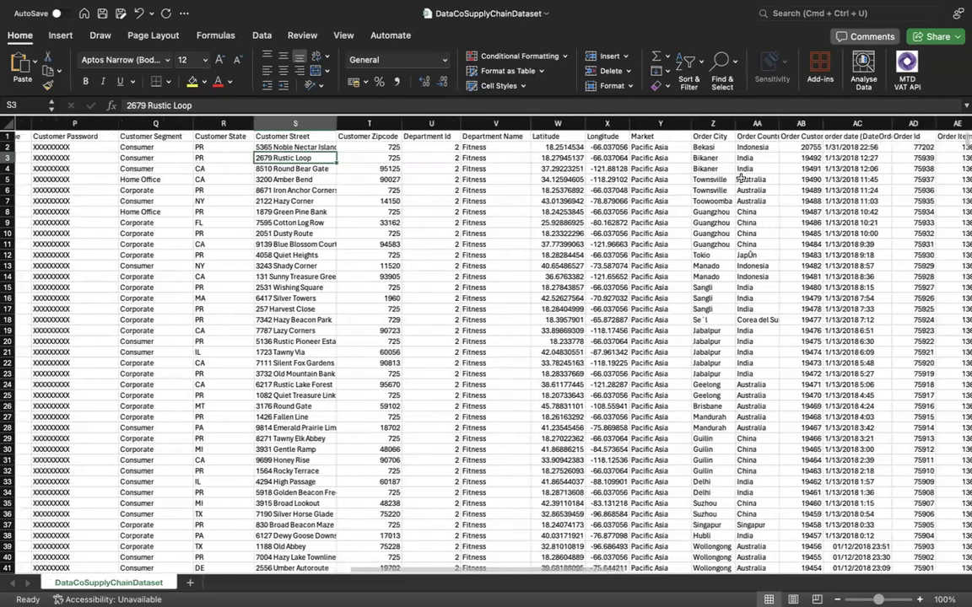
left_click_drag(712, 126, 802, 125)
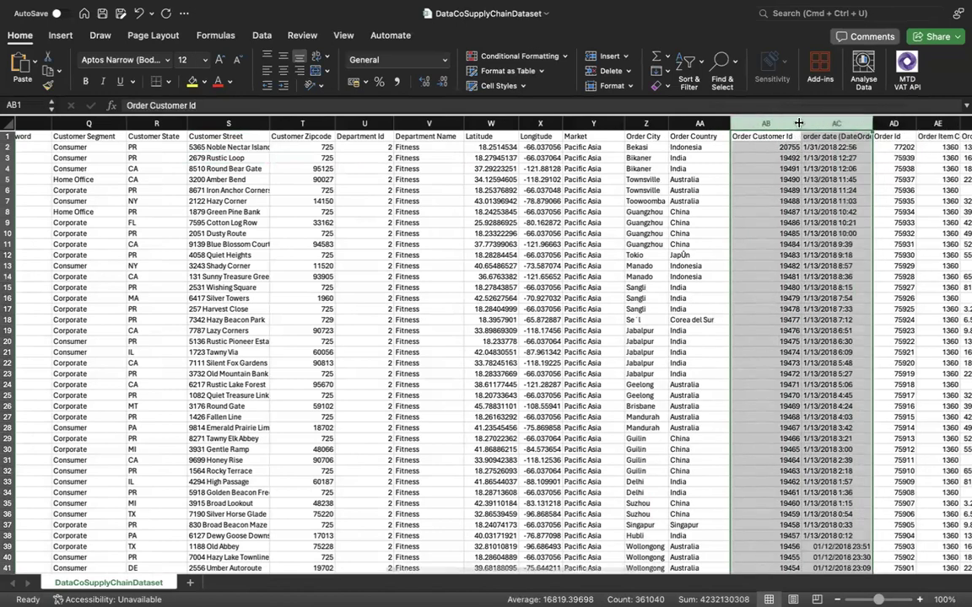
Compare row 2's Order Customer Id with the Customer Id of the same record.
scroll(785, 160, "right", 3)
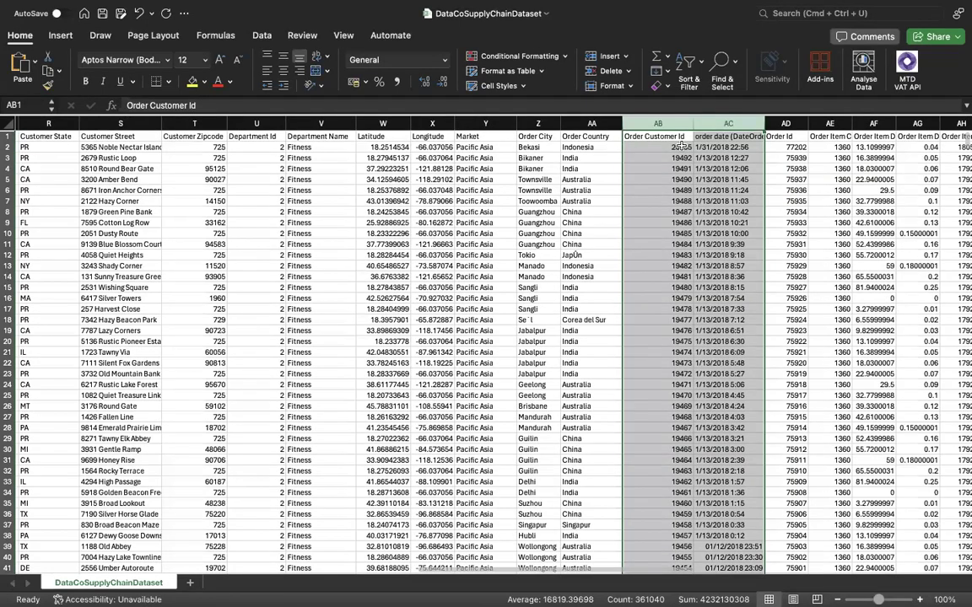
left_click(685, 147)
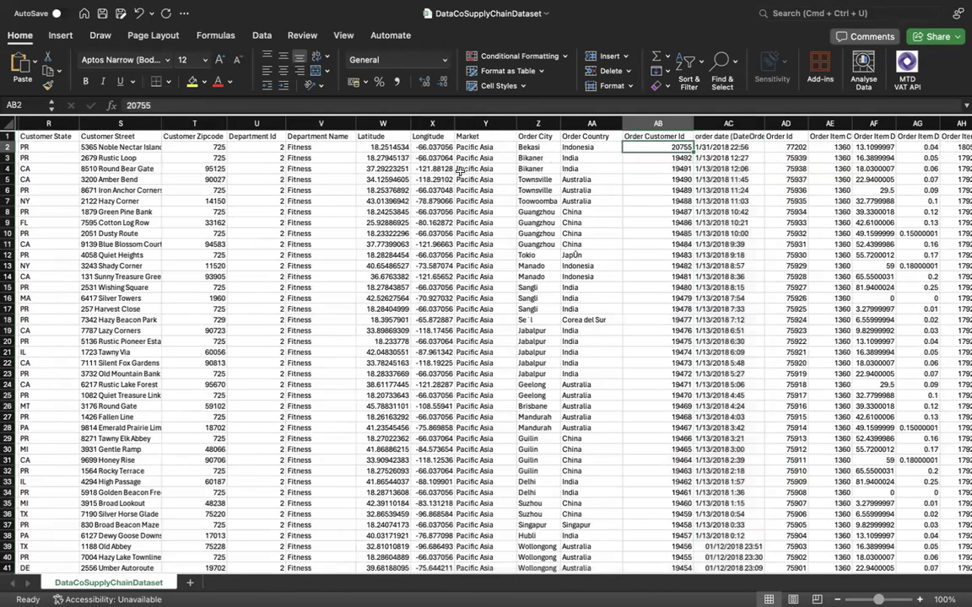
scroll(448, 160, "left", 4)
scroll(460, 172, "left", 3)
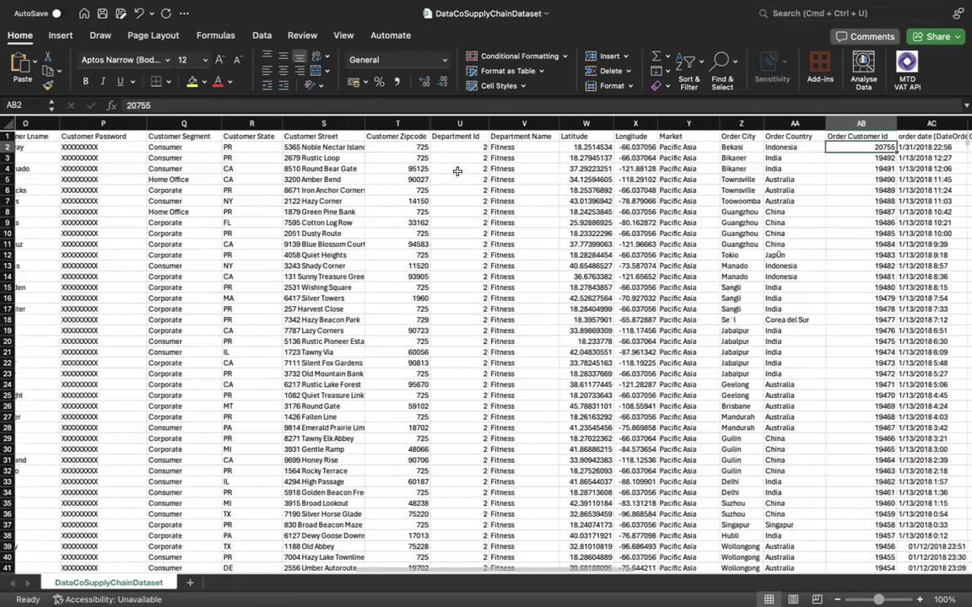
scroll(355, 184, "left", 1)
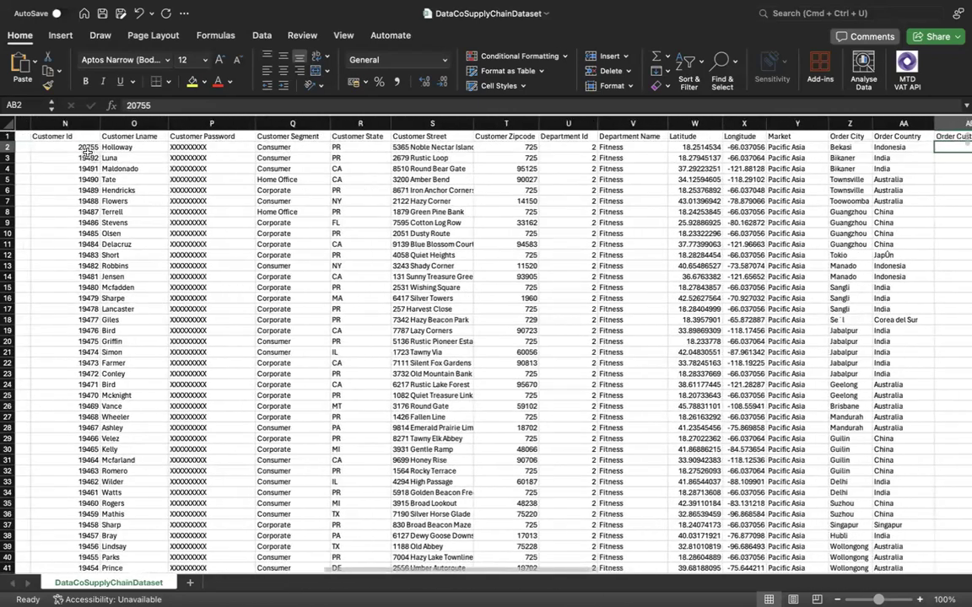
left_click(84, 147)
scroll(168, 182, "right", 4)
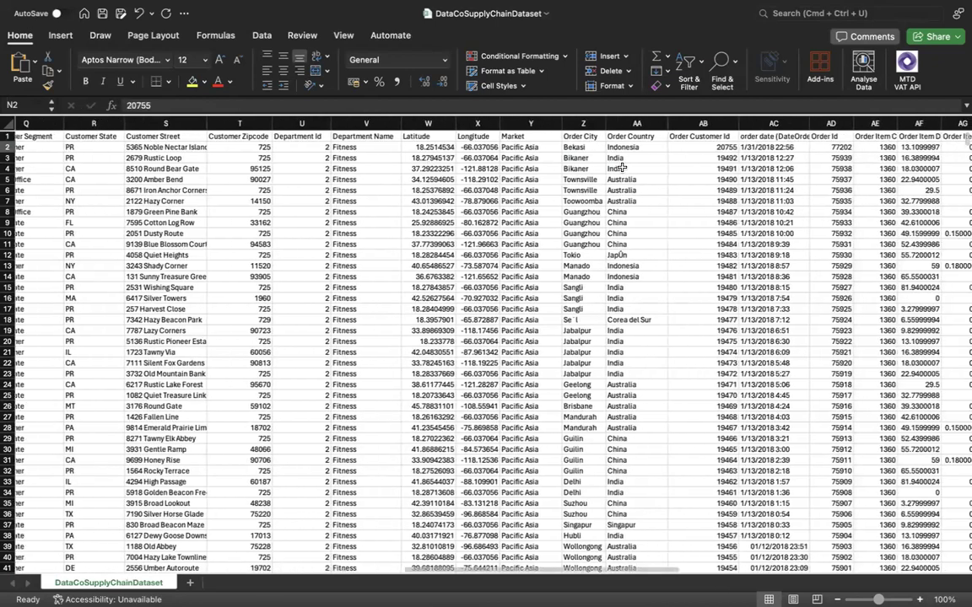
left_click(696, 149)
Widen the order date (DateOrders) and Order Id columns, and check the first record's order ID.
scroll(641, 126, "right", 3)
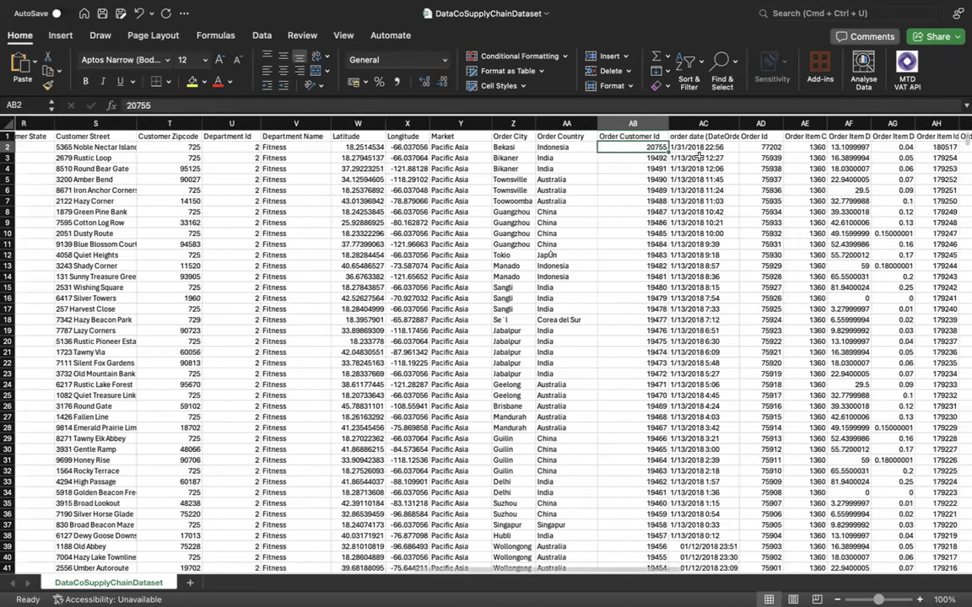
left_click_drag(675, 124, 708, 123)
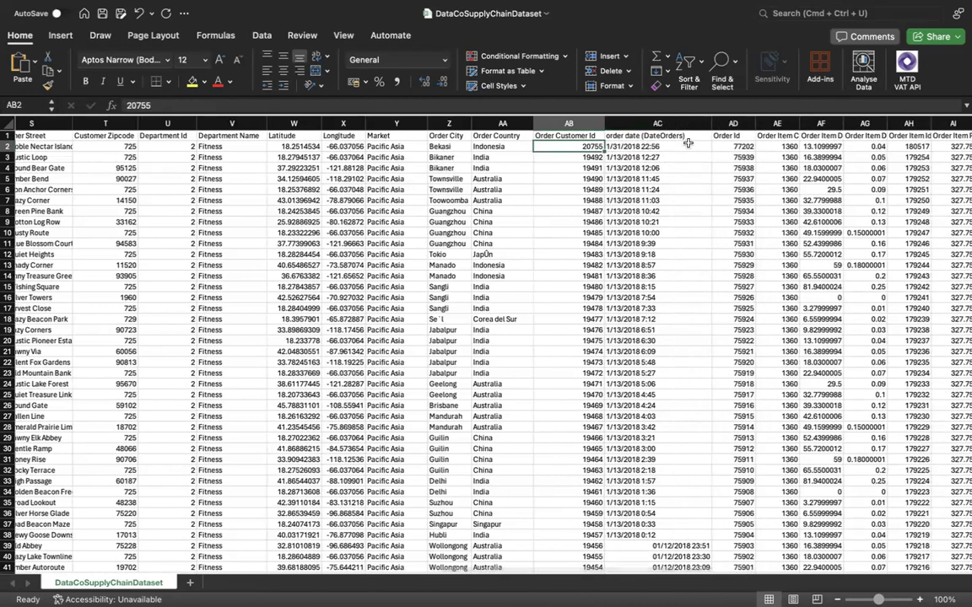
scroll(705, 142, "right", 1)
scroll(705, 143, "right", 3)
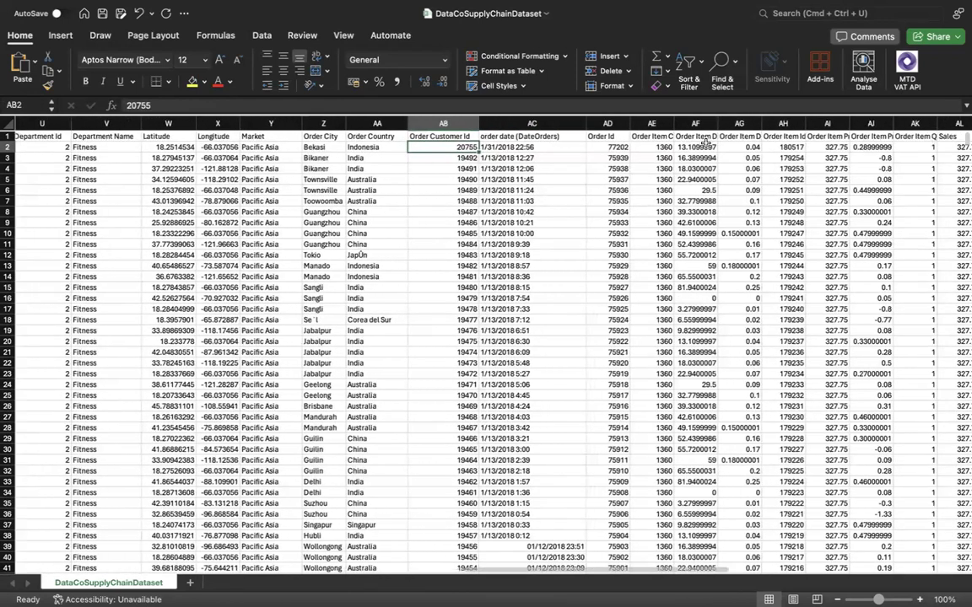
left_click_drag(629, 127, 643, 126)
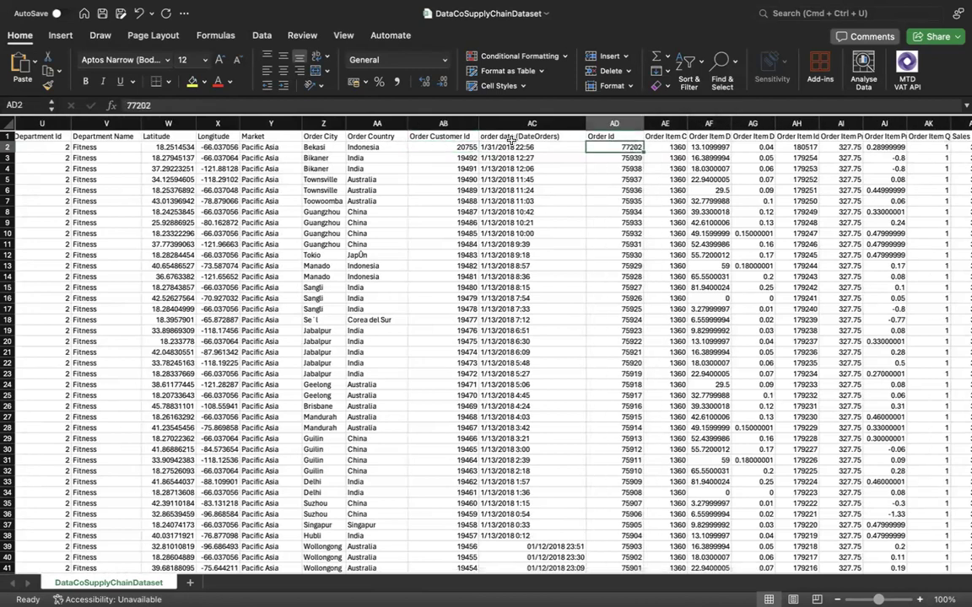
left_click(629, 145)
Widen the Order Item Cardprod Id column to show its full header, and check its first value.
scroll(626, 127, "right", 2)
left_click_drag(626, 123, 690, 124)
scroll(657, 153, "right", 2)
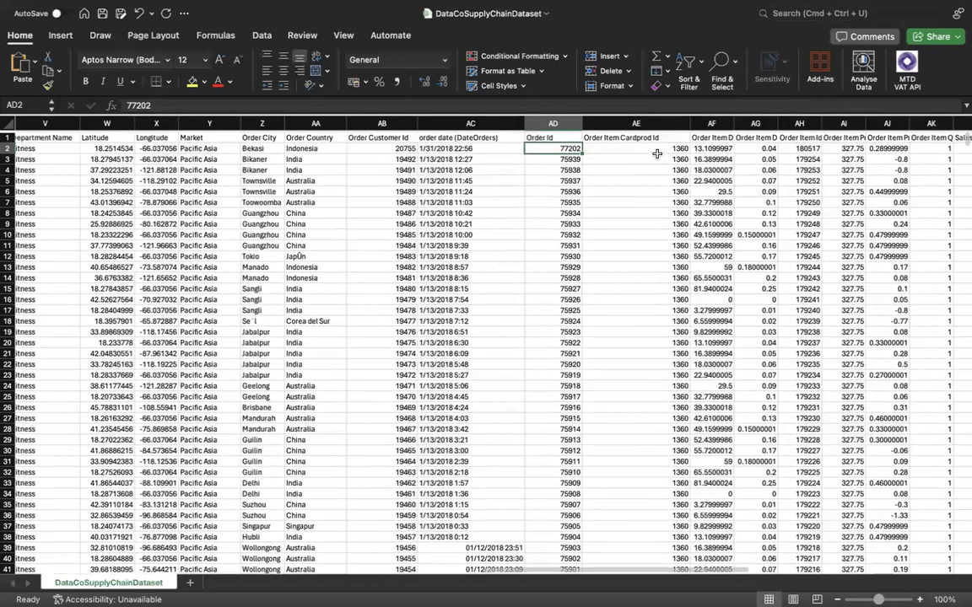
scroll(657, 153, "right", 1)
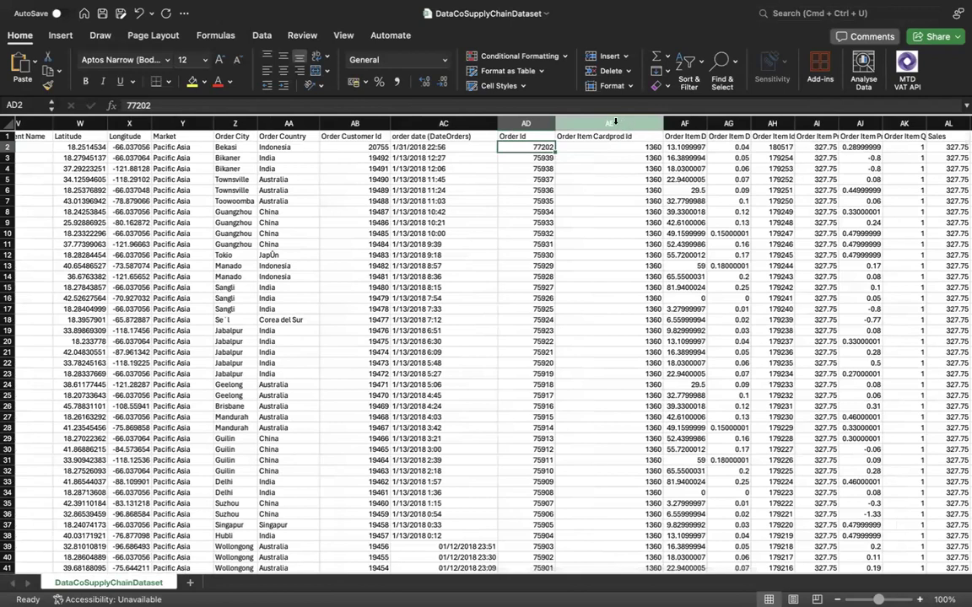
left_click(654, 148)
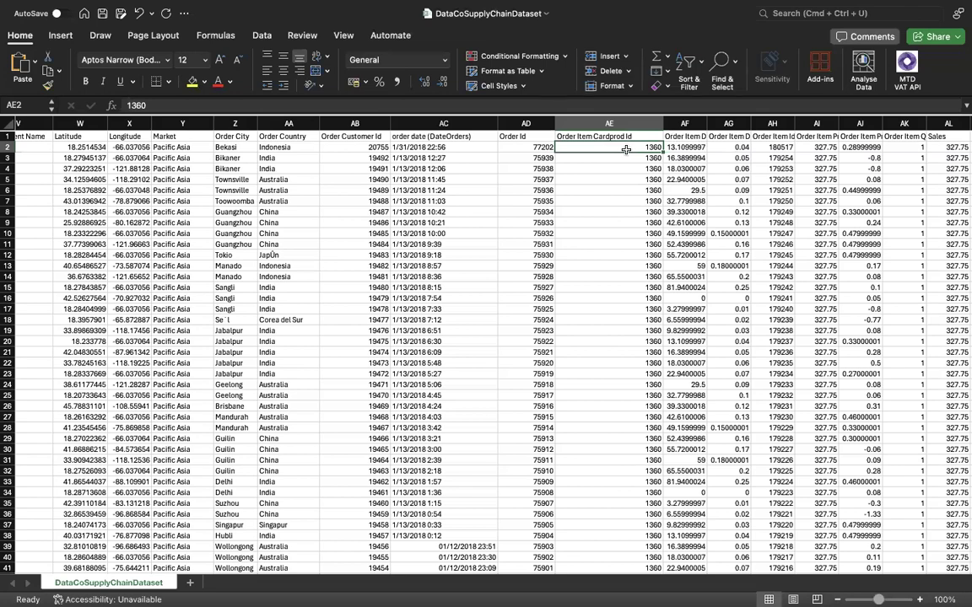
Widen the Order Item Discount and Order Item Discount Rate columns so their full headers and values fit.
double_click(707, 124)
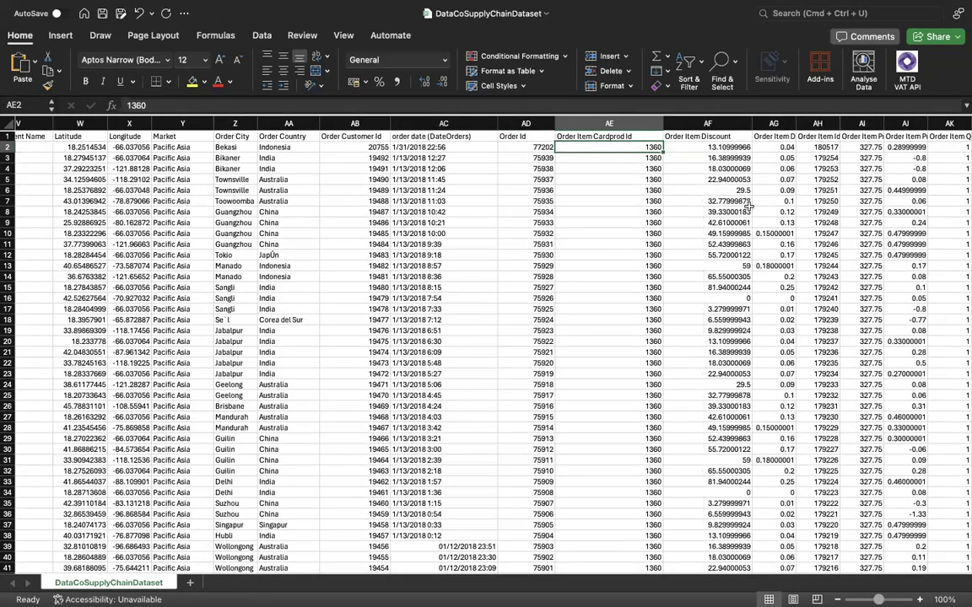
scroll(748, 205, "right", 2)
left_click_drag(689, 122, 748, 122)
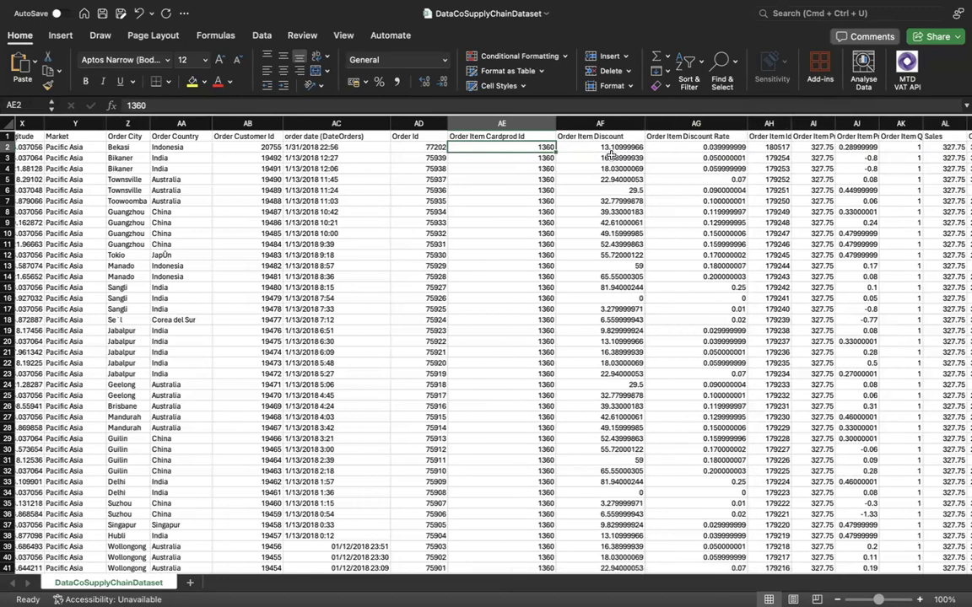
Widen the Order Item Id and Order Item Product Price columns to show their full headers, and check the first product price.
scroll(701, 159, "right", 3)
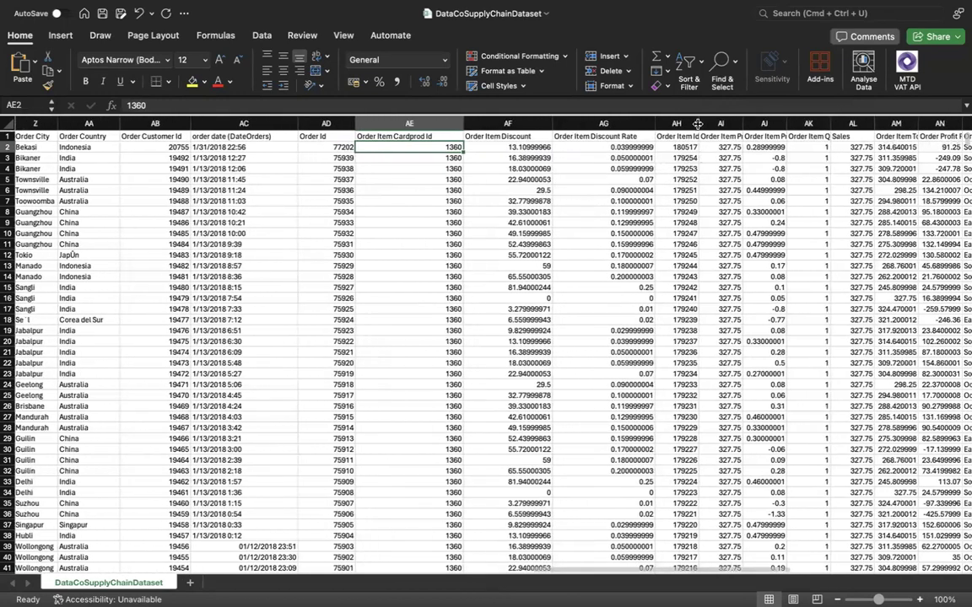
left_click_drag(697, 124, 715, 124)
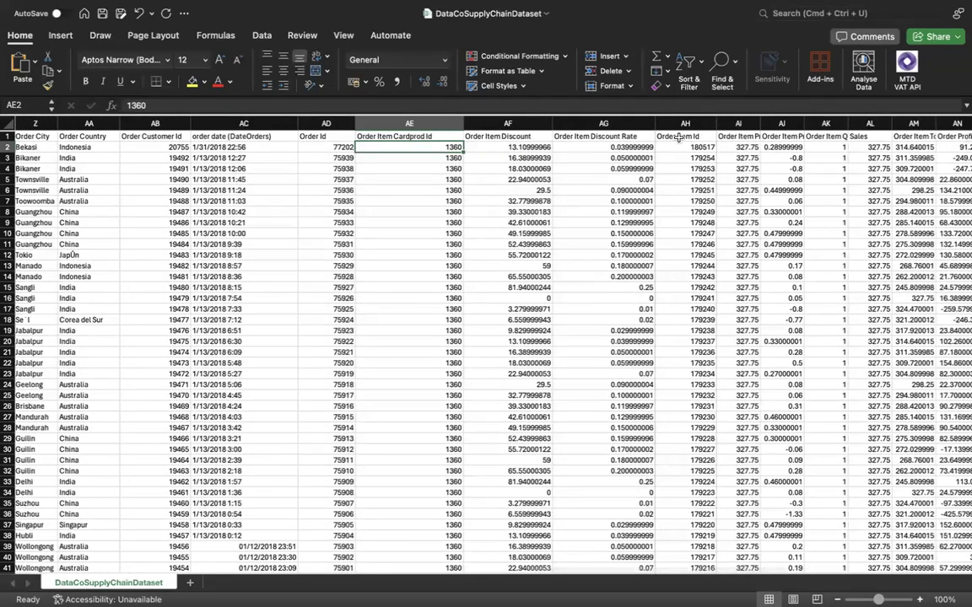
scroll(711, 157, "right", 1)
left_click_drag(722, 124, 773, 125)
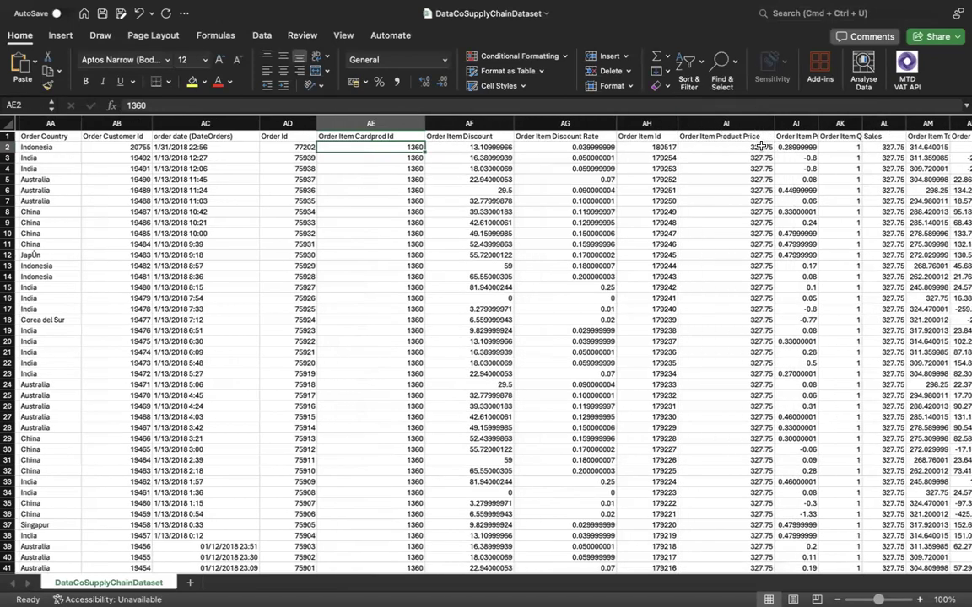
left_click(762, 147)
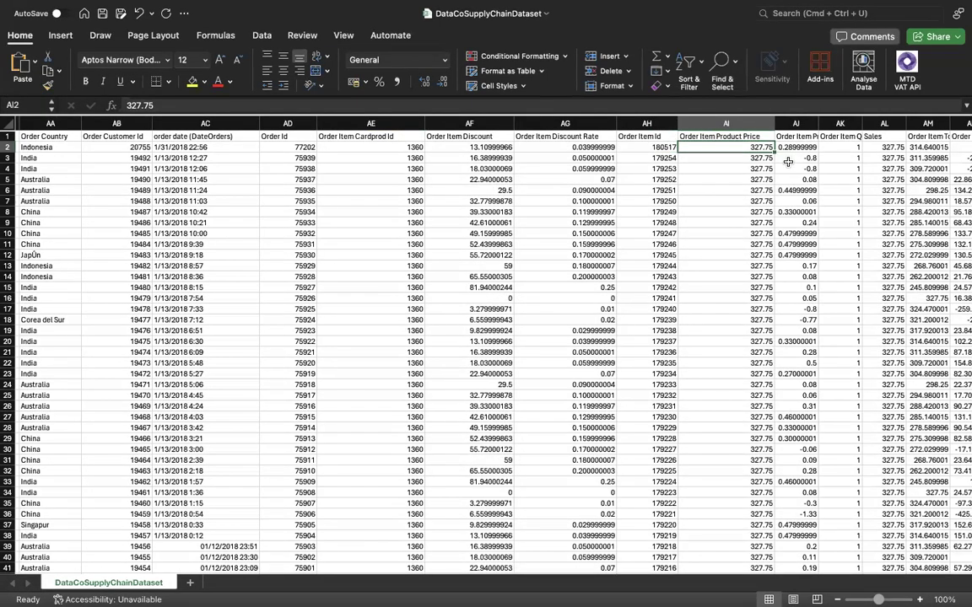
Widen the Order Item Profit Ratio column to fit its header, and review it against the product price and discount columns.
scroll(747, 168, "right", 3)
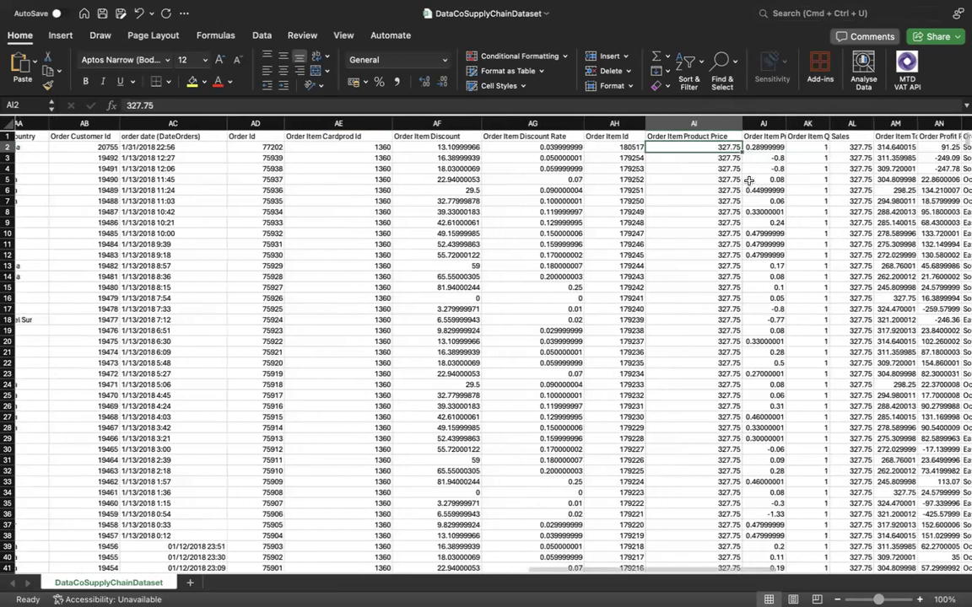
double_click(736, 124)
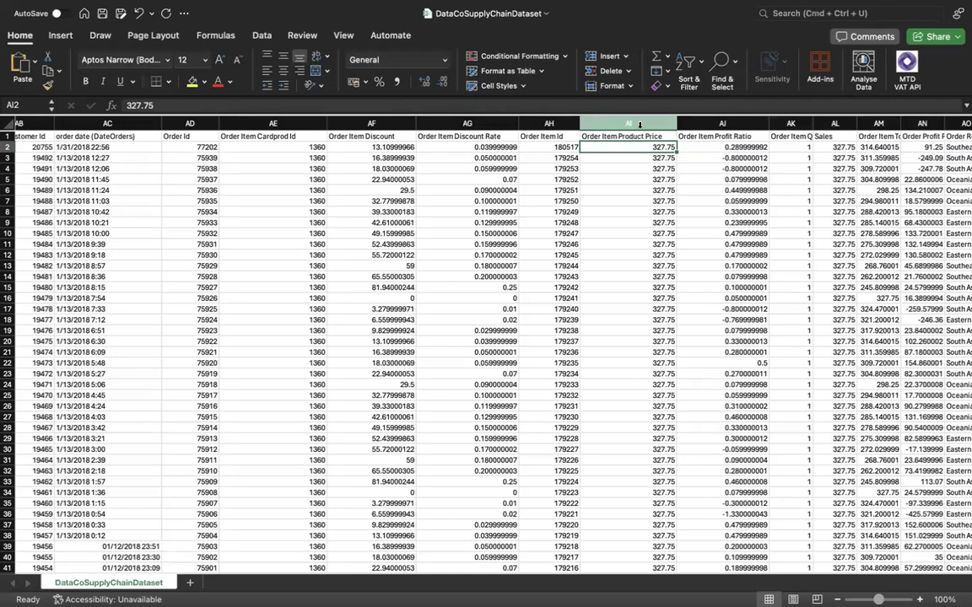
left_click(639, 125)
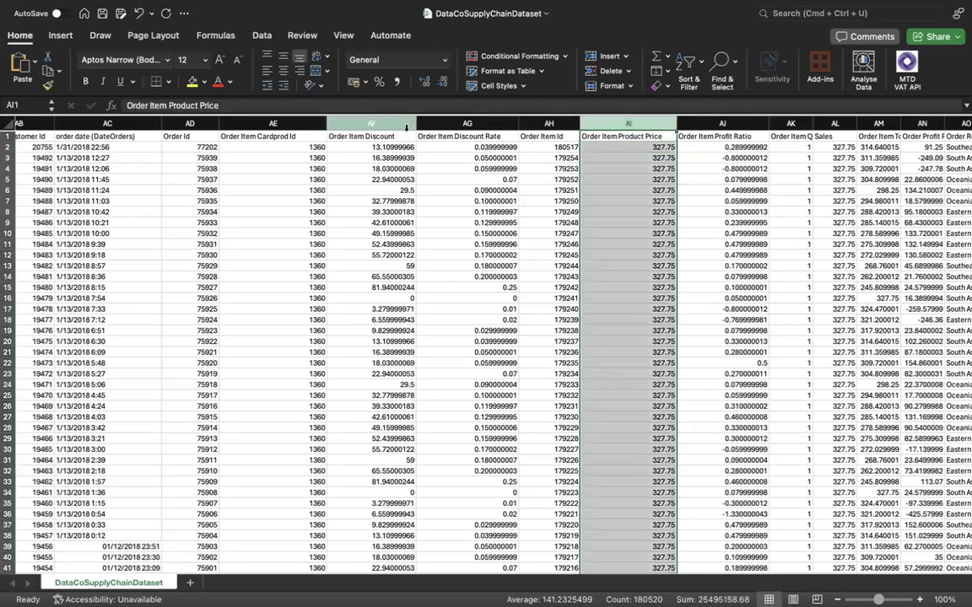
left_click(368, 124)
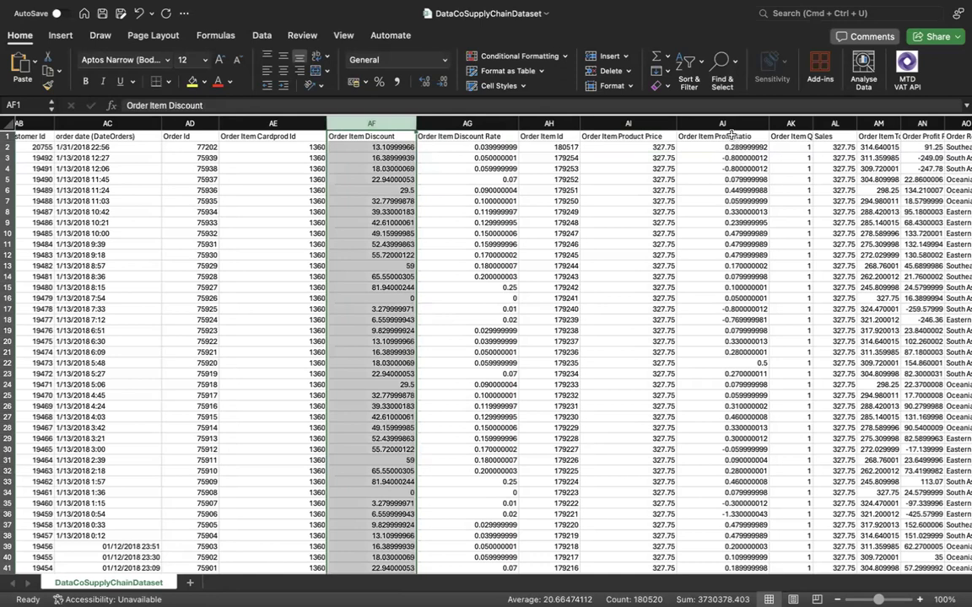
left_click(745, 124)
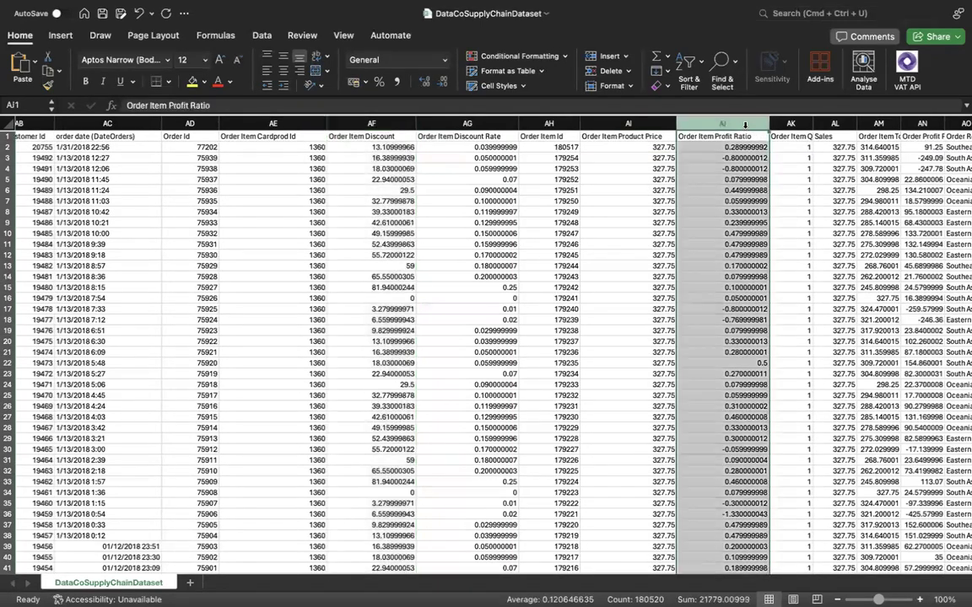
Widen the Order Item Quantity and Order Item Total columns to make their headers easier to read.
scroll(737, 137, "right", 2)
left_click_drag(739, 124, 755, 124)
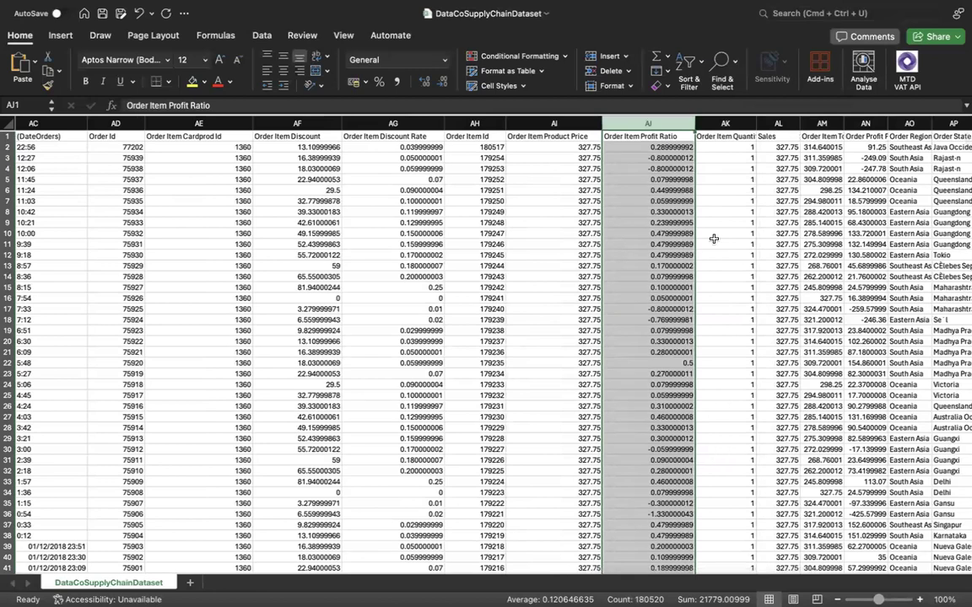
scroll(787, 176, "right", 3)
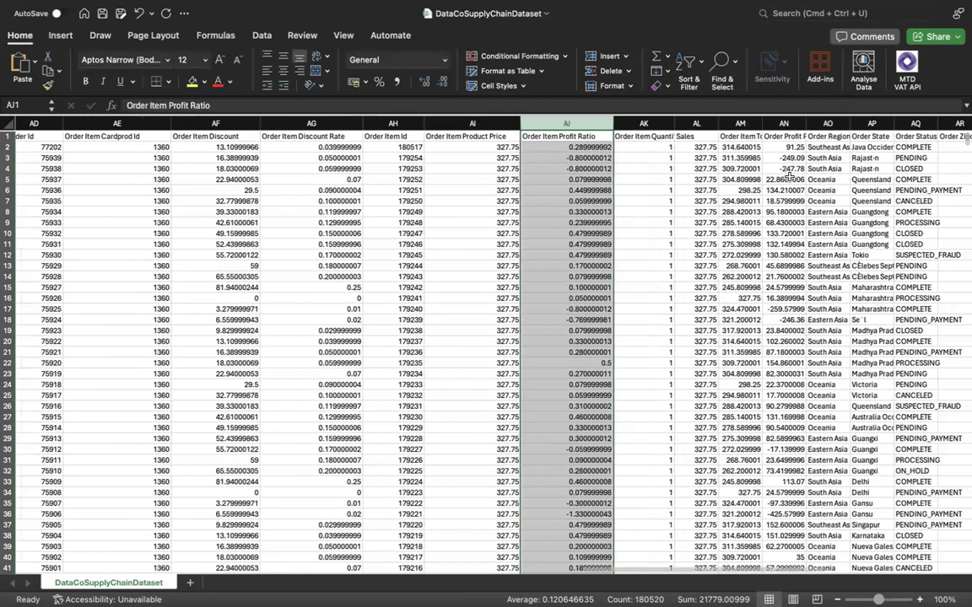
left_click_drag(743, 125, 794, 126)
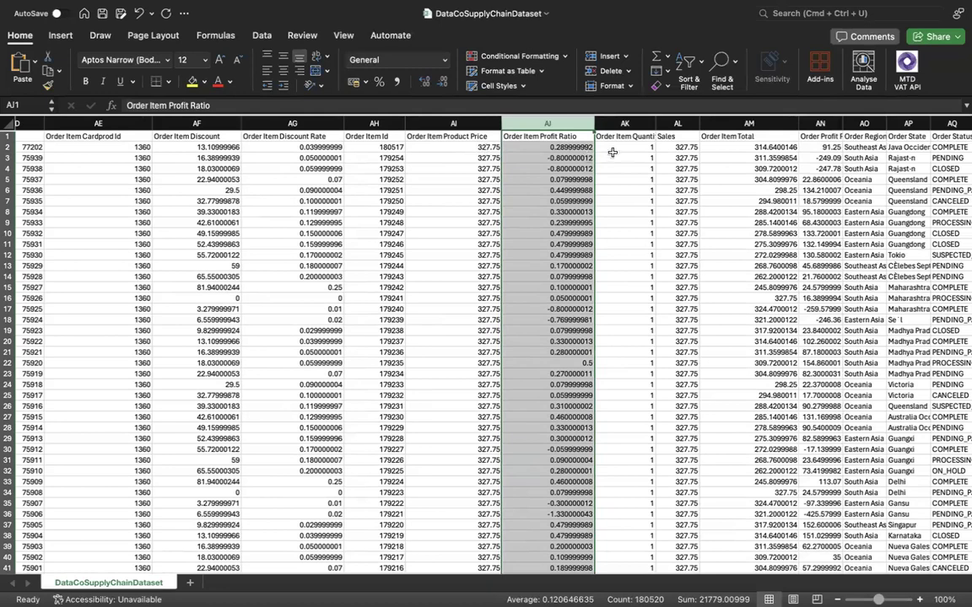
Compare row 2's item quantity, product price and discount with its Order Item Total.
left_click(623, 148)
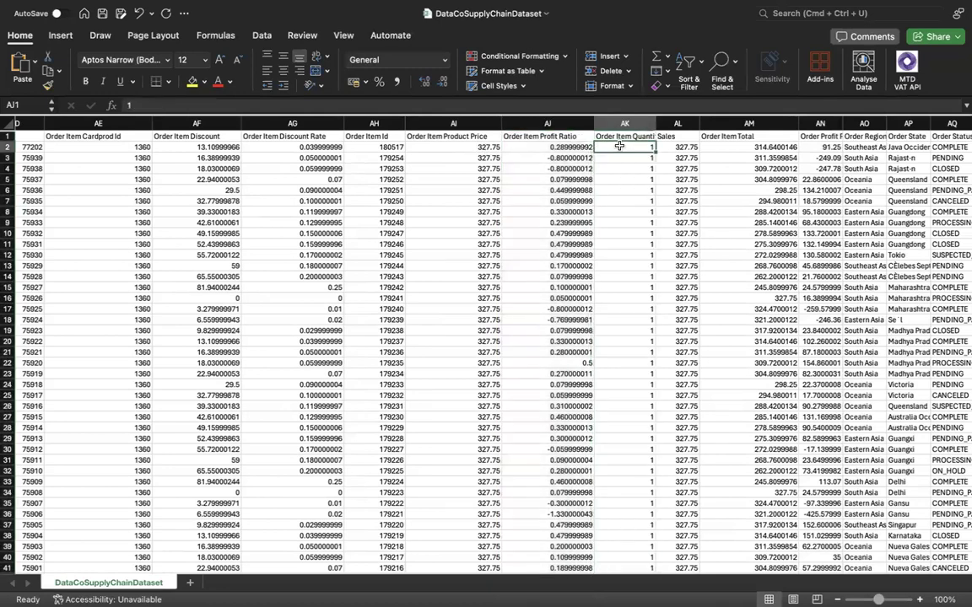
left_click(472, 147)
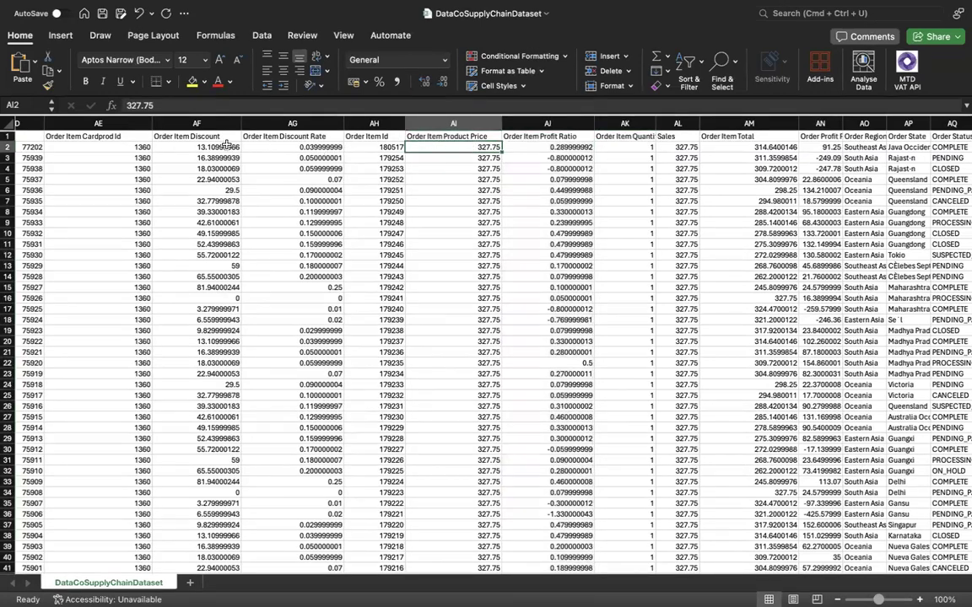
left_click(185, 146)
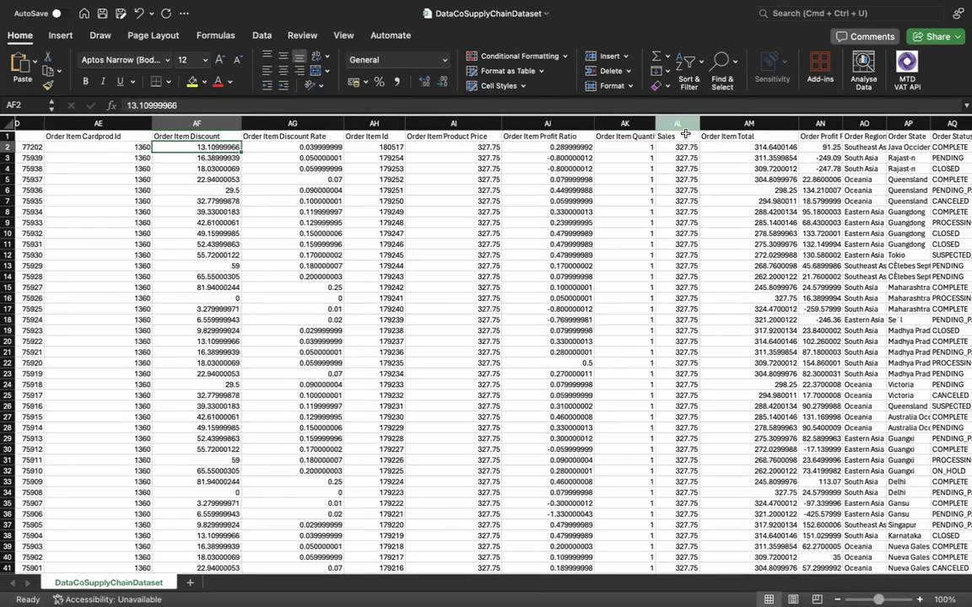
left_click(722, 147)
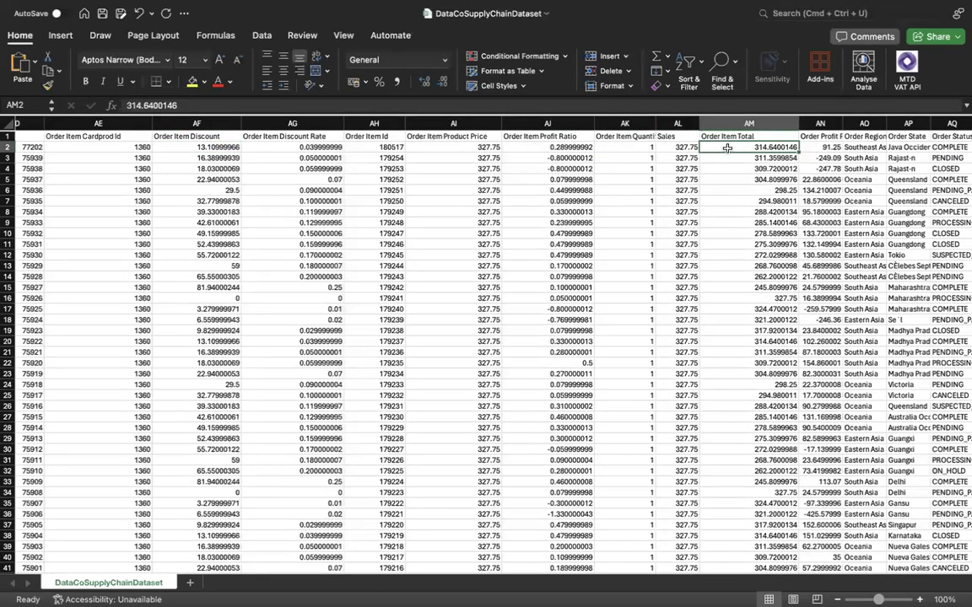
Widen the Order Profit Per Order column, and compare row 2's profit with its product price and profit ratio.
scroll(728, 148, "right", 3)
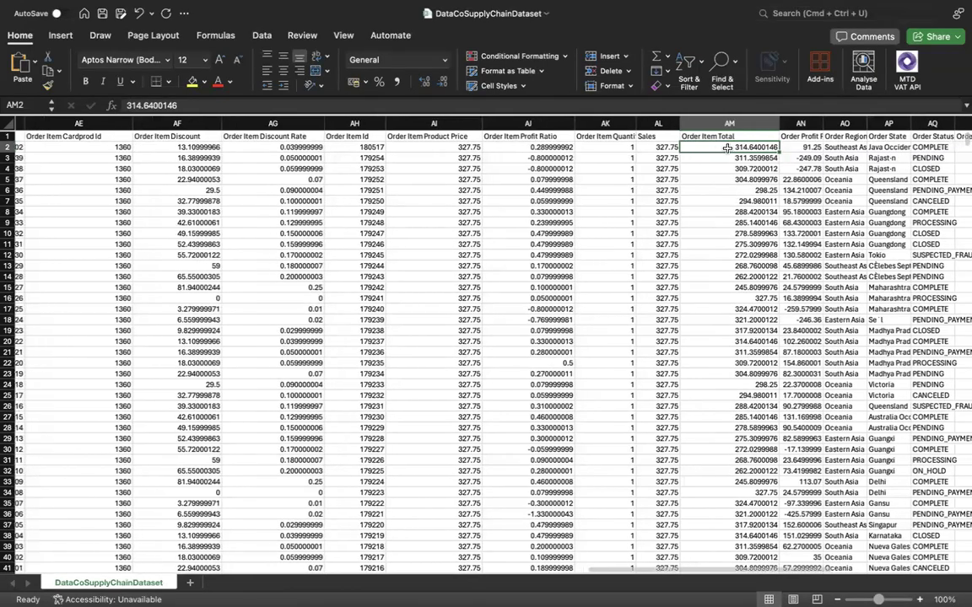
left_click_drag(758, 125, 799, 125)
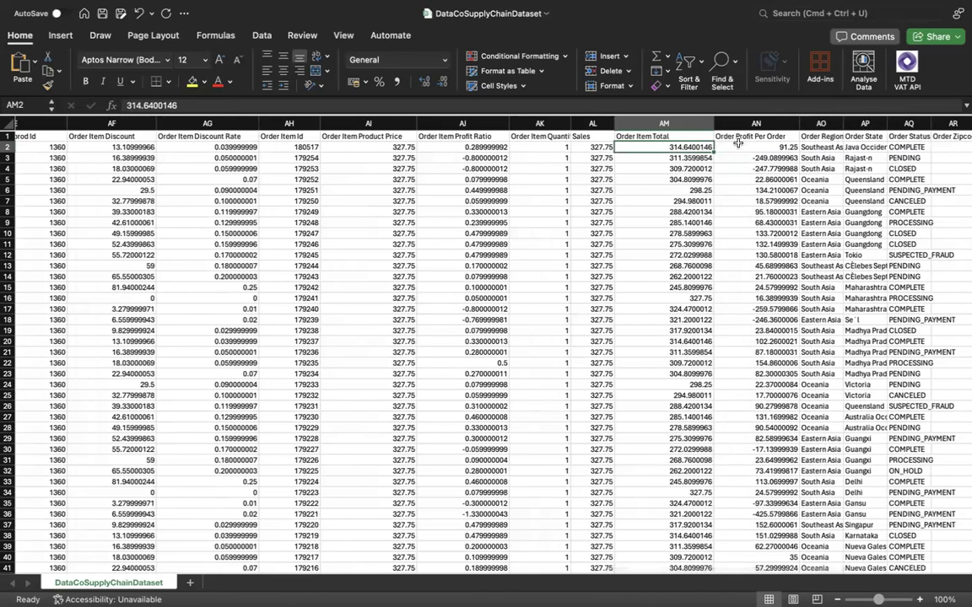
left_click(782, 147)
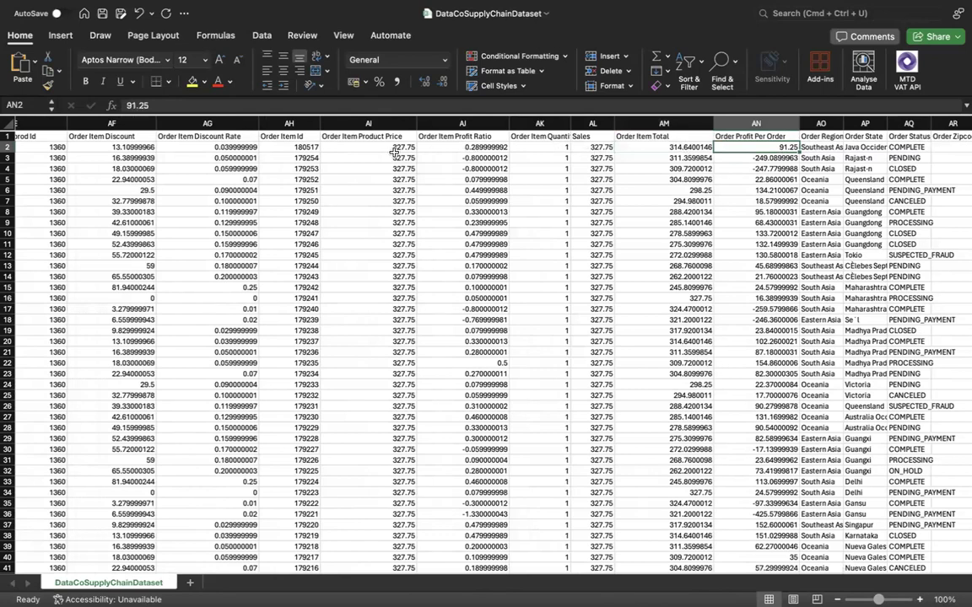
left_click(392, 148)
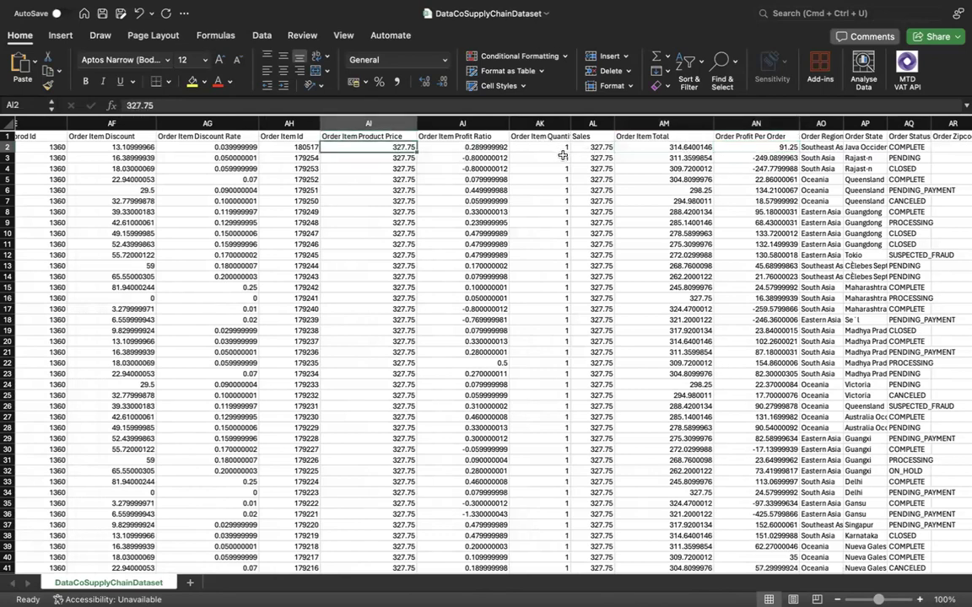
scroll(497, 140, "left", 1)
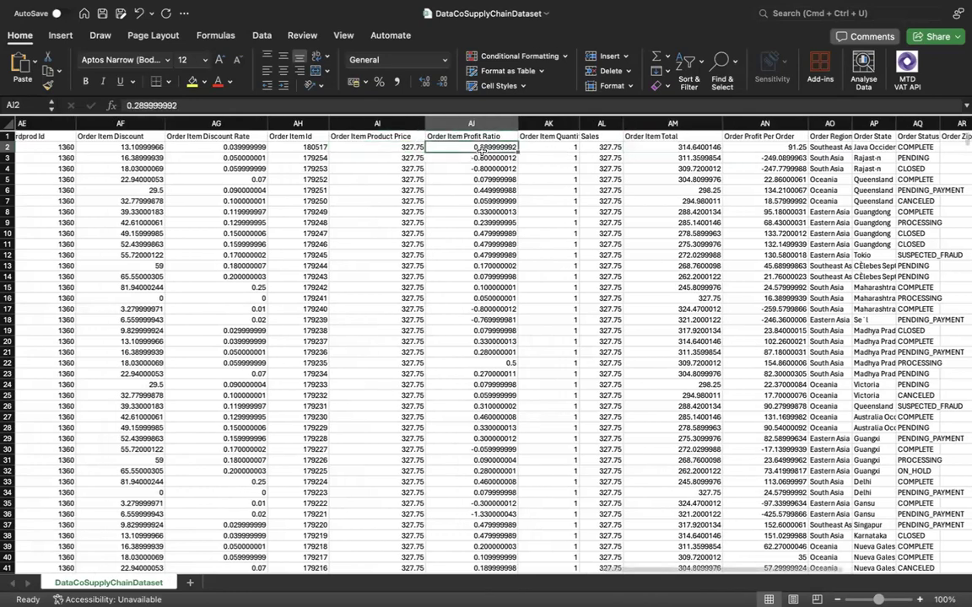
left_click(778, 150)
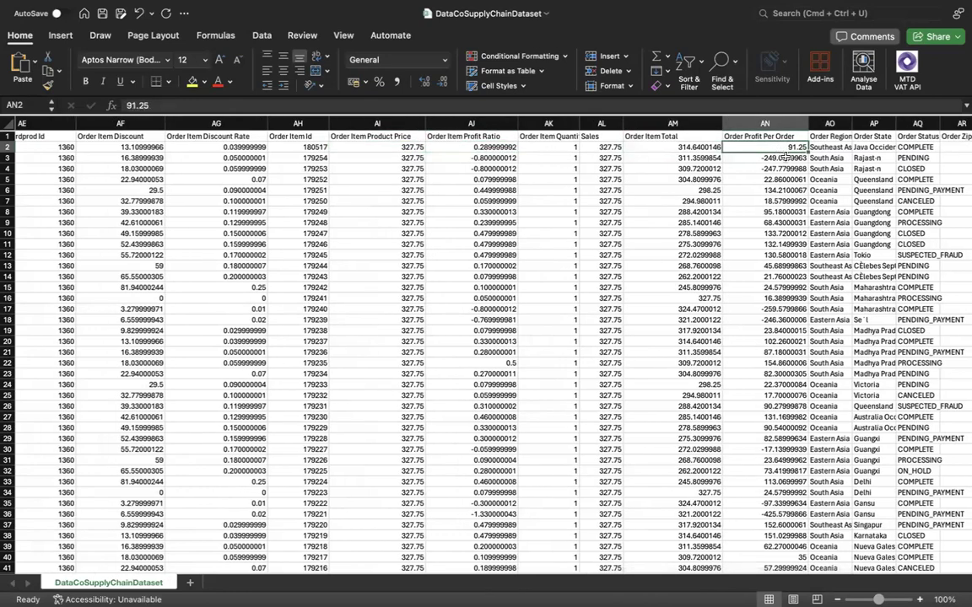
Widen the Order Region and Order State columns so their names fit, and check the first record's state.
scroll(777, 142, "right", 2)
left_click_drag(785, 135, 820, 130)
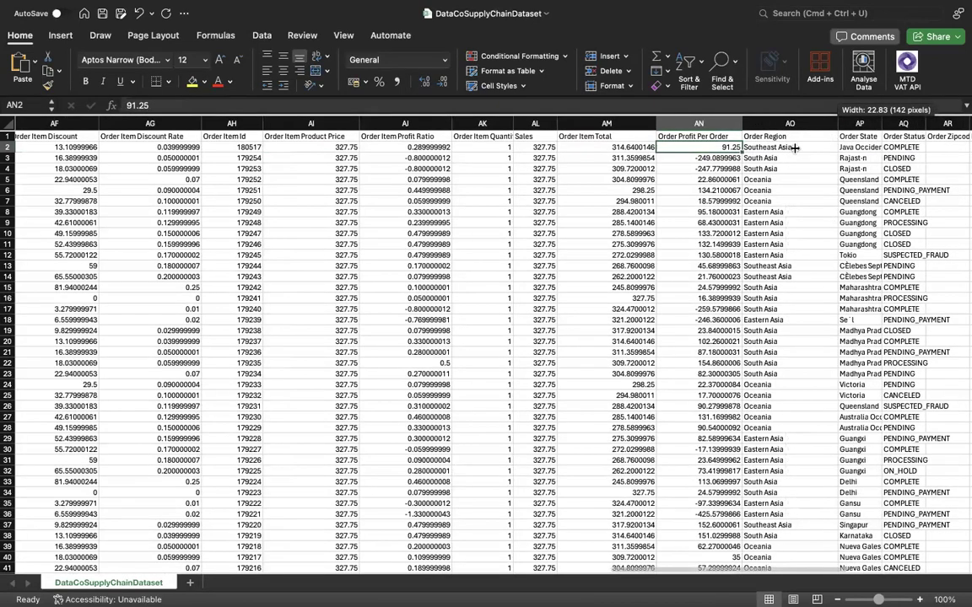
left_click(794, 148)
scroll(794, 147, "right", 2)
left_click_drag(794, 123, 819, 123)
left_click(808, 147)
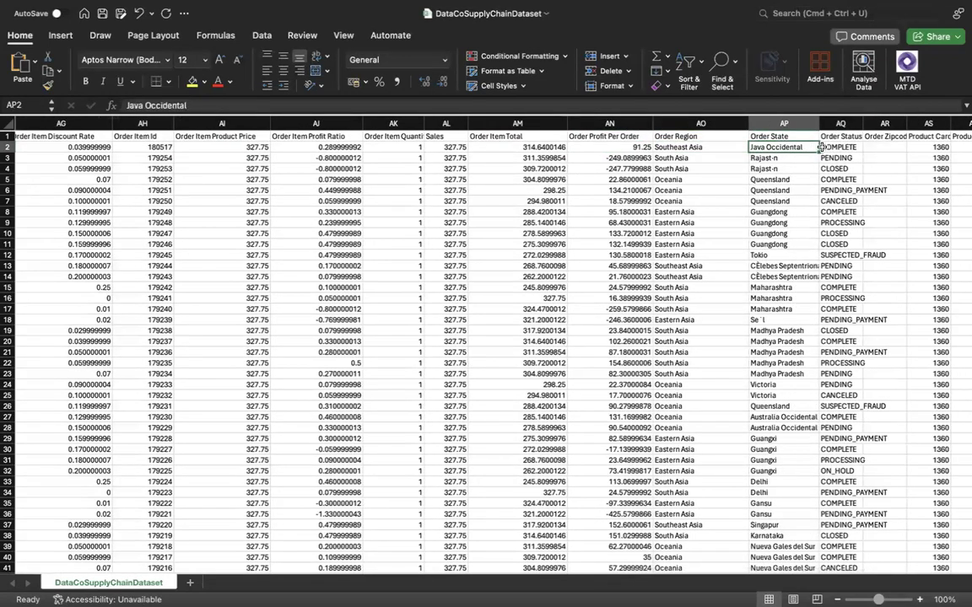
Widen the Order Status column, and check the statuses of the first two records.
scroll(794, 140, "right", 2)
left_click_drag(806, 125, 837, 125)
left_click(806, 147)
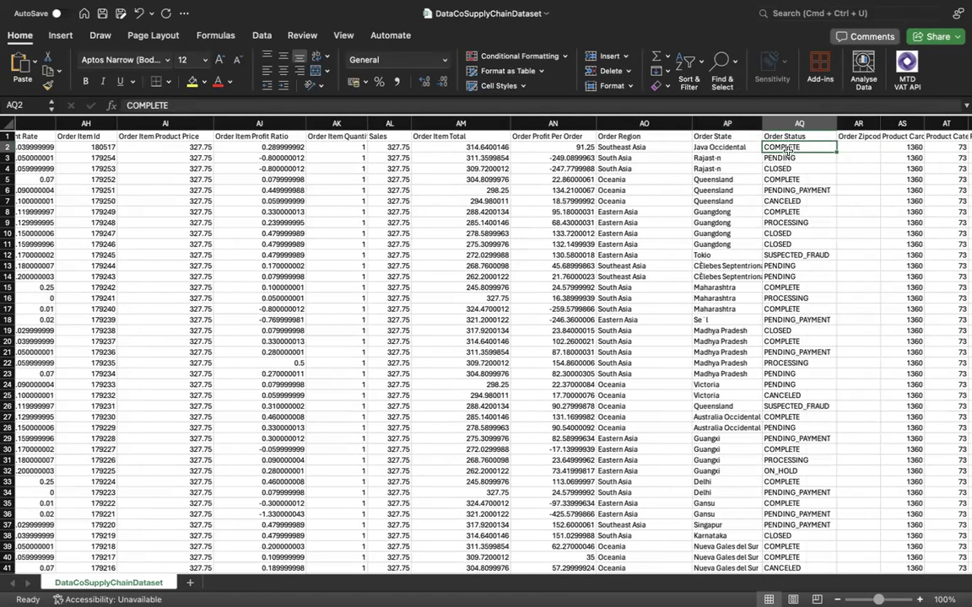
key("Down")
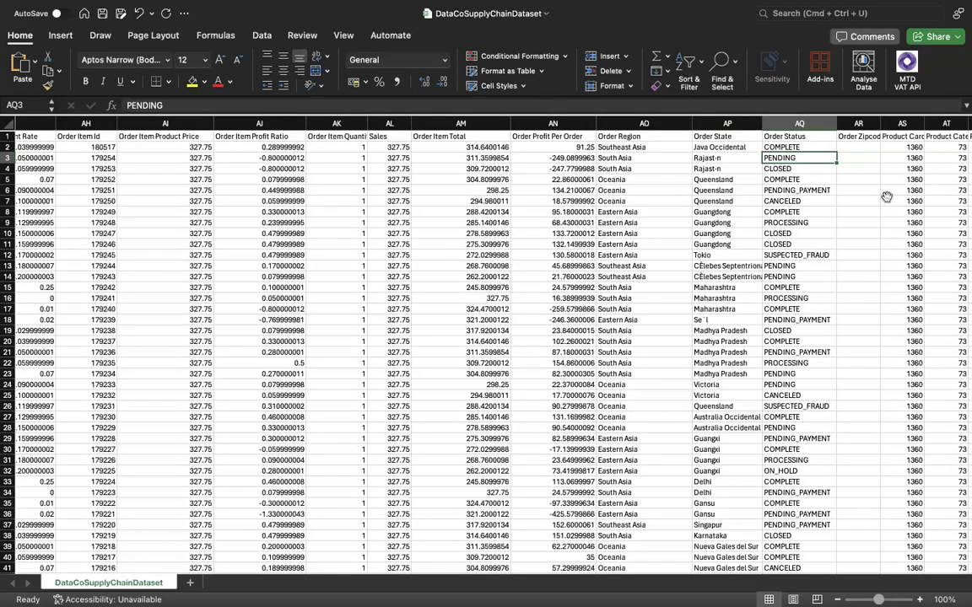
Widen the Order Zipcode and Product Card Id columns to show their full headers.
scroll(797, 194, "right", 3)
left_click(797, 196)
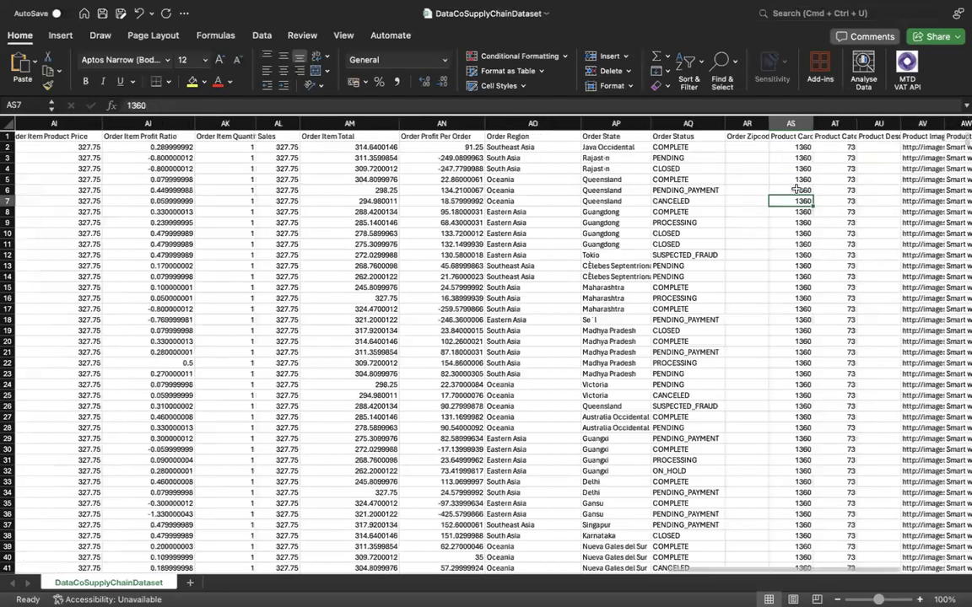
left_click_drag(768, 123, 889, 123)
scroll(847, 158, "right", 2)
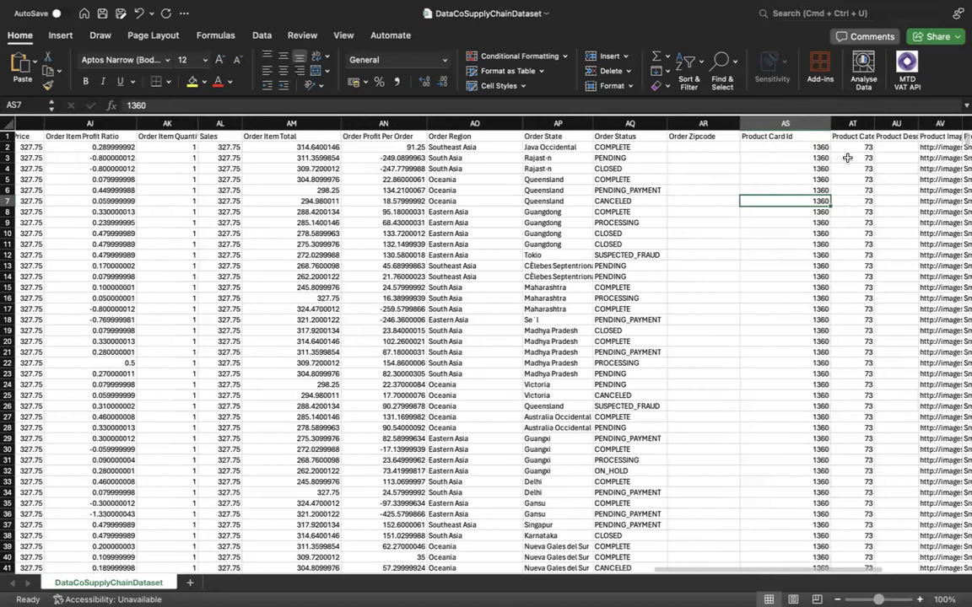
Widen the Product Category Id and Product Description columns to show their full headers.
left_click_drag(875, 123, 911, 123)
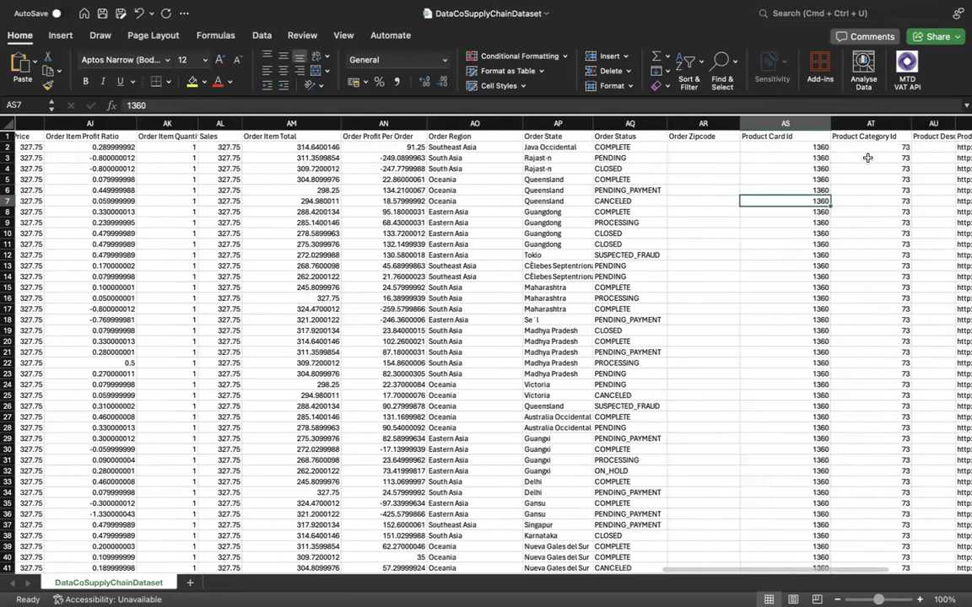
scroll(867, 158, "right", 3)
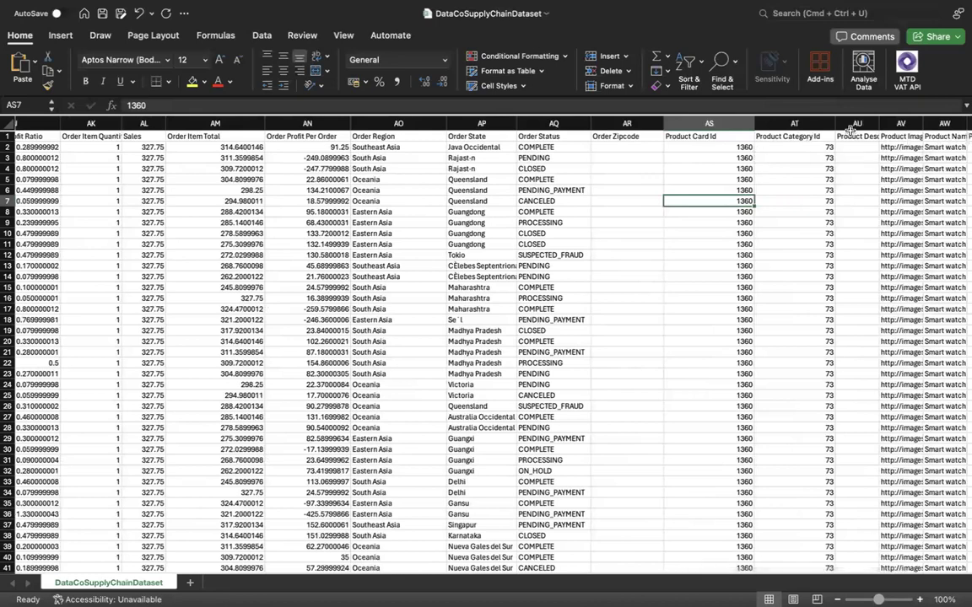
left_click_drag(880, 123, 906, 123)
scroll(882, 149, "right", 2)
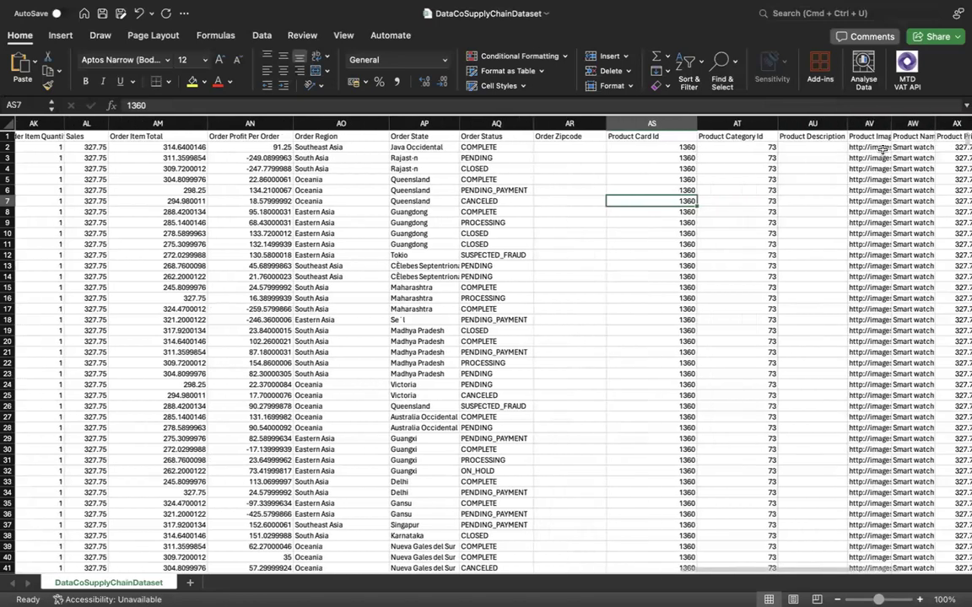
Widen the shipping date (DateOrders) and Shipping Mode columns so their full headers and values fit, and return to the order item columns.
scroll(882, 150, "right", 15)
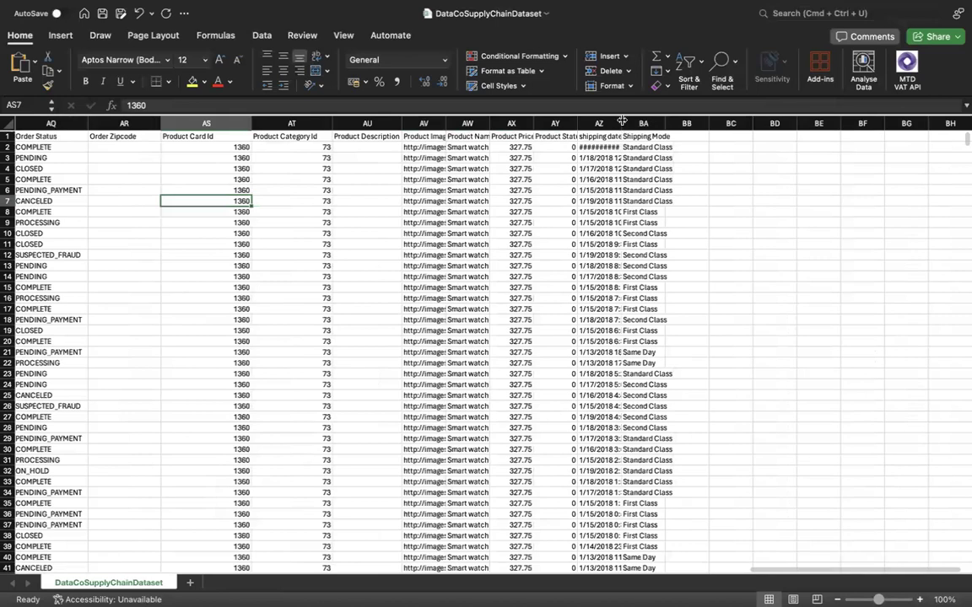
double_click(622, 123)
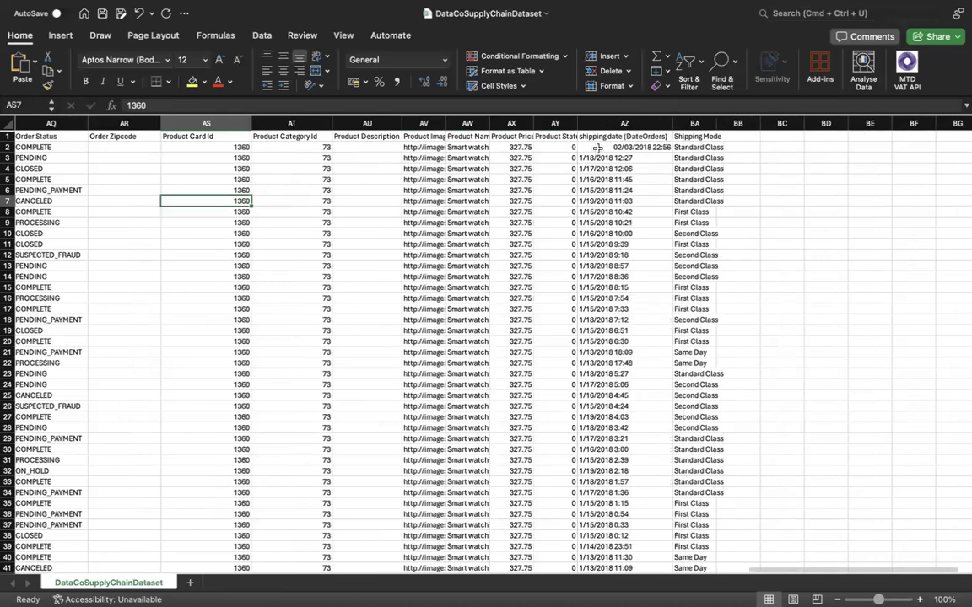
left_click_drag(723, 122, 756, 120)
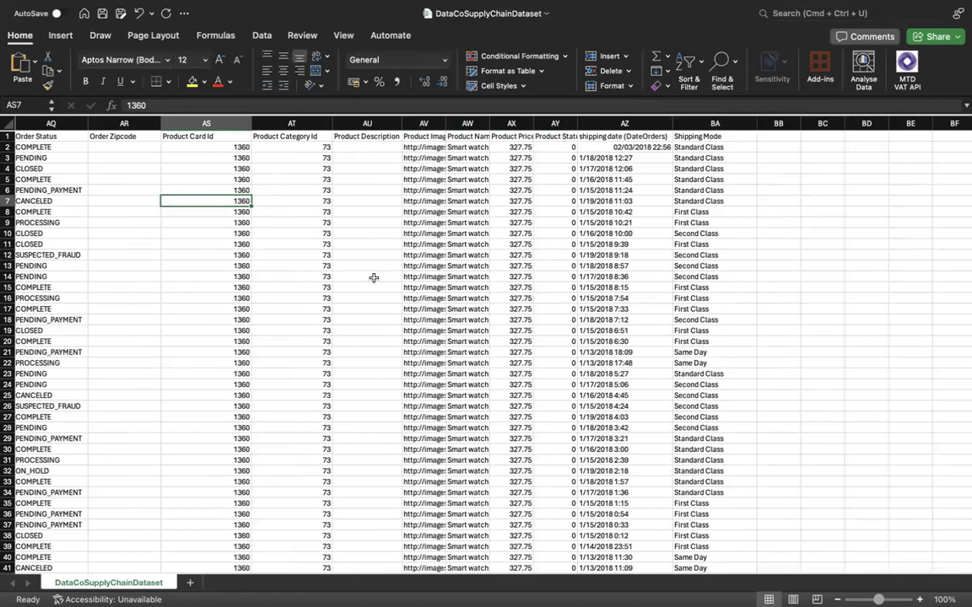
scroll(384, 320, "left", 5)
scroll(383, 319, "left", 10)
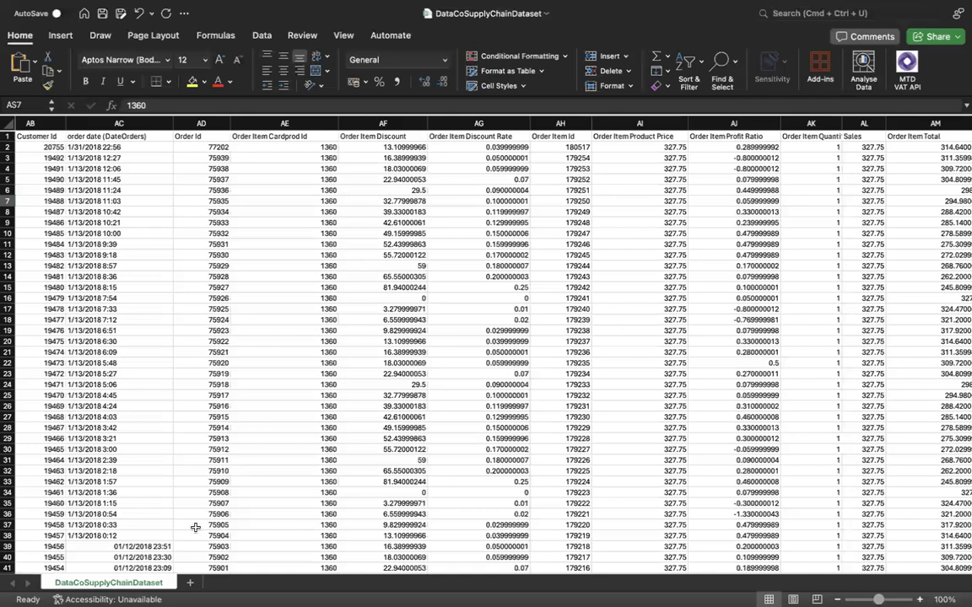
Add a new worksheet to the workbook and rename it Q.
left_click(190, 583)
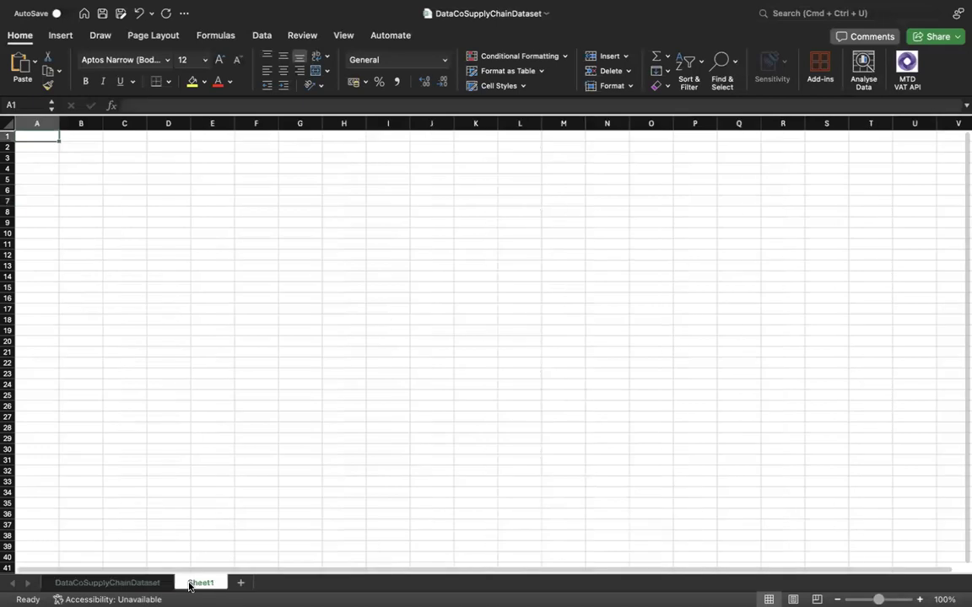
double_click(199, 582)
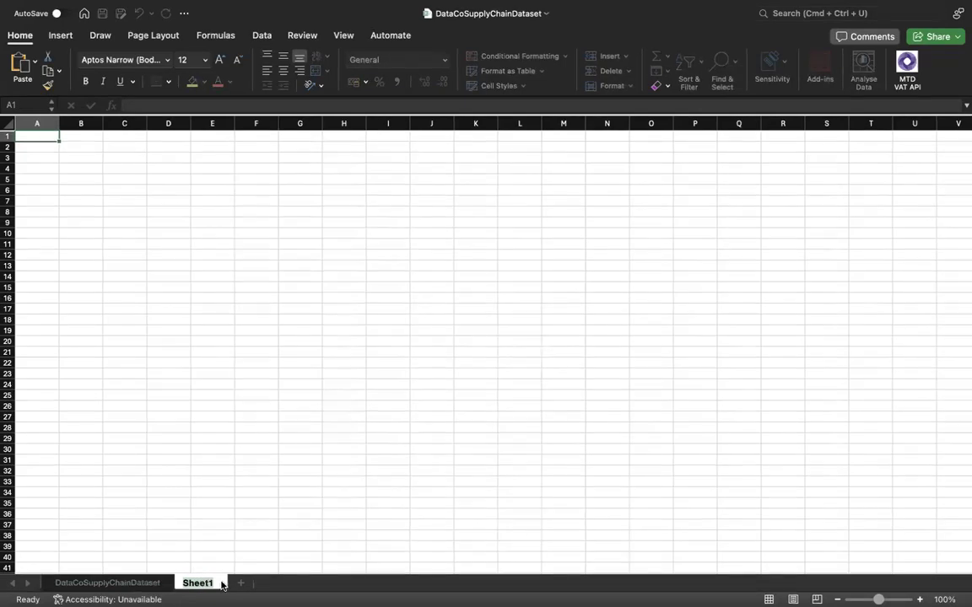
key("Return")
double_click(202, 583)
type("Q")
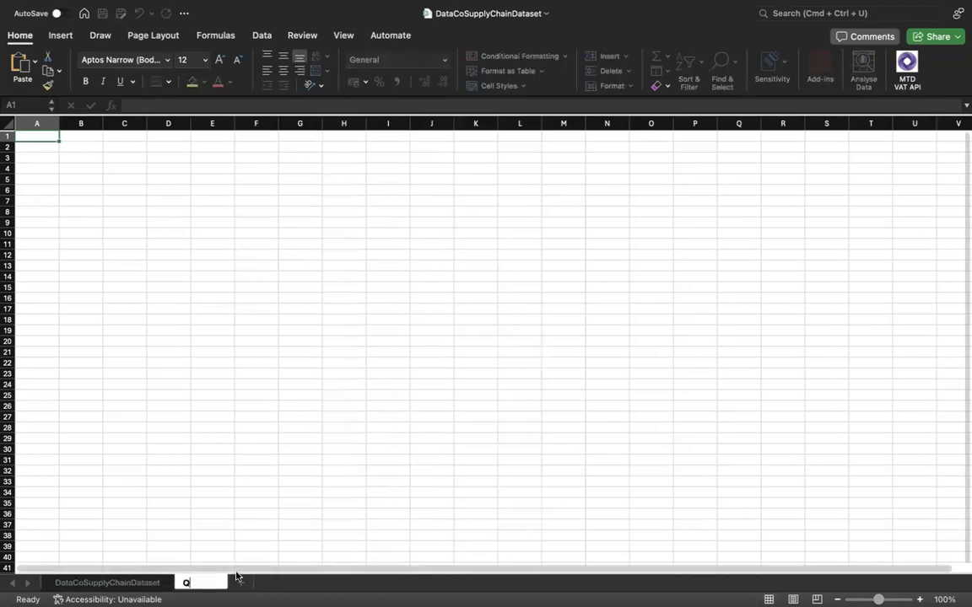
left_click(237, 560)
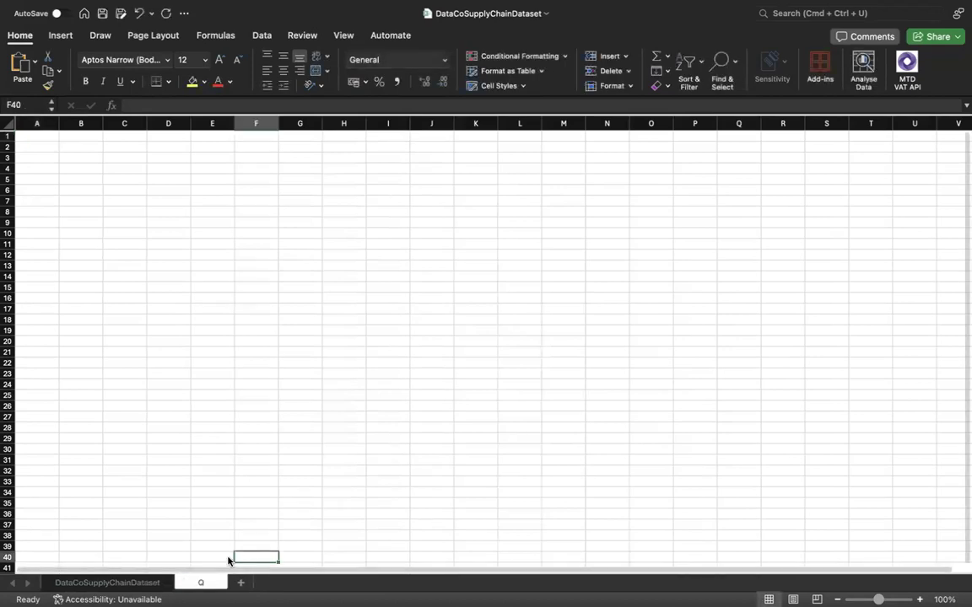
Return to the DataCoSupplyChainDataset sheet and view its first columns, starting from Type.
left_click(145, 584)
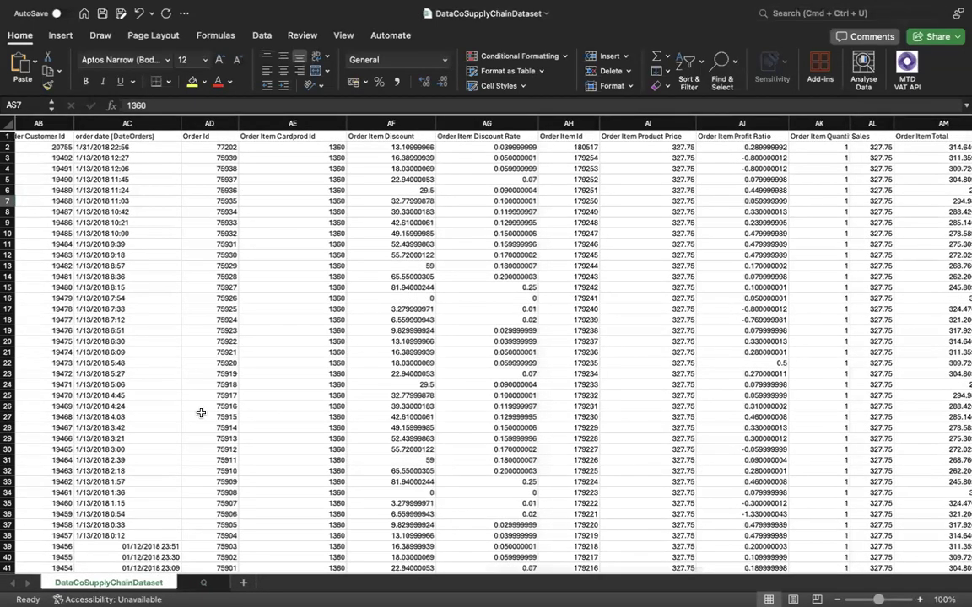
scroll(201, 412, "left", 9)
scroll(200, 412, "left", 12)
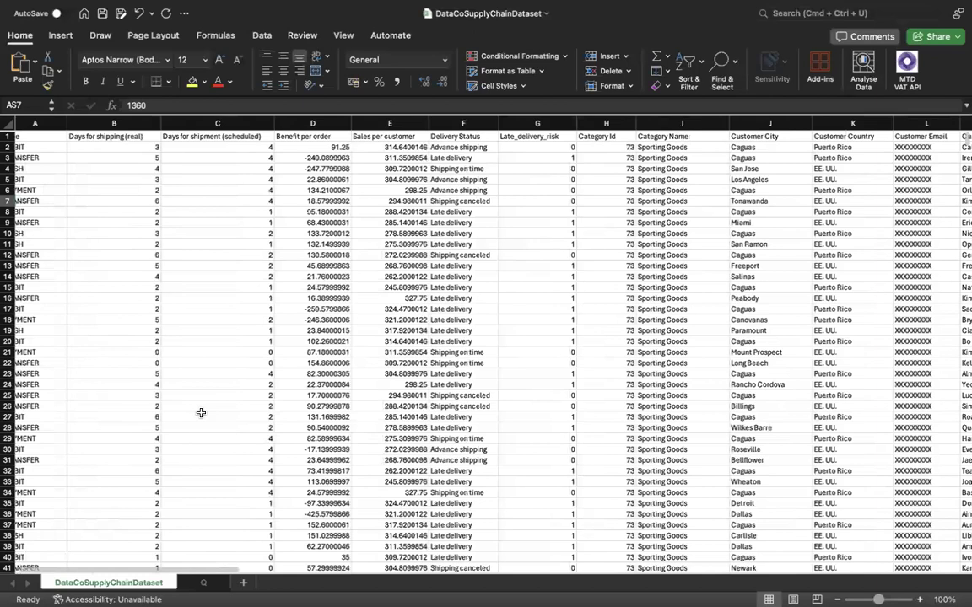
scroll(200, 362, "left", 2)
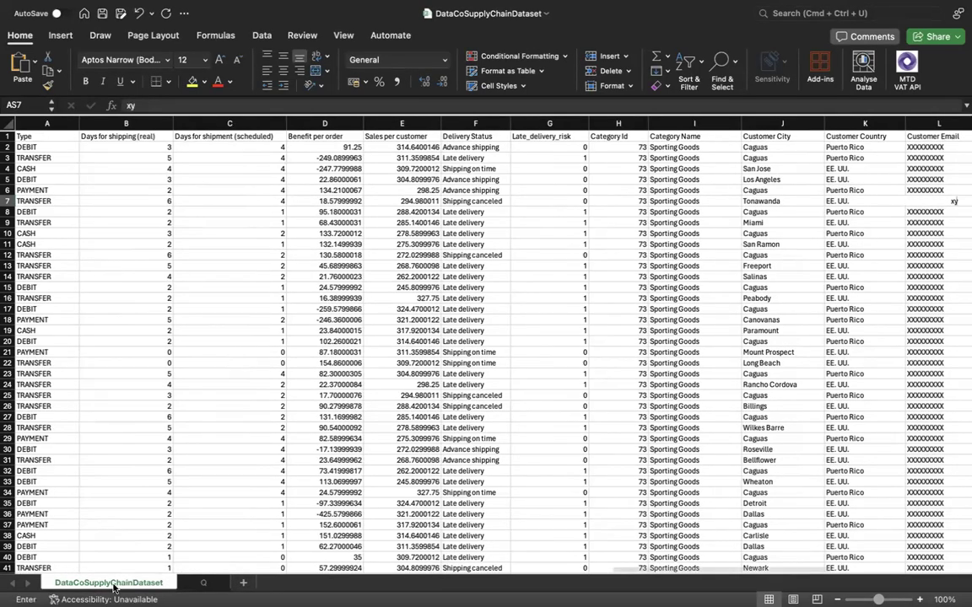
type("xy")
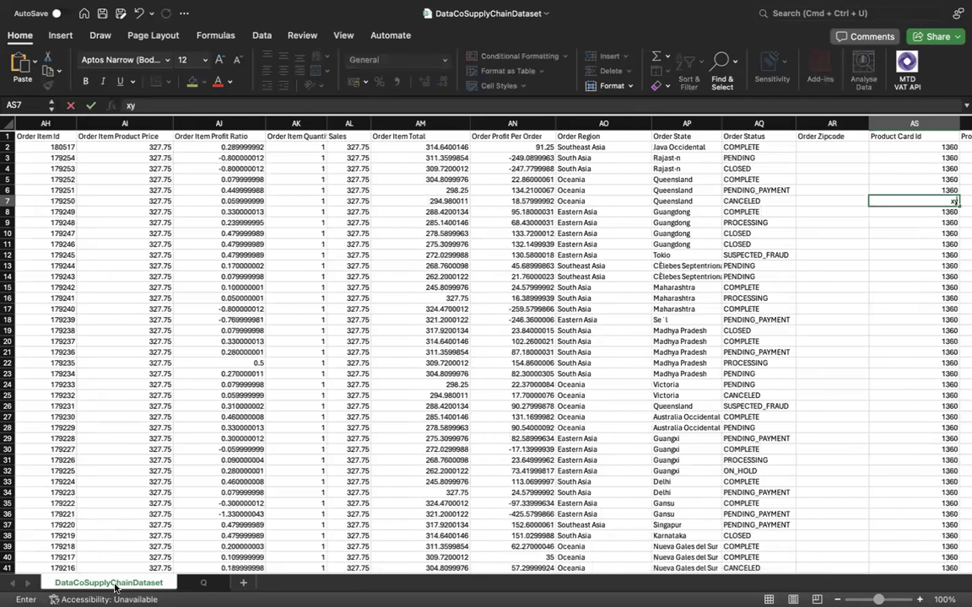
key("super+z")
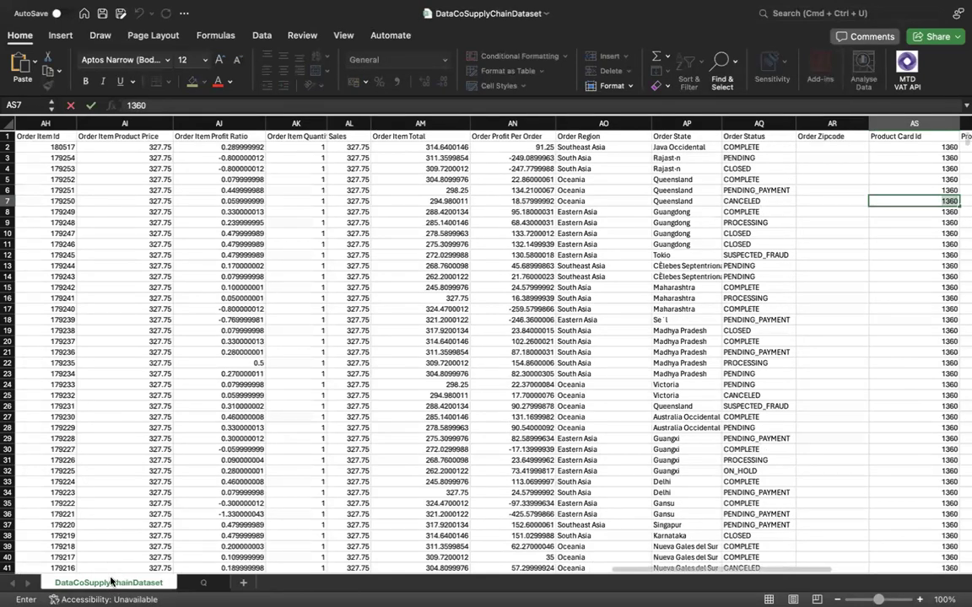
key("Escape")
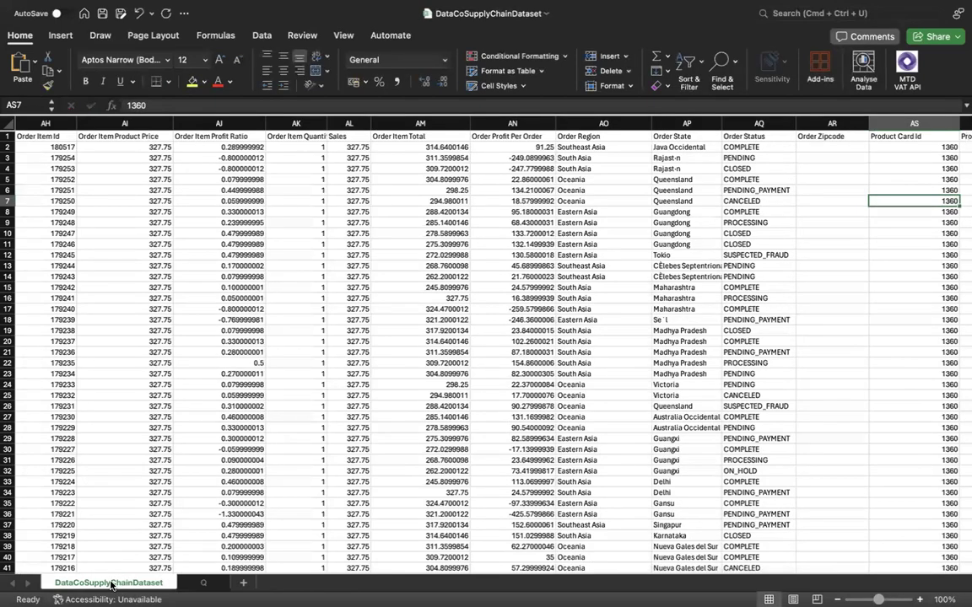
Rename the DataCoSupplyChainDataset sheet as XYZ, and switch to the Q sheet and back.
double_click(110, 584)
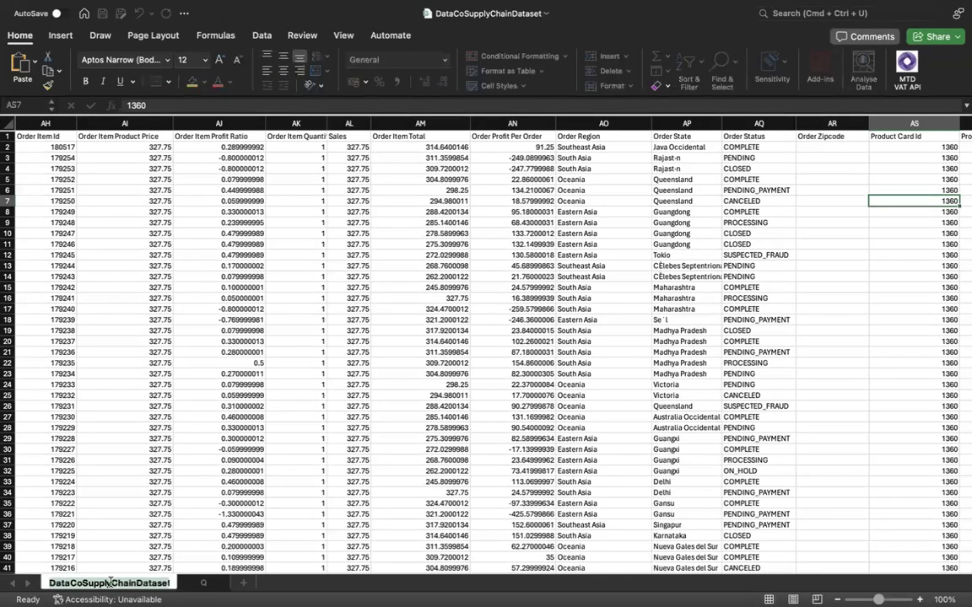
key("BackSpace")
type("XYZ")
key("Return")
left_click(125, 584)
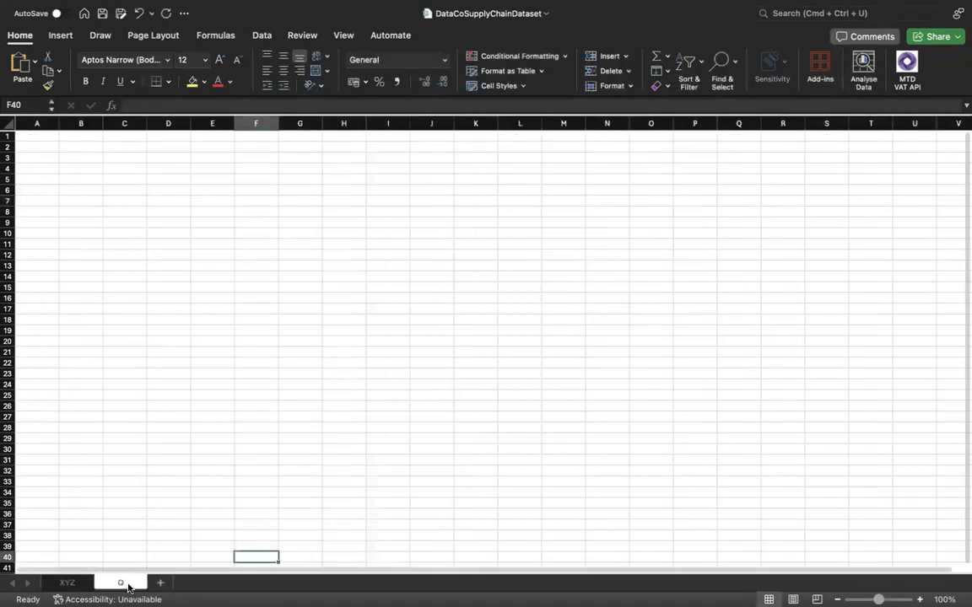
left_click(83, 583)
Examine the XYZ sheet's order, customer, delivery and shipping columns back to the Type column for possible analysis topics.
scroll(110, 492, "left", 3)
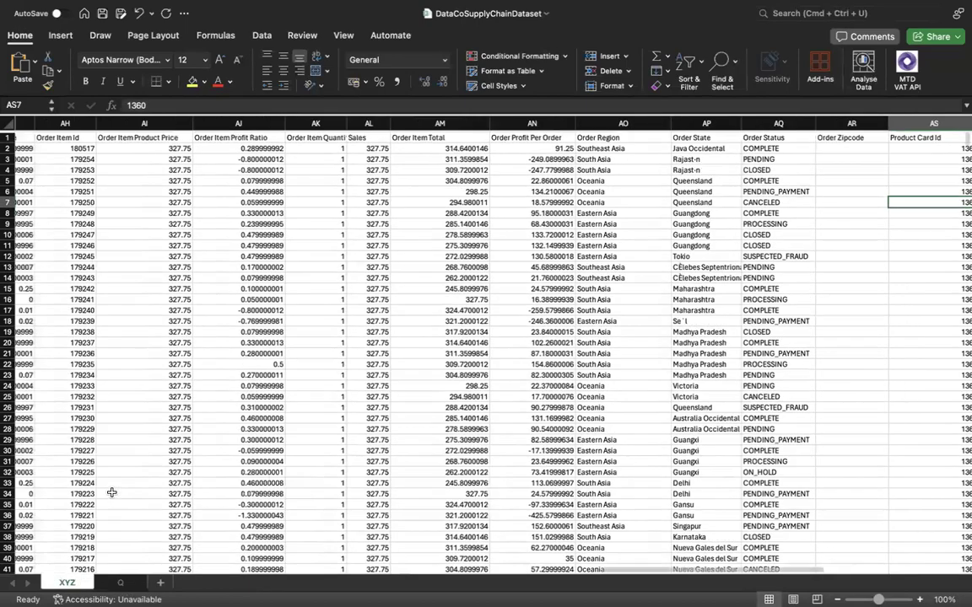
scroll(111, 492, "left", 15)
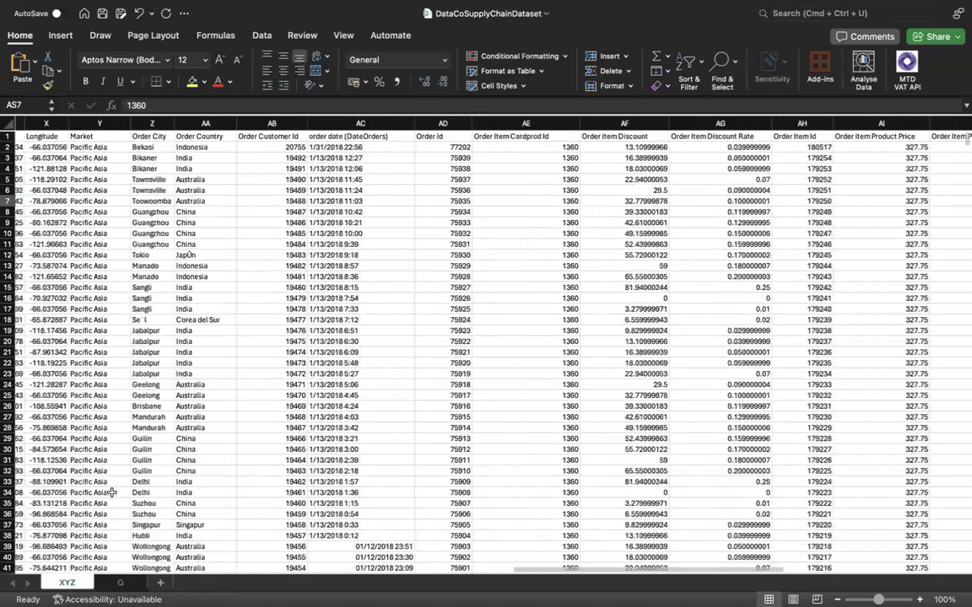
scroll(111, 493, "left", 3)
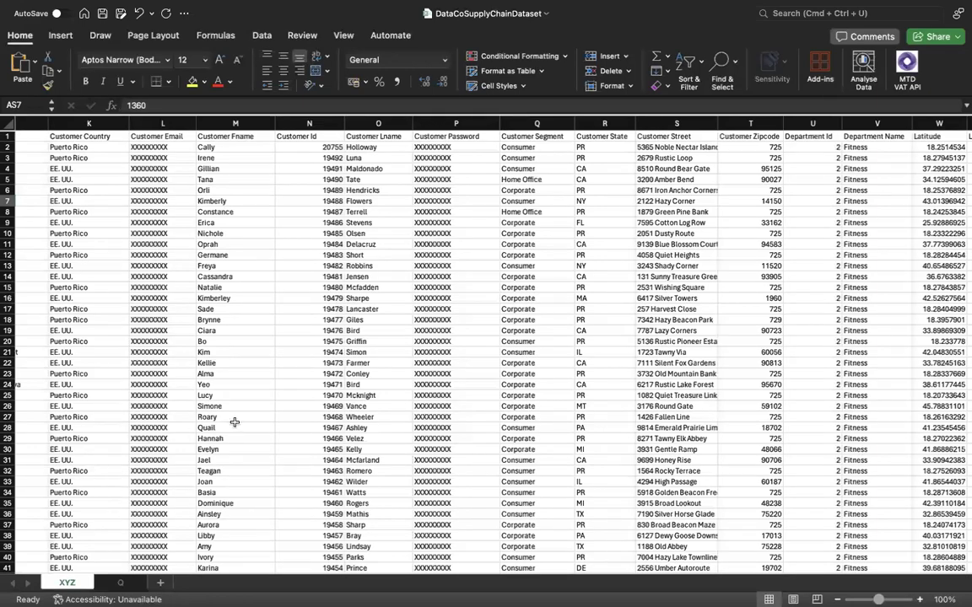
scroll(269, 425, "right", 3)
scroll(269, 426, "left", 10)
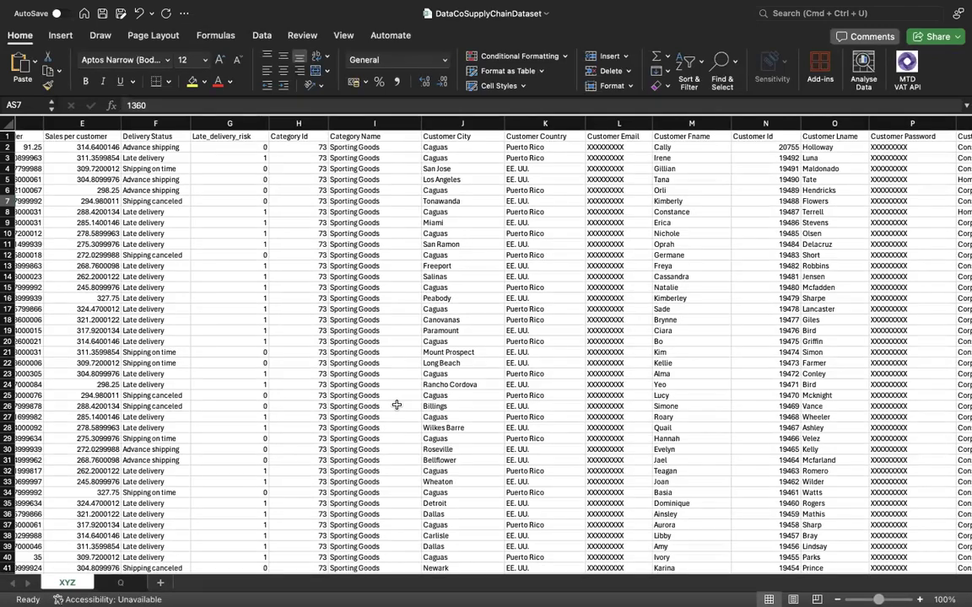
scroll(426, 386, "left", 1)
scroll(426, 386, "left", 1)
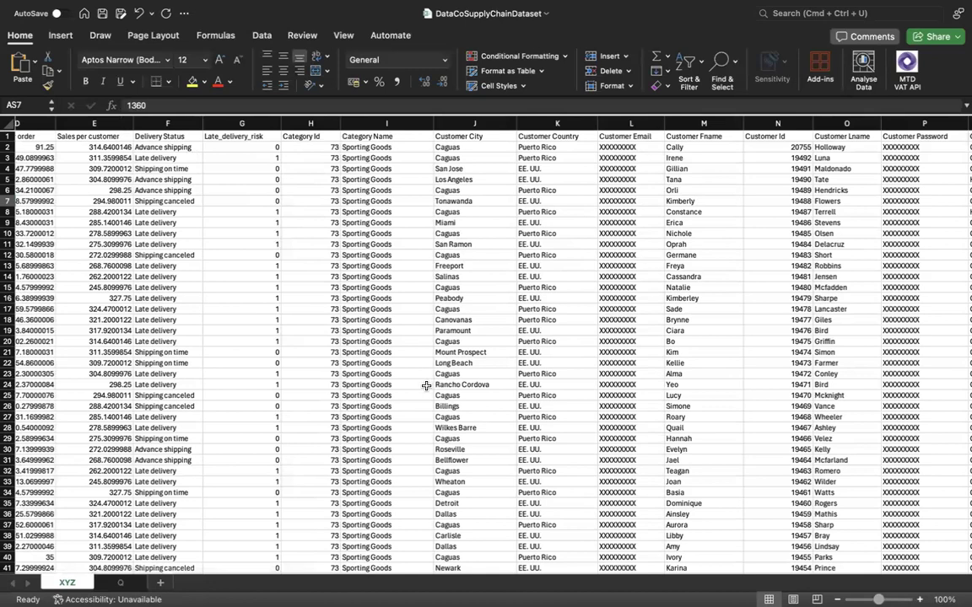
scroll(386, 377, "left", 10)
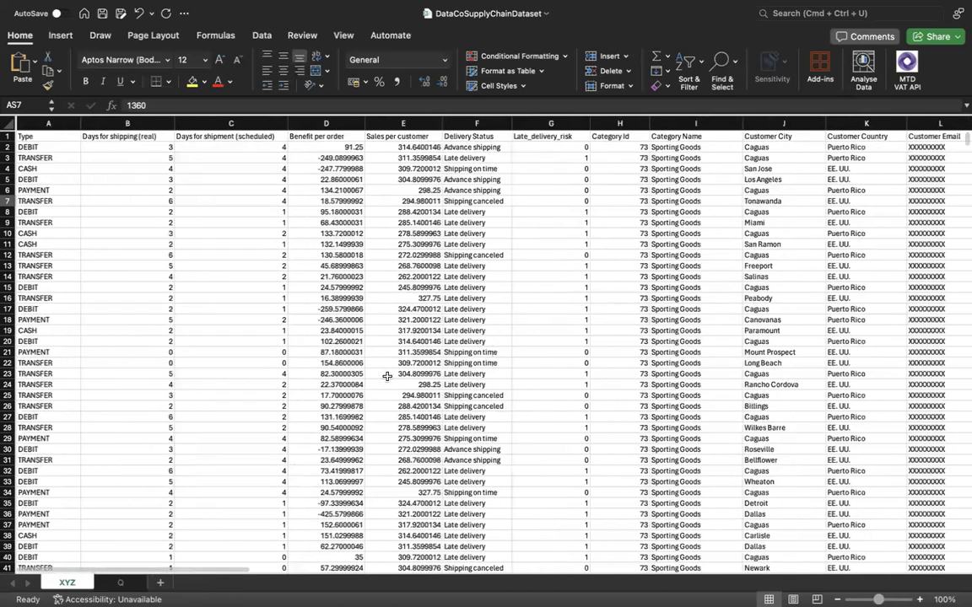
scroll(386, 376, "right", 2)
scroll(386, 376, "left", 2)
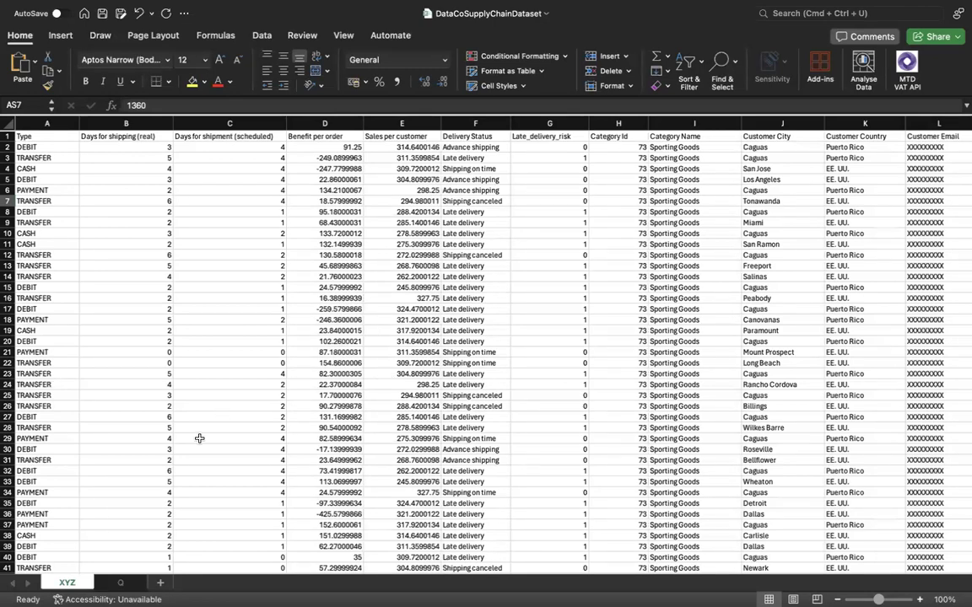
Enter PROFIT & LOSS in cell A1 of the Q sheet and widen column A to fit it.
left_click(121, 583)
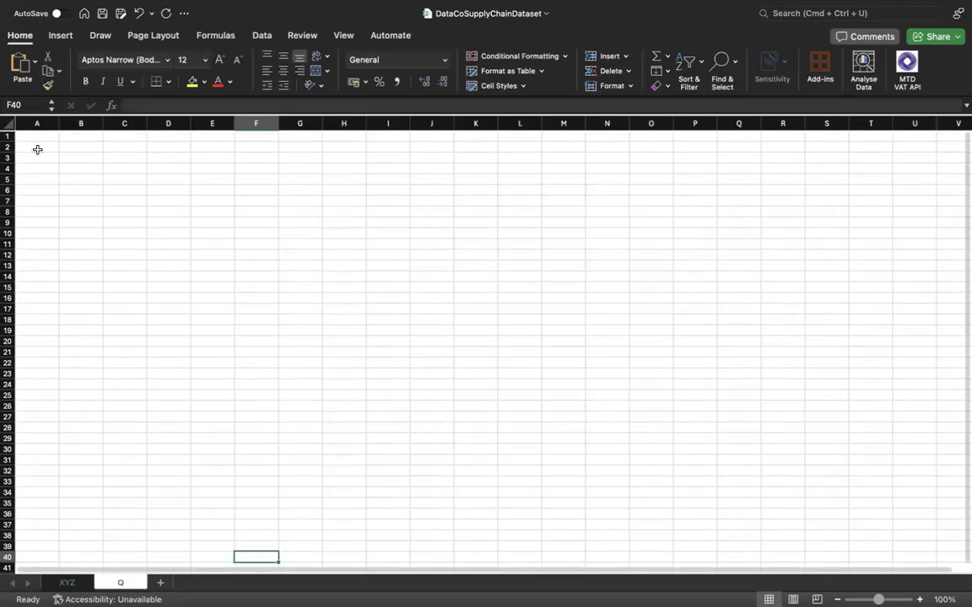
left_click(37, 148)
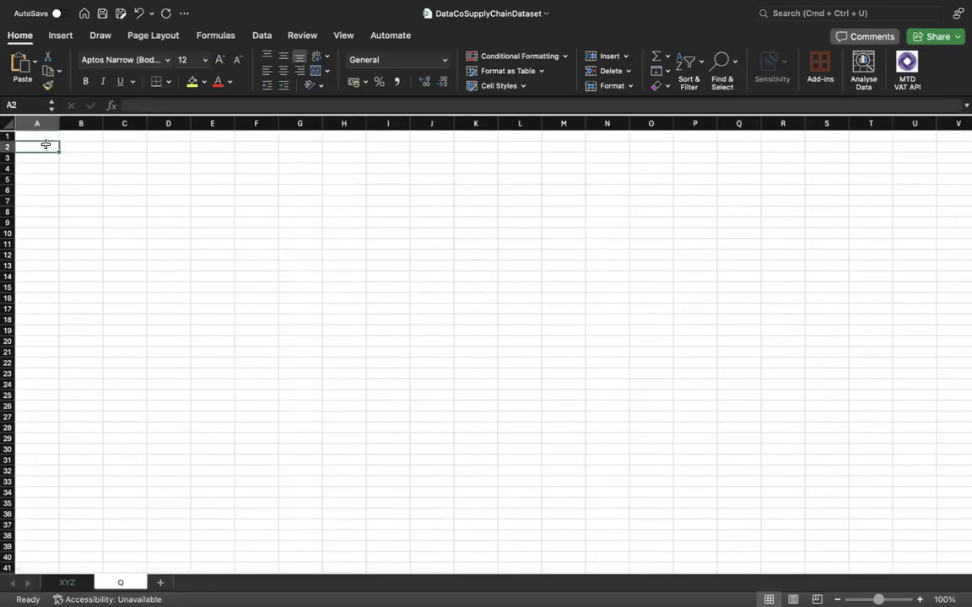
left_click(51, 138)
type("PROFT")
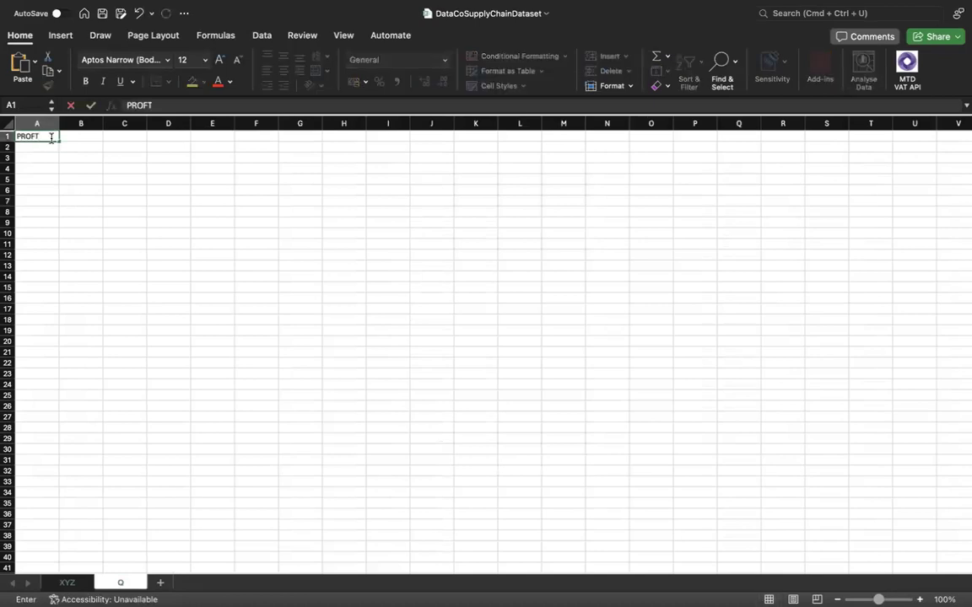
key("BackSpace")
type("IT & LOSS")
key("Return")
left_click_drag(59, 124, 113, 123)
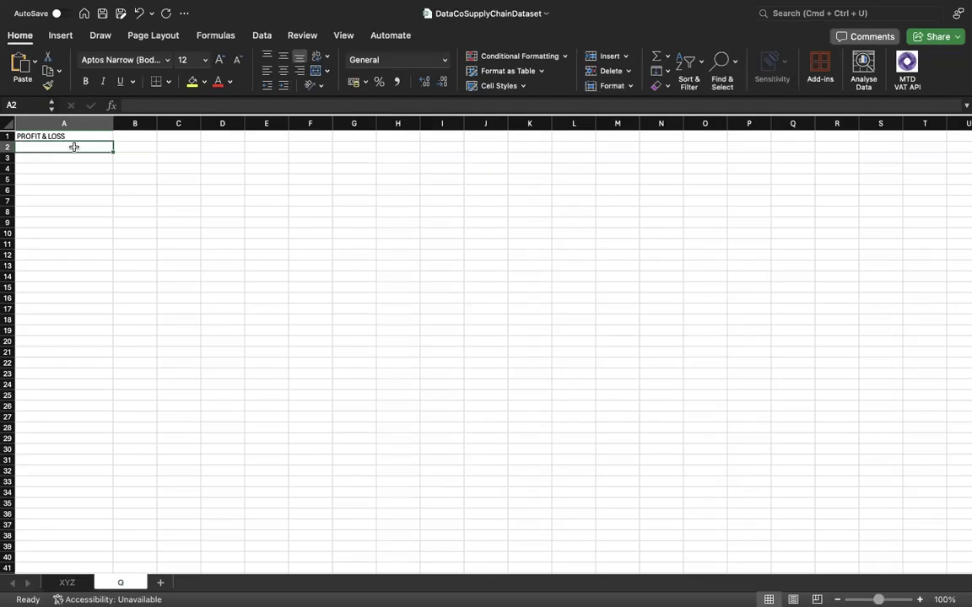
Enter LATE DELIVERY in cell A2 and widen column A further.
type("LA")
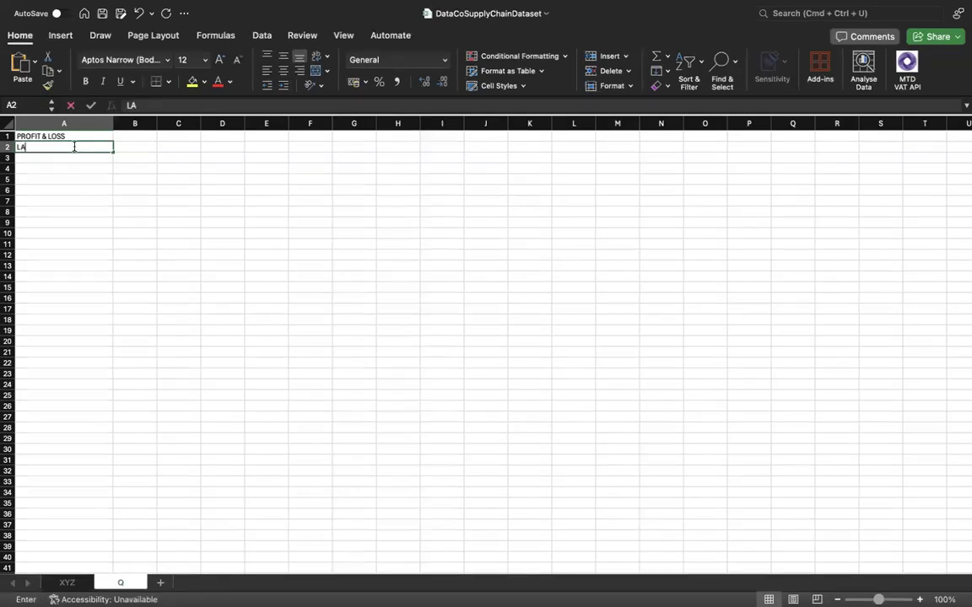
type("TE DELIV")
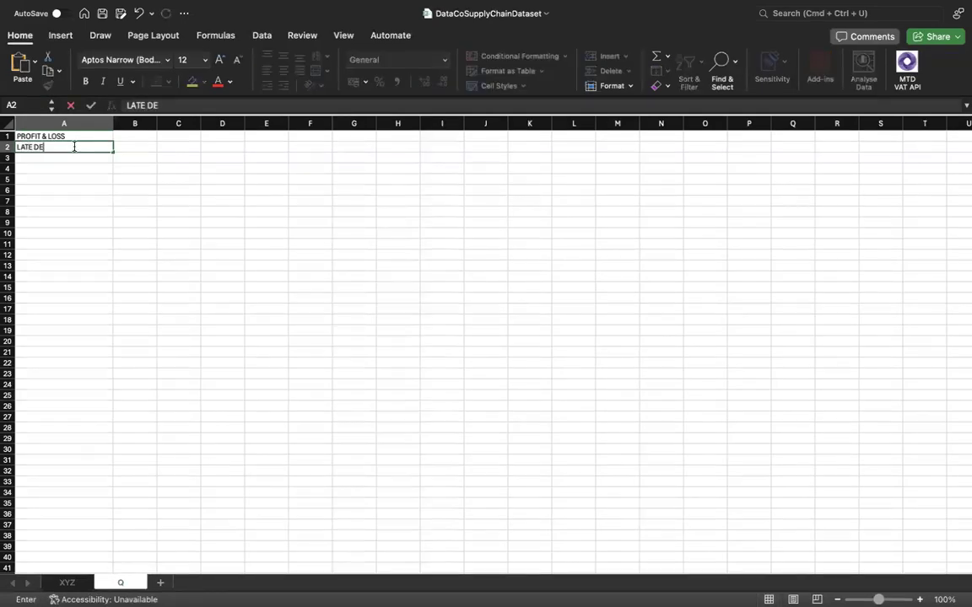
type("Y")
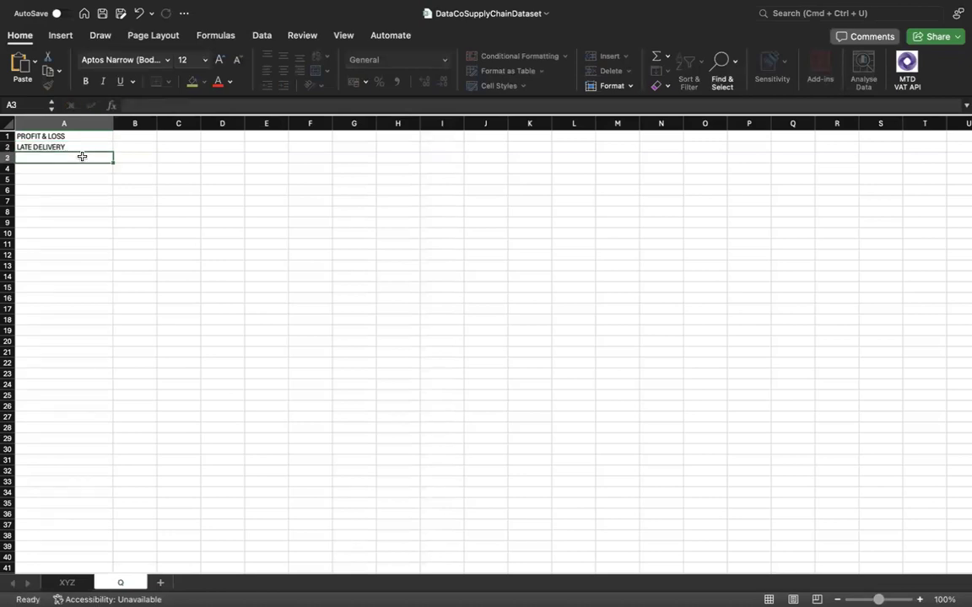
key("Return")
left_click_drag(114, 124, 137, 125)
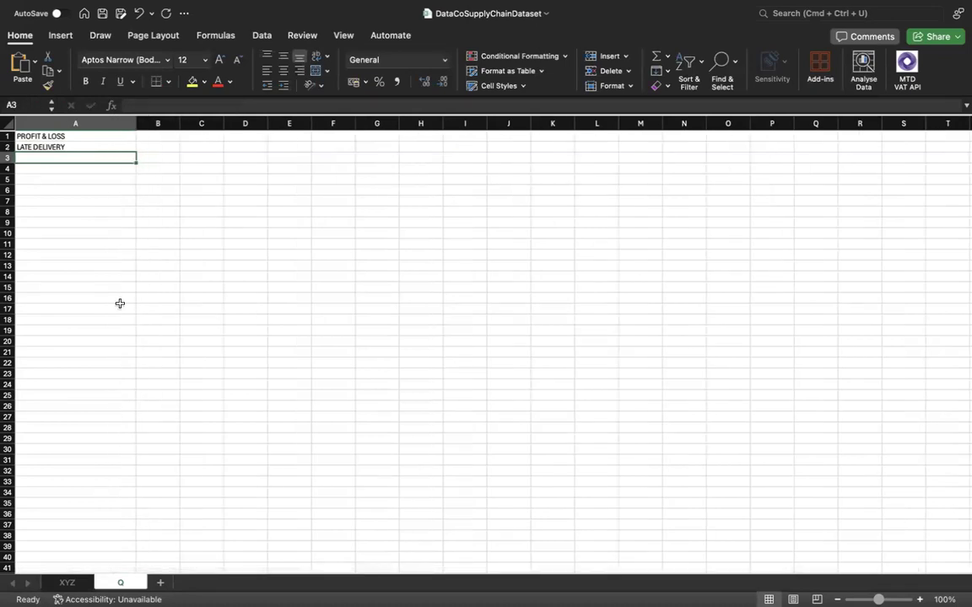
Check the XYZ sheet's columns, and enter DISCOUNT RATE VS PROFITABILITY in cell A3 of the Q sheet.
left_click(67, 582)
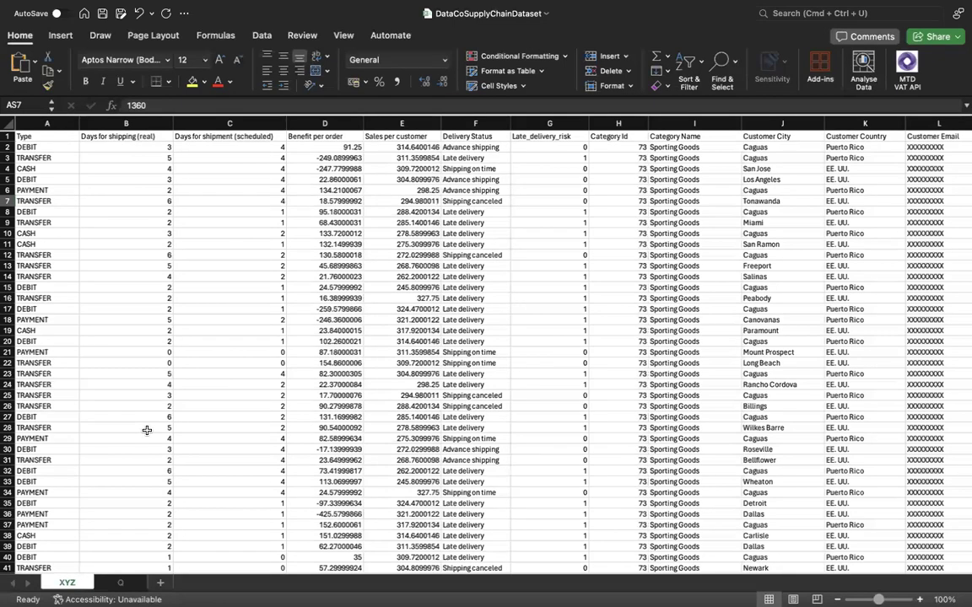
left_click(124, 582)
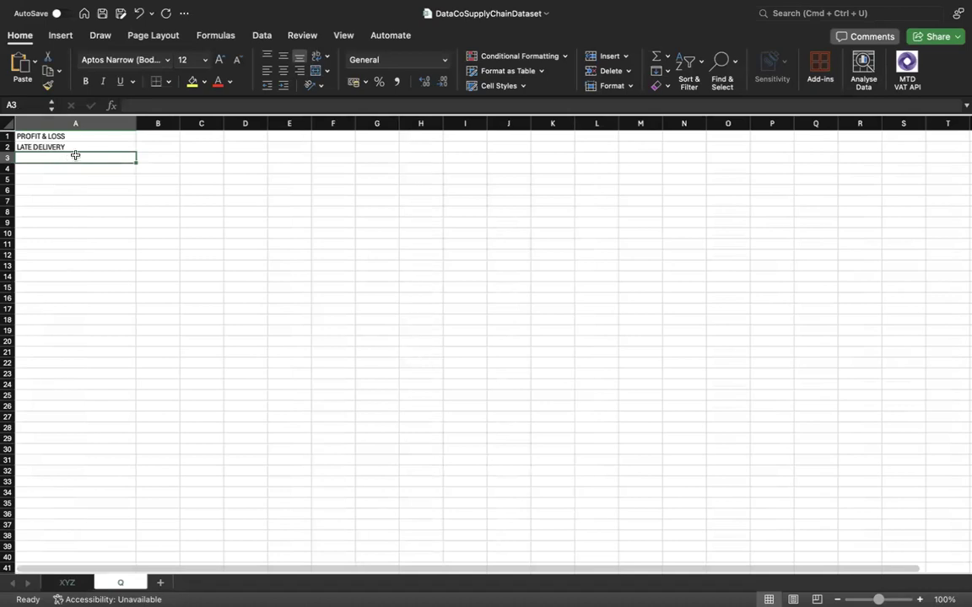
type("DIS")
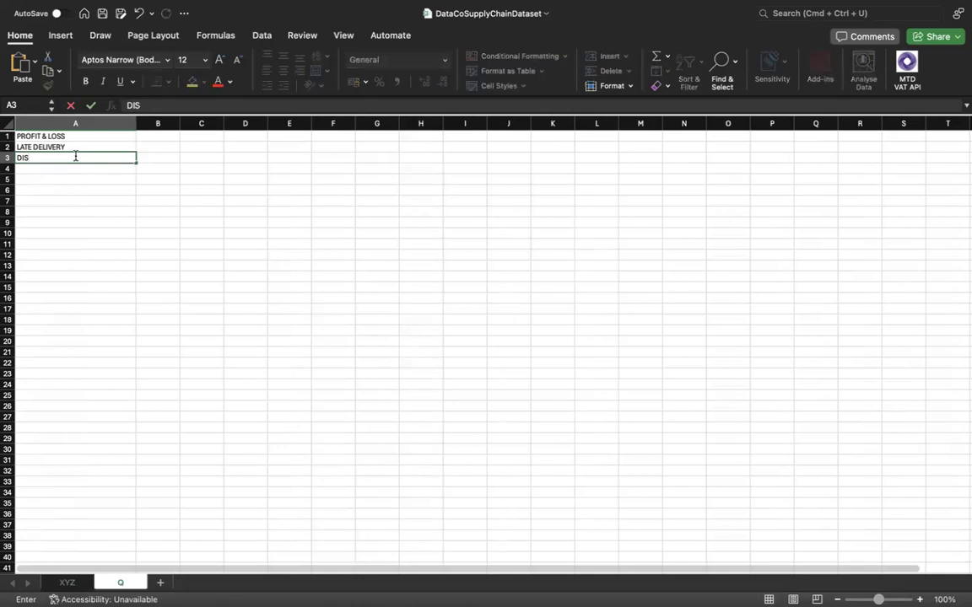
type("OUN")
key("BackSpace")
key("BackSpace")
key("BackSpace")
type("P")
key("BackSpace")
key("BackSpace")
type("SCOUNT RATE VS P")
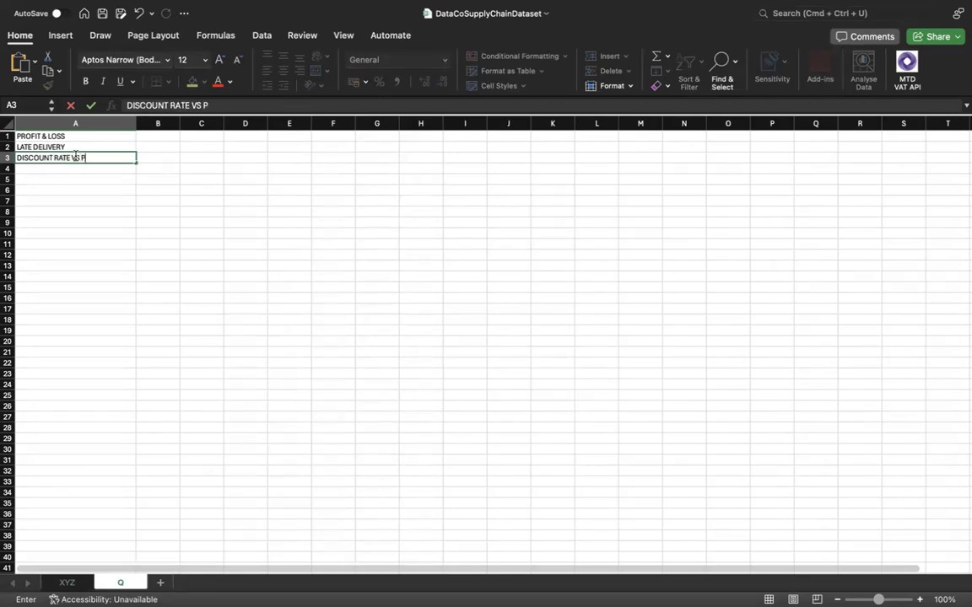
type("ROFITABILITY")
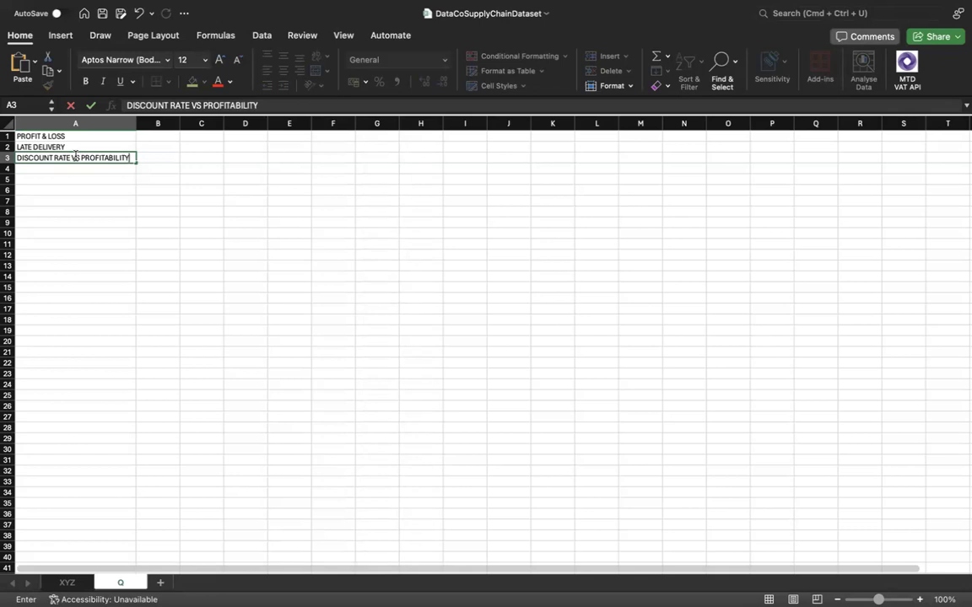
key("Return")
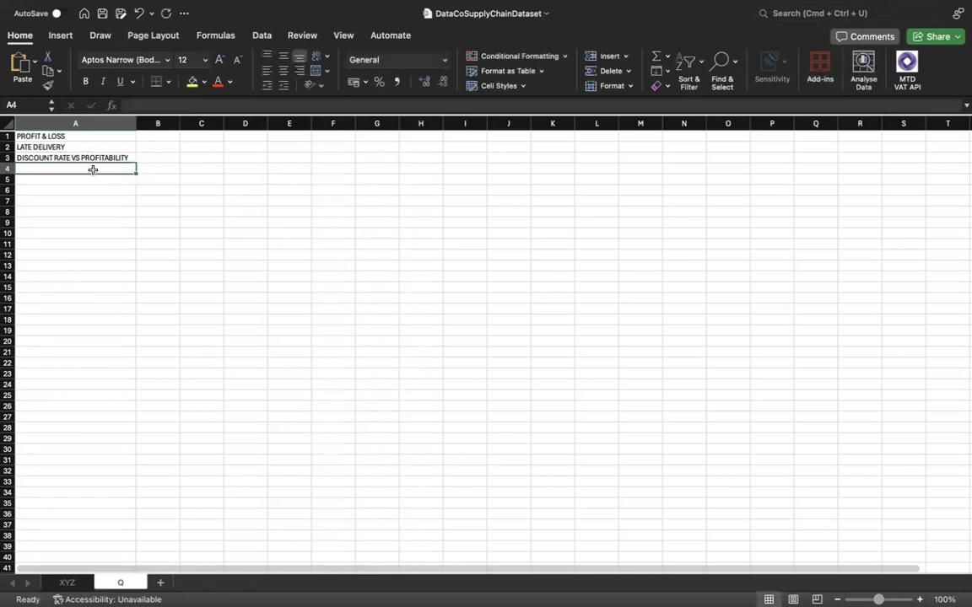
Enter REGION FOR LATE DELIVERY in cell A4 of the Q sheet.
type("RE")
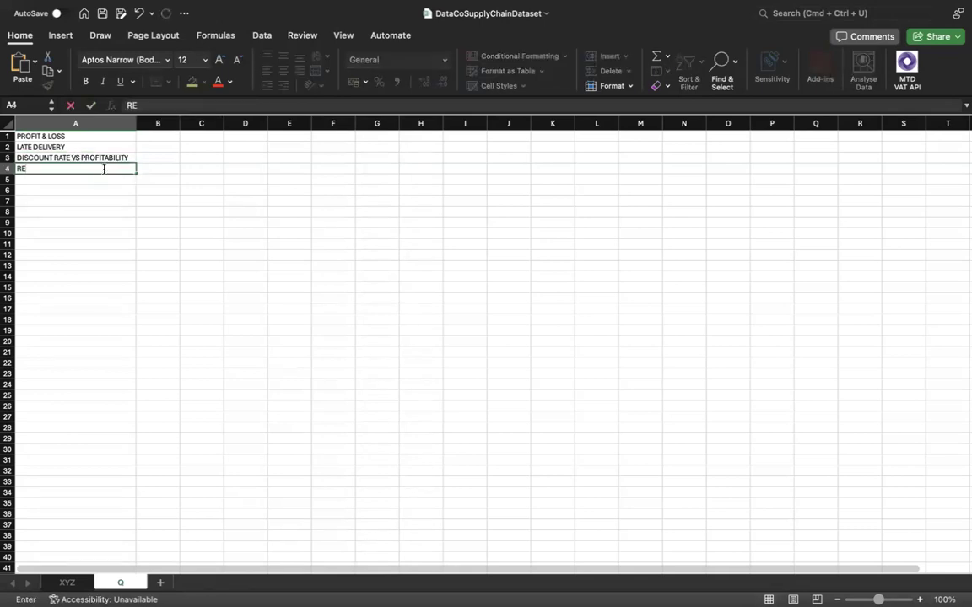
type("GIOM")
key("BackSpace")
type("N FOR LATE")
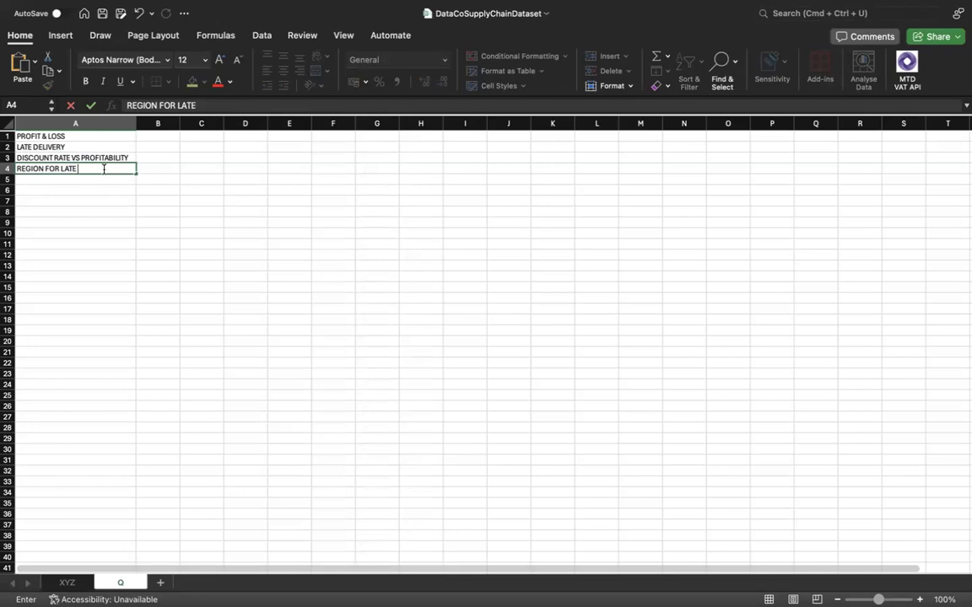
type(" DELIVERY")
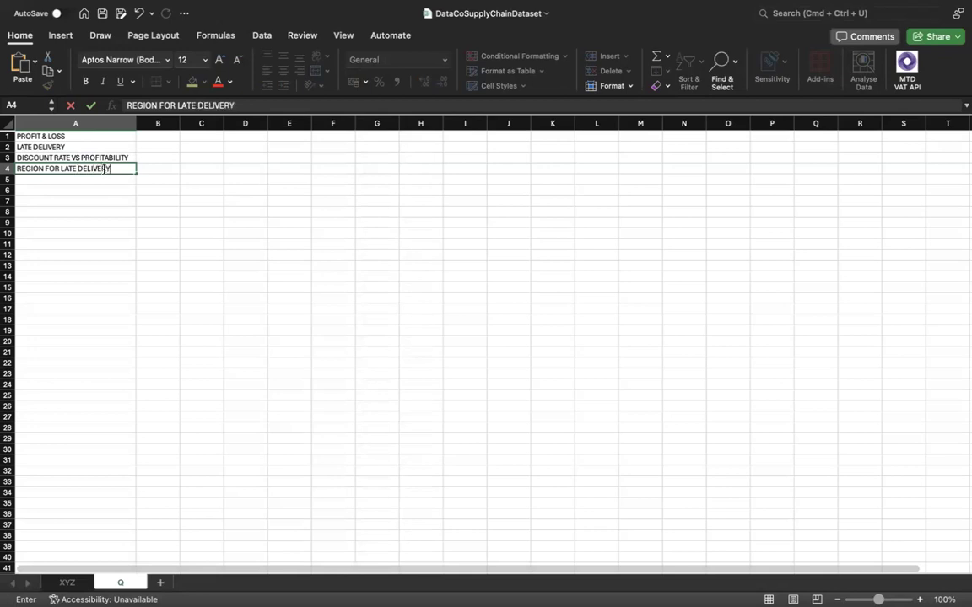
Examine the XYZ sheet's columns from Type through the customer, order and profit fields to the Order Status column for further topics.
left_click(71, 583)
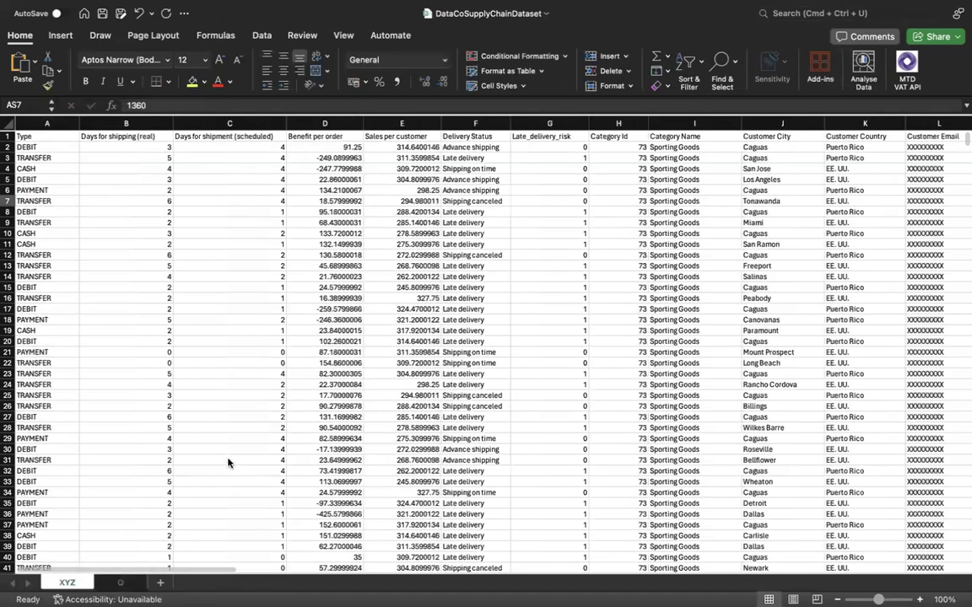
scroll(320, 451, "right", 5)
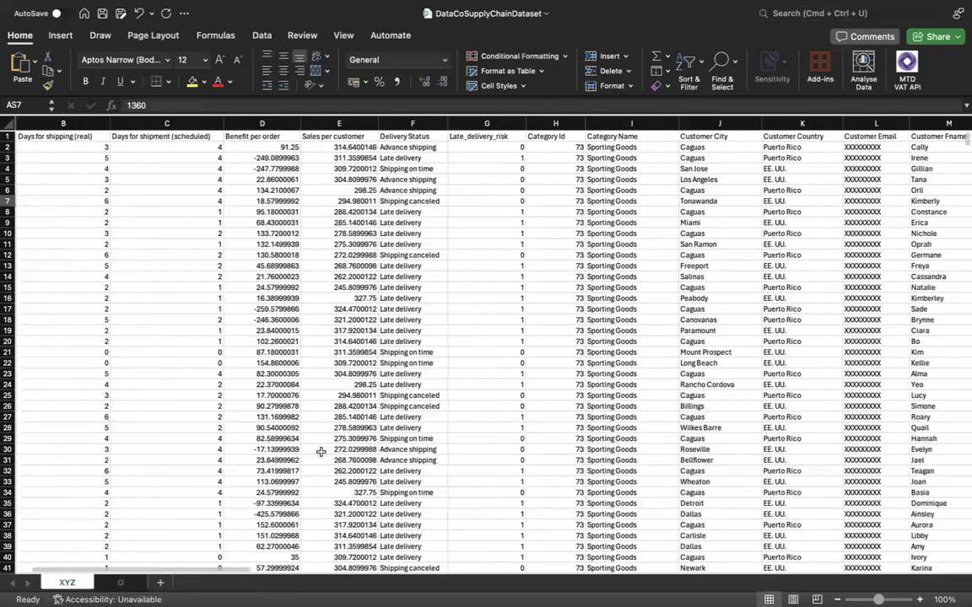
scroll(320, 451, "right", 3)
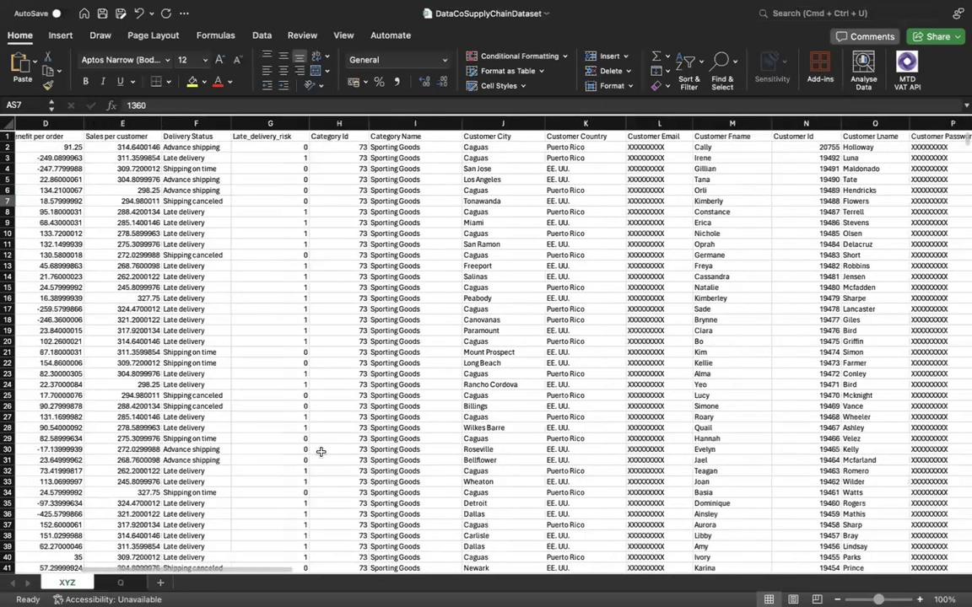
scroll(321, 451, "right", 5)
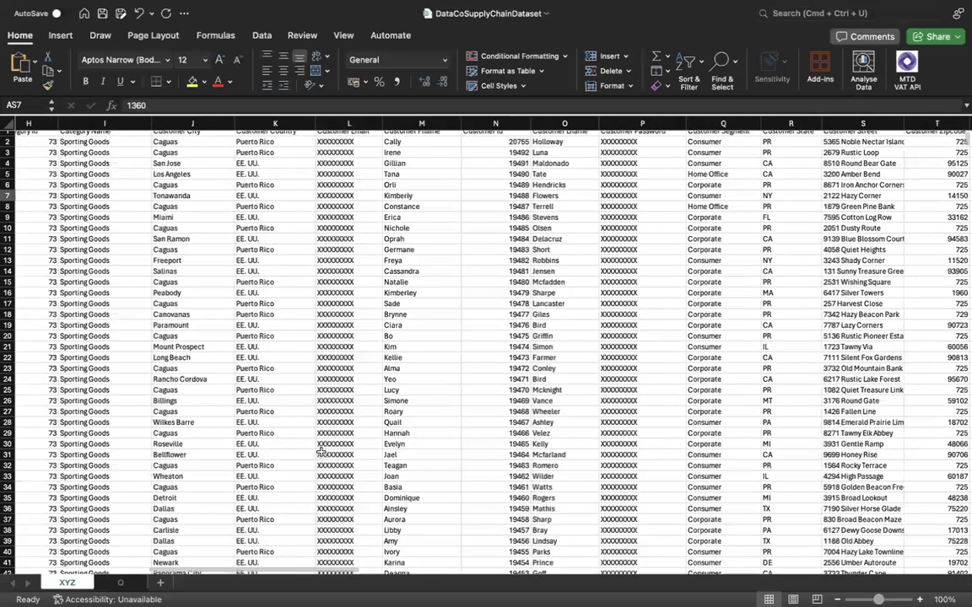
scroll(321, 452, "right", 4)
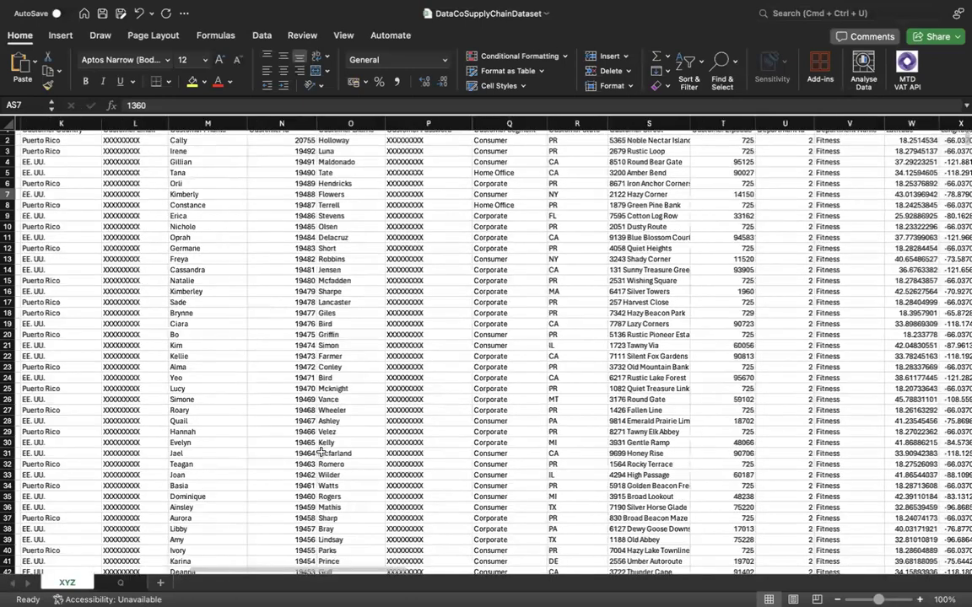
scroll(321, 452, "right", 4)
scroll(321, 451, "right", 7)
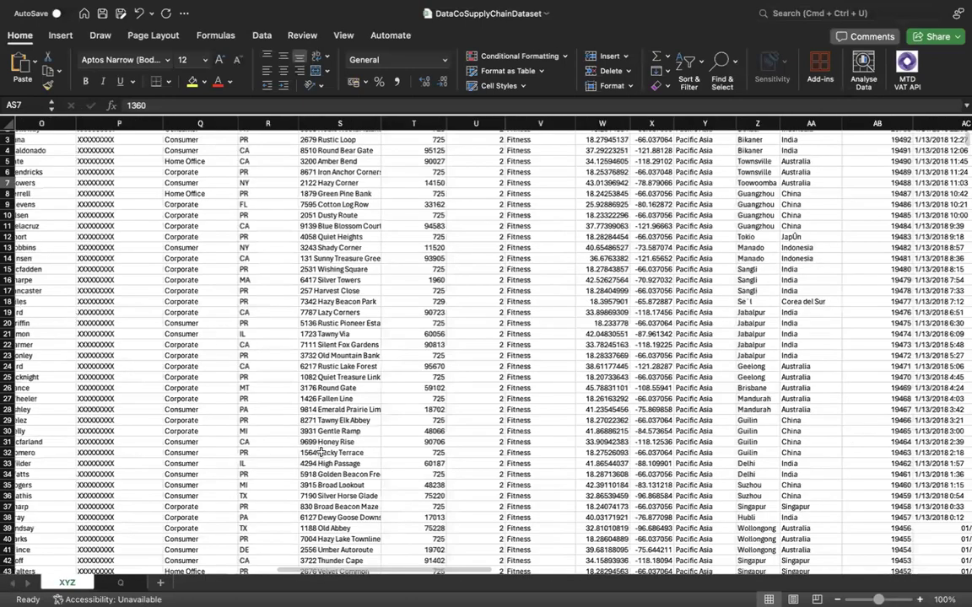
scroll(320, 452, "right", 2)
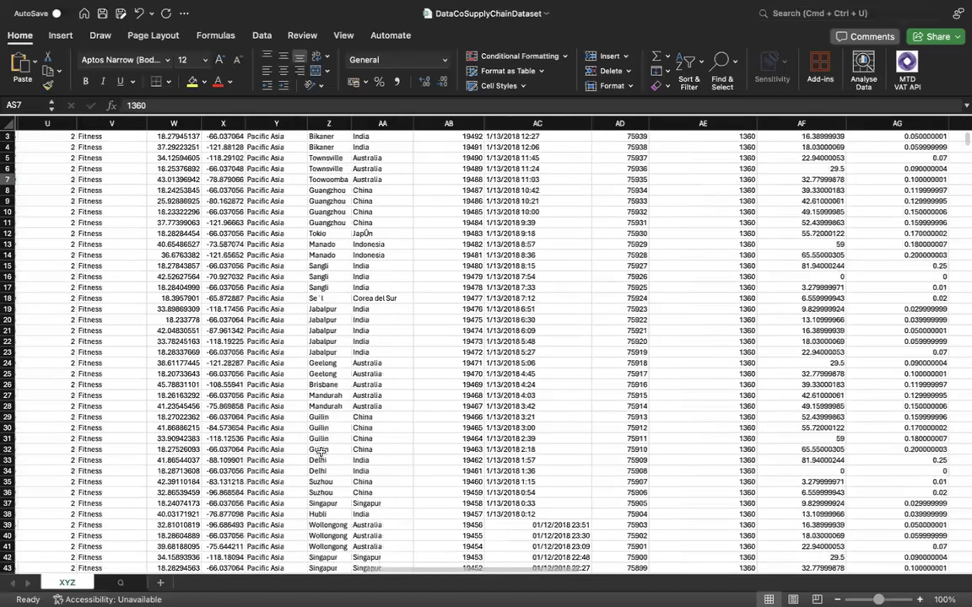
scroll(320, 451, "right", 1)
scroll(321, 451, "up", 2)
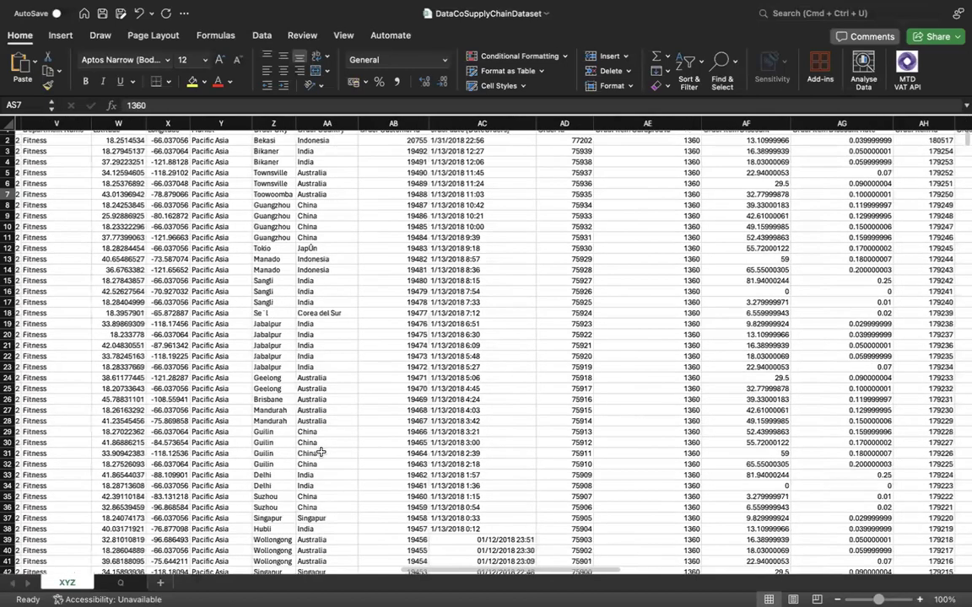
scroll(321, 452, "up", 1)
scroll(321, 453, "right", 4)
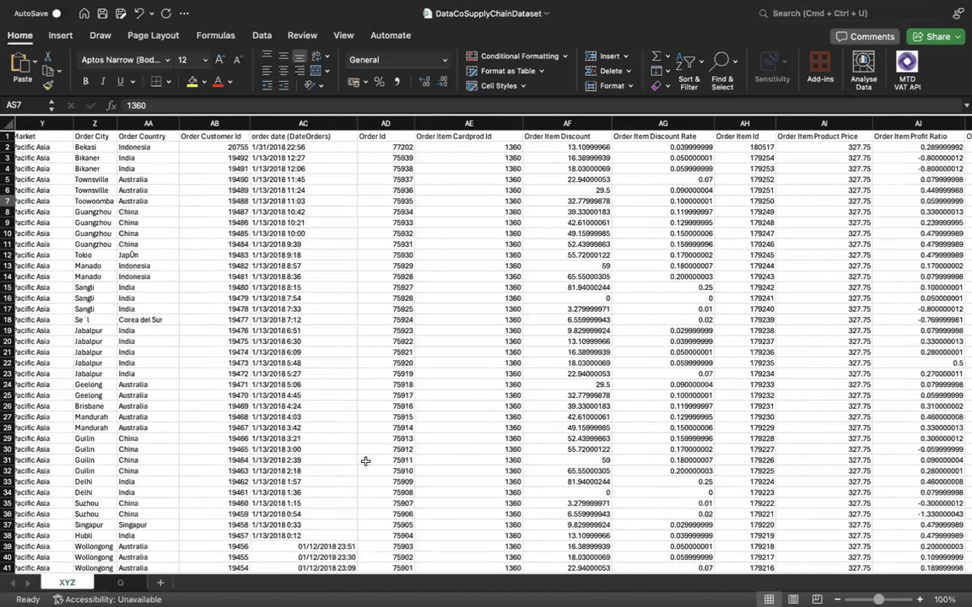
scroll(366, 461, "right", 5)
scroll(365, 462, "right", 2)
scroll(366, 461, "up", 1)
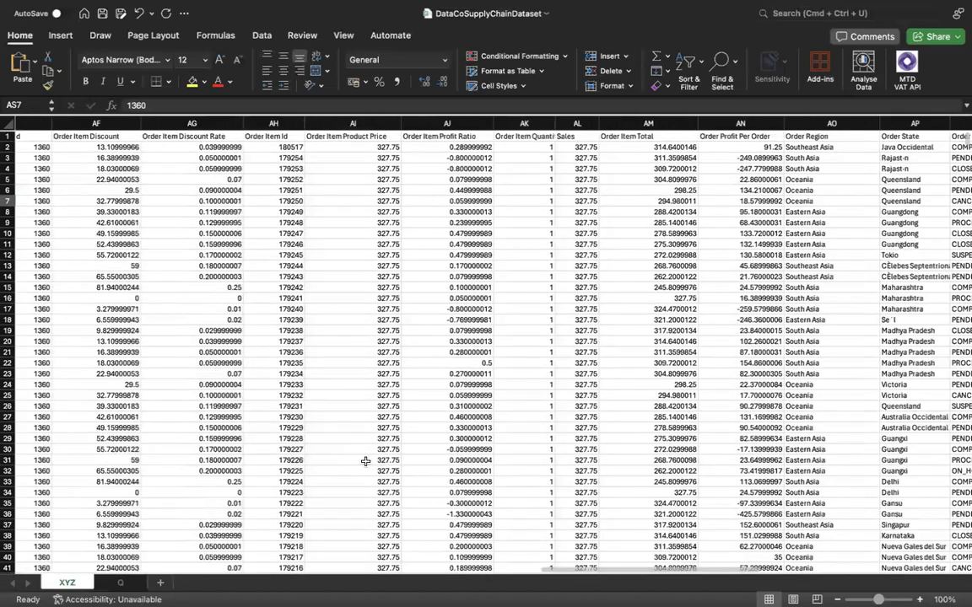
scroll(366, 462, "right", 3)
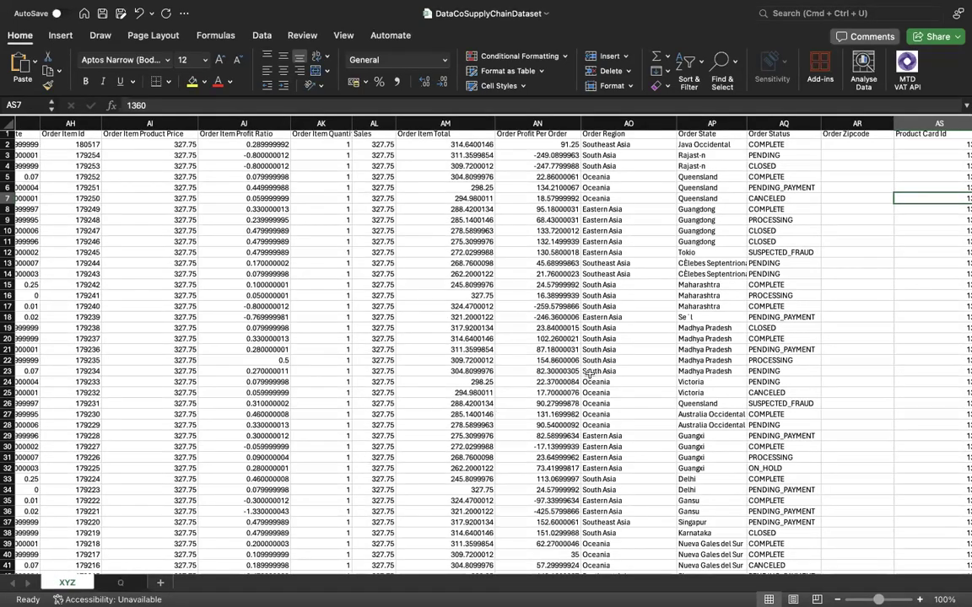
left_click(781, 126)
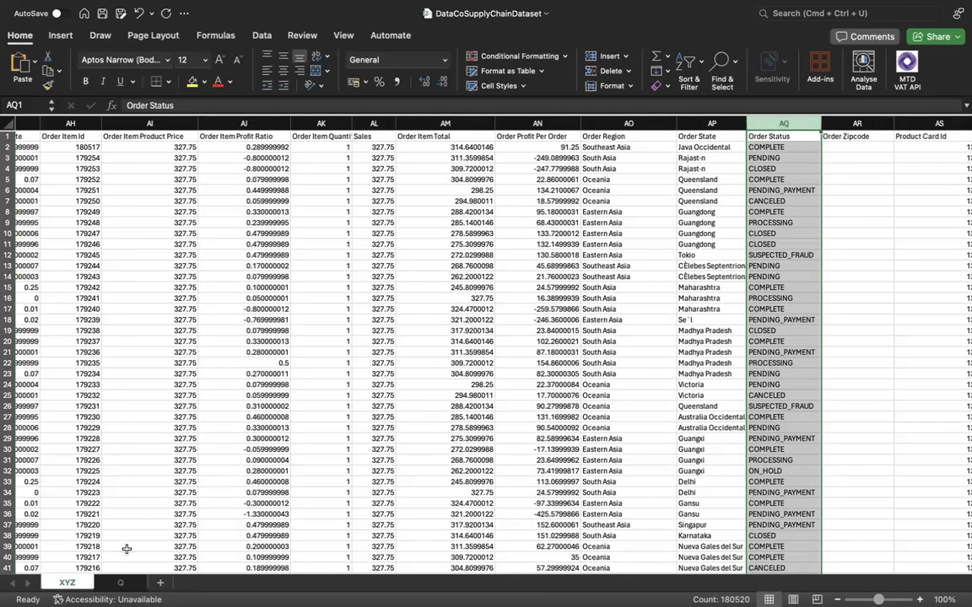
Enter ORDER STATUS in cell A5 of the Q sheet.
left_click(121, 583)
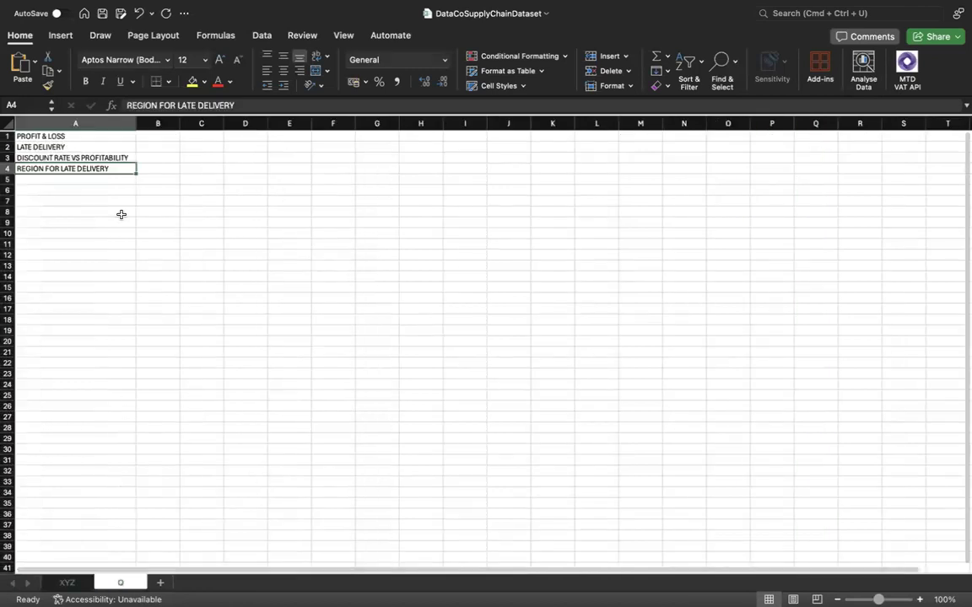
left_click(114, 179)
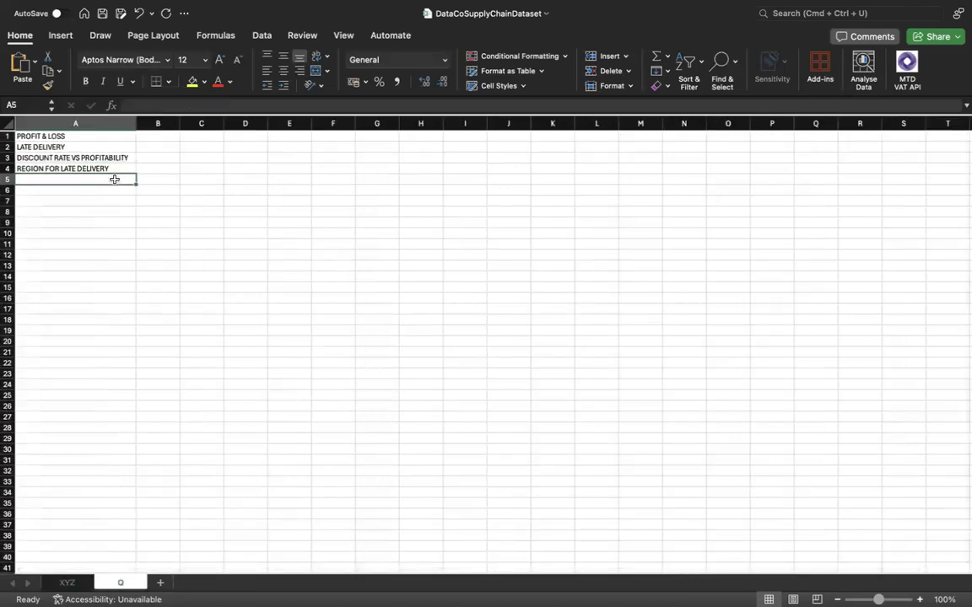
type("ORDER STATY")
key("BackSpace")
type("US")
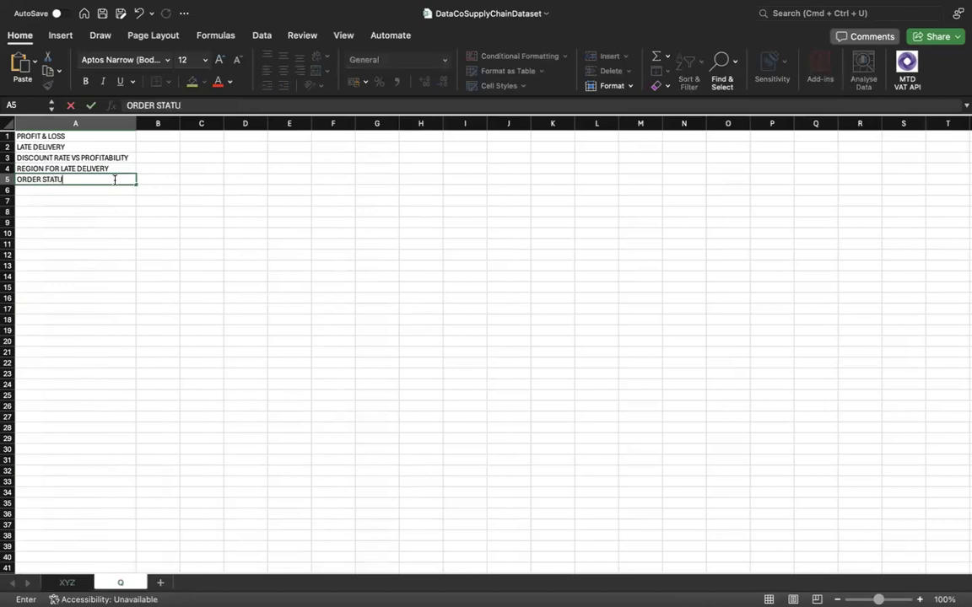
left_click(76, 583)
left_click(117, 583)
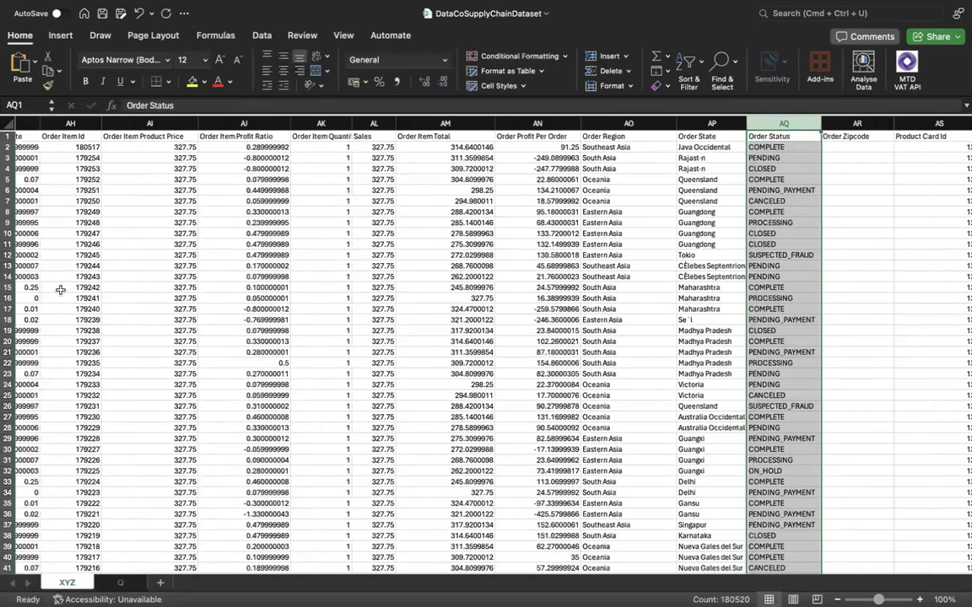
Enter REGION FOR ORDER in cell A6 of the Q sheet.
left_click(71, 194)
type("R")
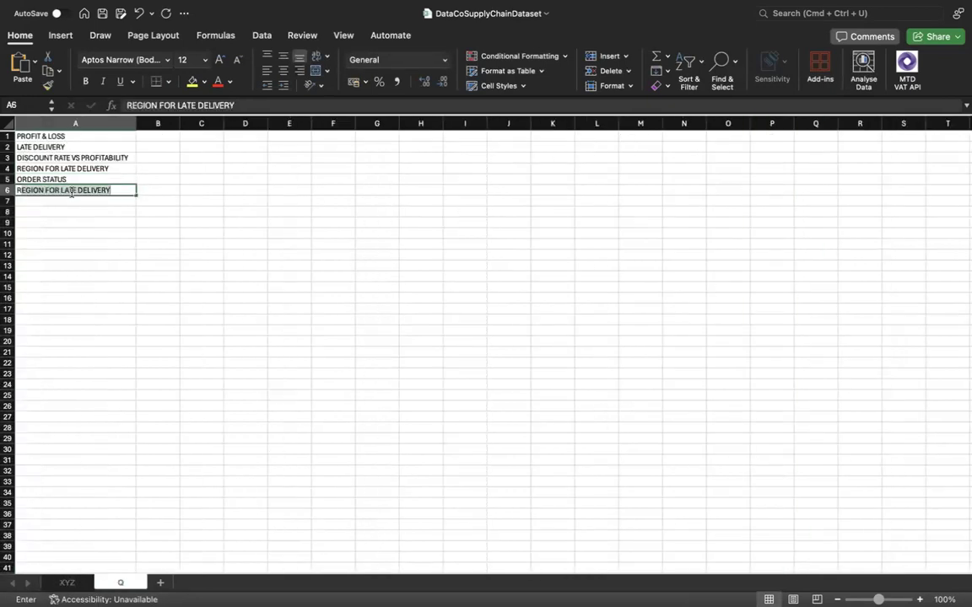
type("E")
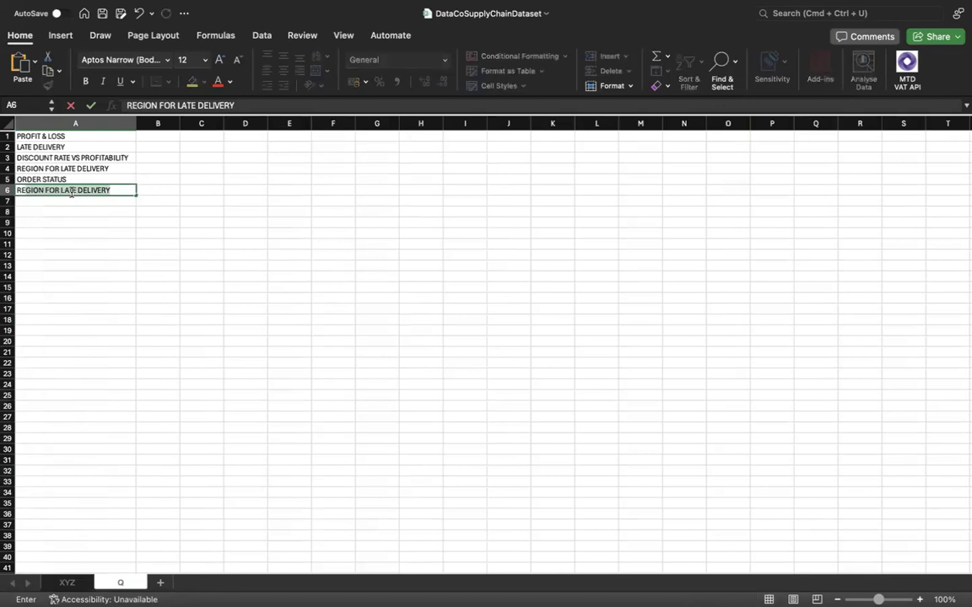
type("F")
key("BackSpace")
type("GION FOR")
type("ORDER")
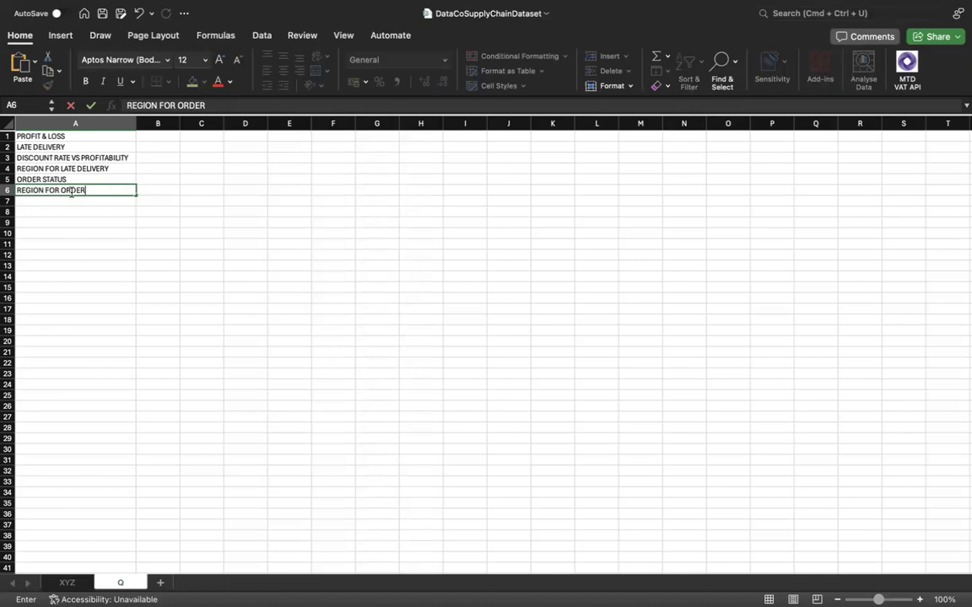
Examine the XYZ sheet's columns from Order Status back to the Type column for any remaining analysis topics.
left_click(70, 584)
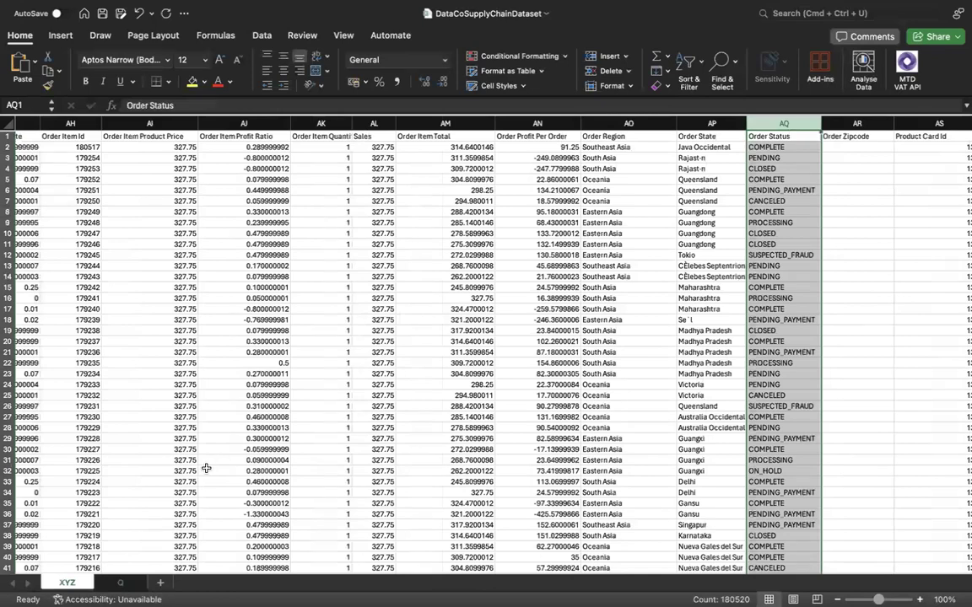
scroll(206, 467, "left", 2)
scroll(206, 467, "left", 3)
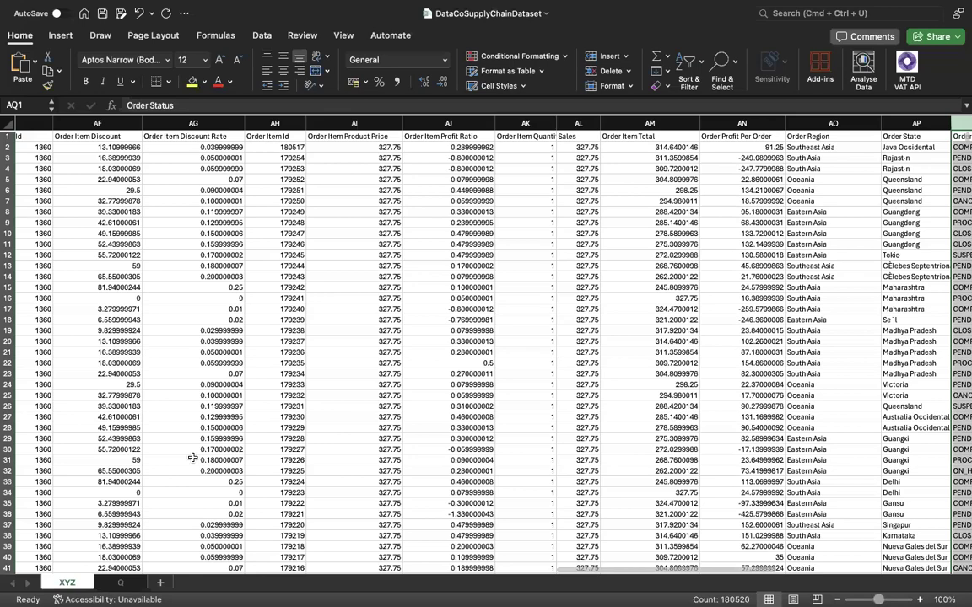
scroll(189, 414, "left", 10)
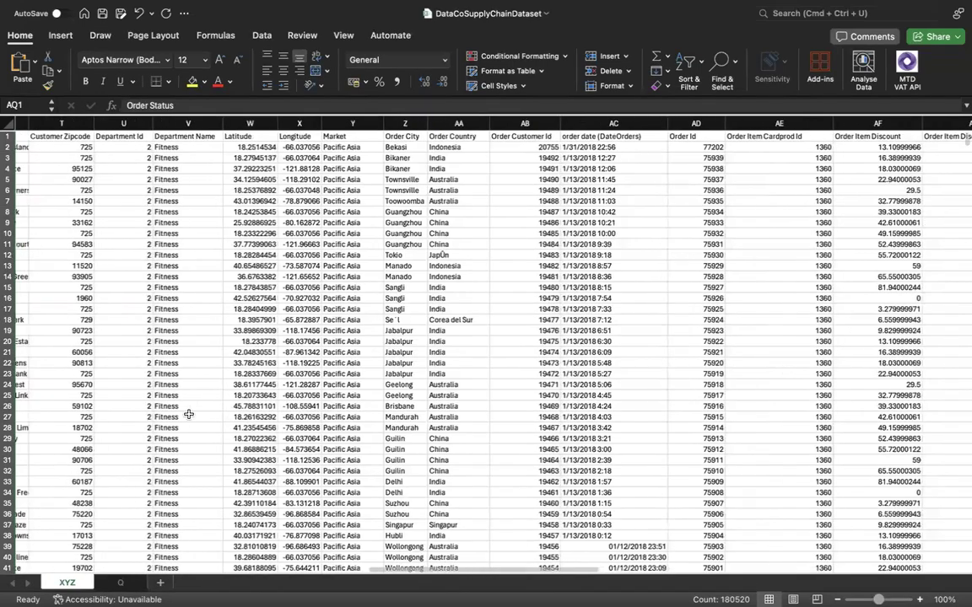
scroll(189, 414, "left", 5)
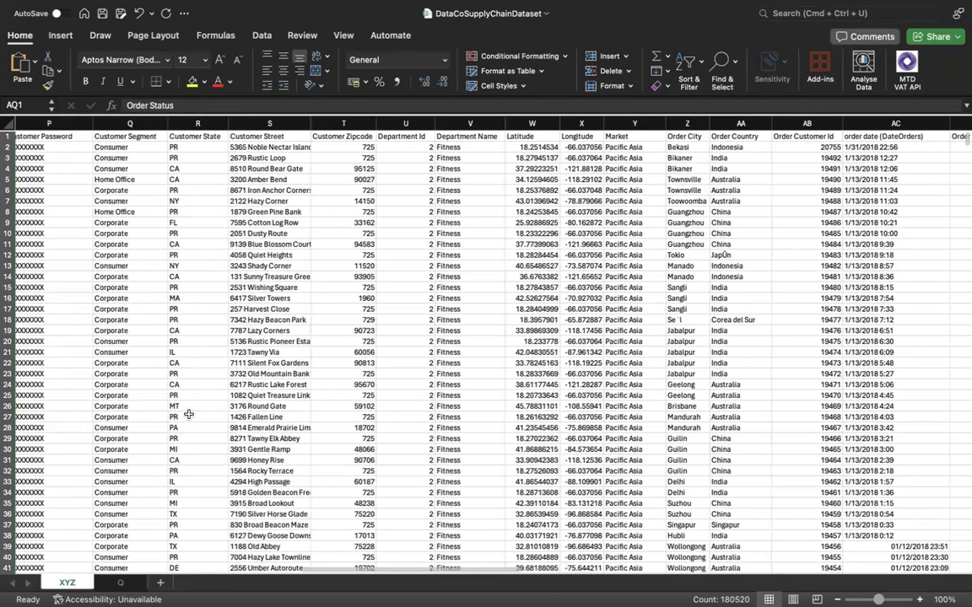
scroll(189, 415, "left", 7)
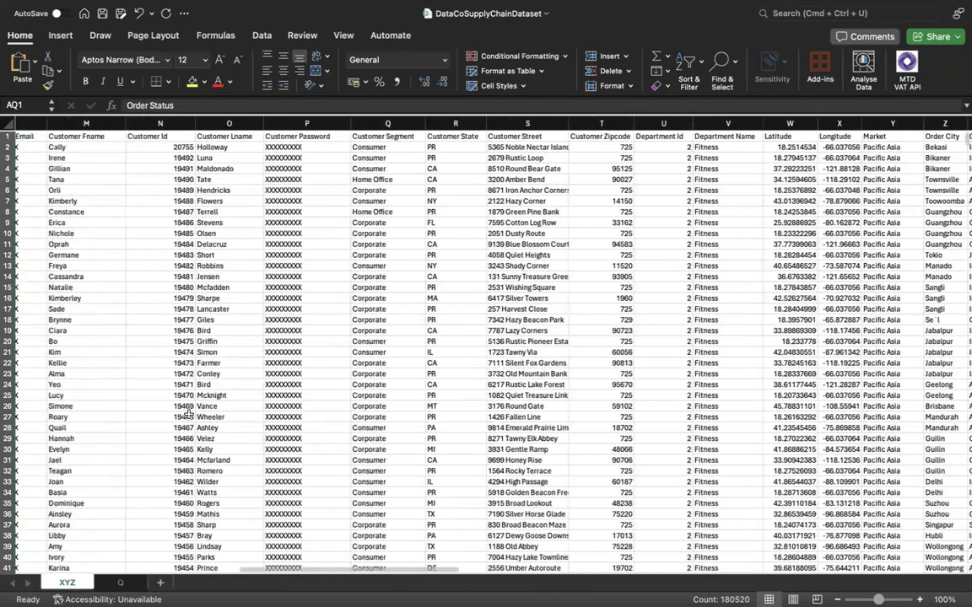
scroll(189, 414, "left", 3)
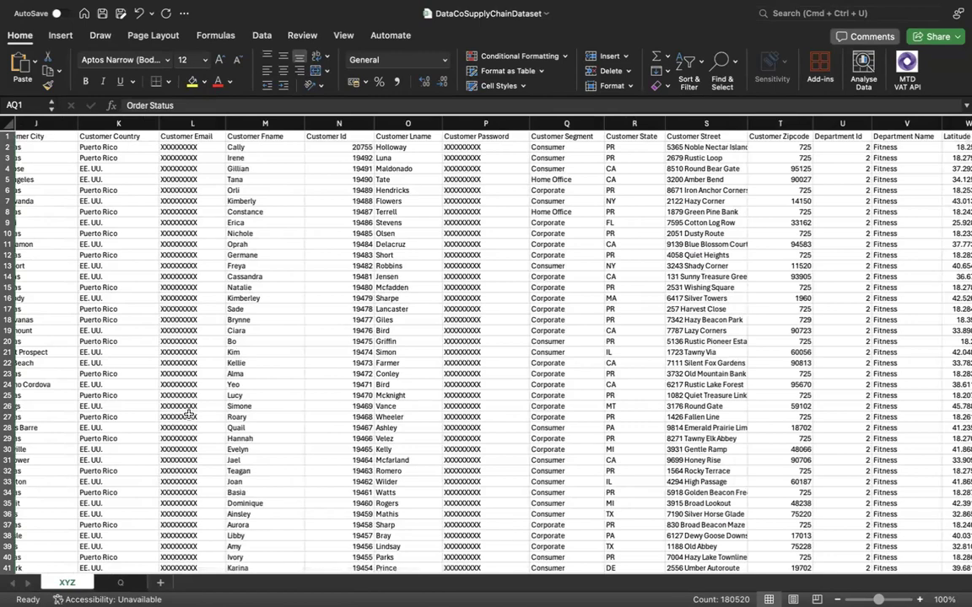
scroll(189, 414, "left", 8)
scroll(189, 414, "left", 6)
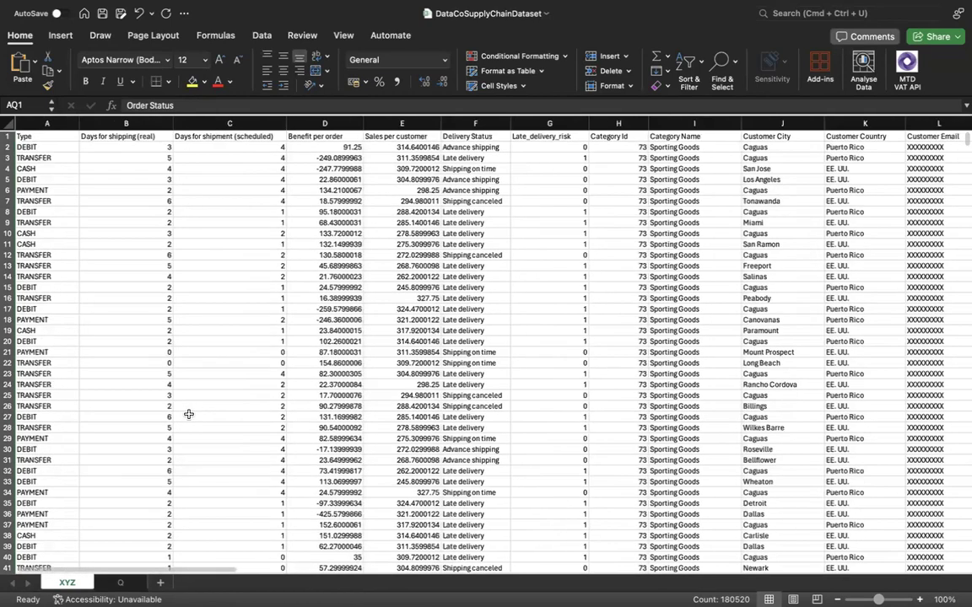
Review the analysis topics listed in column A of the Q sheet, starting with PROFIT & LOSS and LATE DELIVERY.
left_click(120, 582)
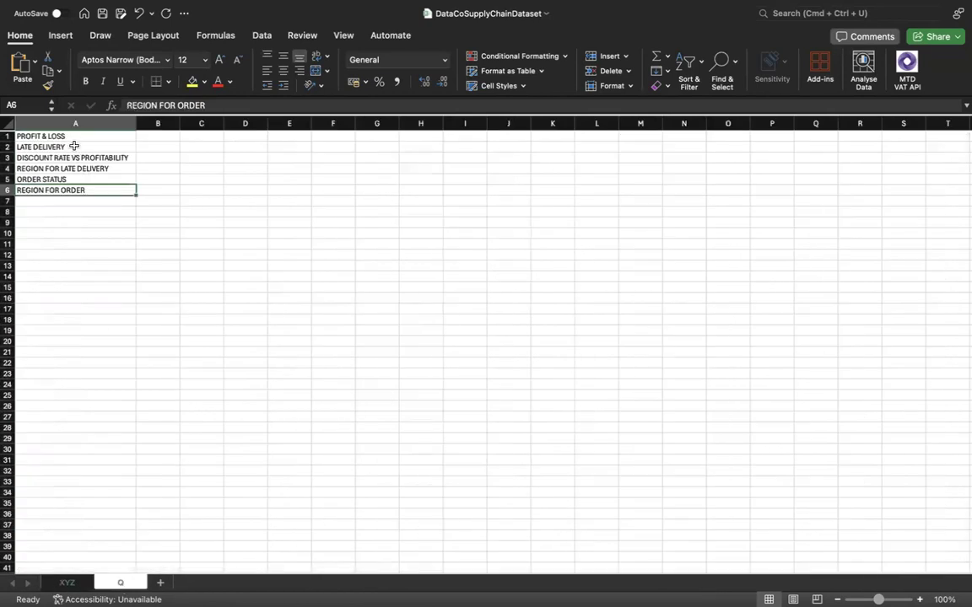
left_click(76, 203)
left_click(78, 214)
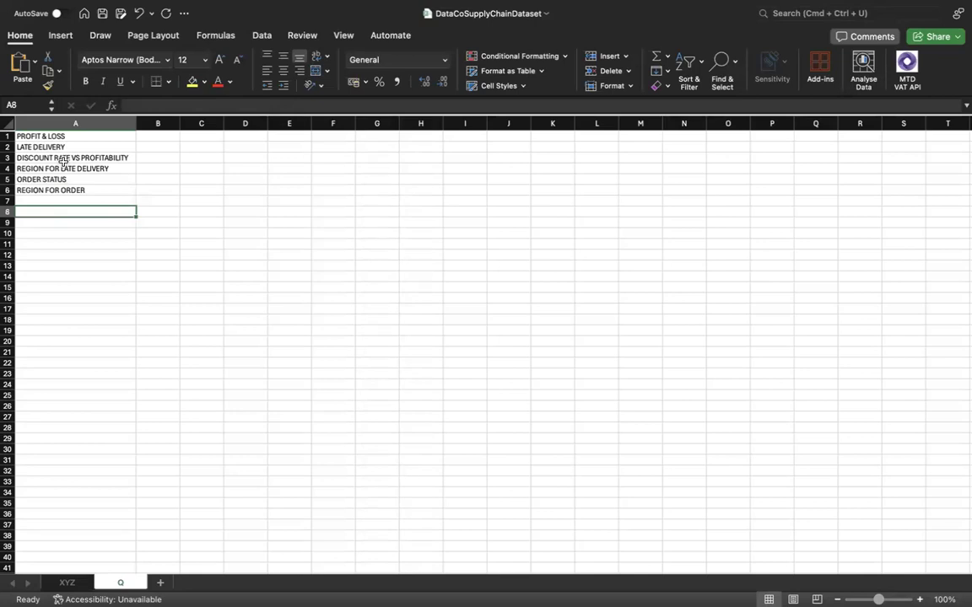
left_click(78, 200)
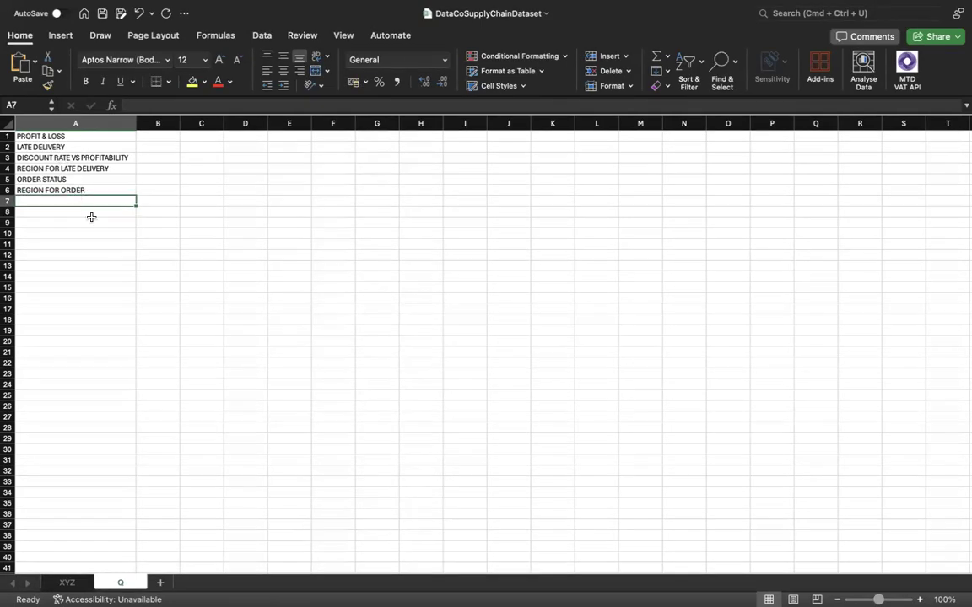
left_click(91, 218)
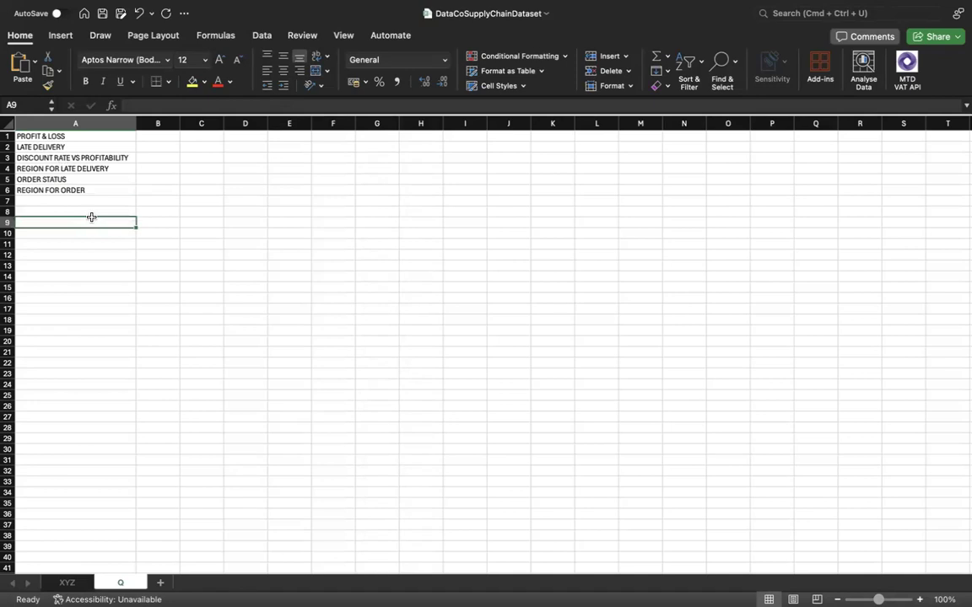
left_click(81, 135)
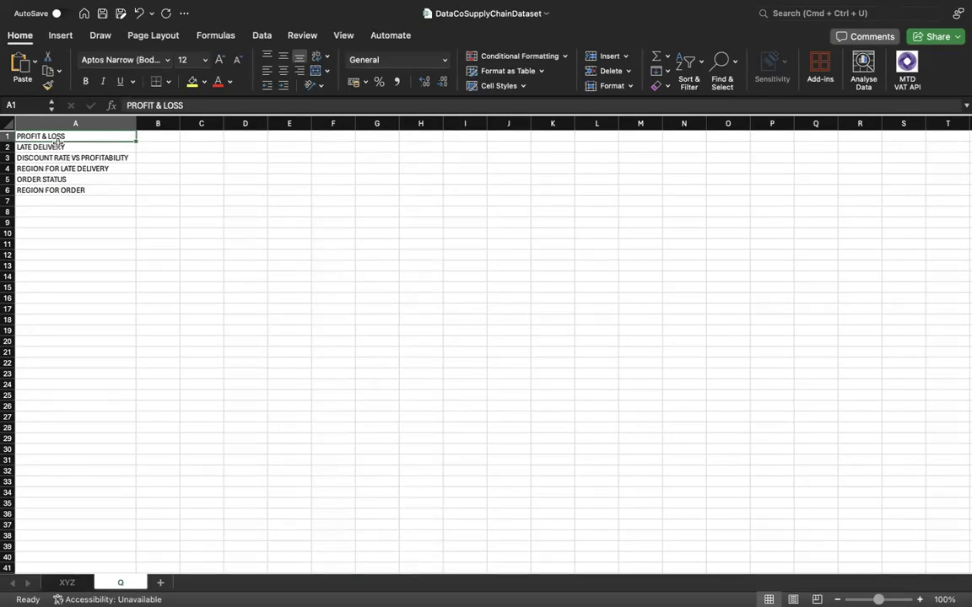
left_click(66, 149)
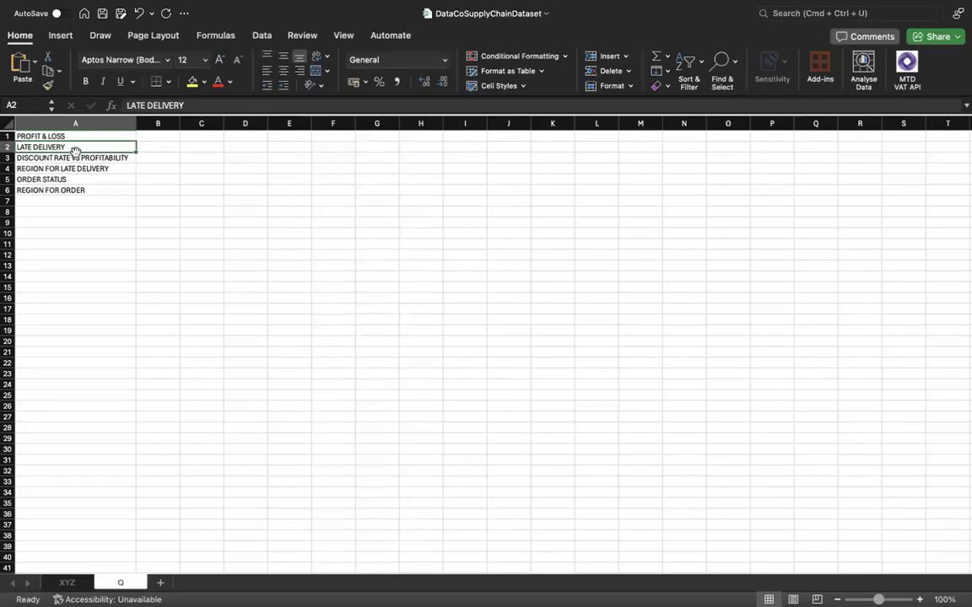
Review the remaining topics in column A of the Q sheet, from DISCOUNT RATE VS PROFITABILITY to REGION FOR ORDER.
left_click(66, 158)
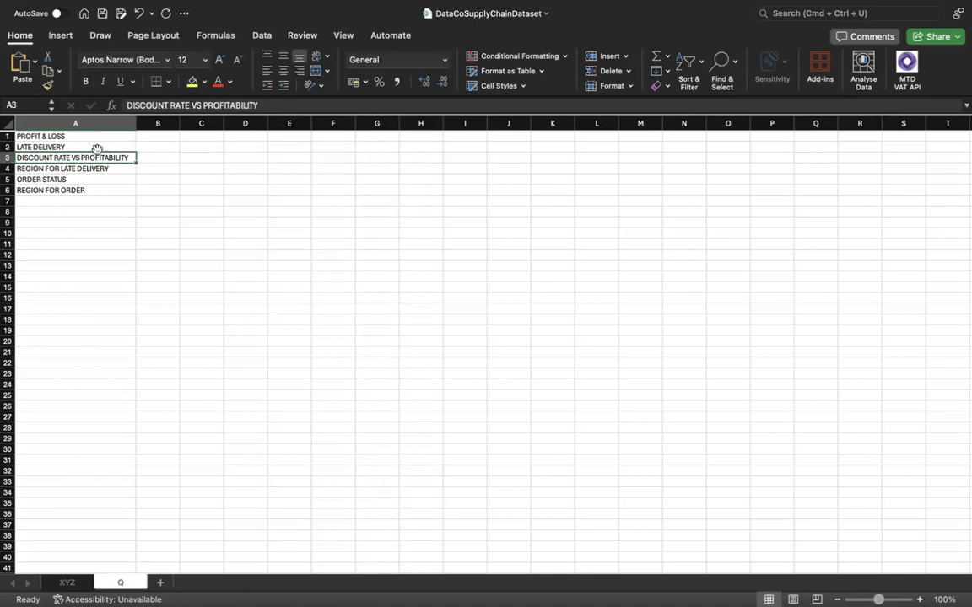
left_click(77, 187)
left_click(80, 179)
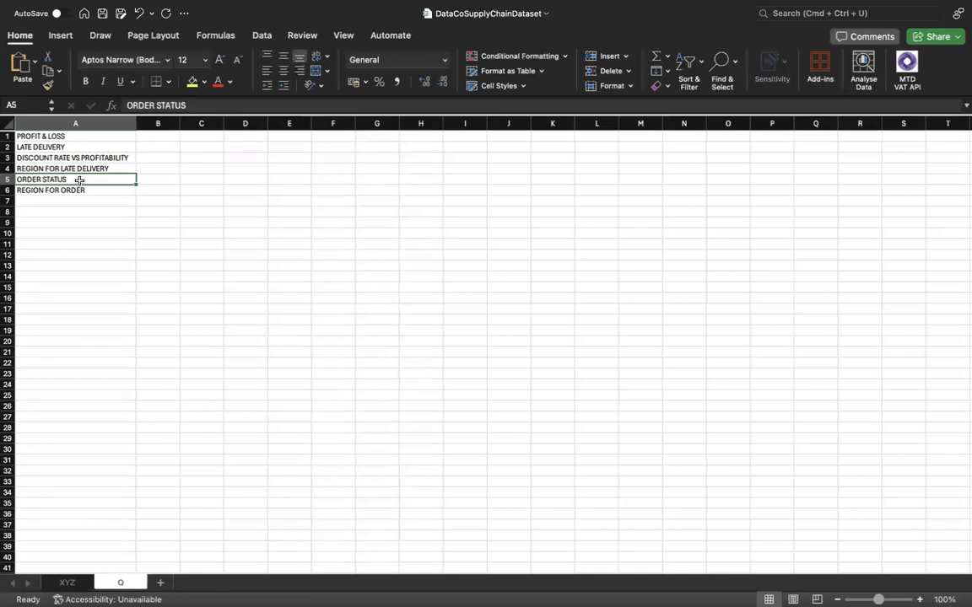
left_click(80, 190)
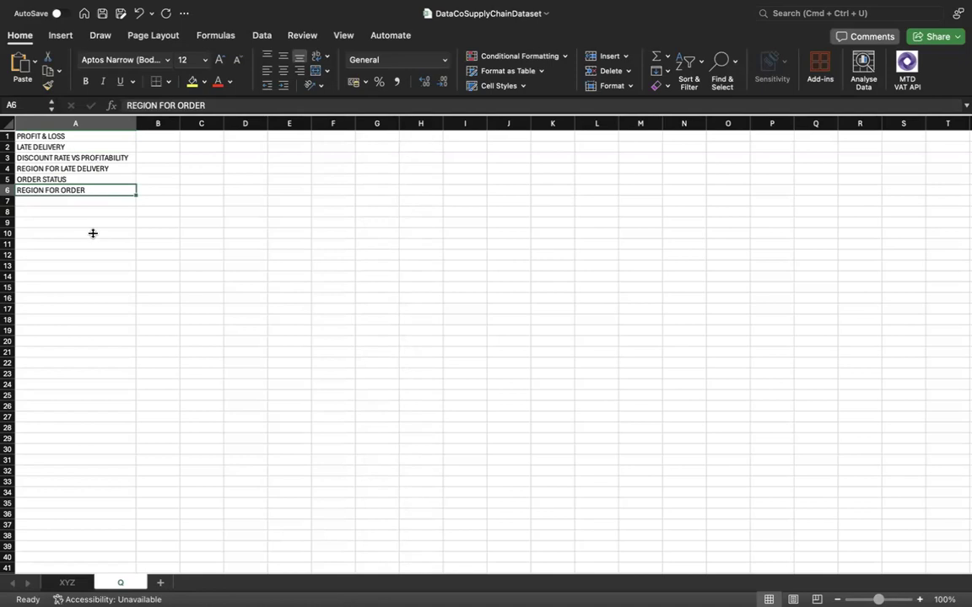
left_click(89, 226)
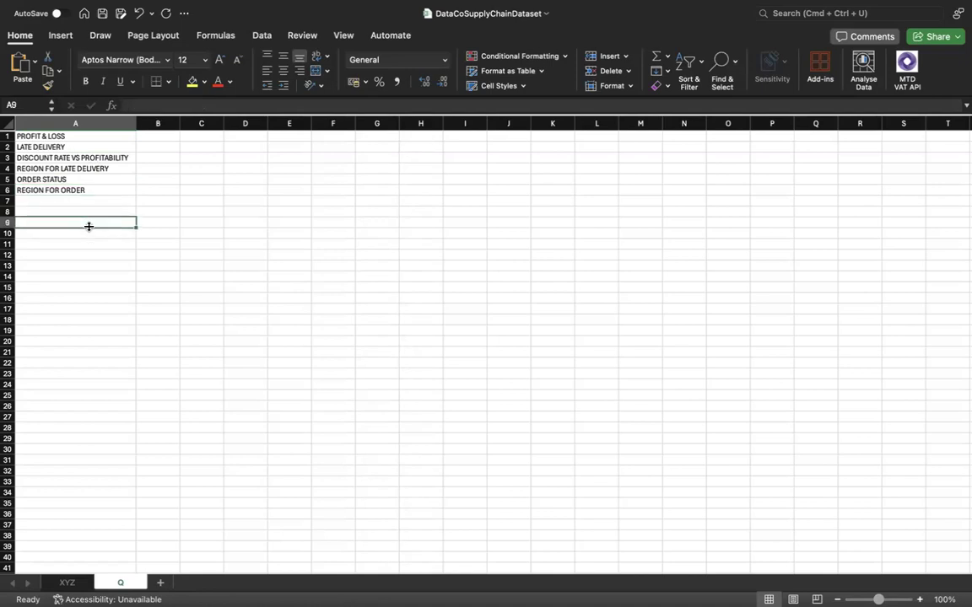
left_click(69, 138)
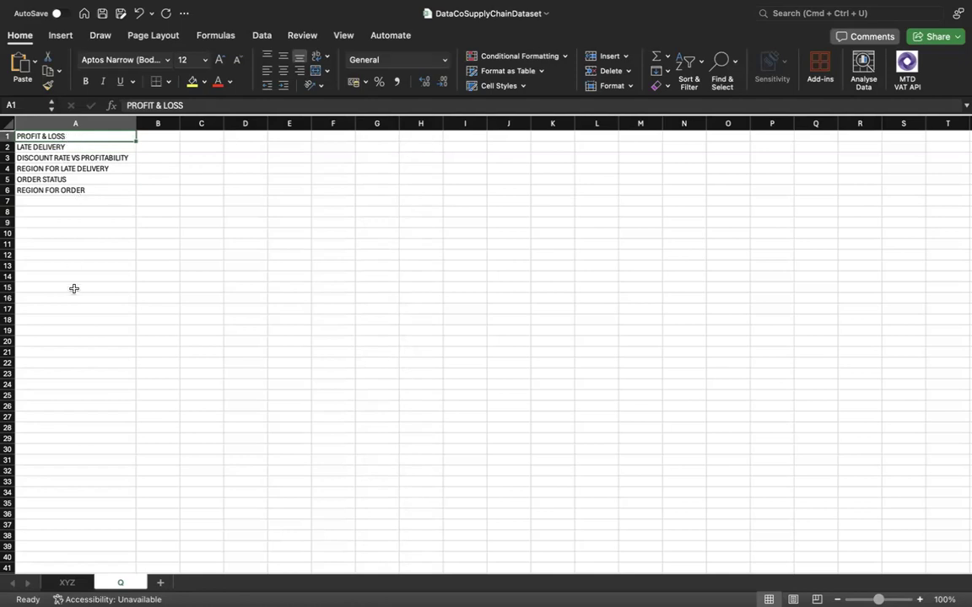
Examine the different status values in the Order Status column of the XYZ sheet against the topics on the Q sheet.
left_click(68, 583)
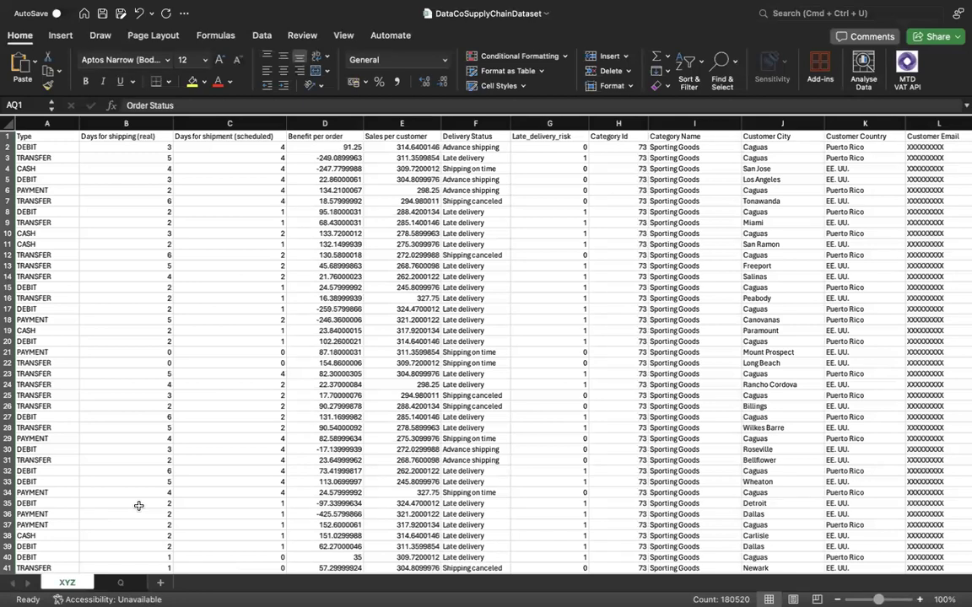
scroll(193, 523, "right", 5)
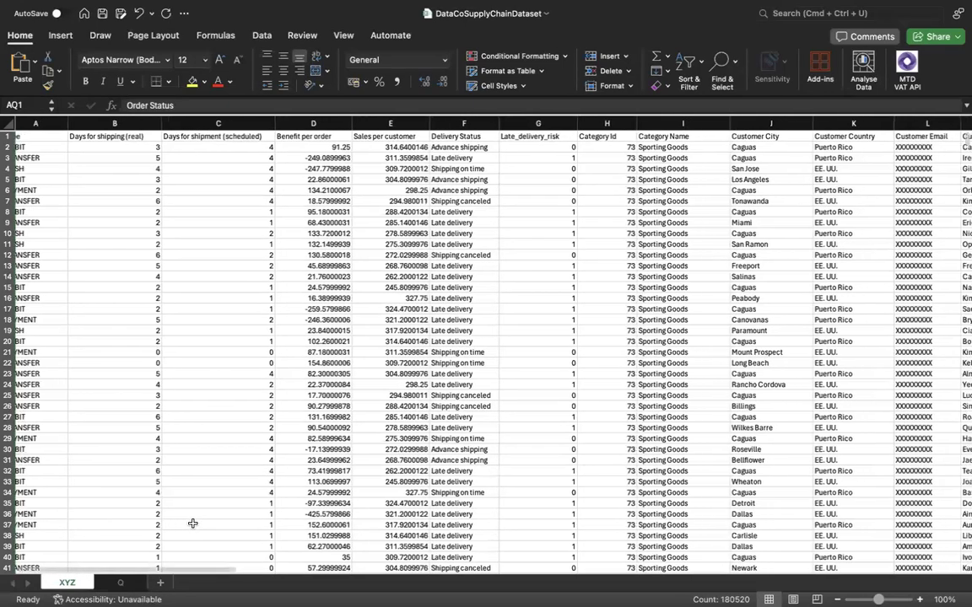
scroll(230, 525, "right", 10)
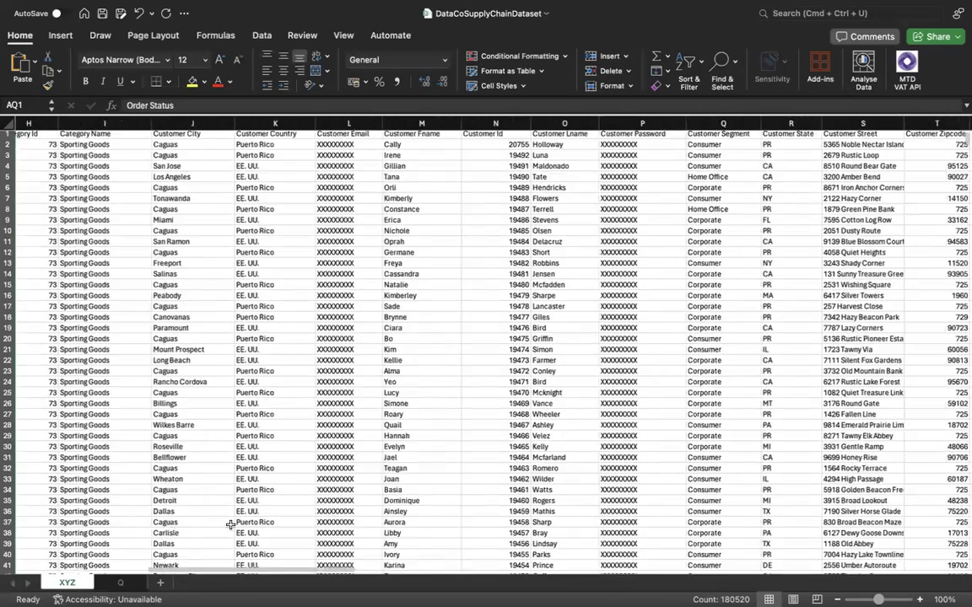
scroll(229, 525, "right", 12)
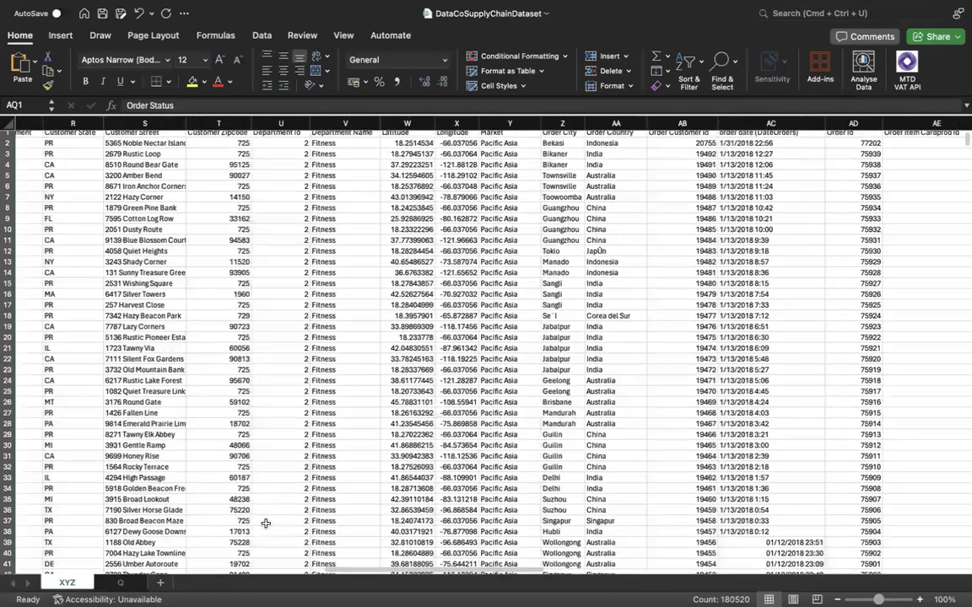
scroll(272, 520, "right", 8)
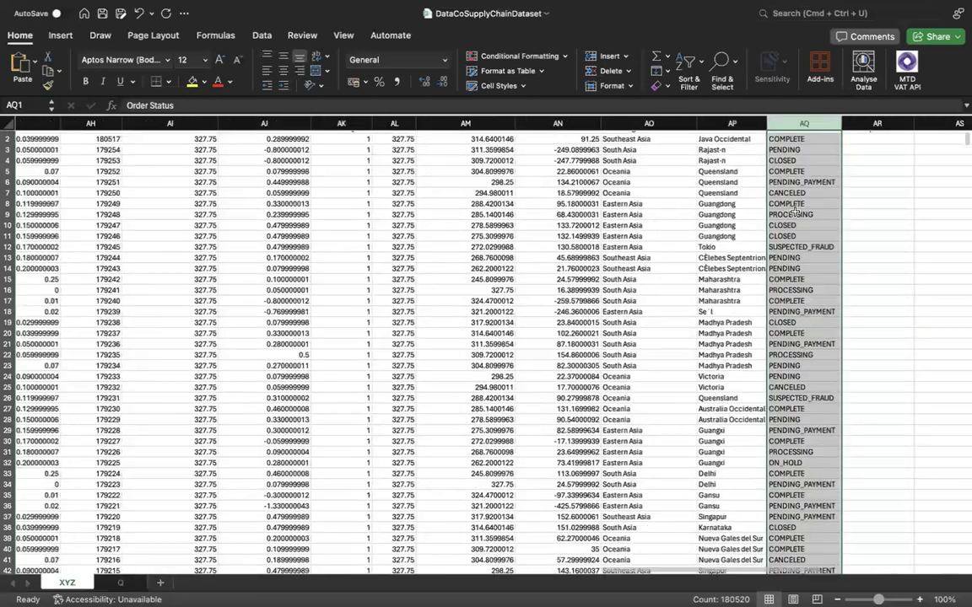
left_click(816, 146)
left_click(818, 140)
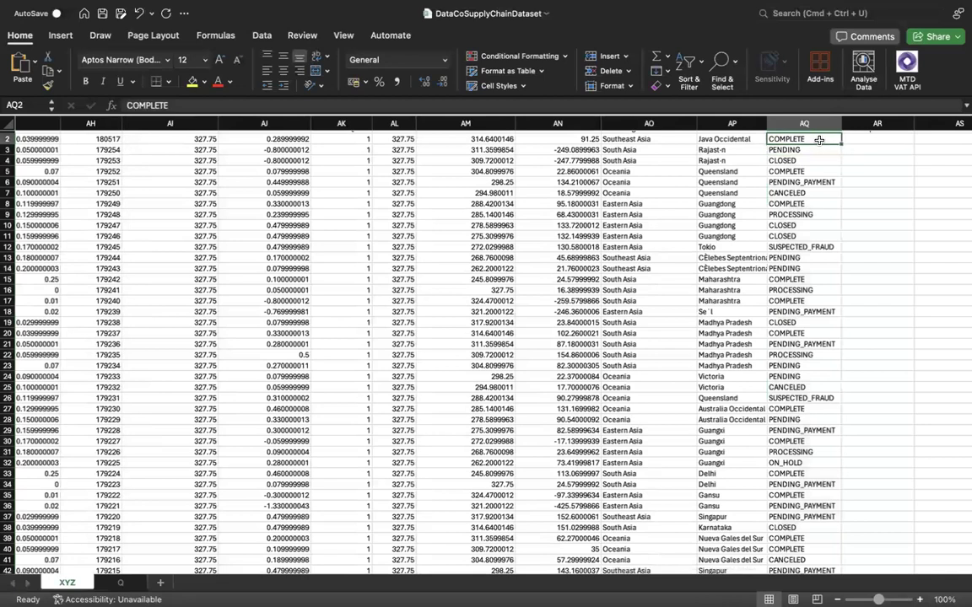
left_click(809, 151)
left_click(807, 156)
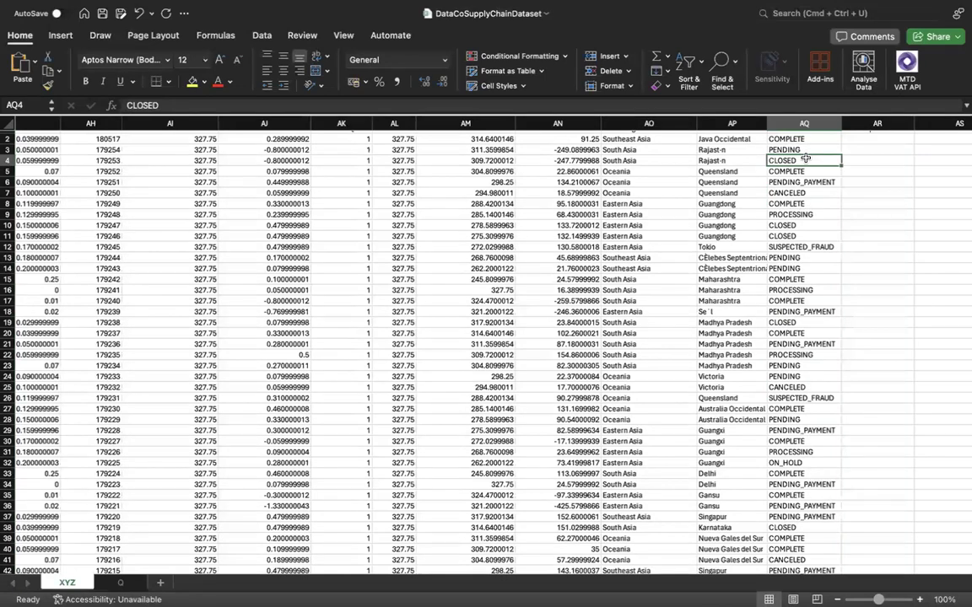
left_click(814, 213)
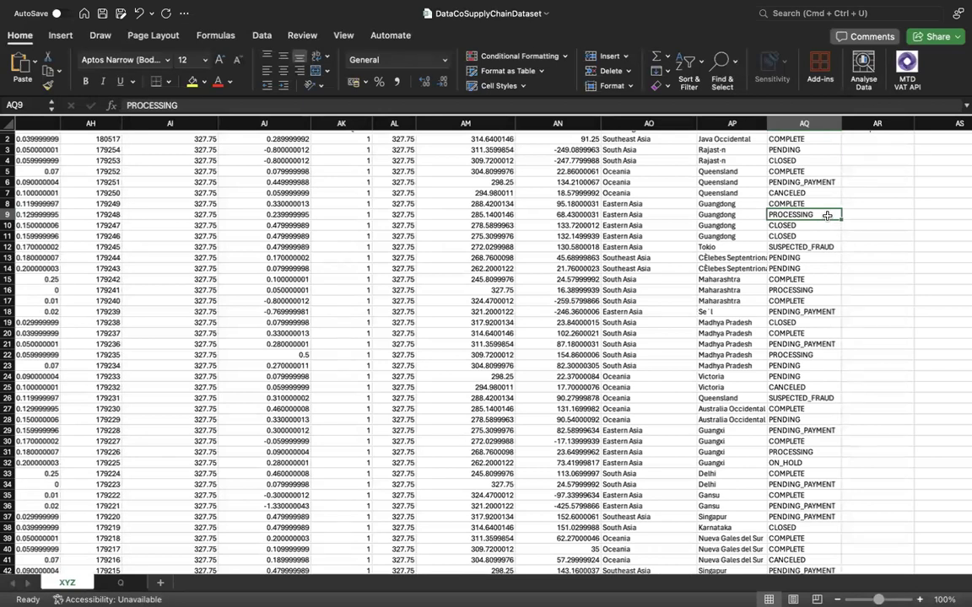
left_click(125, 583)
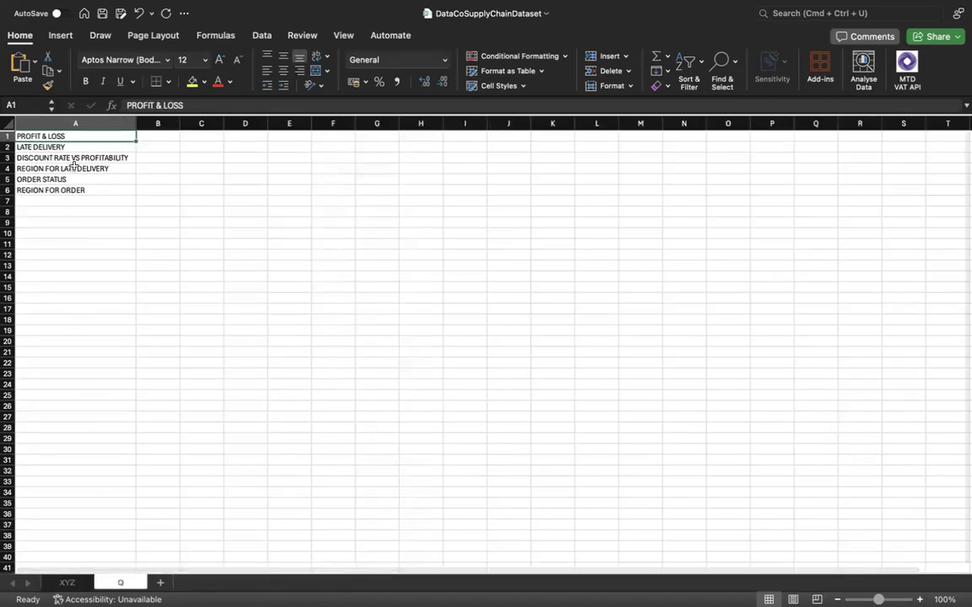
left_click(79, 584)
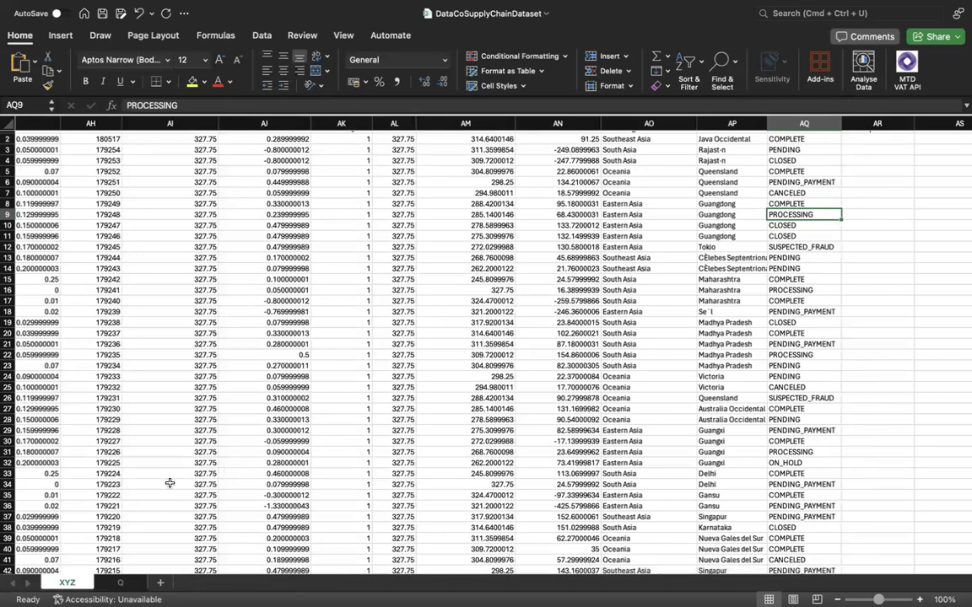
scroll(169, 482, "up", 1)
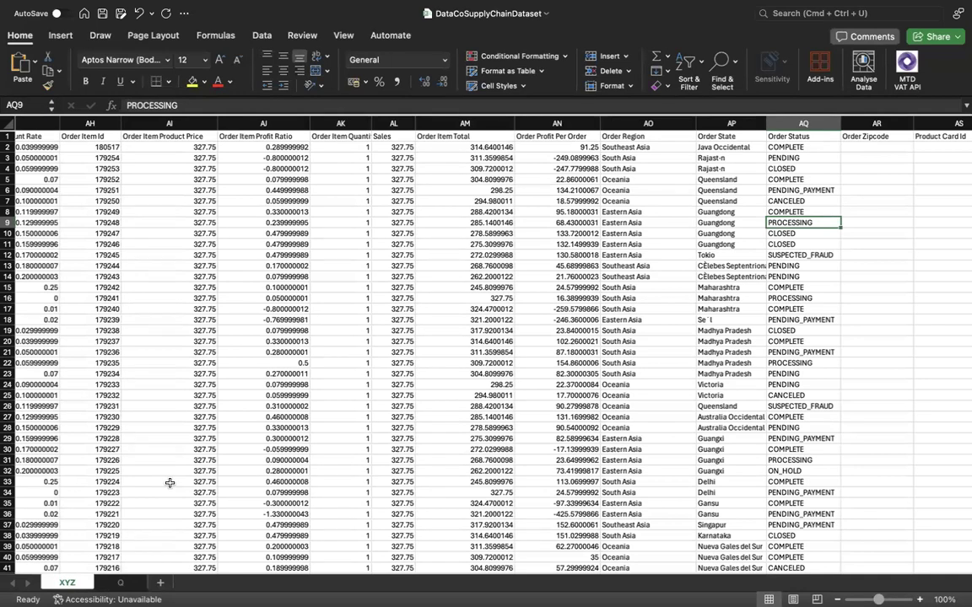
Enter AGG COMPLETED & ROCESSSED PRODUCT in cell A10 of the Q sheet and widen column A to fit it.
left_click(121, 581)
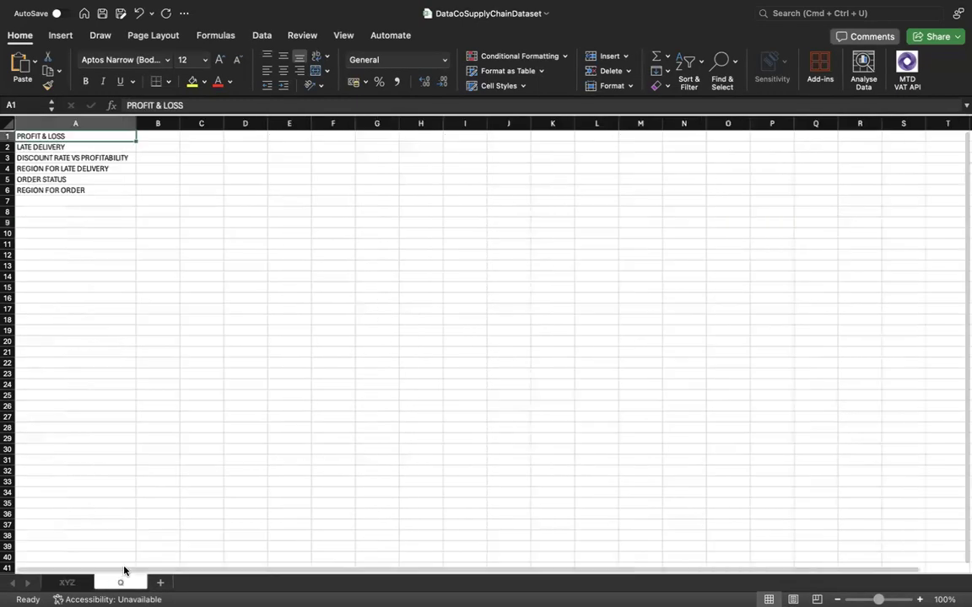
left_click(86, 235)
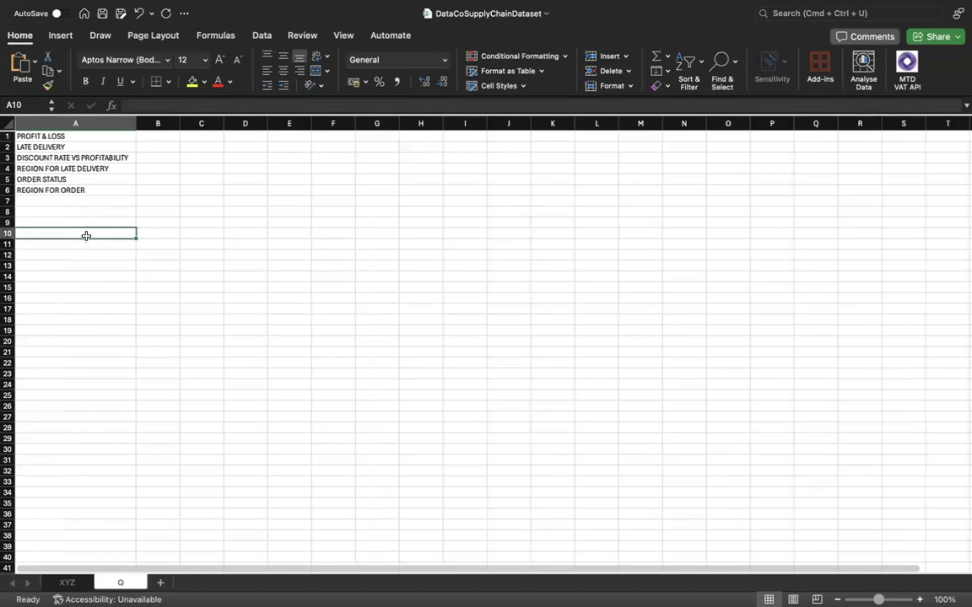
type("G")
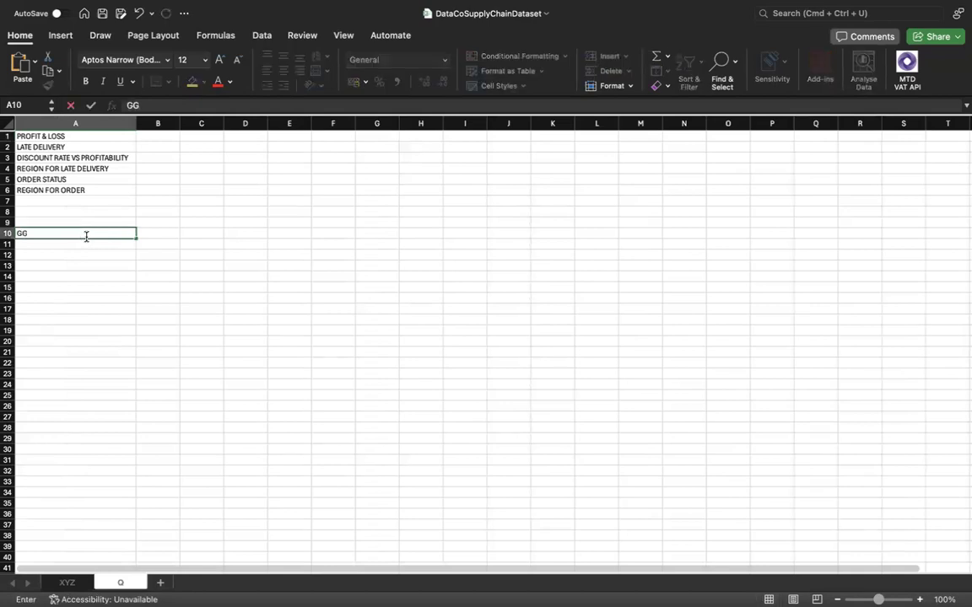
key("BackSpace")
type("AGG COMPL")
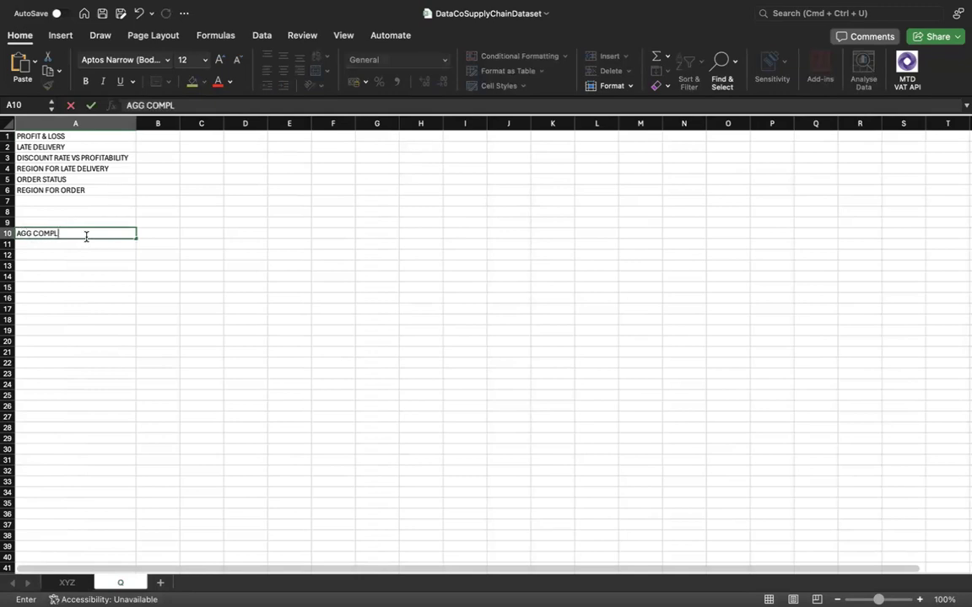
type("ETED & ROCESSSED P")
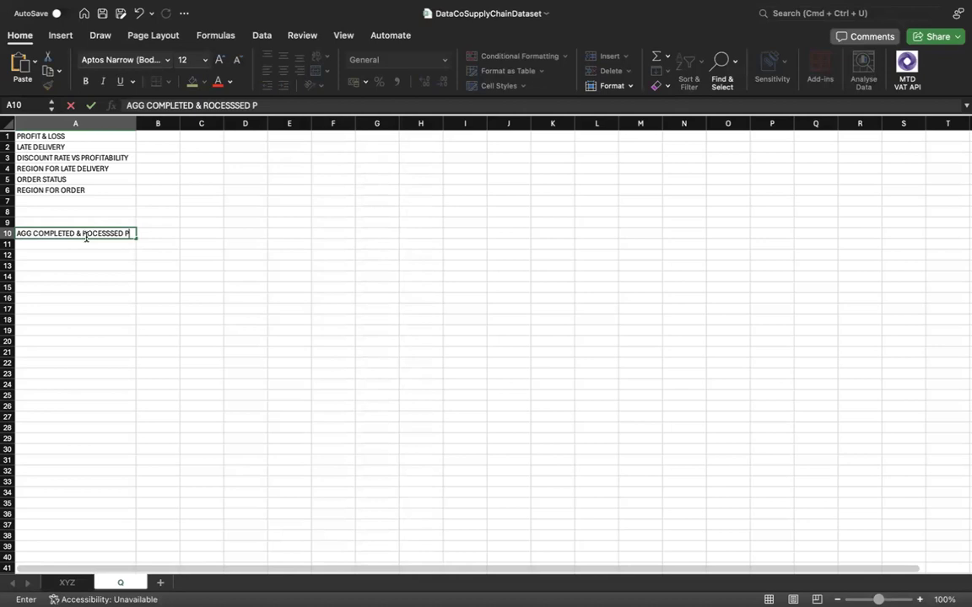
type("RODUCT")
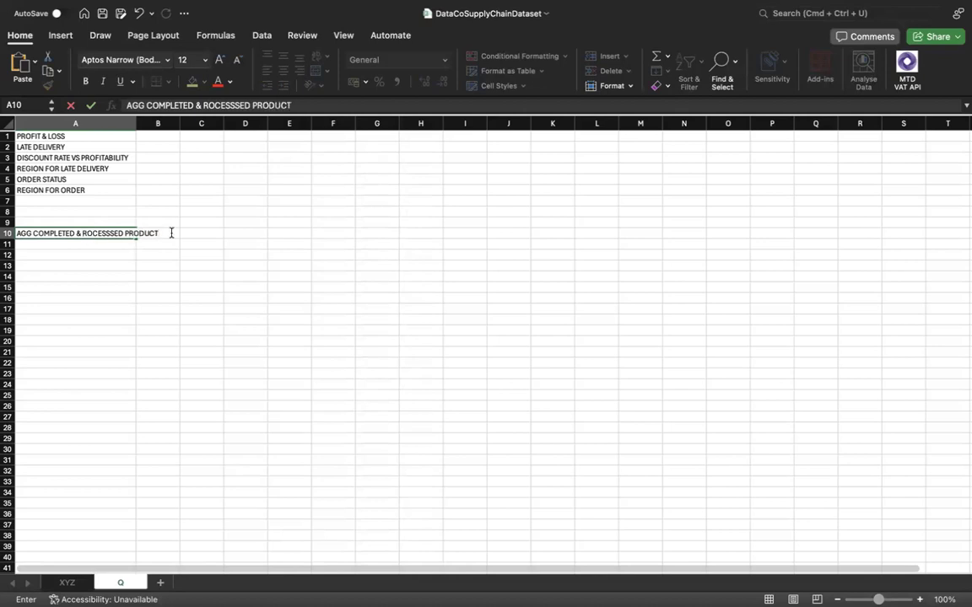
left_click(139, 124)
left_click_drag(138, 124, 239, 126)
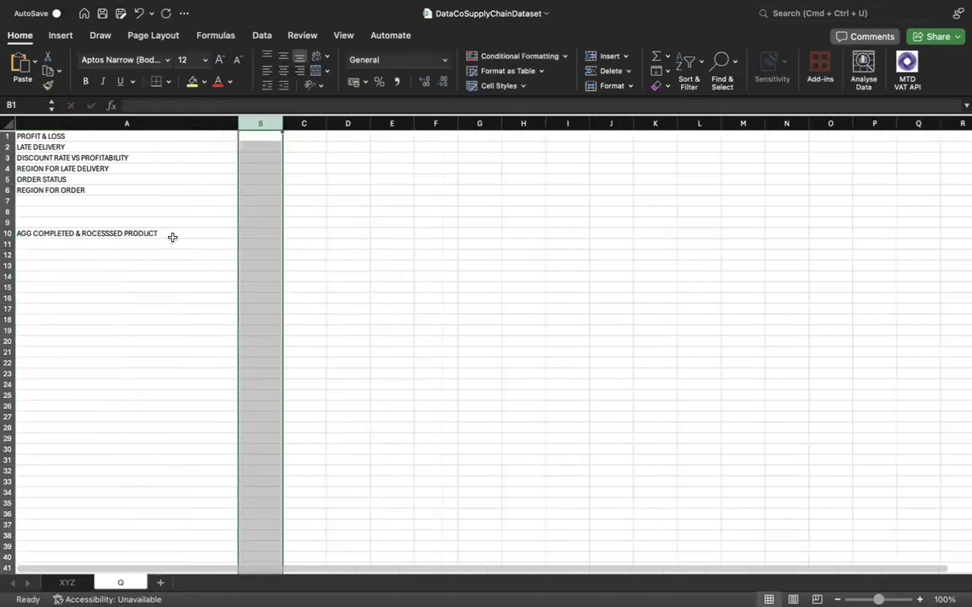
Extend the text in cell A10 with VS CLOSED, PENDING , PENDING PAYMENT, CANCELLED.
double_click(180, 232)
type("VS")
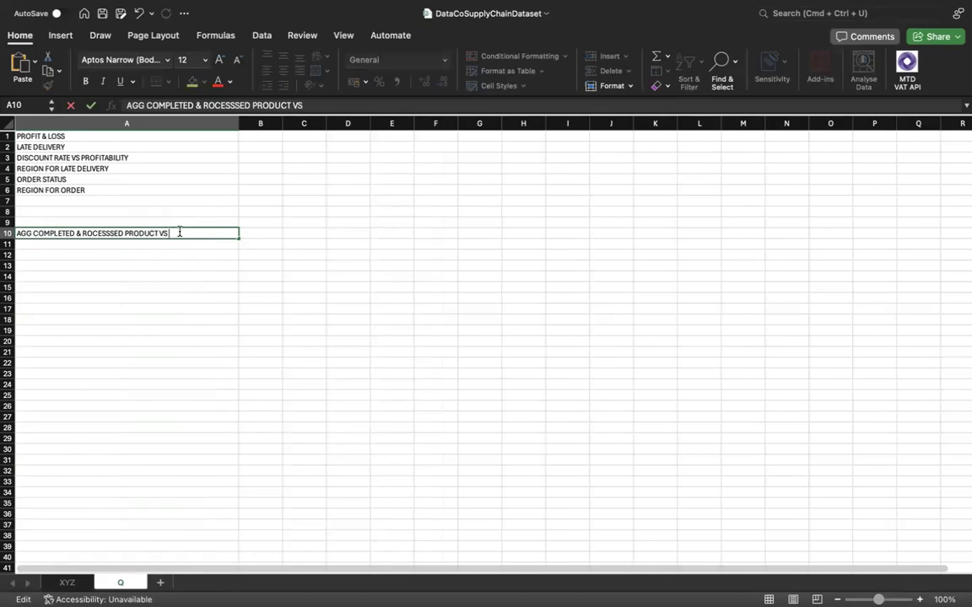
type(" CLOSED, PENDING")
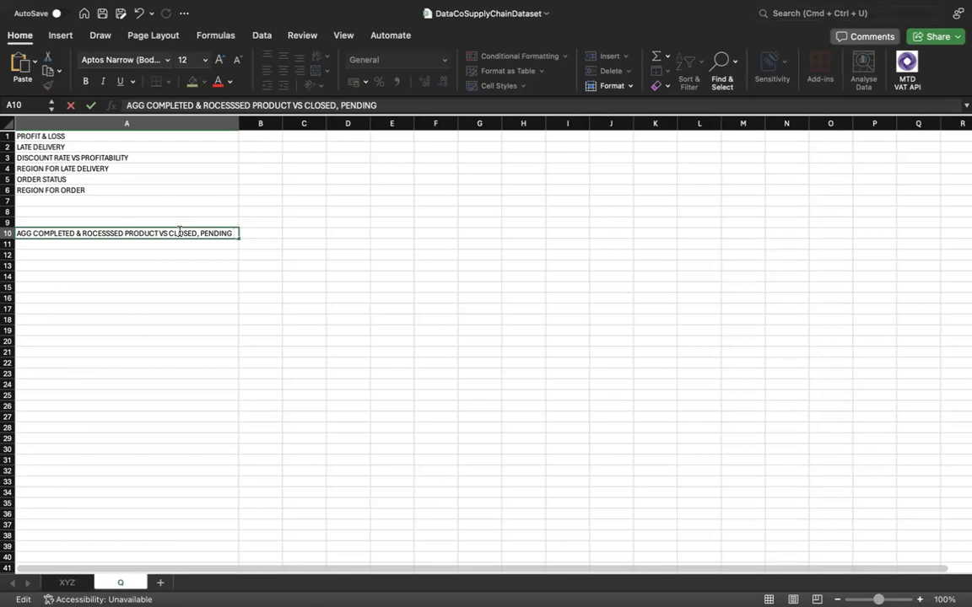
type(" , PENDING PAYMNE")
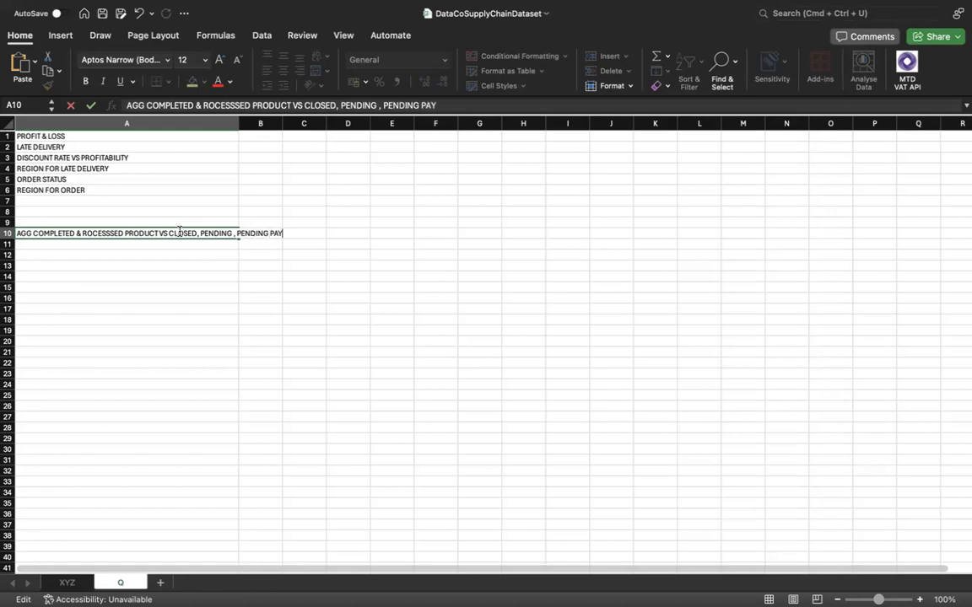
key("BackSpace")
key("BackSpace")
type("ENT, CANCELLED")
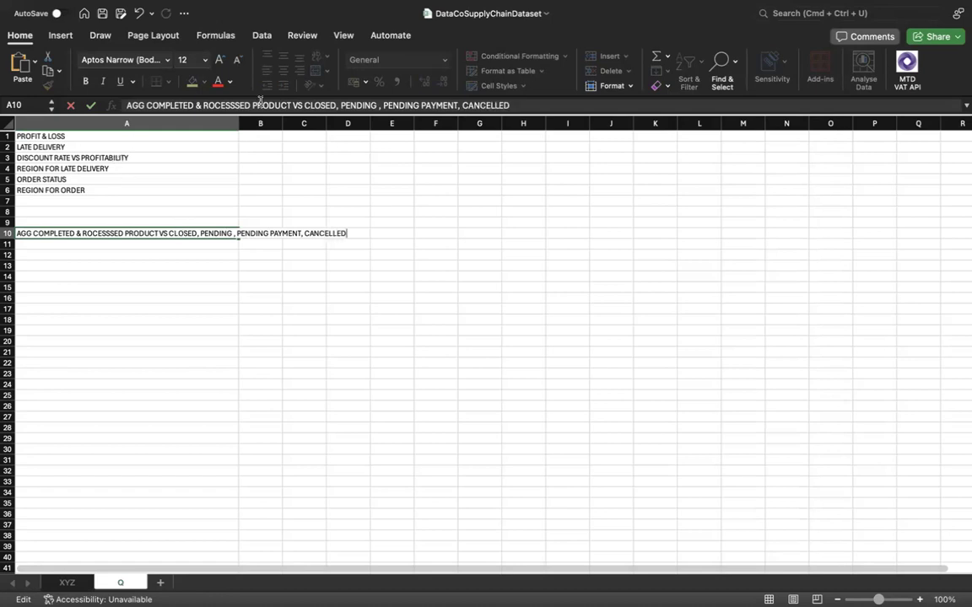
Widen column A of the Q sheet until the full text in cell A10 fits.
left_click(245, 124)
left_click_drag(255, 124, 319, 127)
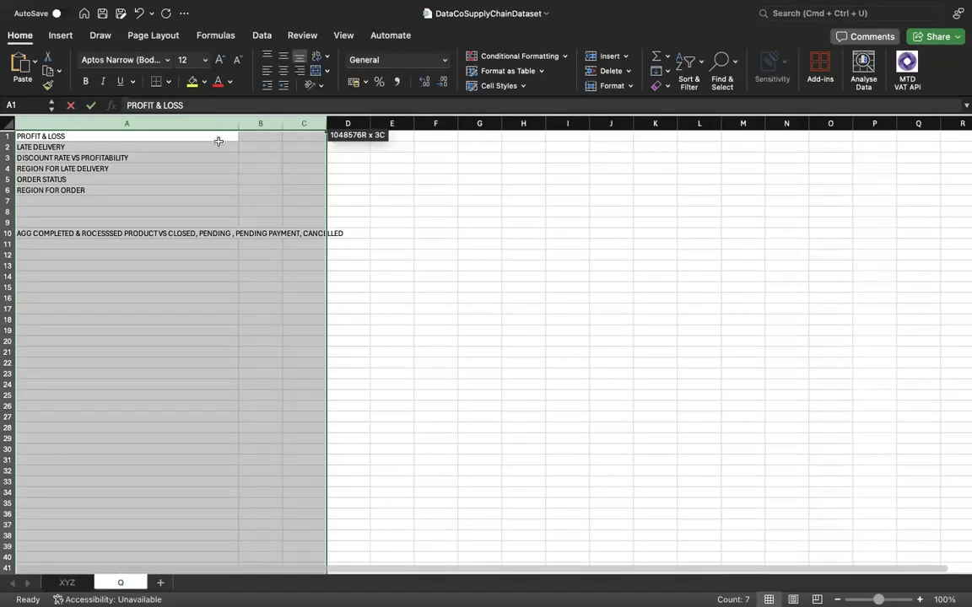
left_click(280, 157)
left_click_drag(239, 123, 343, 123)
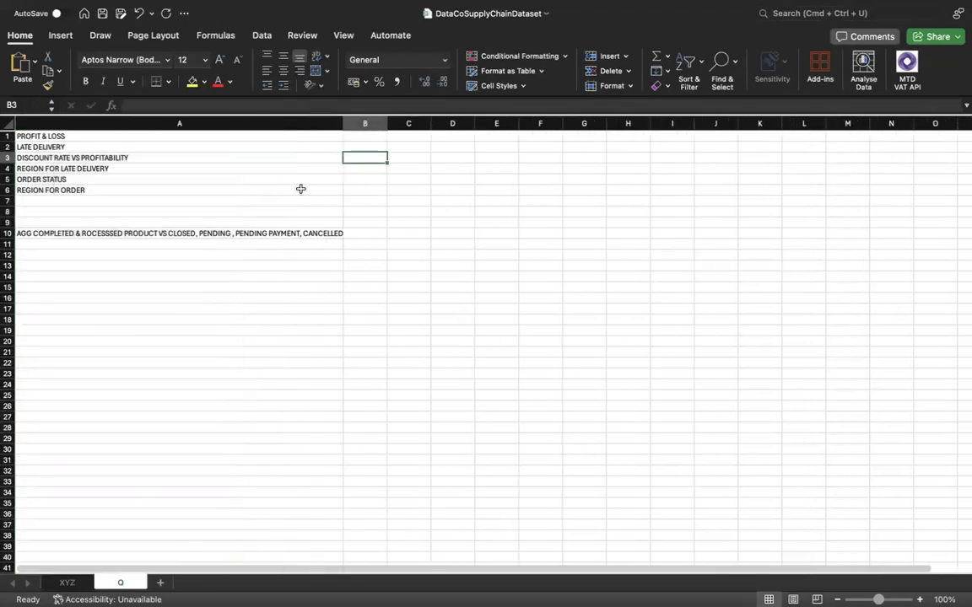
left_click(266, 242)
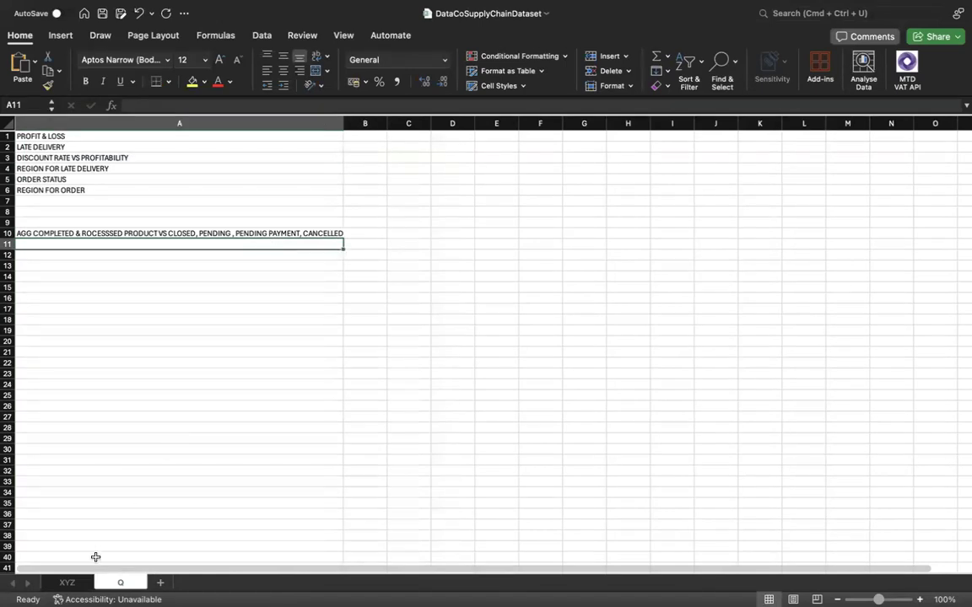
Examine the 0 and 1 values in the Late_delivery_risk column of the XYZ sheet alongside the delivery status.
left_click(64, 582)
scroll(108, 462, "left", 10)
scroll(108, 462, "left", 13)
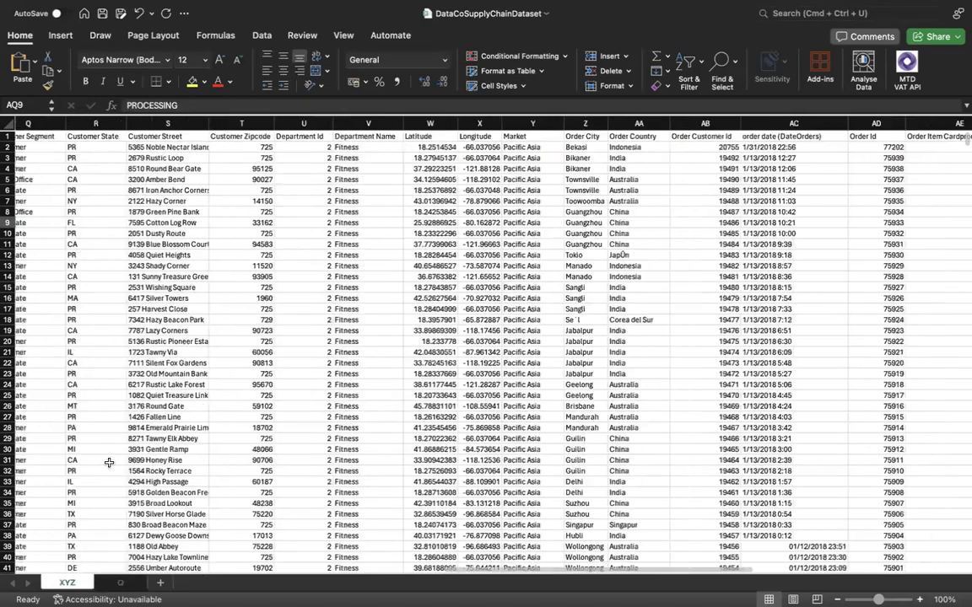
scroll(108, 462, "left", 5)
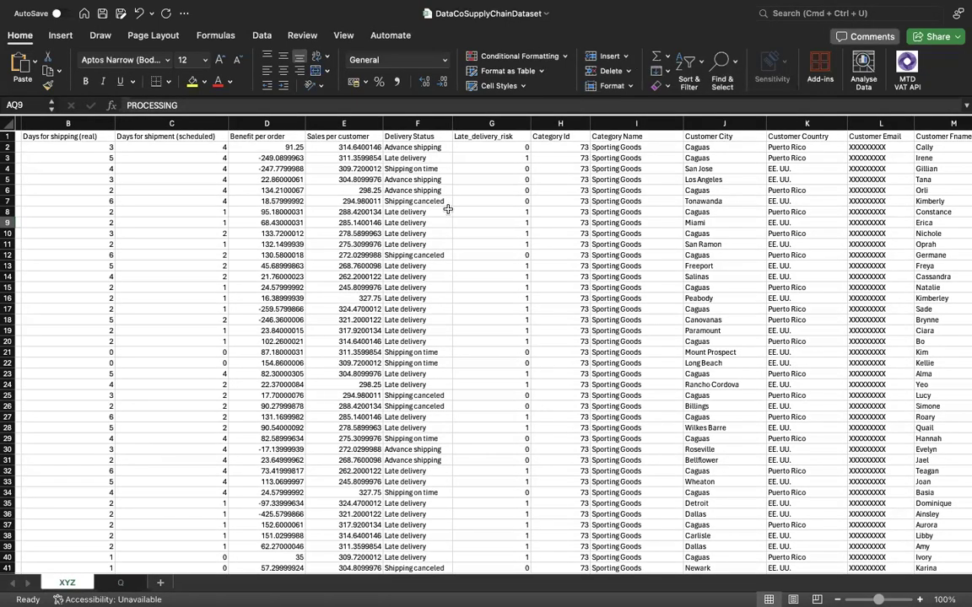
left_click(510, 146)
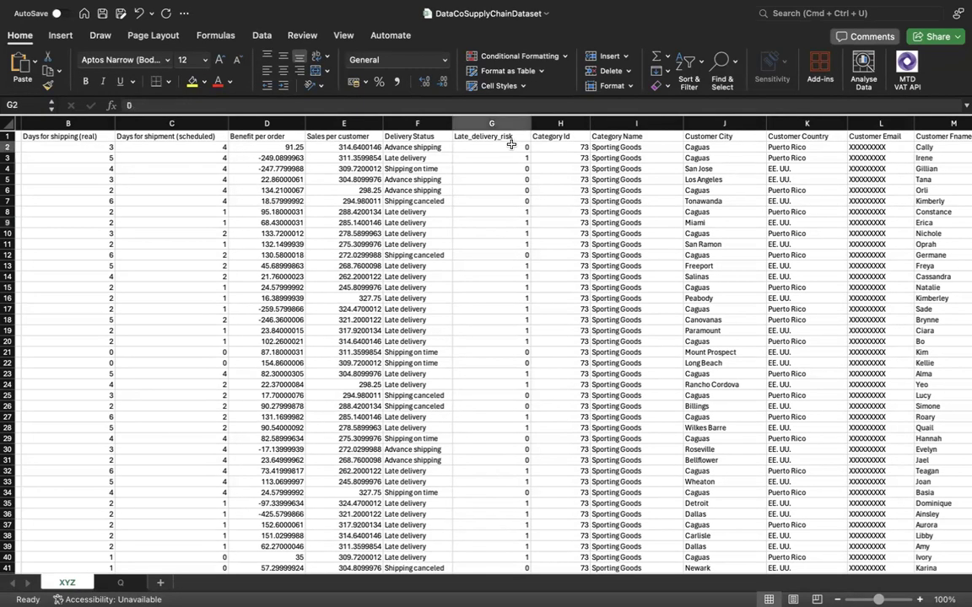
scroll(466, 189, "left", 2)
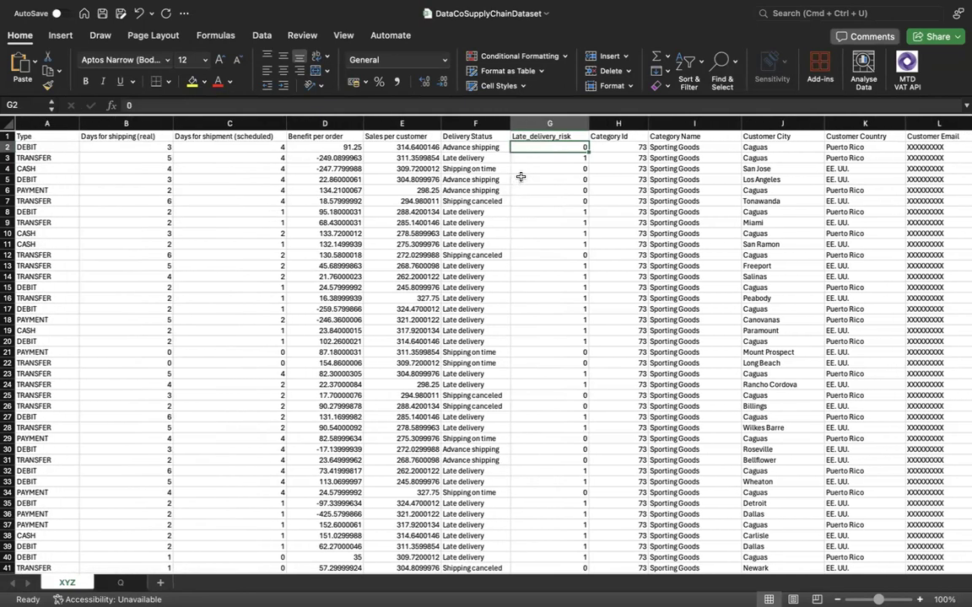
left_click(564, 157)
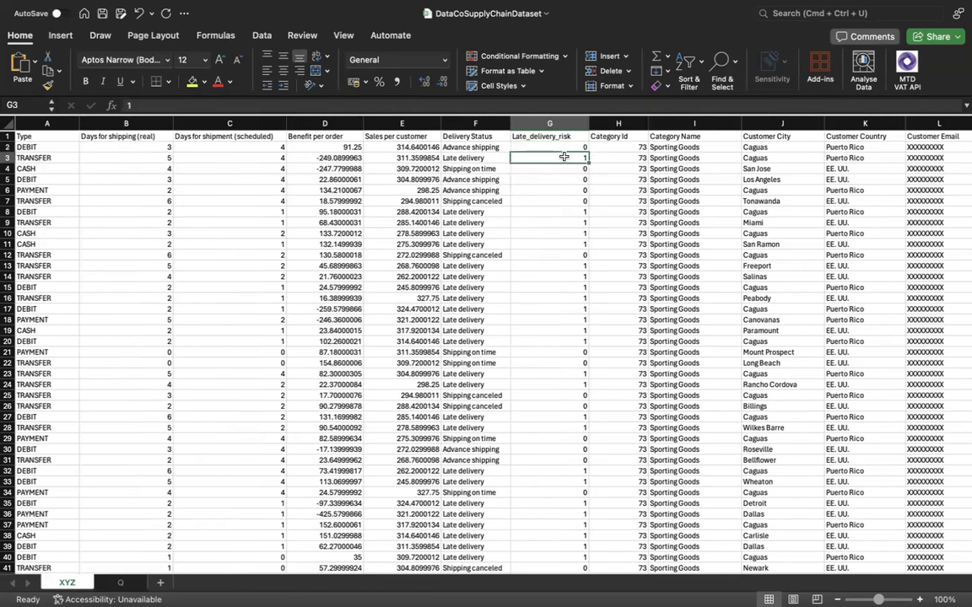
Examine the Late_delivery_risk values in the first rows of the XYZ sheet against the real shipping days.
left_click(573, 147)
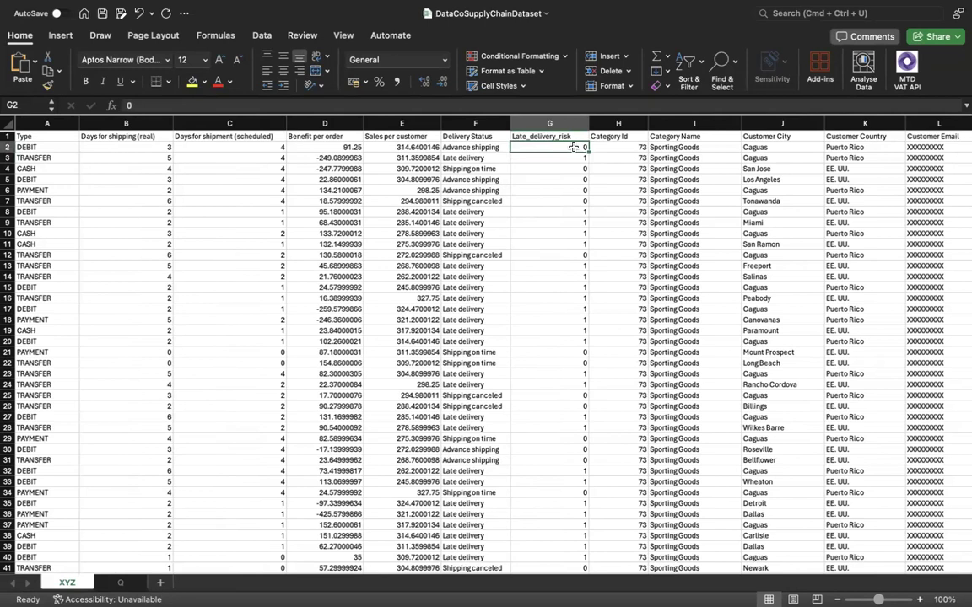
left_click(564, 157)
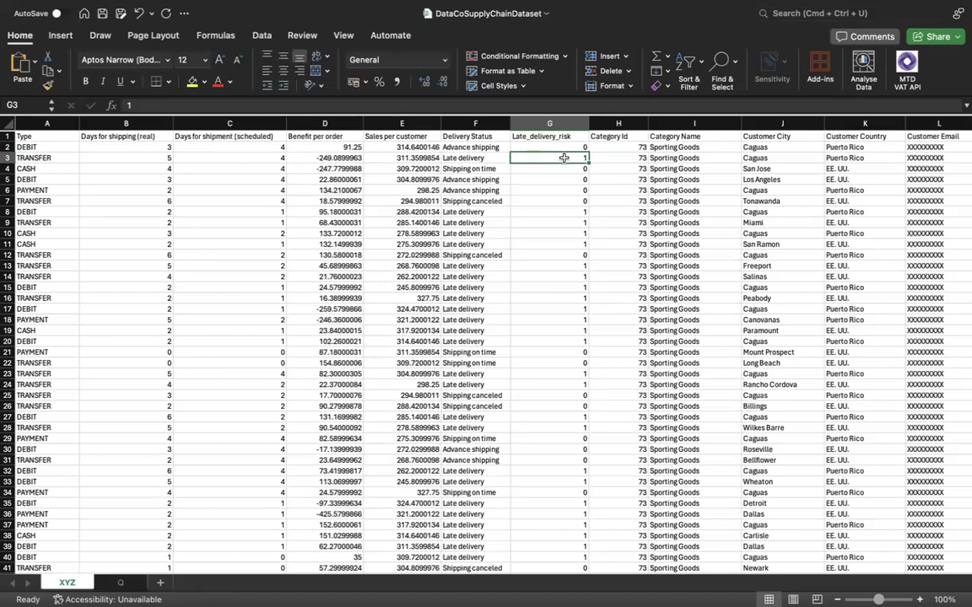
left_click(552, 146)
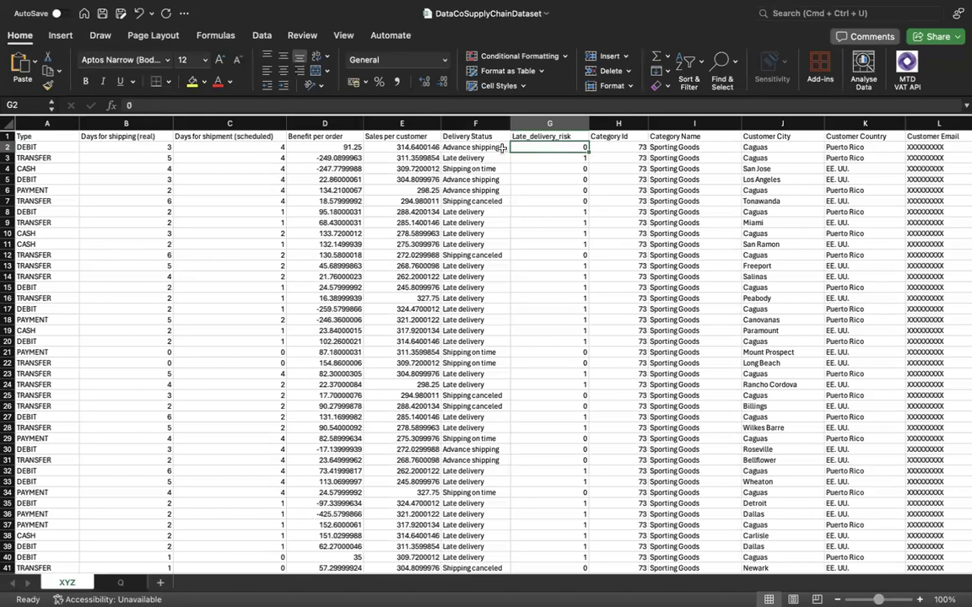
left_click(151, 150)
key("Right")
key("Right")
key("Right")
key("Right")
key("Right")
left_click(535, 123)
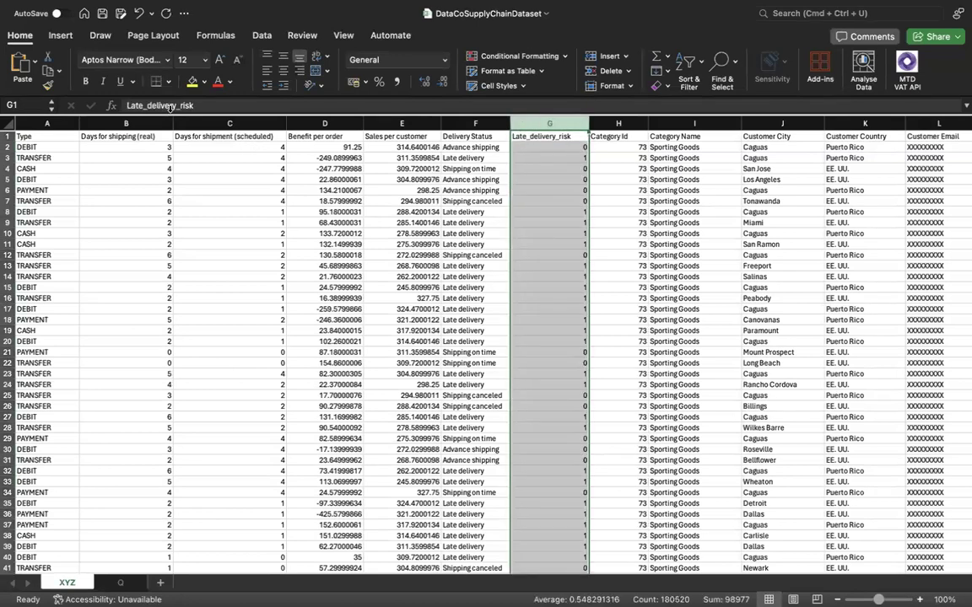
Compare the Days for shipping (real) and Days for shipment (scheduled) columns with the Late_delivery_risk column.
left_click_drag(127, 123, 203, 125)
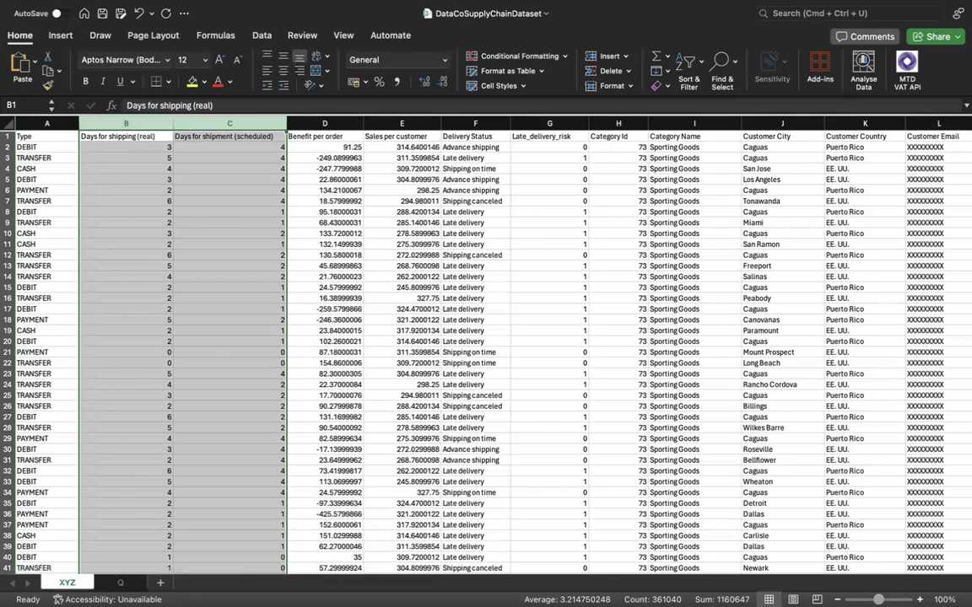
scroll(486, 338, "up", 4, "ctrl")
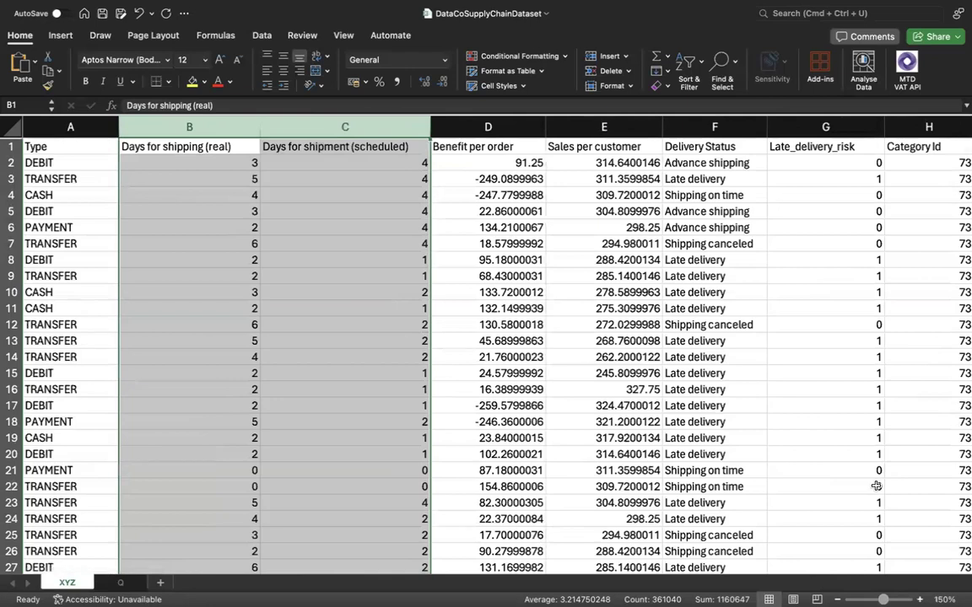
left_click(826, 127)
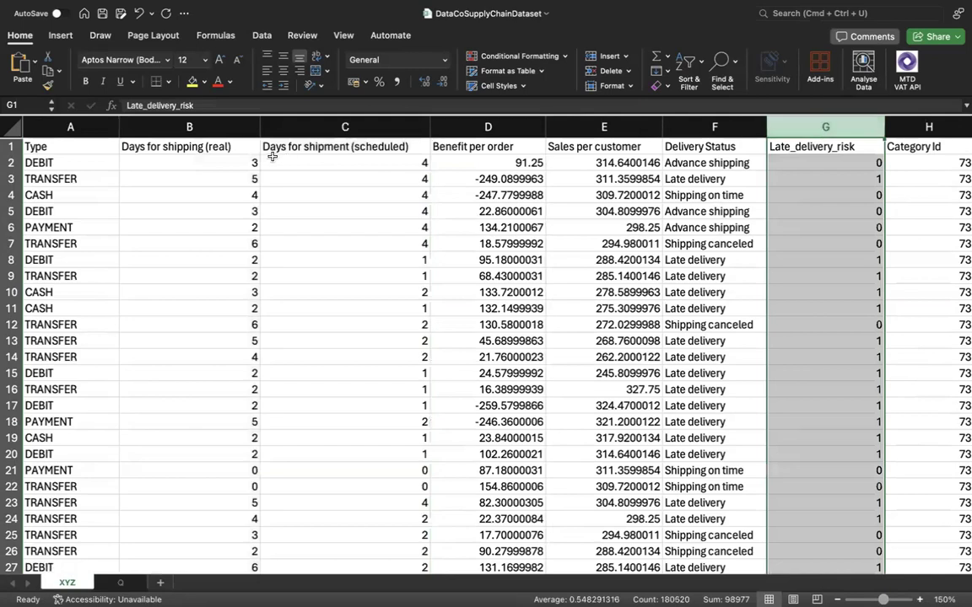
left_click_drag(210, 126, 319, 128)
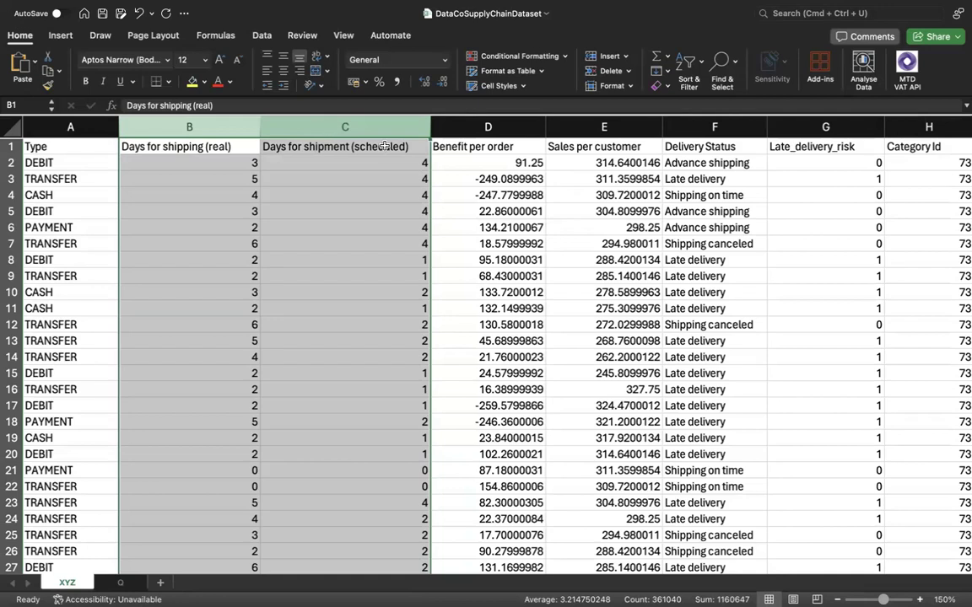
left_click(358, 127)
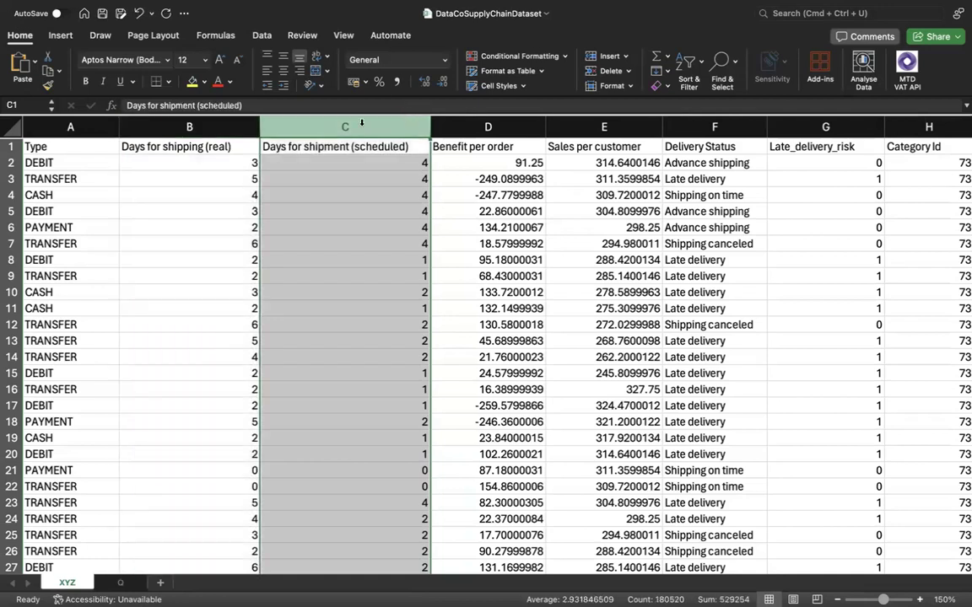
left_click(311, 127)
left_click_drag(311, 127, 210, 127)
left_click(253, 126)
left_click(291, 128)
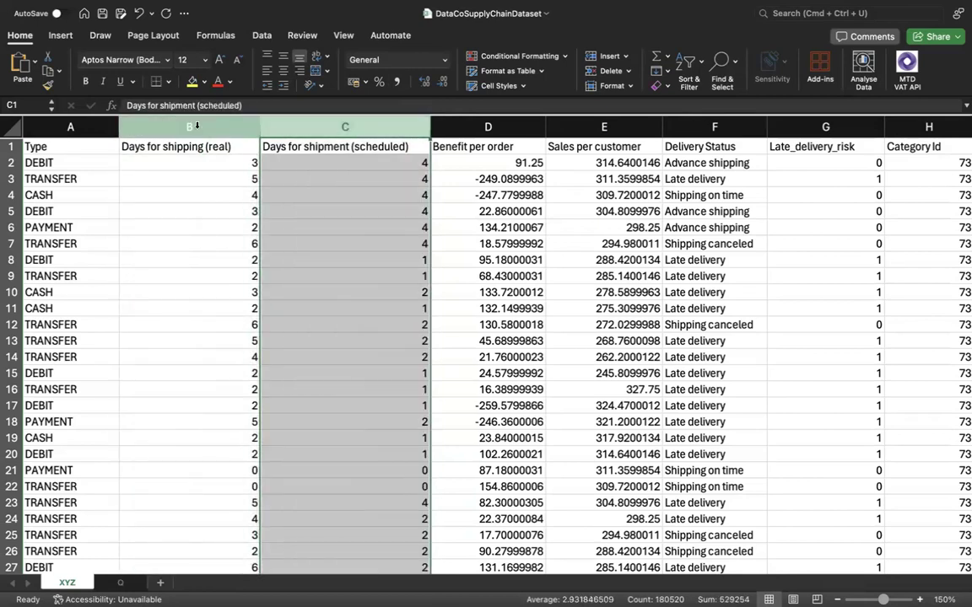
left_click(195, 126)
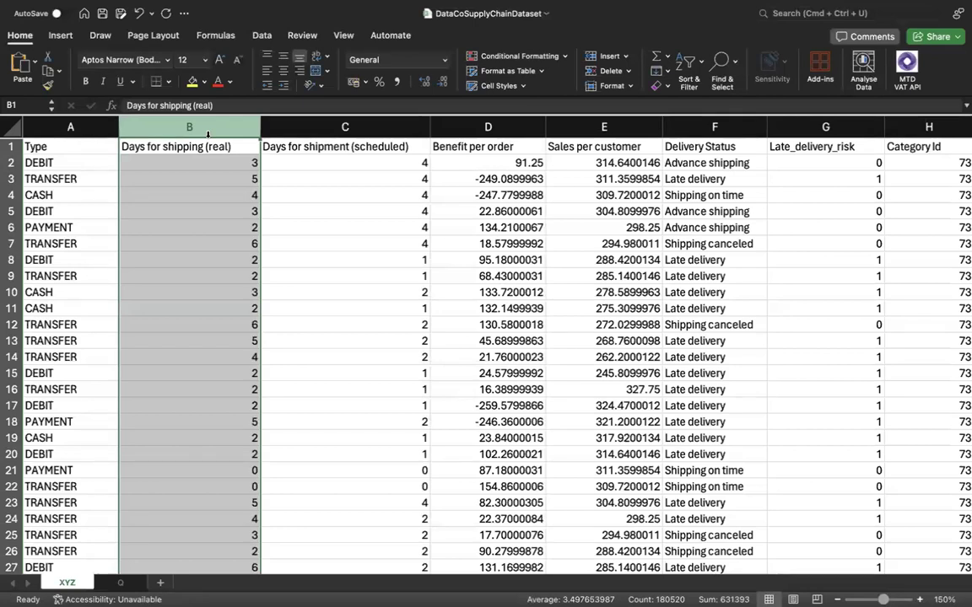
left_click_drag(208, 133, 426, 133)
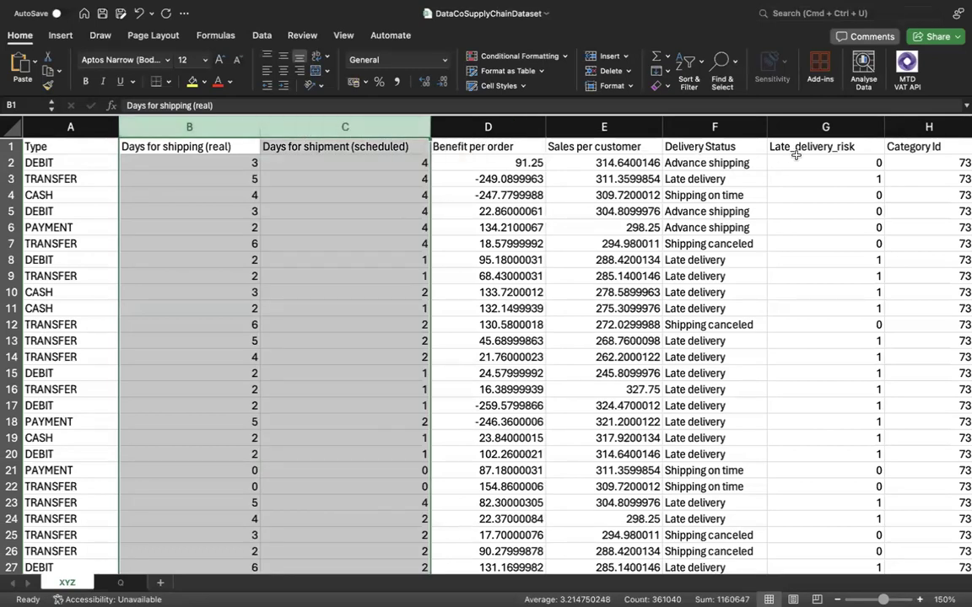
left_click(815, 128)
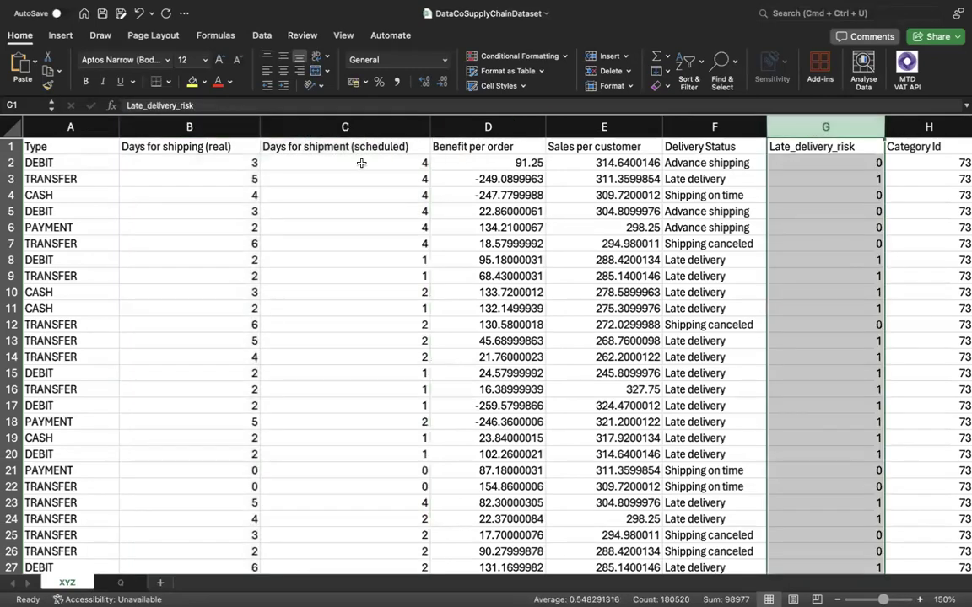
left_click_drag(201, 127, 331, 127)
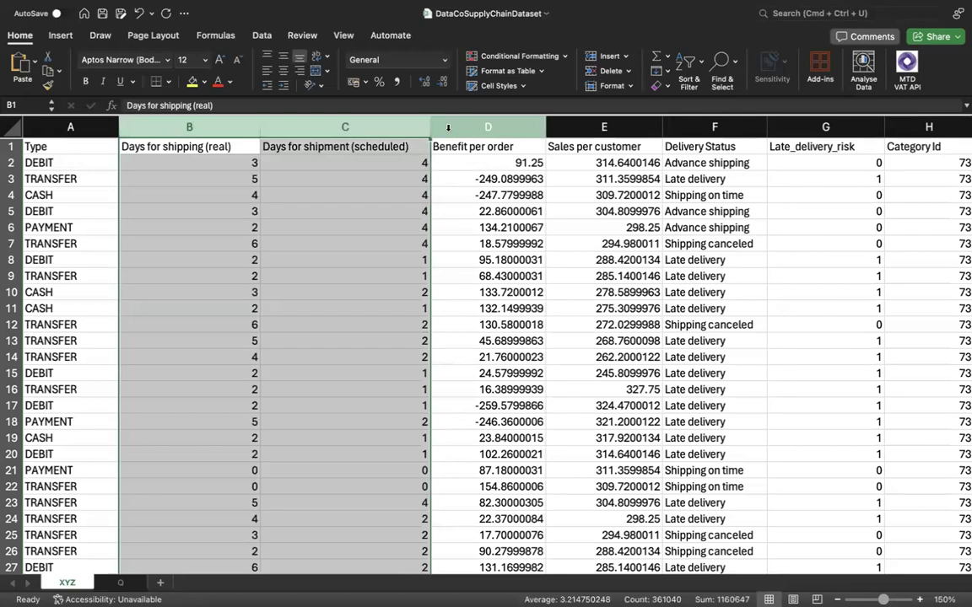
Hide the Benefit per order, Sales per customer and Delivery Status columns, and select columns B through G.
left_click_drag(439, 127, 673, 129)
right_click(672, 129)
key("Escape")
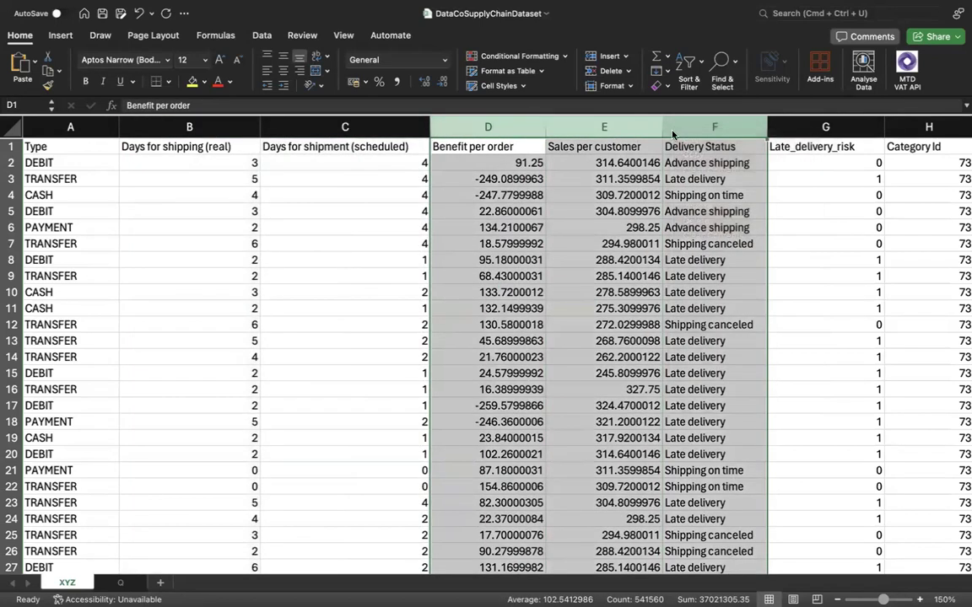
right_click(672, 132)
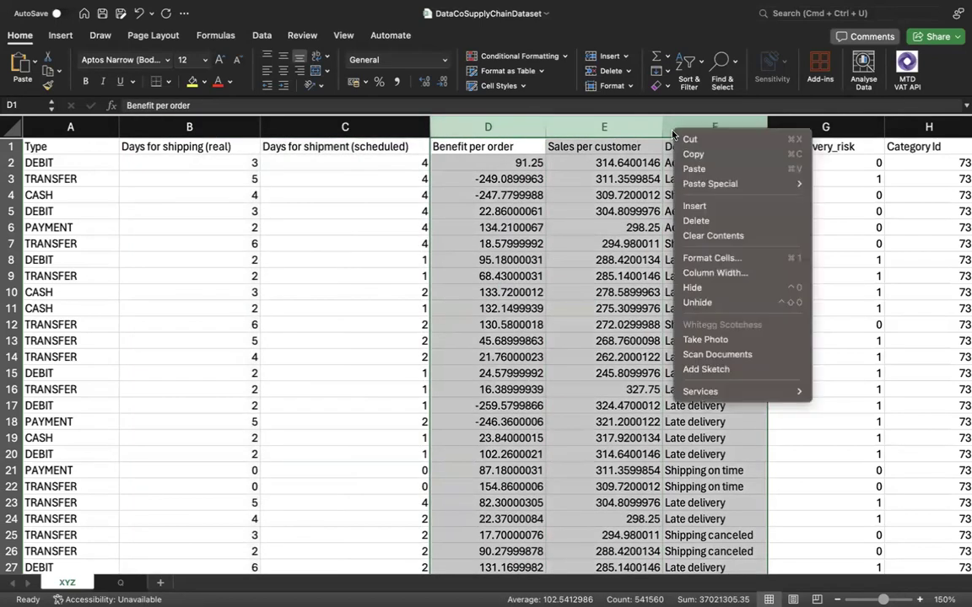
left_click(698, 290)
left_click_drag(208, 127, 471, 129)
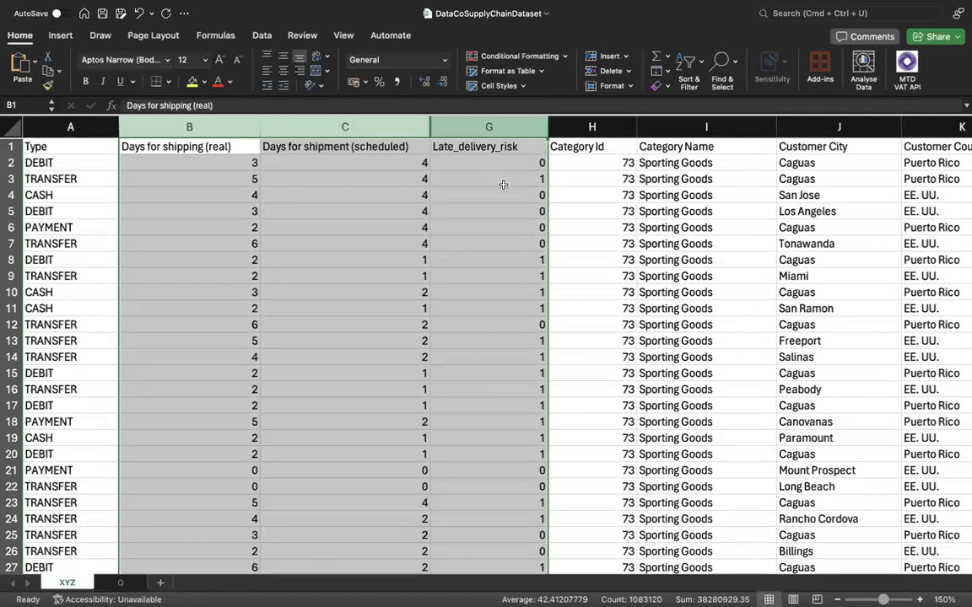
Check the real and scheduled shipping days against the Late_delivery_risk values in rows 7 and 12.
left_click(540, 243)
left_click(537, 261)
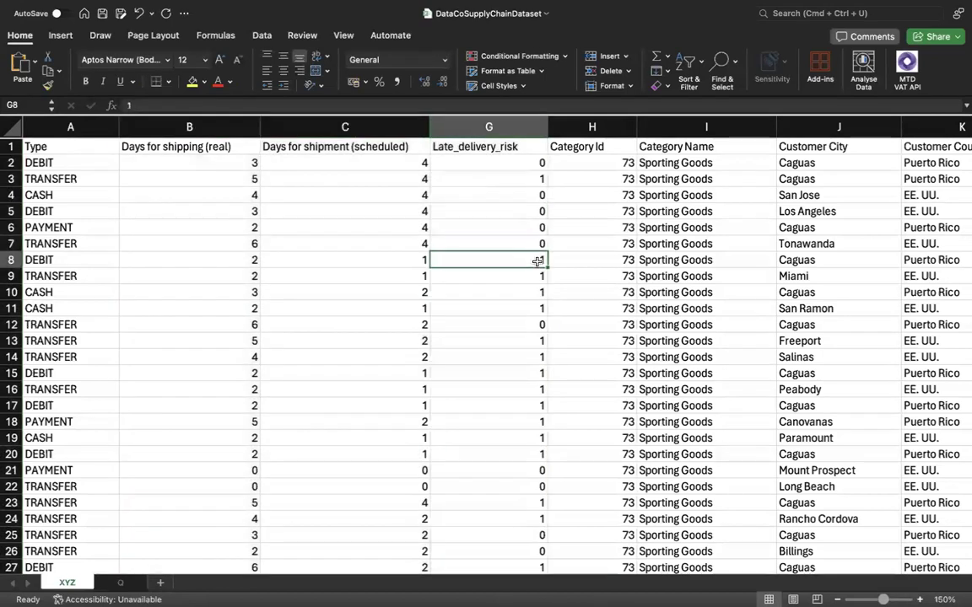
left_click(291, 244)
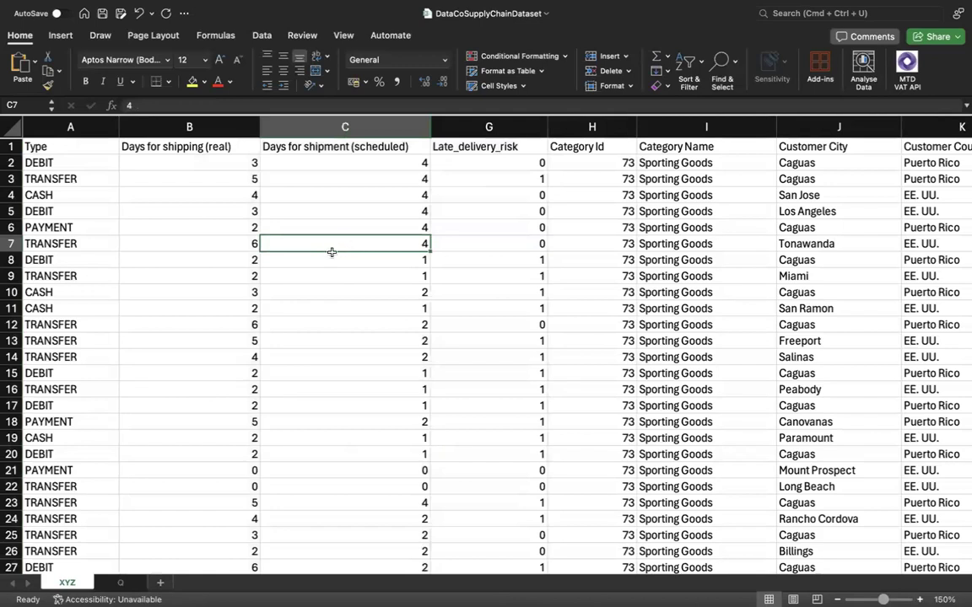
left_click(237, 244)
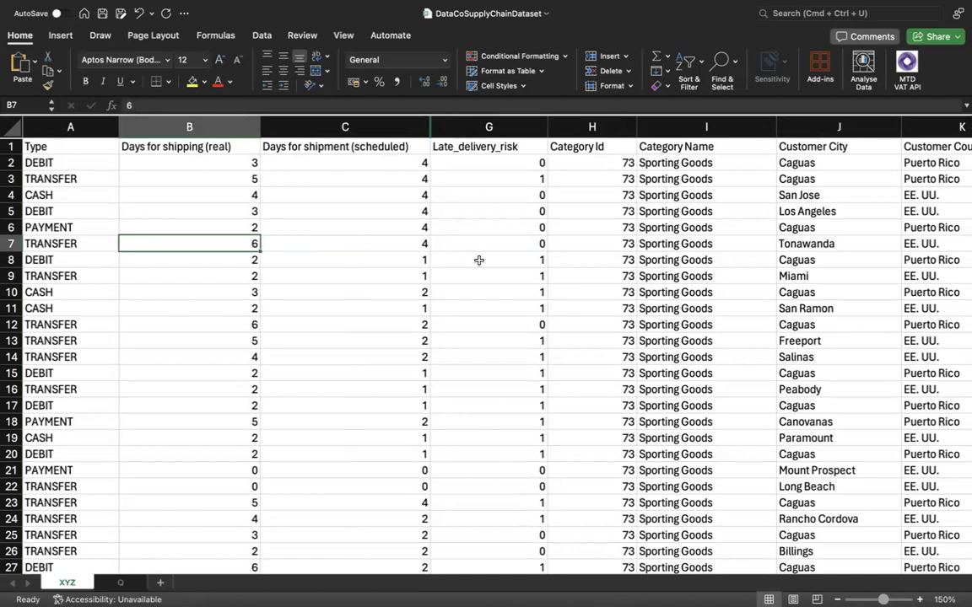
left_click(511, 245)
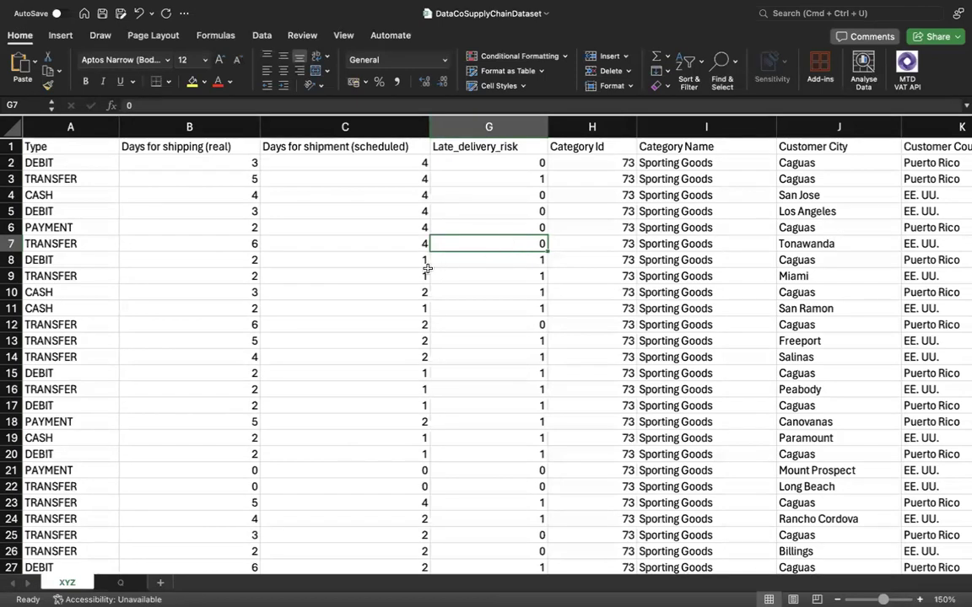
left_click(421, 326)
left_click(236, 327)
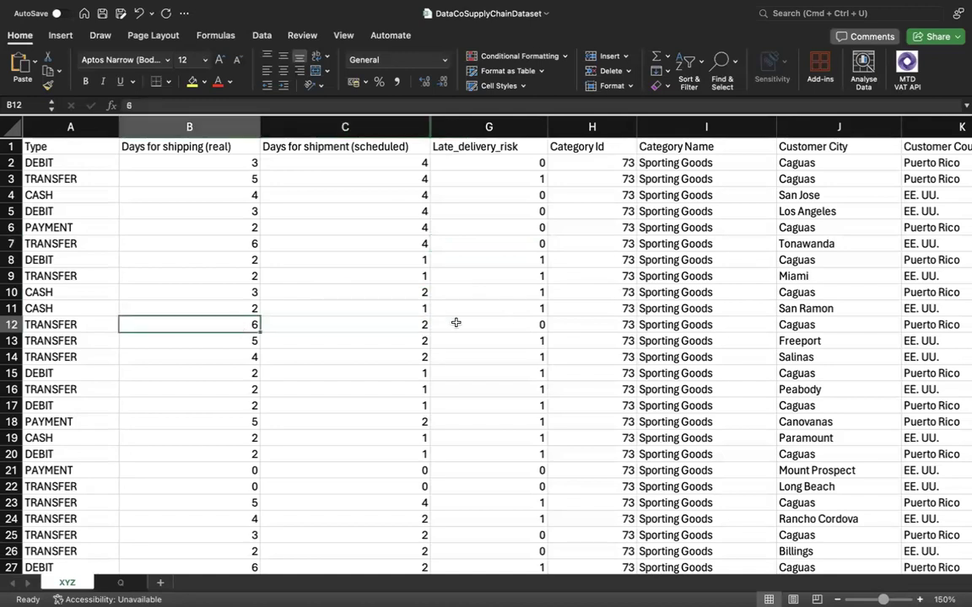
left_click(529, 325)
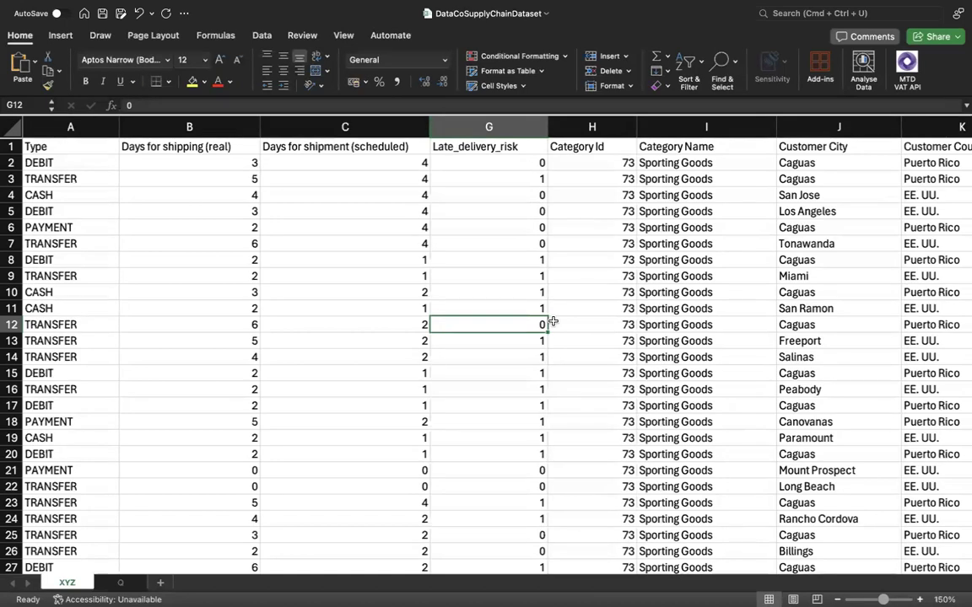
left_click(514, 274)
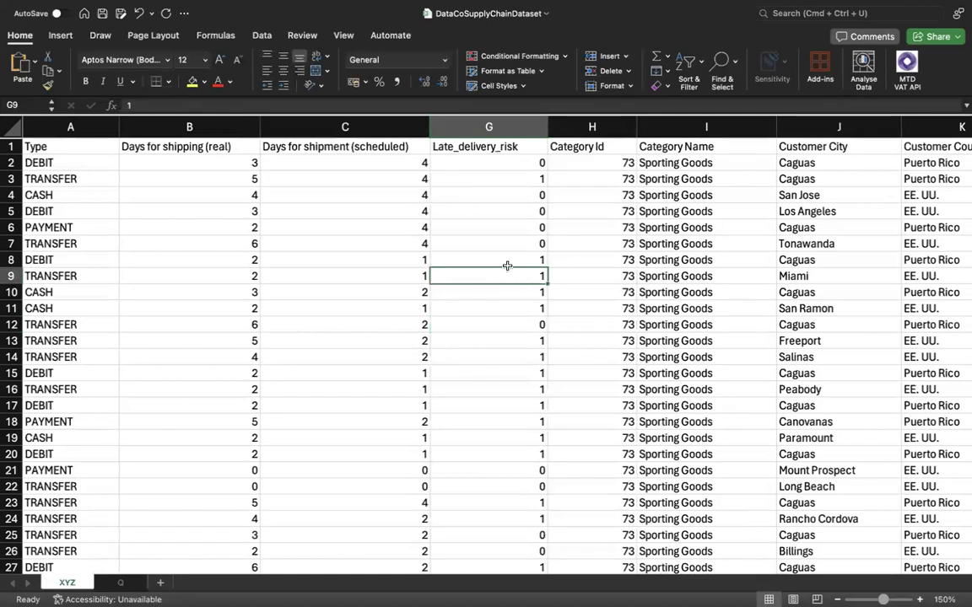
Review the headers of the two shipping-day columns and Late_delivery_risk together with their values in row 2.
left_click(342, 208)
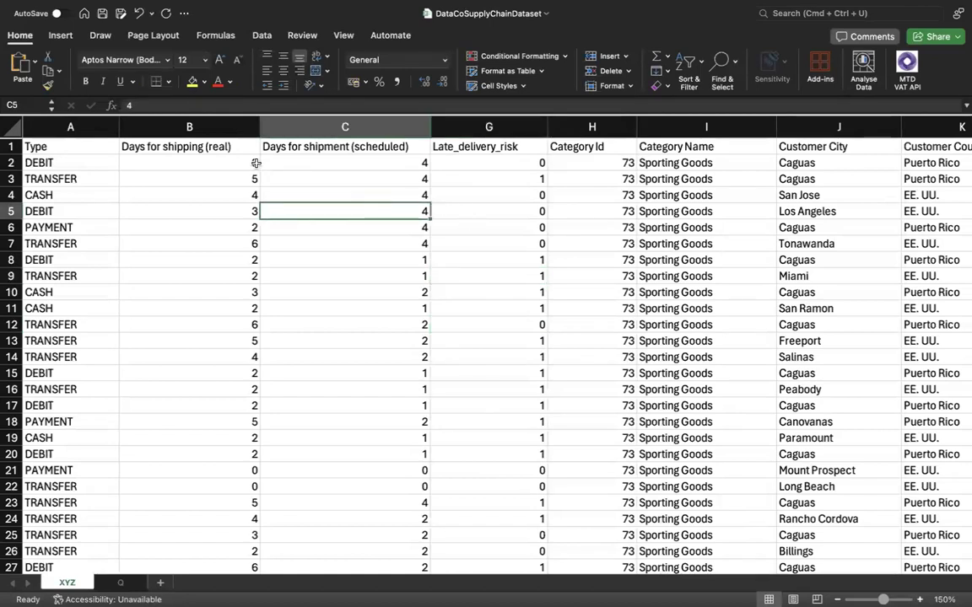
left_click(475, 146)
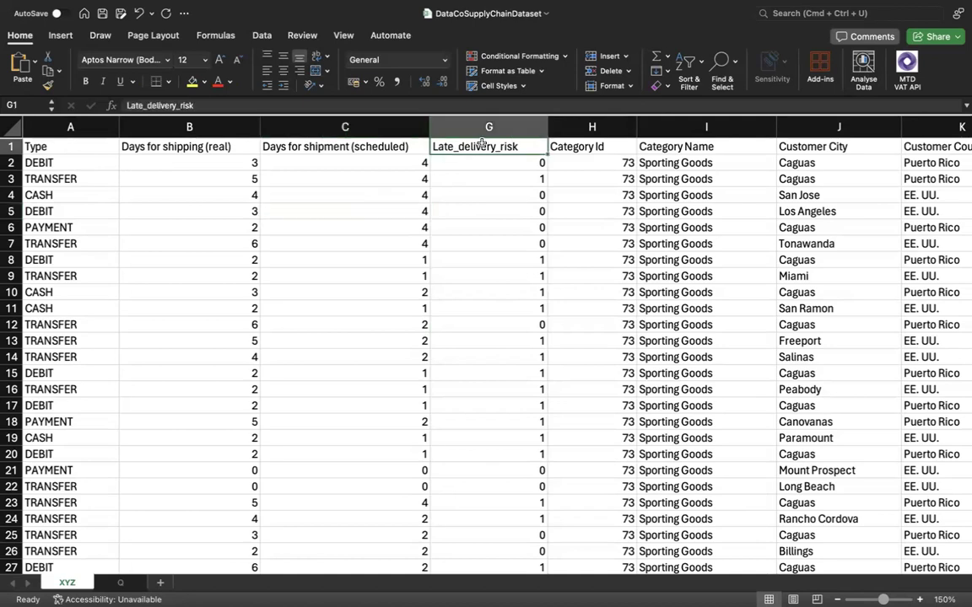
left_click(367, 148)
left_click(236, 147)
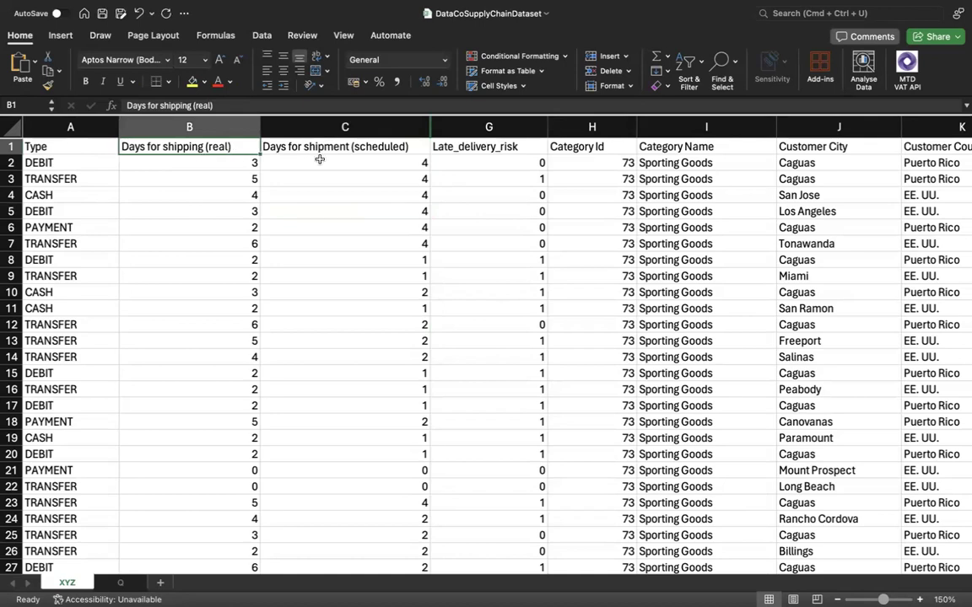
left_click(289, 149)
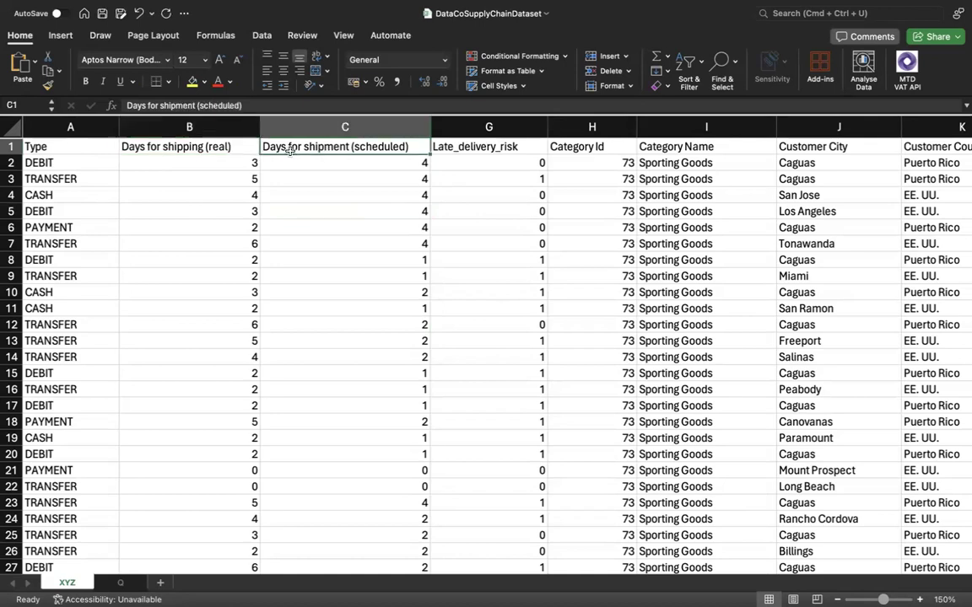
left_click(376, 164)
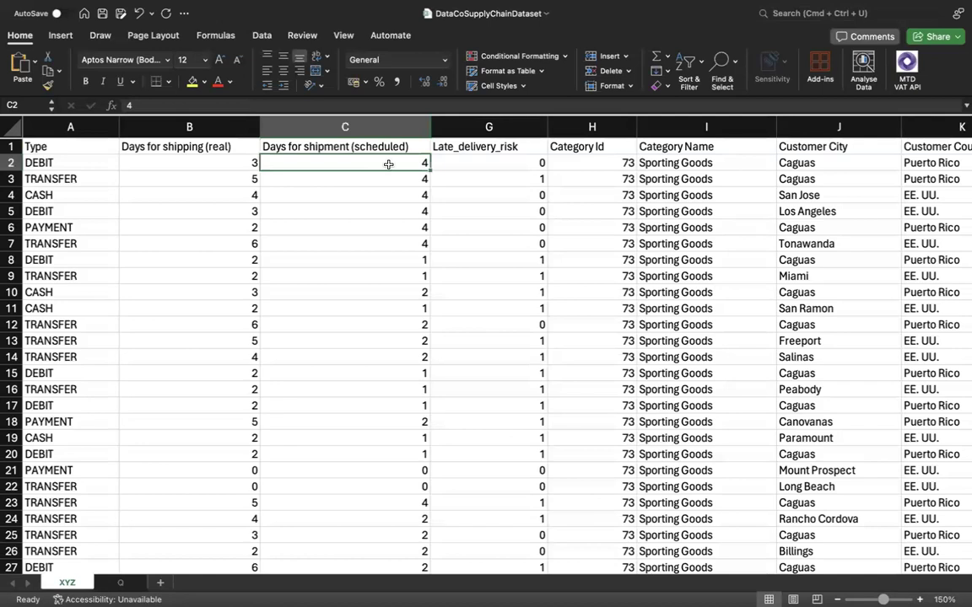
left_click(228, 163)
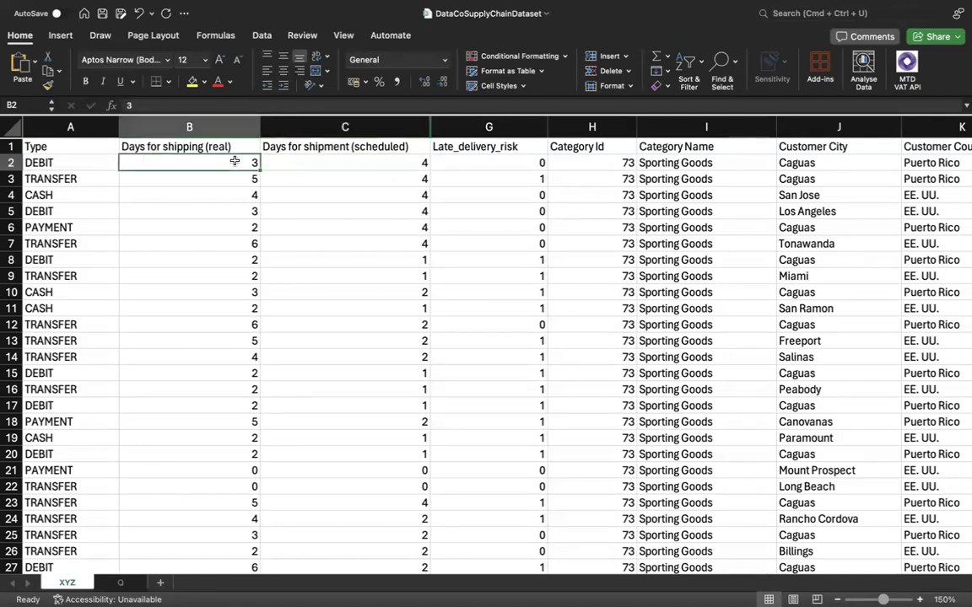
left_click(476, 148)
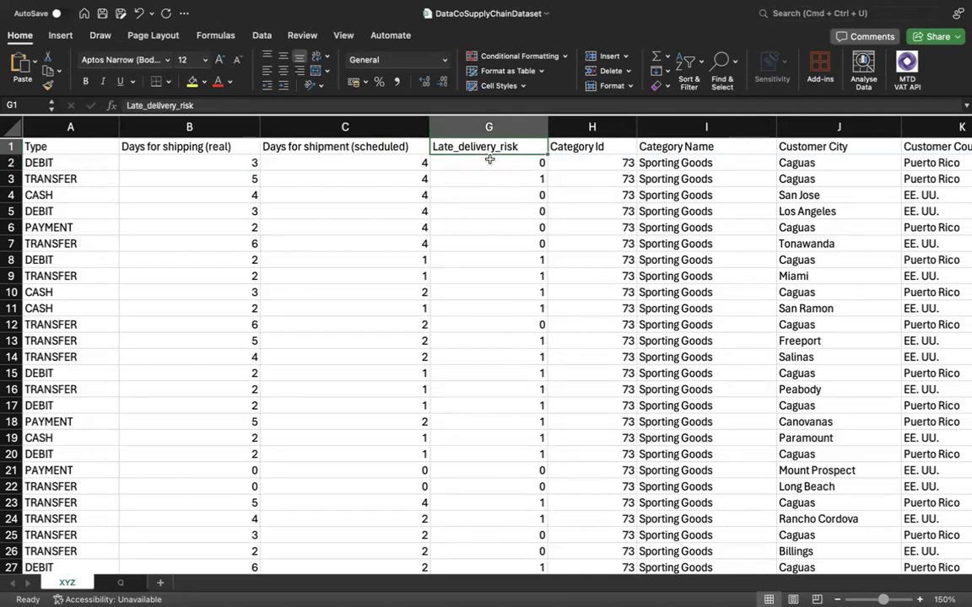
left_click(490, 163)
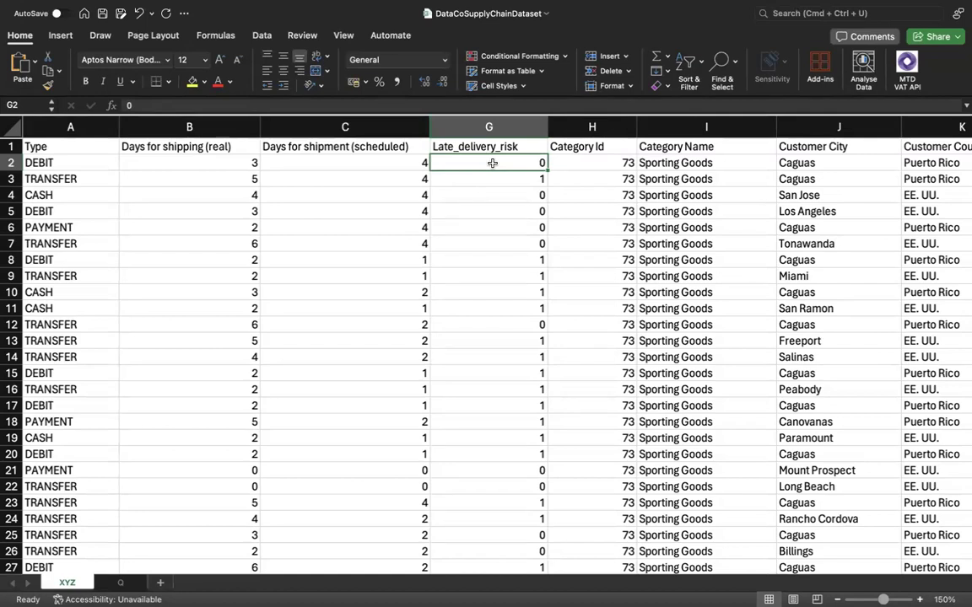
Look through the remaining dataset columns, from Category Id across to Shipping Mode.
key("Right")
key("Right")
key("Right")
key("Right")
key("Right")
key("Right")
key("Right")
key("Right")
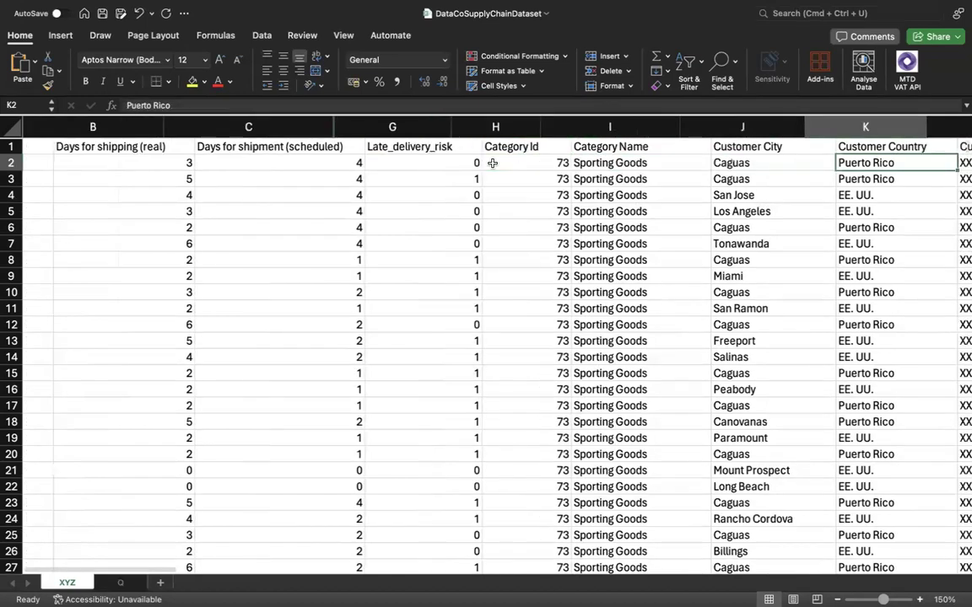
key("Right")
key("Right")
key("Right")
key("Right")
key("Right")
key("Right")
key("Right")
key("Right")
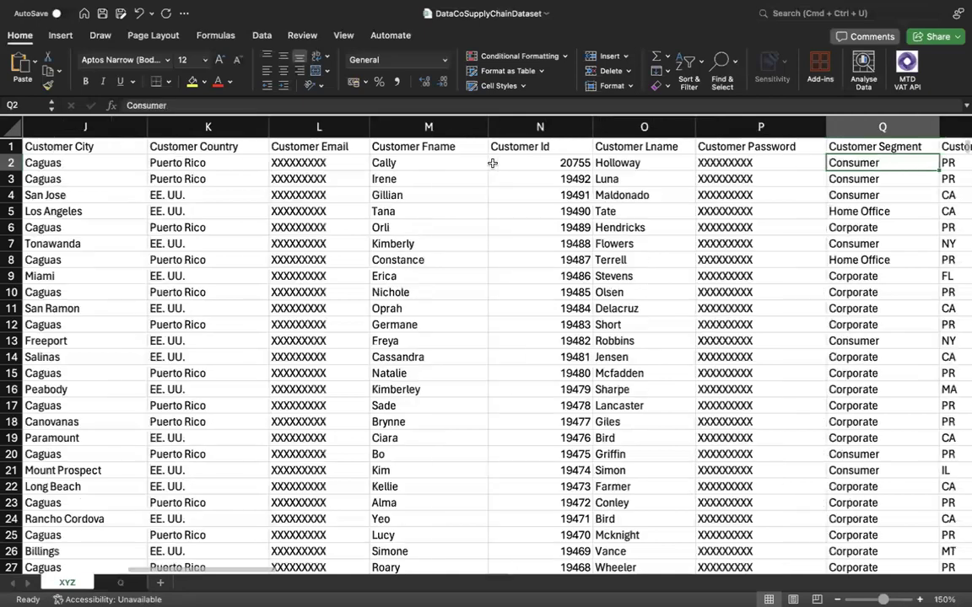
key("Right")
key("Right")
key("Right")
key("Right")
key("Right")
key("Right")
key("Right")
key("Right")
key("Right")
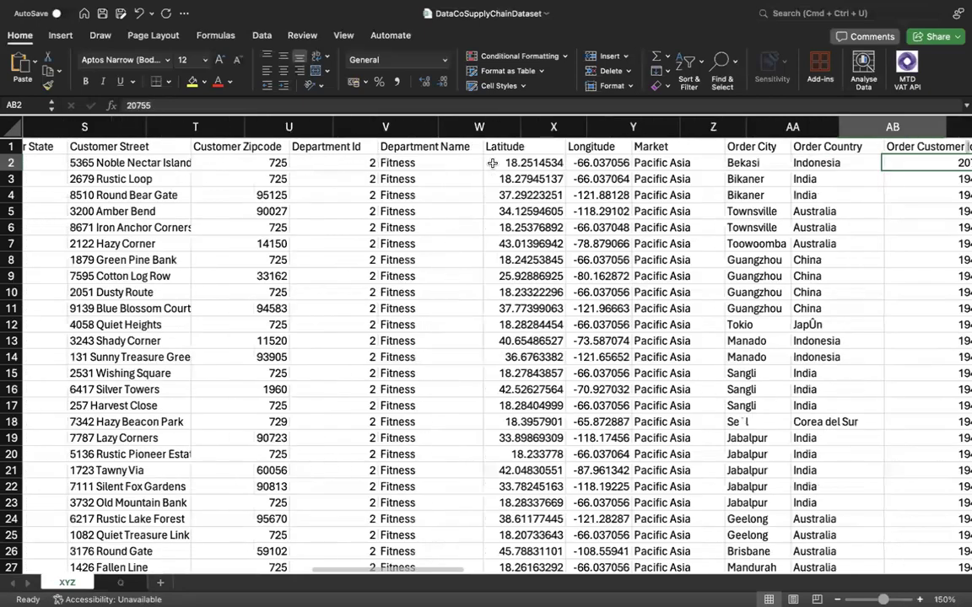
key("Right")
key("Right")
key("Right")
key("Right")
key("Right")
key("Right")
key("Right")
key("Right")
key("Right")
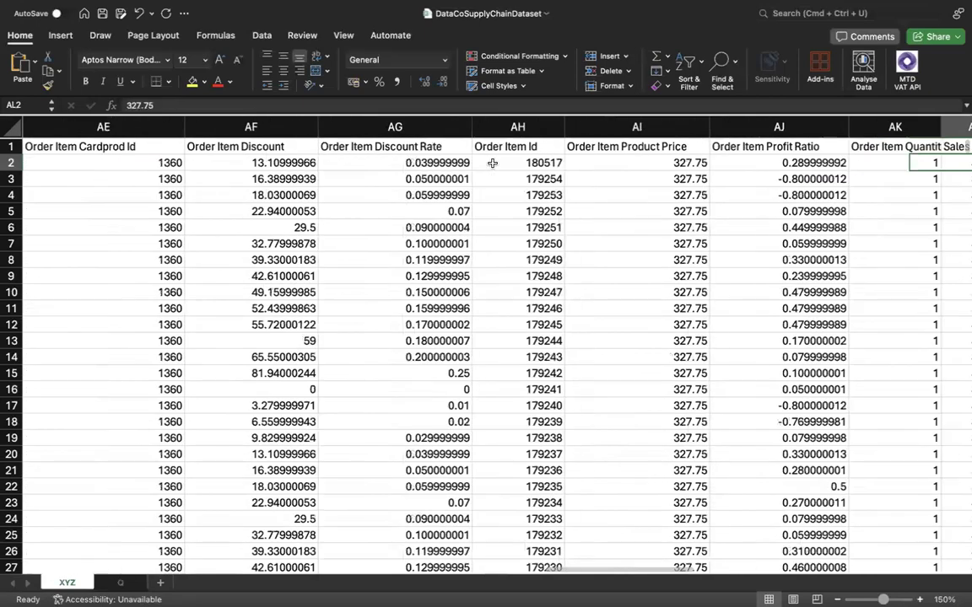
key("Right")
key("Right")
key("Right")
key("Right")
key("Right")
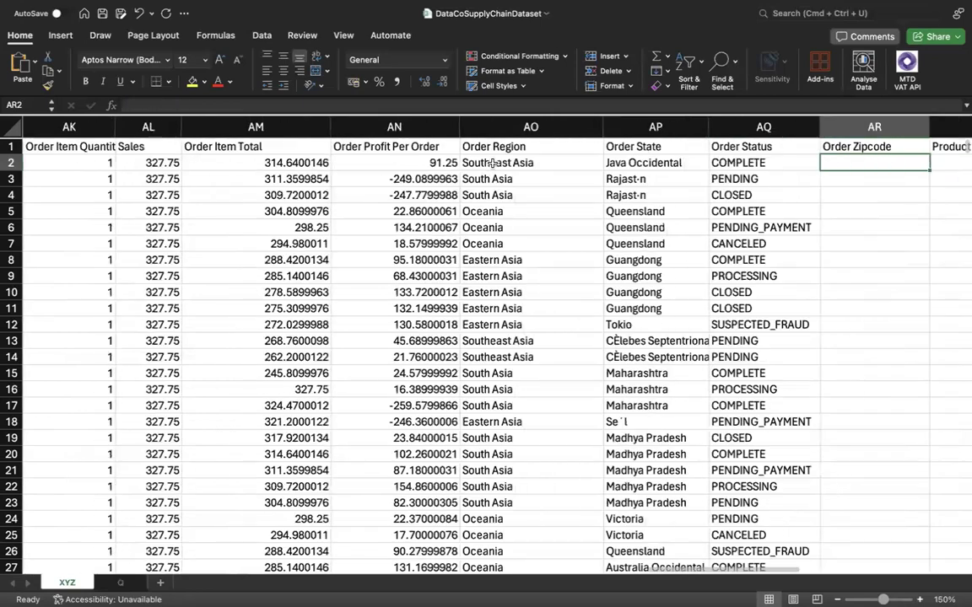
key("Right")
key("Right")
key("Right")
key("Right")
key("Right")
key("Right")
key("Right")
key("Right")
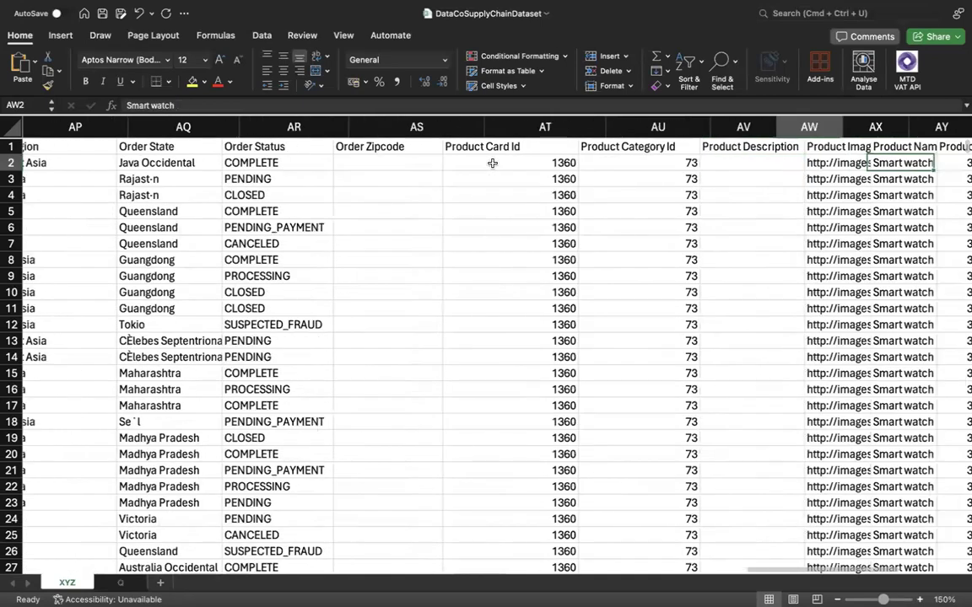
Review the columns in reverse order from Shipping Mode back to the Type column.
key("Left")
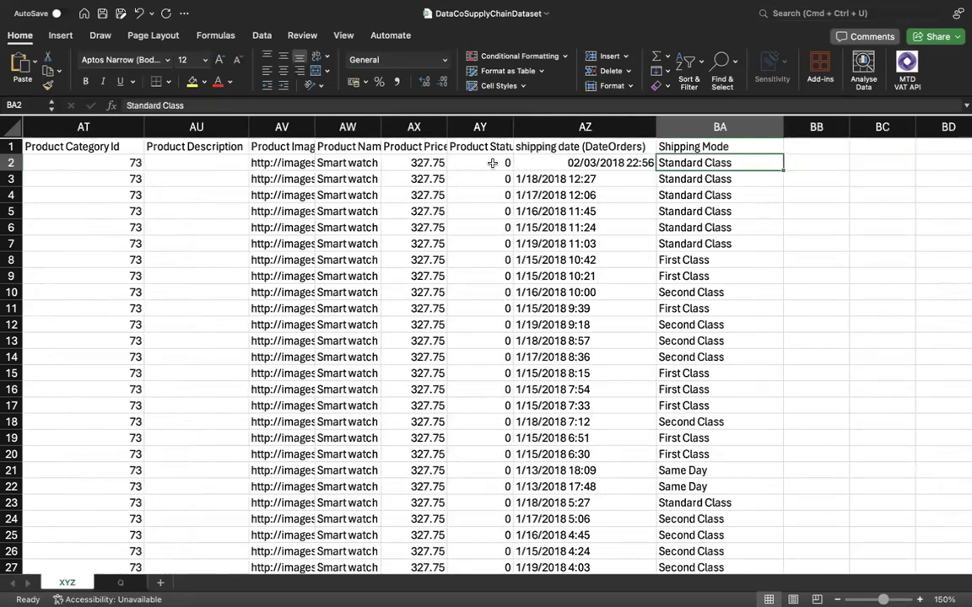
key("Left")
key("Left")
key("Left")
key("Left")
key("Left")
key("Left")
key("Left")
key("Left")
key("Left")
key("Left")
key("Left")
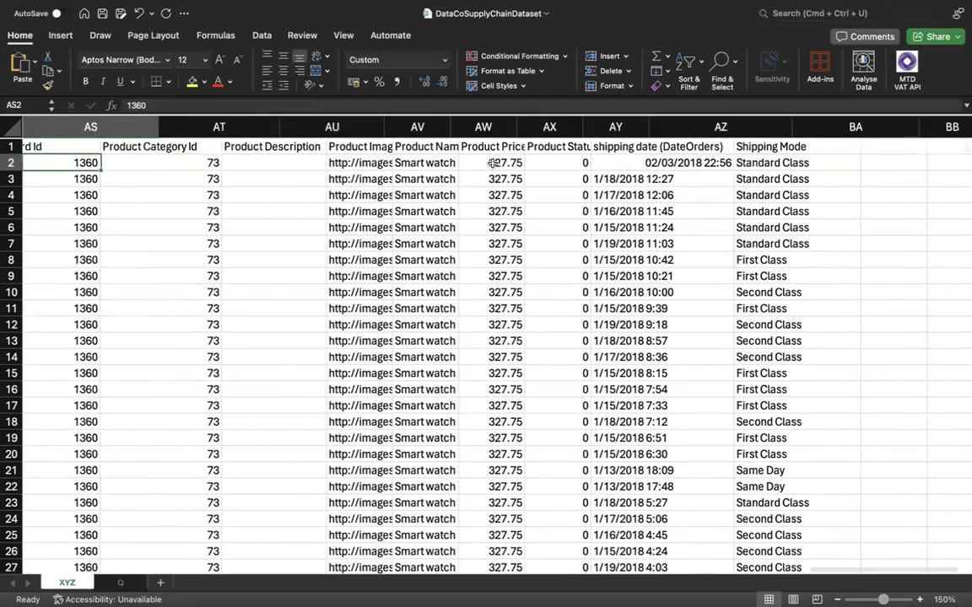
key("Left")
key("Left")
key("Left")
key("Left")
key("Left")
key("Left")
key("Left")
key("Left")
key("Left")
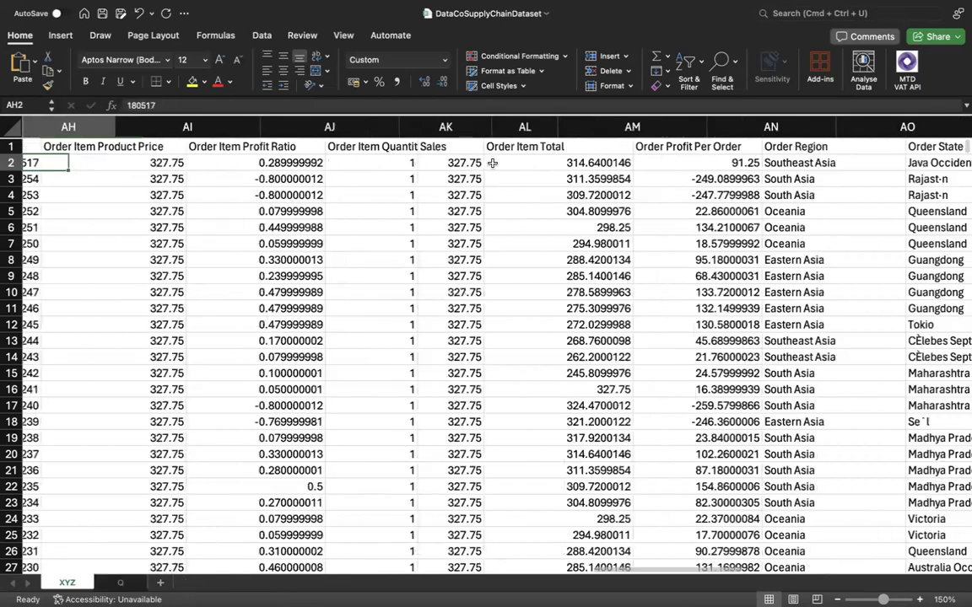
key("Left")
key("Left")
key("Left")
key("Left")
key("Left")
key("Left")
key("Left")
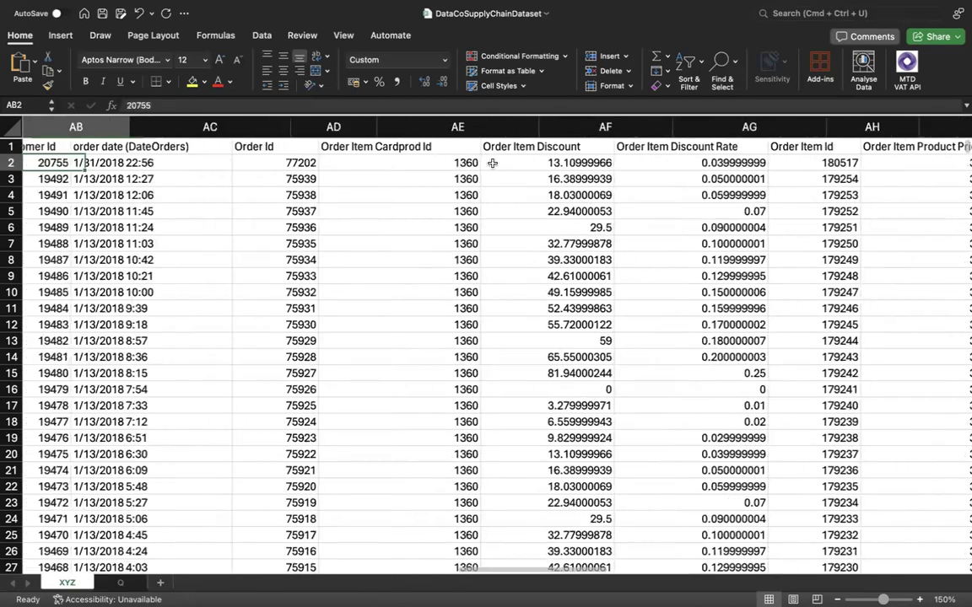
key("Left")
key("Left")
key("Left")
key("Left")
key("Left")
key("Left")
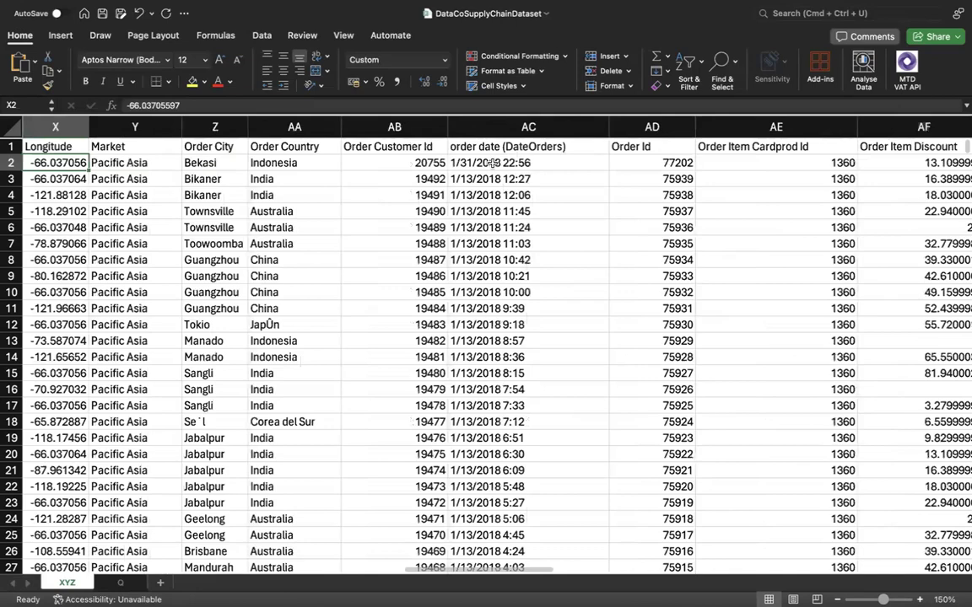
key("Left")
key("Left")
key("Left")
key("Left")
key("Left")
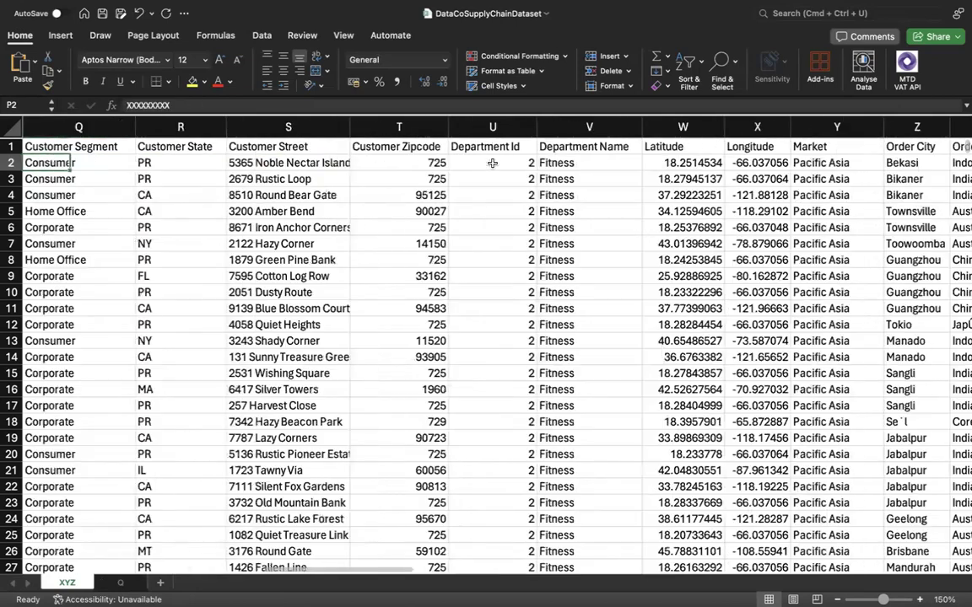
key("Left")
key("Left")
key("Left")
key("Left")
key("Left")
key("Left")
key("Left")
key("Left")
key("Left")
key("Left")
key("Left")
key("Left")
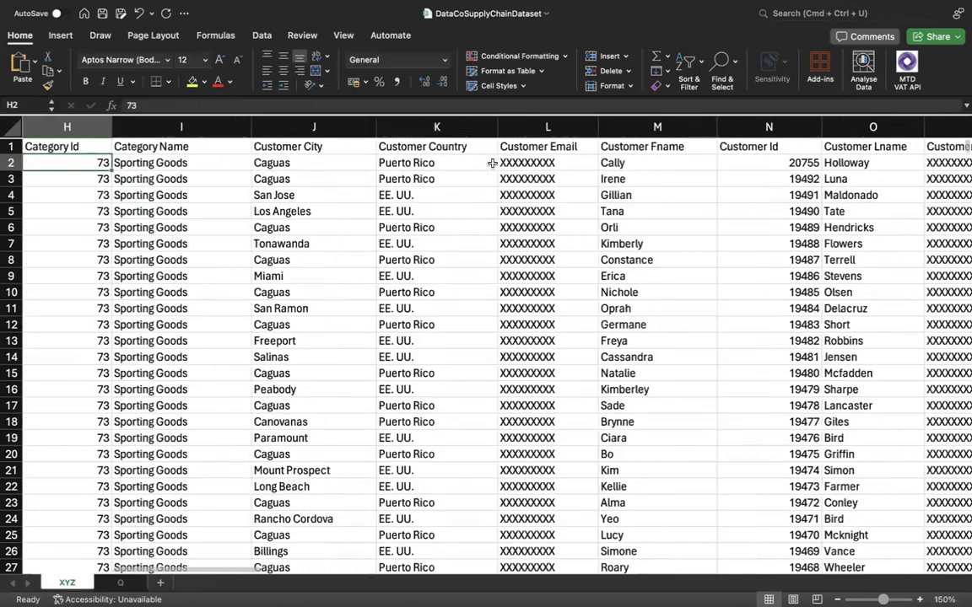
key("Left")
key("Left")
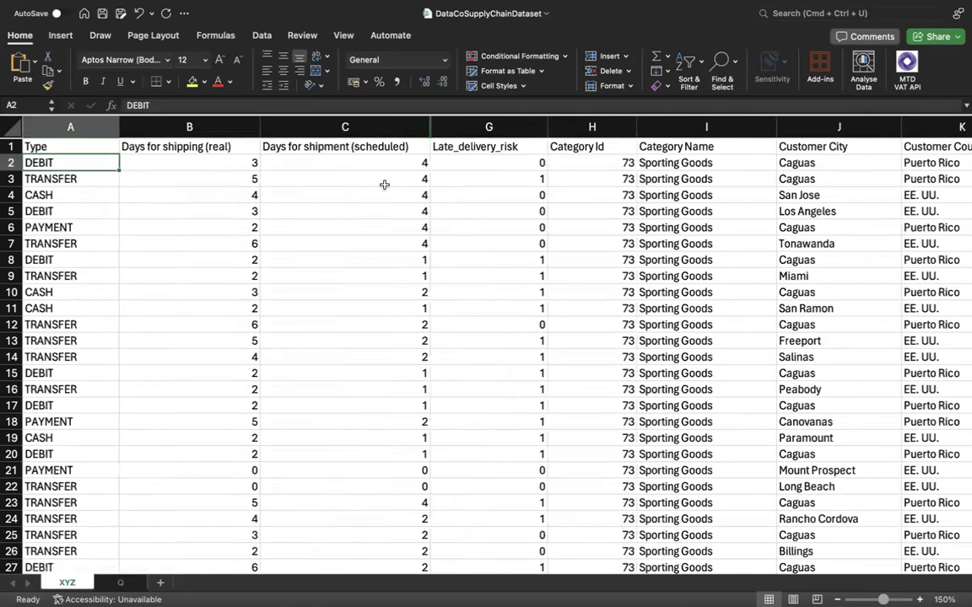
Compare the real and scheduled shipping days with the Late_delivery_risk values in rows 2 and 3.
left_click(496, 174)
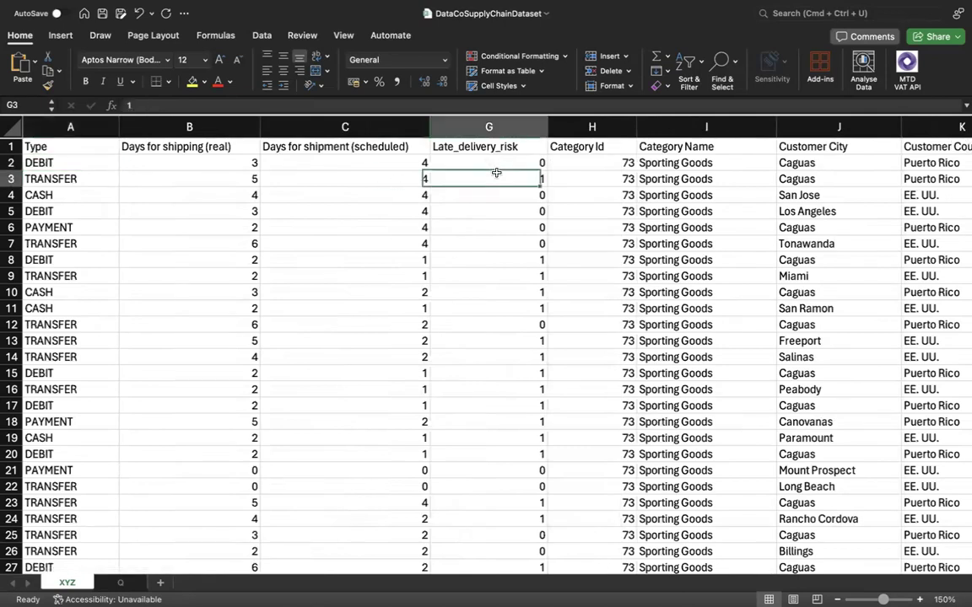
left_click(384, 173)
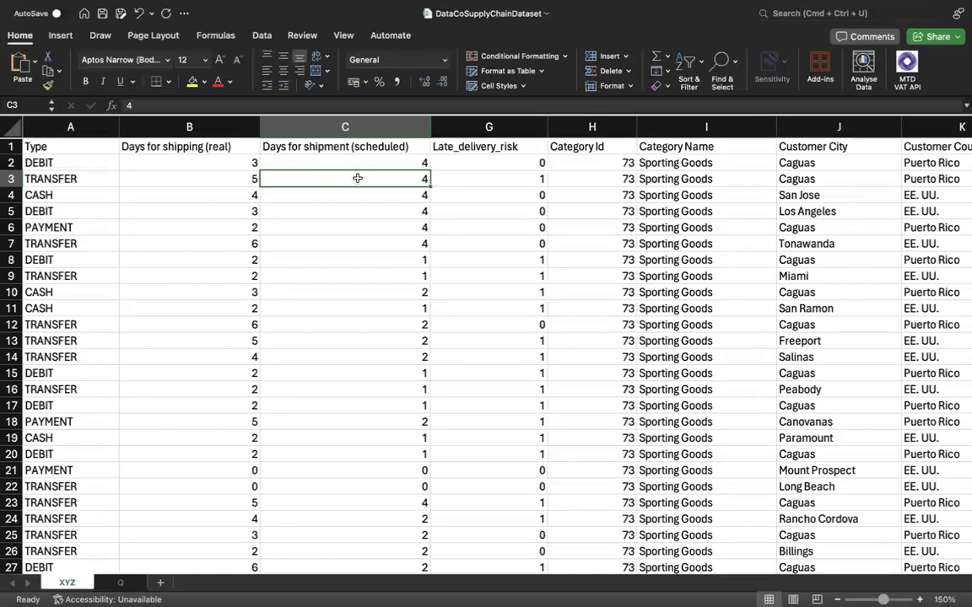
left_click(232, 178)
left_click(494, 177)
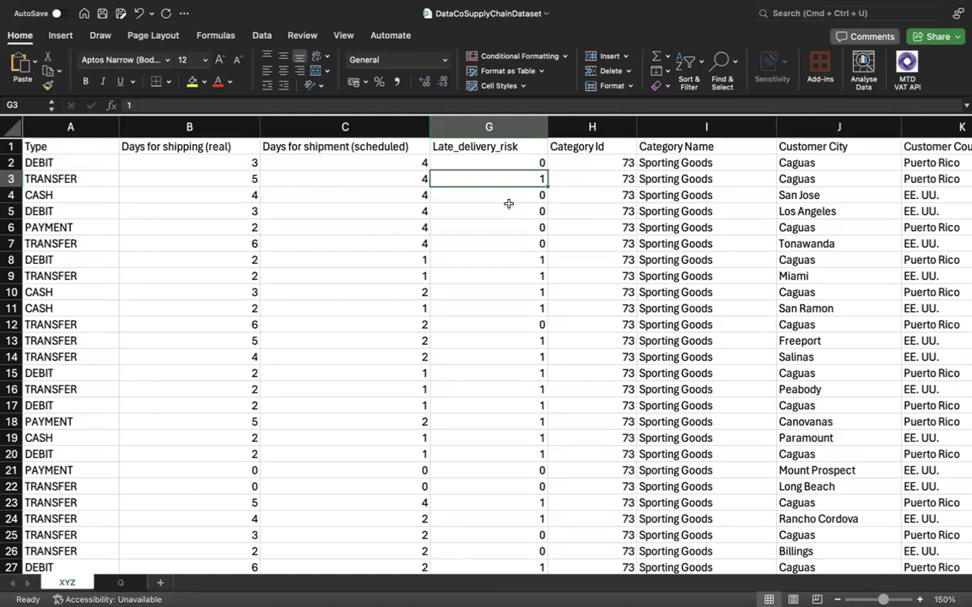
left_click(517, 161)
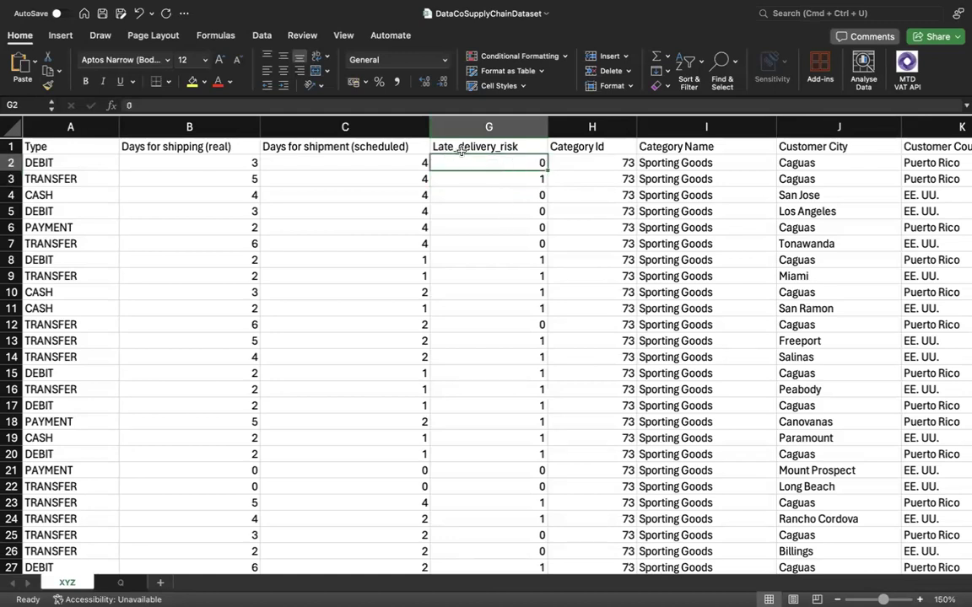
left_click(514, 179)
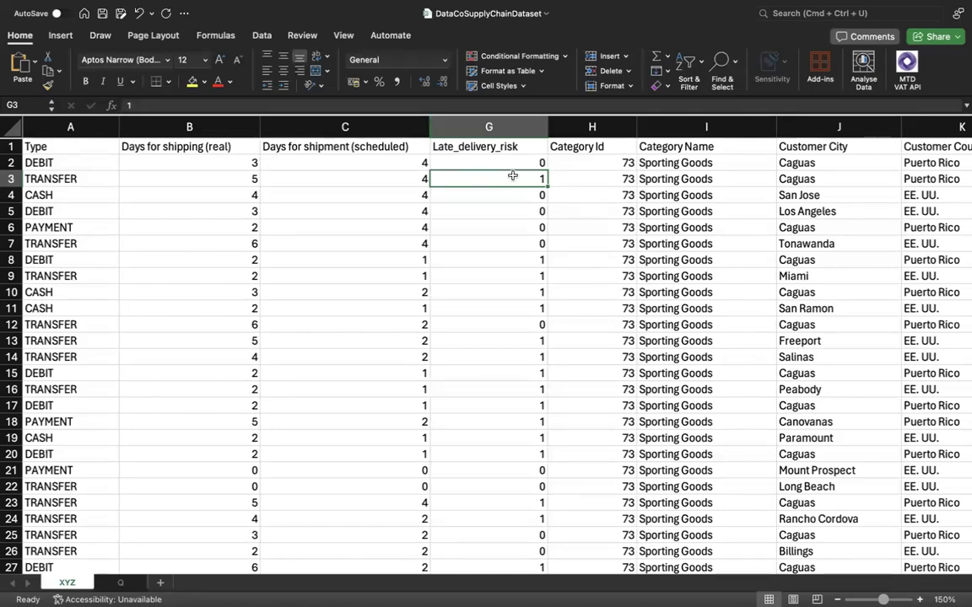
left_click(314, 164)
left_click(224, 166)
left_click(304, 165)
left_click(235, 175)
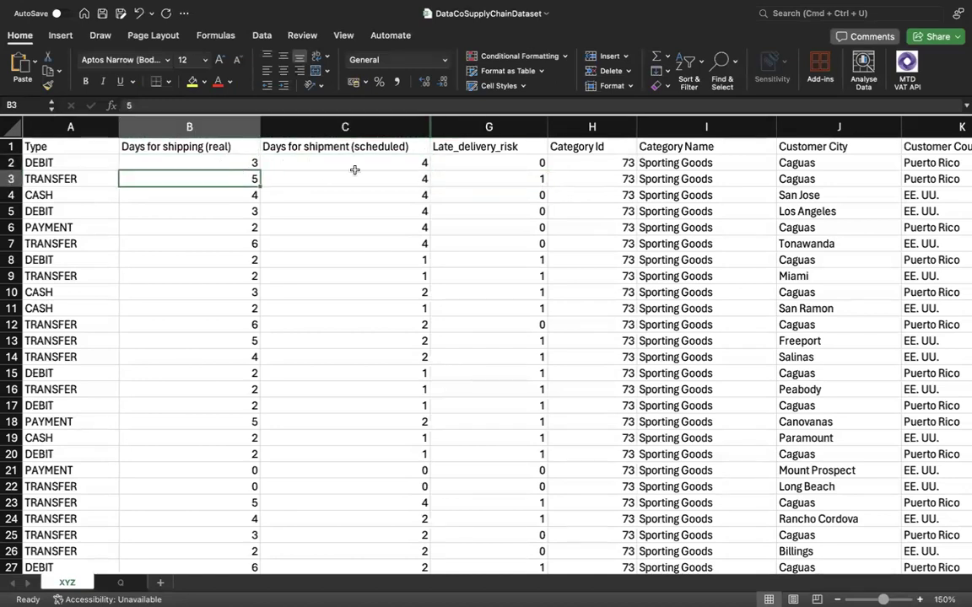
Compare the real and scheduled shipping-day columns as a whole with the Late_delivery_risk column.
left_click(469, 157)
left_click_drag(241, 127, 353, 131)
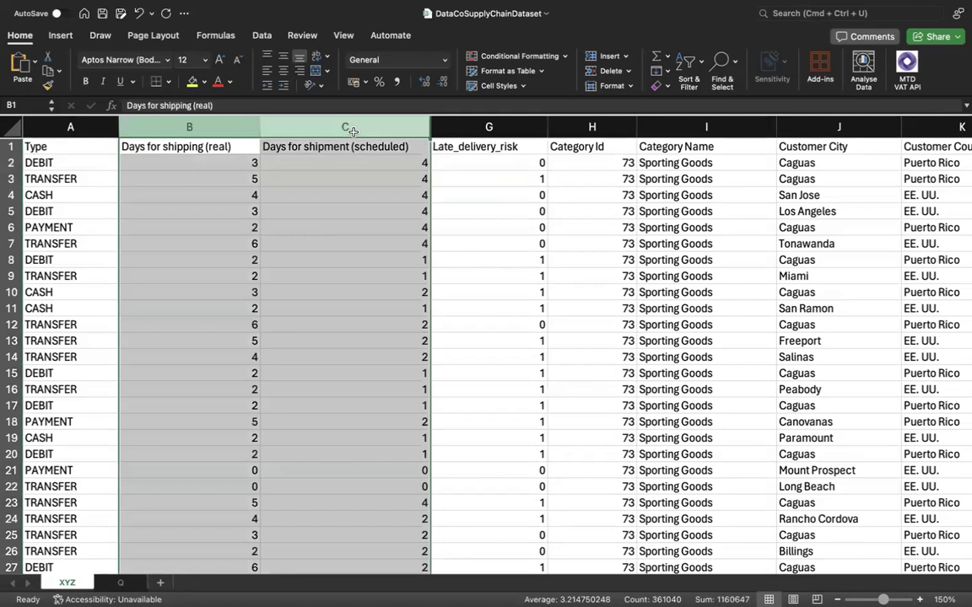
left_click(477, 125)
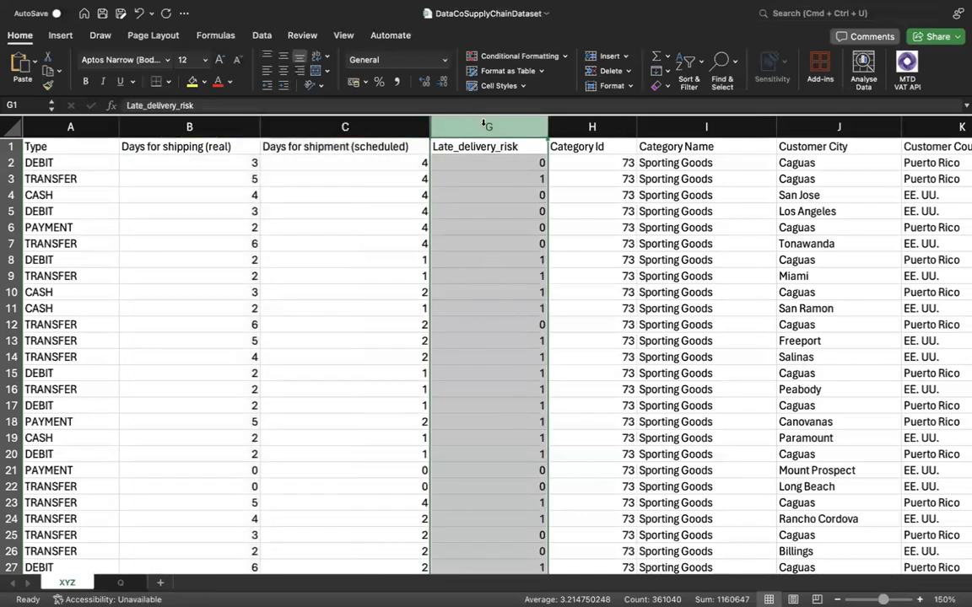
left_click(401, 127)
left_click(489, 125)
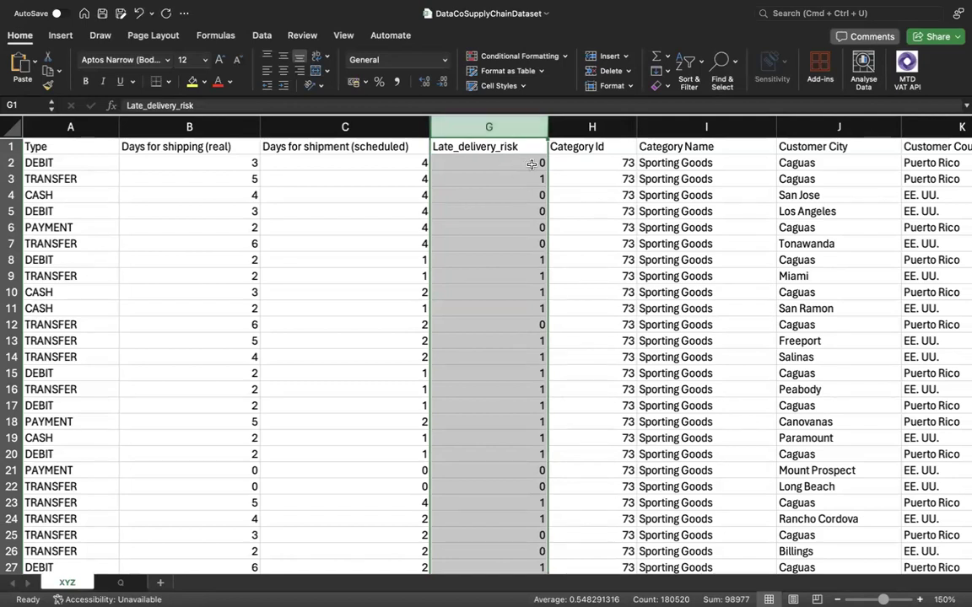
Examine the two different Late_delivery_risk values in cells G2 and G3.
left_click(531, 164)
left_click(529, 179)
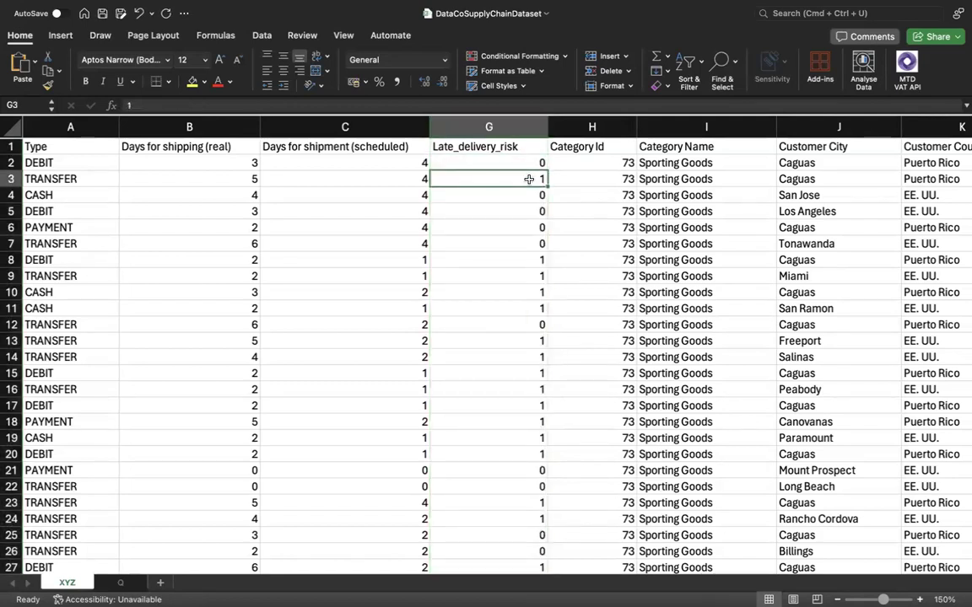
left_click(530, 164)
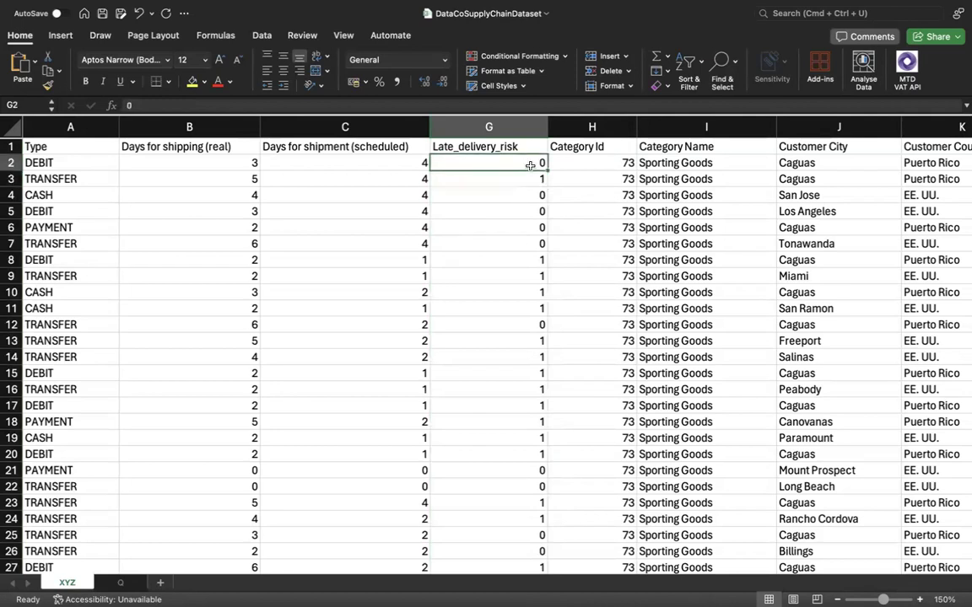
left_click(527, 179)
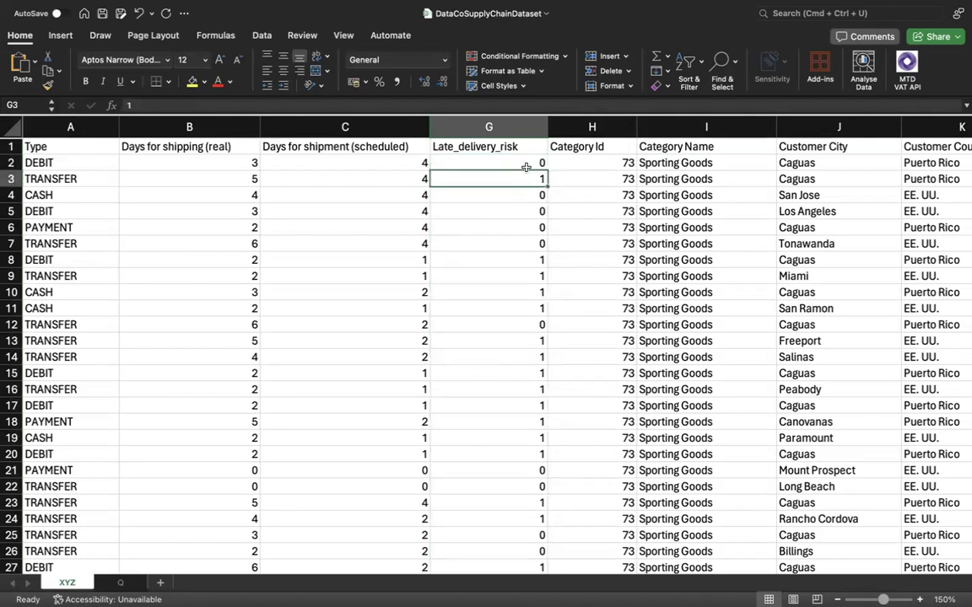
left_click(525, 166)
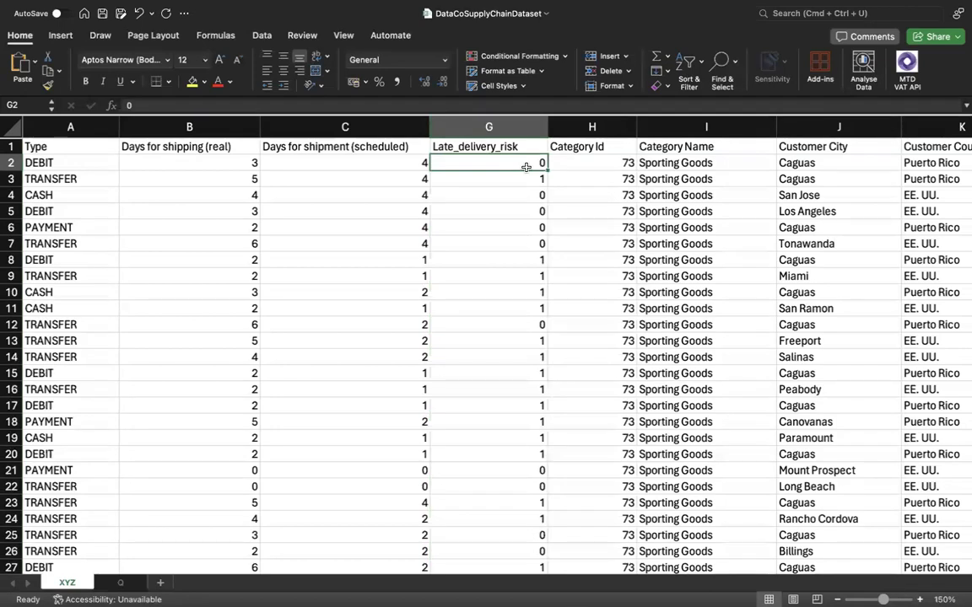
Review the Type column alongside the Late_delivery_risk values in G2:G3.
left_click(71, 159)
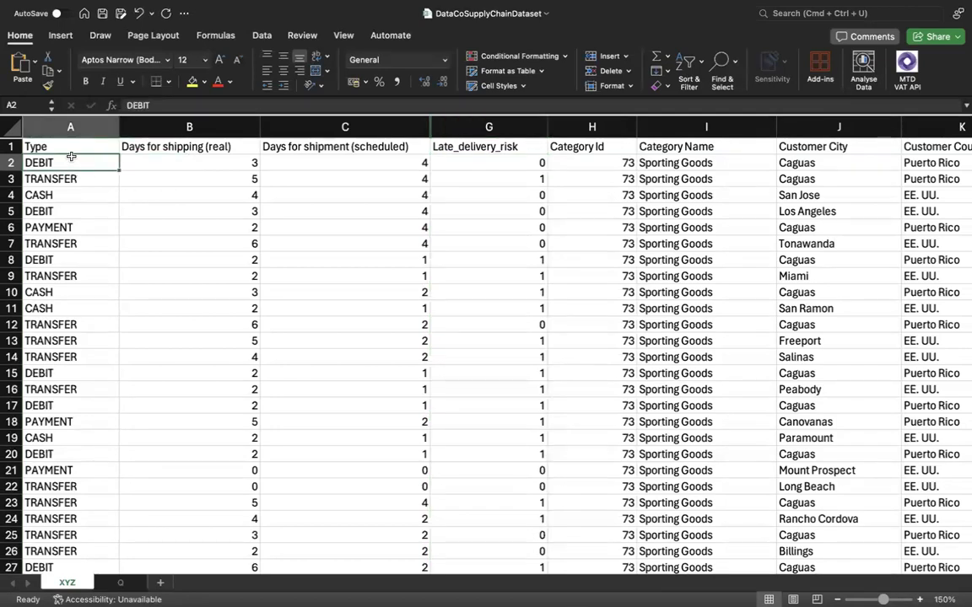
left_click(66, 125)
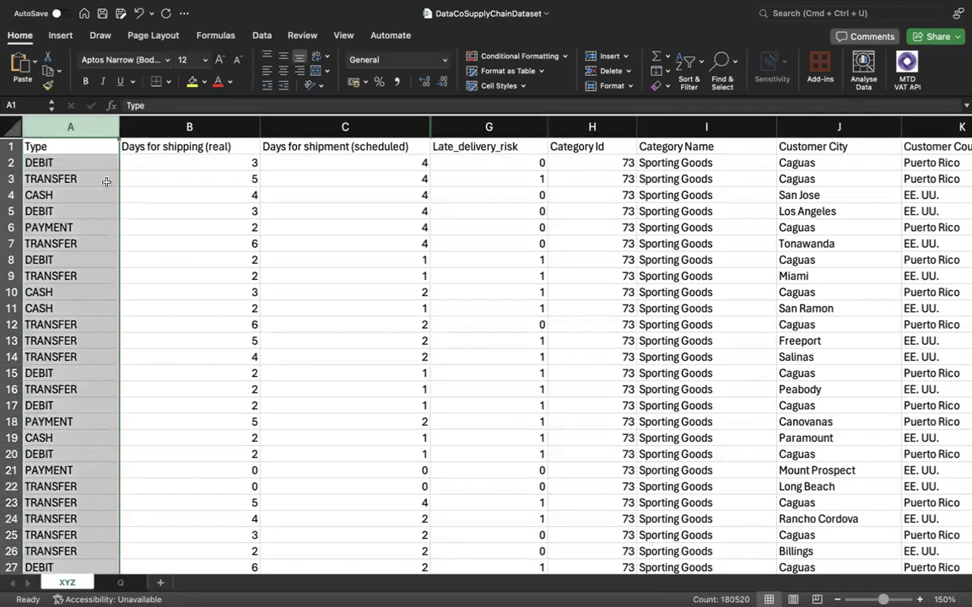
left_click_drag(531, 162, 534, 181)
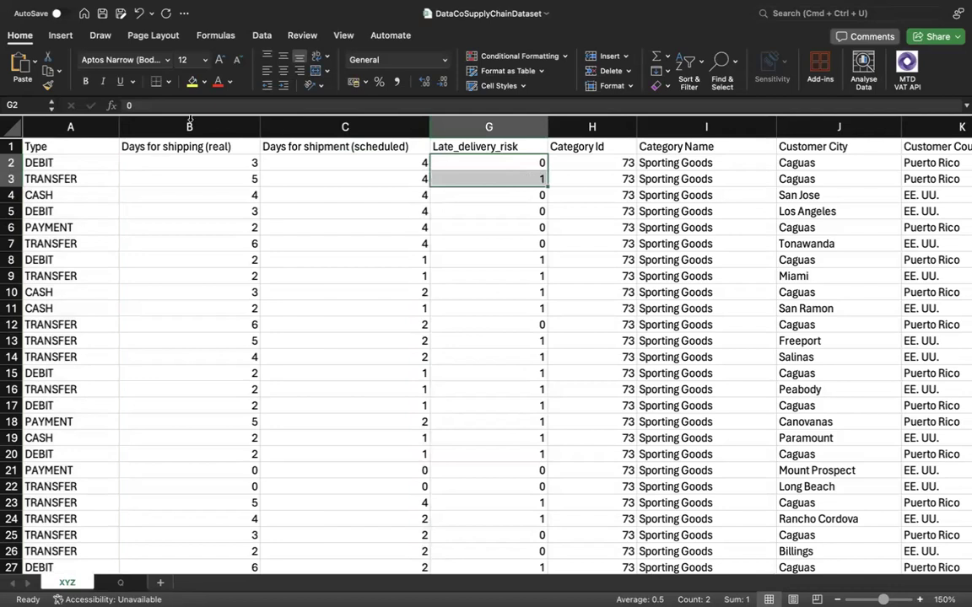
Check the repeated DEBIT entries in rows 2, 5, 8 and 15, and review the whole Type column.
left_click(57, 162)
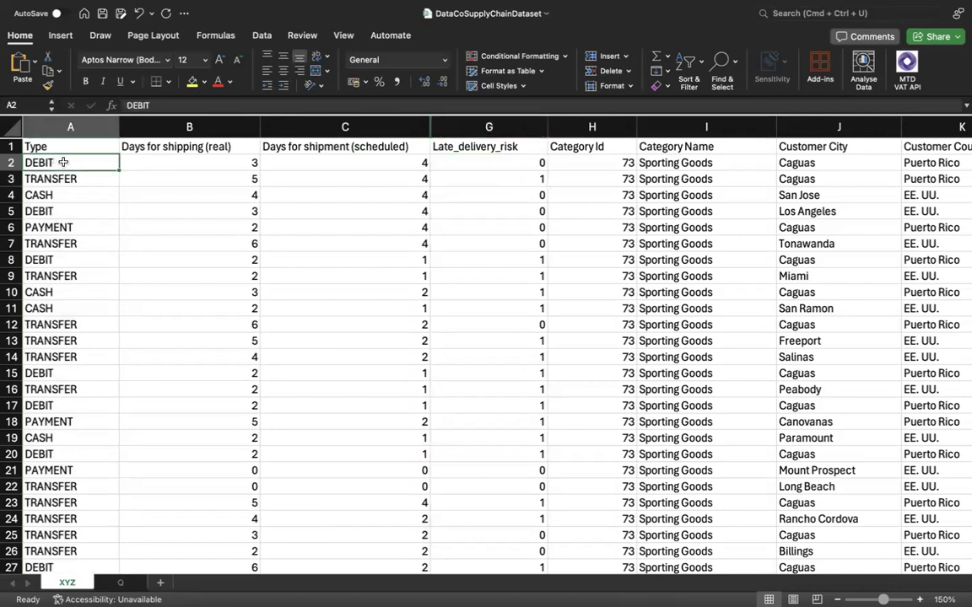
left_click(59, 211)
left_click(57, 262)
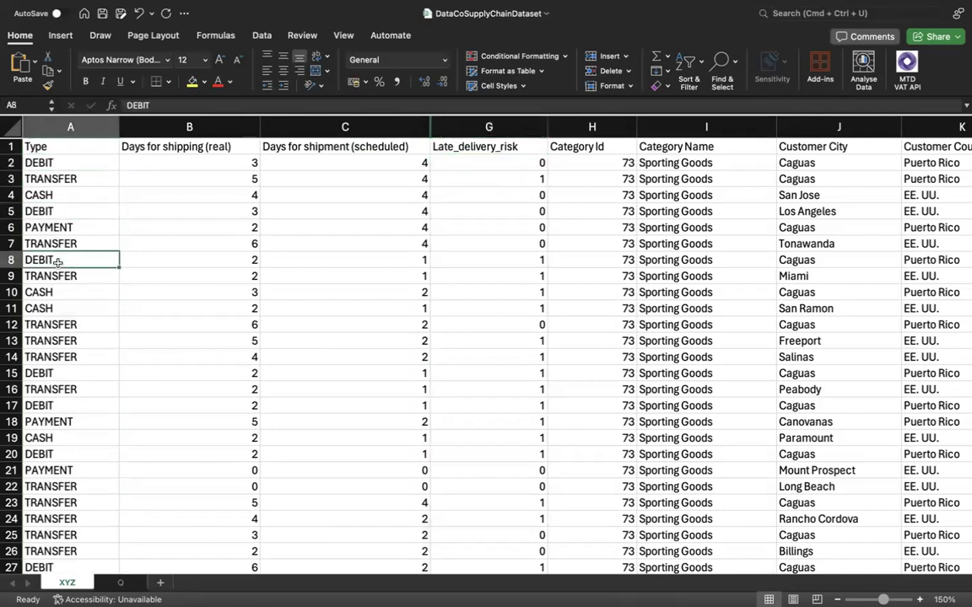
left_click(49, 373)
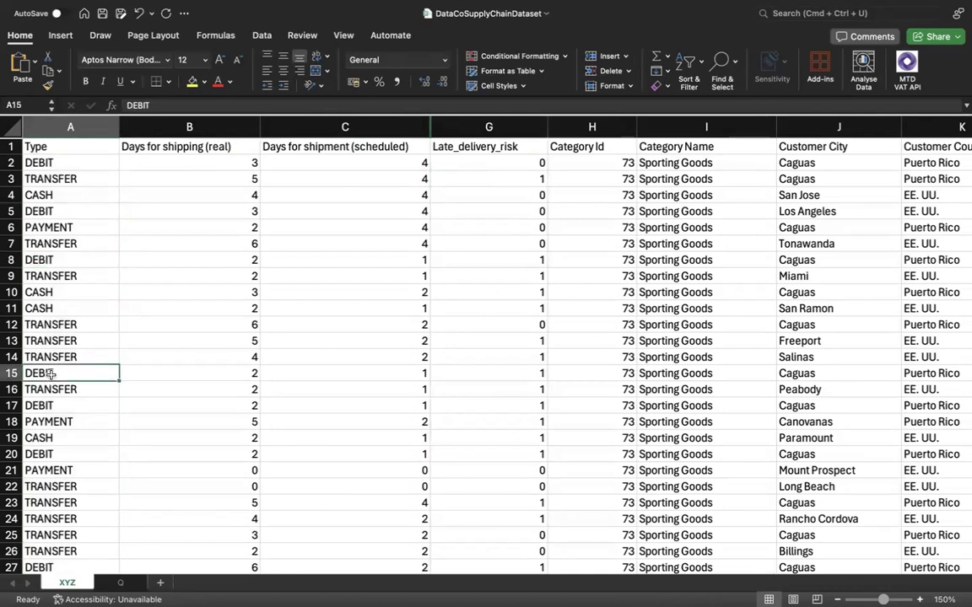
left_click(83, 127)
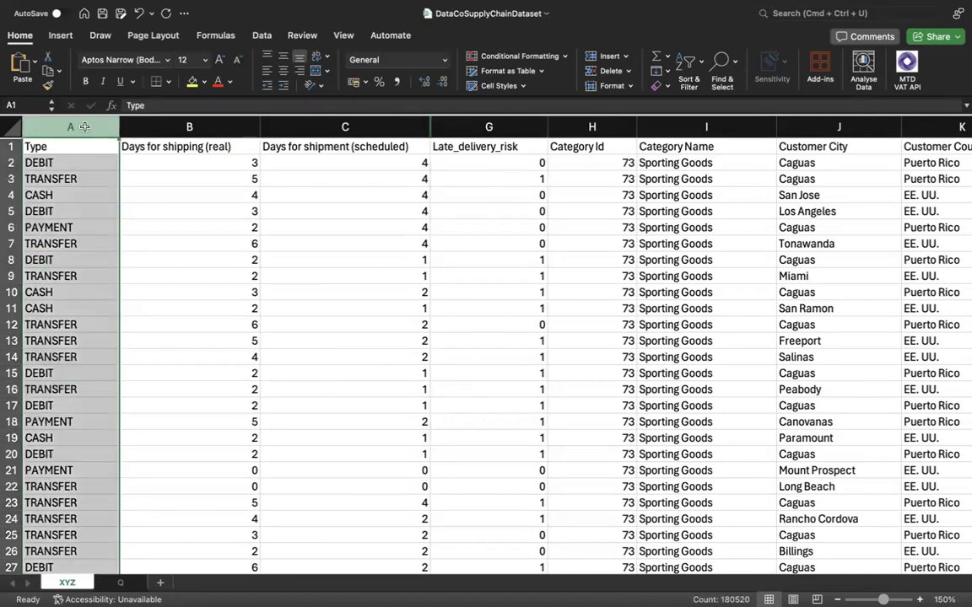
Go through the distinct payment types DEBIT, TRANSFER, CASH and PAYMENT in the first rows of the Type column.
left_click(64, 166)
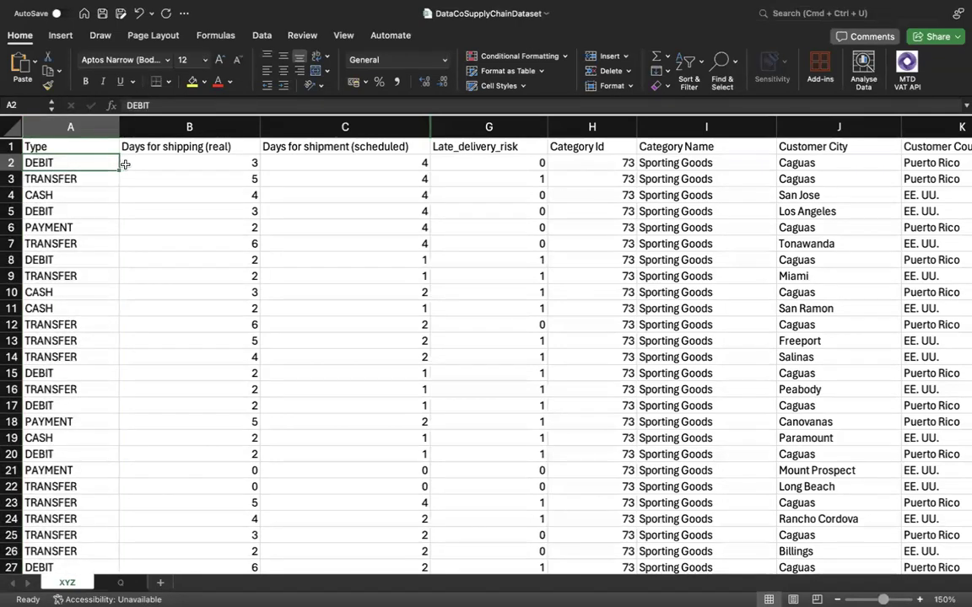
left_click(80, 184)
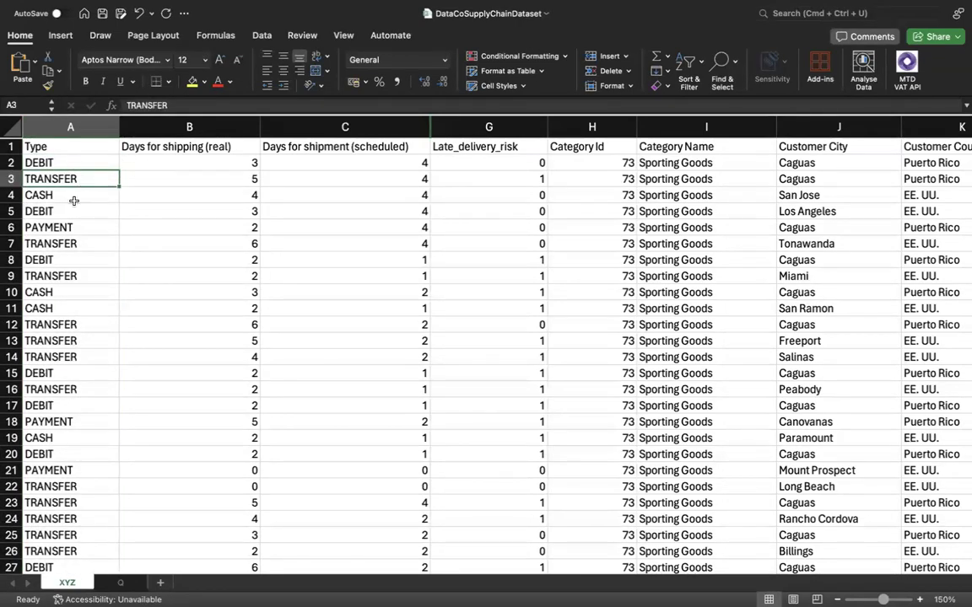
left_click(53, 198)
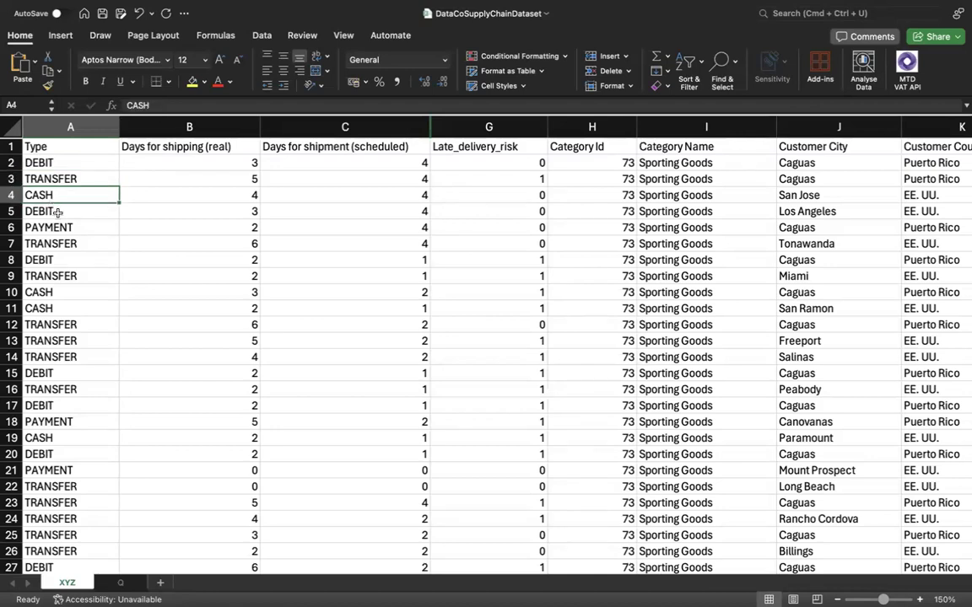
left_click(61, 227)
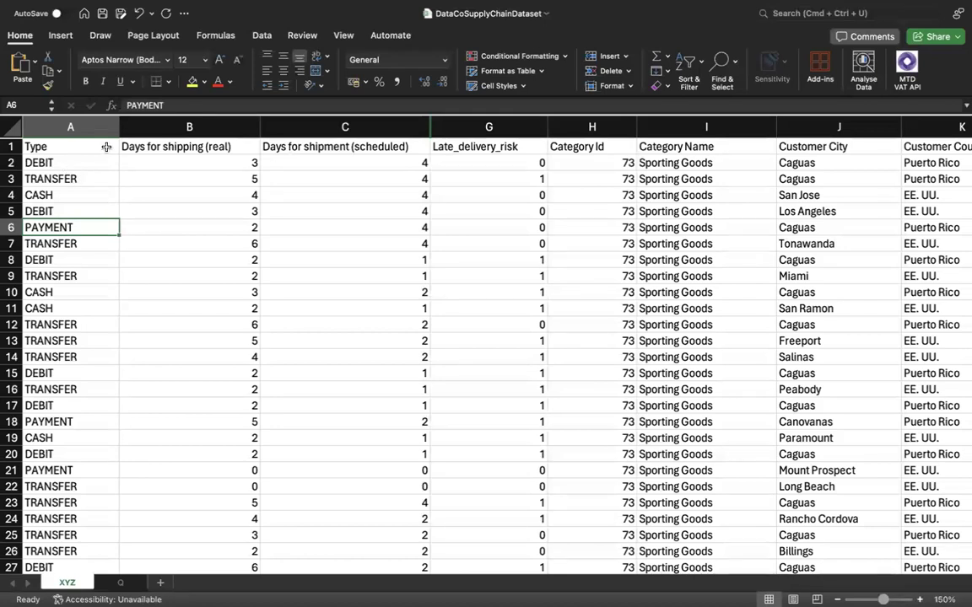
Relate the payment types in rows 2 to 6 to the Late_delivery_risk value in row 2.
left_click(85, 162)
right_click(496, 165)
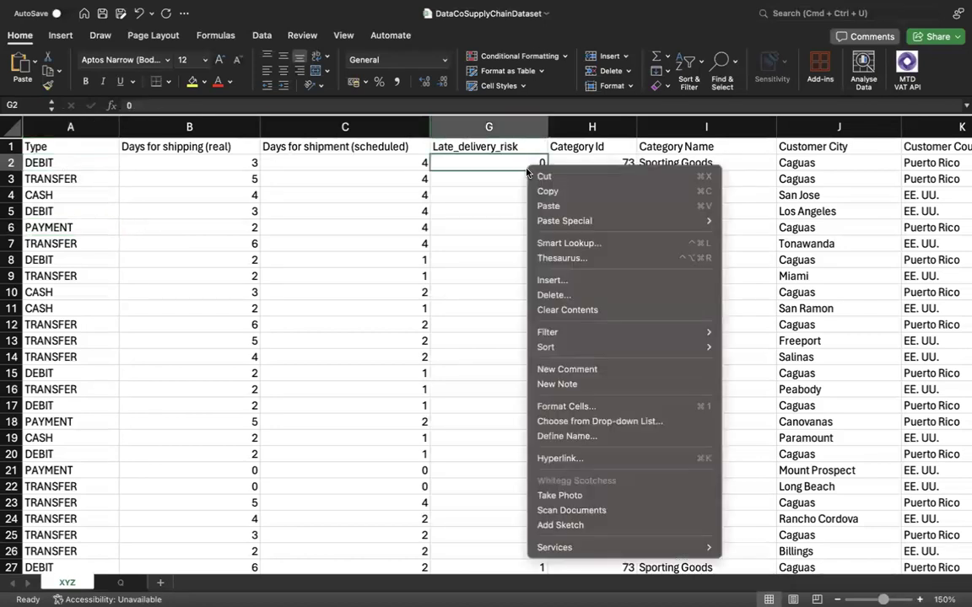
key("Escape")
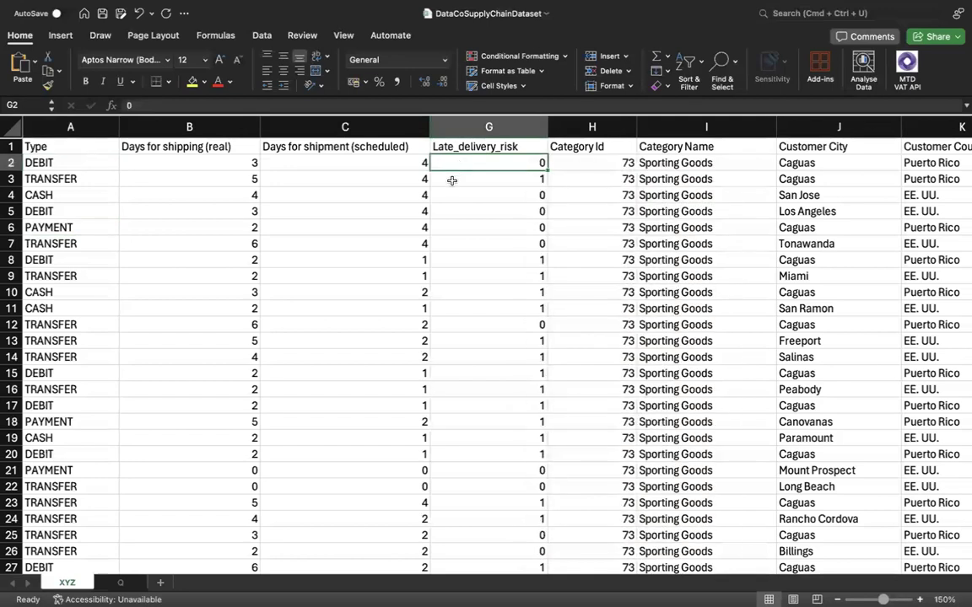
left_click(87, 160)
left_click(88, 179)
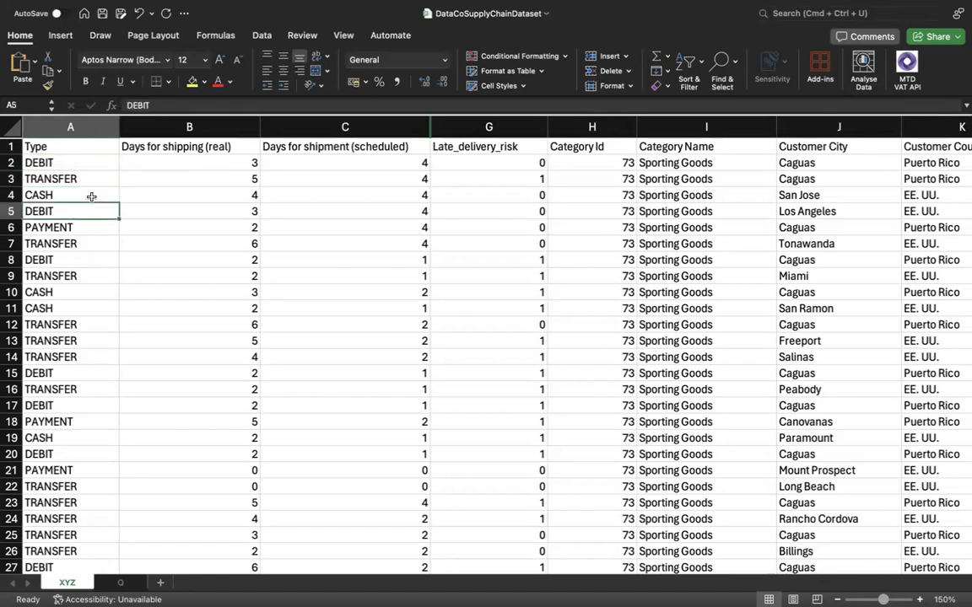
left_click(91, 196)
left_click(97, 227)
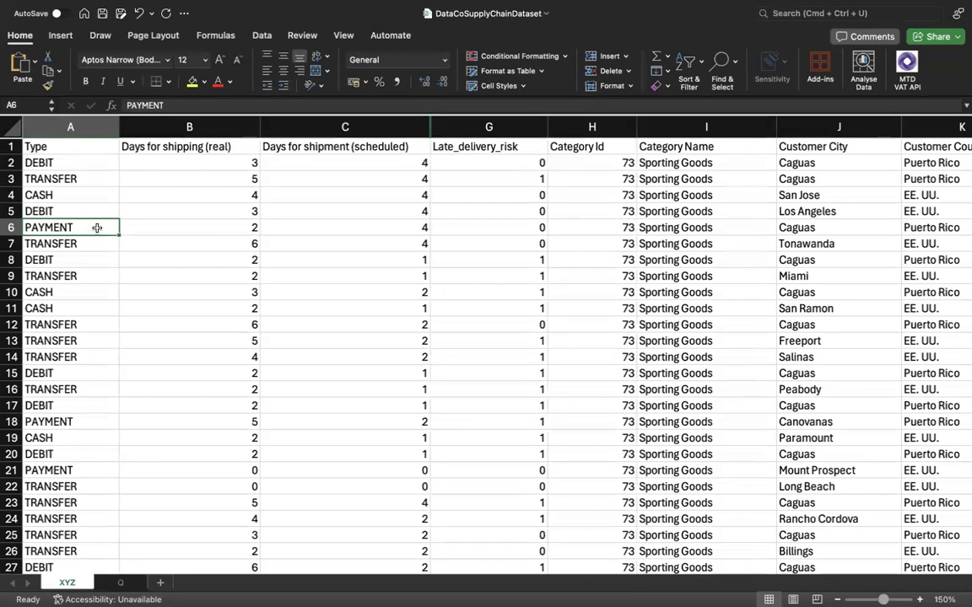
Check the first Late_delivery_risk values against the real and scheduled shipping days in row 2.
left_click(509, 169)
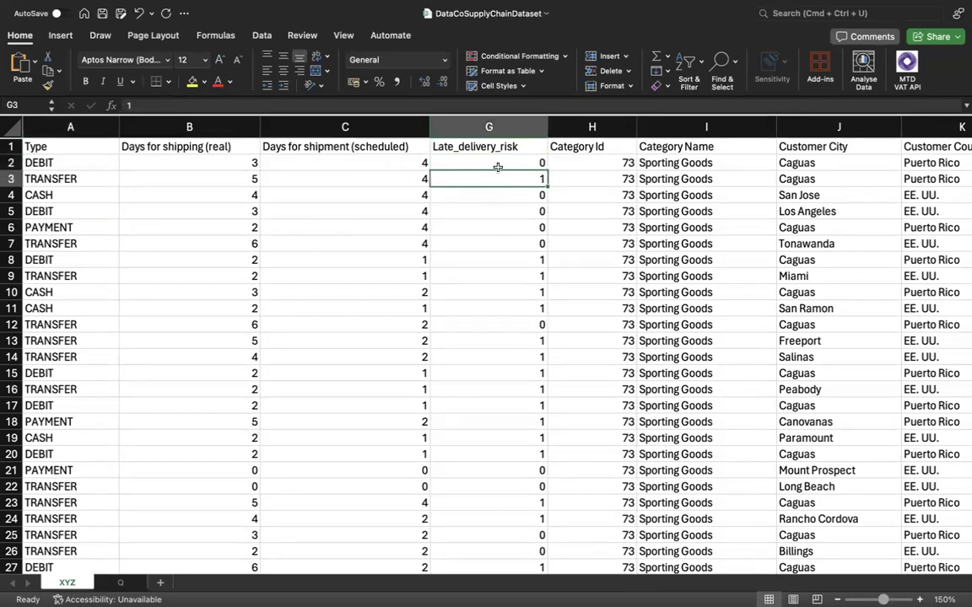
left_click(499, 176)
left_click_drag(225, 167, 341, 165)
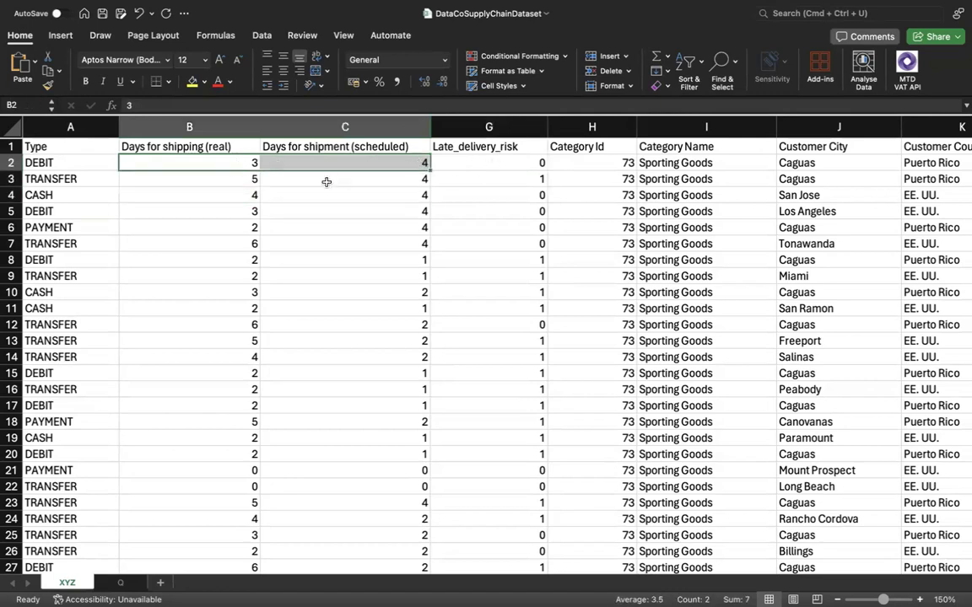
left_click(443, 146)
left_click_drag(223, 166, 124, 159)
Examine the complete records in rows 2 and 3 together with their Late_delivery_risk values.
left_click(11, 163)
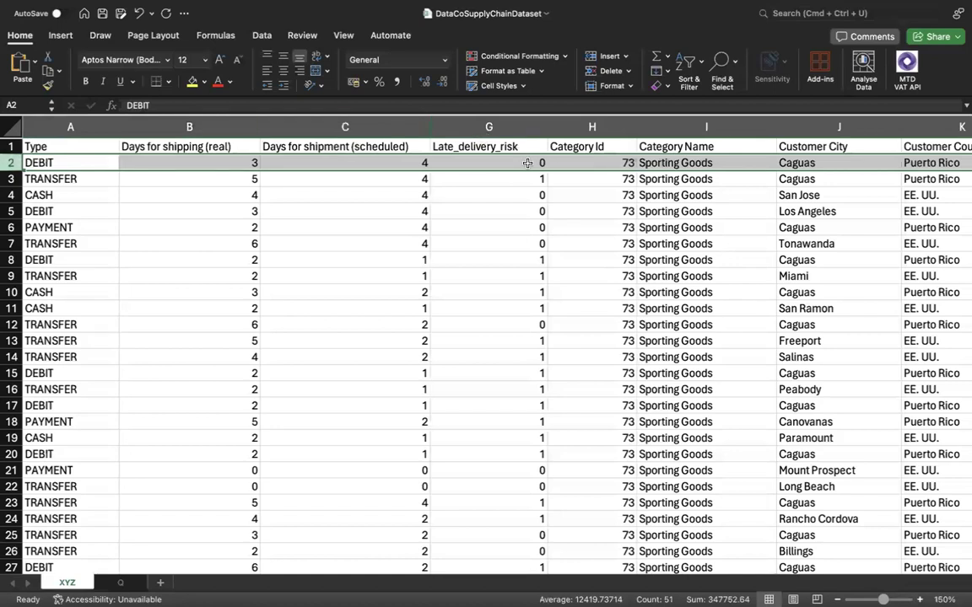
left_click(497, 162)
left_click(10, 171)
left_click(10, 170)
left_click(10, 179)
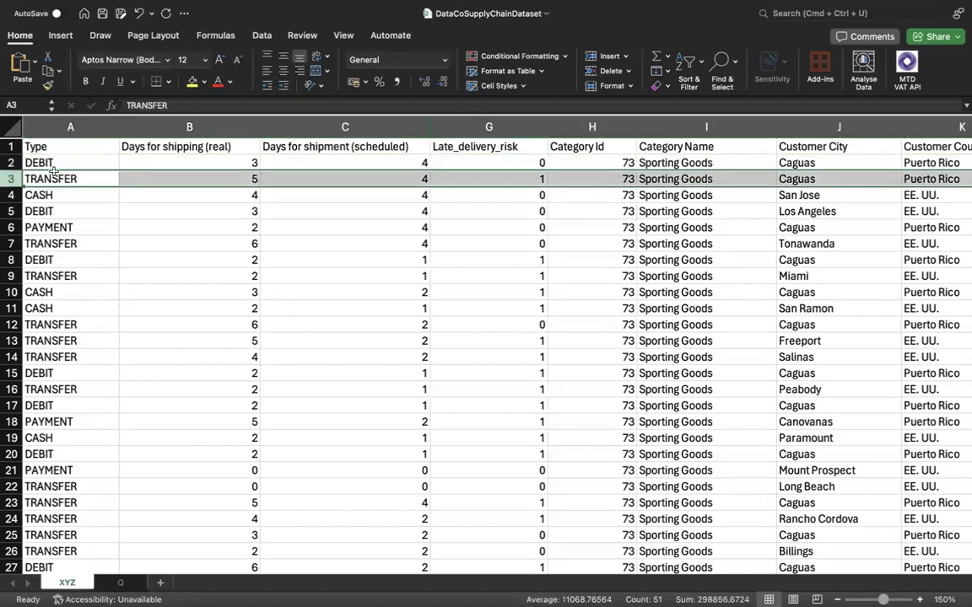
left_click(529, 178)
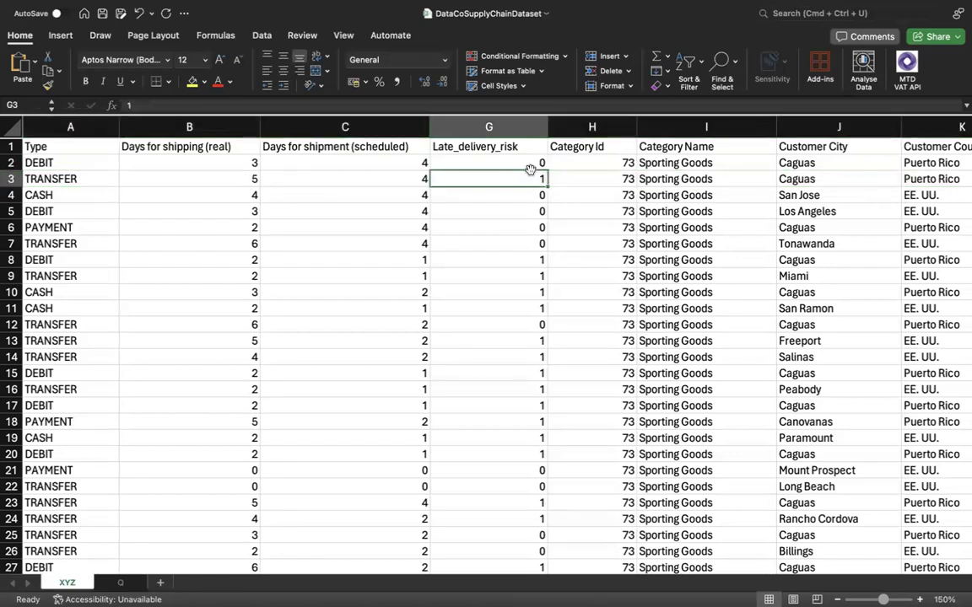
left_click(534, 163)
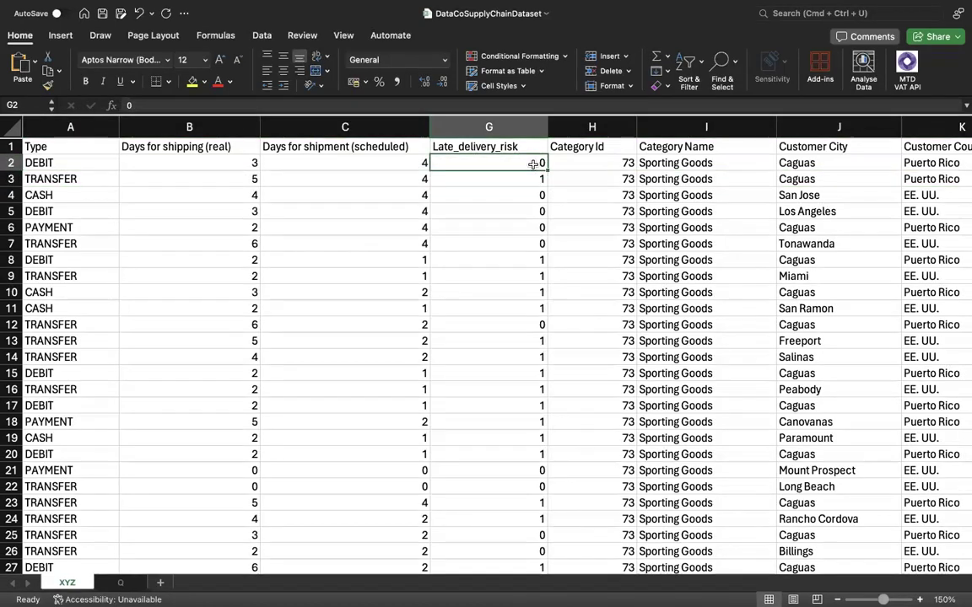
left_click(535, 179)
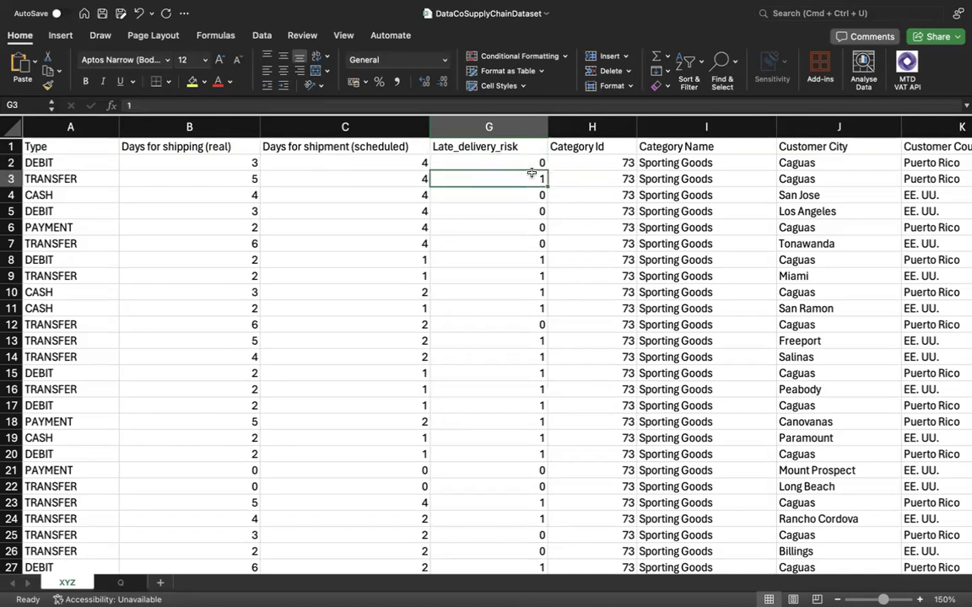
Review both shipping-day columns and compare the row 2 shipping days with the Late_delivery_risk value in G2.
left_click_drag(325, 126, 219, 130)
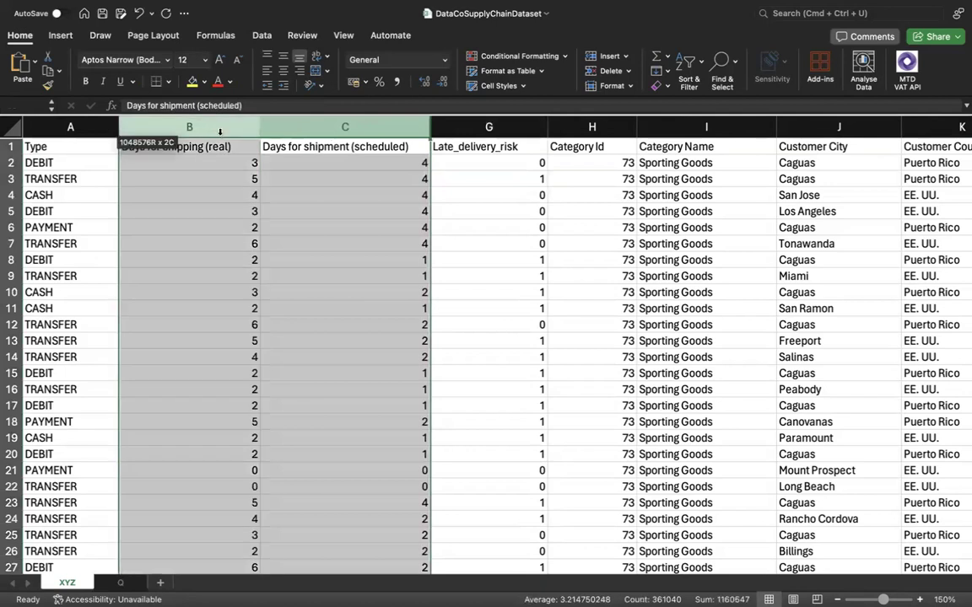
left_click(333, 183)
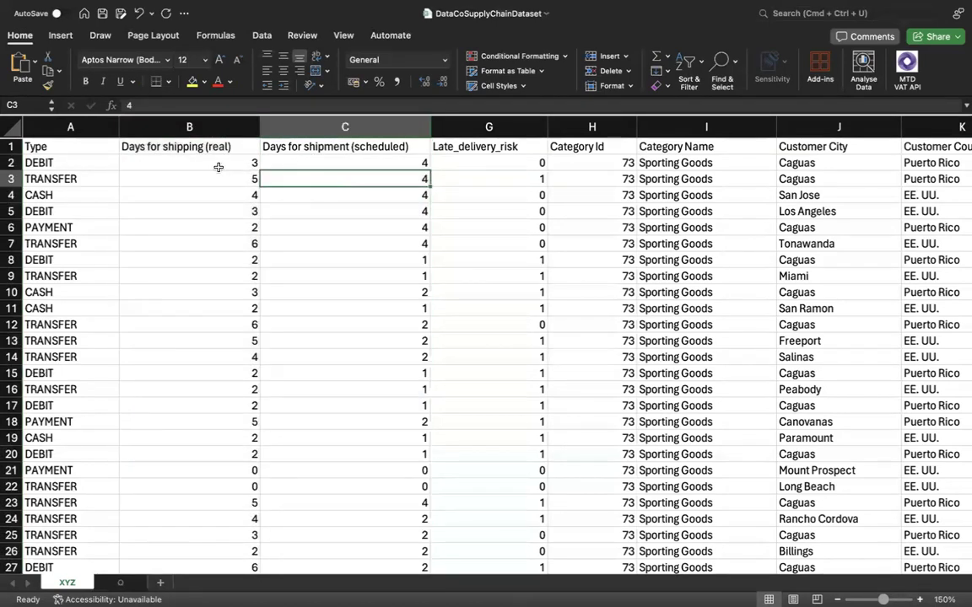
left_click(216, 166)
left_click_drag(287, 164, 152, 163)
right_click(444, 163)
left_click(421, 162)
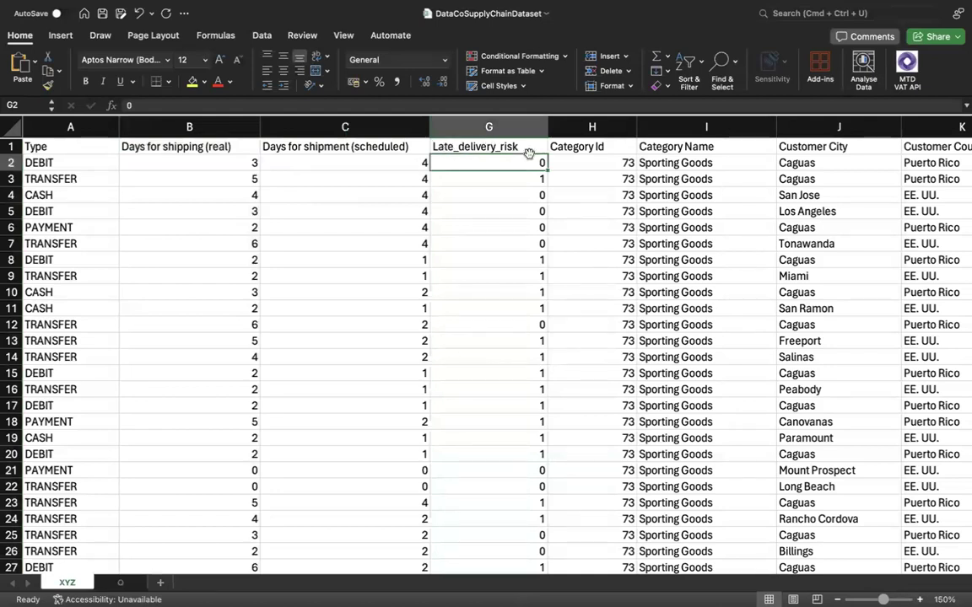
left_click(514, 173)
left_click(394, 163)
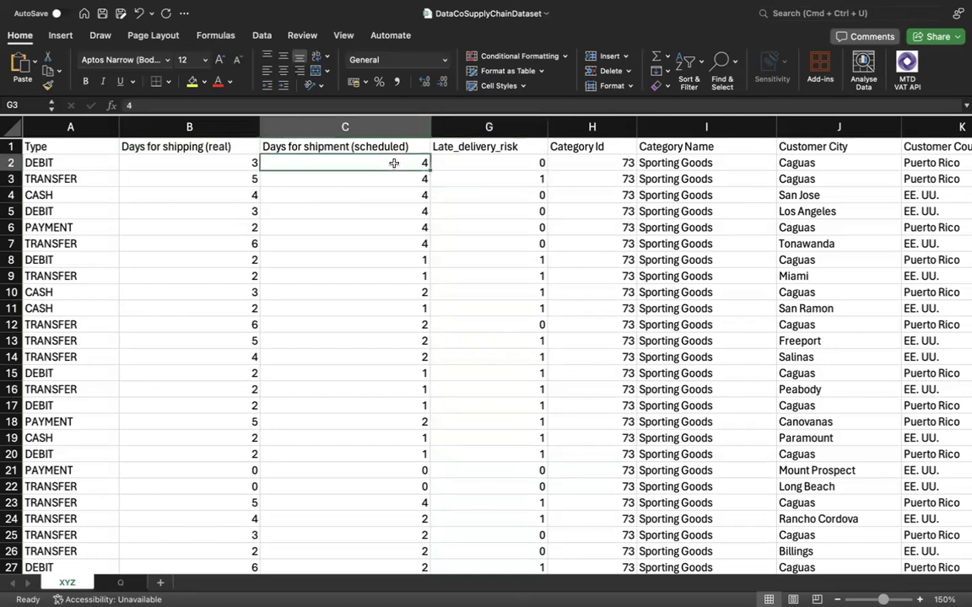
mouse_move(394, 163)
left_mouse_down()
mouse_move(363, 174)
mouse_move(230, 155)
mouse_move(238, 154)
mouse_move(300, 165)
mouse_move(211, 163)
left_mouse_up()
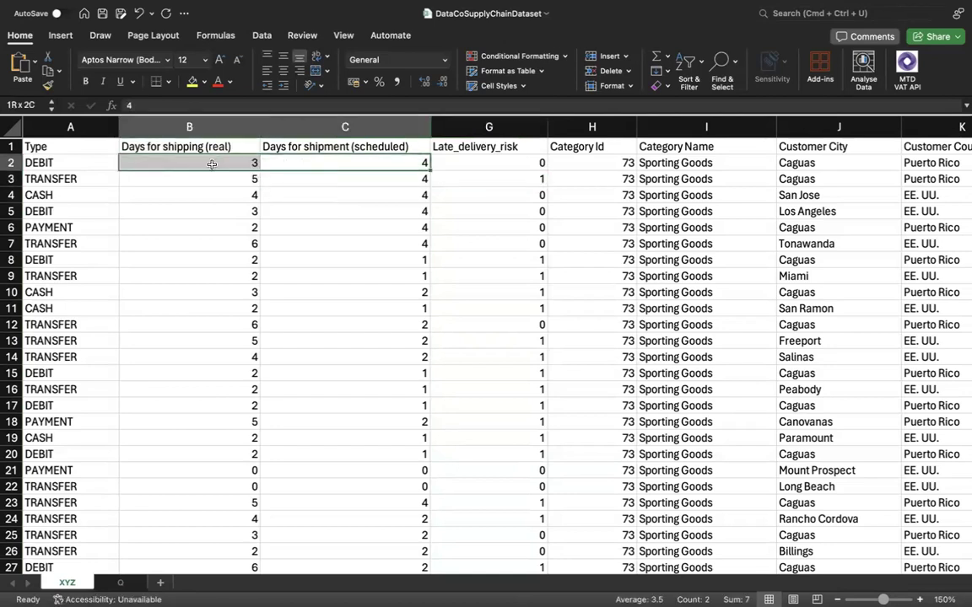
left_click(511, 161)
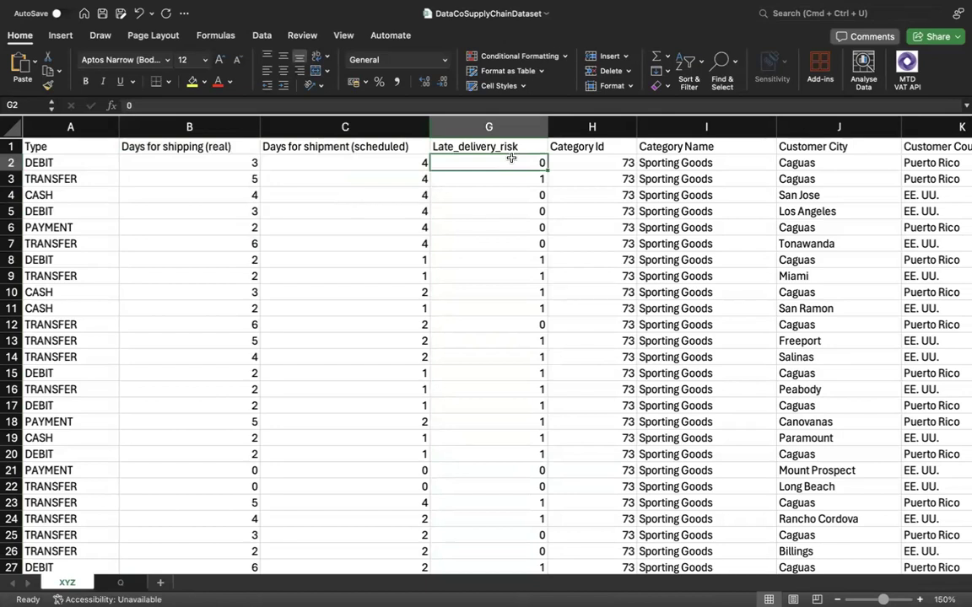
Compare the real and scheduled shipping days with the Late_delivery_risk values in rows 2 and 3.
left_click(364, 162)
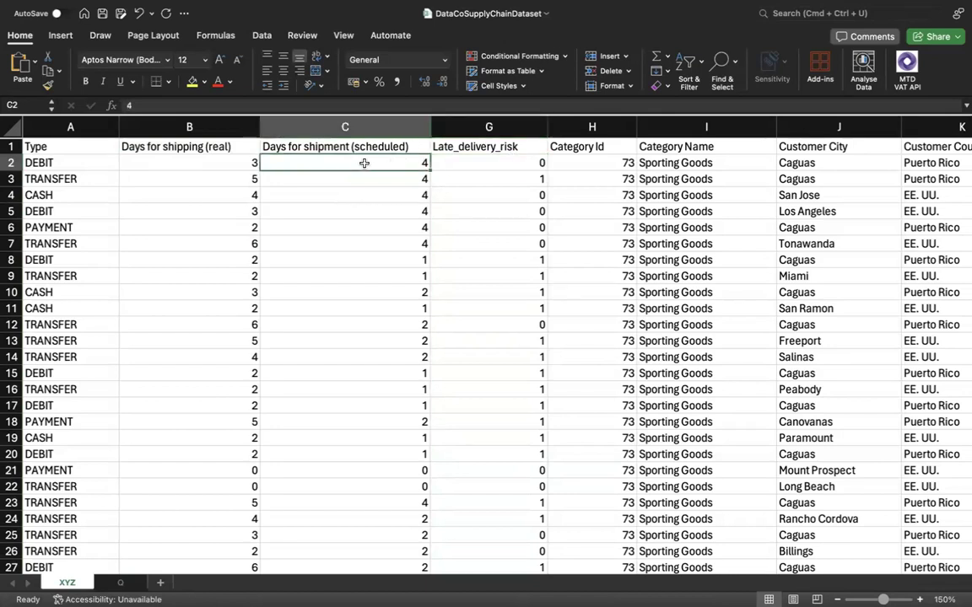
left_click(255, 162)
left_click(336, 160)
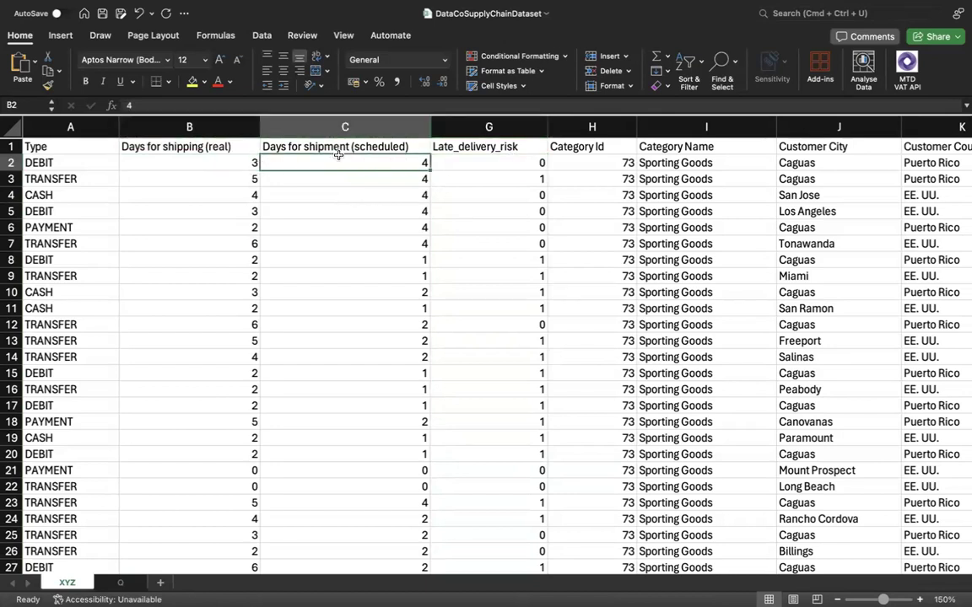
left_click(482, 160)
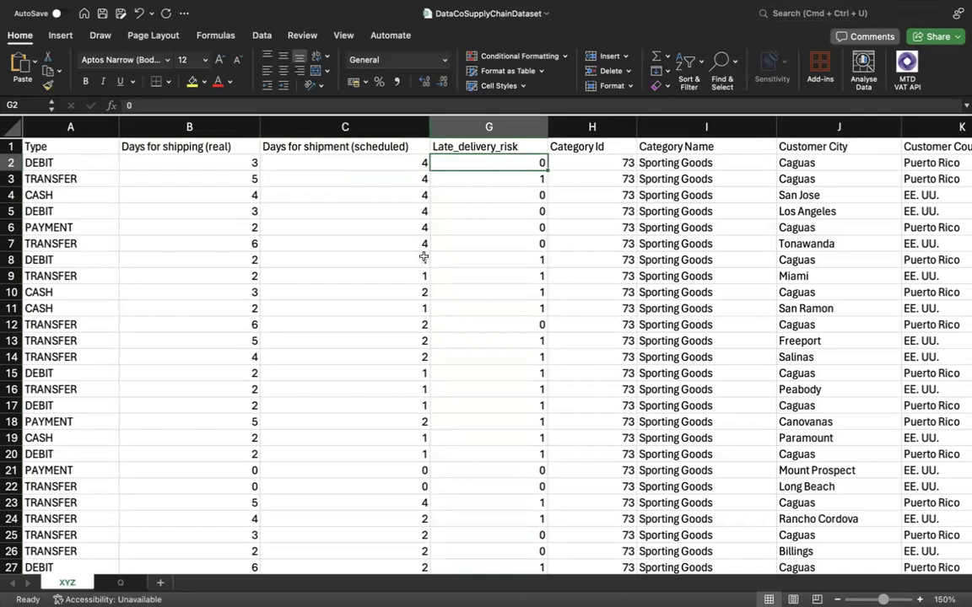
left_click(365, 181)
left_click(228, 178)
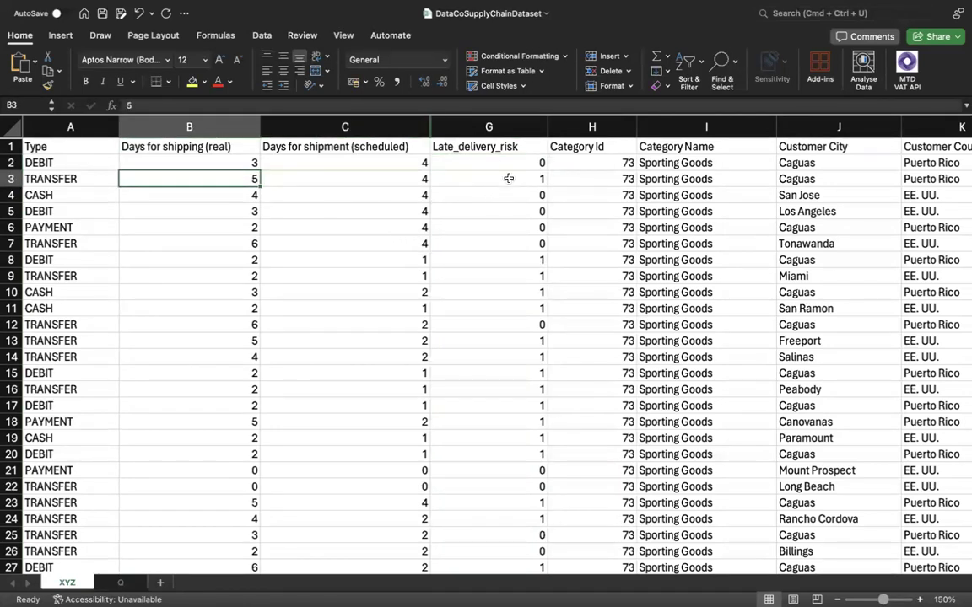
left_click(477, 180)
Check the real and scheduled shipping days against the Late_delivery_risk values in rows 4 to 7, 12 and 13.
left_click(407, 195)
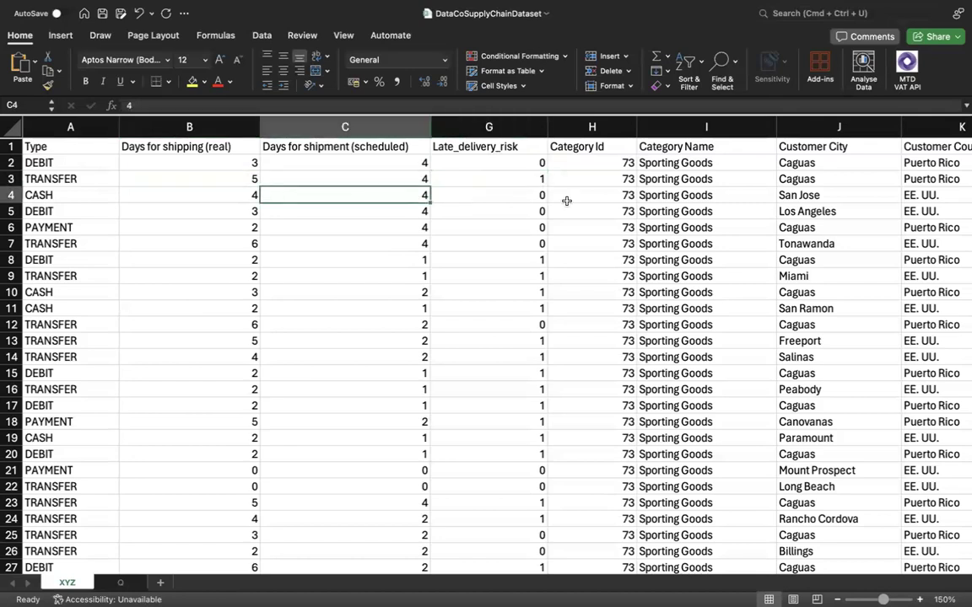
left_click(403, 208)
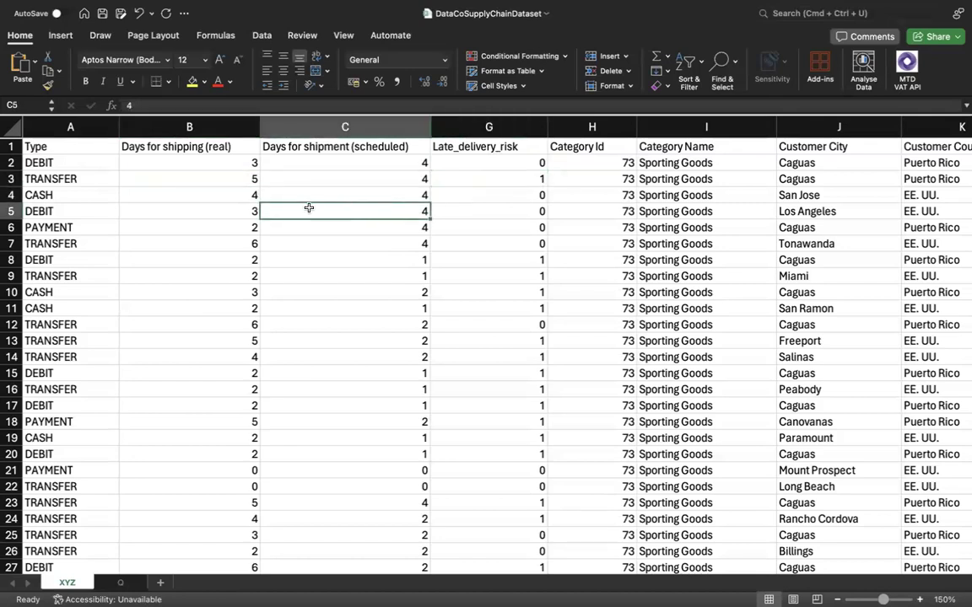
left_click(404, 226)
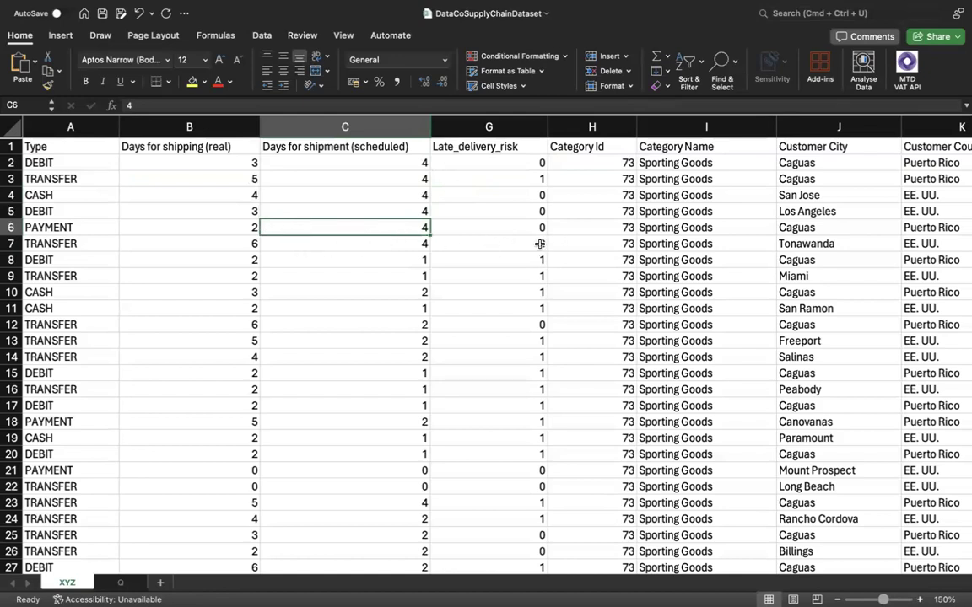
left_click_drag(340, 242, 192, 243)
right_click(472, 244)
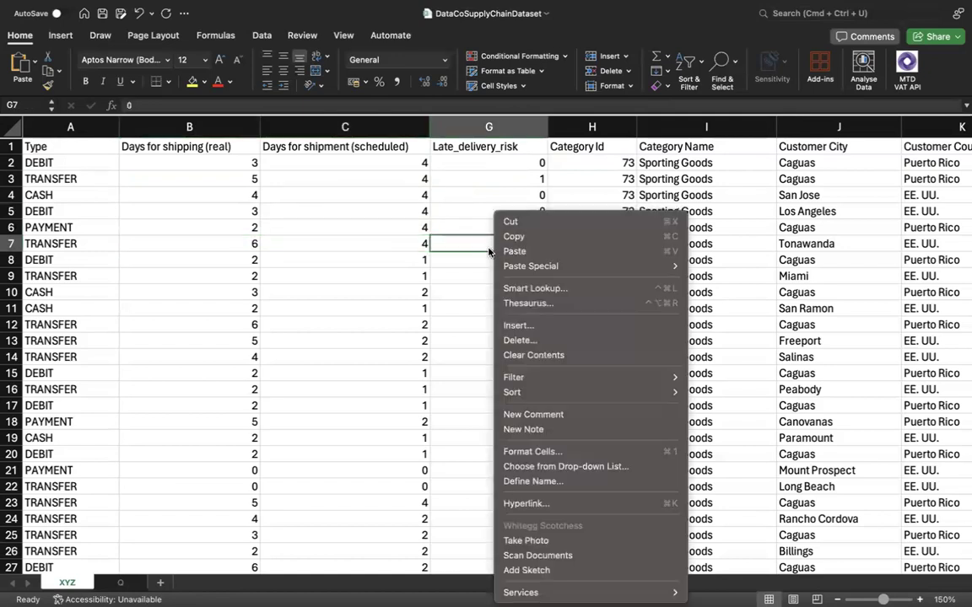
left_click(476, 246)
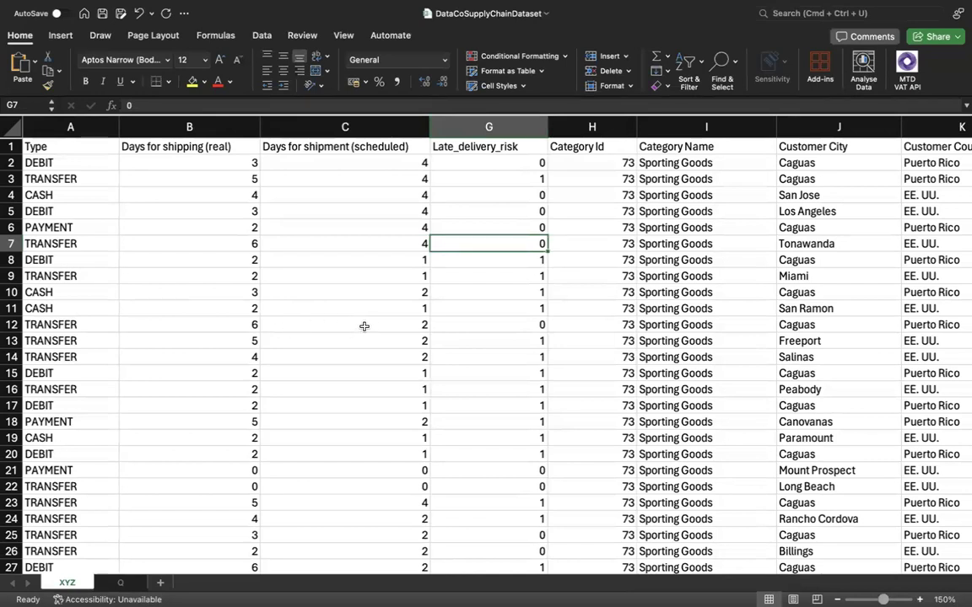
right_click(314, 324)
left_click(318, 325)
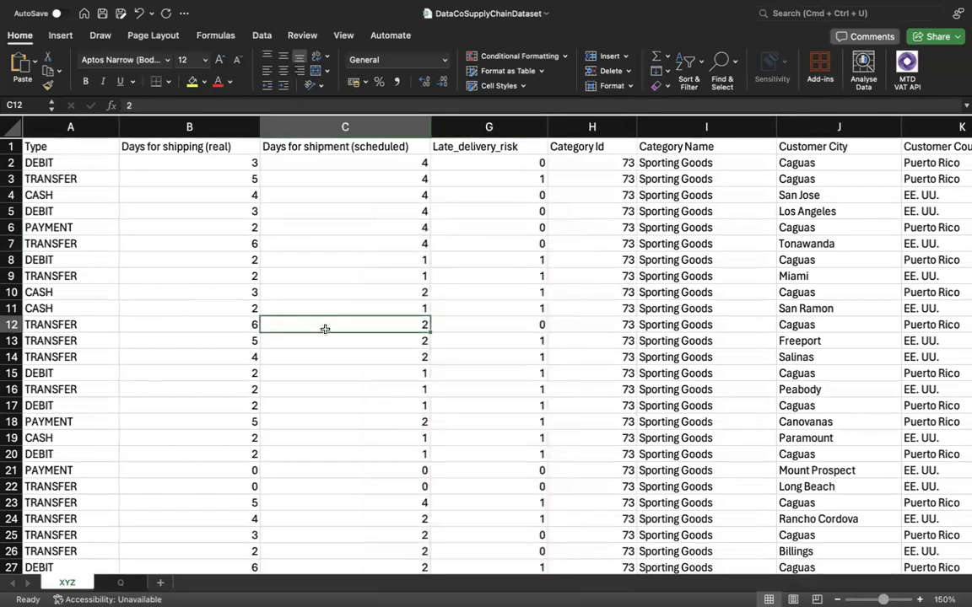
left_click_drag(343, 345, 258, 344)
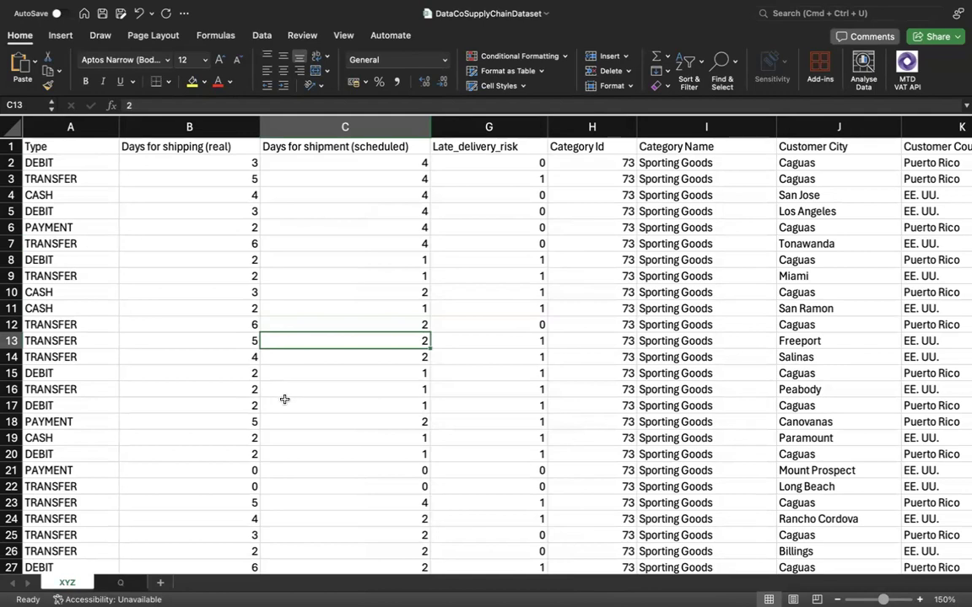
Examine the real and scheduled shipping days further down the data, in rows 23 and 30.
scroll(288, 437, "down", 1)
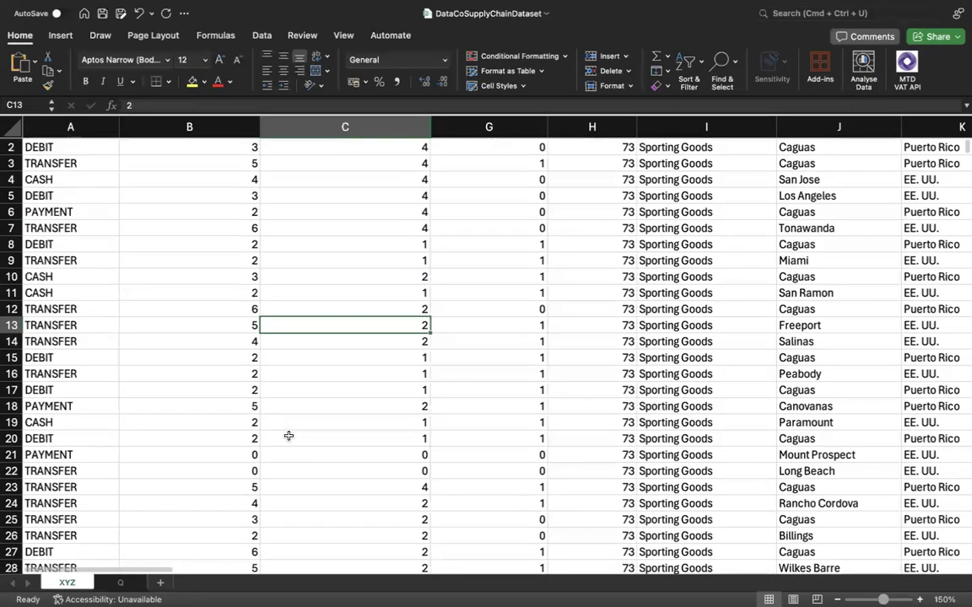
scroll(288, 436, "down", 2)
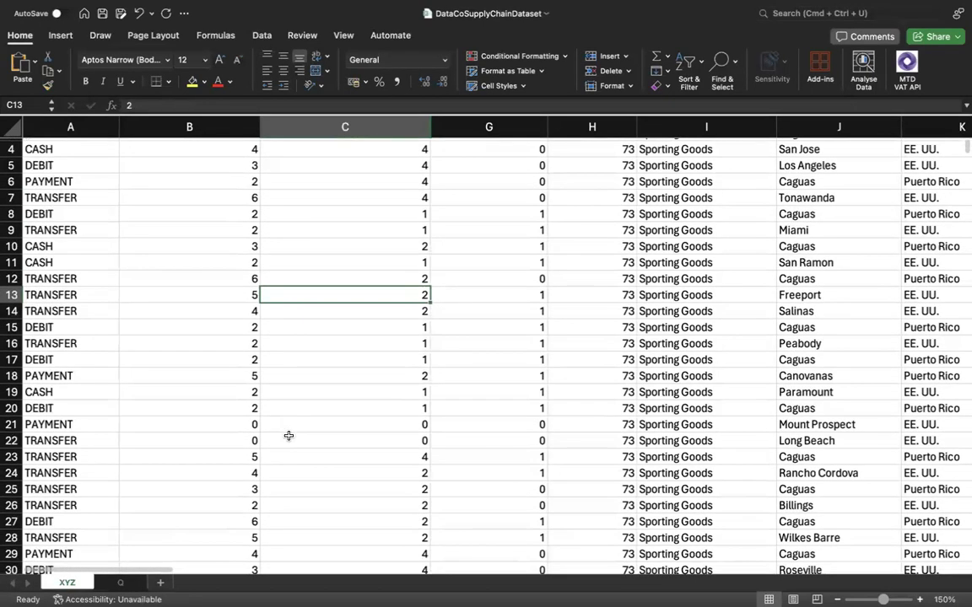
right_click(352, 460)
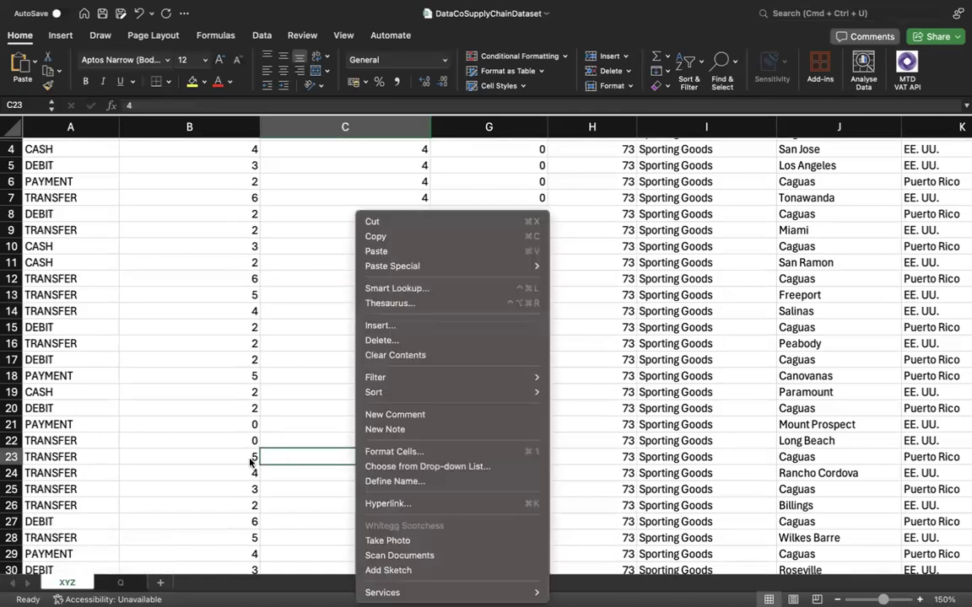
left_click(253, 461)
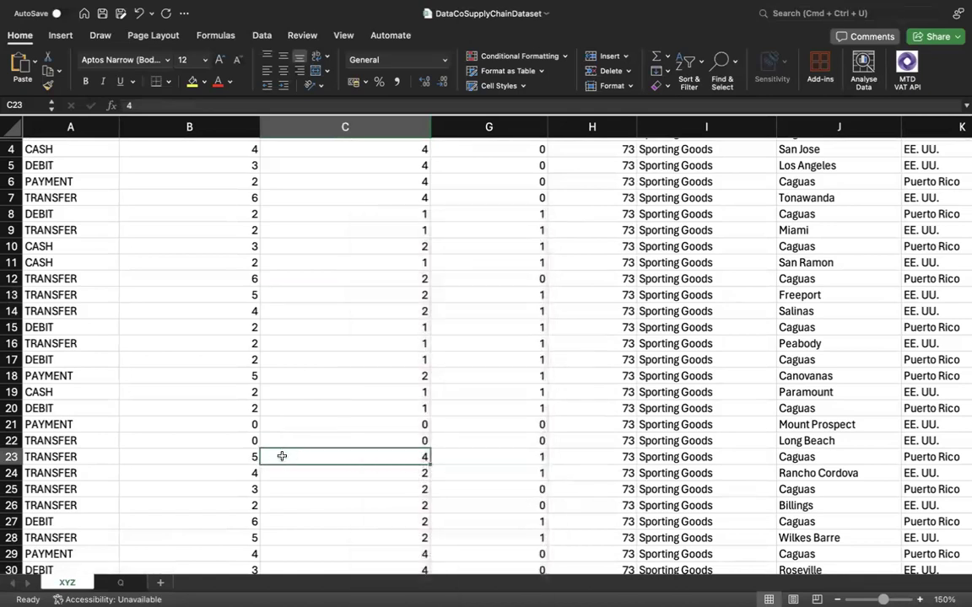
left_click(233, 457)
left_click(298, 460)
scroll(296, 473, "down", 2)
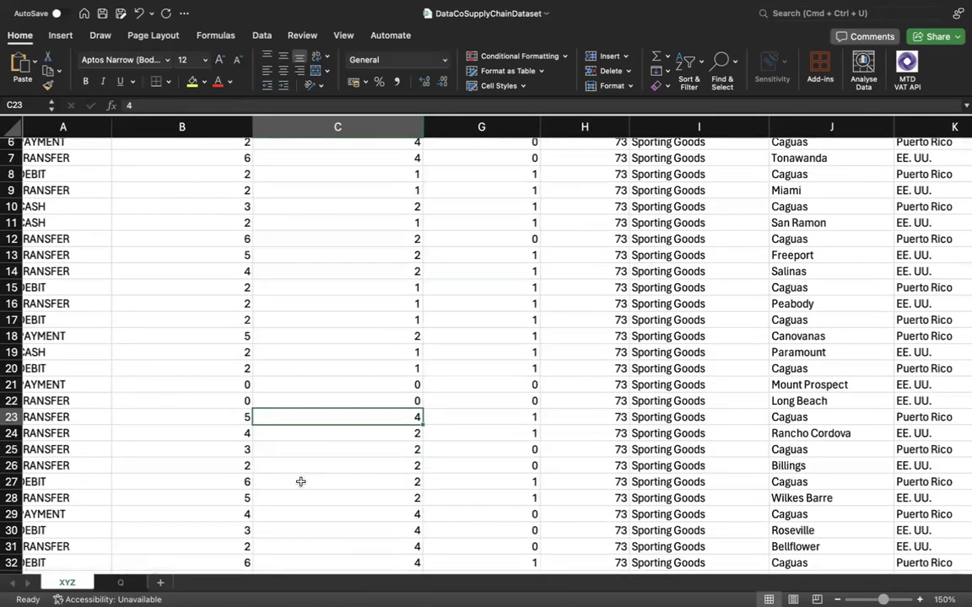
scroll(294, 513, "down", 1)
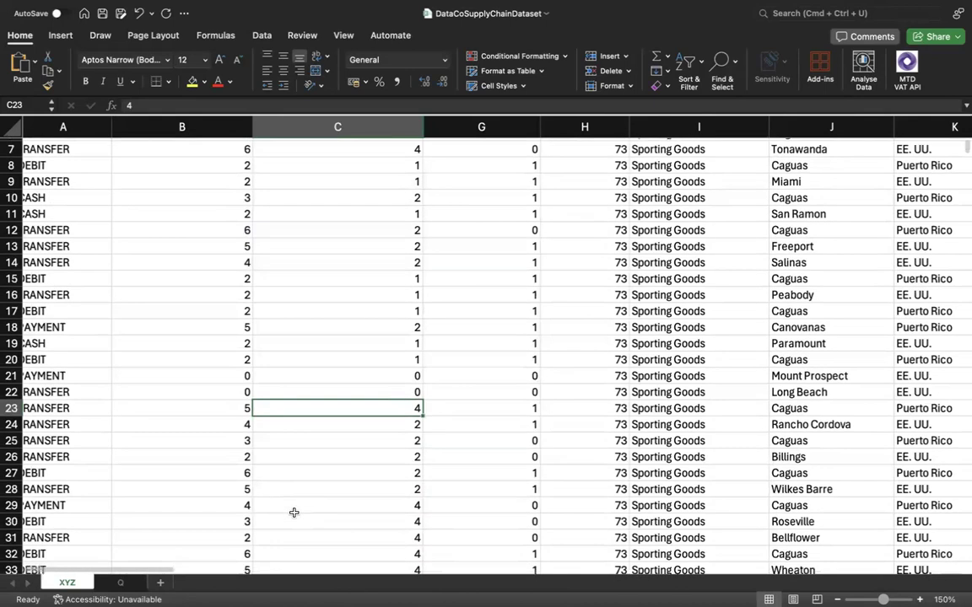
scroll(293, 513, "down", 1)
right_click(273, 516)
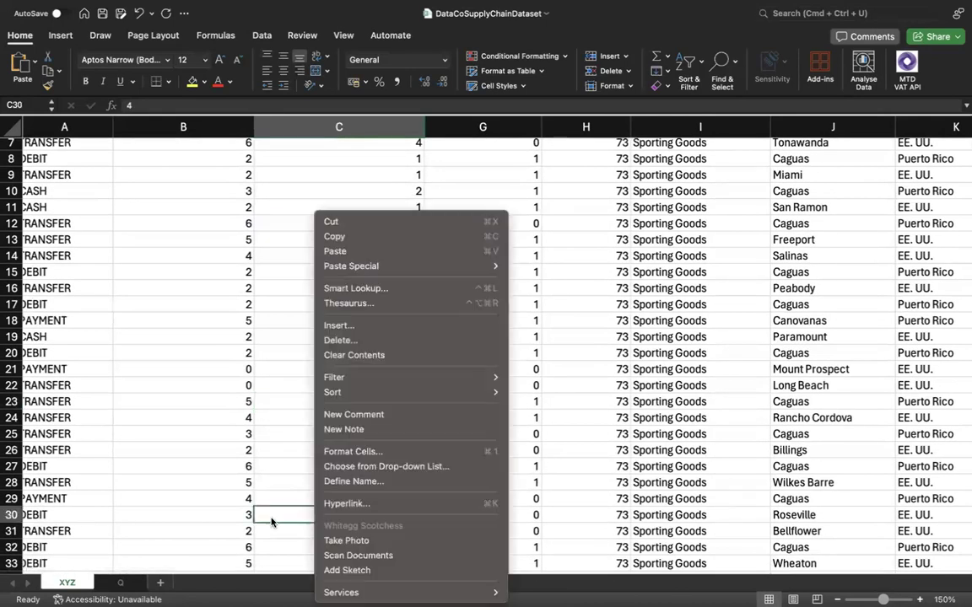
left_click(234, 514)
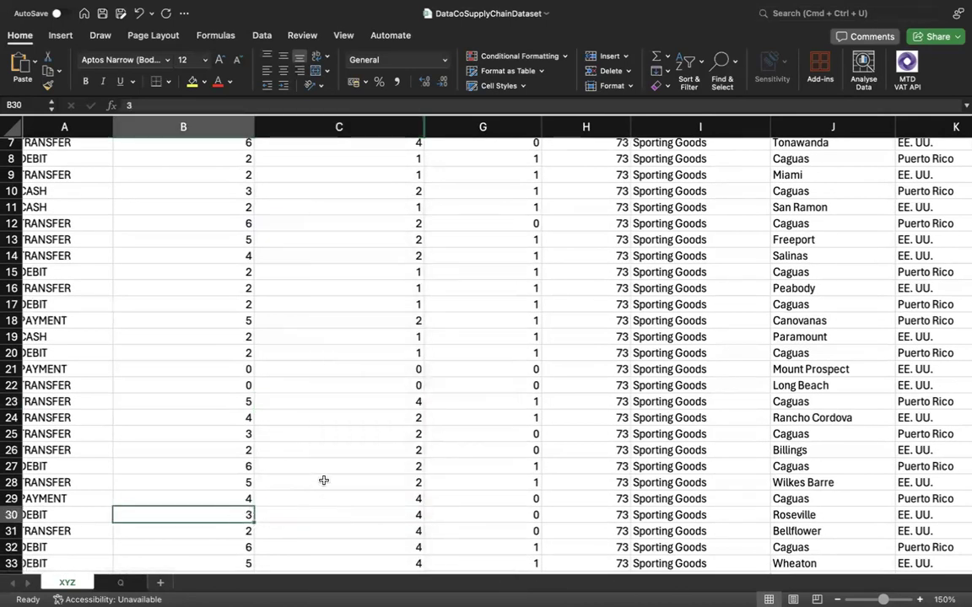
Return to the first records and review the row 2 shipping days with the Late_delivery_risk codes in G2 and G3.
scroll(330, 419, "up", 1)
scroll(330, 419, "up", 5)
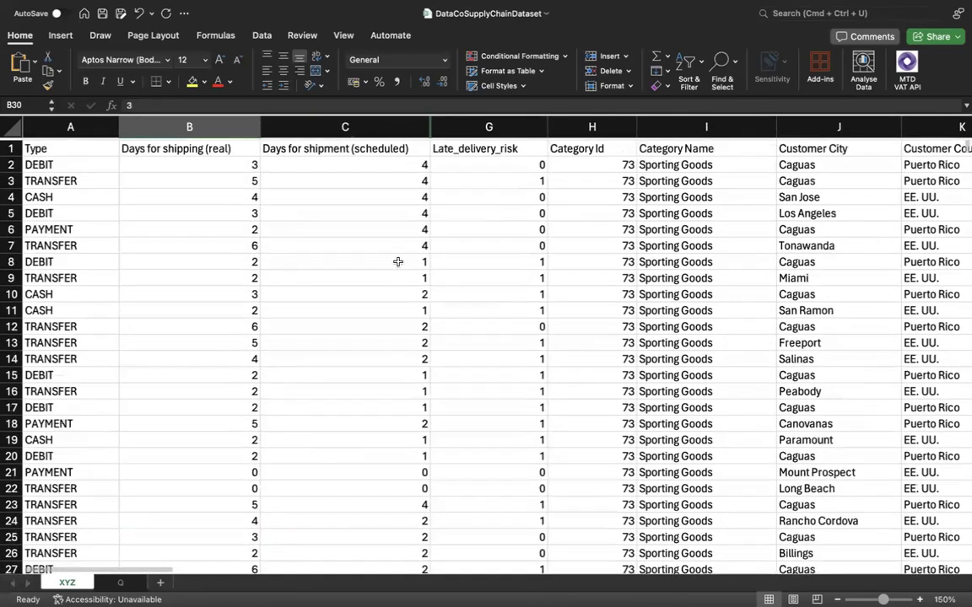
scroll(362, 209, "up", 1)
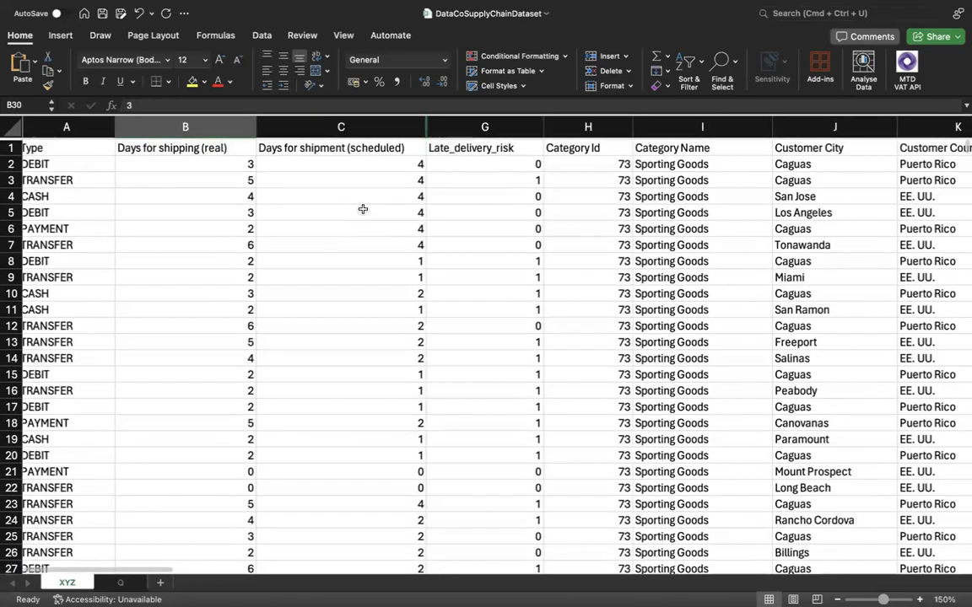
left_click(511, 165)
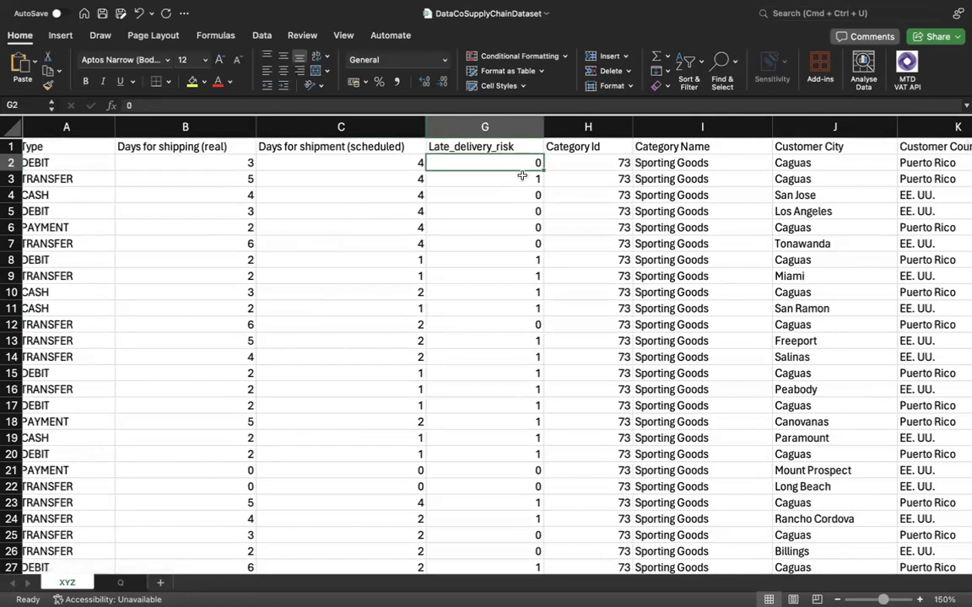
left_click(512, 178)
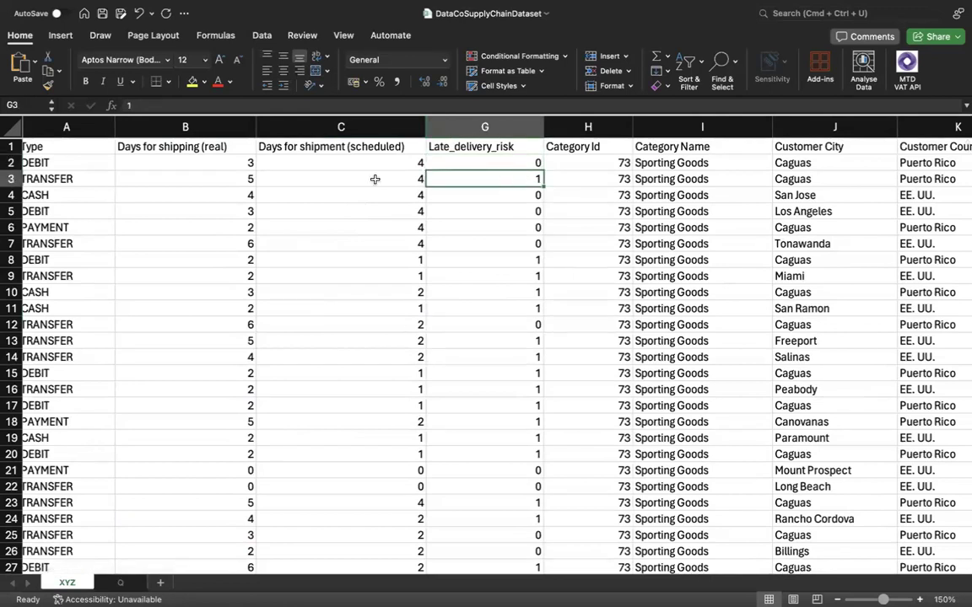
left_click_drag(217, 161, 444, 168)
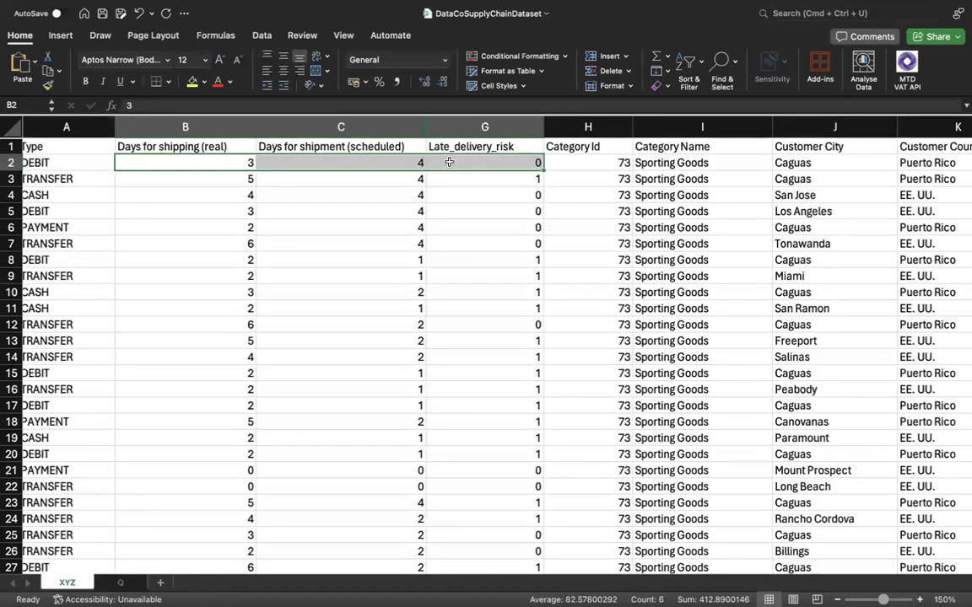
left_click(444, 177)
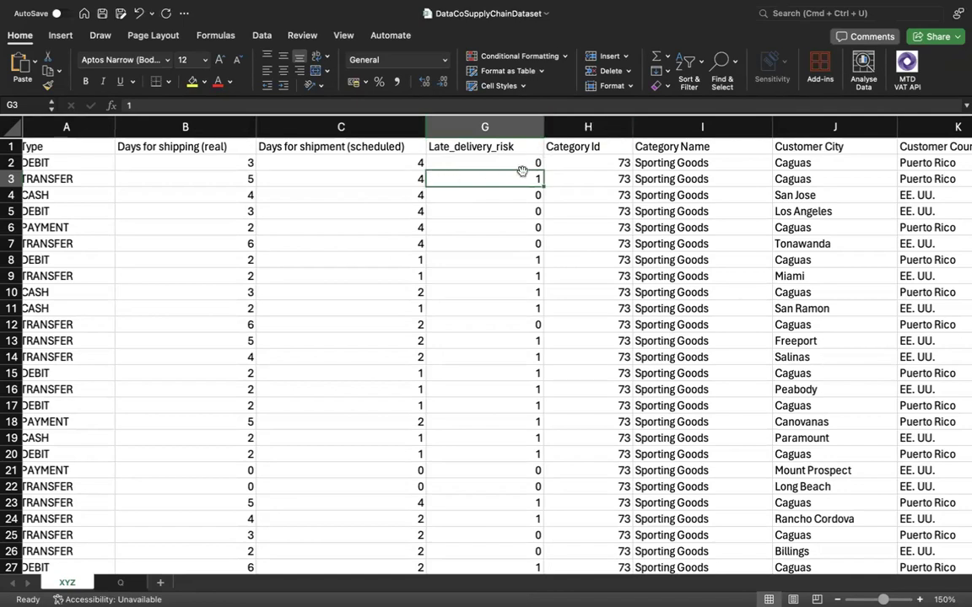
left_click_drag(522, 171, 534, 192)
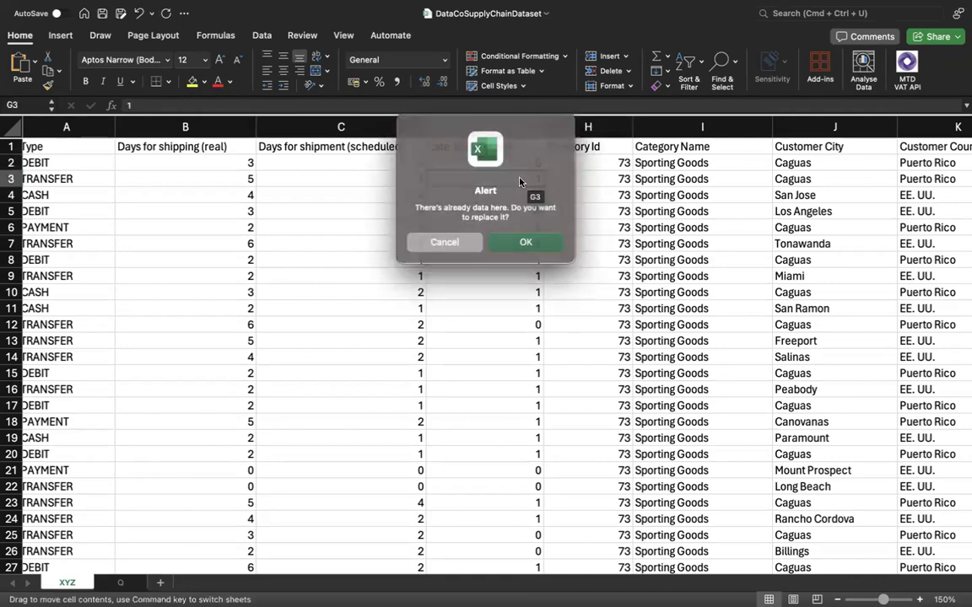
left_click(447, 241)
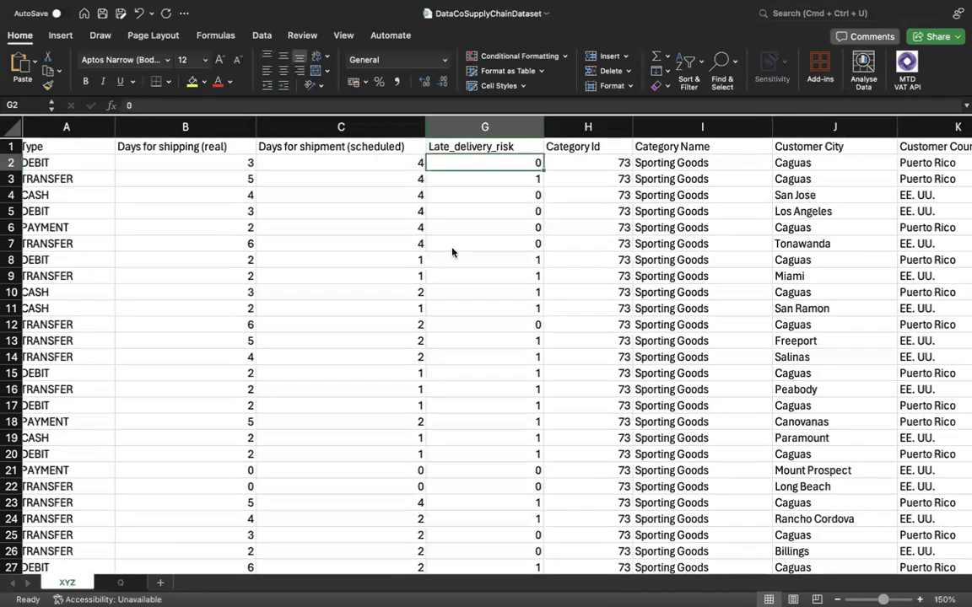
left_click(502, 181)
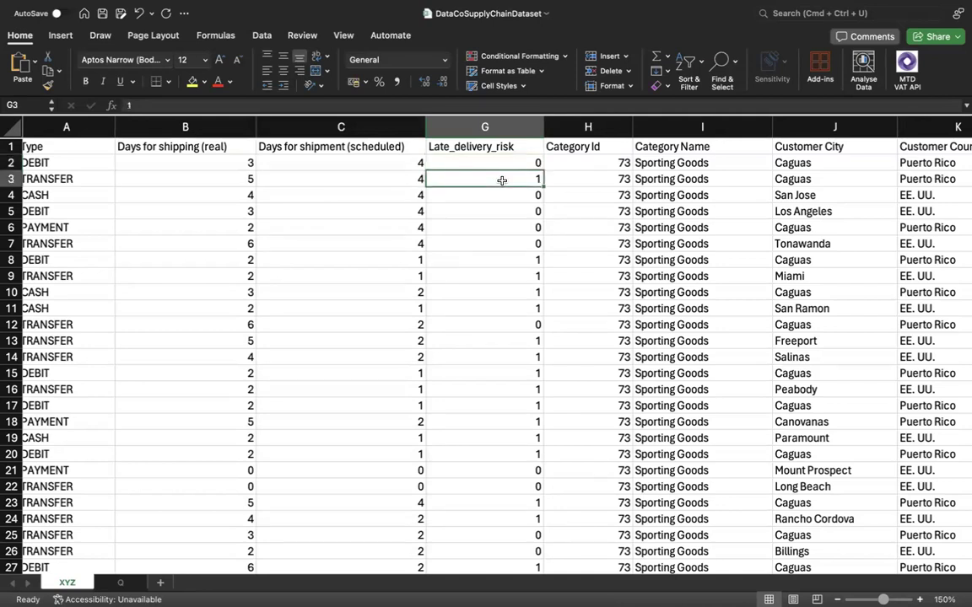
Insert a blank column between Late_delivery_risk and Category Id.
left_click(583, 126)
right_click(583, 127)
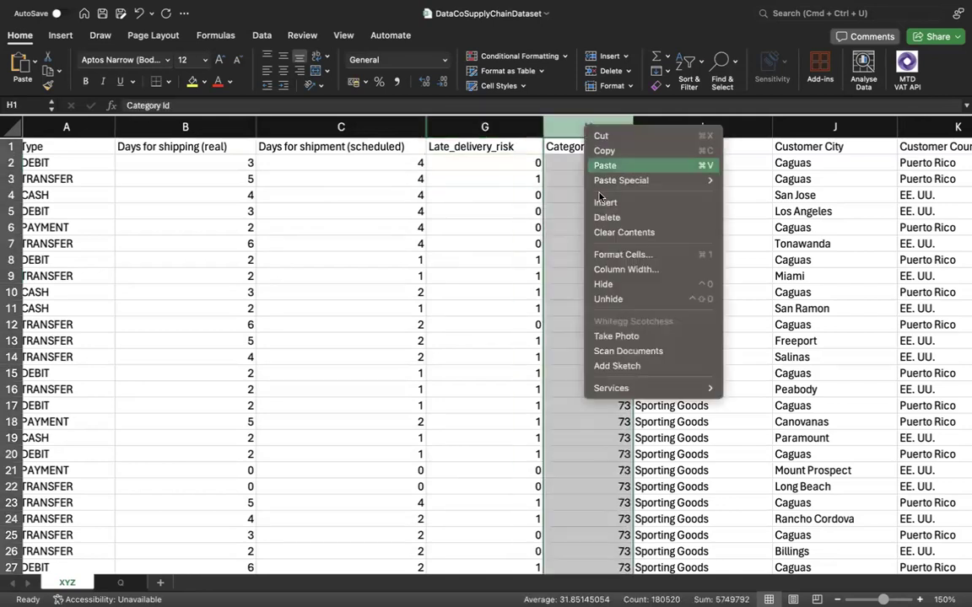
left_click(614, 208)
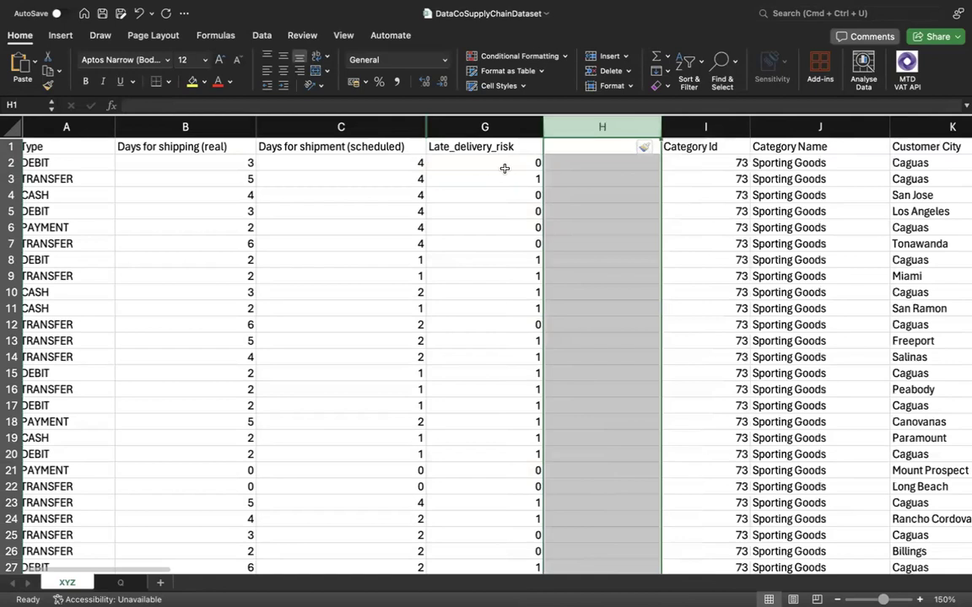
Enter the header Late_delivery_status in H1 of the blank column.
left_click(576, 148)
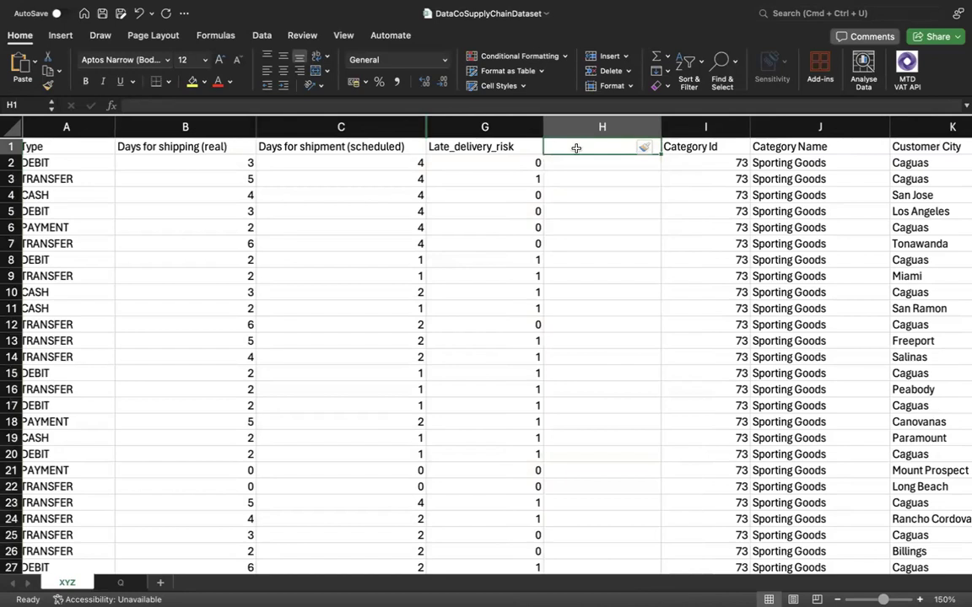
type("LATE_")
key("BackSpace")
key("BackSpace")
key("BackSpace")
key("BackSpace")
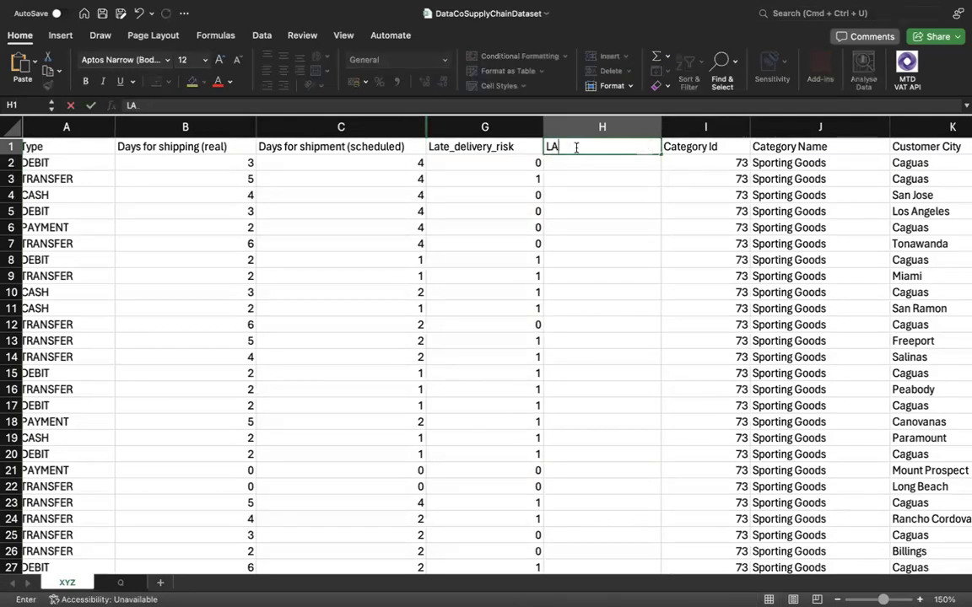
type("ate_delivery_sta")
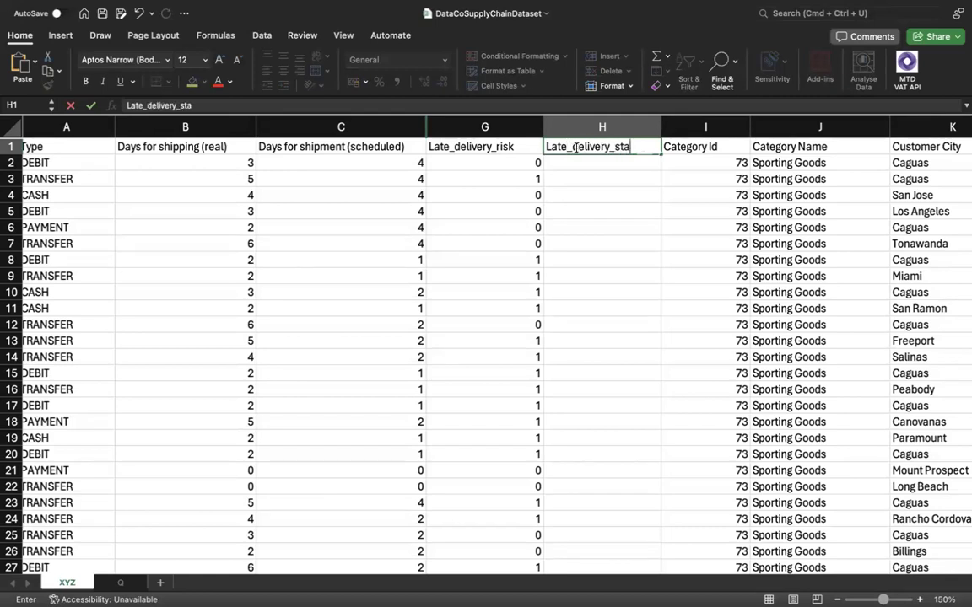
type("tus")
key("Return")
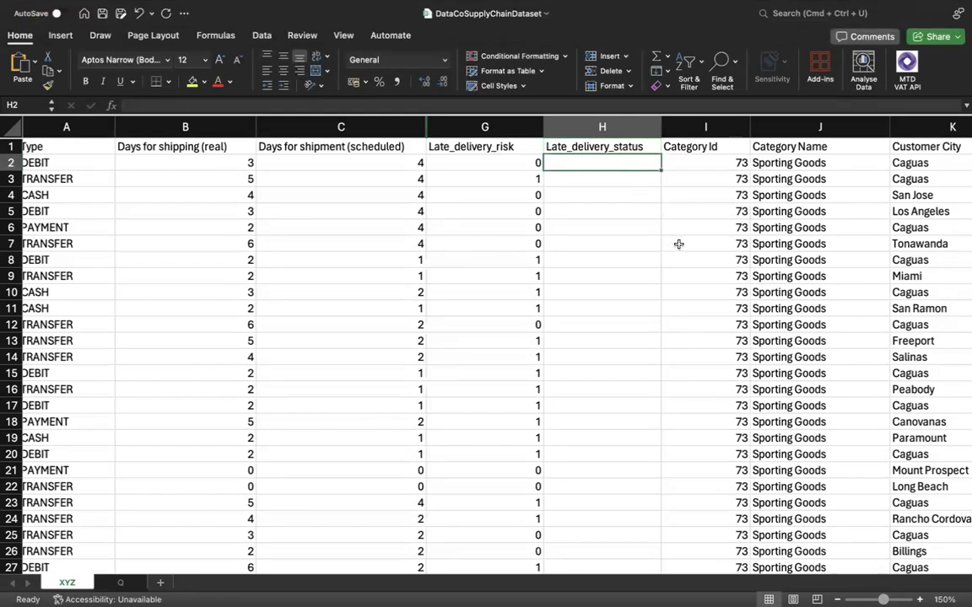
Enter =IF(G2=0,"False","True") in H2 and fill it down the whole Late_delivery_status column.
type("=if")
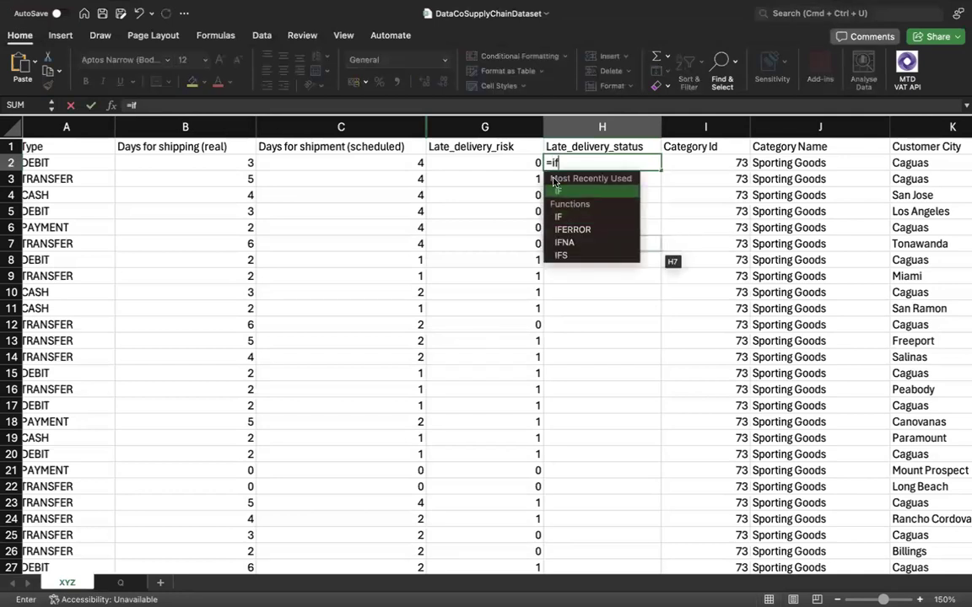
double_click(557, 190)
left_click(516, 162)
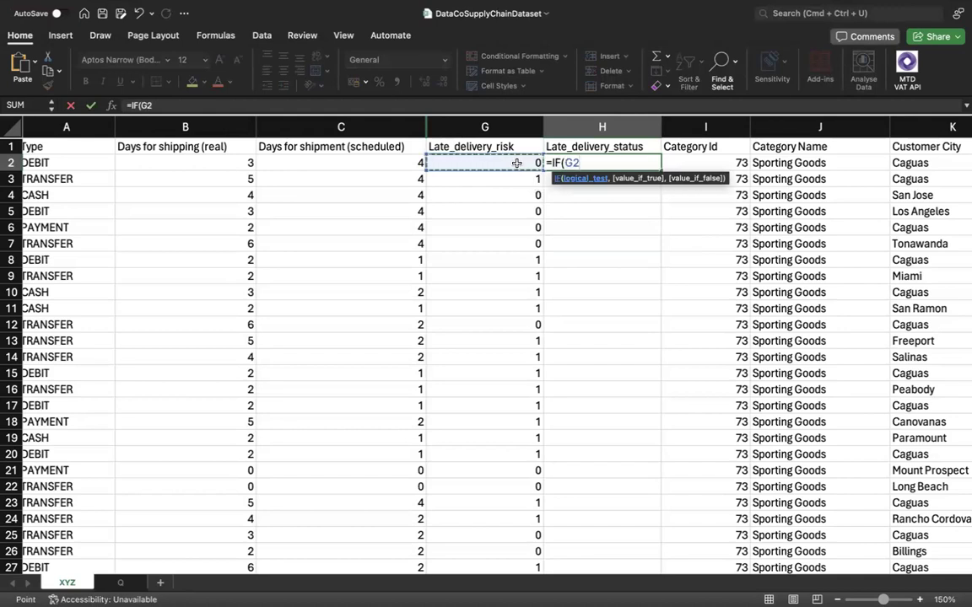
type("=0")
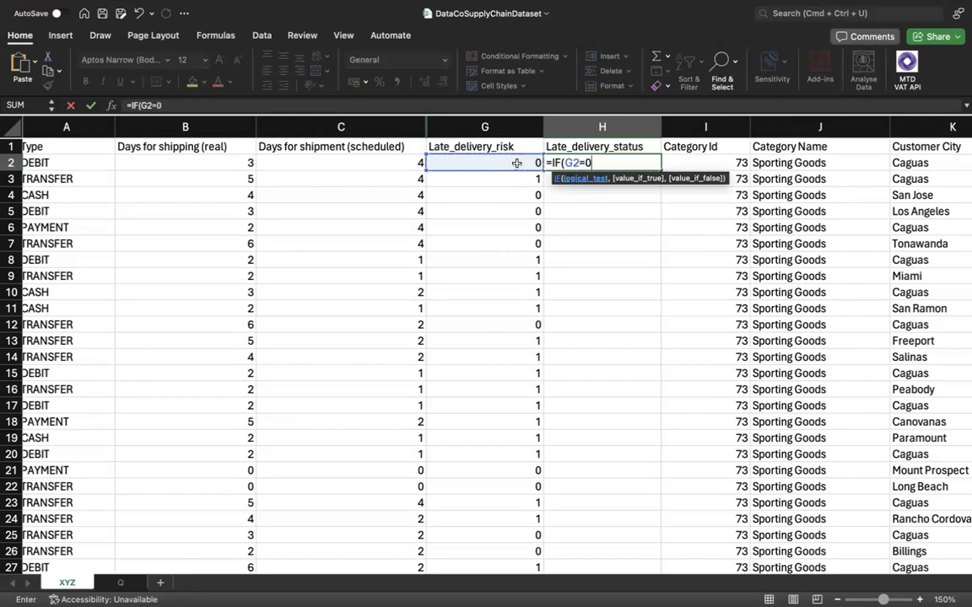
type(",")
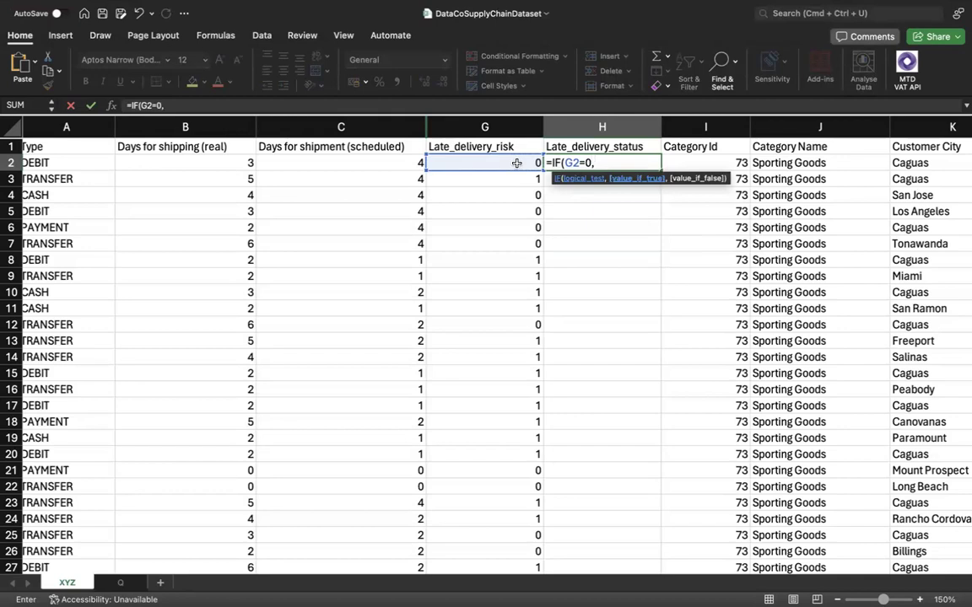
type("\"False\",")
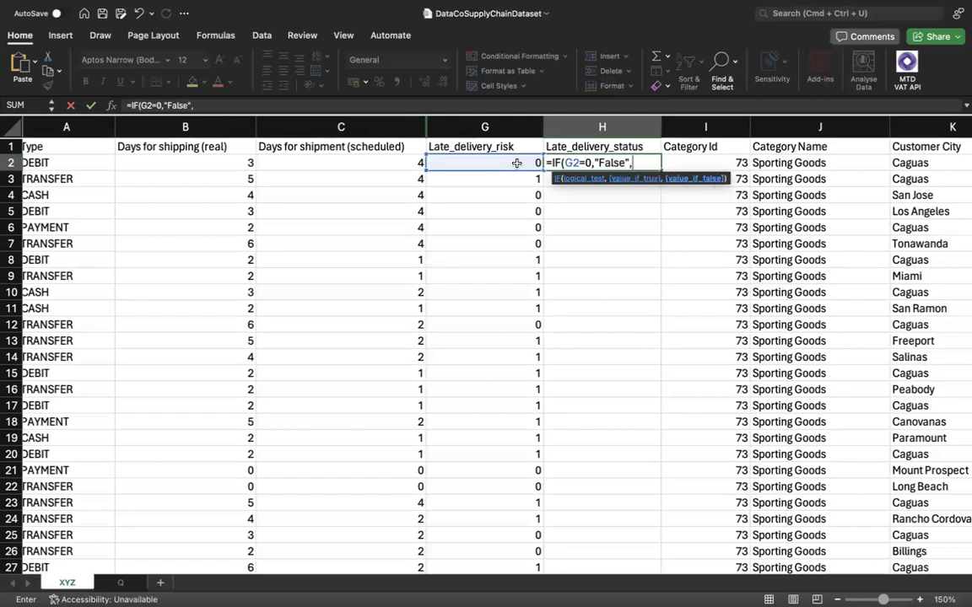
type("True\")")
key("Return")
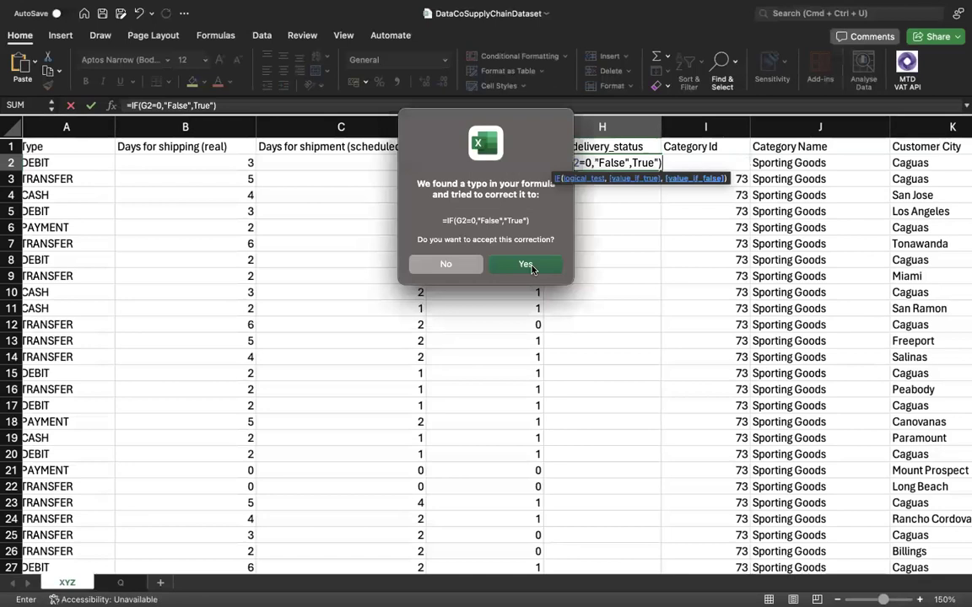
left_click(526, 265)
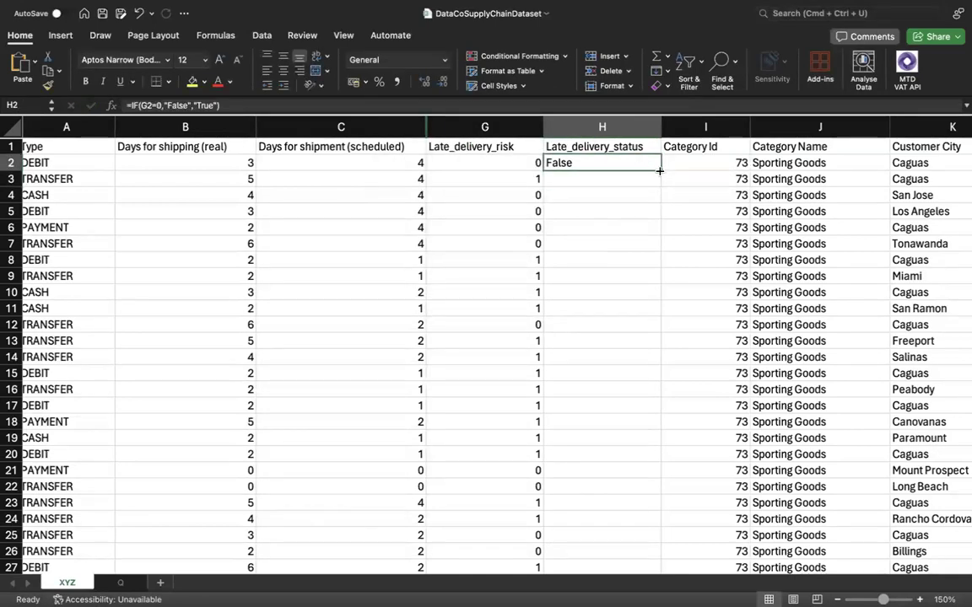
double_click(660, 170)
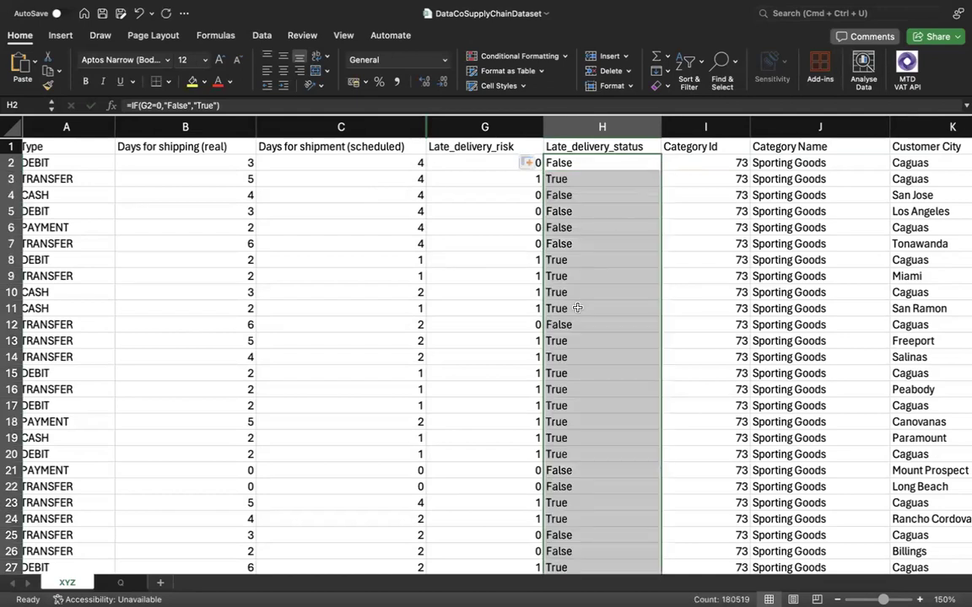
left_click(478, 359)
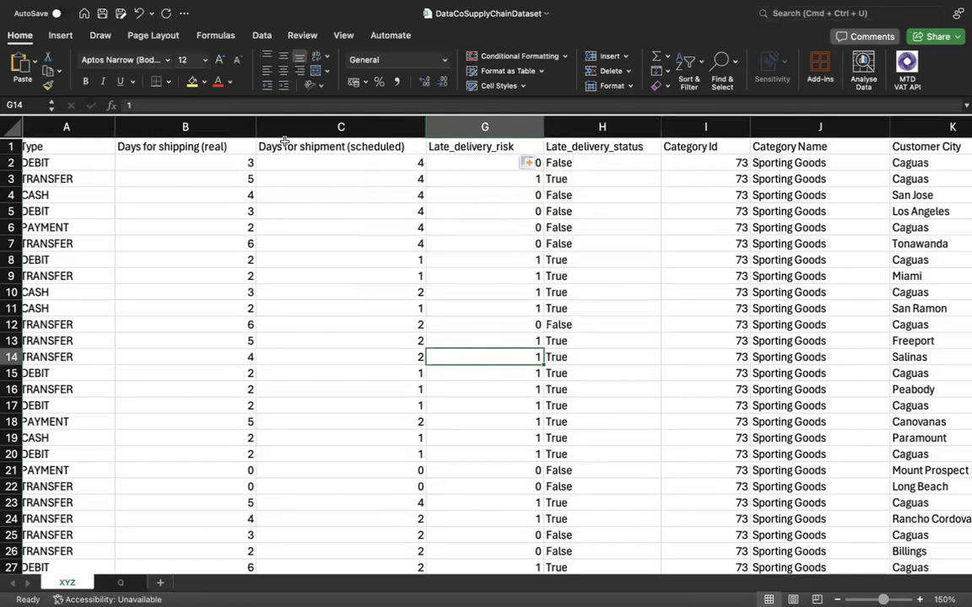
Review the real and scheduled shipping days columns, comparing the two values in row 2.
left_click_drag(217, 134, 354, 128)
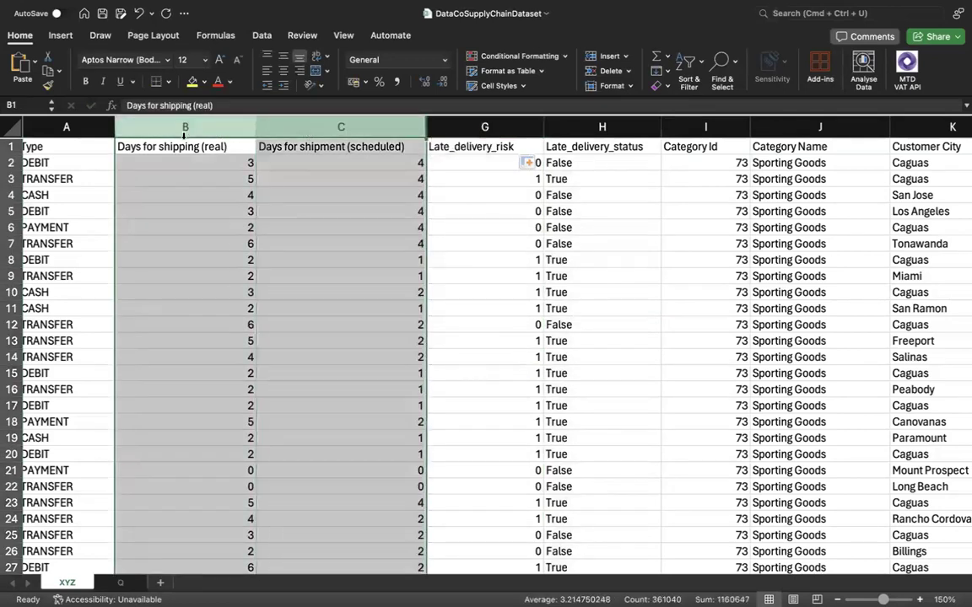
left_click(315, 181)
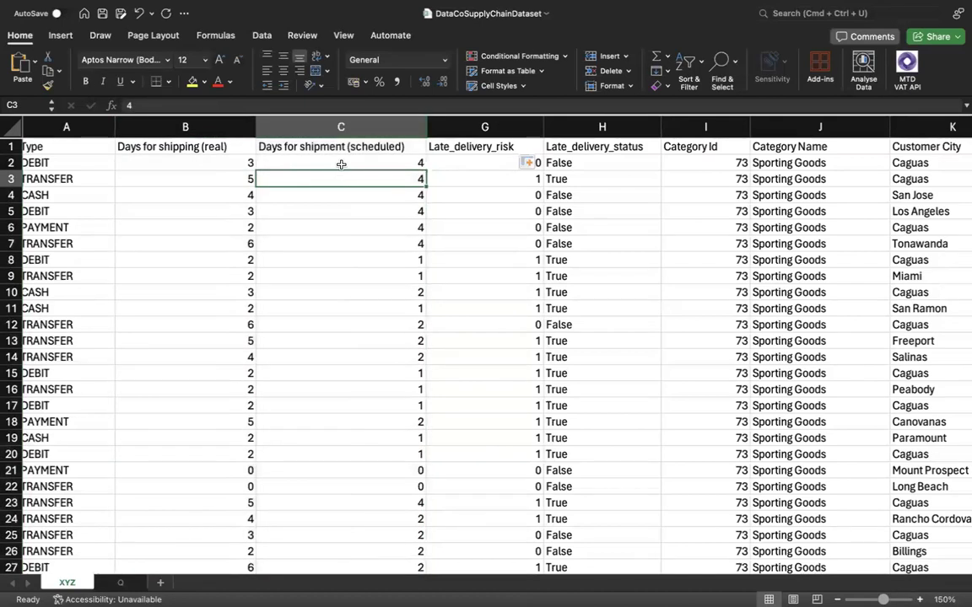
left_click(206, 162)
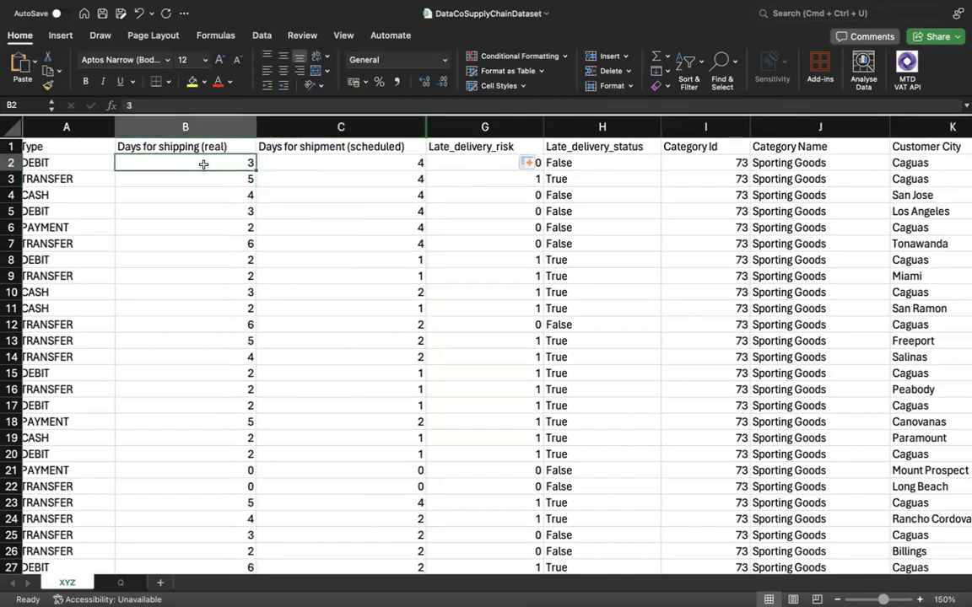
left_click(337, 166)
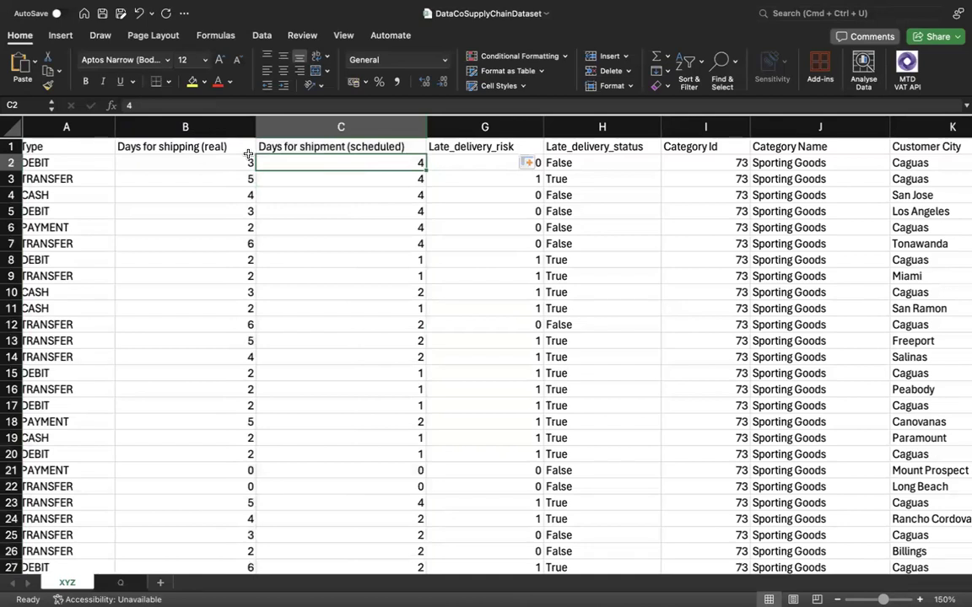
Try inserting a blank column directly before Late_delivery_risk, and undo the insertion.
left_click(440, 125)
right_click(439, 125)
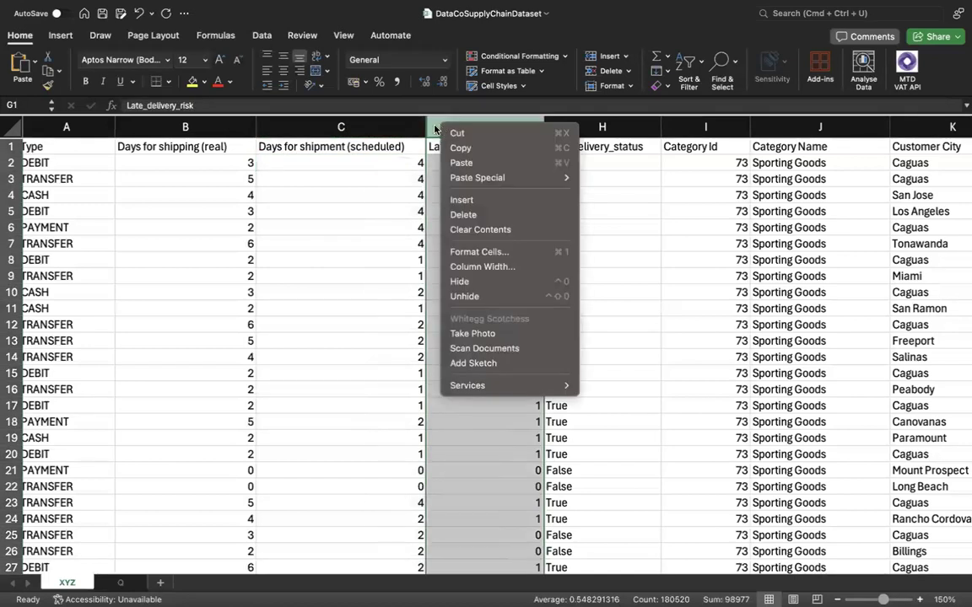
left_click(384, 124)
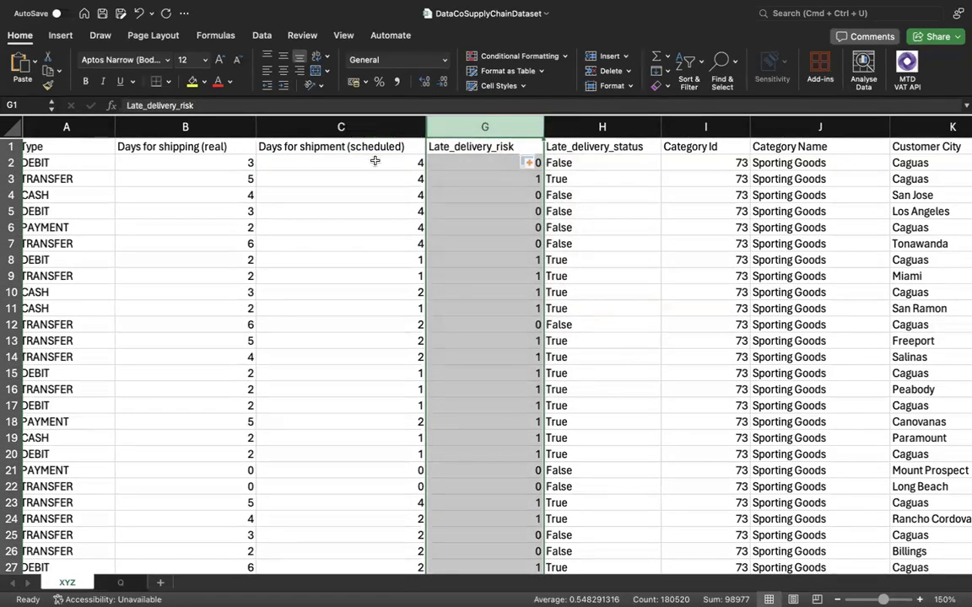
left_click(376, 161)
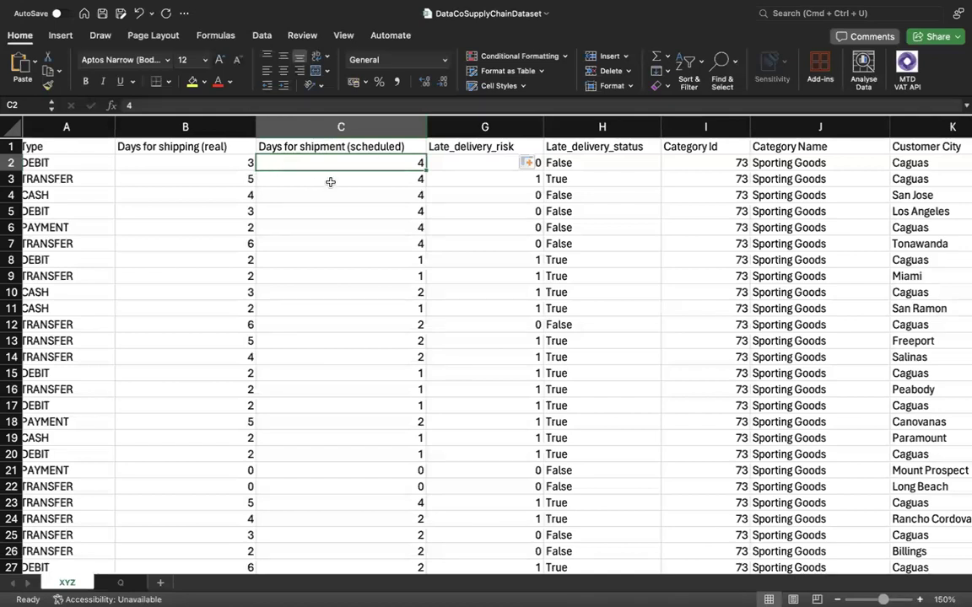
left_click(244, 182)
left_click(329, 182)
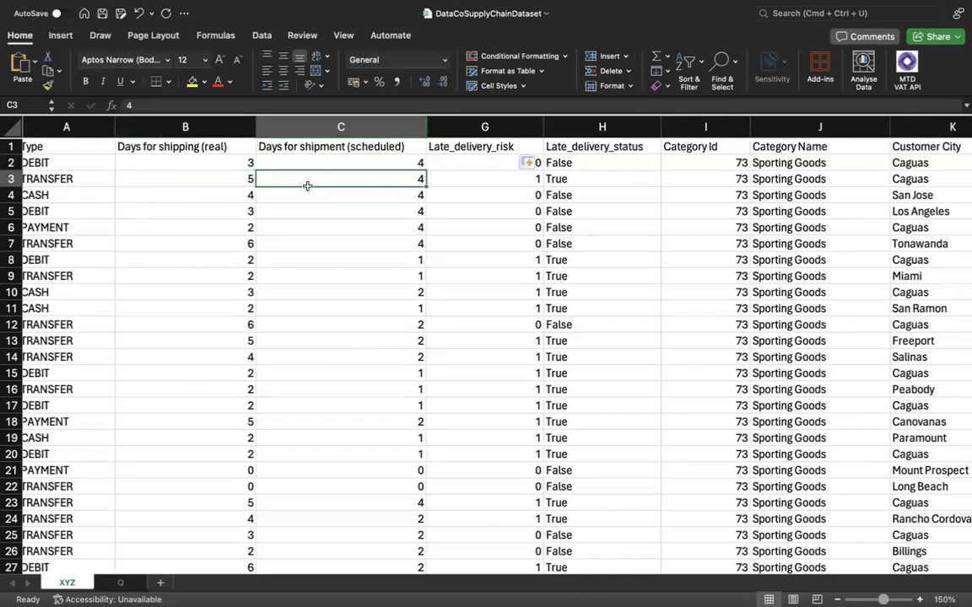
left_click(467, 127)
right_click(466, 131)
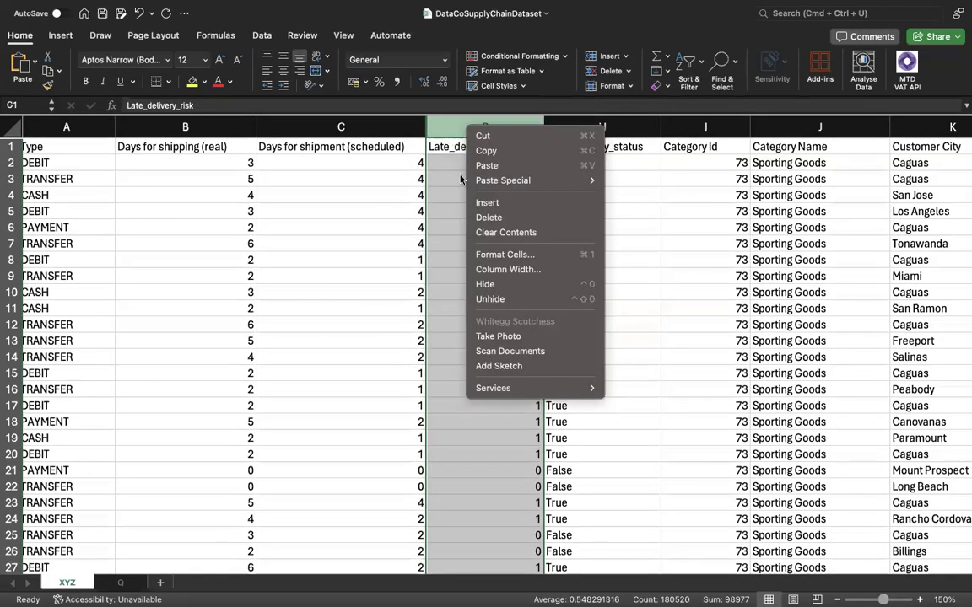
left_click(472, 202)
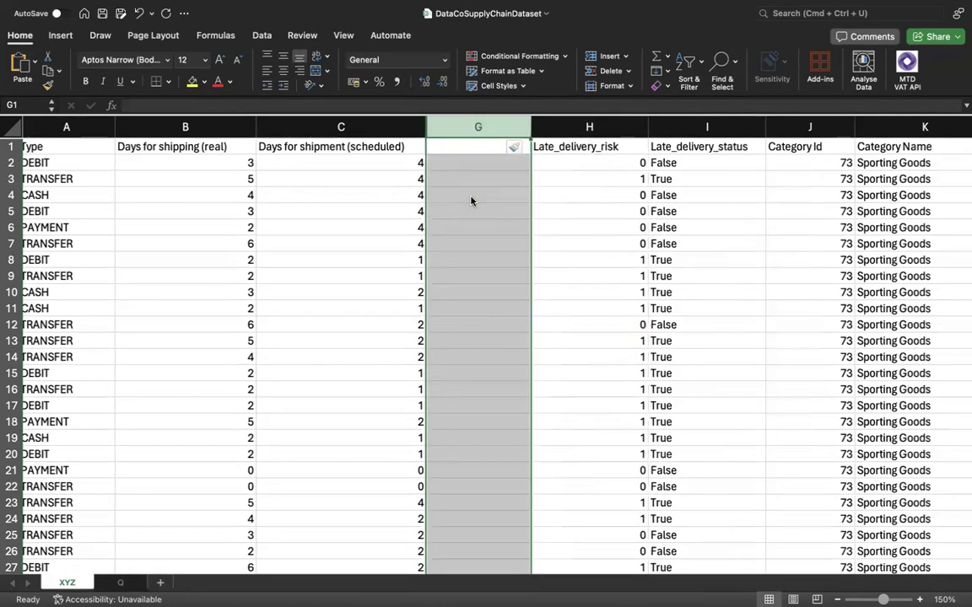
key("super+z")
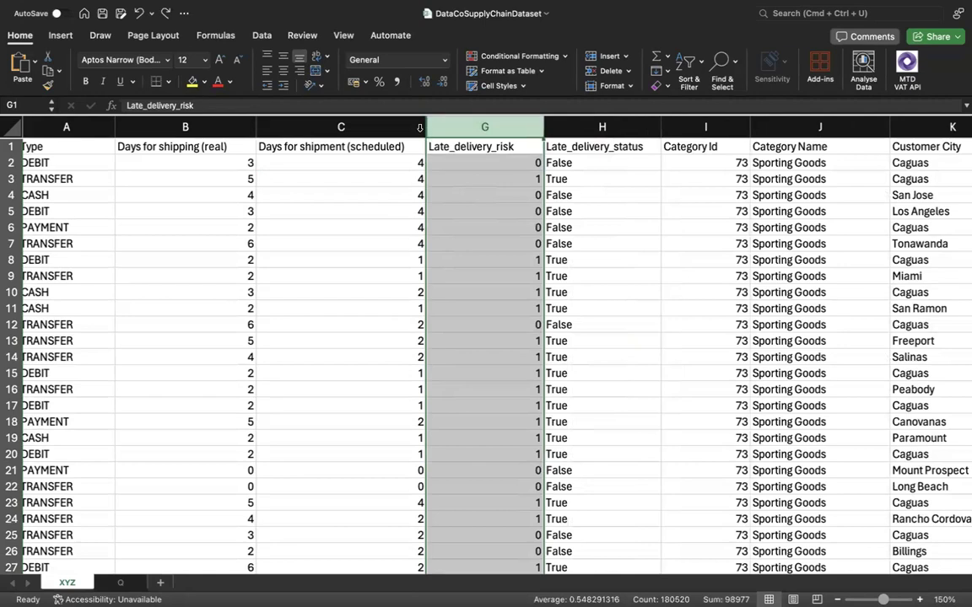
Unhide the columns between Days for shipment (scheduled) and Late_delivery_risk.
left_click(419, 128)
left_click(442, 127, "shift")
right_click(442, 129)
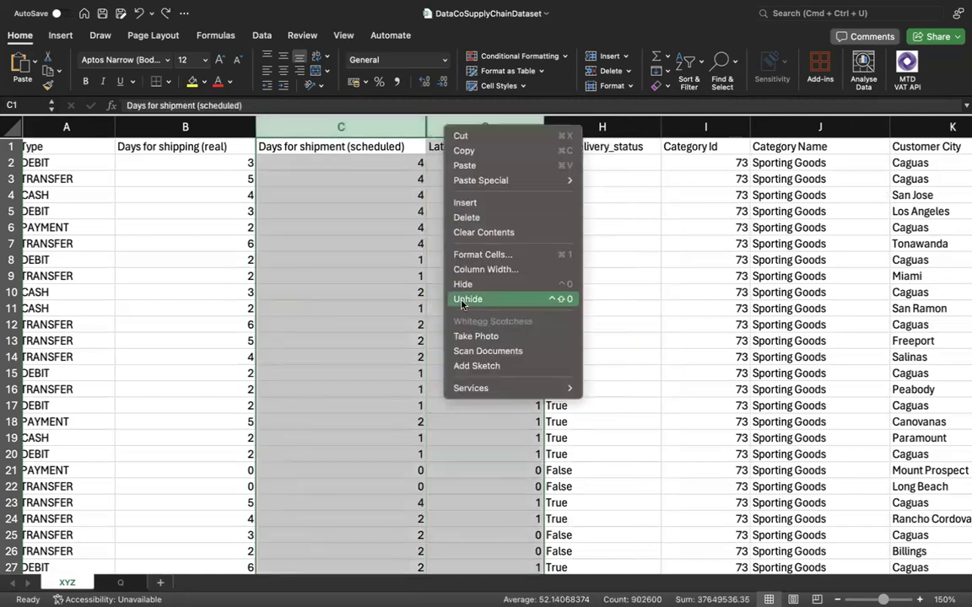
left_click(462, 300)
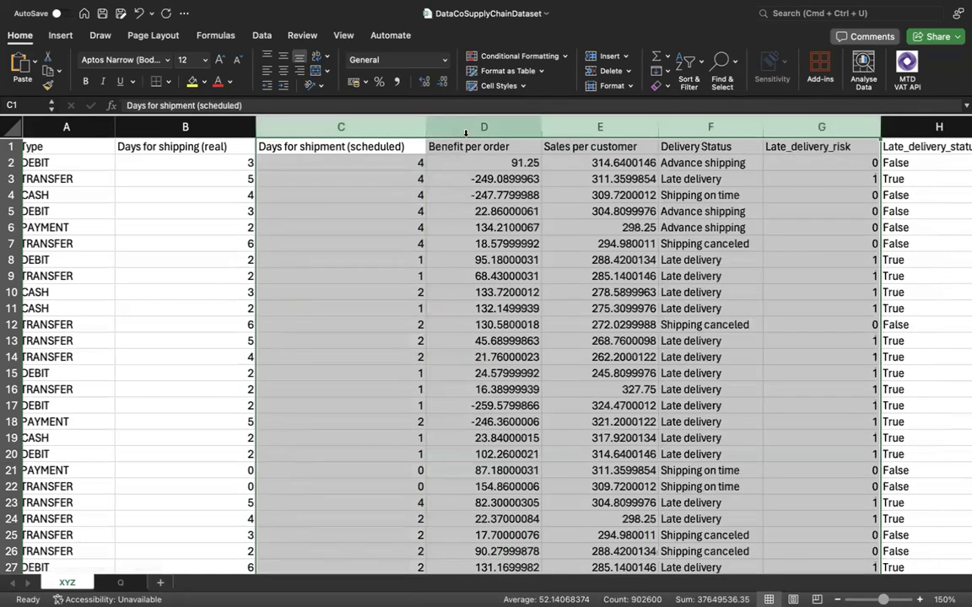
Insert a blank column between Days for shipment (scheduled) and Benefit per order.
left_click(468, 128)
right_click(468, 129)
left_click(485, 212)
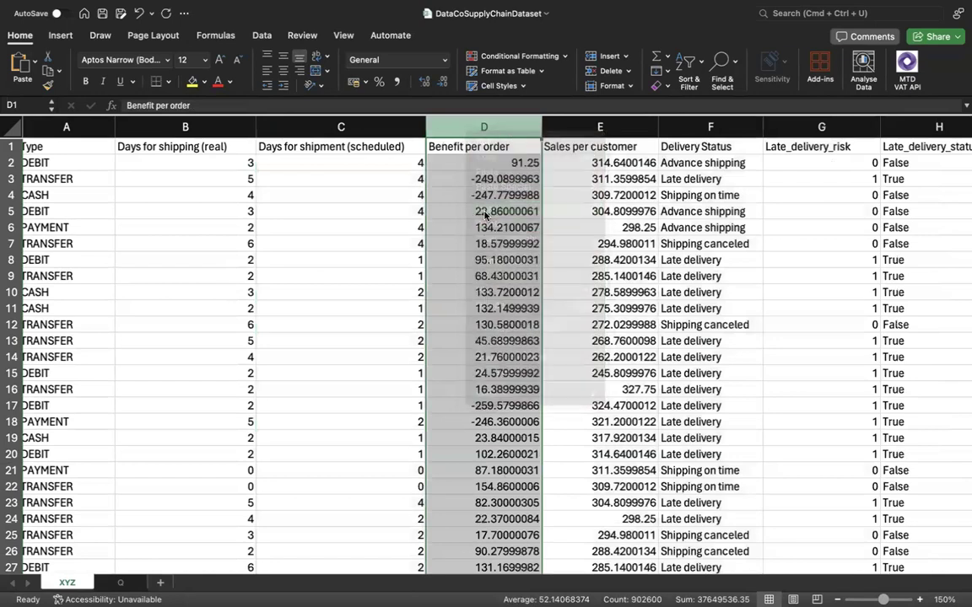
Hide the Benefit per order, Sales per customer and Delivery Status columns.
scroll(517, 167, "right", 3)
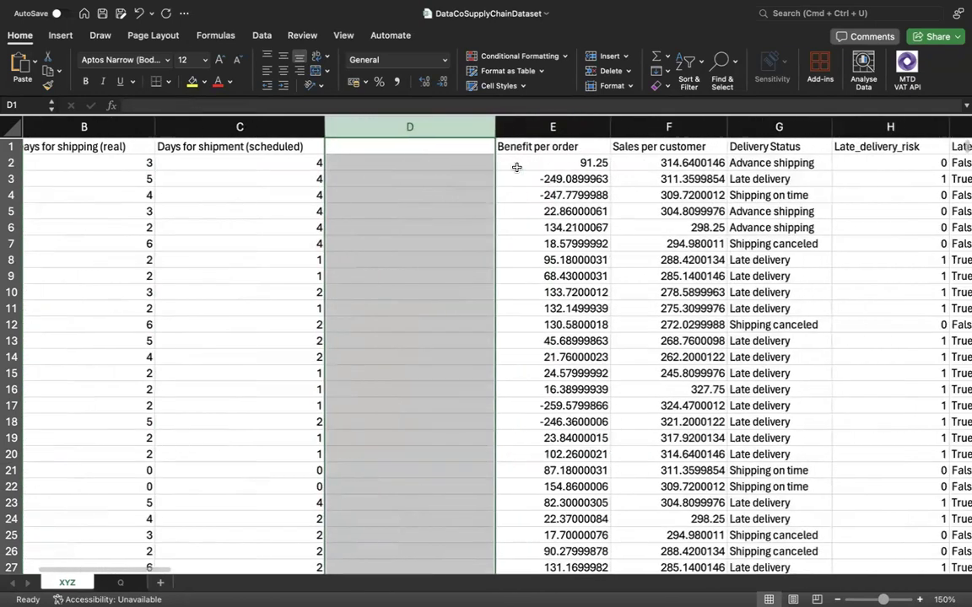
left_click_drag(510, 126, 707, 127)
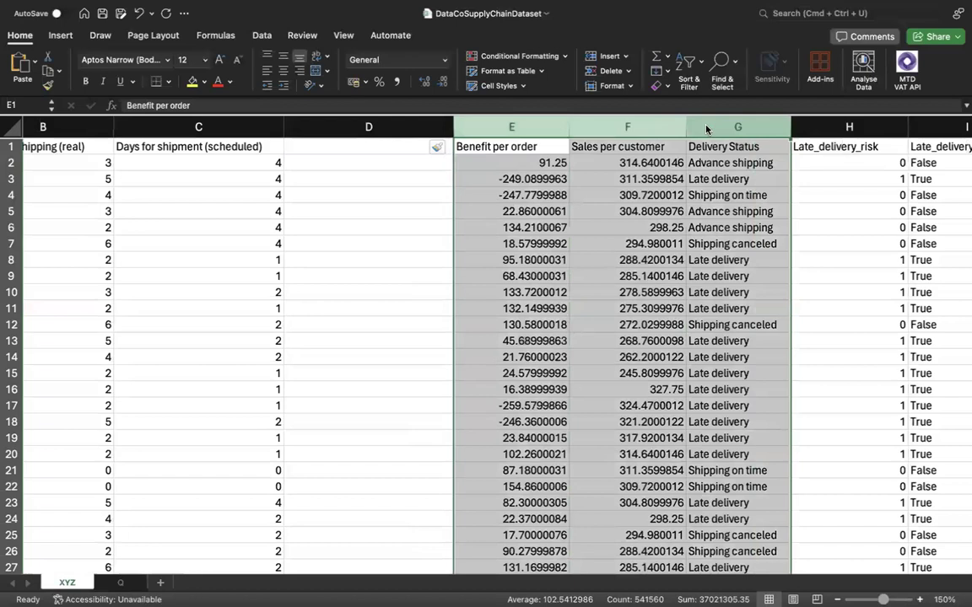
right_click(713, 128)
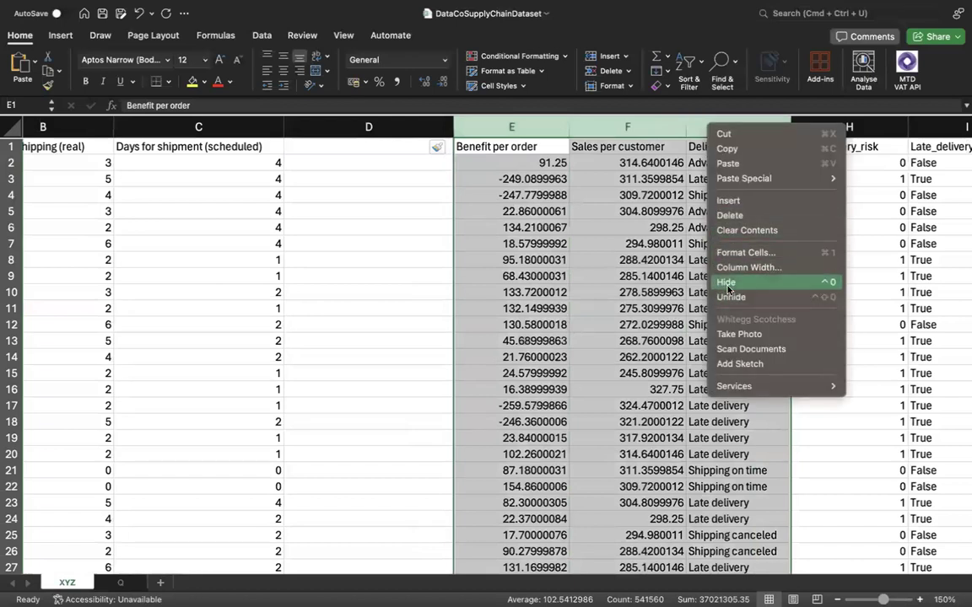
left_click(726, 283)
Enter the header Late/Ontime in D1 of the blank column beside the scheduled shipment days.
scroll(368, 149, "left", 5)
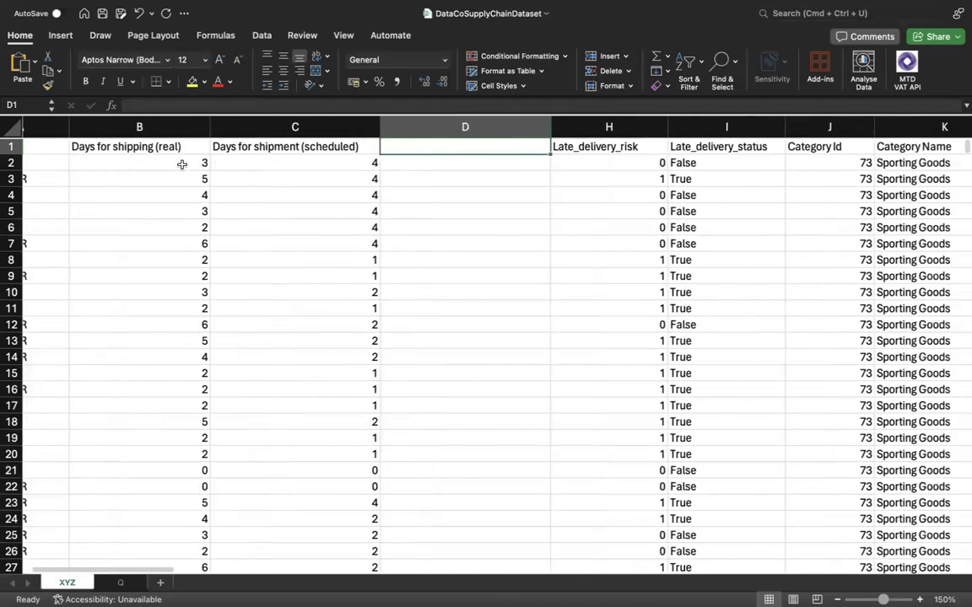
scroll(213, 156, "left", 2)
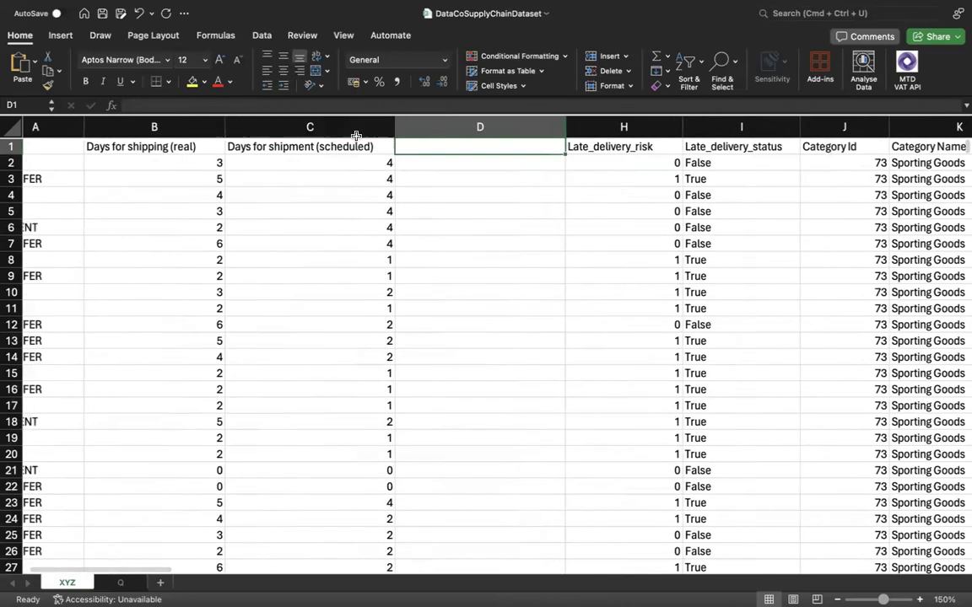
double_click(425, 147)
type("Late/")
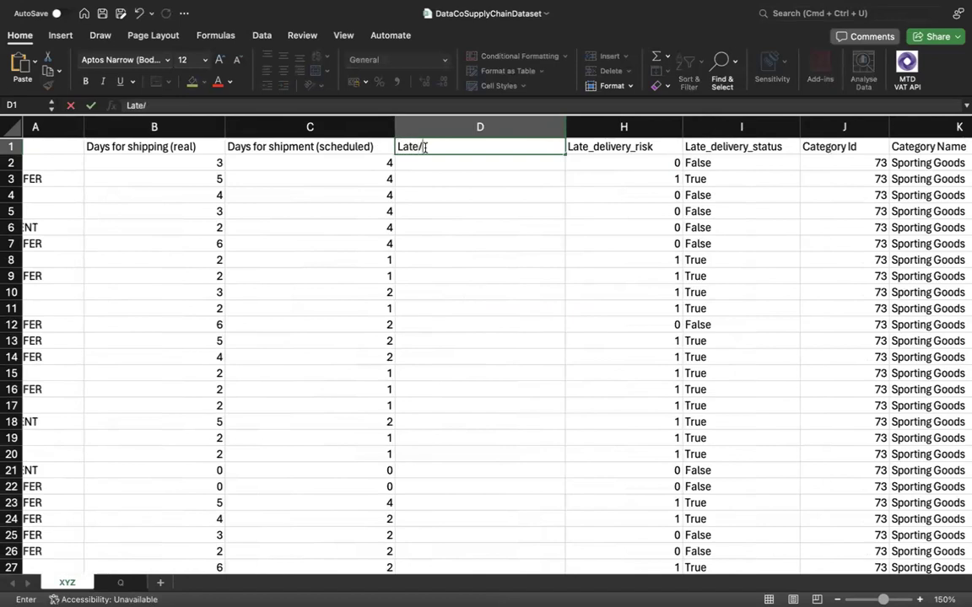
type("Ontime")
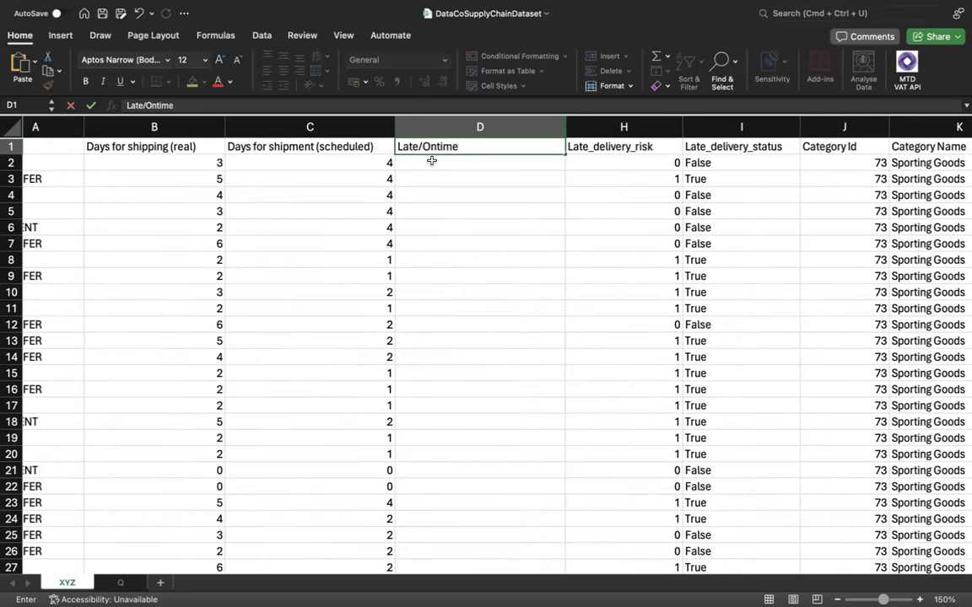
left_click(431, 160)
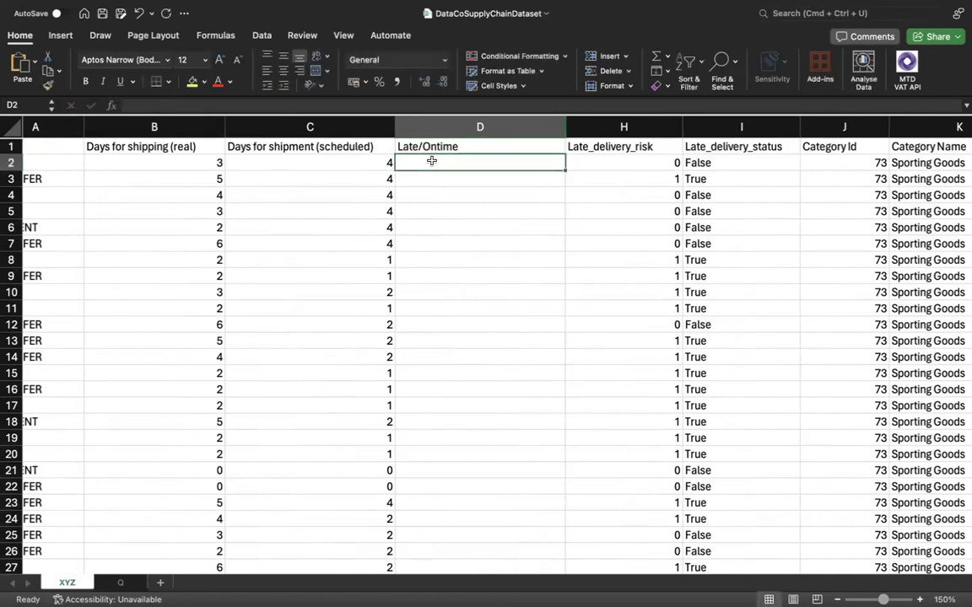
Compare the scheduled and real shipping days in row 2 as the basis for the Late/Ontime value.
left_click(306, 160)
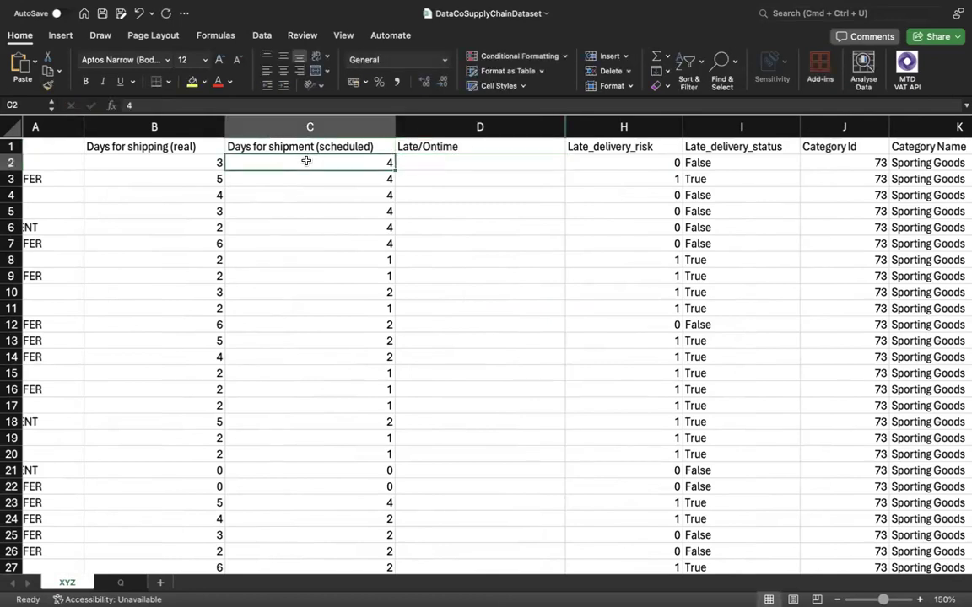
left_click(202, 163)
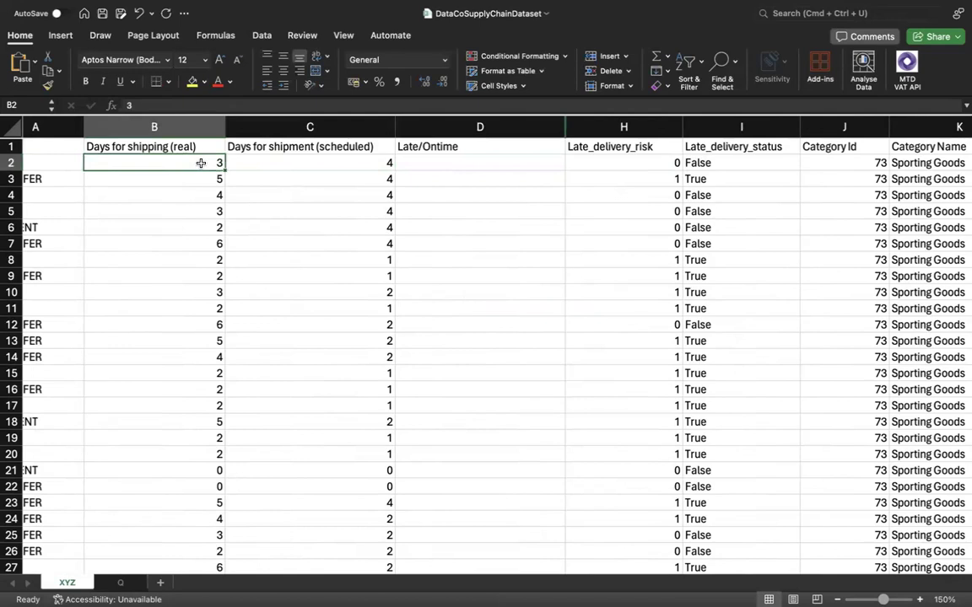
left_click(441, 160)
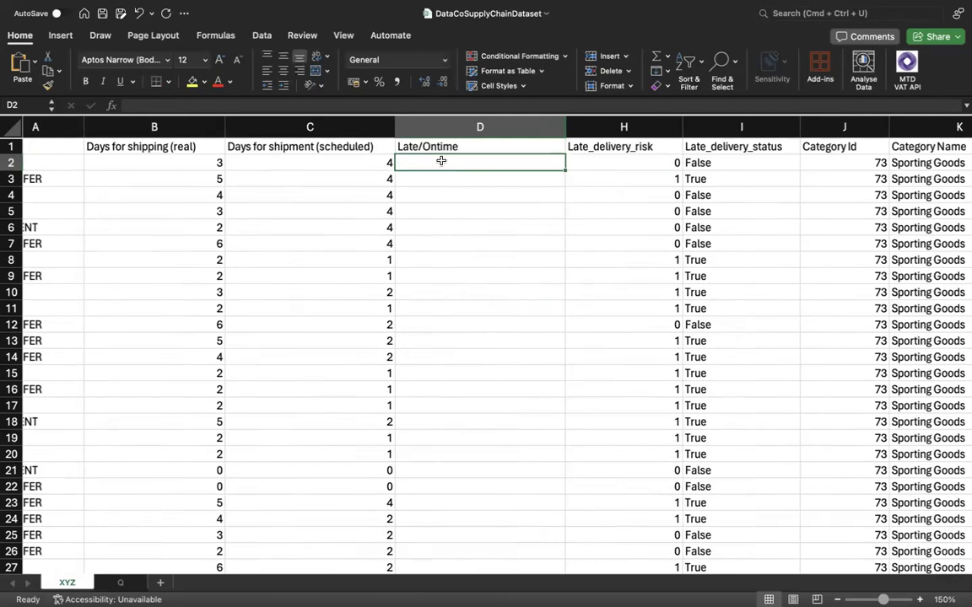
left_click(360, 159)
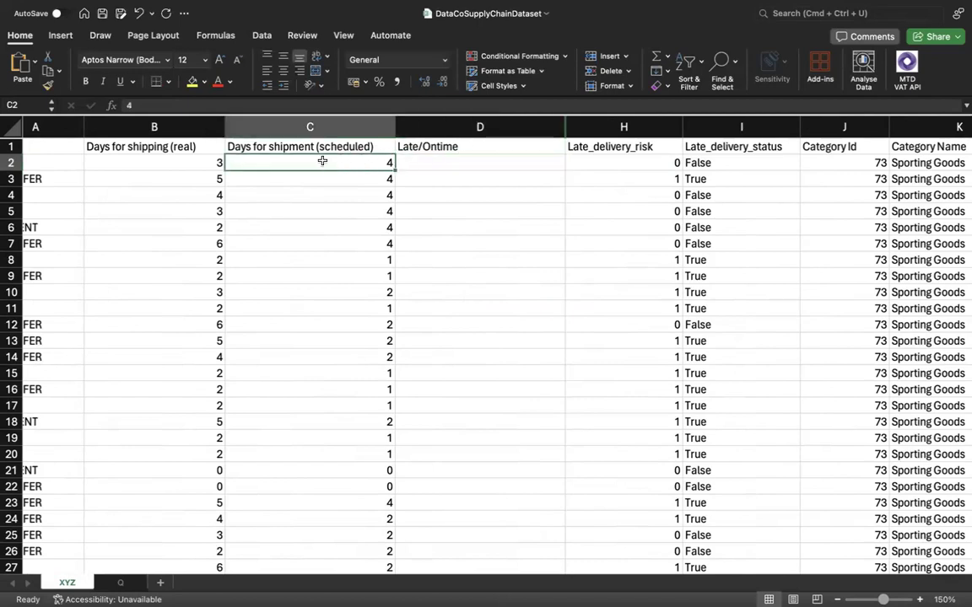
Compare the Days for shipping (real) column with the Days for shipment (scheduled) column to settle the late-delivery condition.
left_click(206, 162)
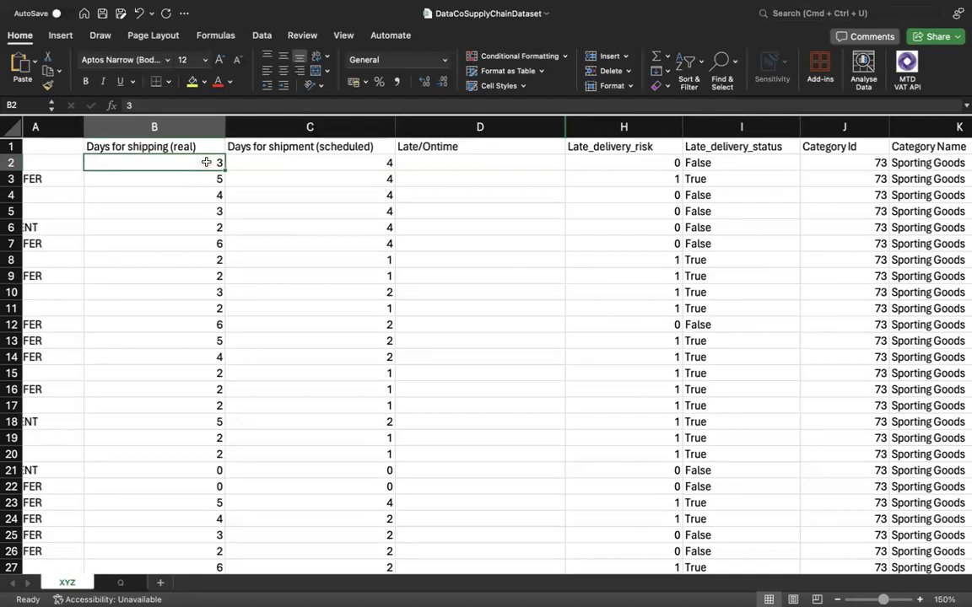
left_click(277, 151)
key("super+shift+Down")
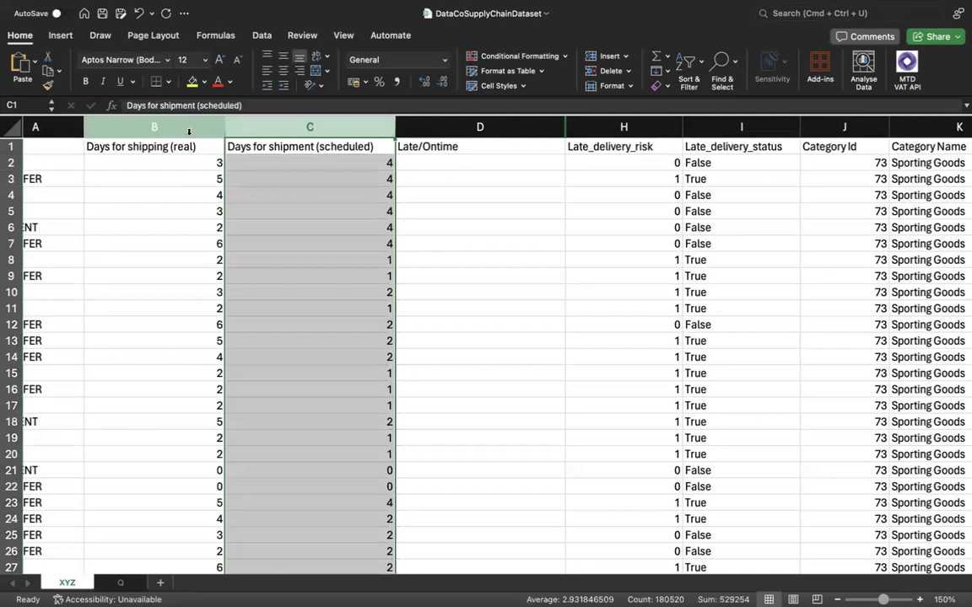
left_click(189, 128)
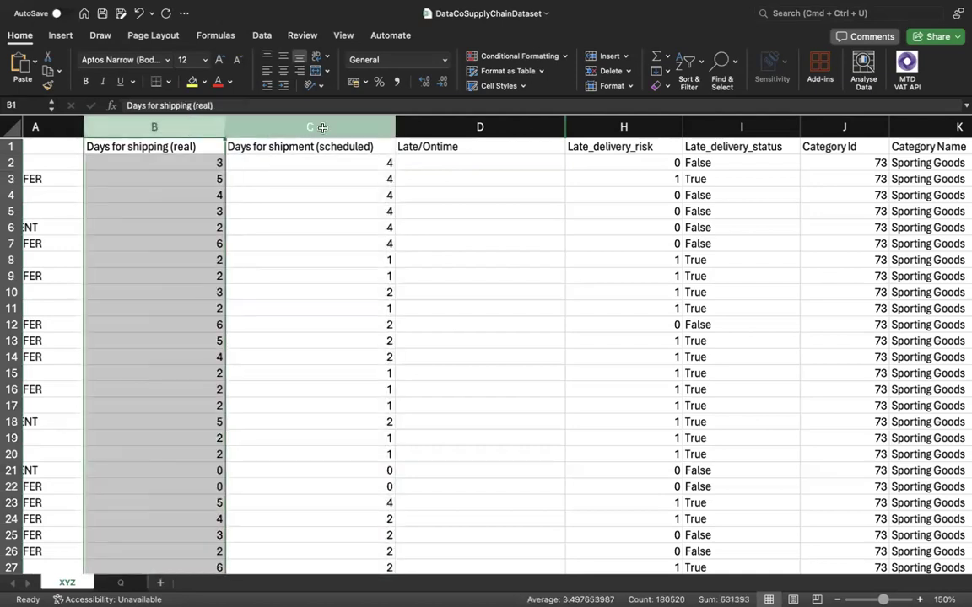
left_click(291, 126)
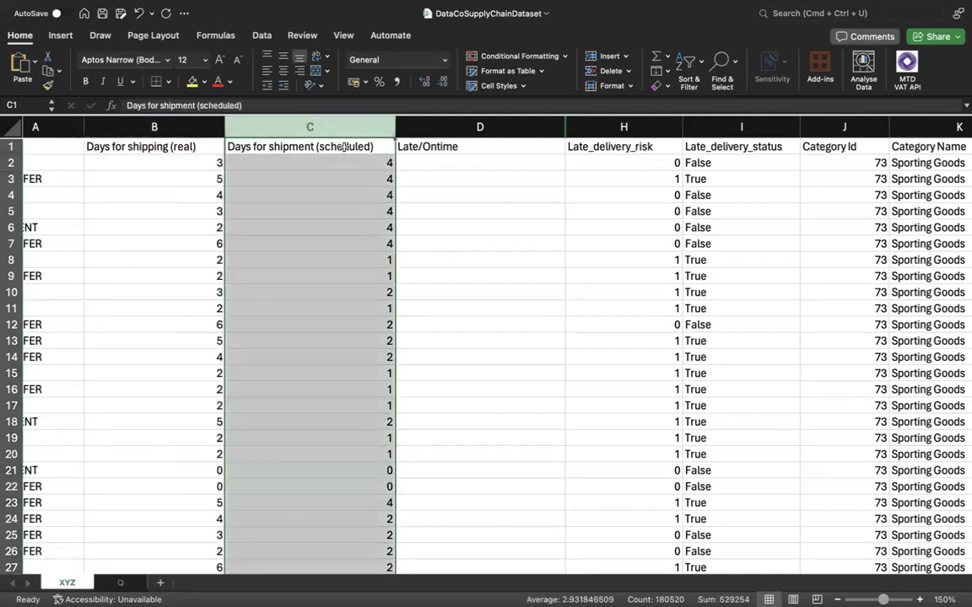
left_click(183, 130)
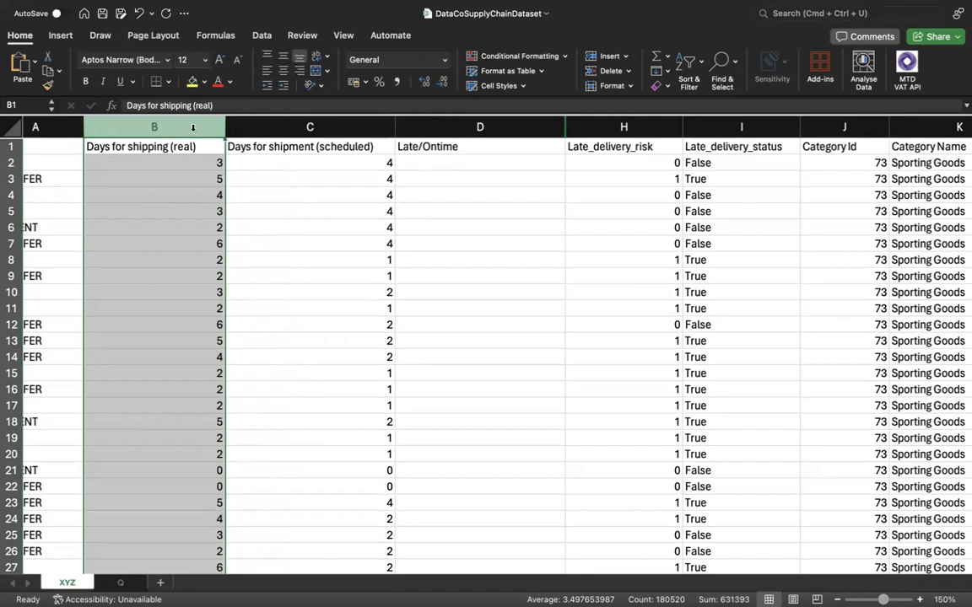
left_click(314, 135, "super")
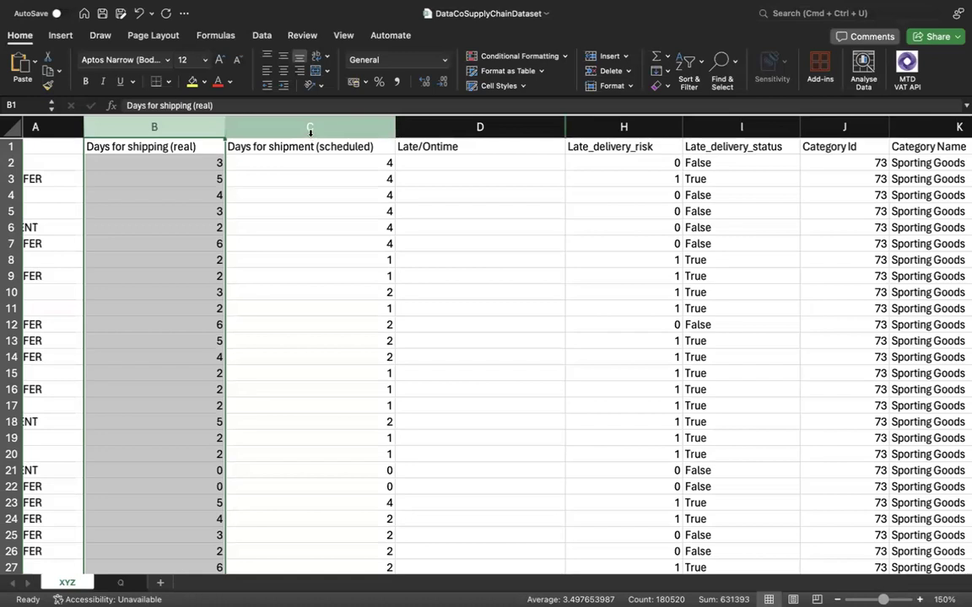
left_click(311, 133)
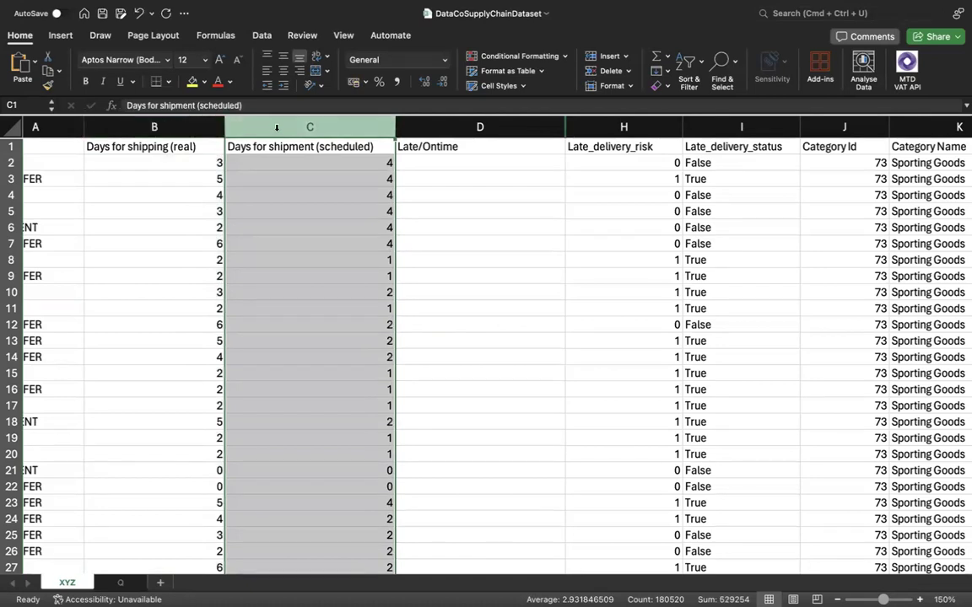
left_click(199, 130)
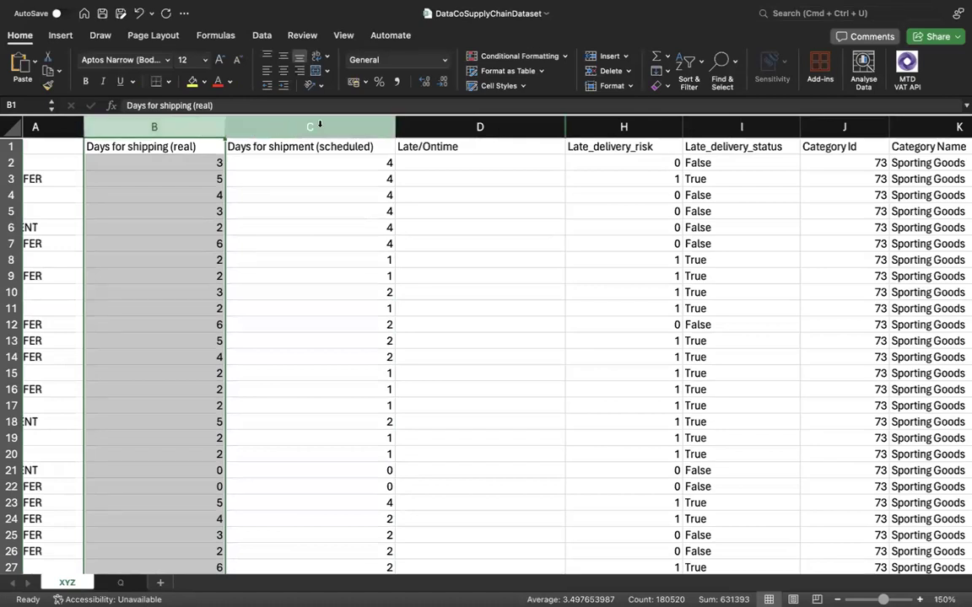
Begin an IF formula in D2 that tests whether the scheduled days in C2 are less than the real days in B2.
left_click(457, 161)
type("=")
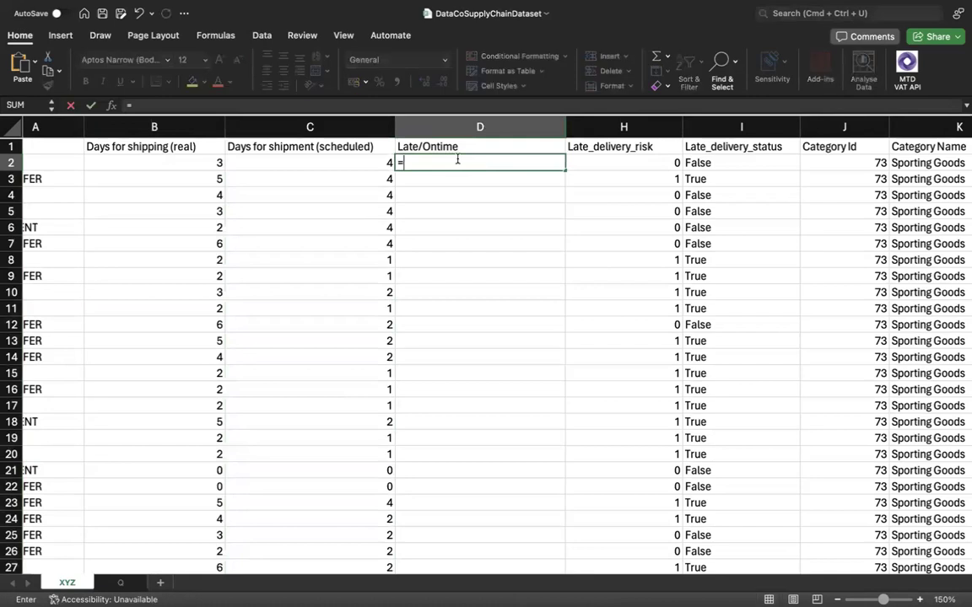
left_click(309, 160)
key("BackSpace")
key("BackSpace")
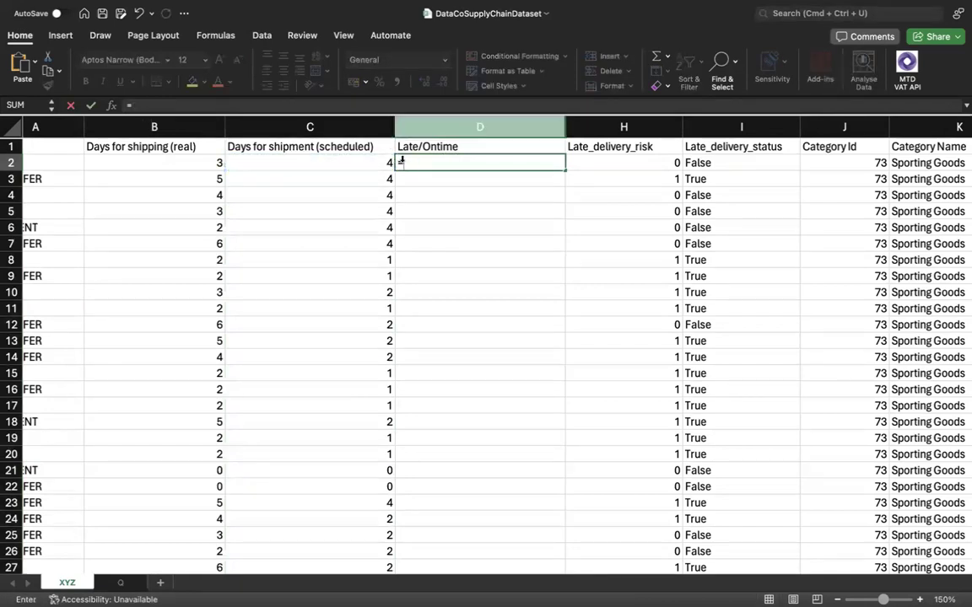
type("if(")
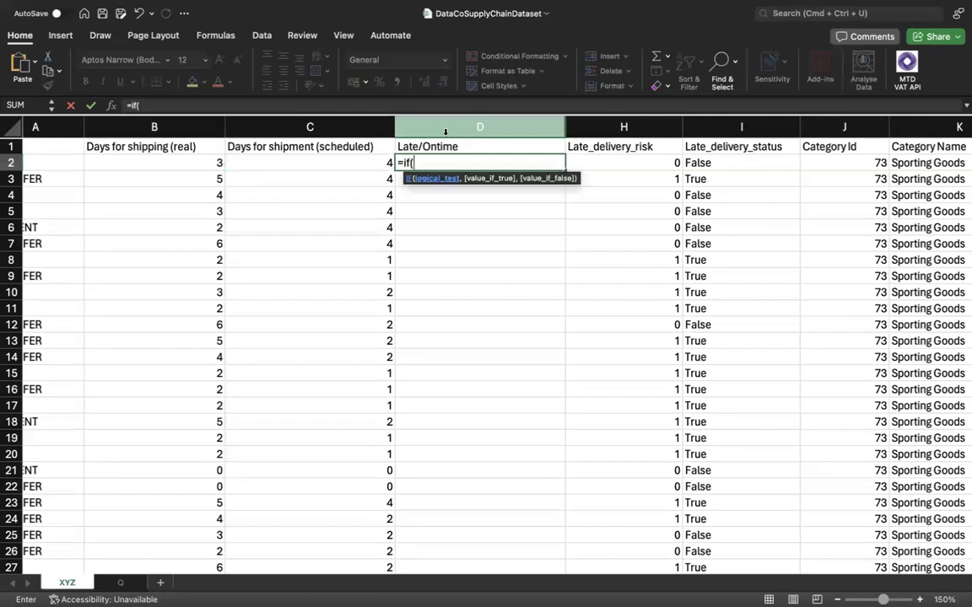
left_click(340, 162)
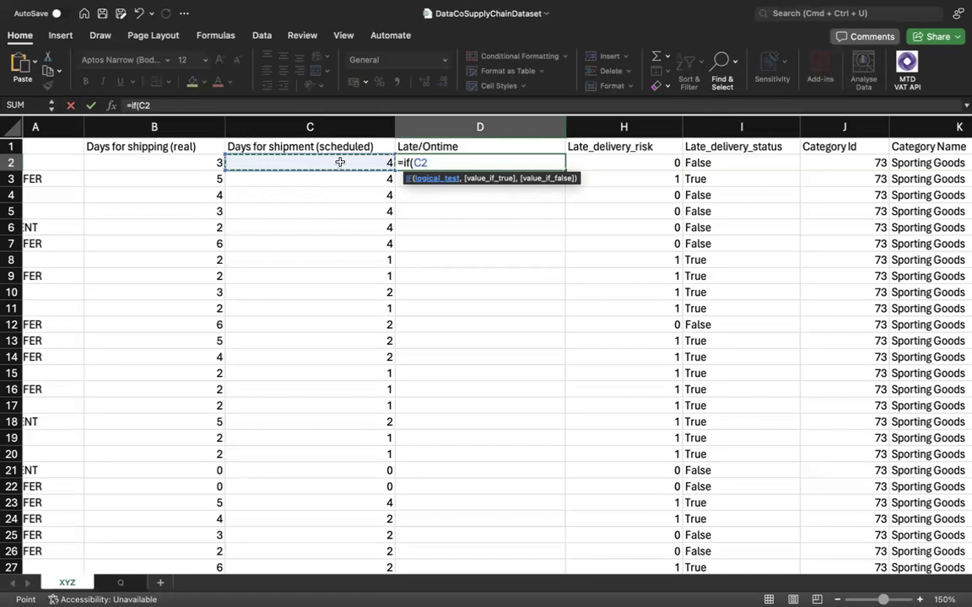
type("<")
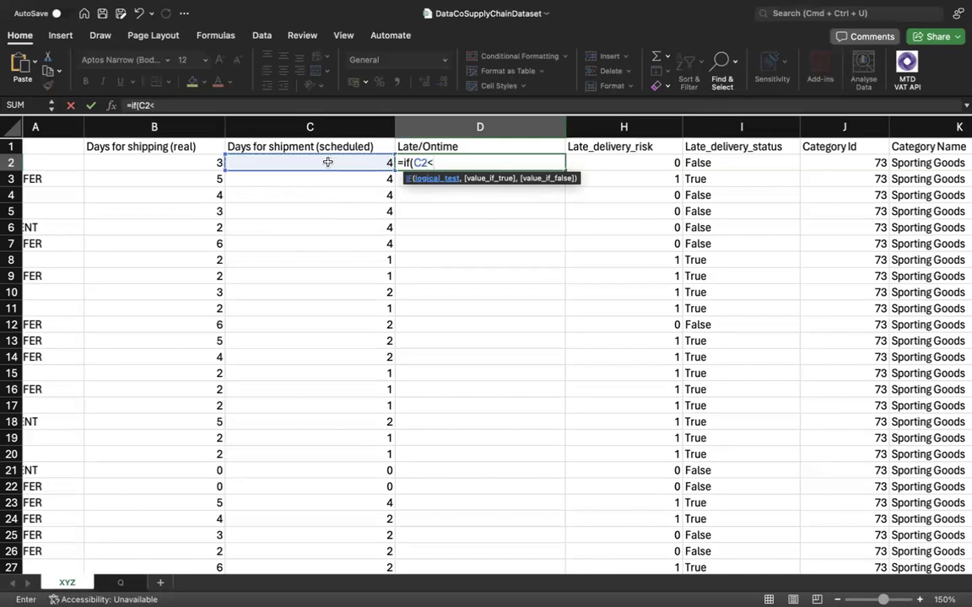
left_click(161, 167)
type(",")
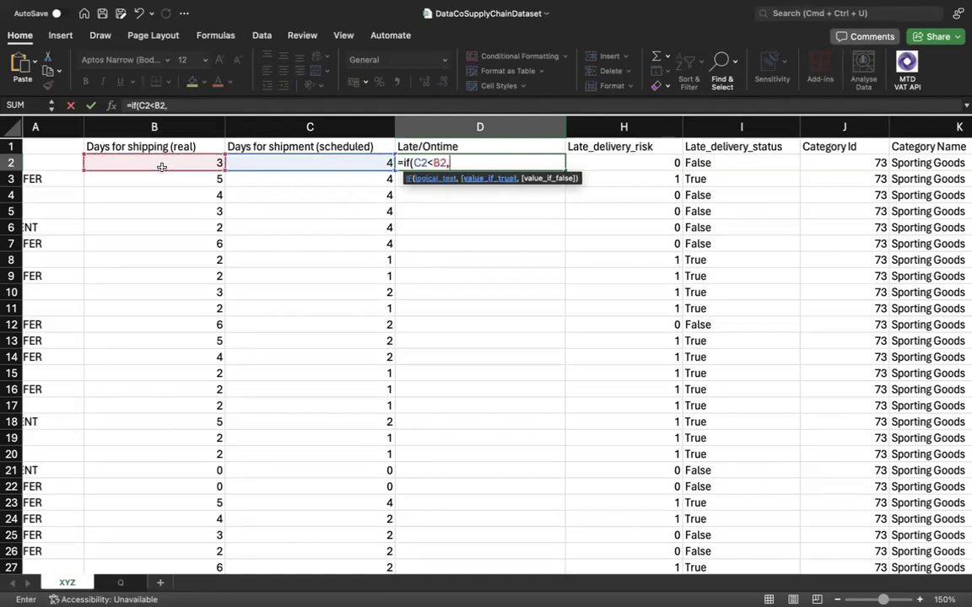
type(" \"")
Complete the D2 formula with "Late" if true and "Ontime" if false, and fill it down the whole Late/Ontime column.
type("Late\", ")
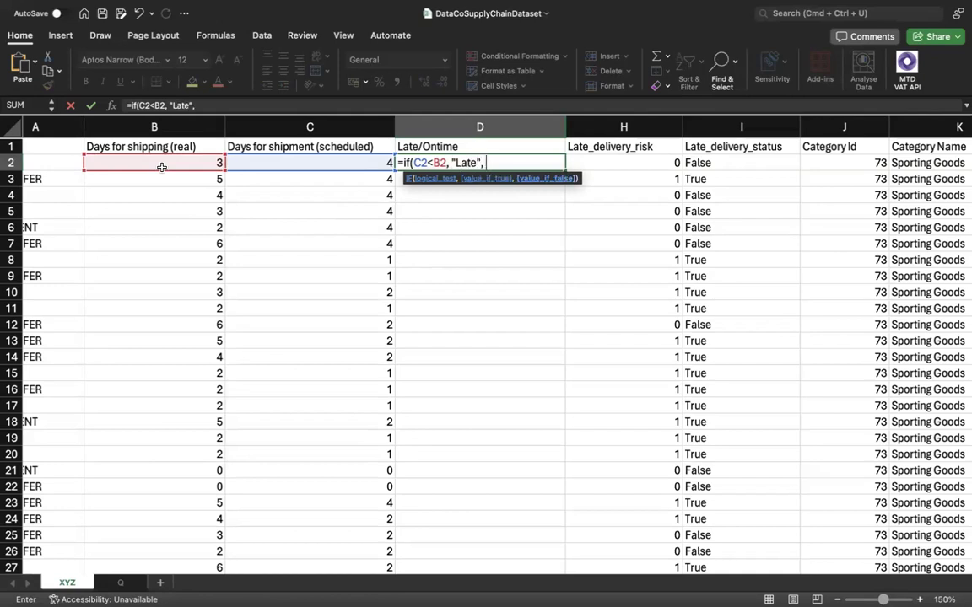
type("\"Ontime\")")
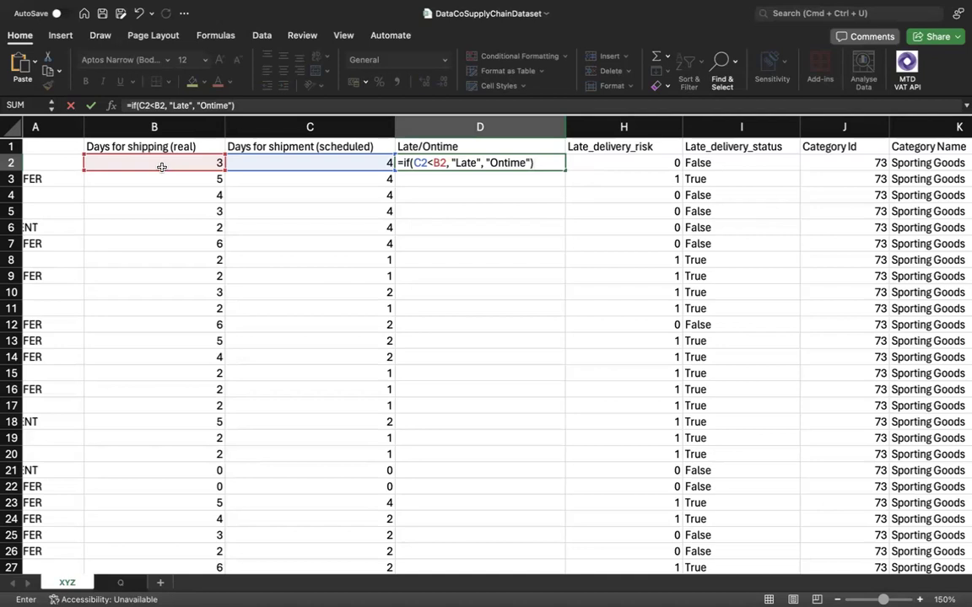
key("Return")
left_click(505, 162)
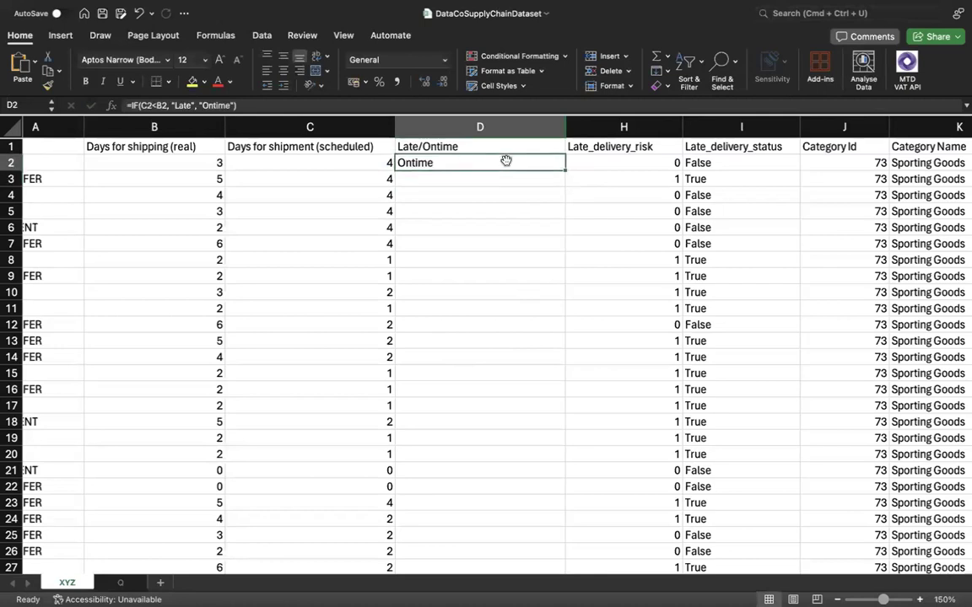
double_click(565, 171)
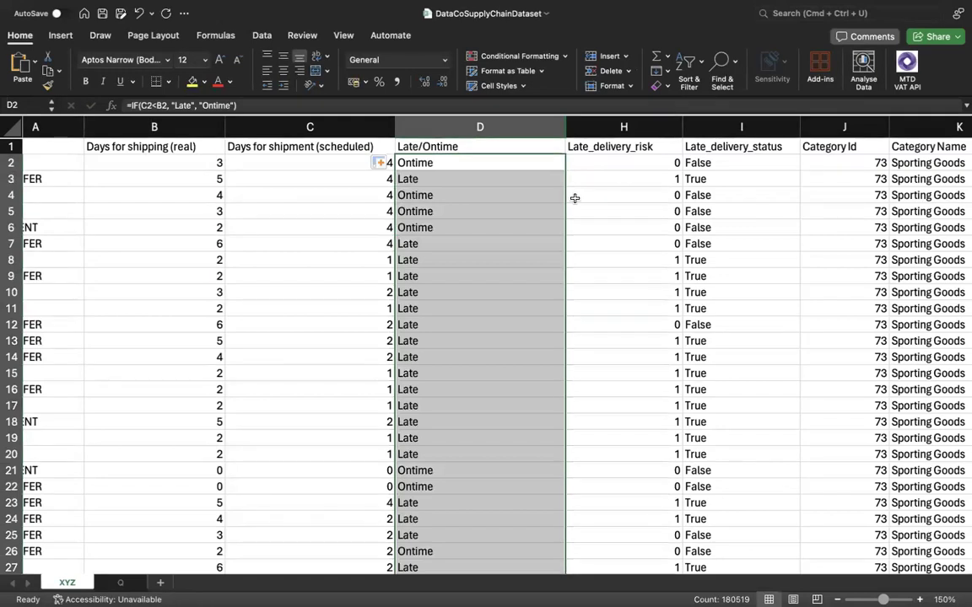
Check the Late/Ontime values against Late_delivery_risk and Late_delivery_status row by row from row 2 to row 20.
left_click_drag(485, 161, 700, 163)
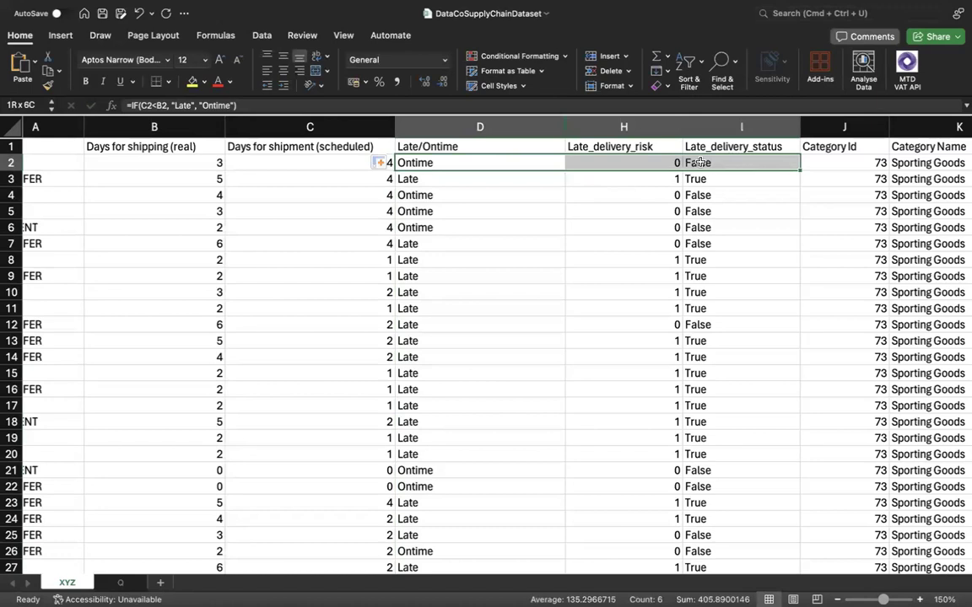
left_click_drag(460, 197, 692, 229)
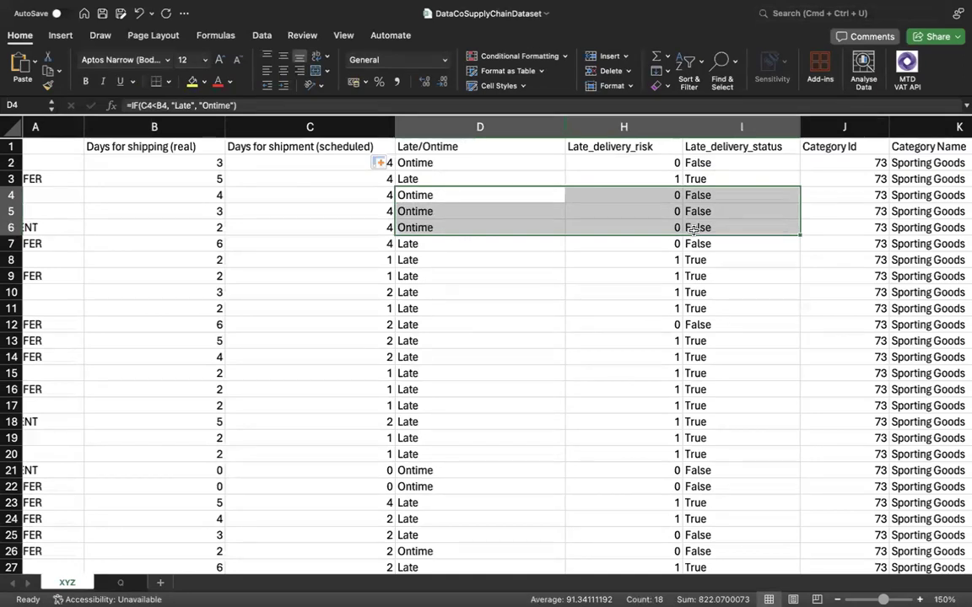
left_click(433, 242)
left_click_drag(565, 242, 694, 244)
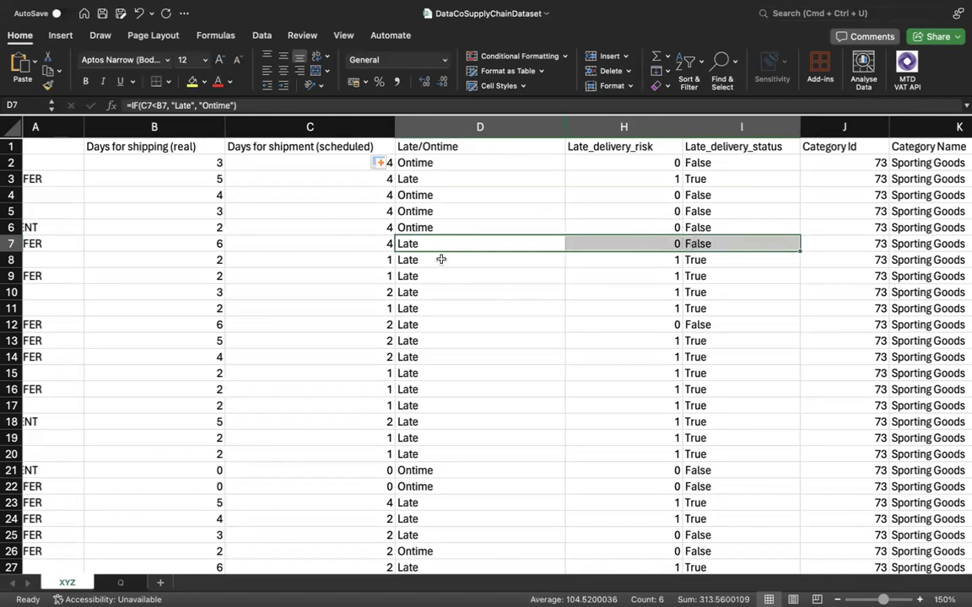
left_click_drag(440, 261, 719, 307)
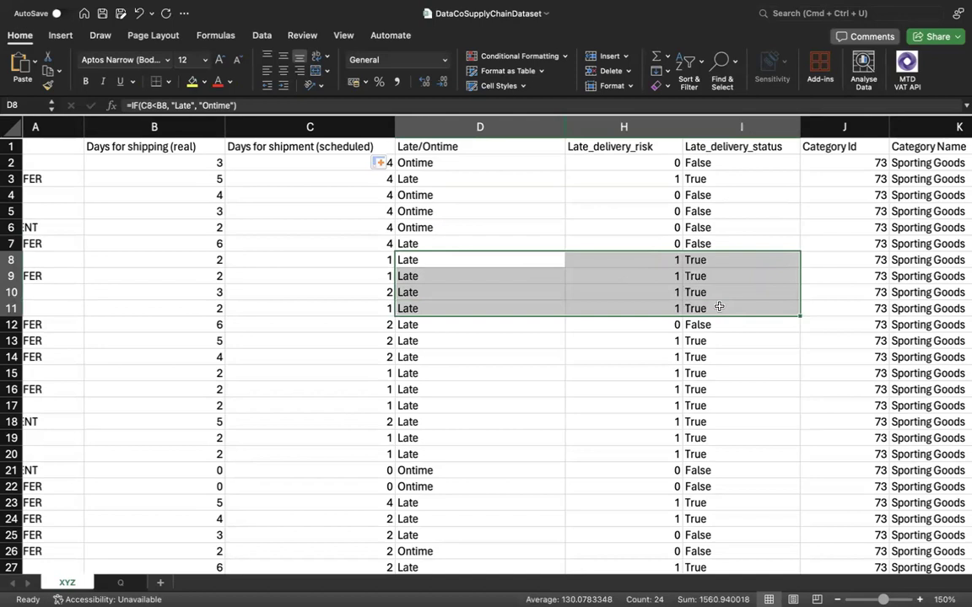
left_click_drag(501, 326, 694, 341)
left_click(611, 377)
left_click_drag(483, 342, 726, 451)
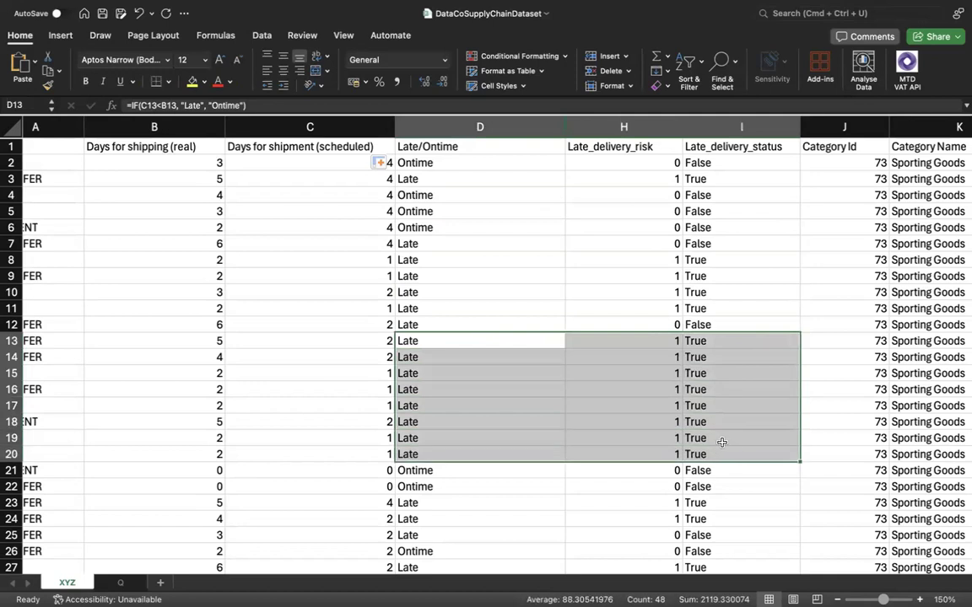
scroll(723, 443, "down", 3)
scroll(722, 443, "up", 3)
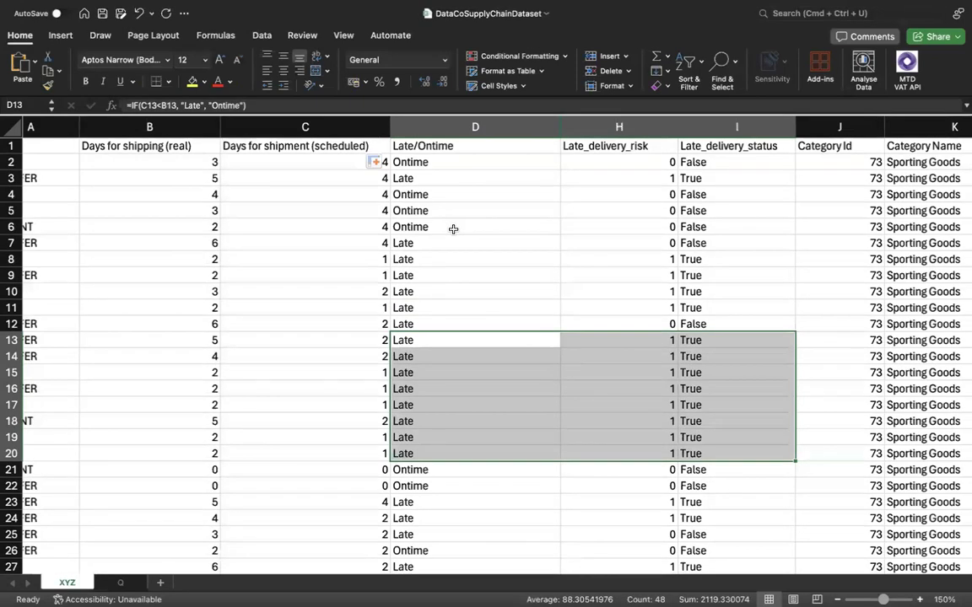
scroll(465, 333, "down", 1)
scroll(465, 333, "up", 1)
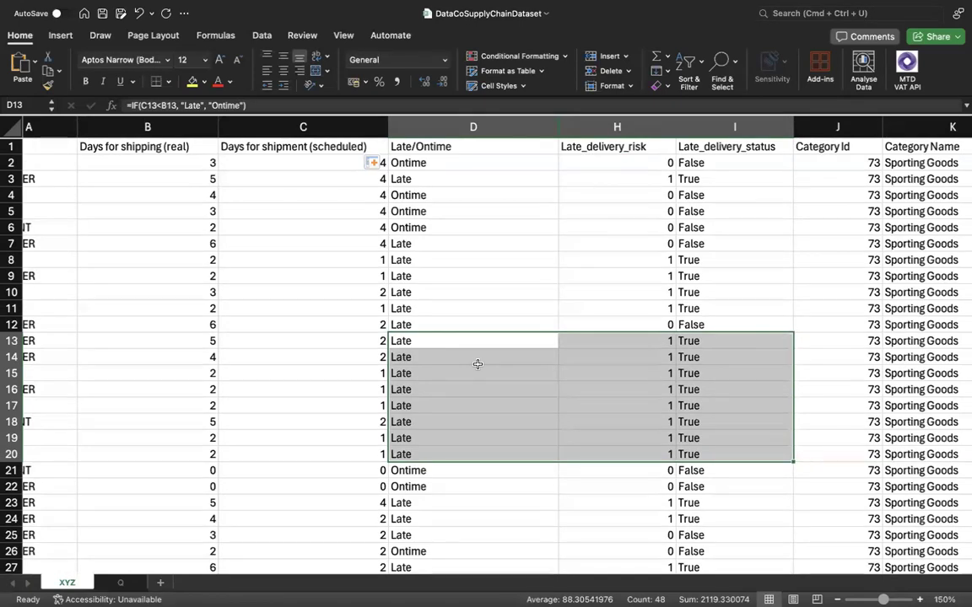
Review the analysis topics on sheet Q, especially LATE DELIVERY, against the Late/Ontime column on sheet XYZ.
left_click(120, 582)
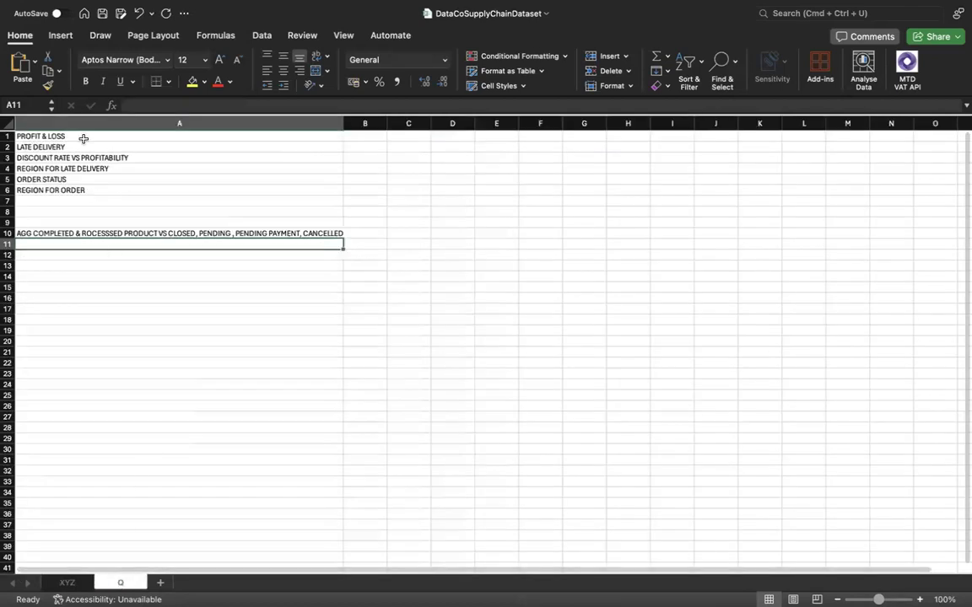
left_click(64, 244)
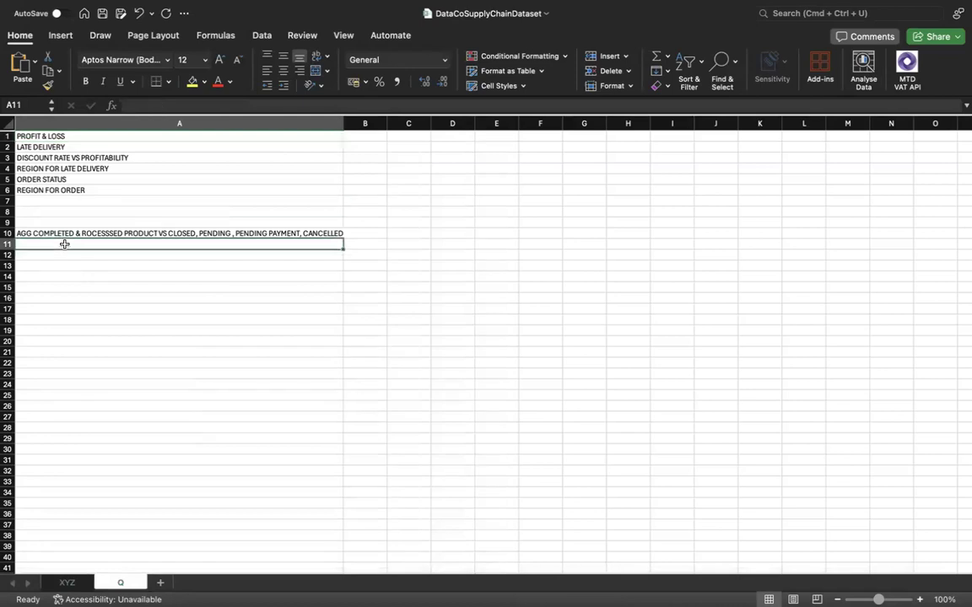
left_click(64, 233)
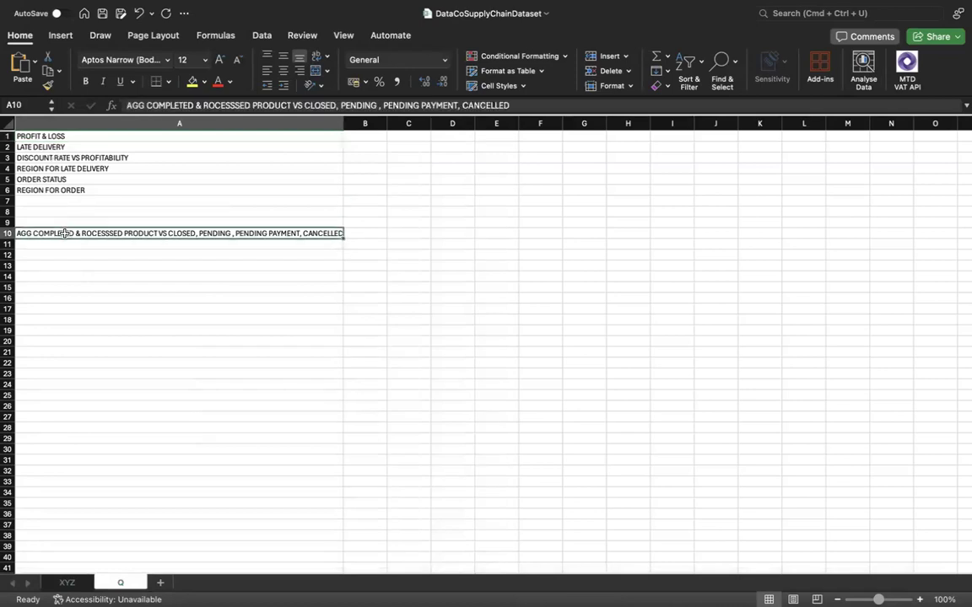
left_click(72, 148)
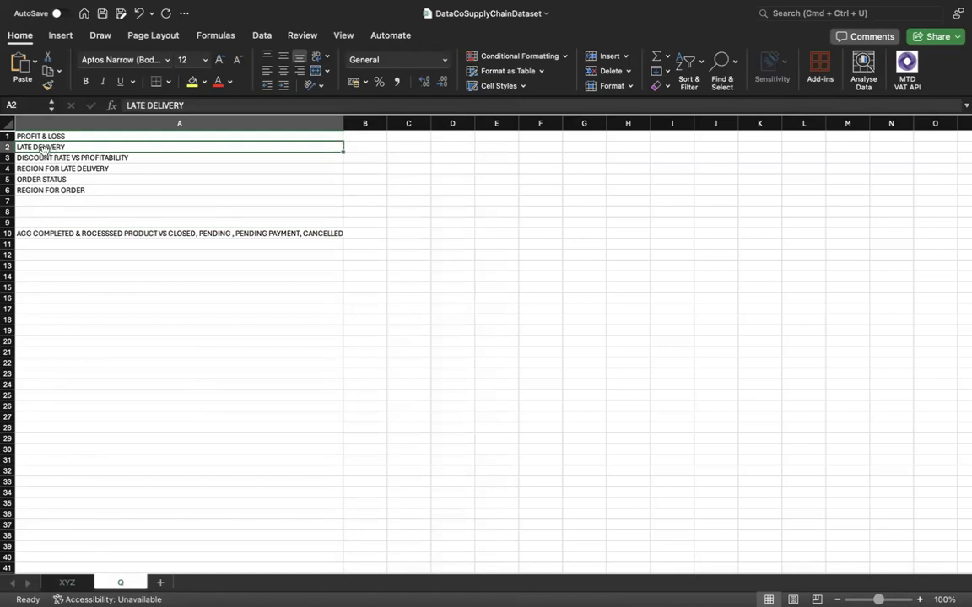
left_click(67, 584)
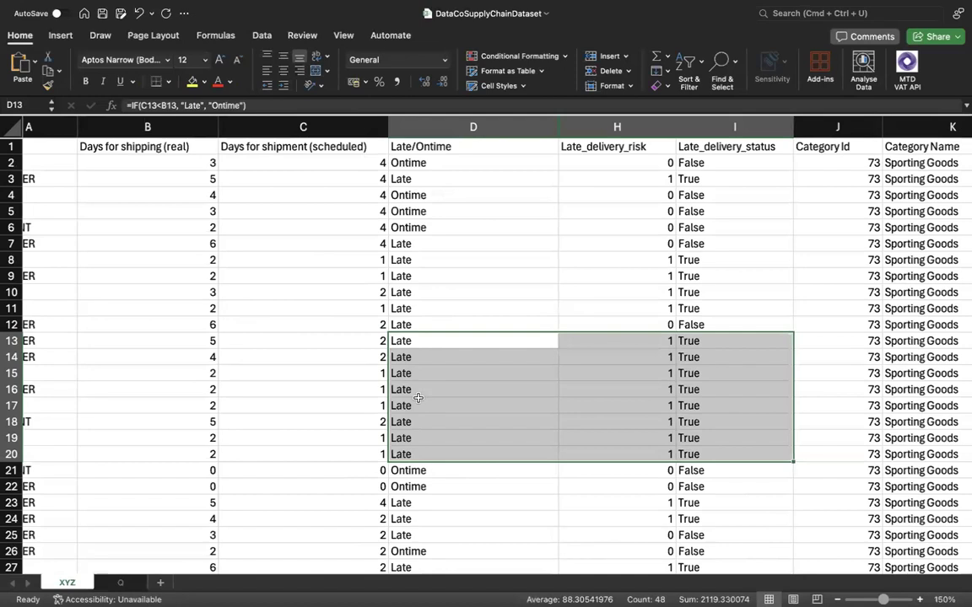
left_click(121, 584)
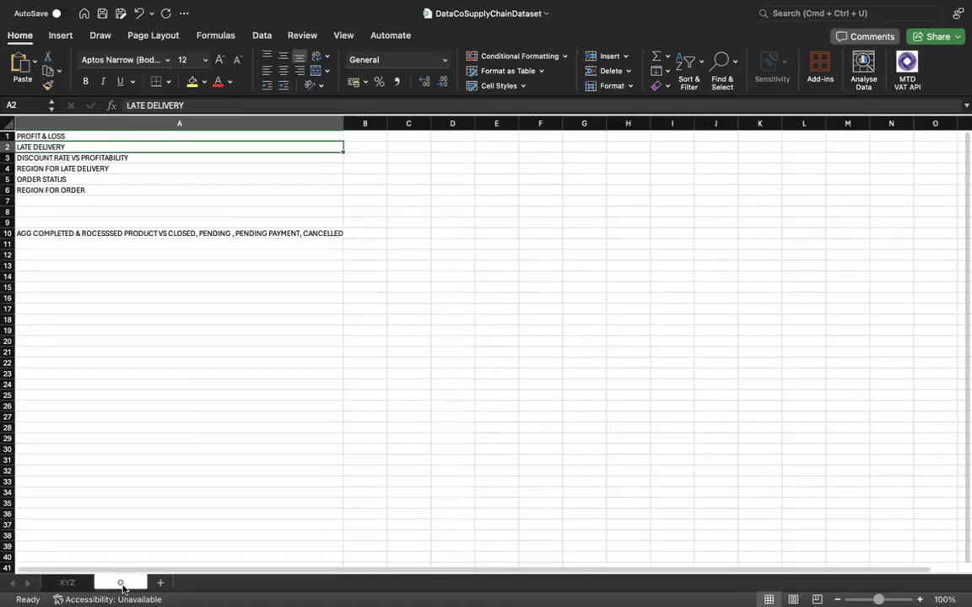
left_click(88, 246)
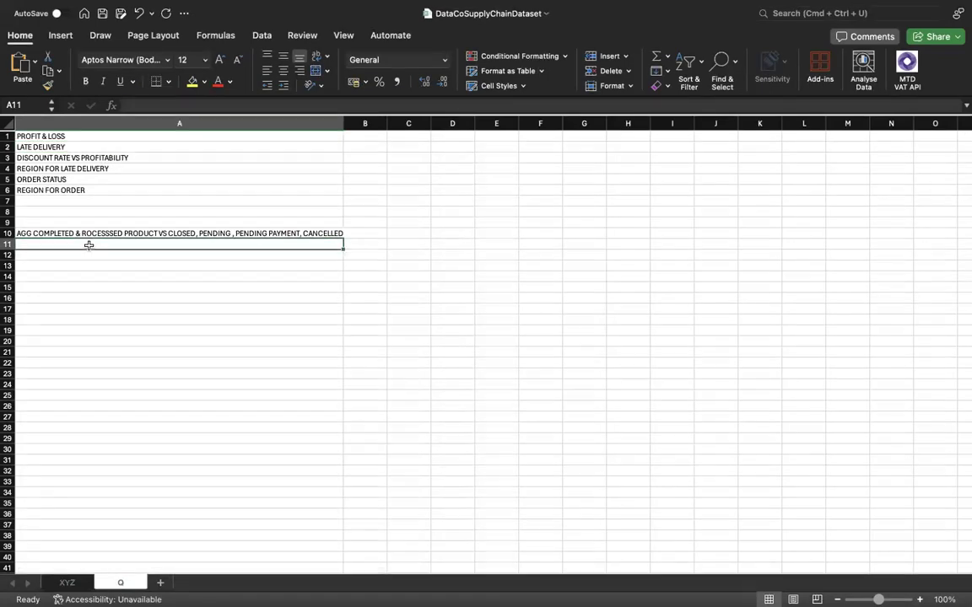
left_click(68, 582)
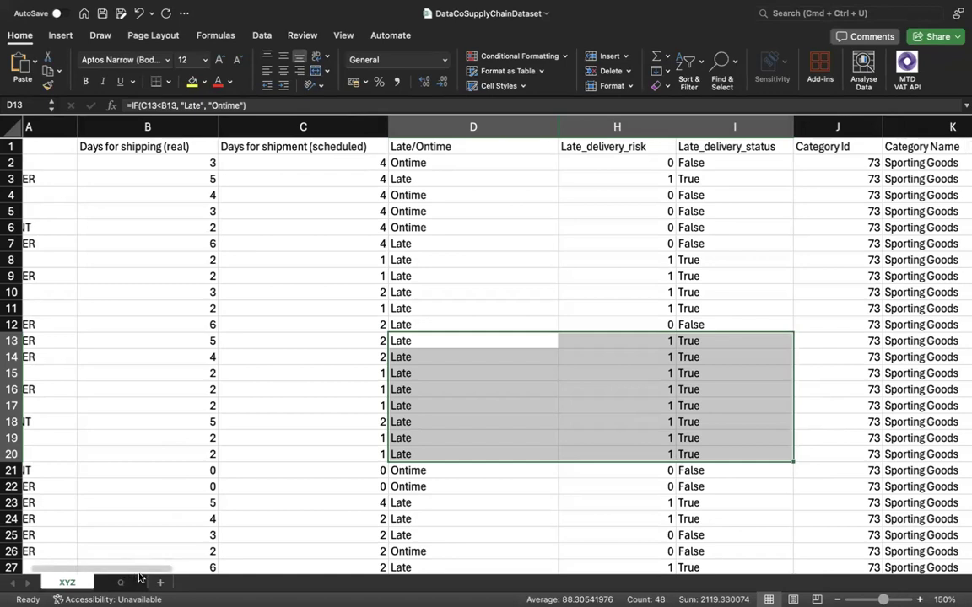
left_click(425, 128)
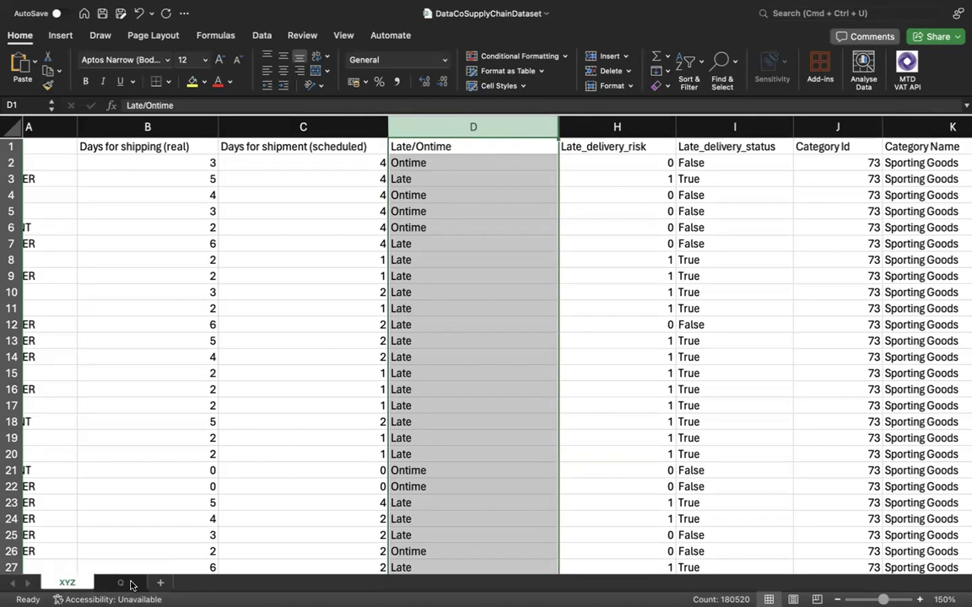
left_click(482, 302)
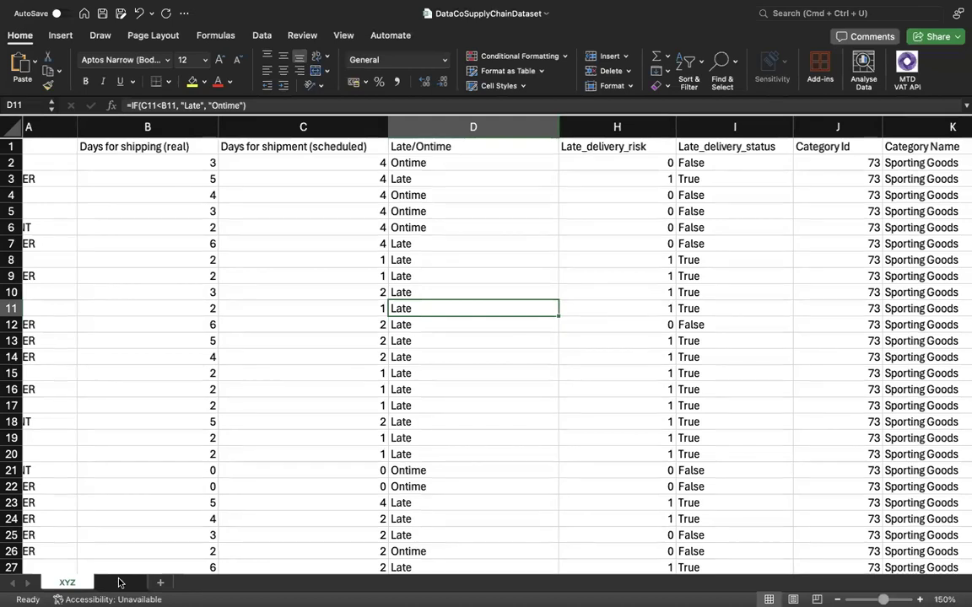
Convert the dataset range A1:BC180520 on sheet XYZ into a table with headers.
left_click(143, 352)
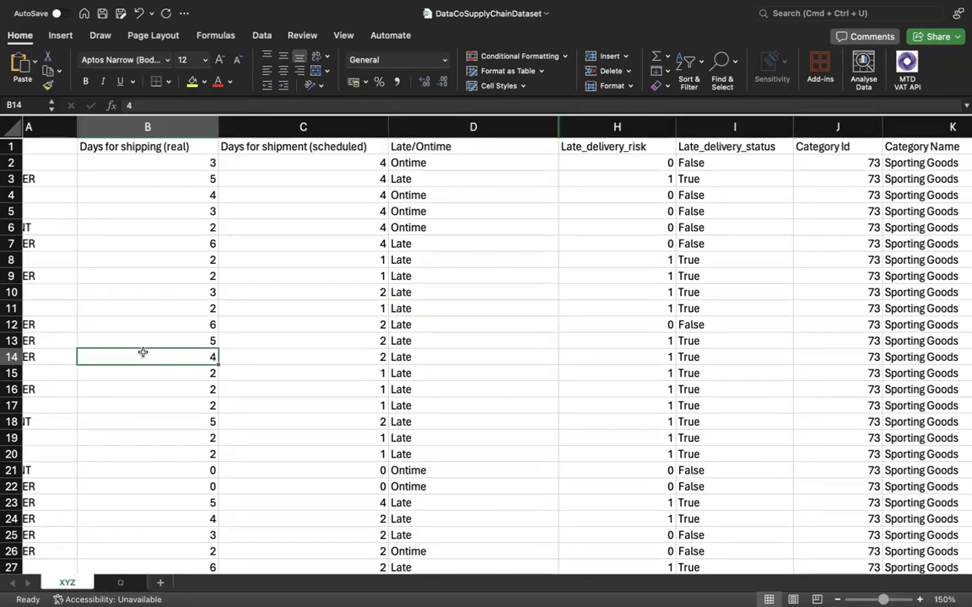
left_click(60, 35)
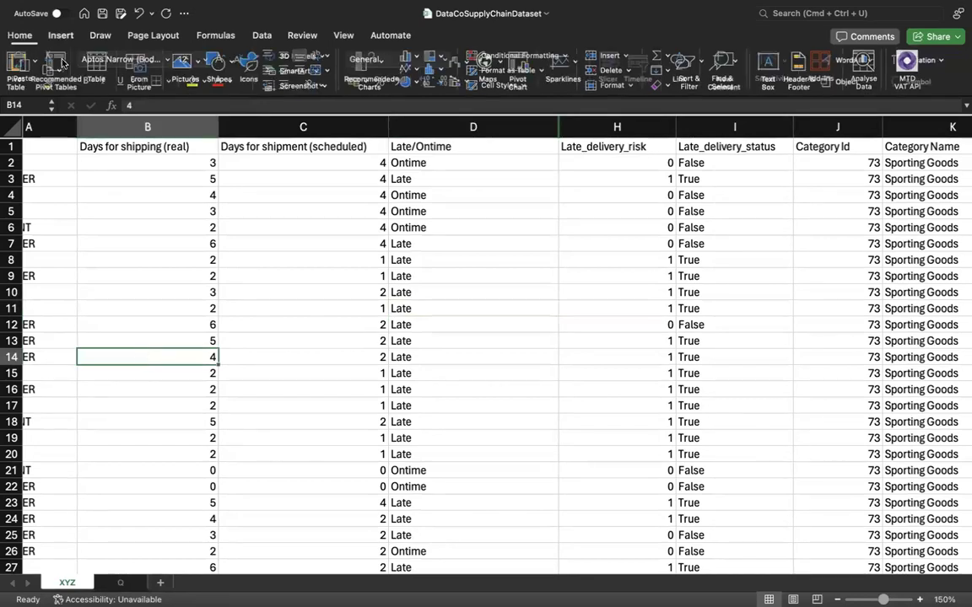
left_click(98, 66)
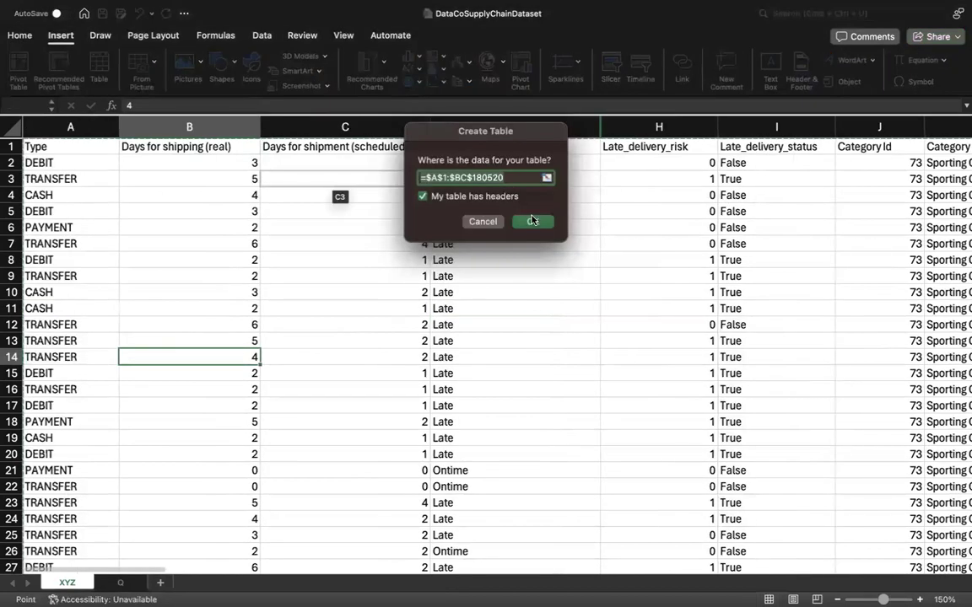
left_click(532, 221)
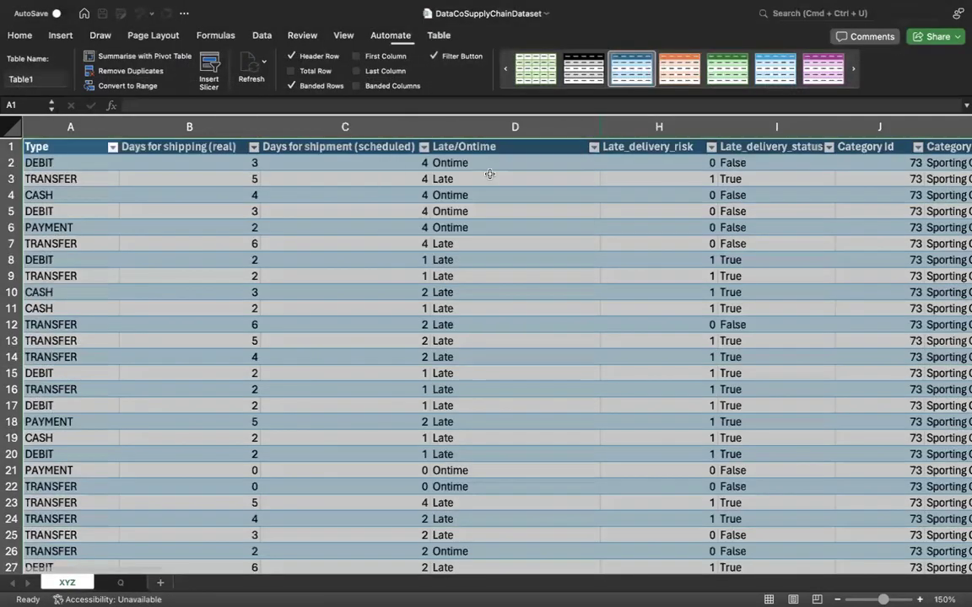
left_click(490, 176)
Filter the Late/Ontime column to the Late rows only, and restore all rows after viewing them.
left_click(595, 148)
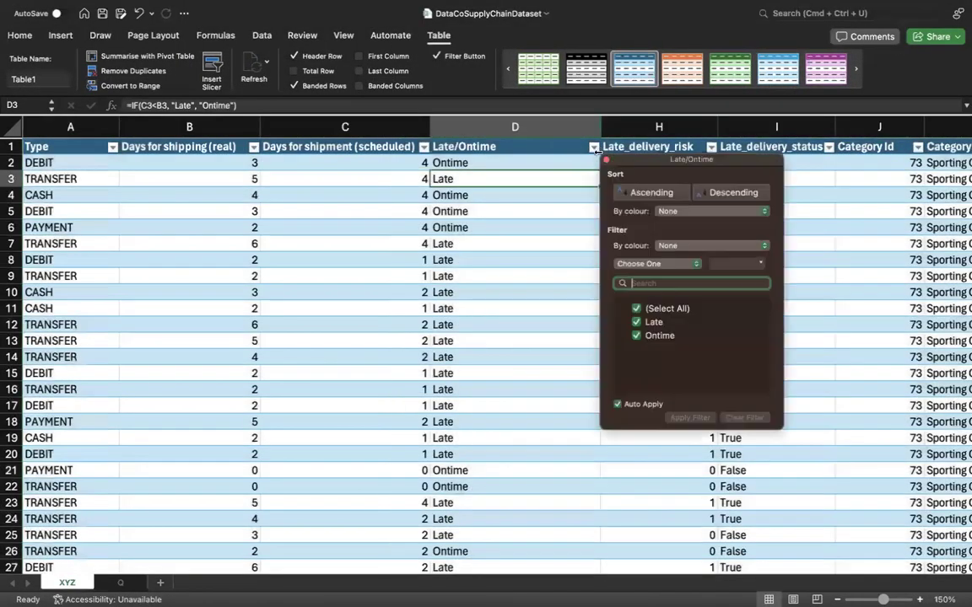
left_click(636, 310)
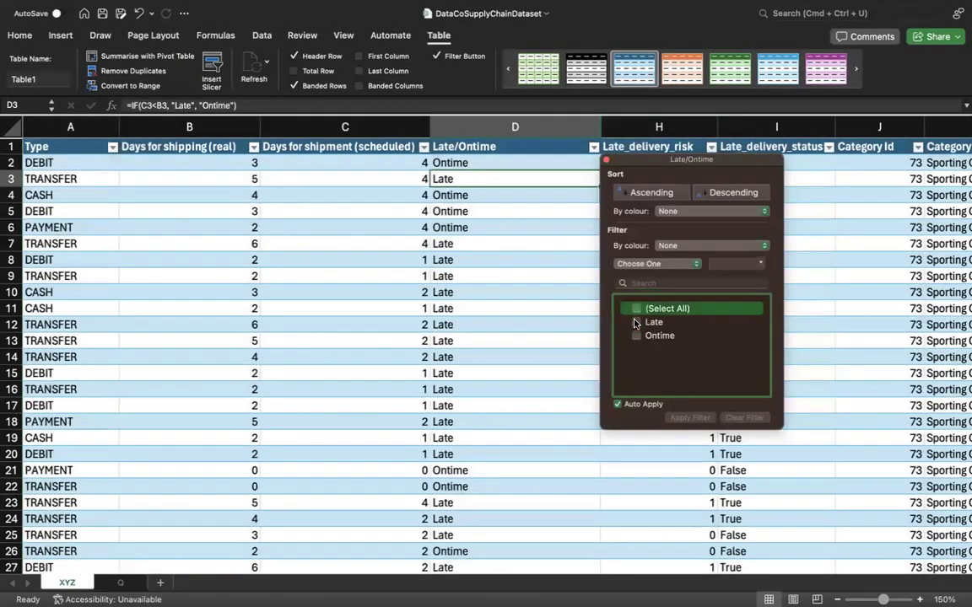
left_click(636, 323)
left_click(636, 322)
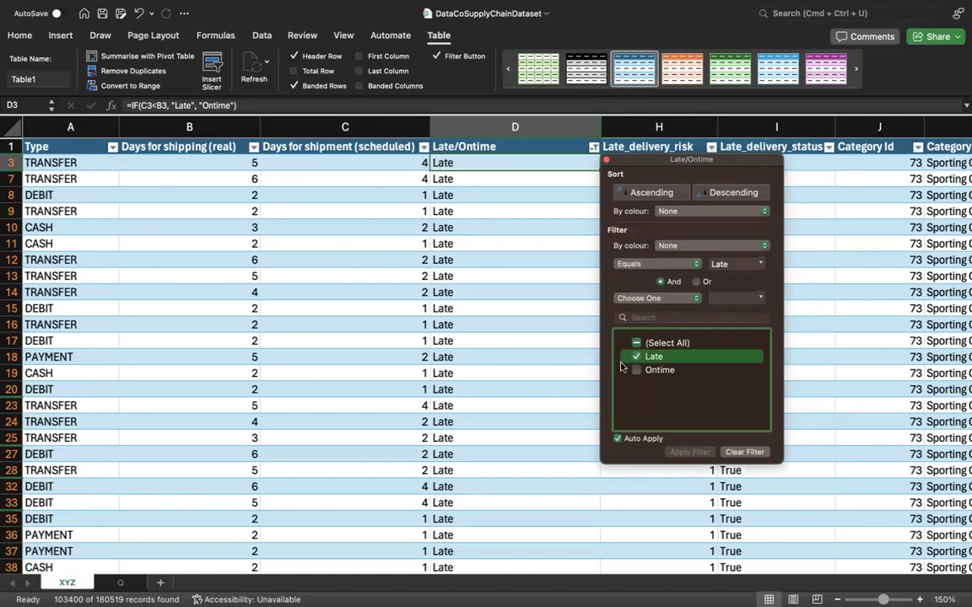
left_click(637, 344)
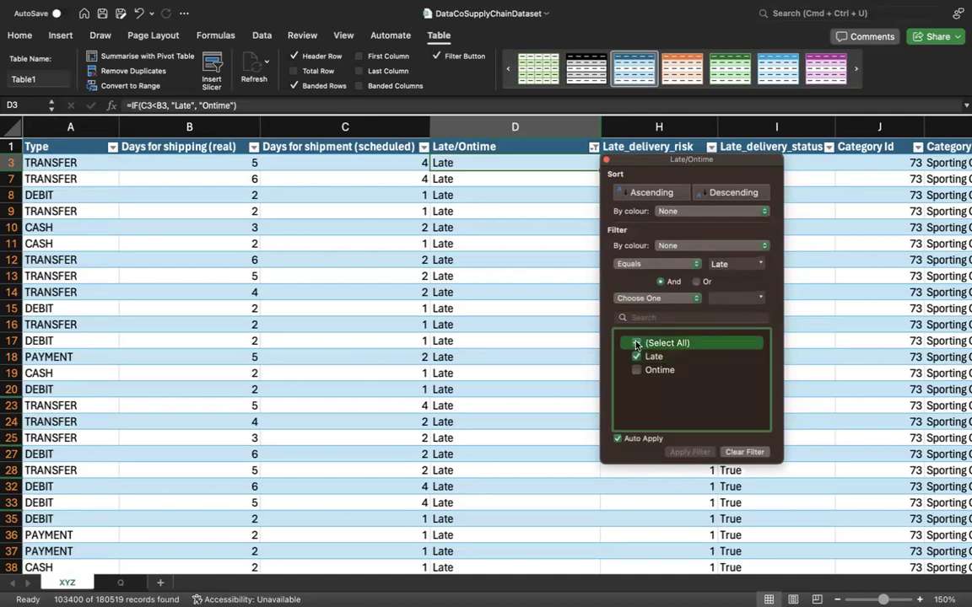
left_click(637, 345)
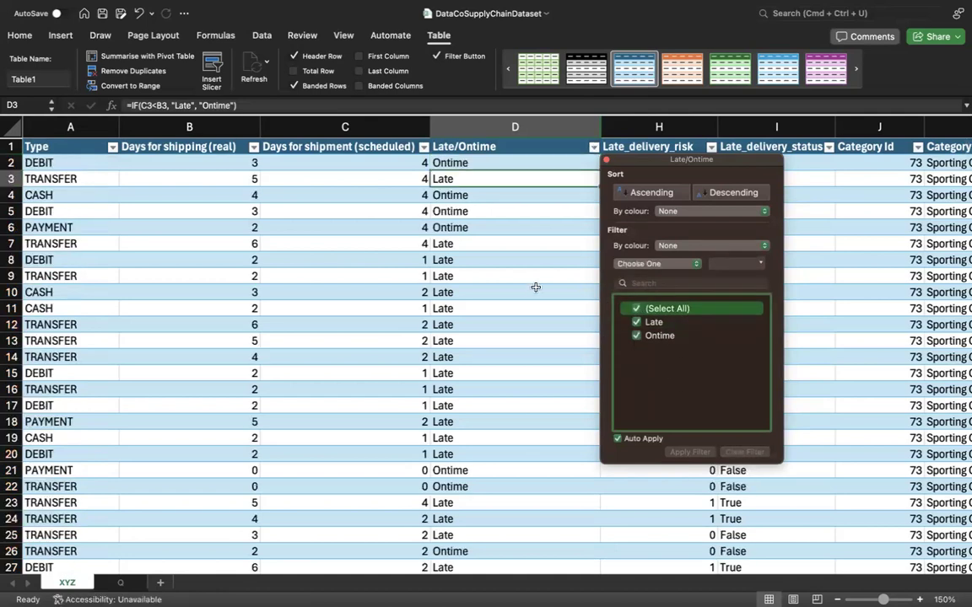
left_click(605, 160)
Add the analysis topic "late/ontime vs quantity" in cell A11 of sheet Q.
scroll(521, 380, "right", 2)
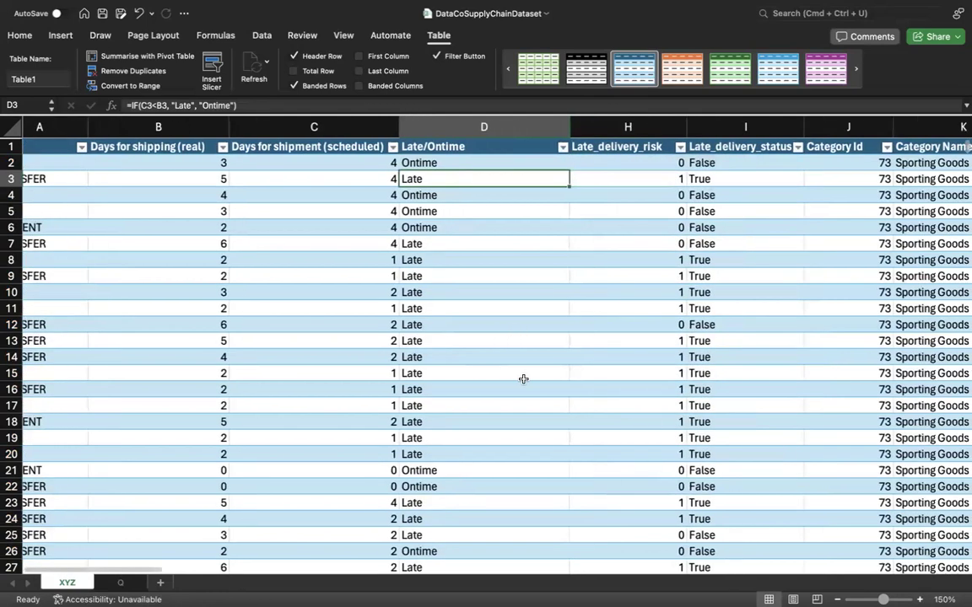
scroll(523, 378, "right", 3)
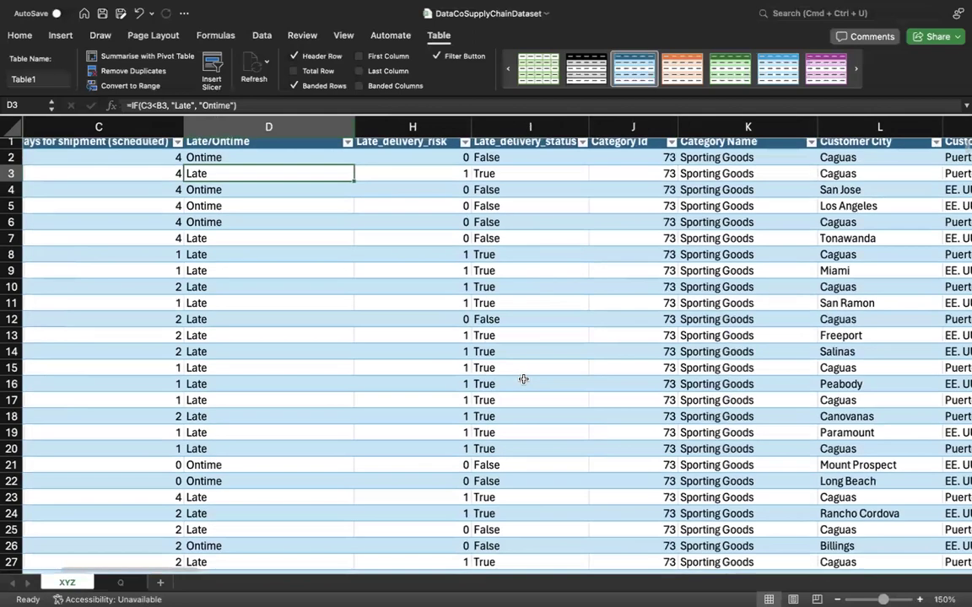
scroll(408, 205, "left", 2)
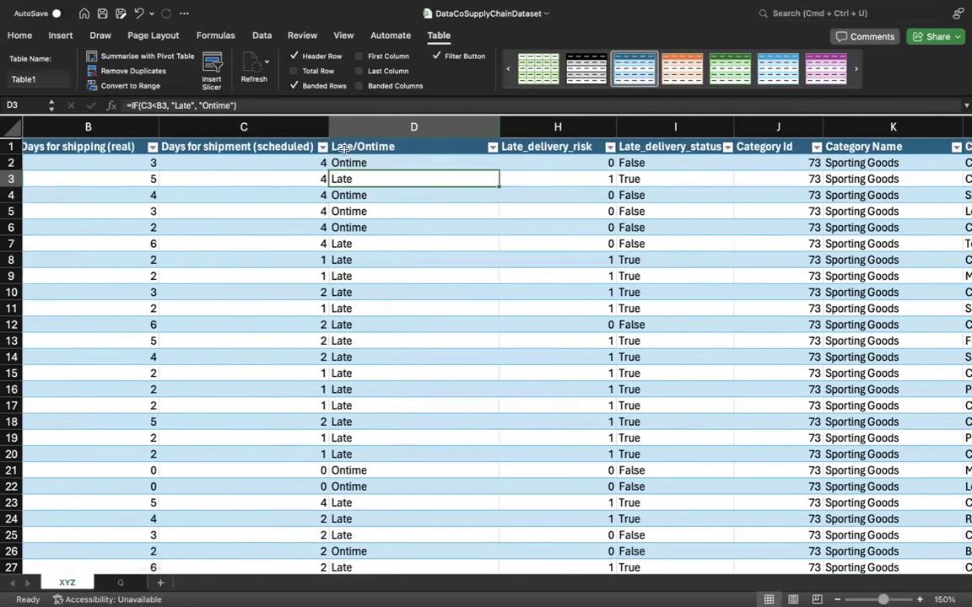
left_click(126, 582)
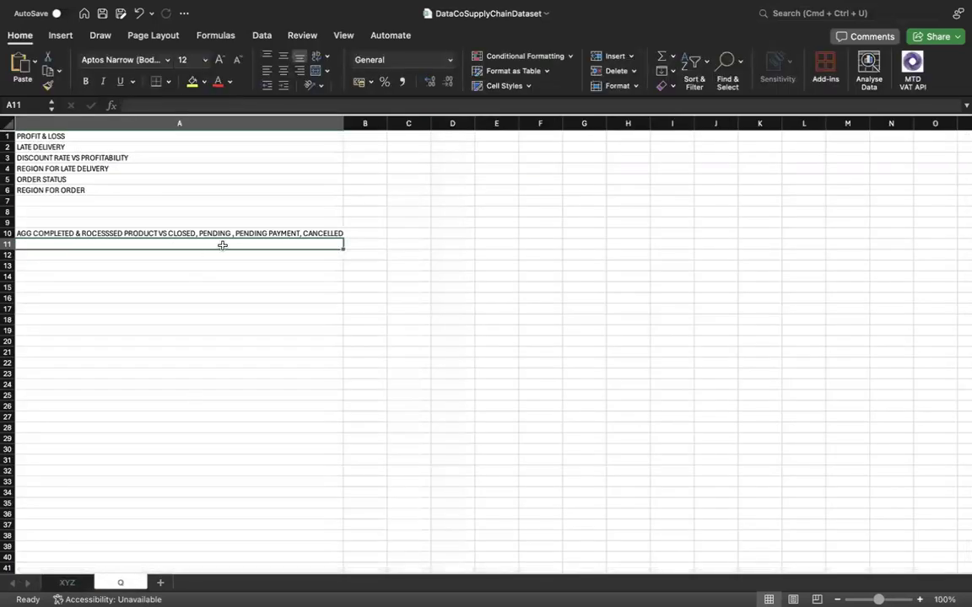
type("late")
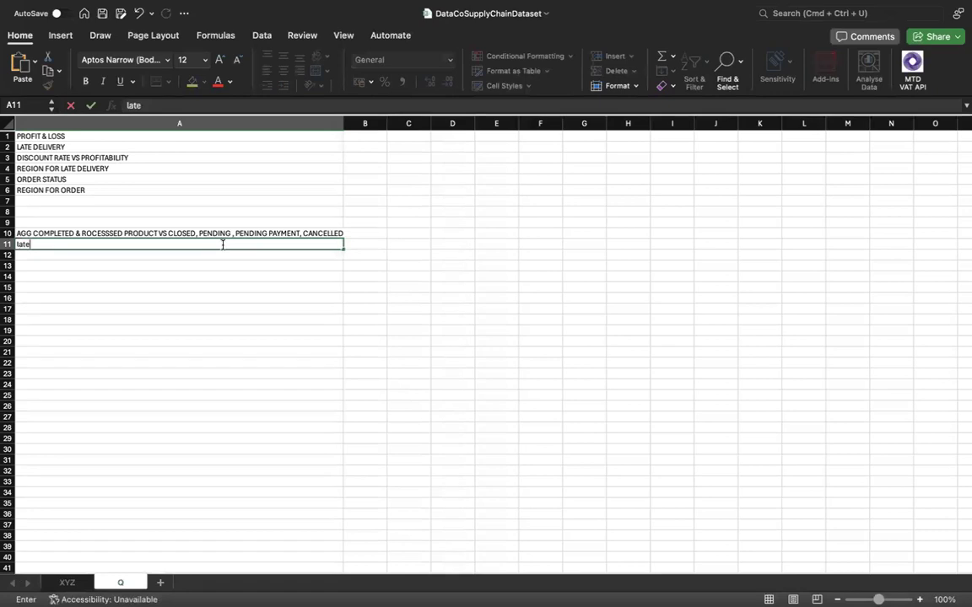
type("/ontime vs quantity")
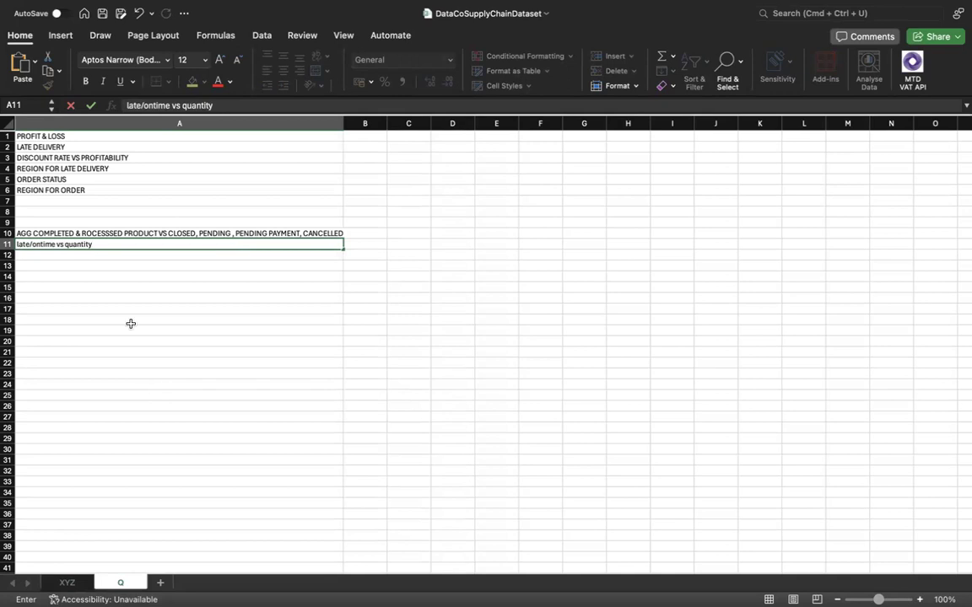
left_click(116, 147)
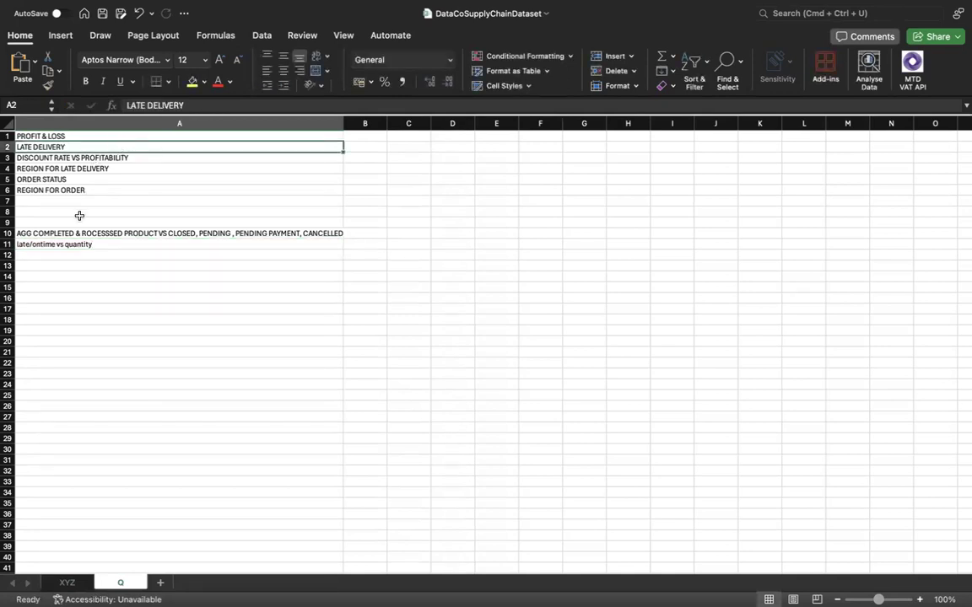
Check the DISCOUNT RATE VS PROFITABILITY topic on sheet Q against the Order Item Discount and Order Item Product Price columns on sheet XYZ.
left_click(86, 245)
left_click_drag(91, 137, 92, 148)
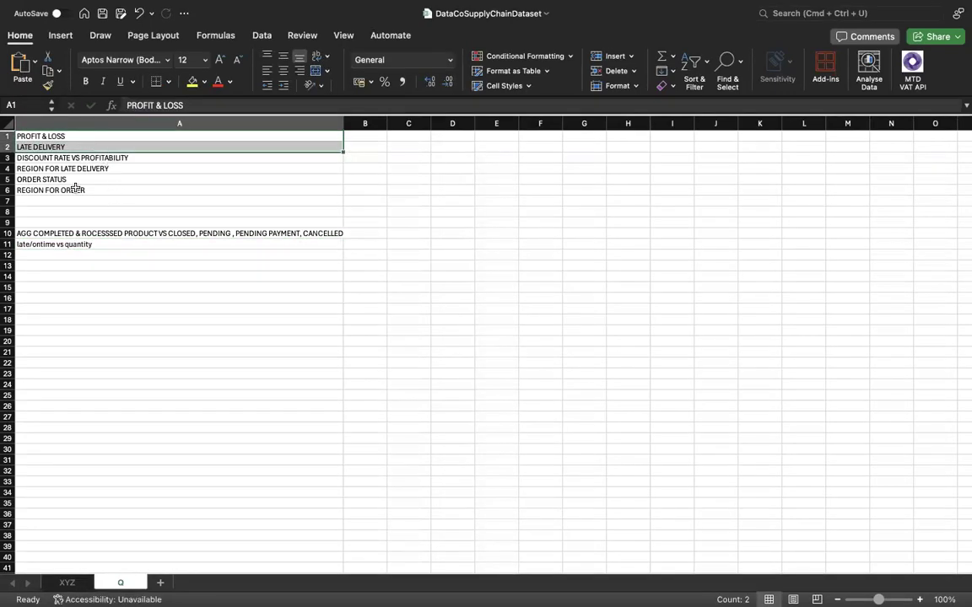
left_click(70, 160)
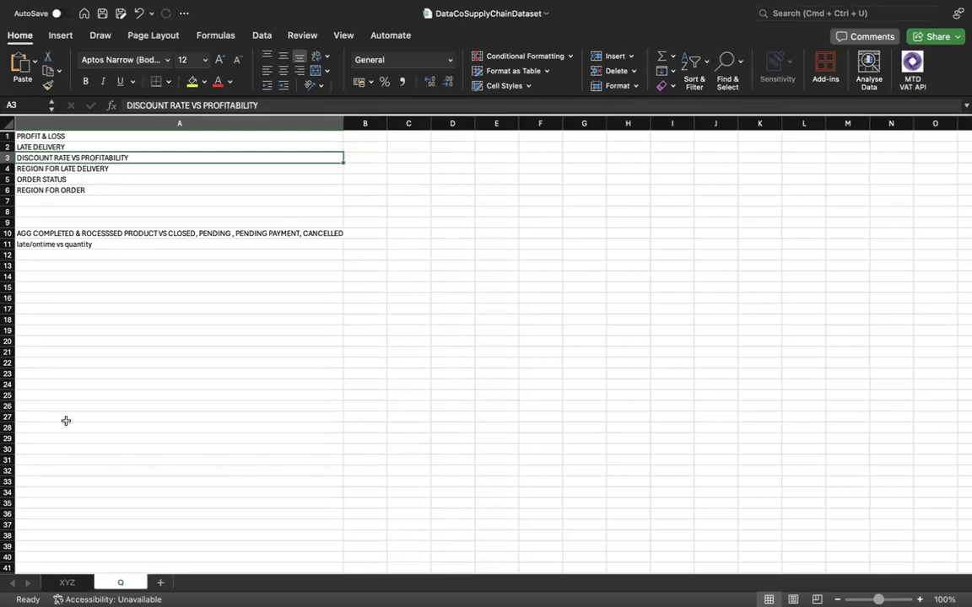
left_click(67, 583)
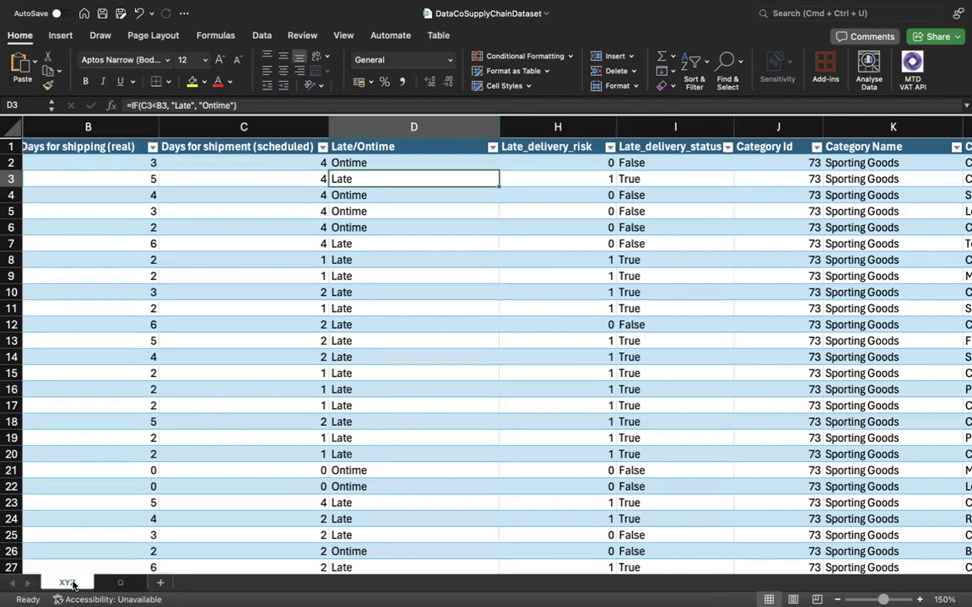
scroll(354, 433, "right", 3)
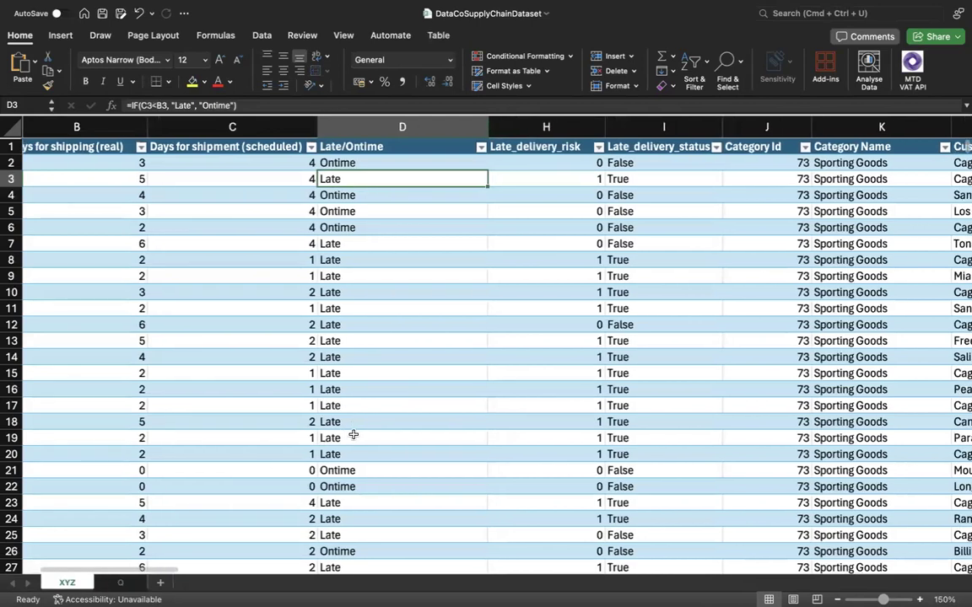
scroll(354, 434, "right", 3)
scroll(354, 434, "right", 6)
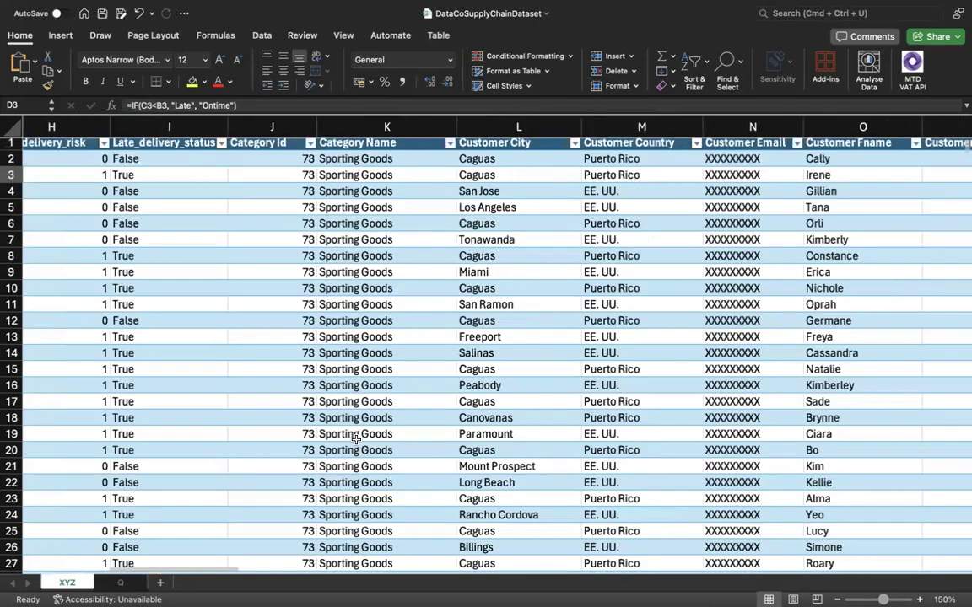
scroll(356, 440, "right", 3)
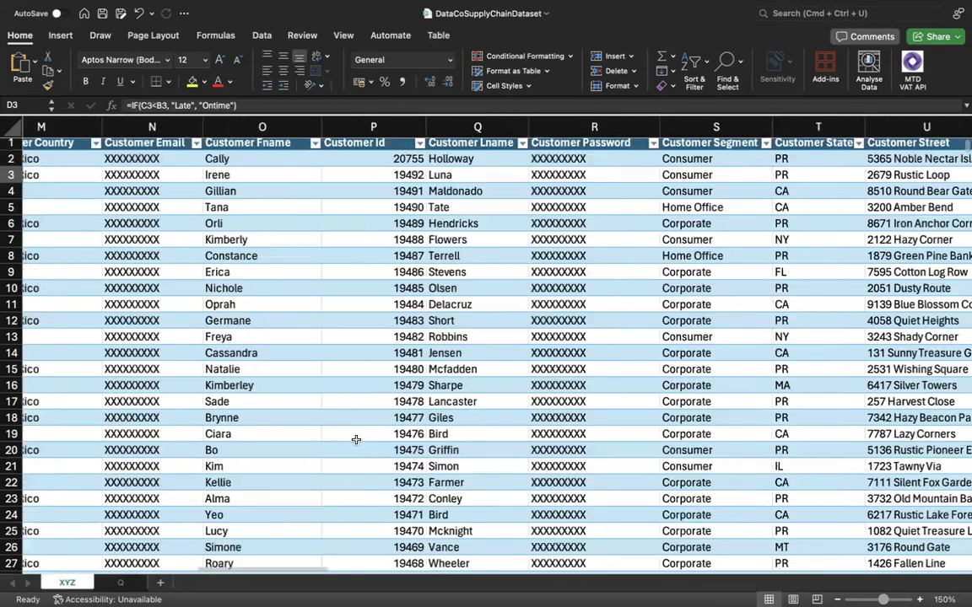
scroll(356, 440, "right", 6)
scroll(435, 447, "right", 3)
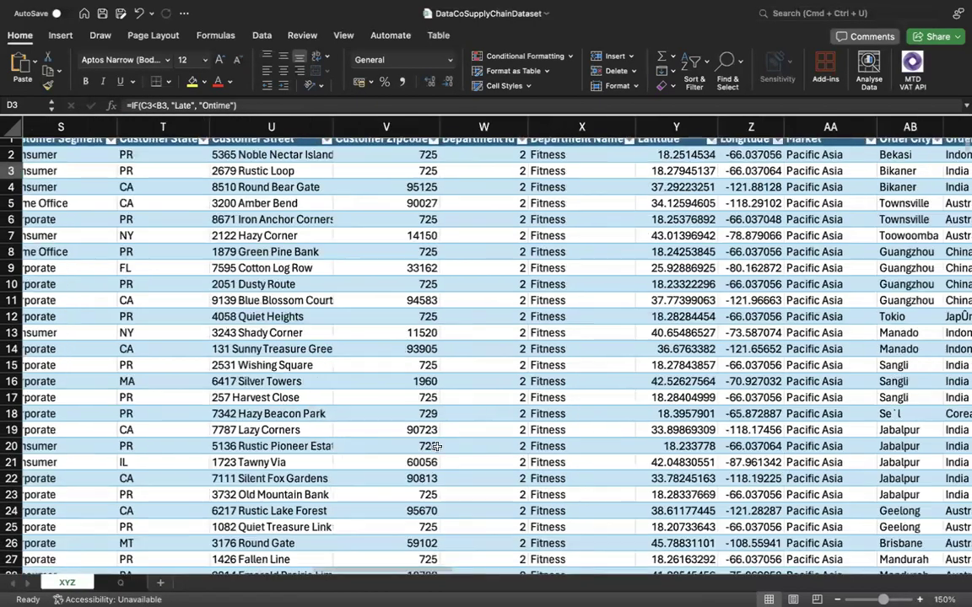
scroll(525, 365, "right", 5)
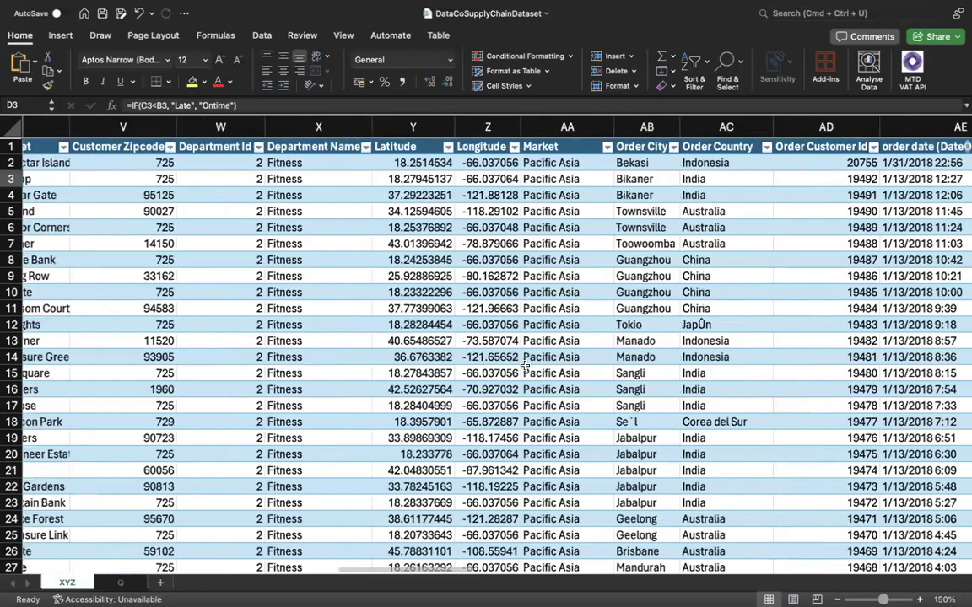
scroll(582, 296, "right", 8)
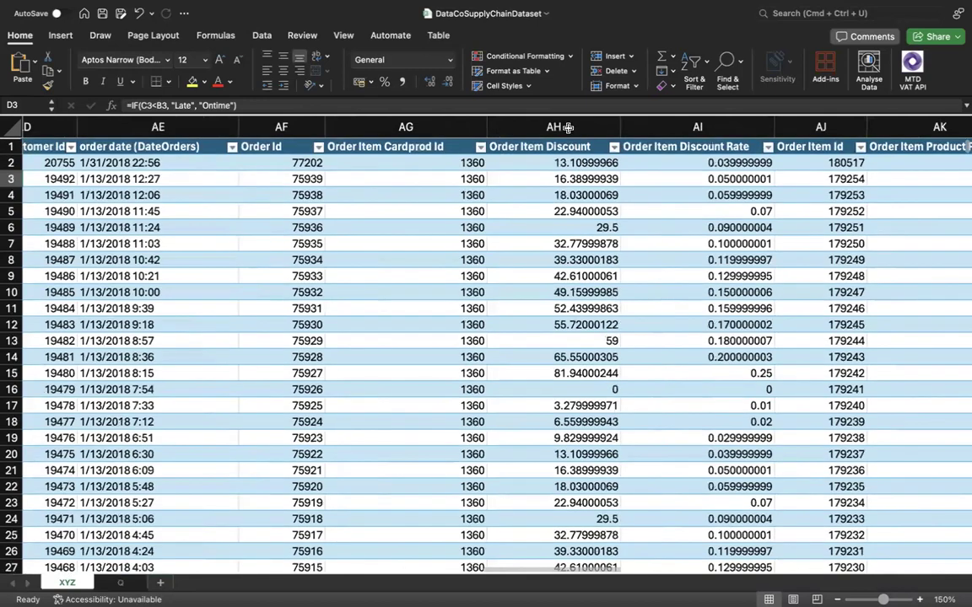
left_click(567, 128)
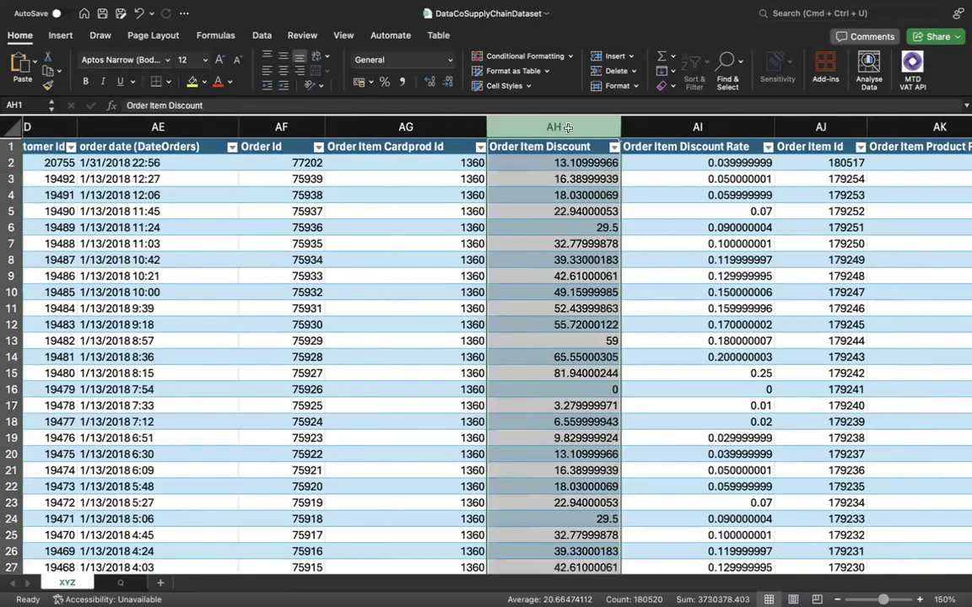
scroll(568, 204, "right", 2)
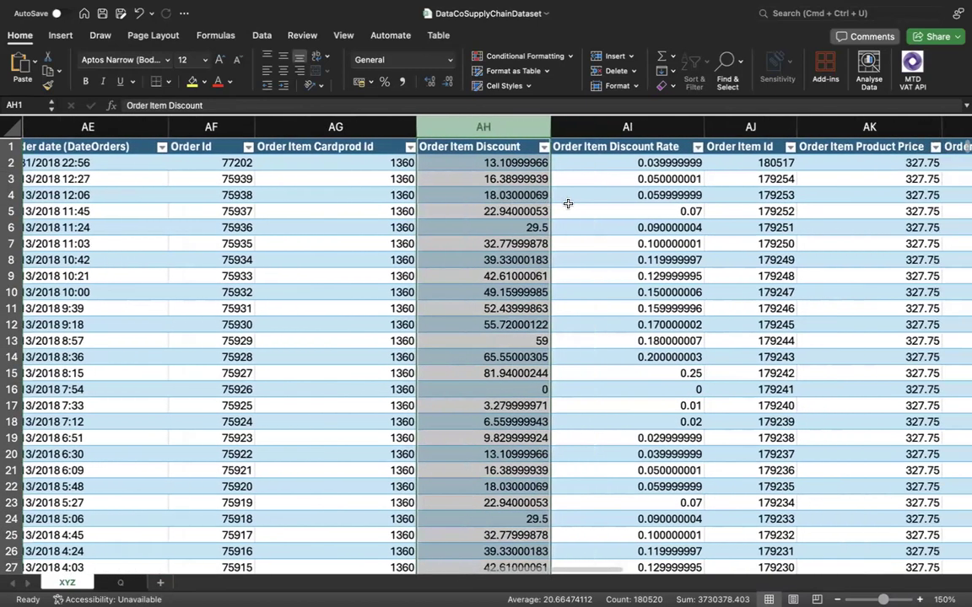
scroll(567, 204, "right", 3)
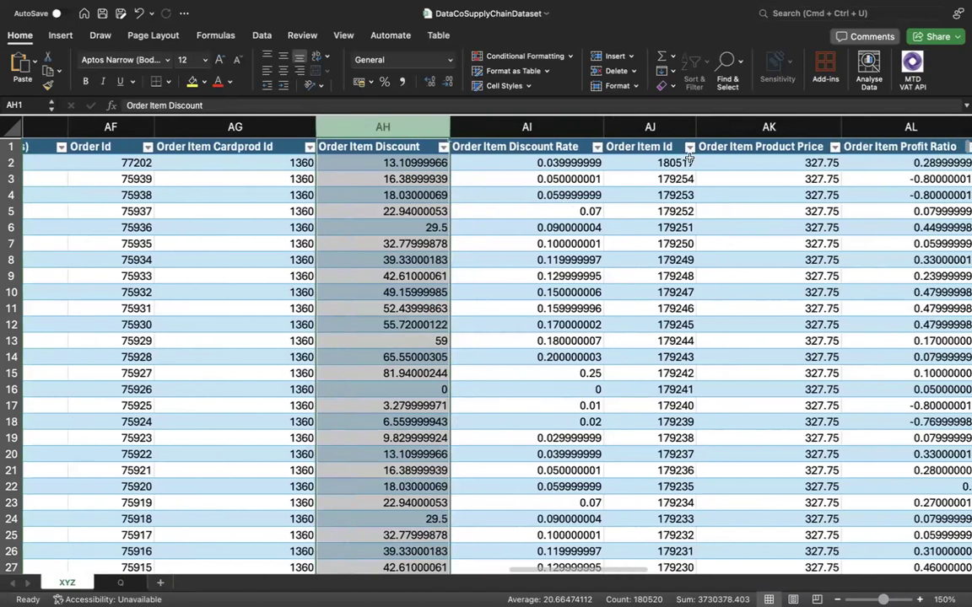
left_click(757, 128)
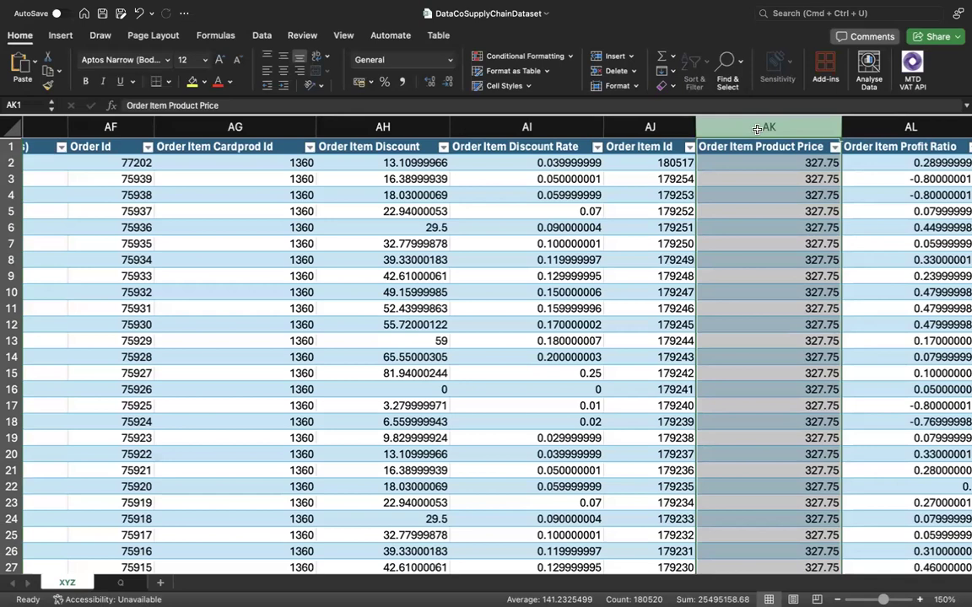
Find the Order Item Quantity column on sheet XYZ and open its filter list to examine the distinct quantities.
scroll(513, 189, "left", 3)
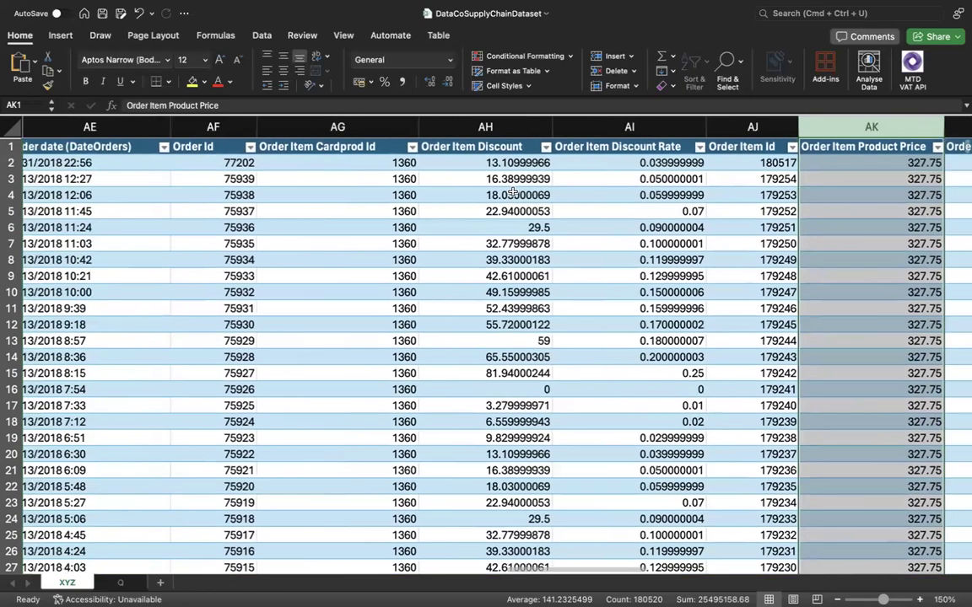
scroll(512, 194, "left", 8)
scroll(511, 197, "left", 3)
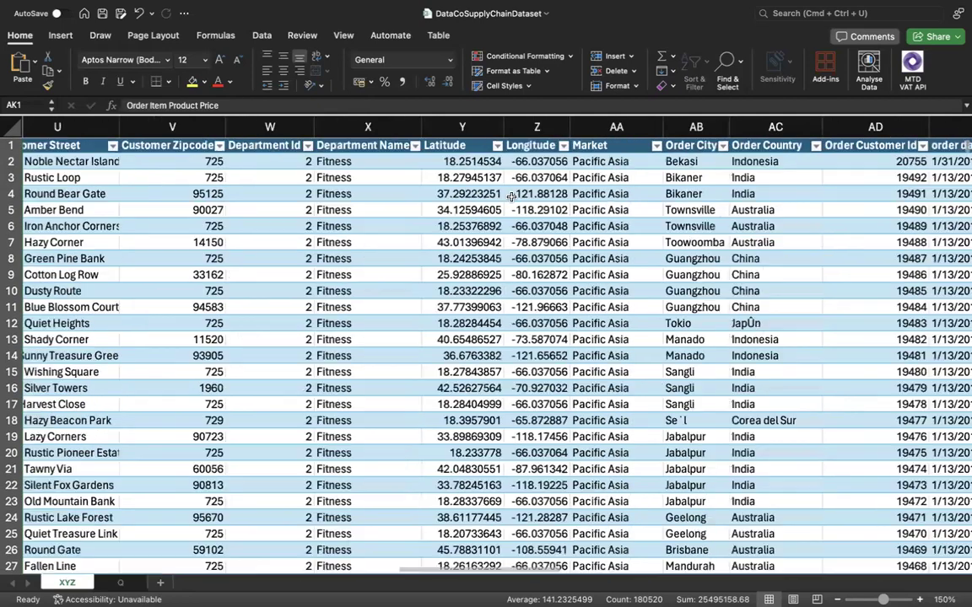
scroll(523, 208, "right", 4)
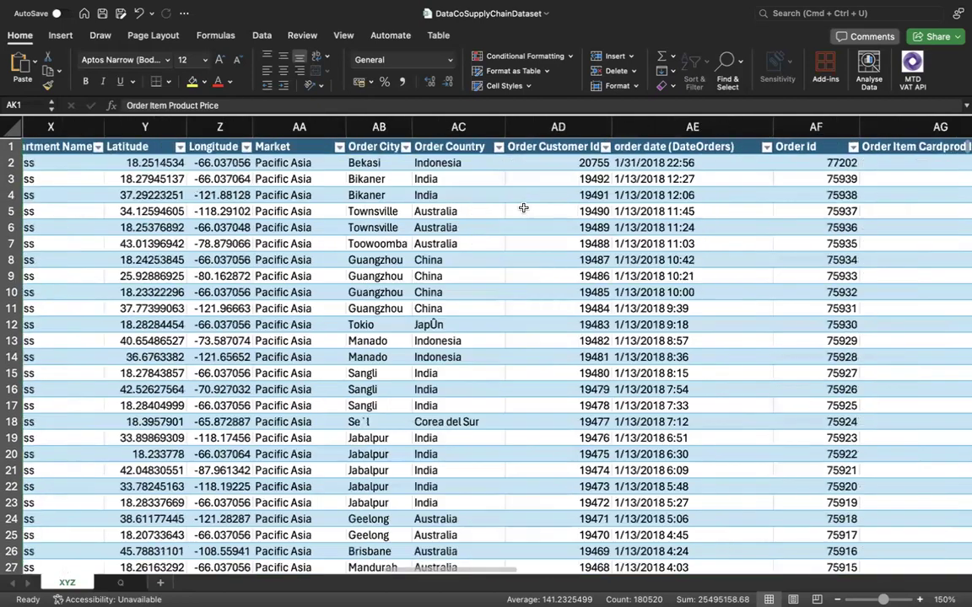
scroll(523, 208, "right", 6)
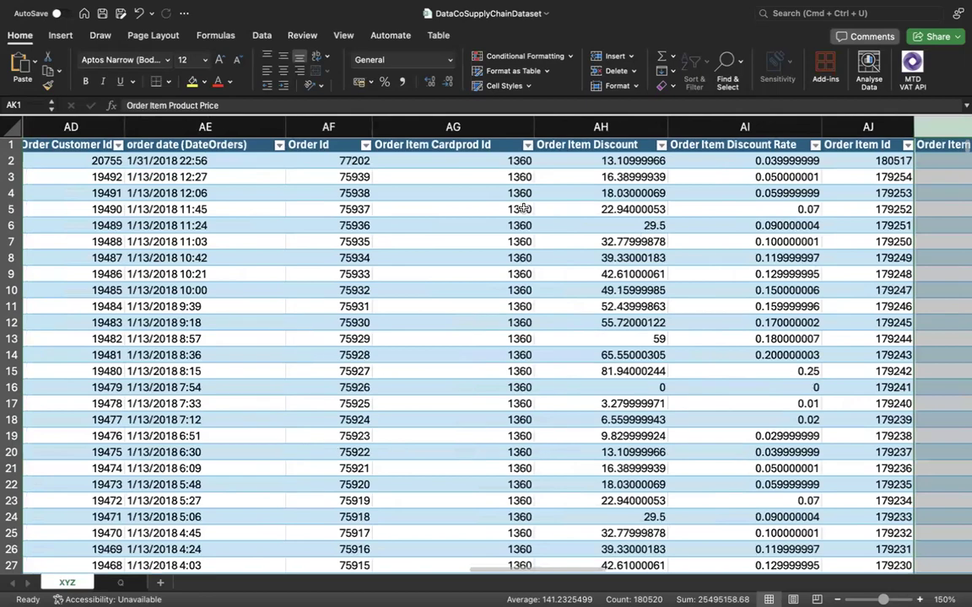
scroll(524, 208, "right", 8)
scroll(523, 207, "up", 1)
scroll(524, 207, "left", 2)
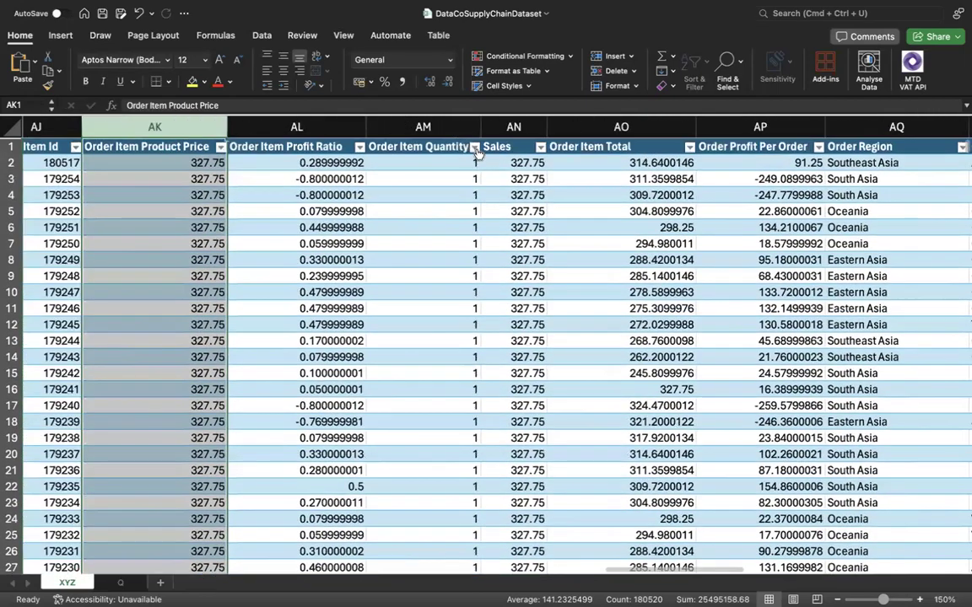
left_click(474, 148)
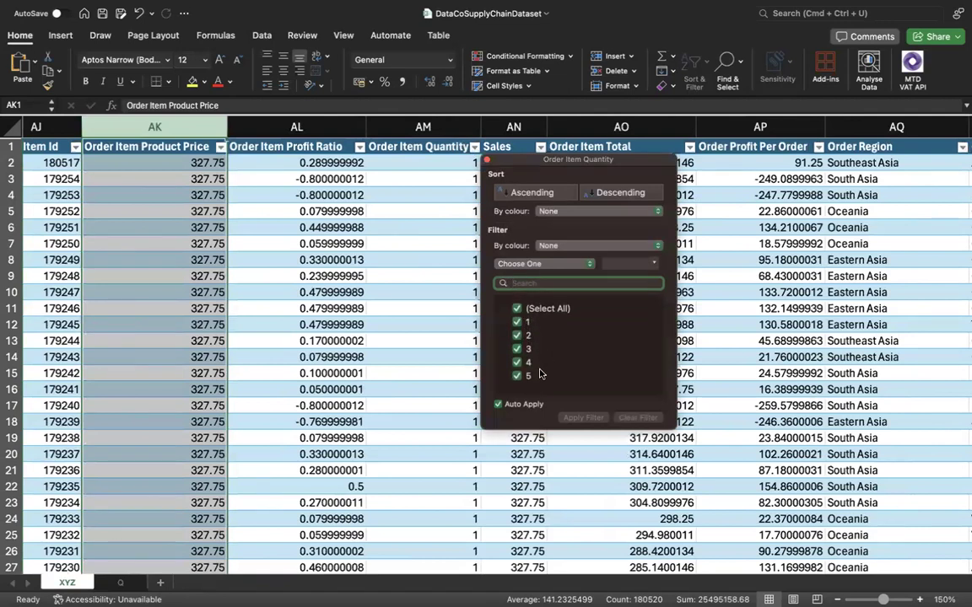
Close the quantity filter list unchanged and examine the first three Order Item Profit Ratio values on sheet XYZ.
left_click(462, 341)
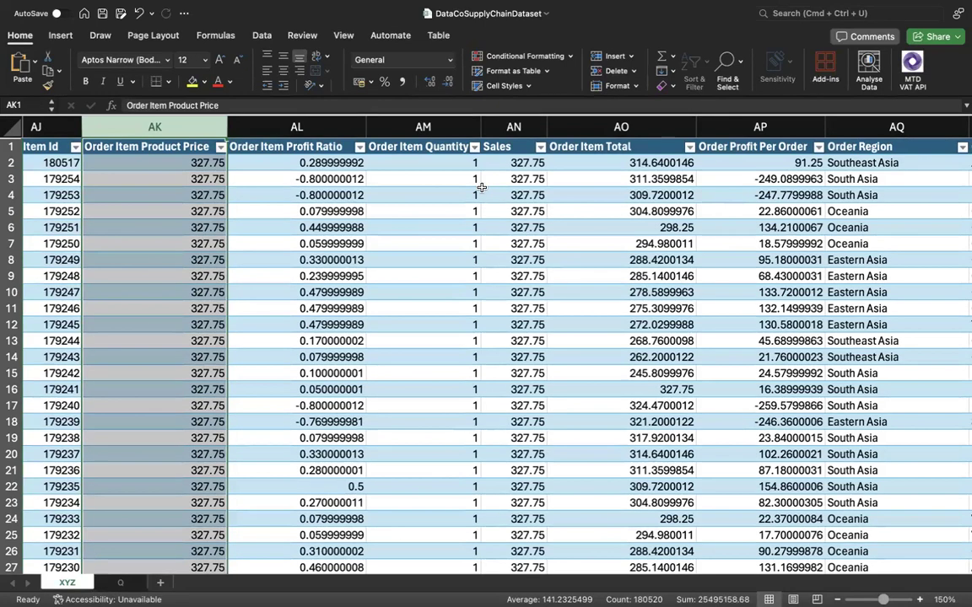
left_click(316, 165)
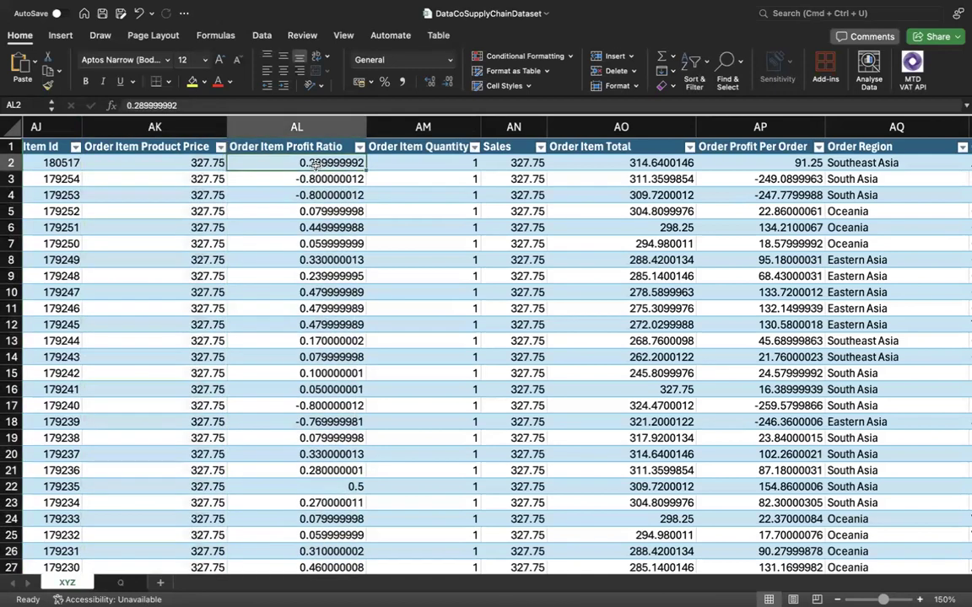
key("Down")
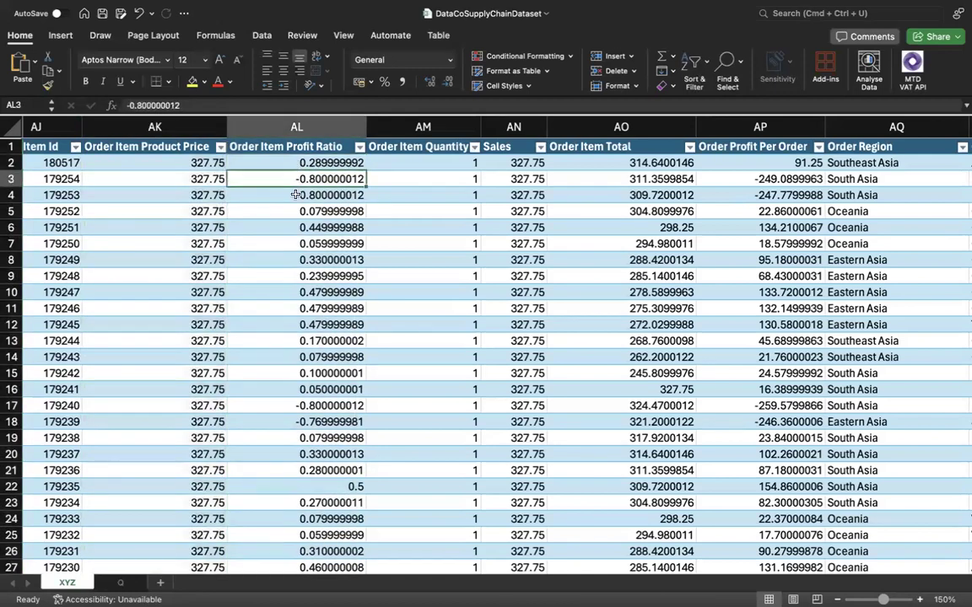
key("Down")
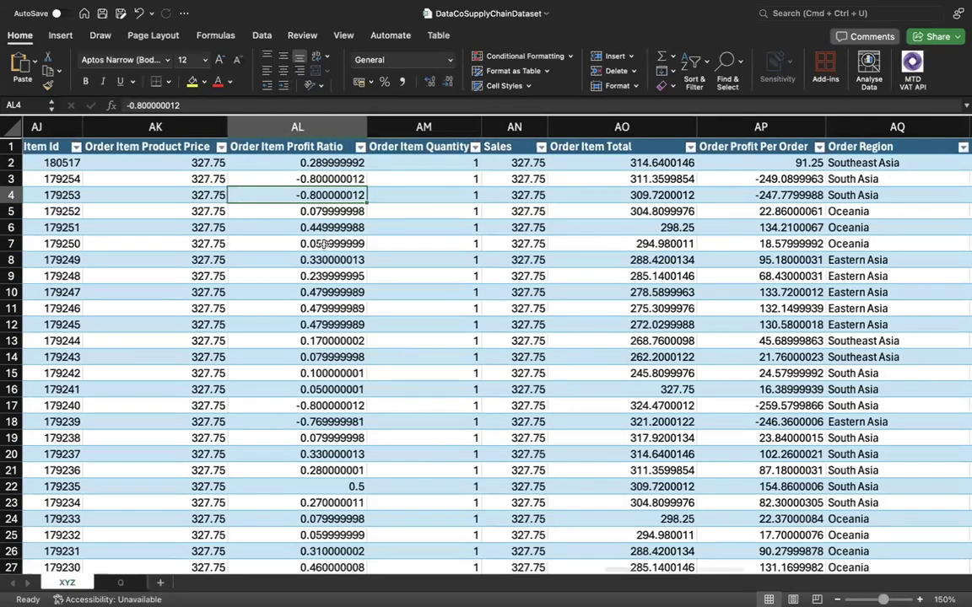
Examine the Order Item Discount Rate and Order Item Discount columns on sheet XYZ, then review the neighbouring price, profit ratio and total columns.
scroll(324, 243, "left", 5)
scroll(324, 244, "left", 3)
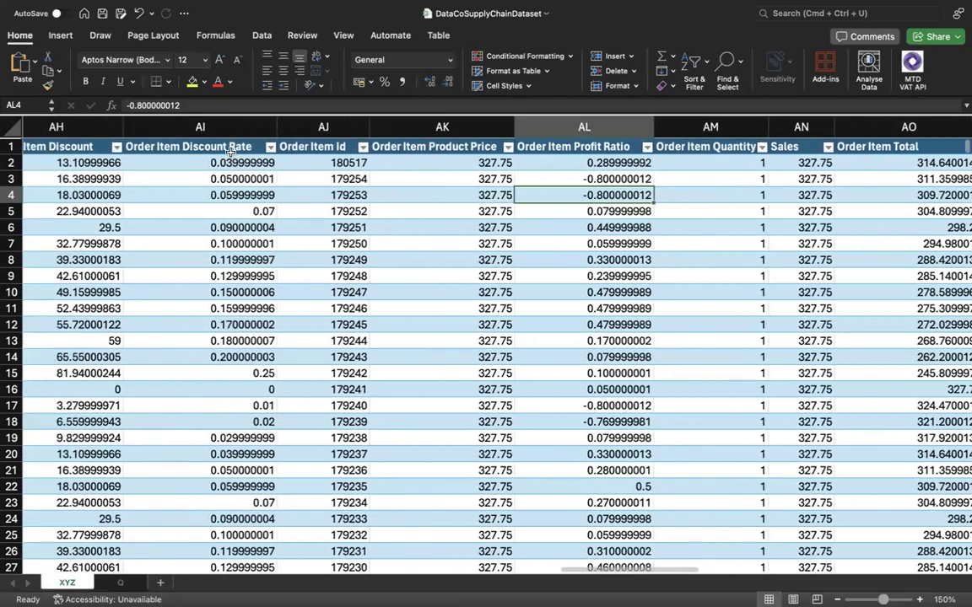
left_click(210, 129)
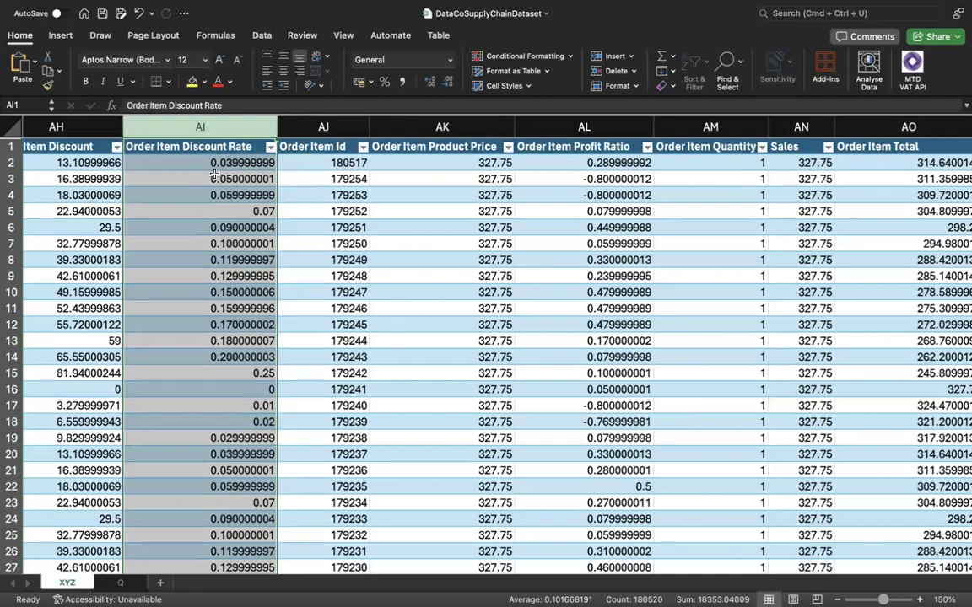
scroll(214, 175, "left", 3)
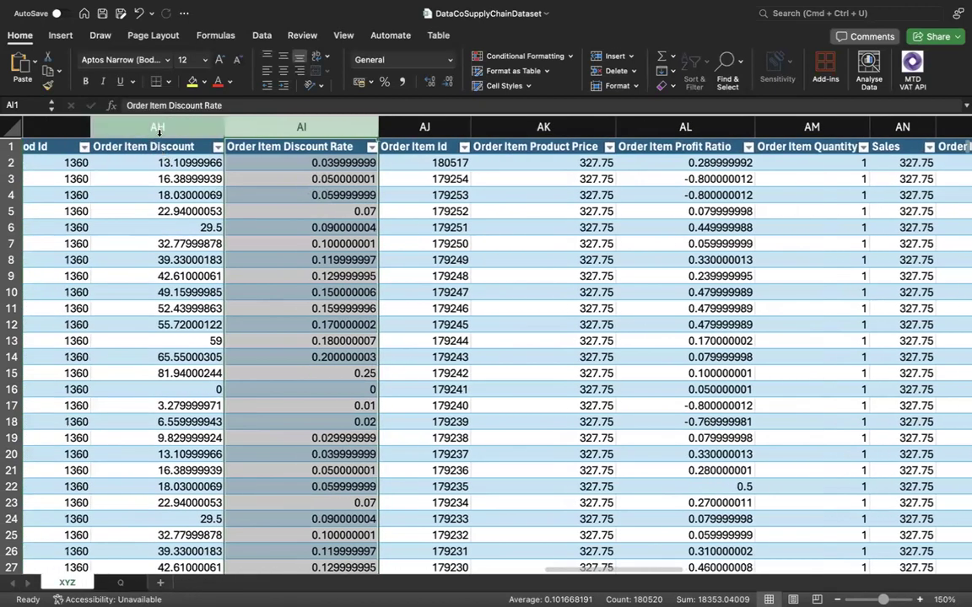
left_click(158, 128)
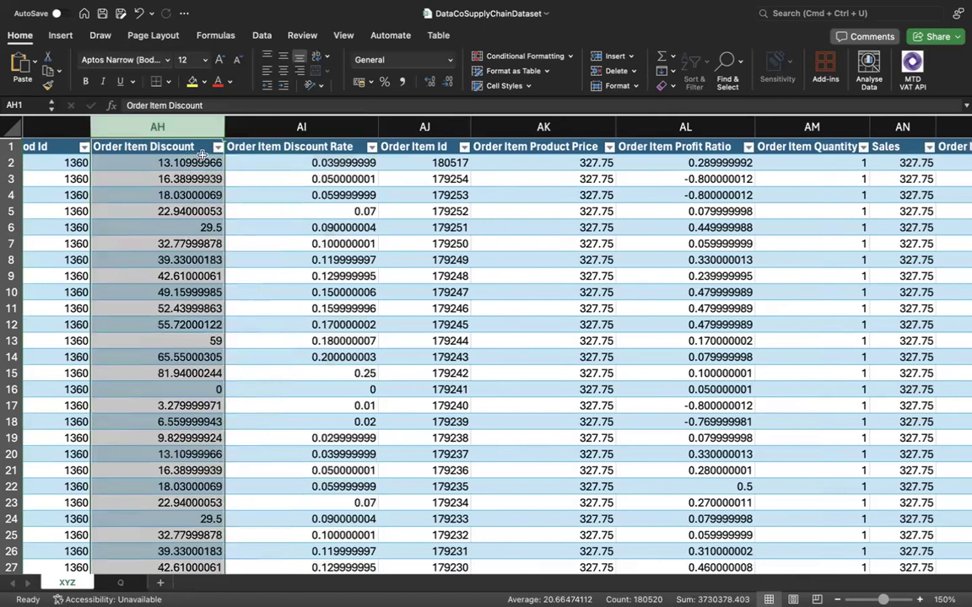
scroll(203, 152, "left", 2)
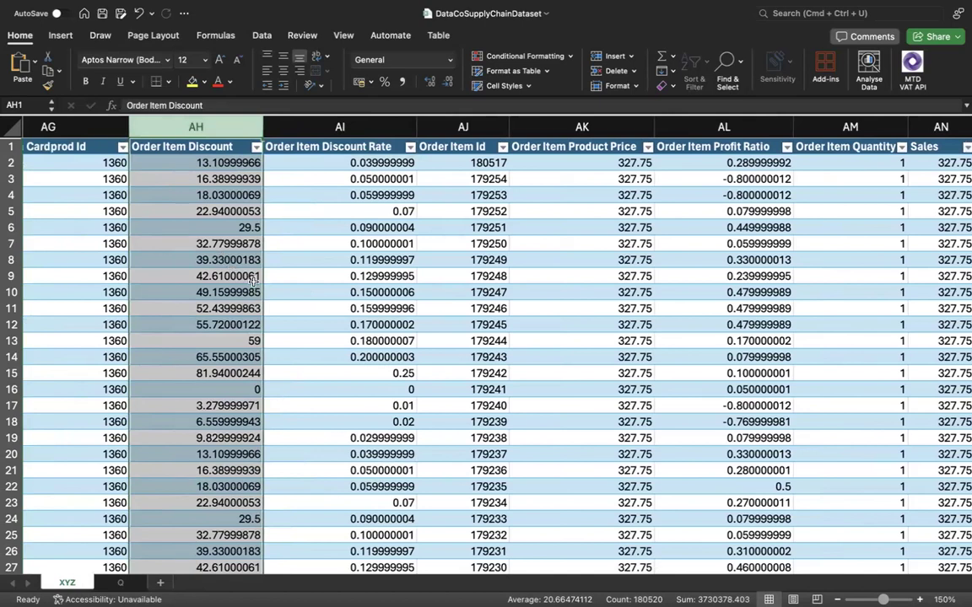
scroll(244, 274, "right", 3)
scroll(254, 281, "right", 5)
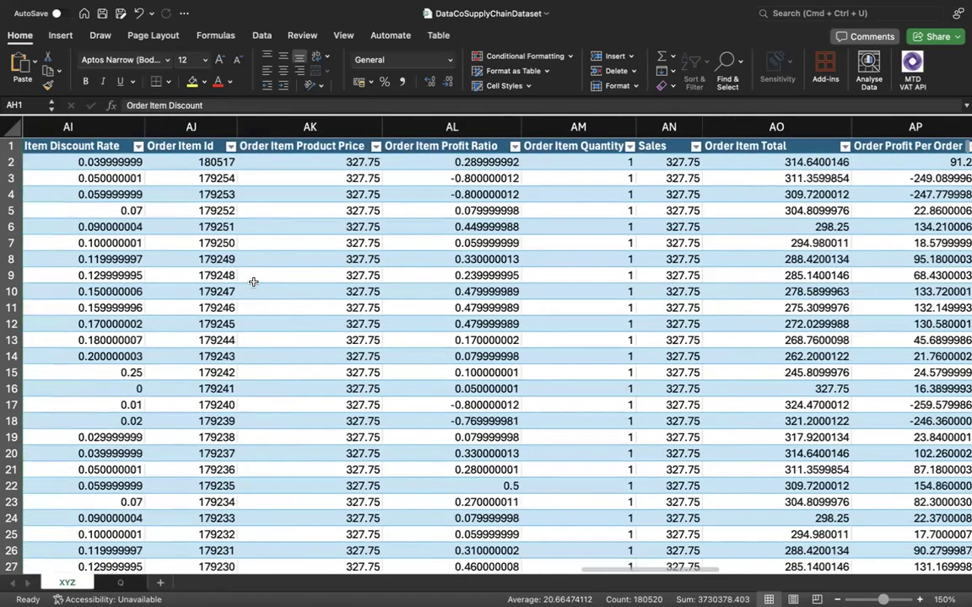
scroll(253, 281, "right", 1)
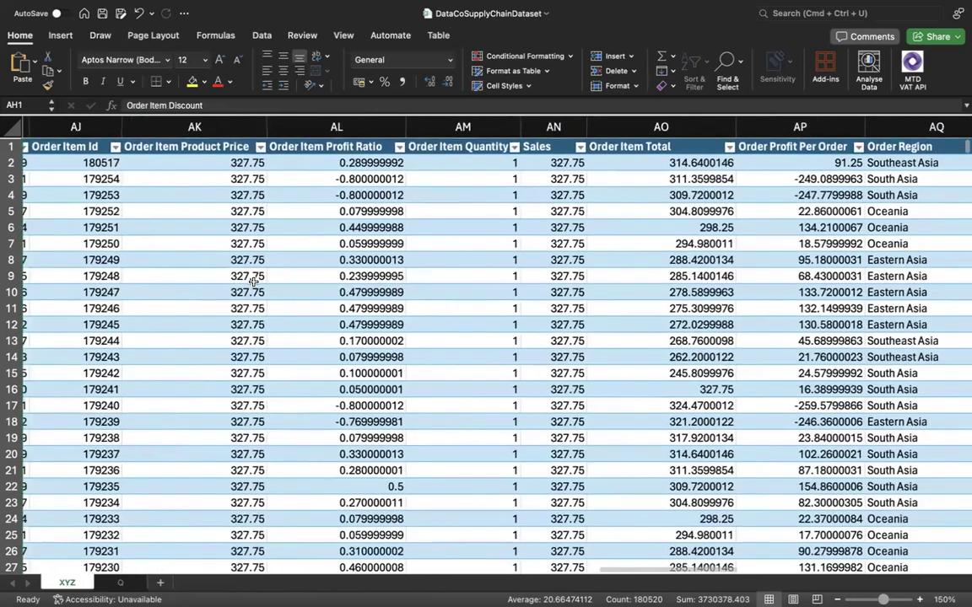
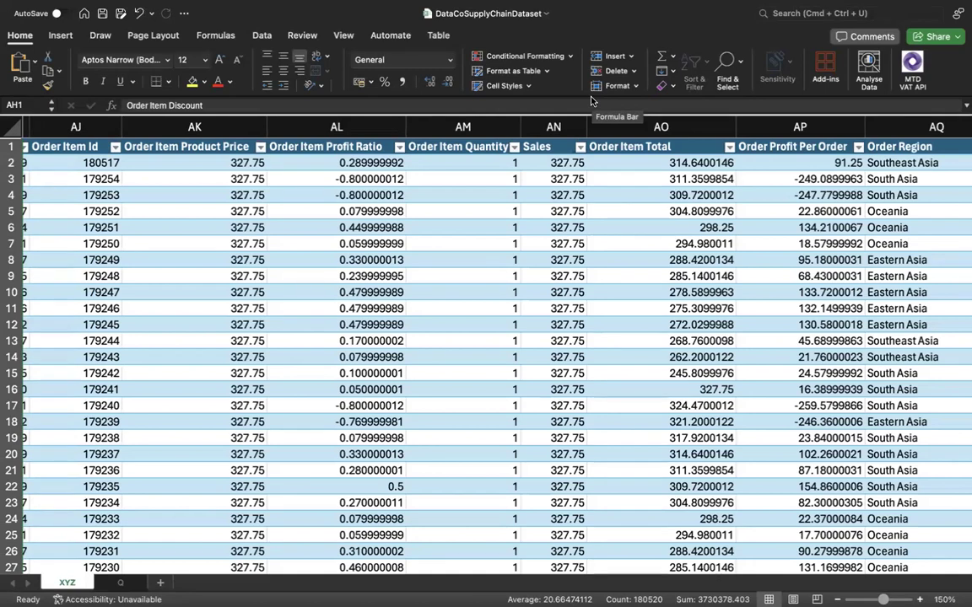
Recheck the topics on sheet Q, then examine Order Profit Per Order, Order Item Total, Sales and Order Item Quantity on sheet XYZ.
left_click(120, 583)
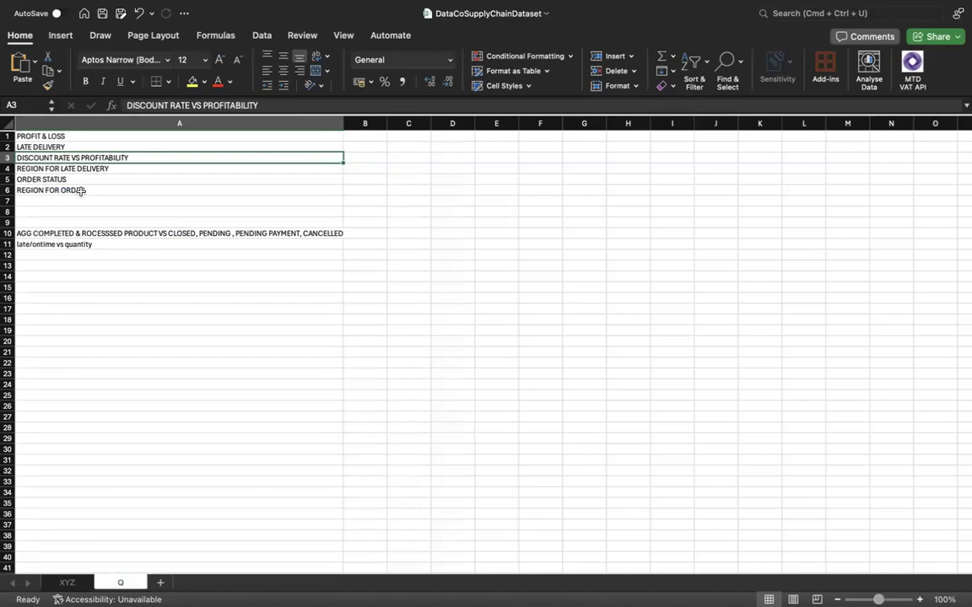
left_click(69, 584)
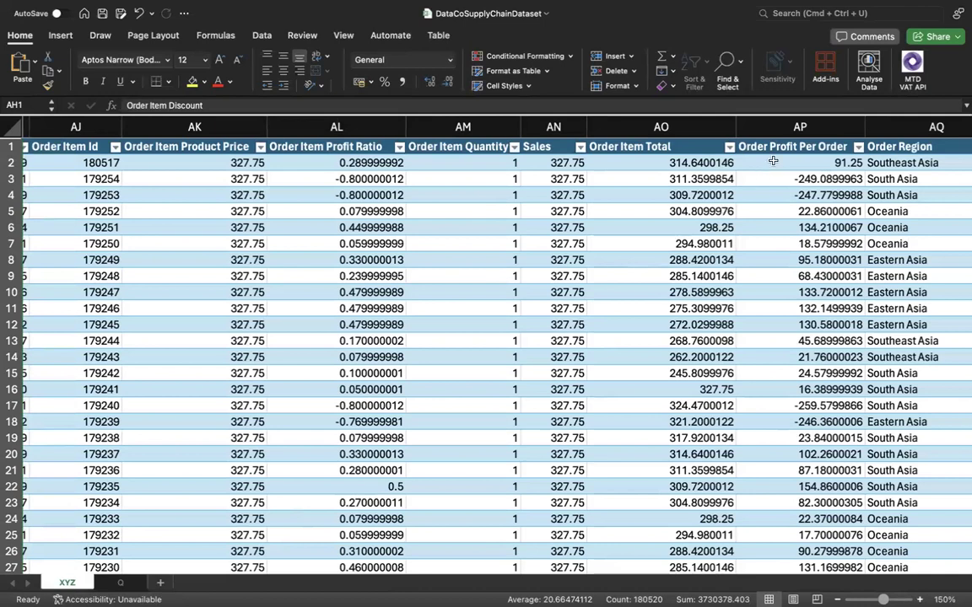
left_click(797, 129)
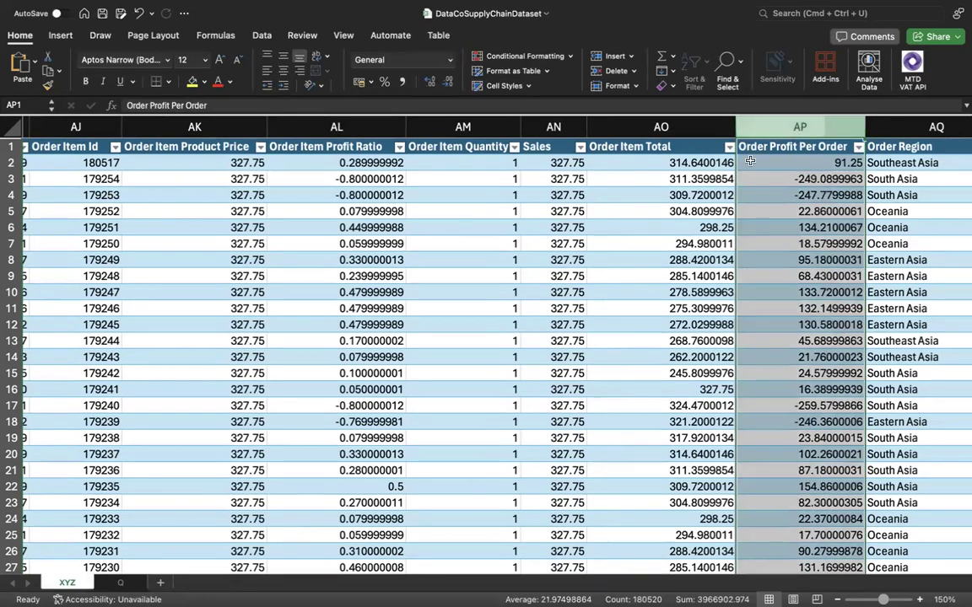
mouse_move(641, 125)
left_mouse_down()
mouse_move(751, 124)
mouse_move(658, 127)
left_mouse_up()
left_click(650, 160)
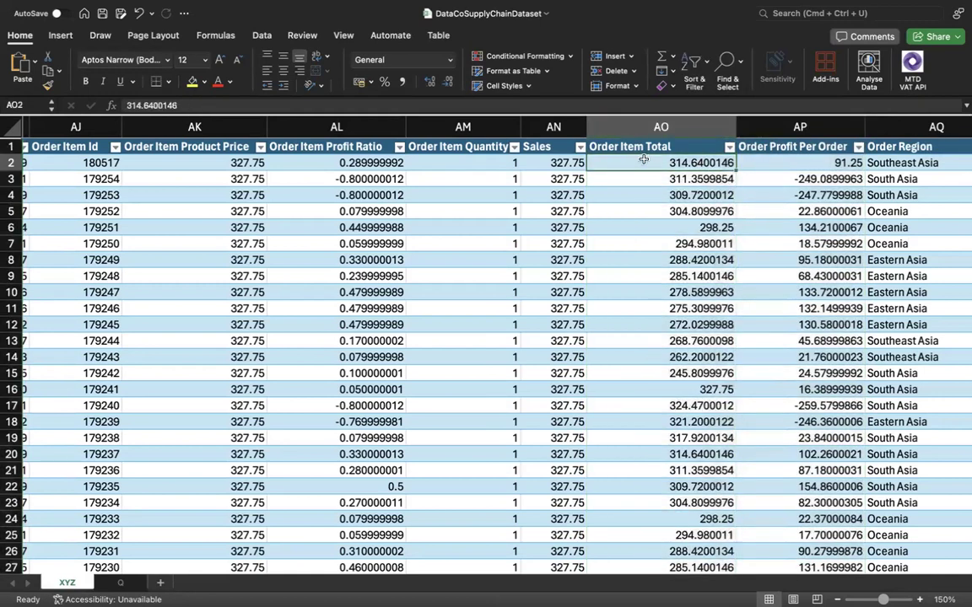
left_click(571, 165)
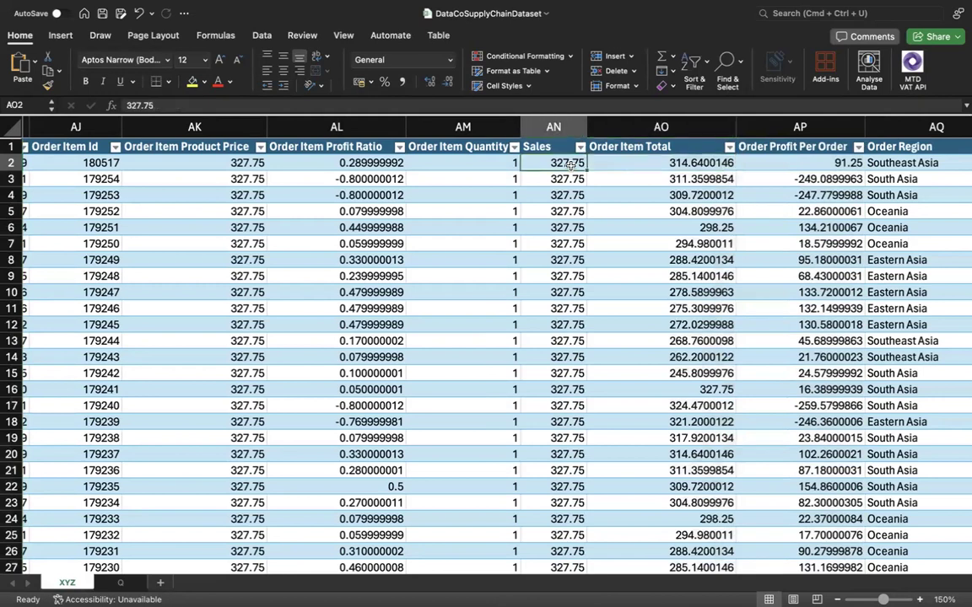
left_click(506, 165)
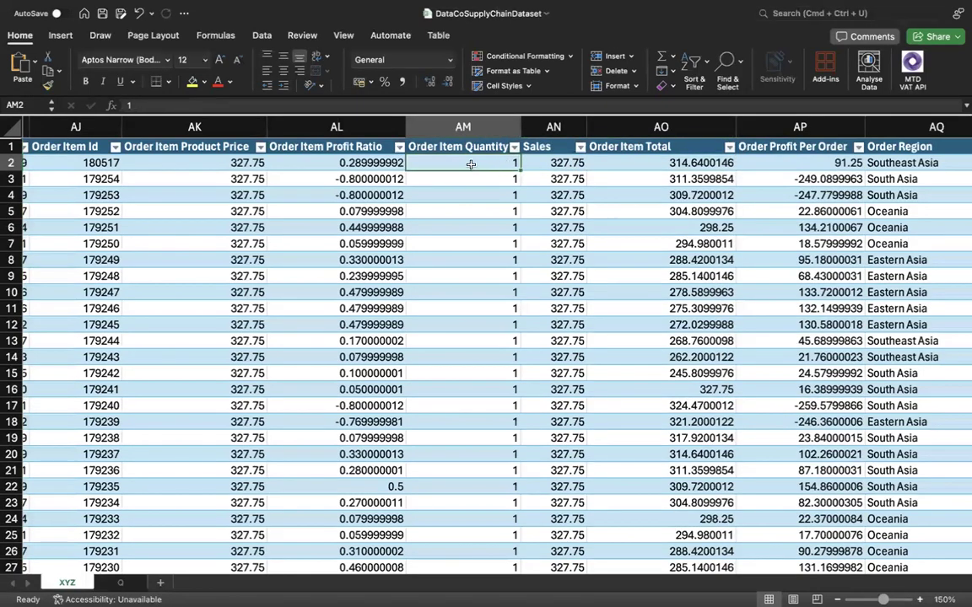
Compare the first row's Order Item Discount with its Order Item Total.
scroll(197, 165, "left", 5)
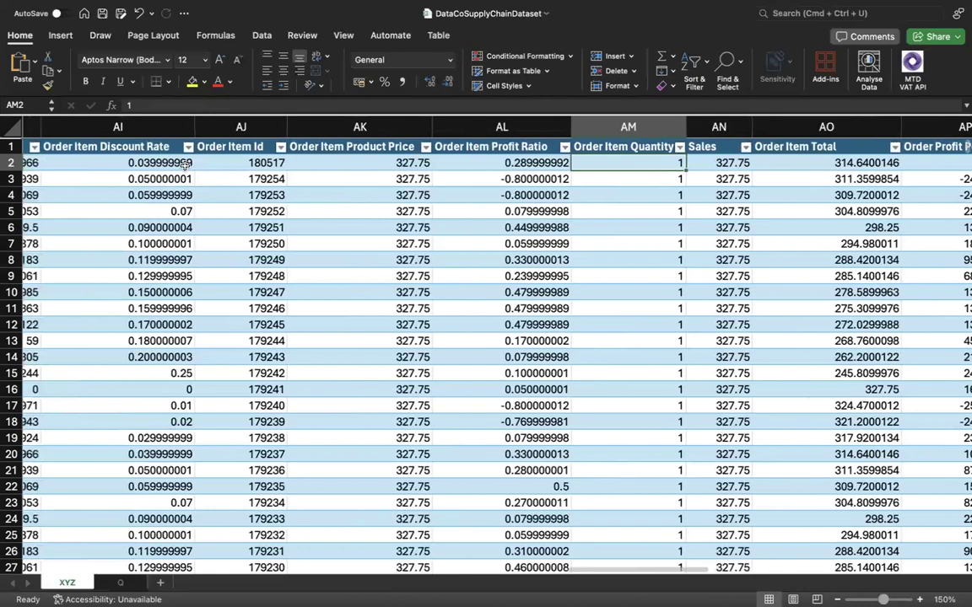
scroll(154, 167, "left", 3)
left_click(87, 163)
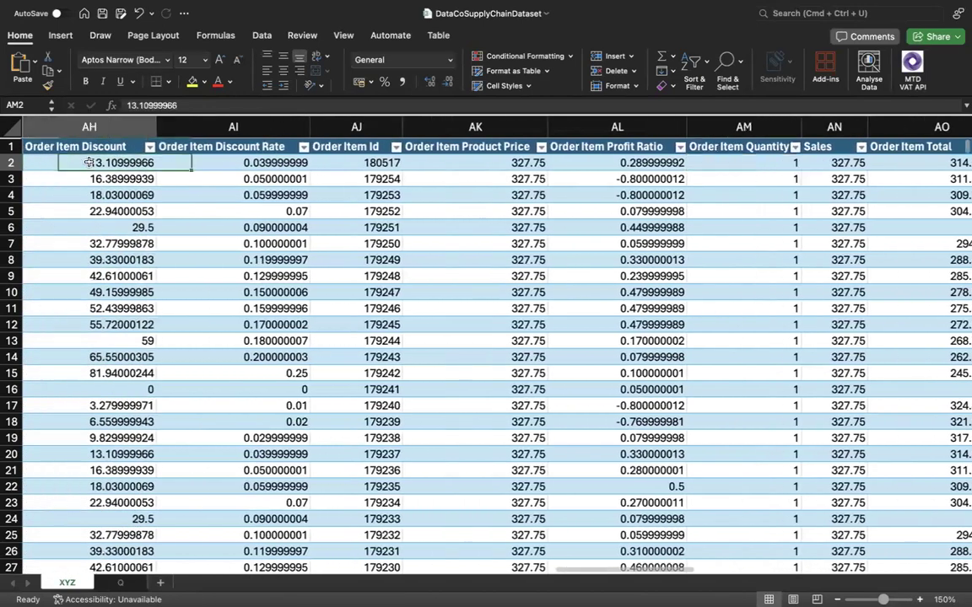
scroll(429, 182, "right", 7)
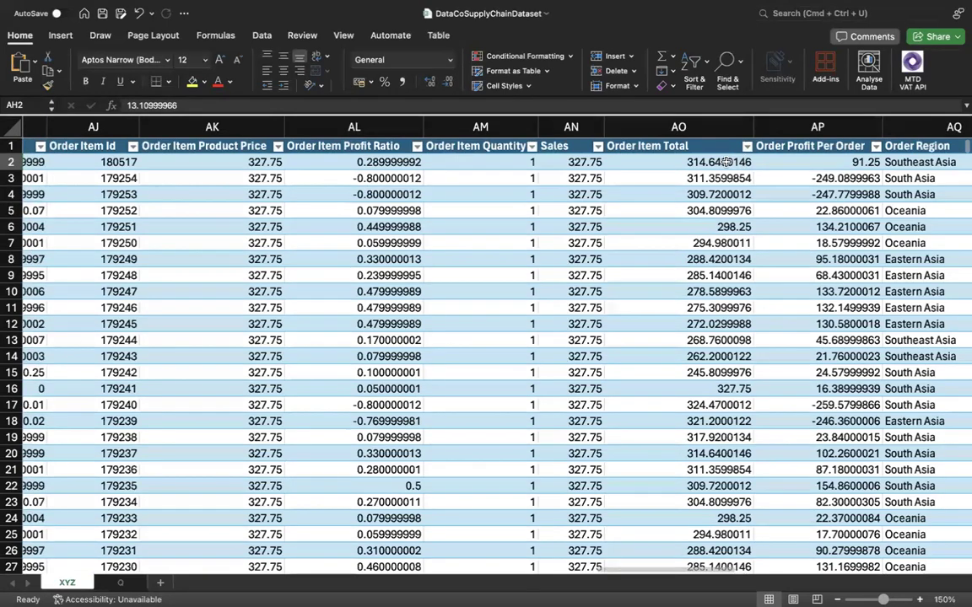
left_click(727, 161)
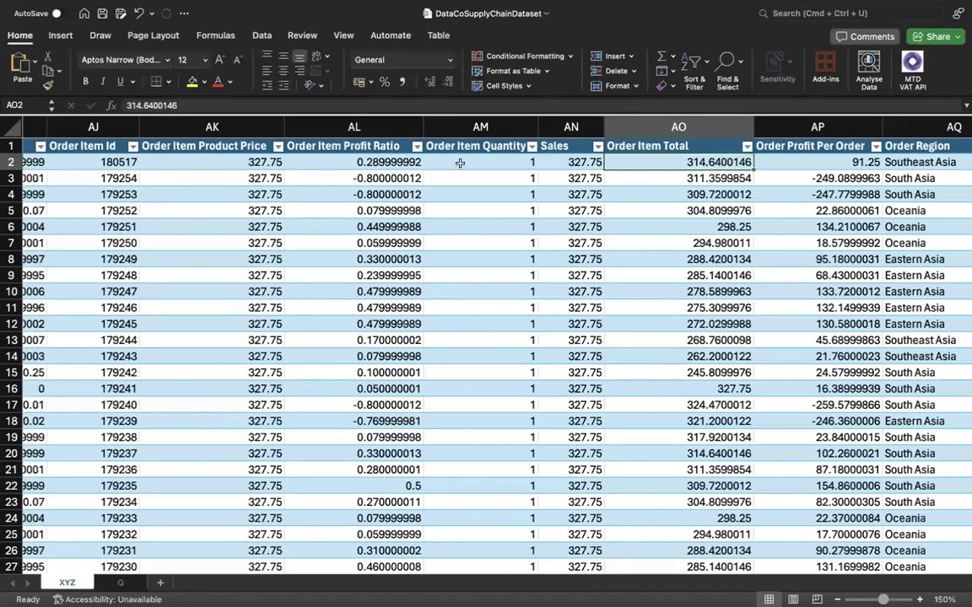
Hide the Order Item Discount Rate and Order Item Id columns on sheet XYZ.
scroll(452, 166, "left", 1)
scroll(452, 165, "left", 5)
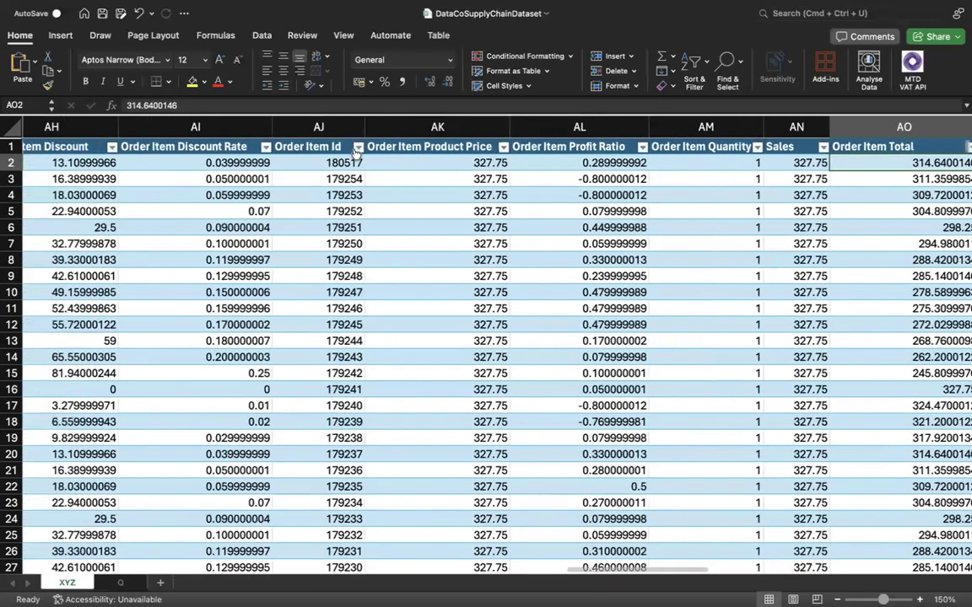
scroll(357, 155, "left", 2)
left_click(268, 126)
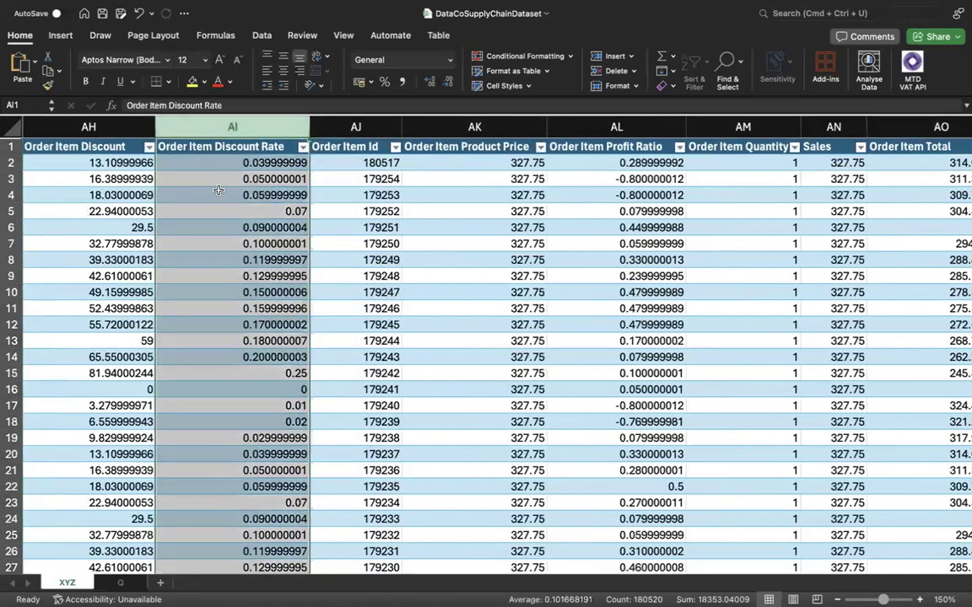
scroll(218, 193, "left", 3)
scroll(218, 192, "left", 3)
scroll(217, 192, "right", 5)
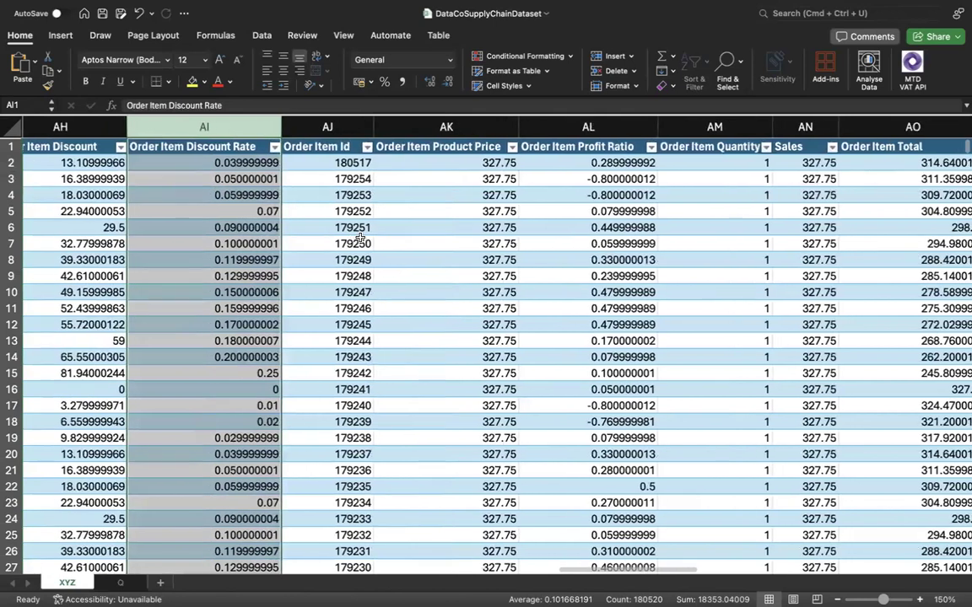
scroll(354, 241, "right", 2)
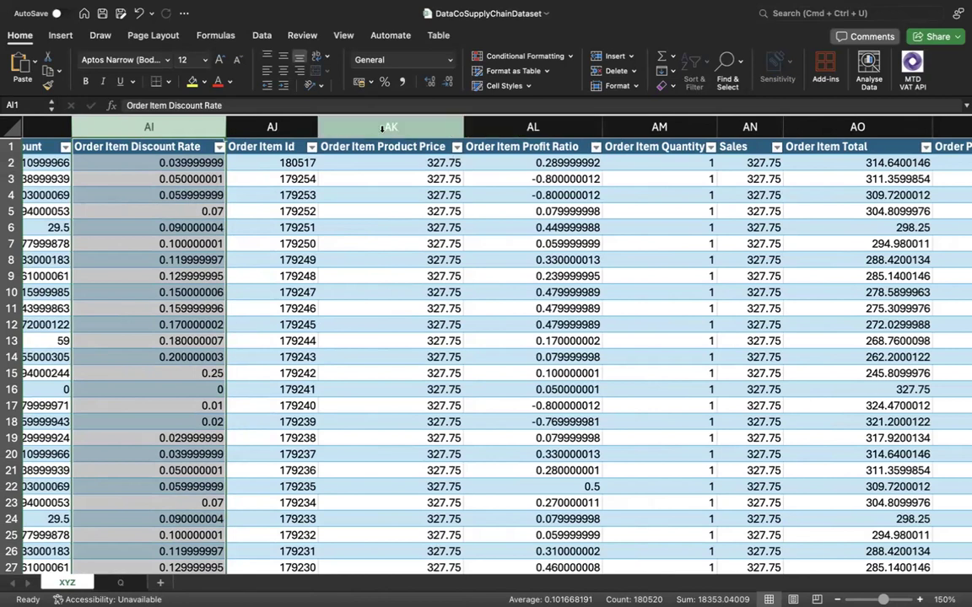
left_click(274, 127, "shift")
right_click(282, 126)
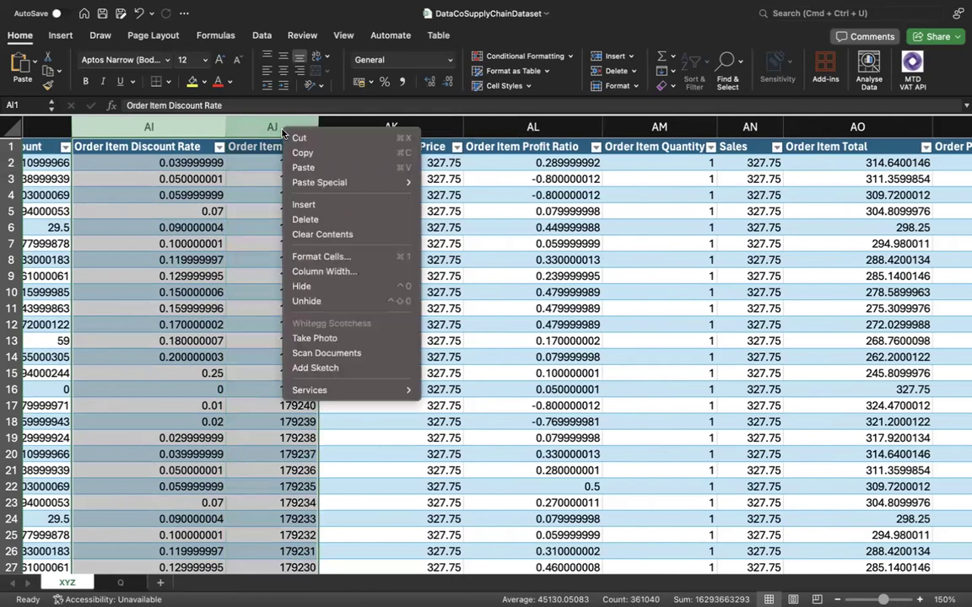
left_click(297, 285)
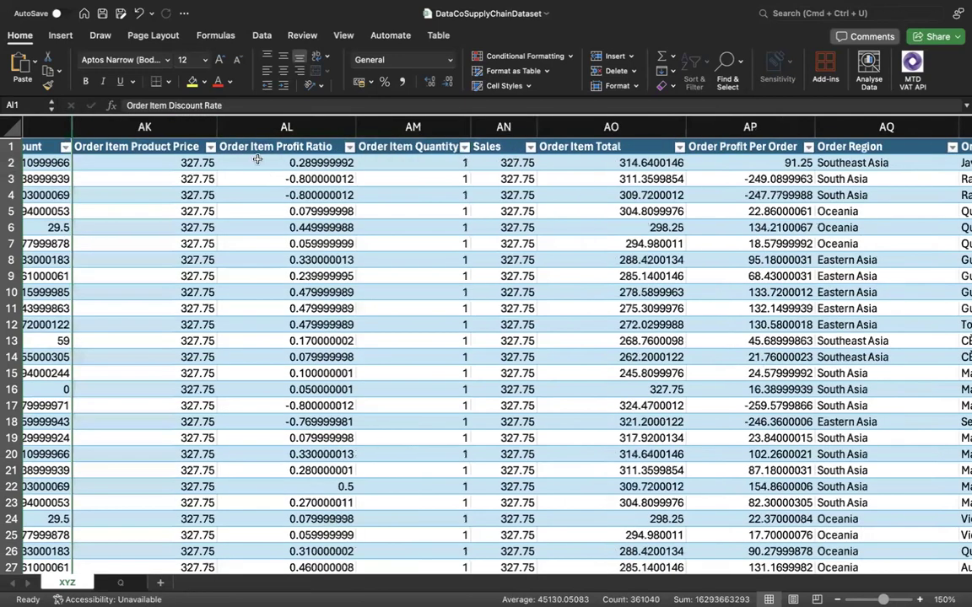
Hide the Order Item Profit Ratio column.
left_click(291, 126)
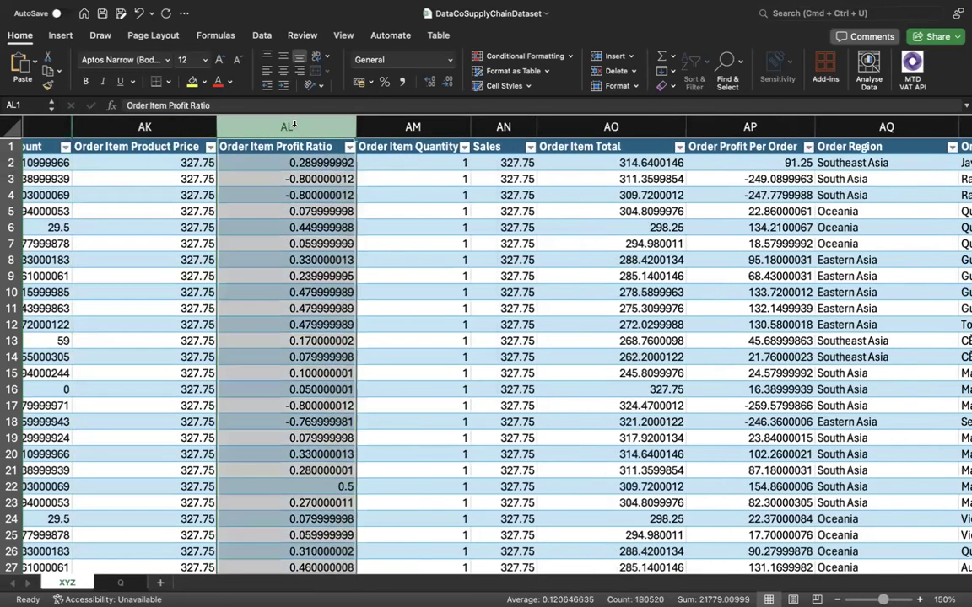
right_click(294, 126)
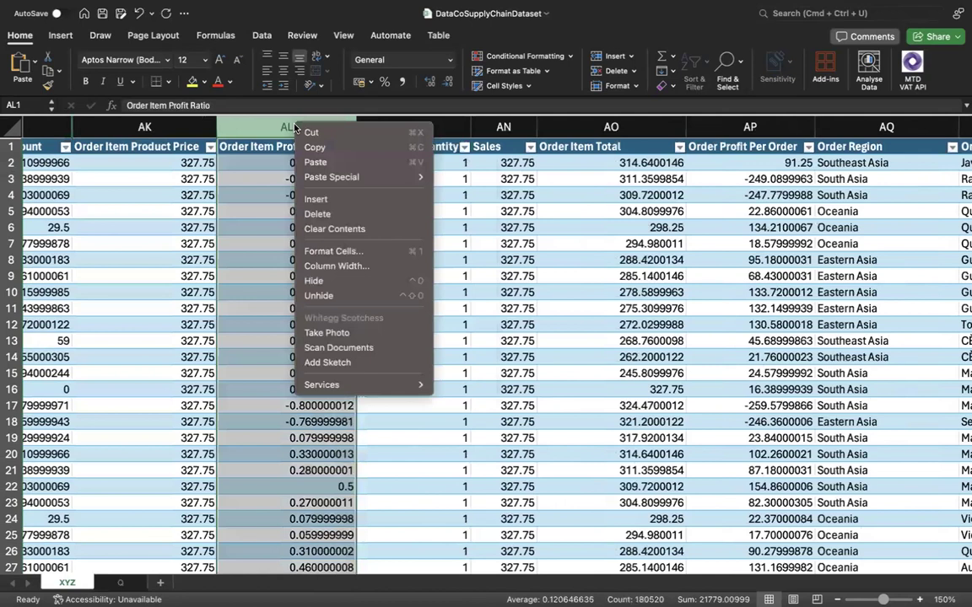
left_click(324, 281)
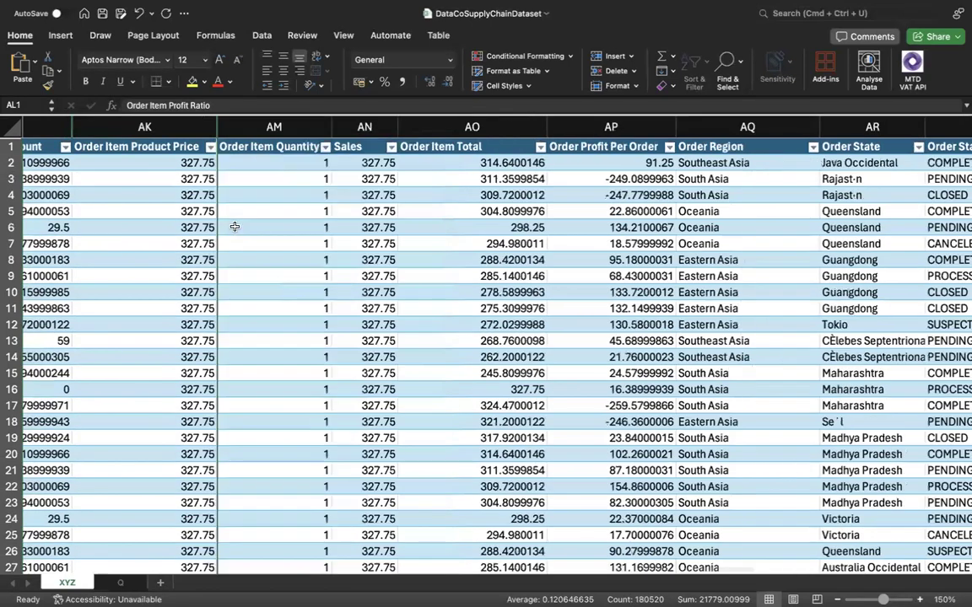
Insert a blank table column between Order Profit Per Order and Order Region.
left_click(715, 126)
right_click(716, 128)
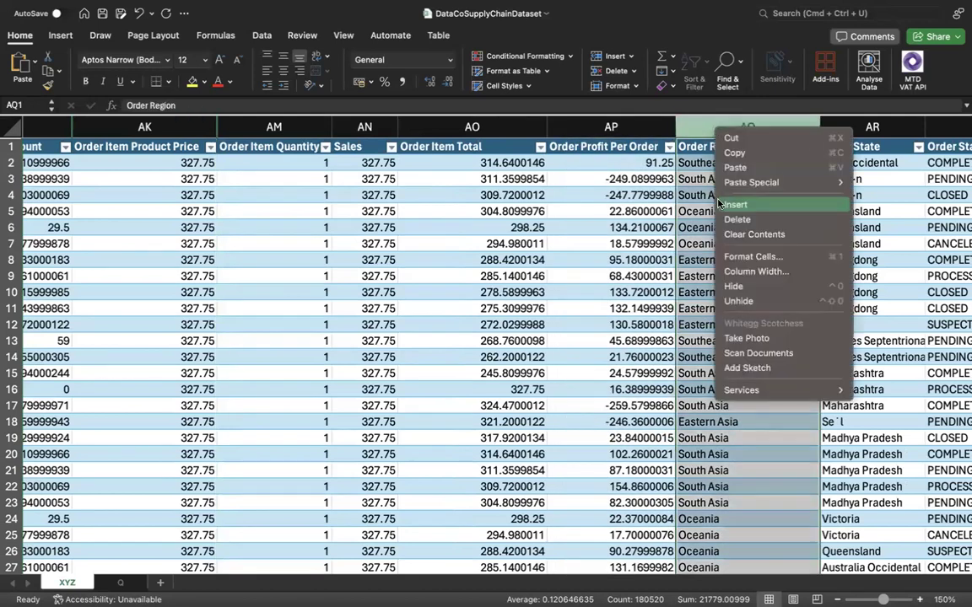
key("Escape")
key("ctrl+shift+equal")
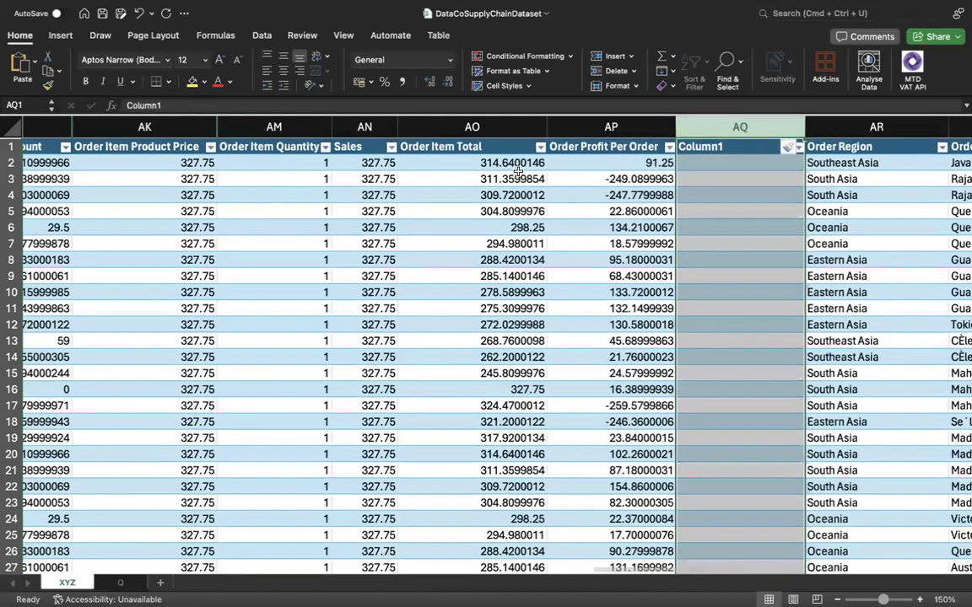
Insert a blank table column between Order Item Total and Order Profit Per Order.
left_click(591, 124)
right_click(590, 125)
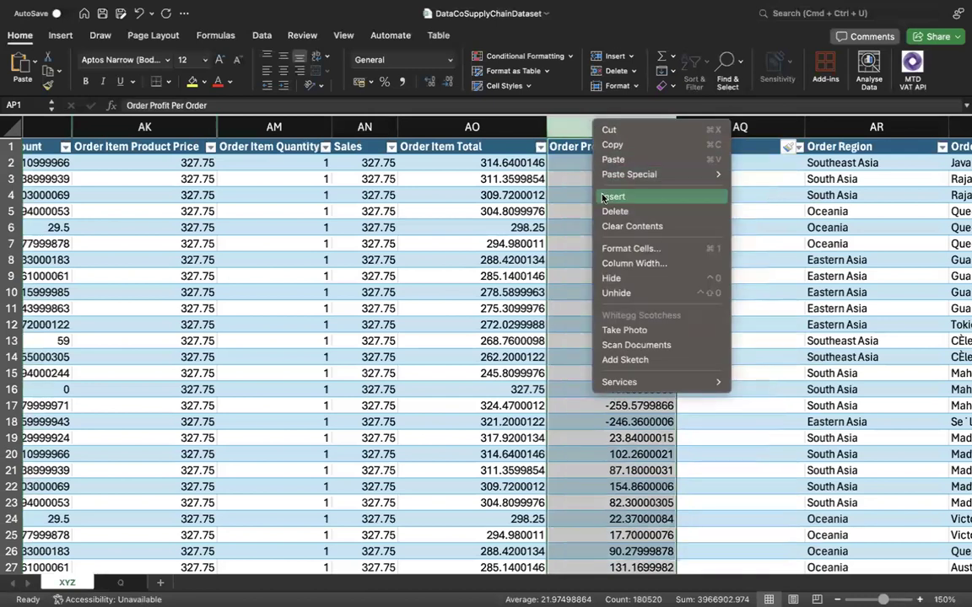
key("Escape")
key("ctrl+shift+equal")
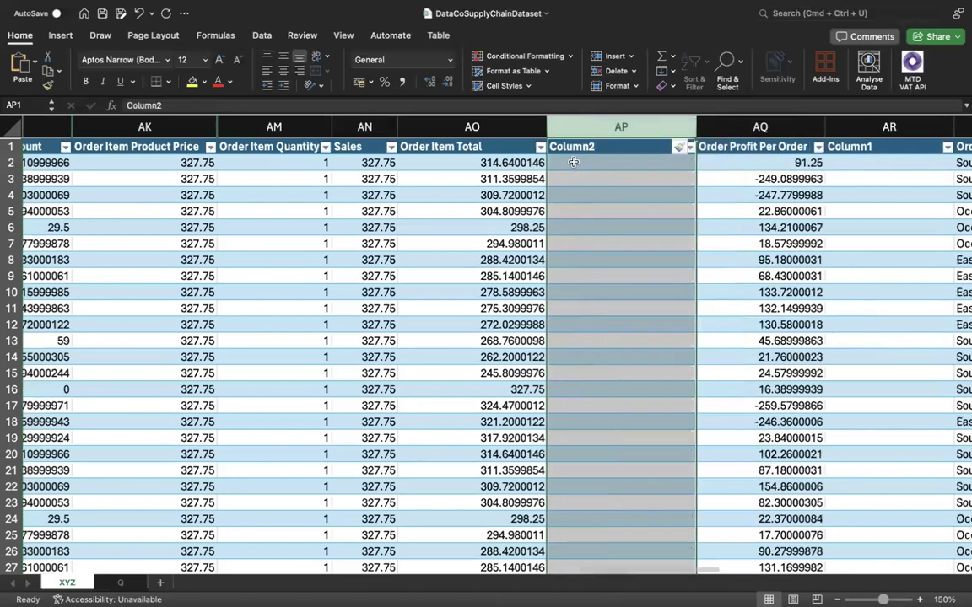
left_click(569, 162)
type("=")
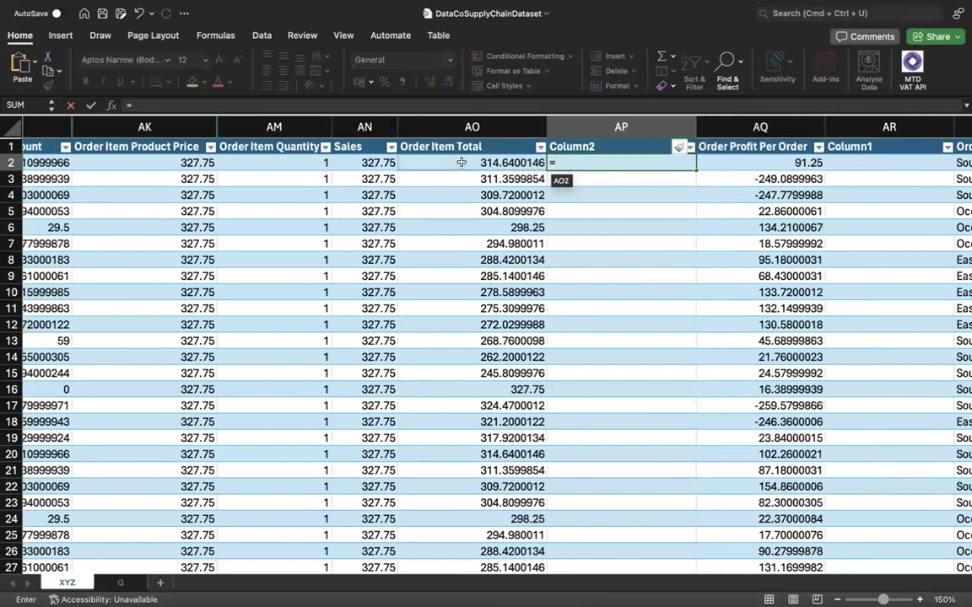
left_click(372, 164)
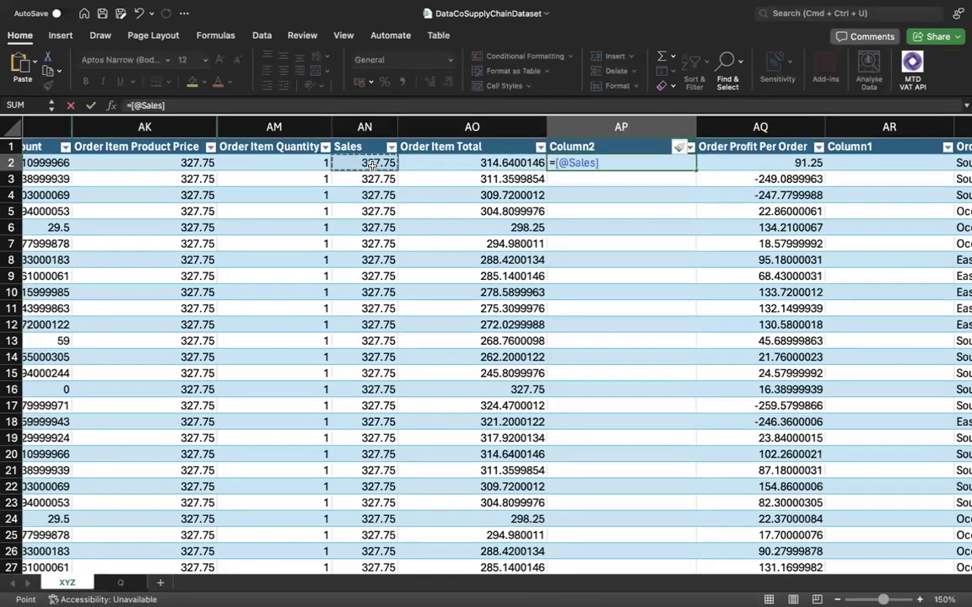
type("*")
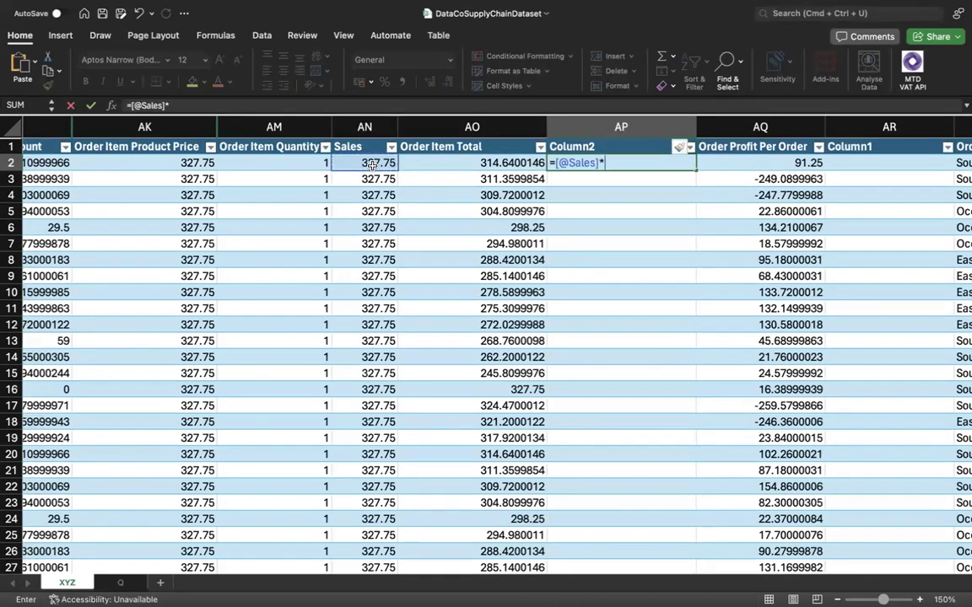
left_click(314, 166)
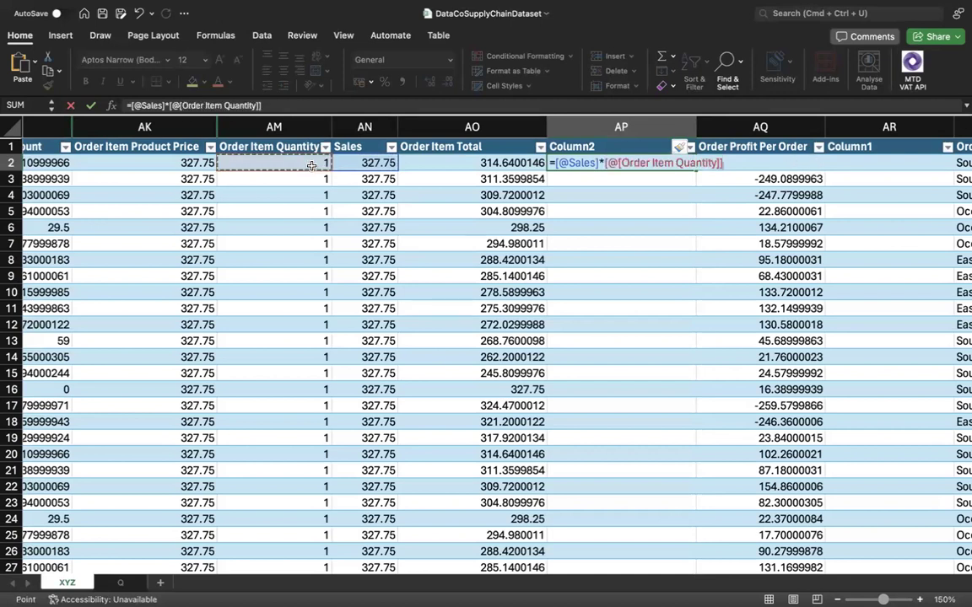
type(")")
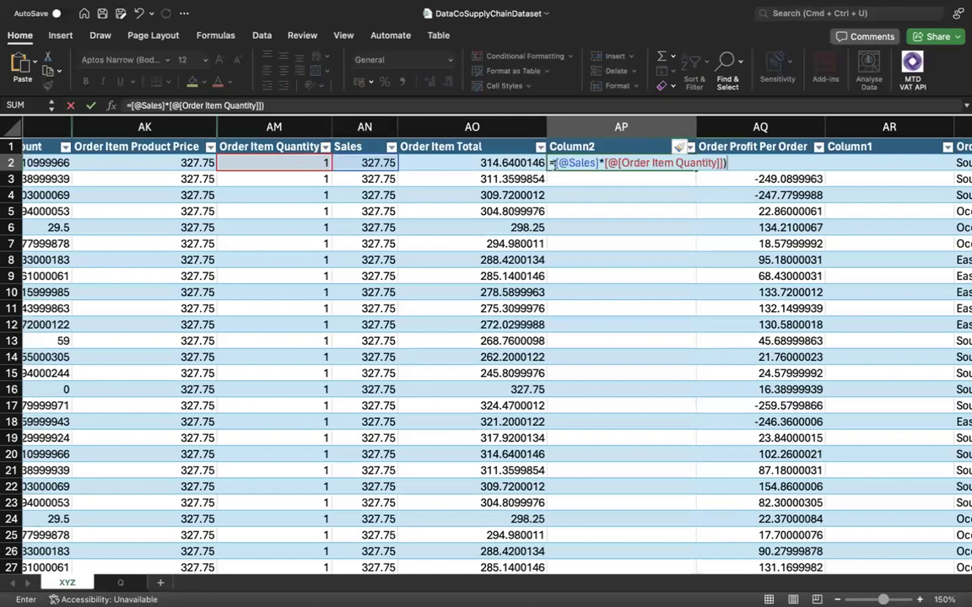
left_click(563, 166)
type("[")
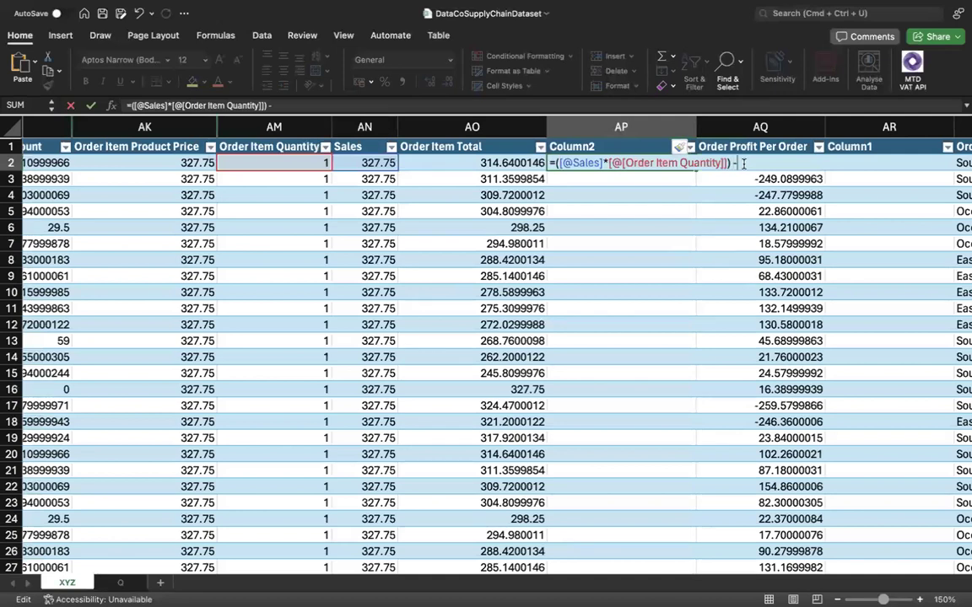
scroll(219, 173, "left", 3)
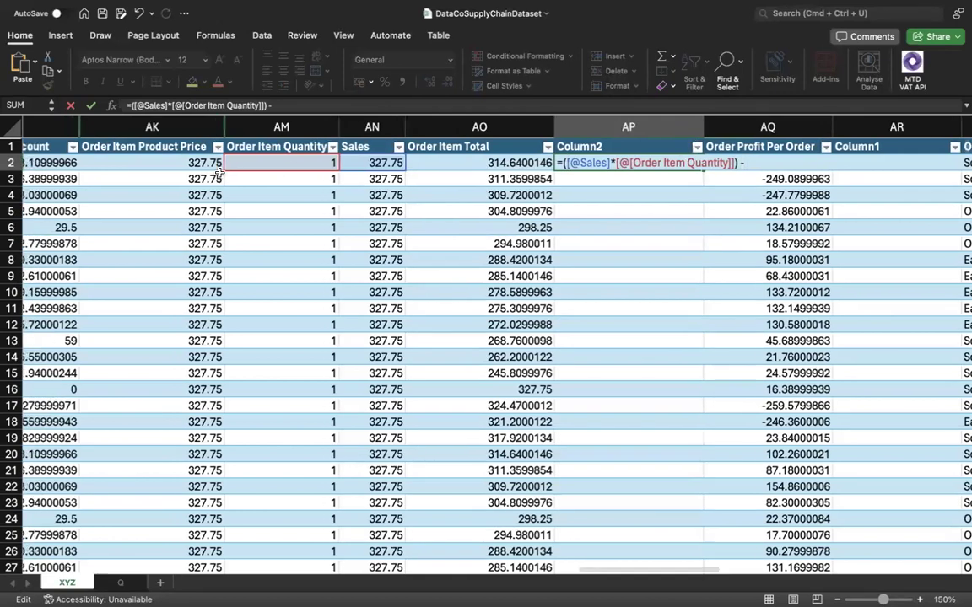
left_click(130, 163)
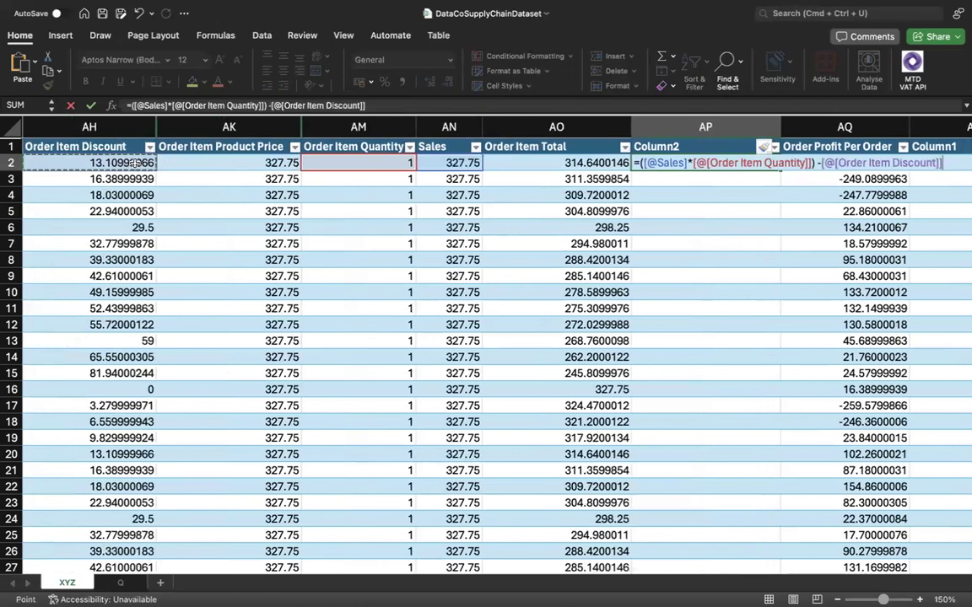
key("Return")
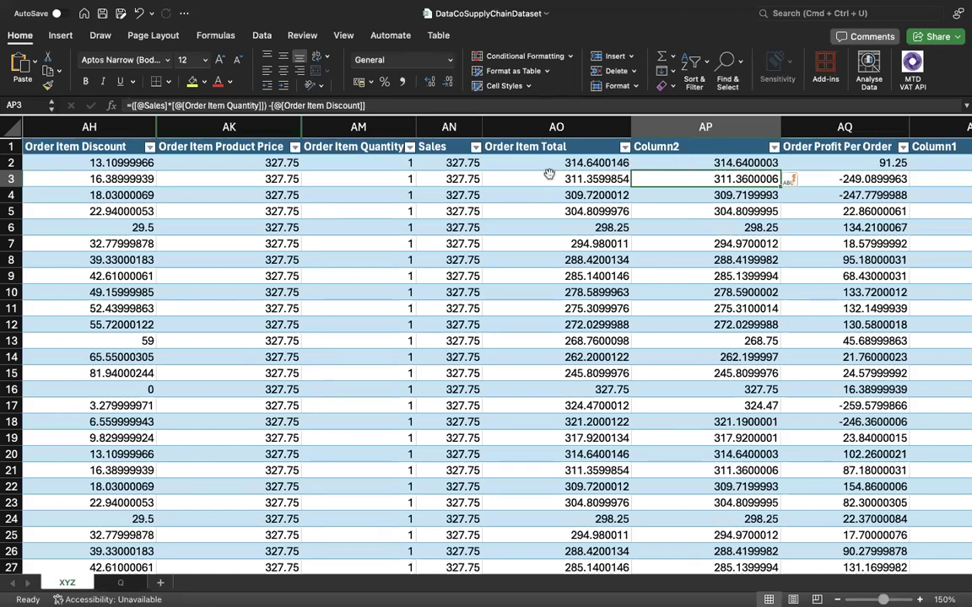
Delete the calculated column between Order Item Total and Order Profit Per Order.
left_click(700, 135)
right_click(704, 135)
left_click(715, 220)
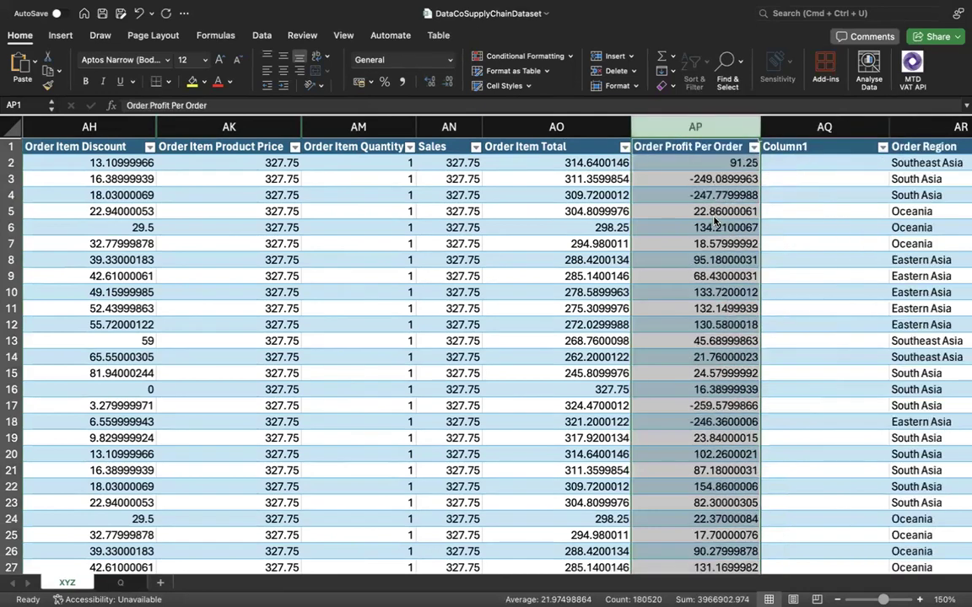
Examine the first Order Profit Per Order value and the second Order Item Discount value.
left_click(653, 159)
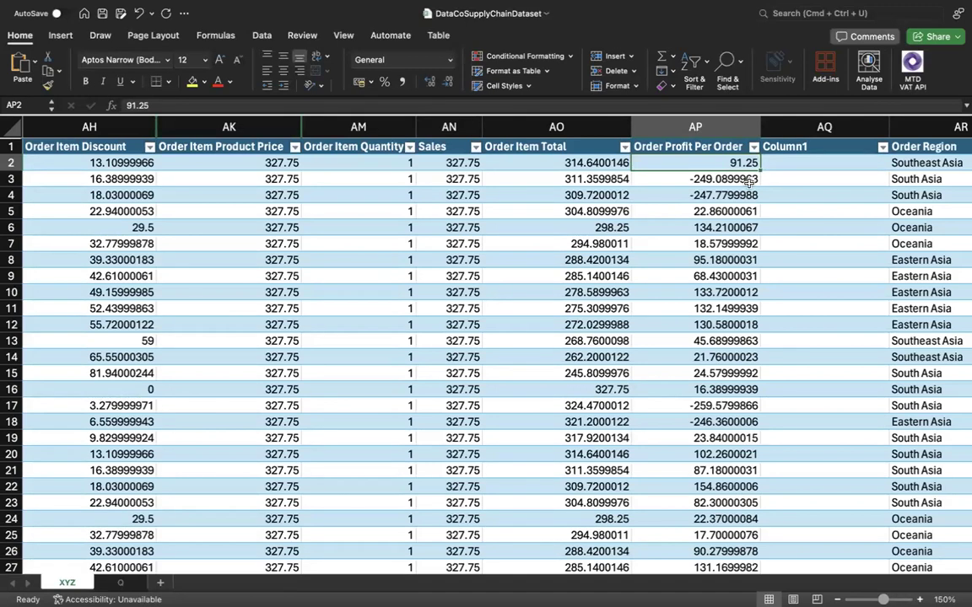
left_click(127, 178)
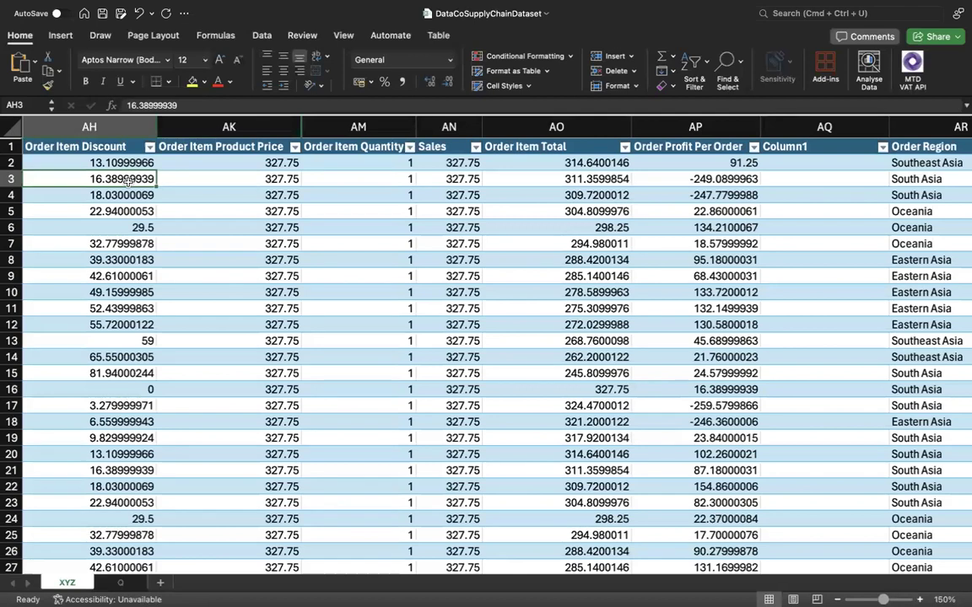
Examine the row 3 pricing values and the whole Sales and Order Item Total columns.
key("Right")
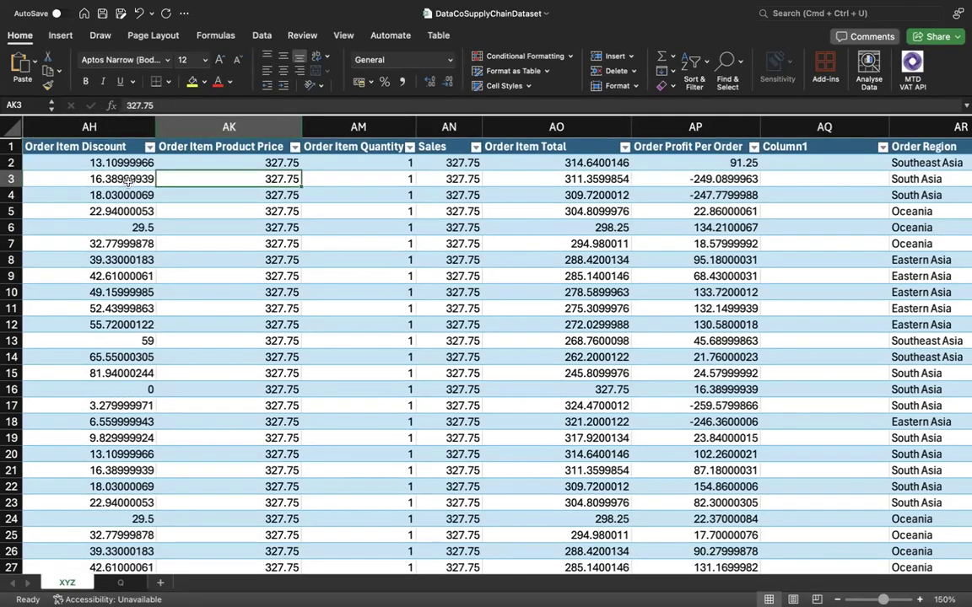
key("Right")
key("Right")
key("Right")
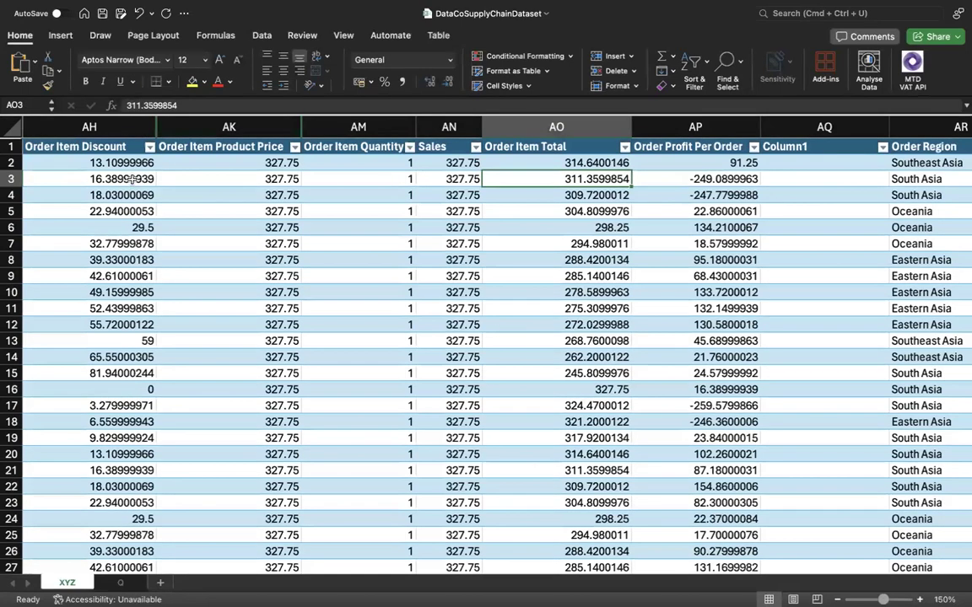
left_click(456, 127)
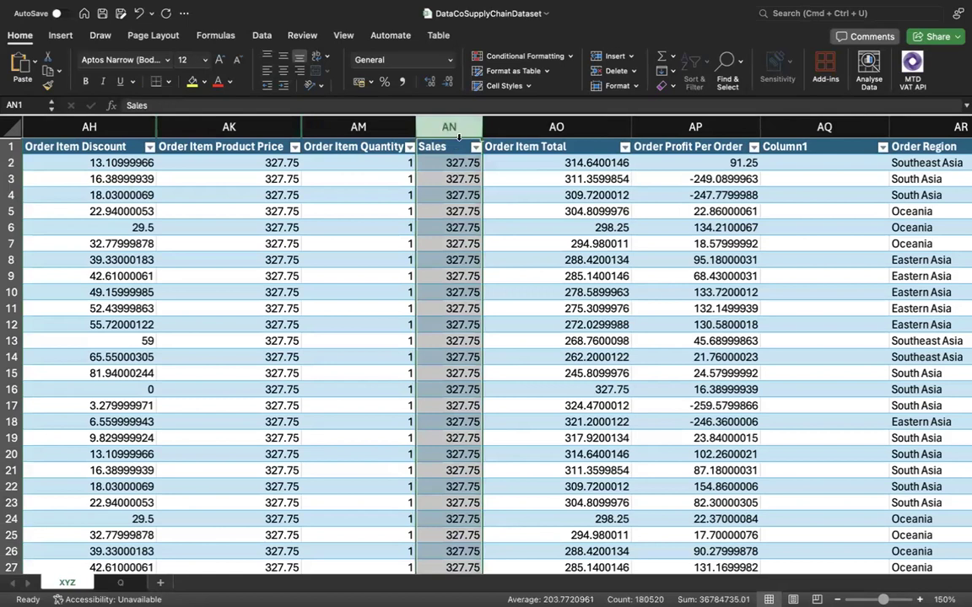
scroll(341, 197, "left", 3)
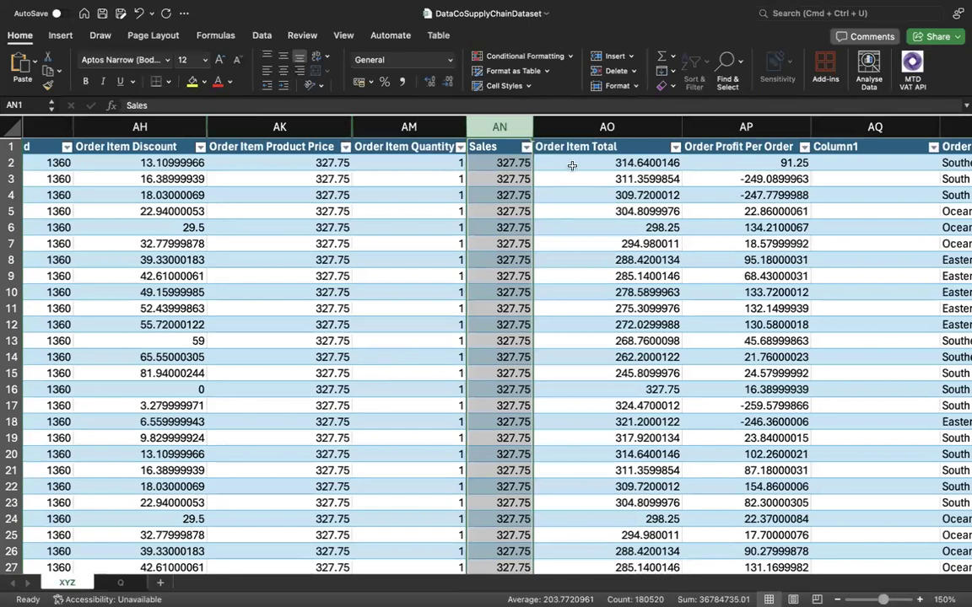
left_click(576, 132)
right_click(576, 132)
left_click(534, 169)
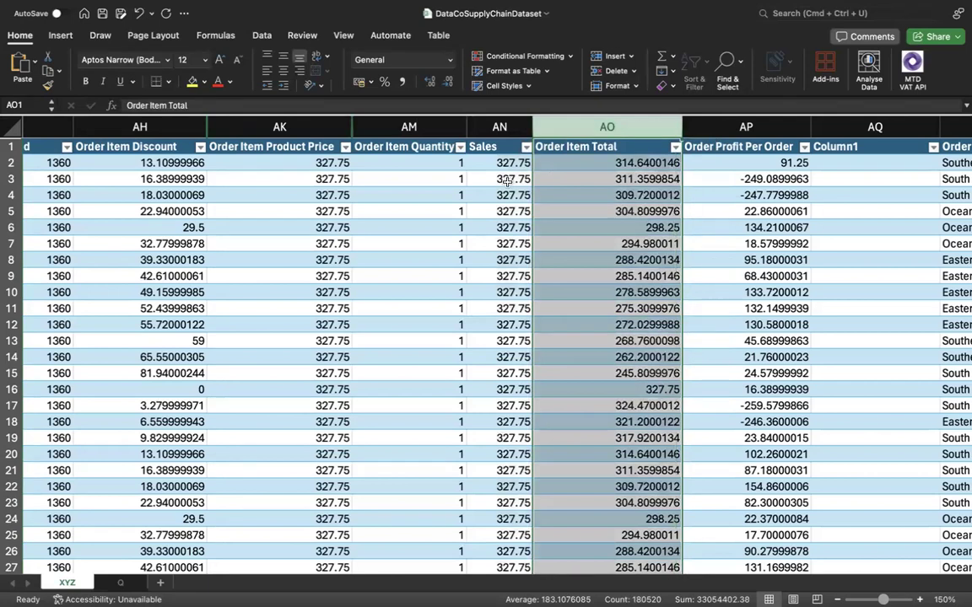
Compare the first rows of Order Item Product Price, Quantity and Sales with the Order Item Total and Order Item Discount values.
left_click_drag(337, 163, 497, 179)
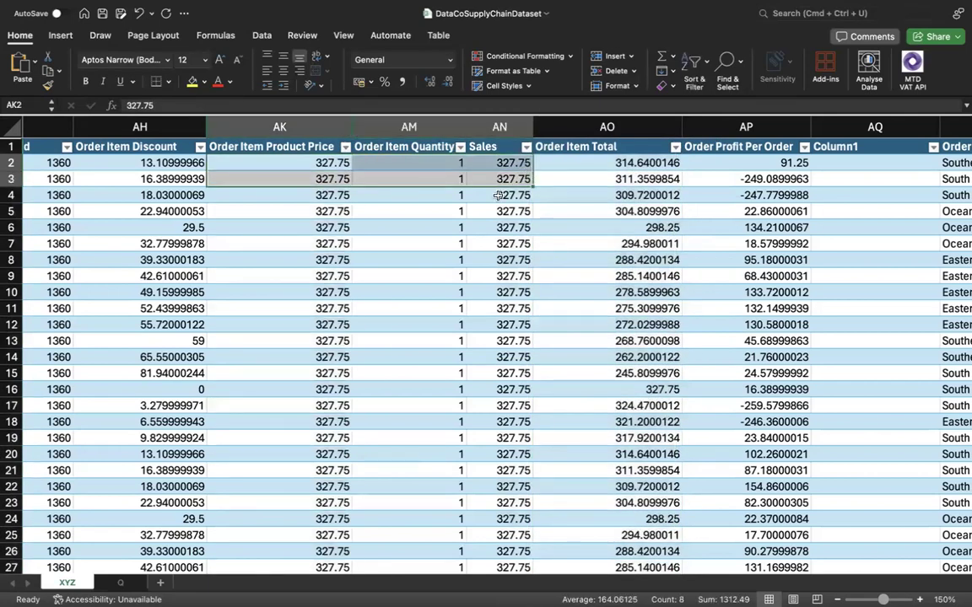
left_click(456, 195)
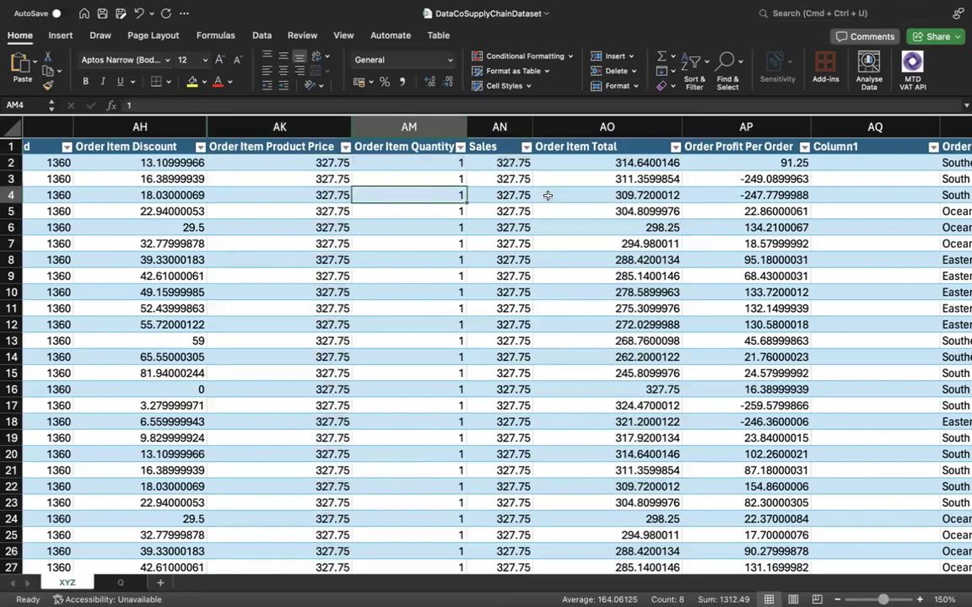
left_click(614, 189)
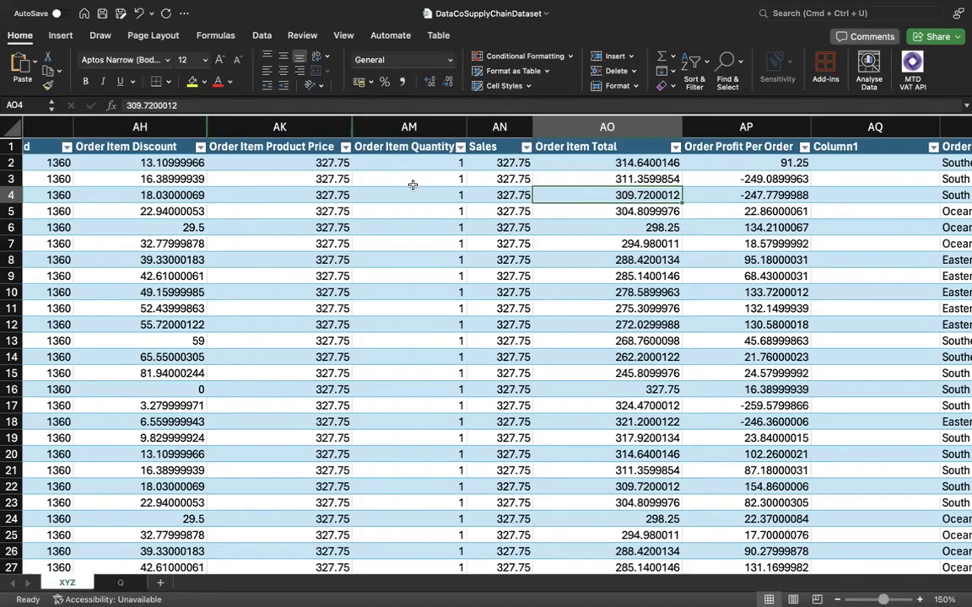
left_click(168, 191)
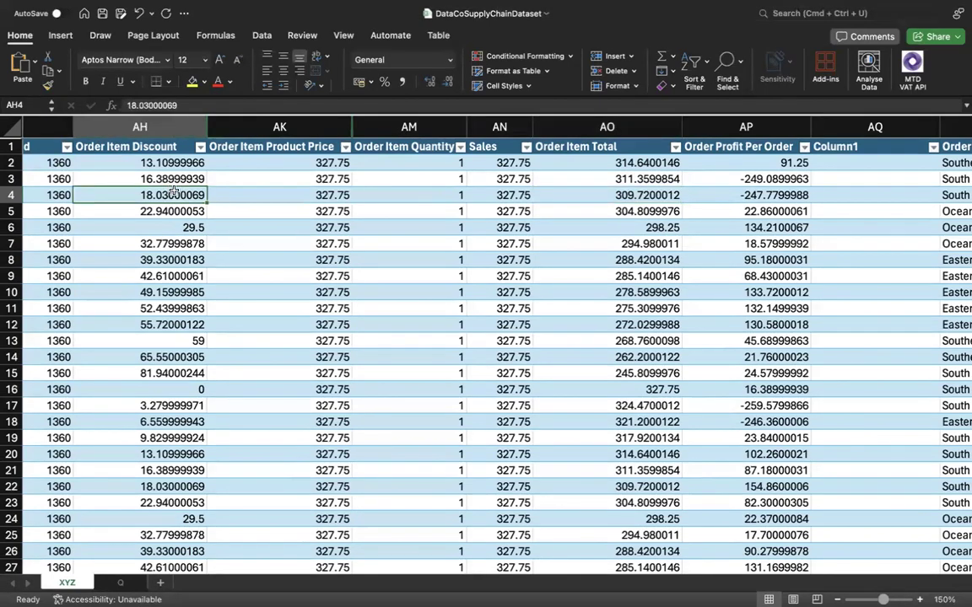
left_click(179, 179)
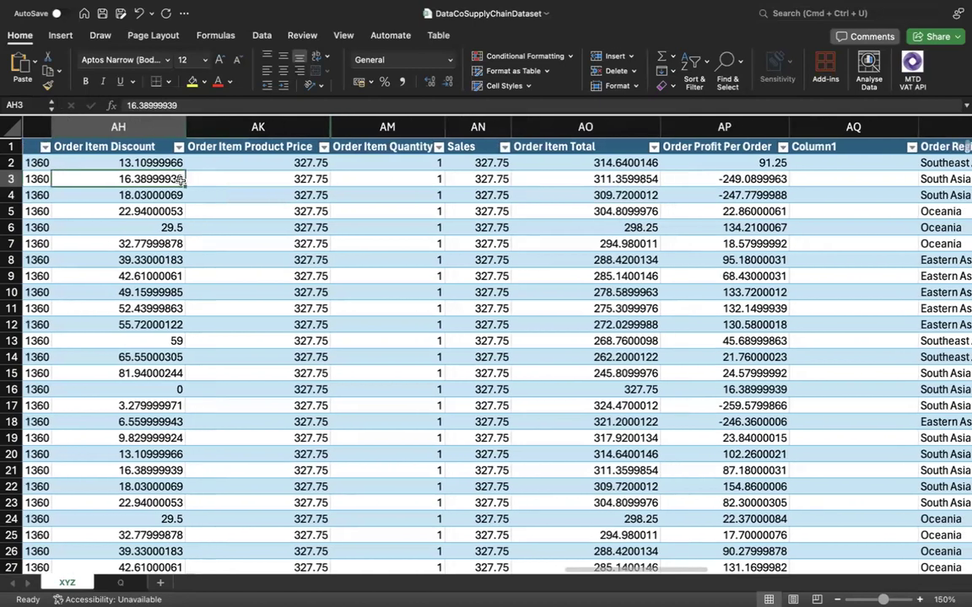
Auto-fit the width of the Product Price column so its full header fits.
scroll(202, 178, "right", 5)
scroll(230, 177, "left", 2)
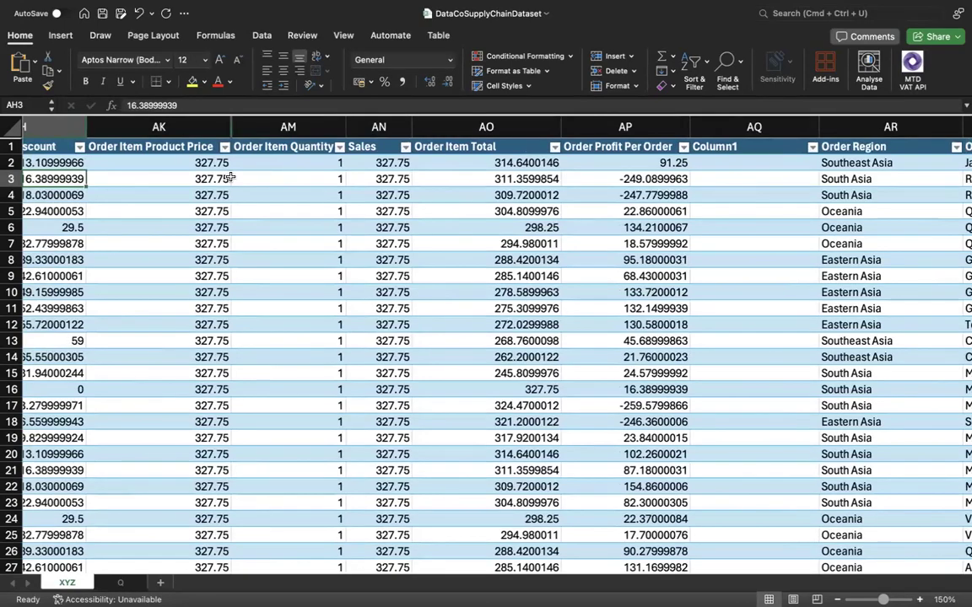
scroll(430, 345, "right", 5)
scroll(449, 346, "right", 15)
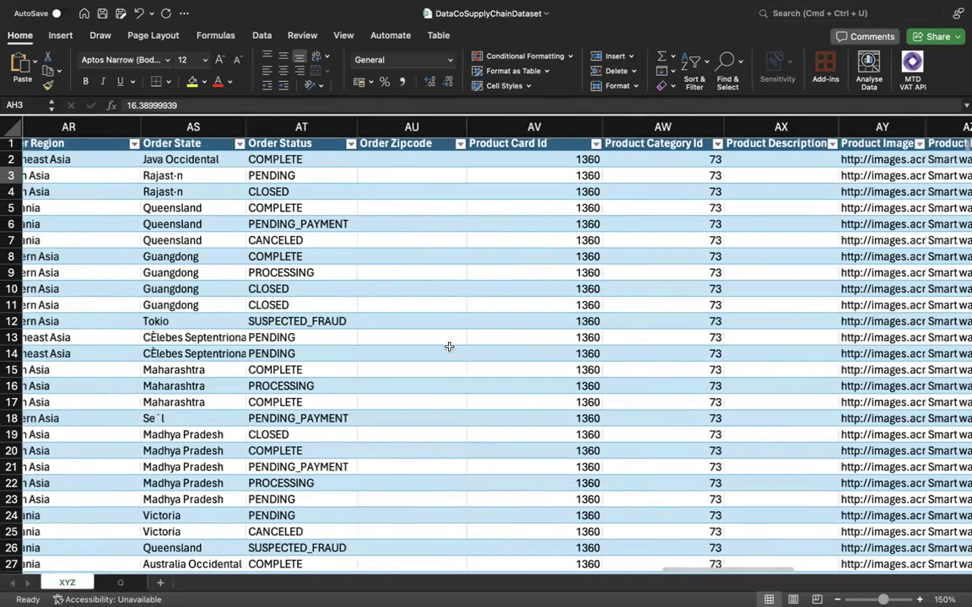
scroll(449, 346, "right", 9)
scroll(449, 346, "right", 1)
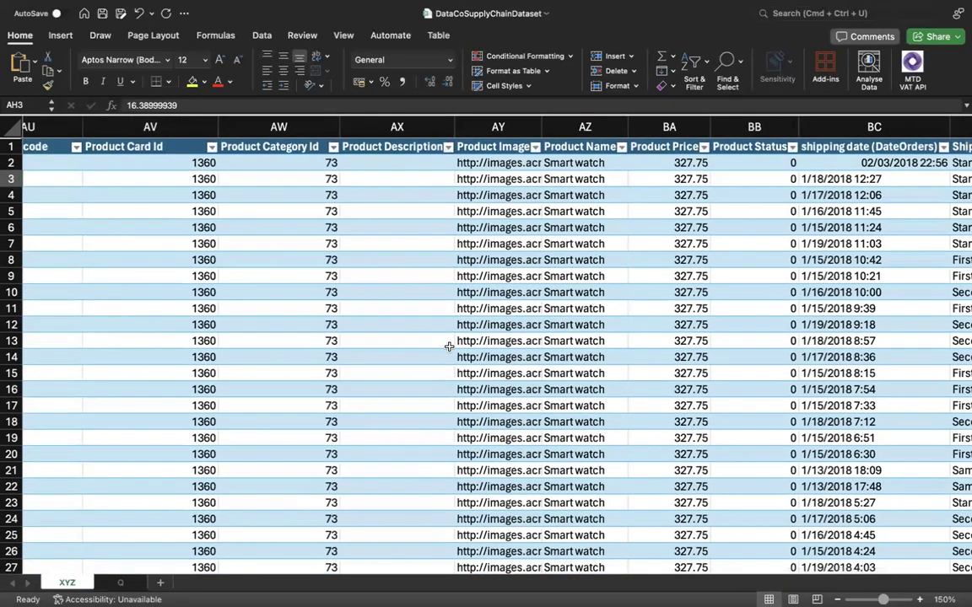
scroll(449, 346, "right", 2)
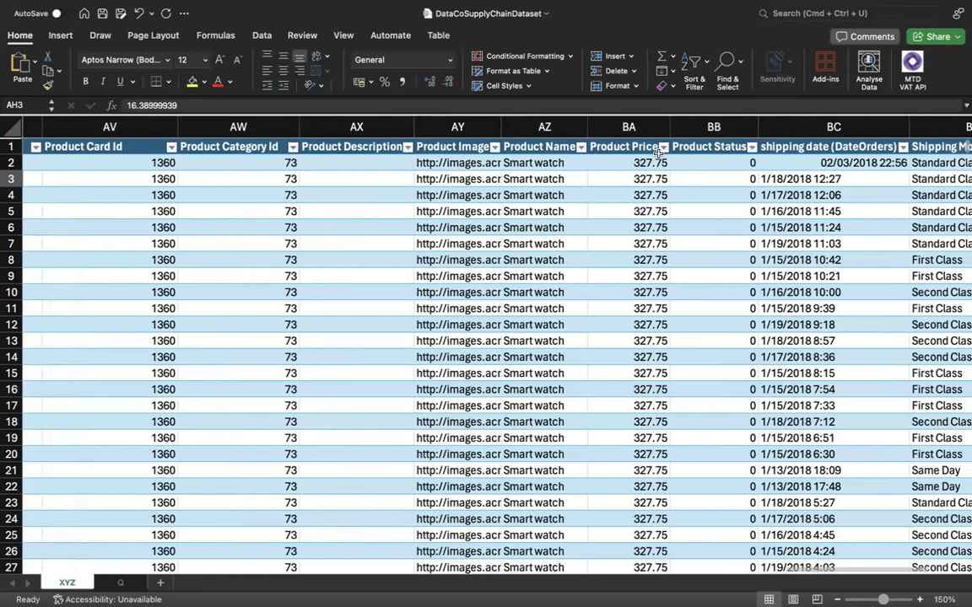
double_click(670, 128)
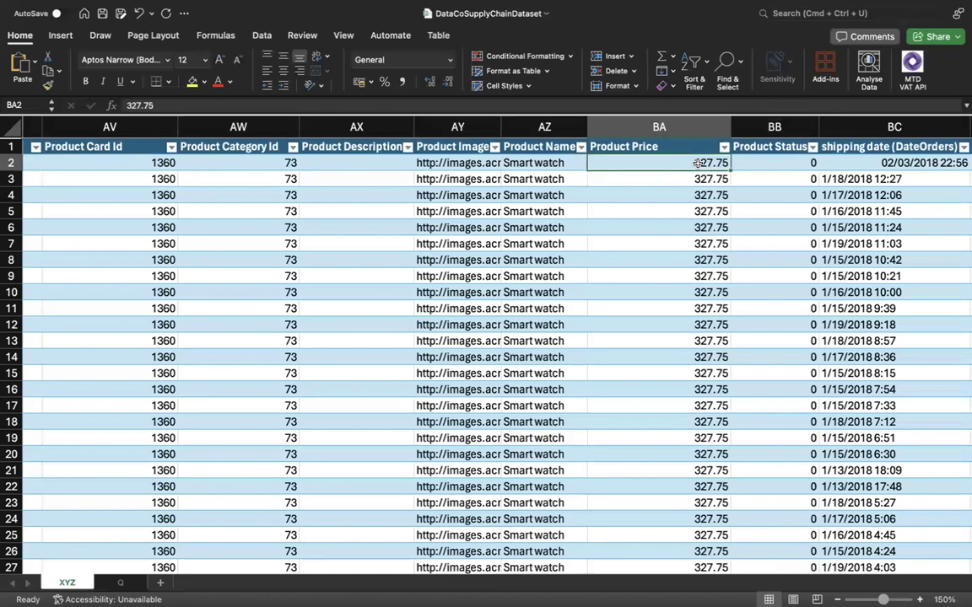
Review the table's columns from Shipping Mode back to the shipping-day columns at the start of the dataset.
scroll(698, 168, "right", 10)
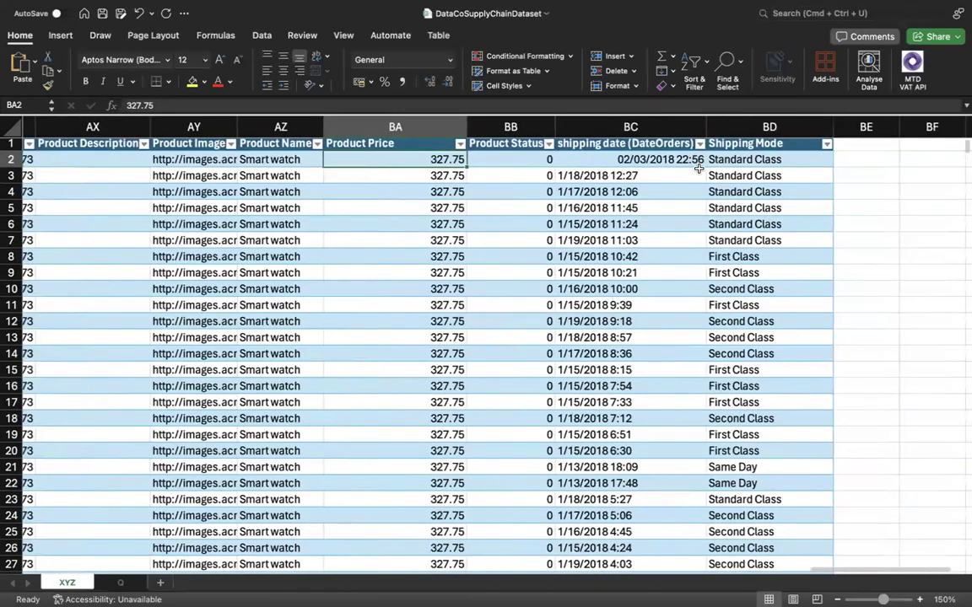
scroll(698, 169, "left", 12)
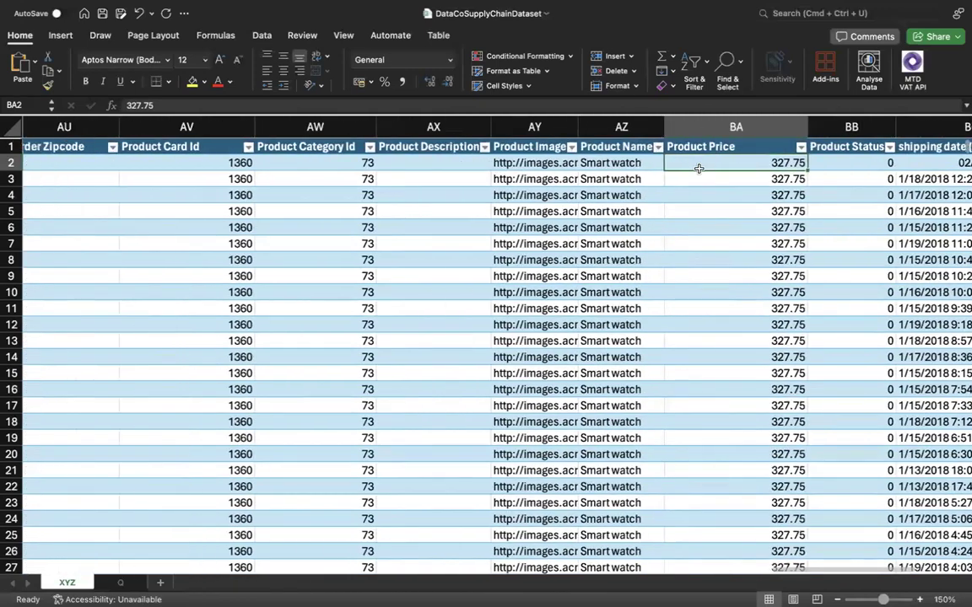
scroll(699, 169, "left", 20)
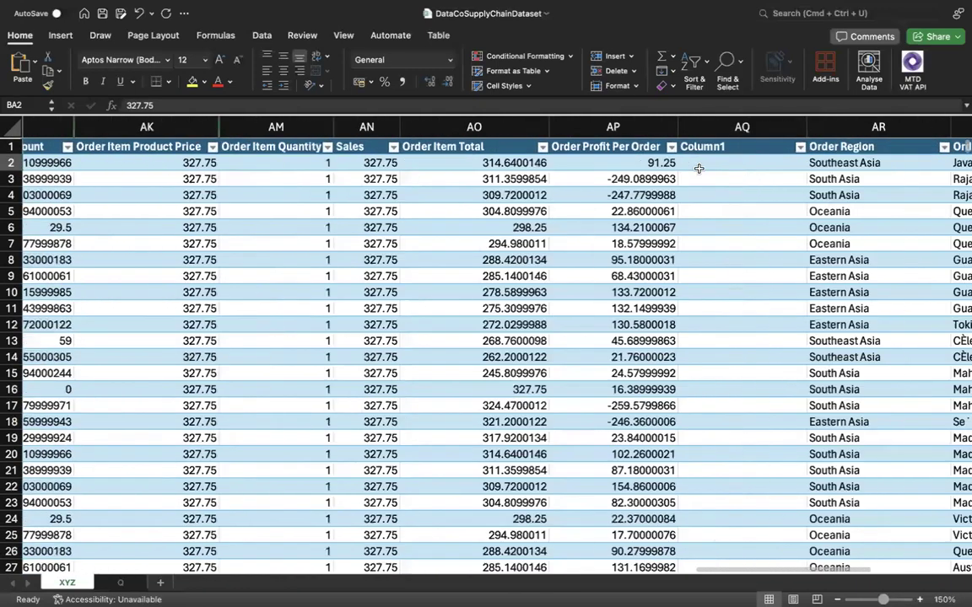
scroll(698, 169, "left", 11)
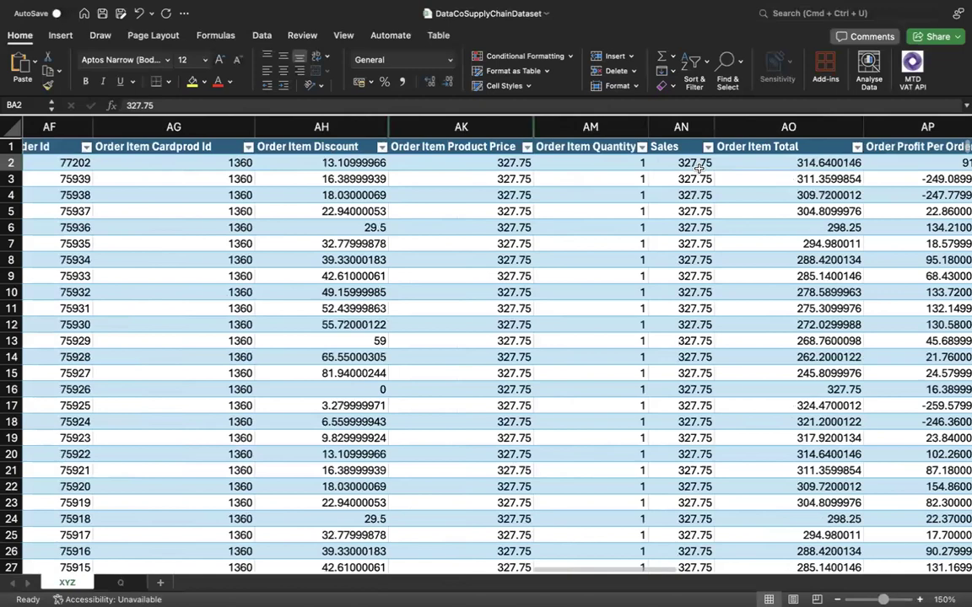
scroll(699, 169, "left", 20)
scroll(699, 169, "left", 10)
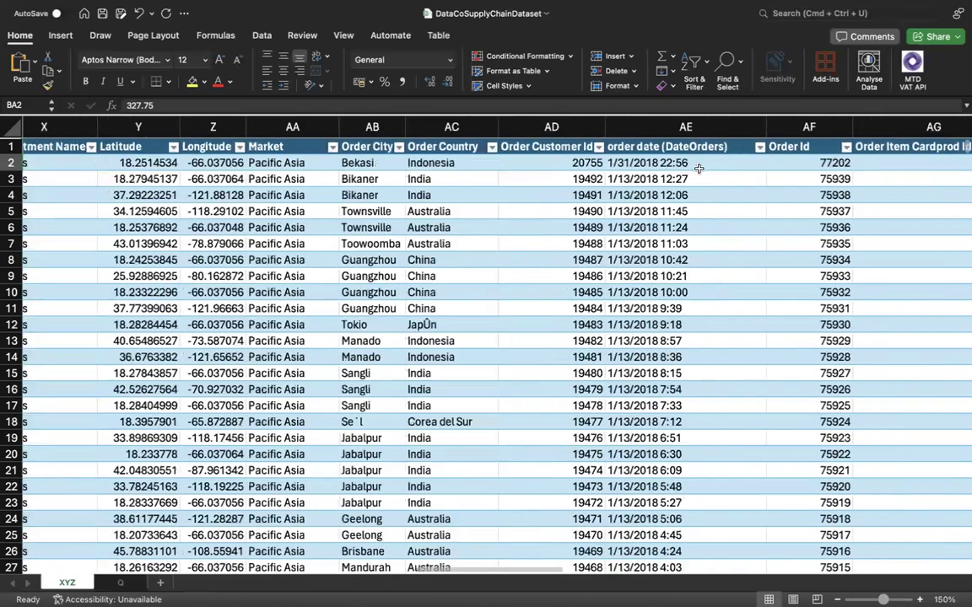
scroll(698, 168, "left", 2)
scroll(699, 169, "left", 10)
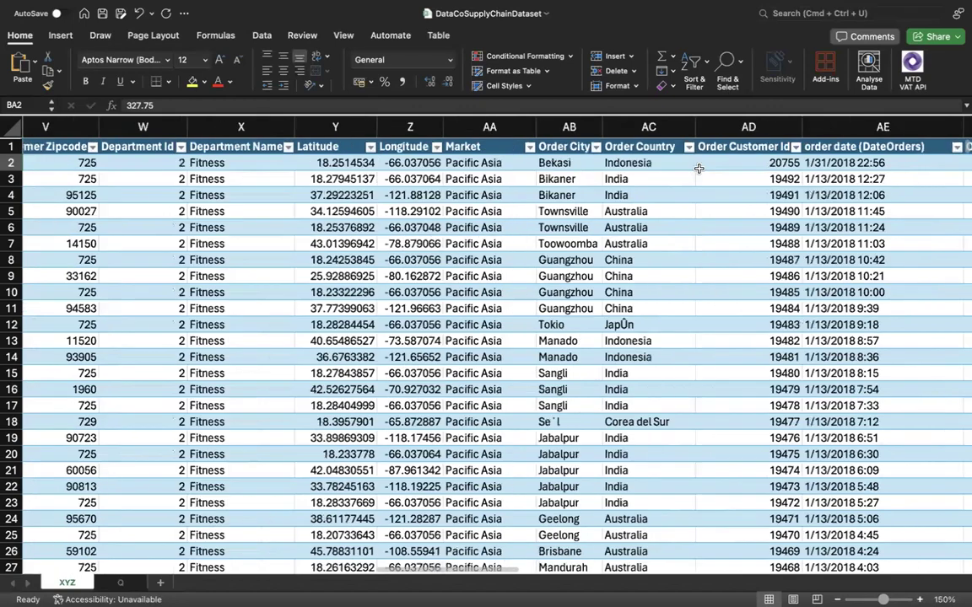
scroll(698, 169, "left", 10)
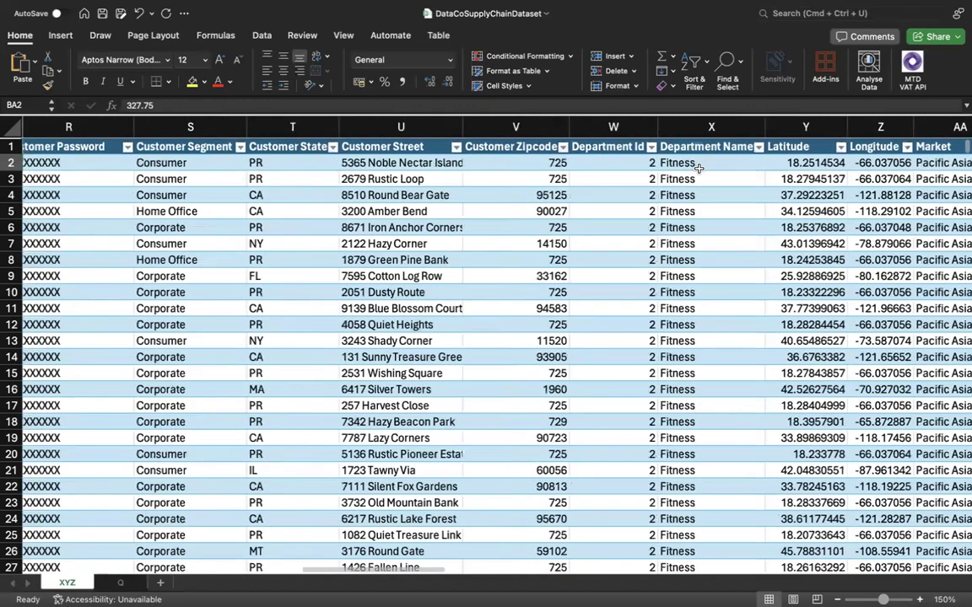
scroll(699, 168, "left", 10)
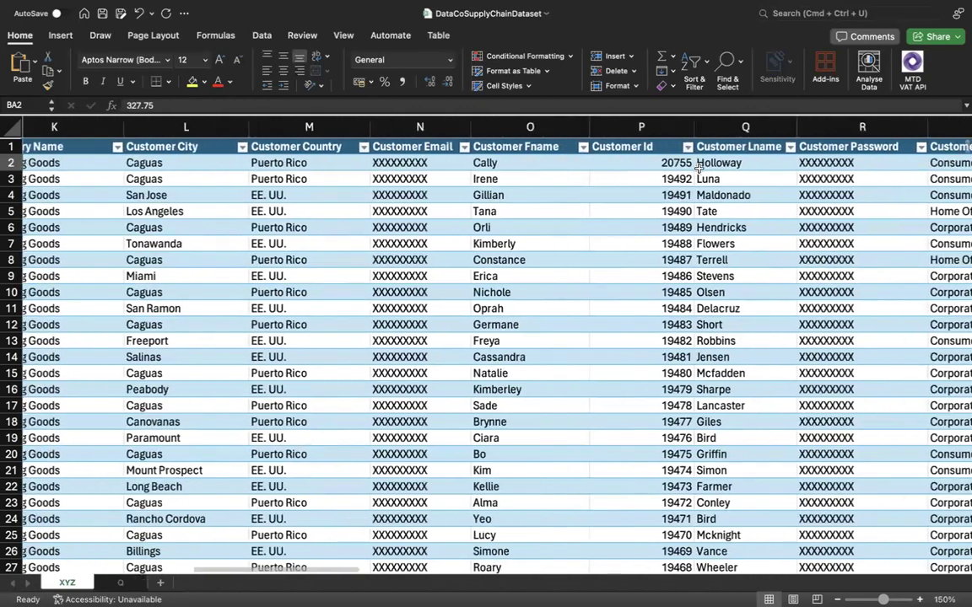
scroll(698, 169, "left", 10)
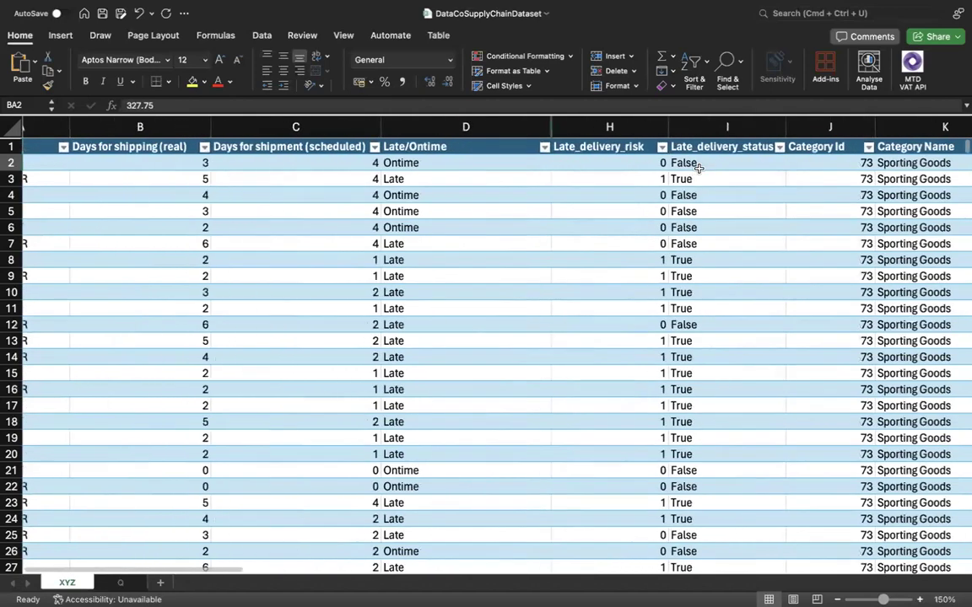
Unhide the columns between Late/Ontime and Late_delivery_risk.
scroll(699, 169, "right", 2)
scroll(698, 169, "left", 2)
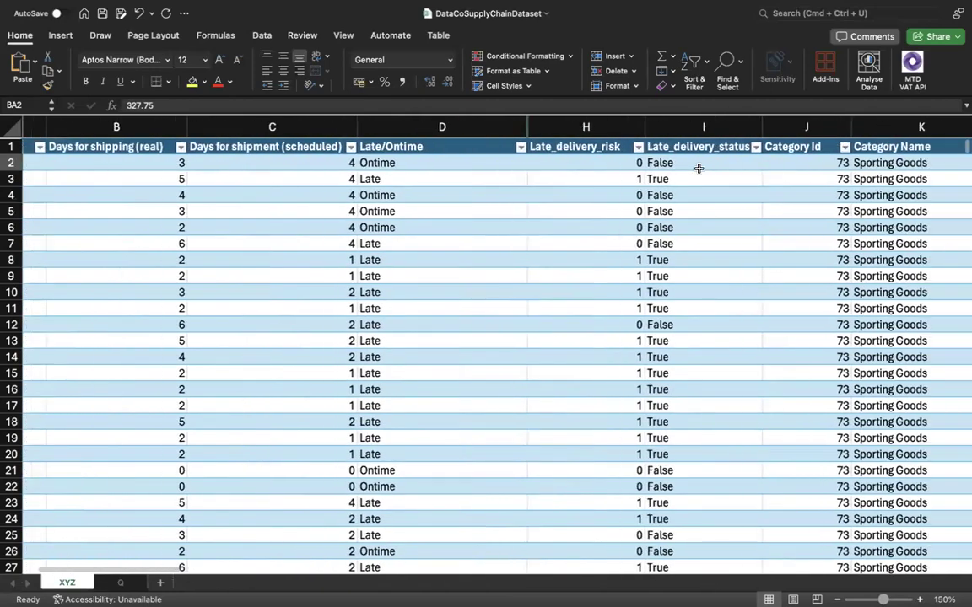
scroll(654, 166, "right", 1)
left_click_drag(515, 126, 626, 125)
right_click(626, 125)
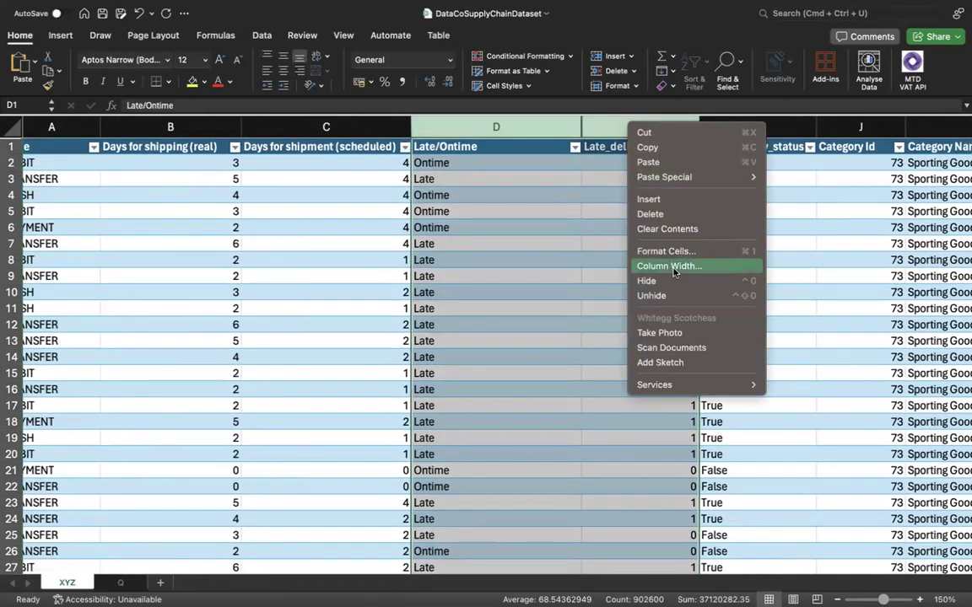
left_click(673, 296)
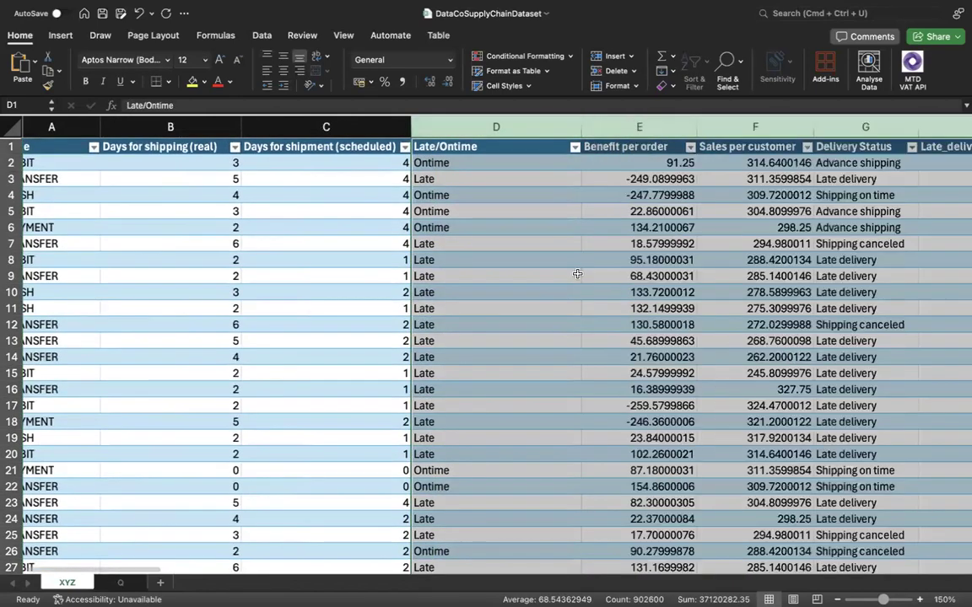
Compare the Benefit per order and Sales per customer values in the first two data rows.
left_click(648, 172)
scroll(648, 172, "right", 1)
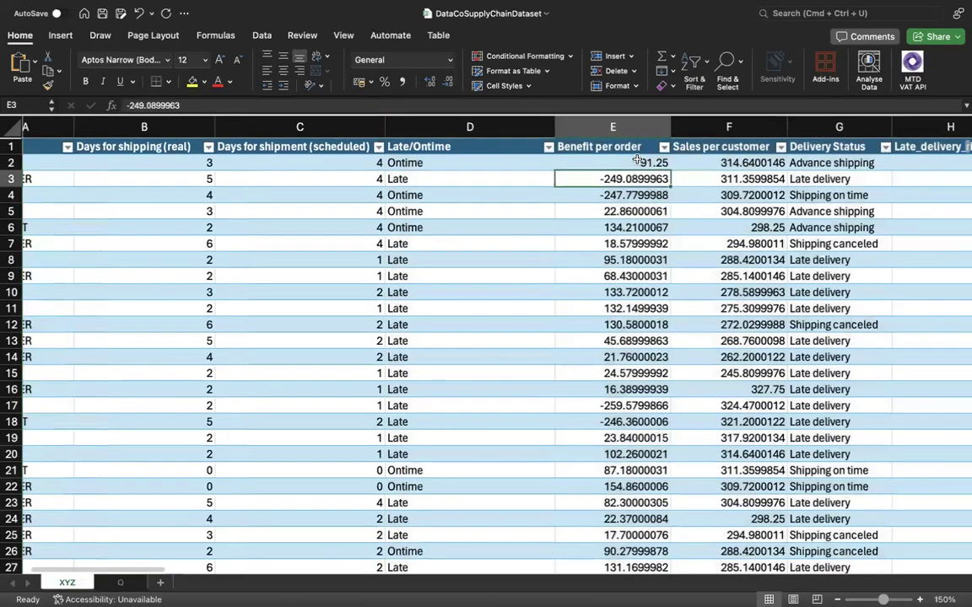
left_click(638, 159)
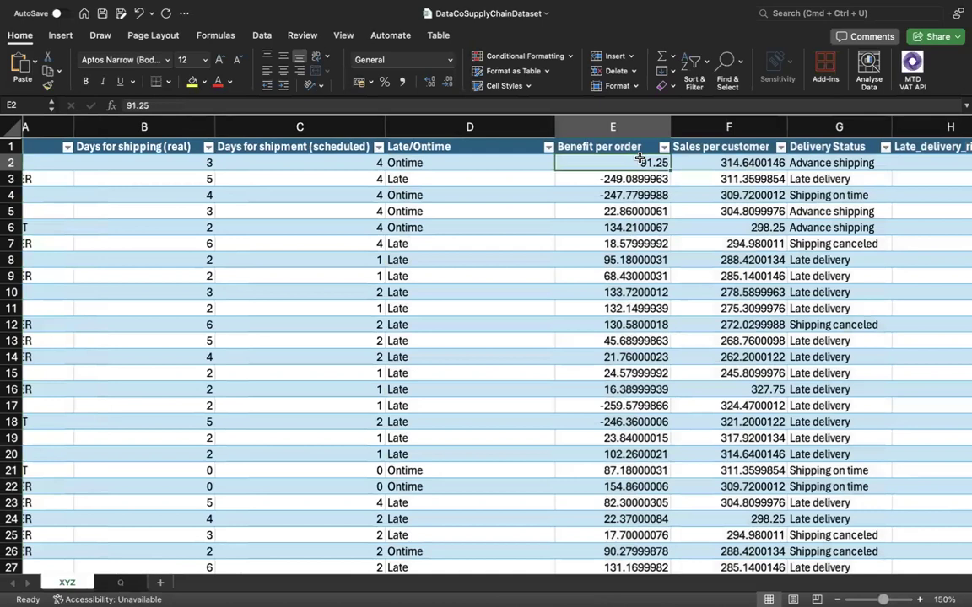
key("Right")
key("Left")
key("Right")
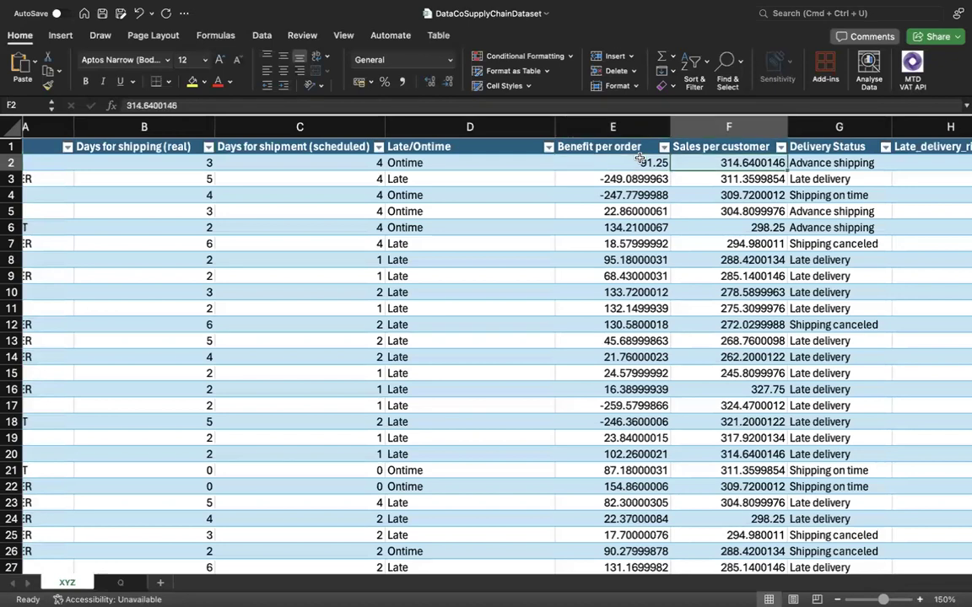
key("Left")
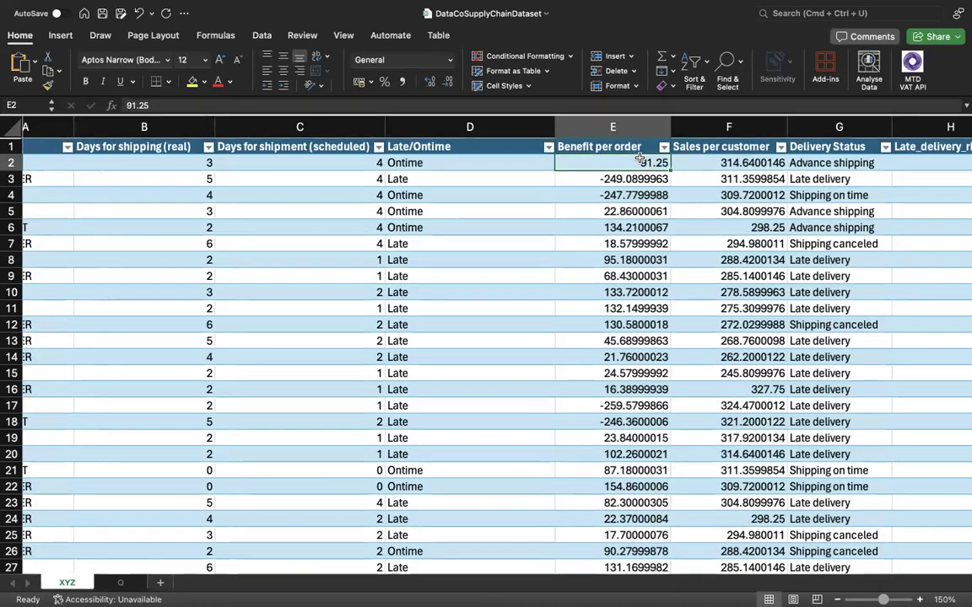
key("Down")
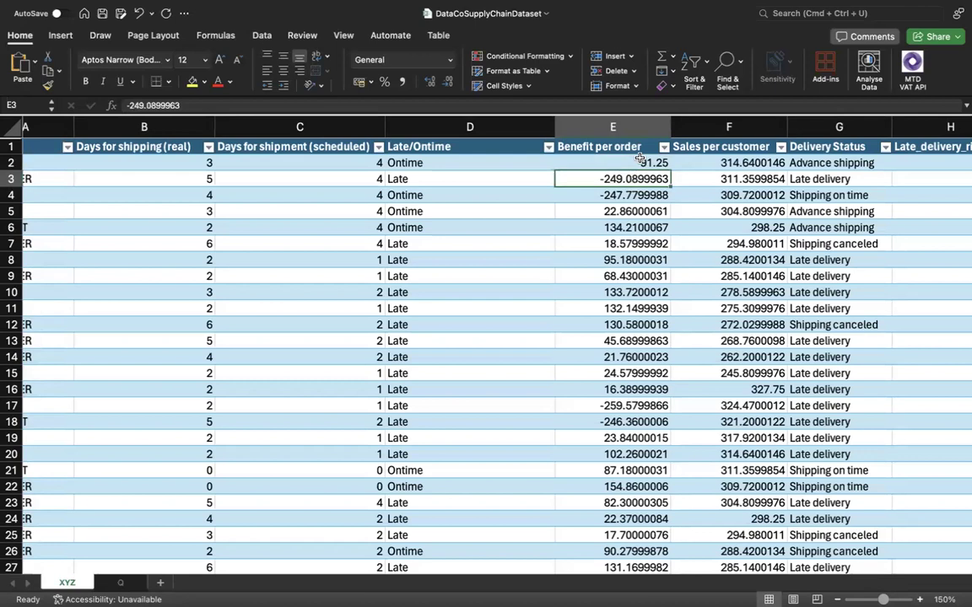
key("Right")
key("Right")
key("Right")
key("Right")
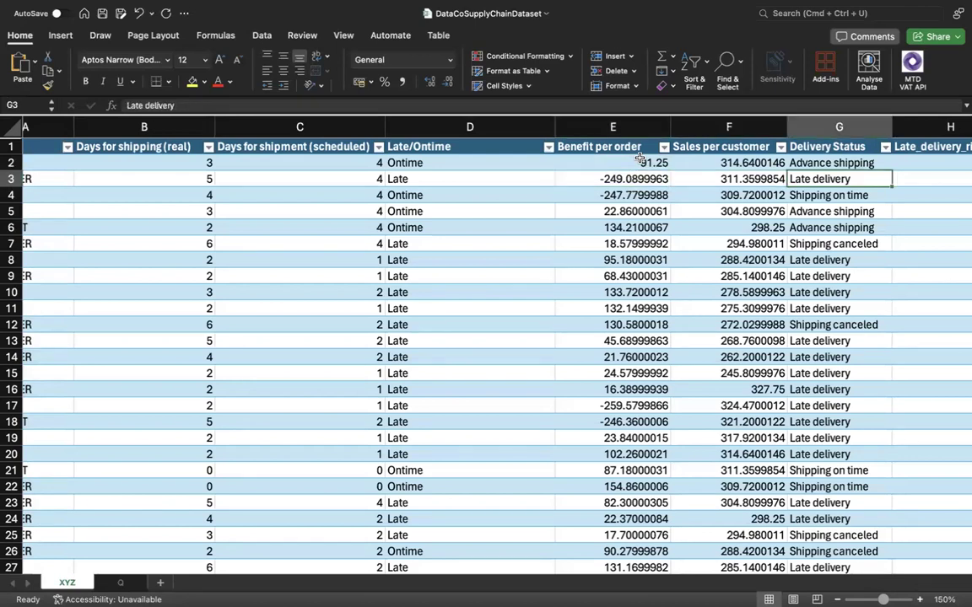
key("Left")
key("Left")
Review the table's columns from Delivery Status through to Shipping Mode at the end of the dataset.
key("Right")
key("Right")
key("Right")
key("Right")
key("Right")
key("Right")
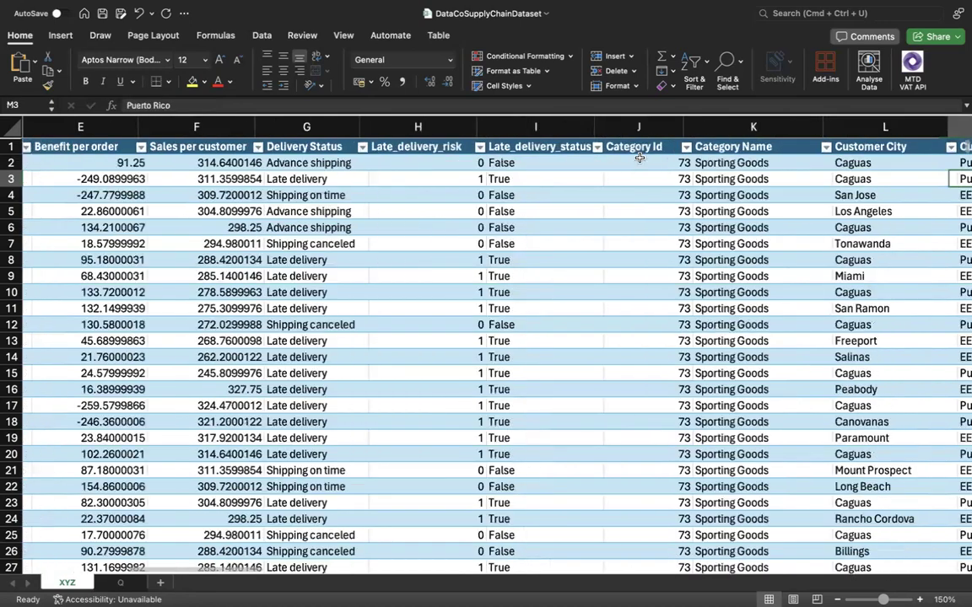
key("Right")
key("Right")
key("Right")
key("Right")
key("Right")
key("Right")
key("Right")
key("Right")
key("Right")
key("Right")
key("Right")
key("Right")
key("Right")
key("Right")
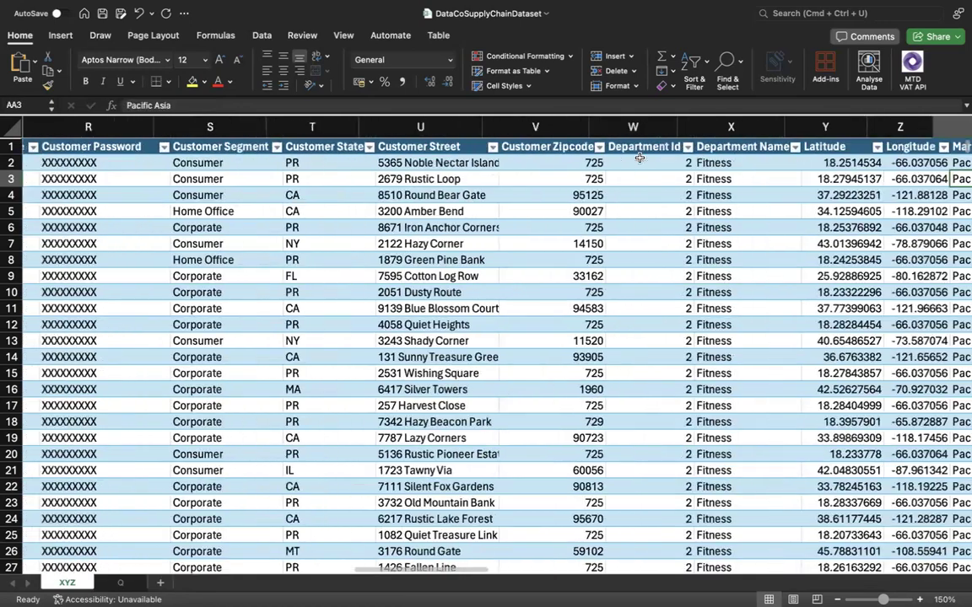
key("Right")
key("Right")
key("Right")
key("Right")
key("Right")
key("Right")
key("Right")
key("Right")
key("Right")
key("Right")
key("Right")
key("Right")
key("Right")
key("Right")
key("Right")
key("Right")
key("Right")
key("Right")
key("Right")
key("Right")
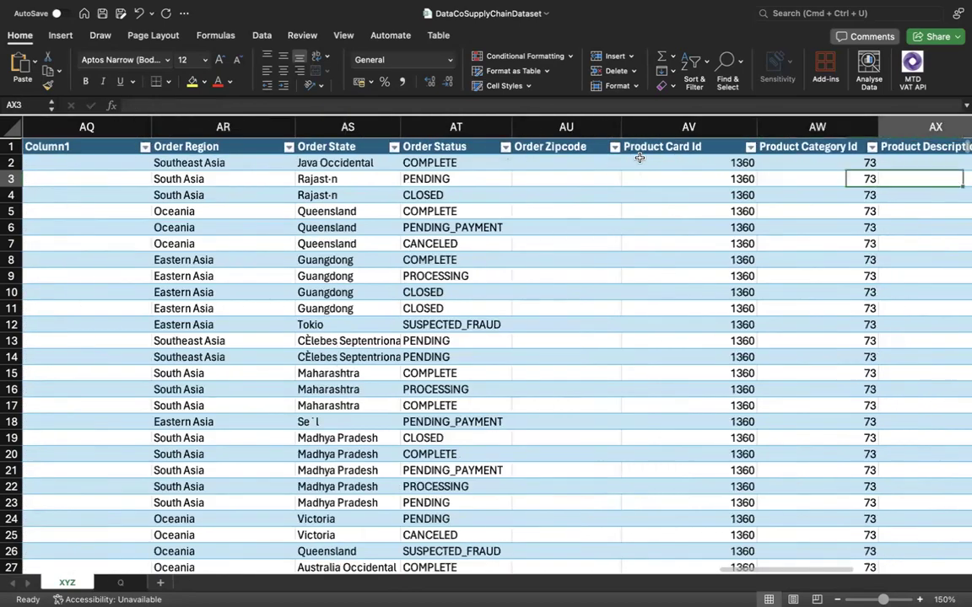
key("Right")
key("Right")
key("Right")
key("Right")
key("Right")
key("Right")
key("Right")
key("Right")
key("Right")
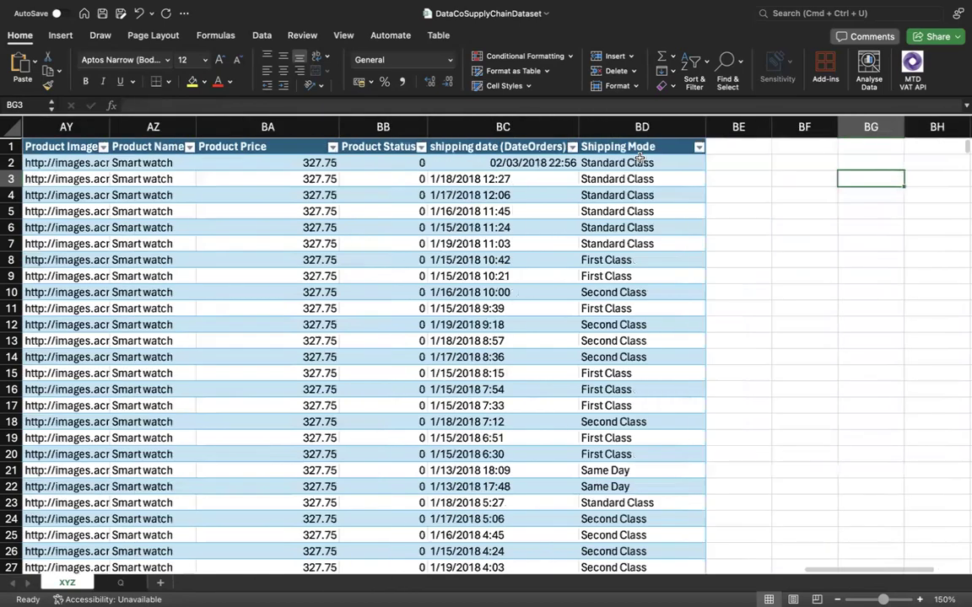
Examine the product and order columns back from Shipping Mode to Order Profit Per Order and Order Item Total.
key("Left")
key("Left")
key("Left")
key("Left")
key("Left")
key("Left")
key("Left")
key("Left")
key("Left")
key("Left")
key("Left")
key("Left")
key("Left")
key("Left")
key("Left")
key("Right")
key("Right")
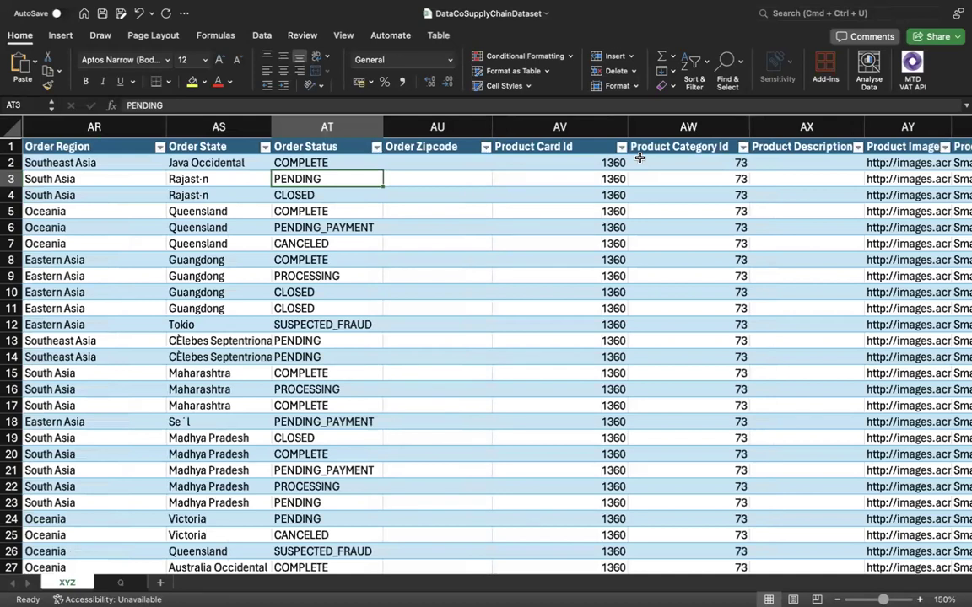
key("Left")
key("Left")
key("Right")
key("Right")
key("Right")
key("Left")
scroll(251, 191, "left", 3)
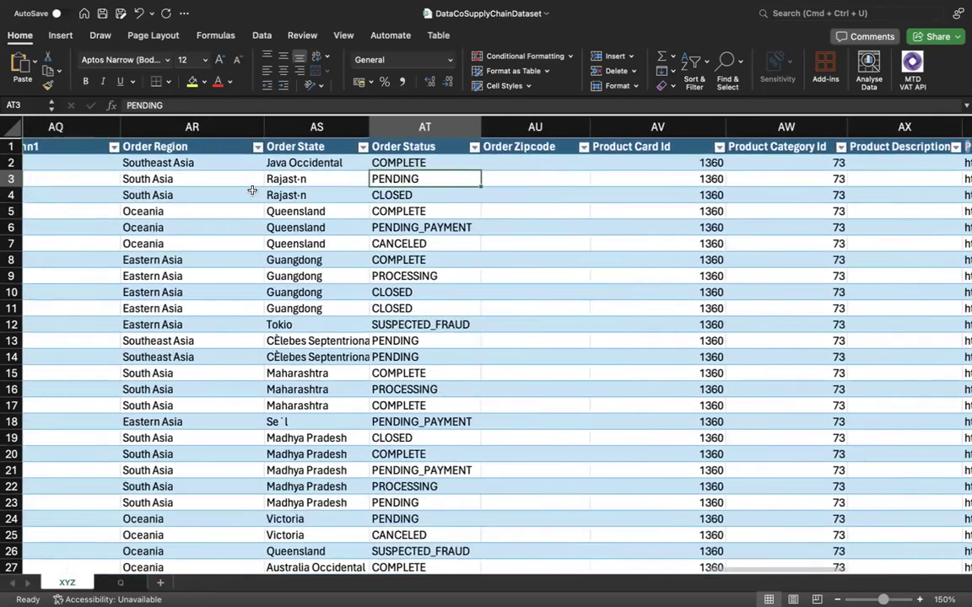
scroll(252, 191, "left", 3)
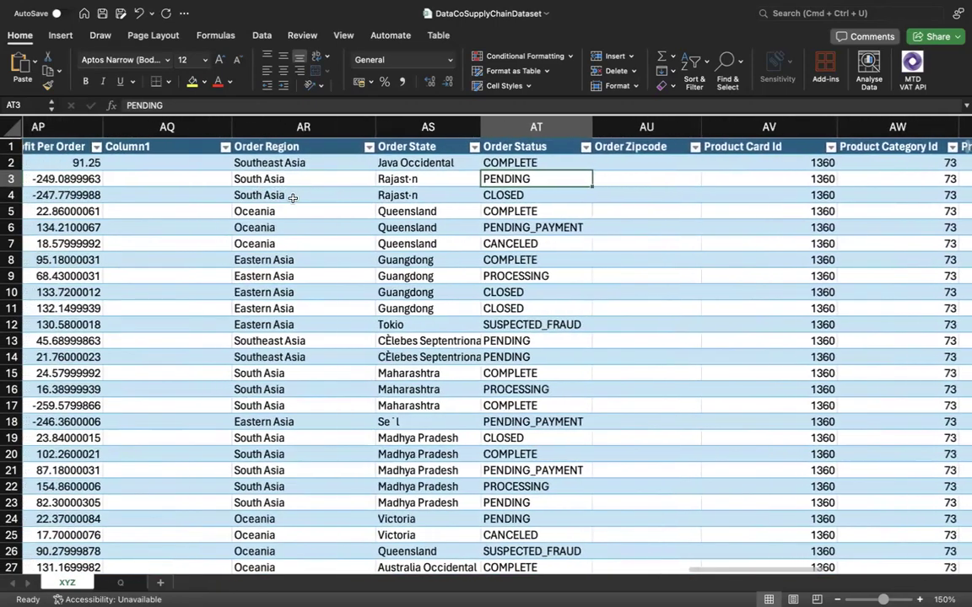
scroll(245, 196, "left", 5)
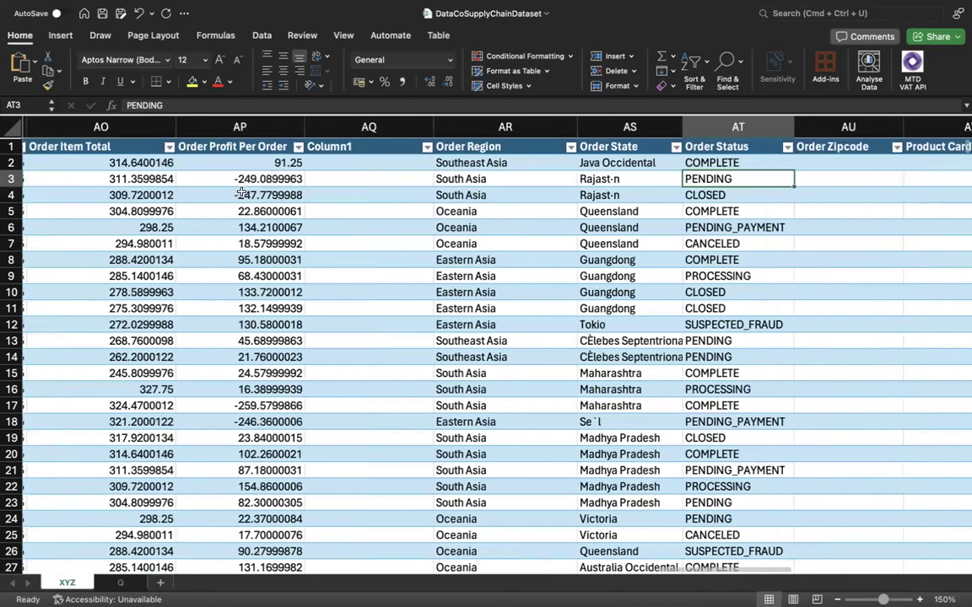
Compare the Order Profit Per Order values in rows 3 and 4, then check the rows just below.
key("Down")
key("Down")
key("Left")
key("Left")
key("Left")
key("Left")
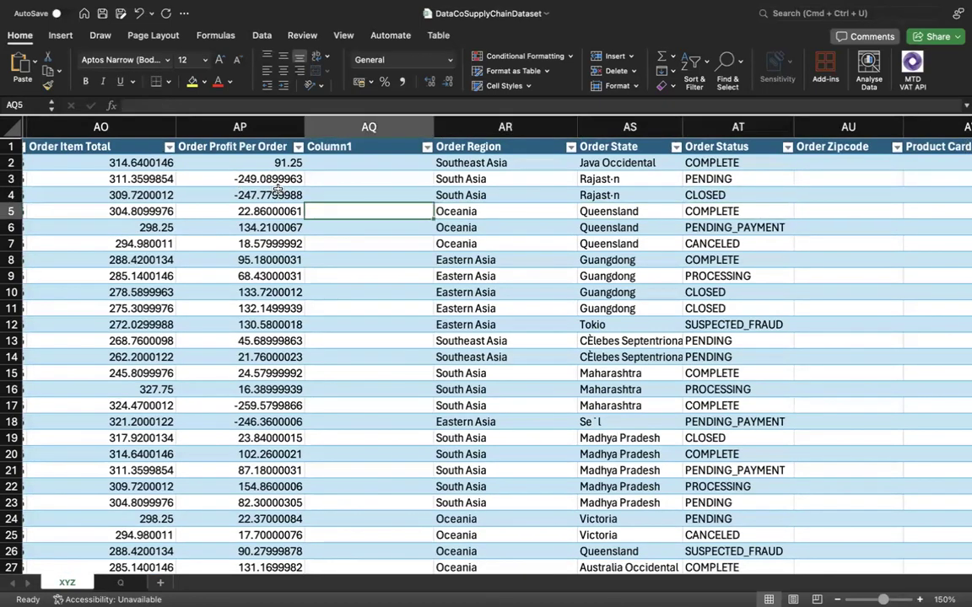
key("Up")
key("Up")
key("Down")
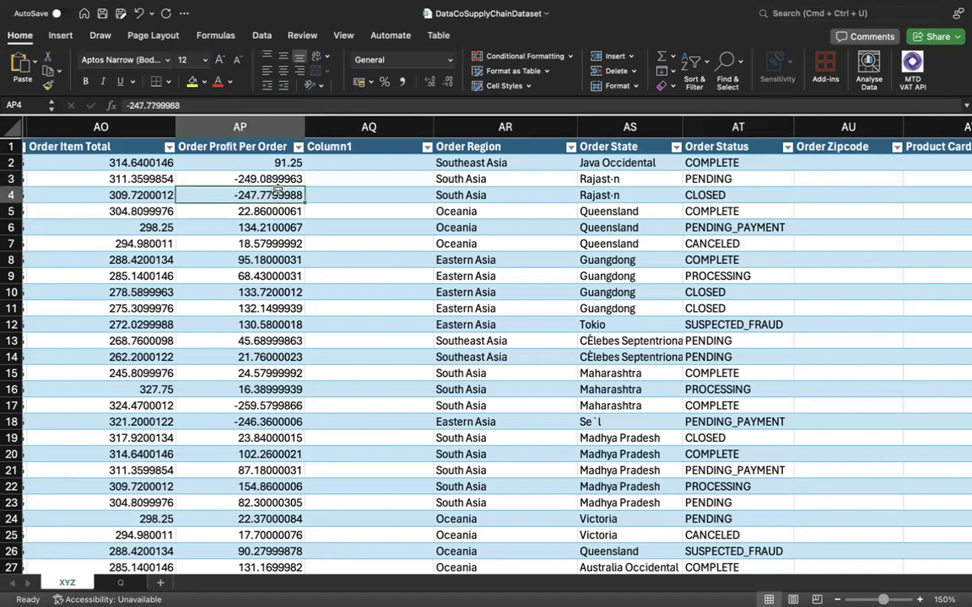
key("Up")
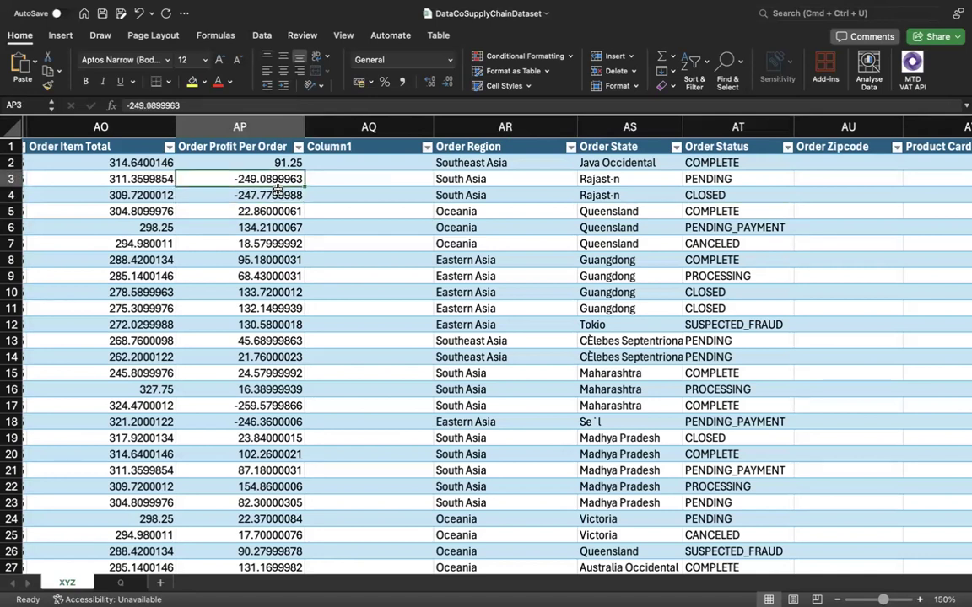
key("Down")
key("Up")
key("Down")
key("Up")
key("Down")
key("Up")
key("Down")
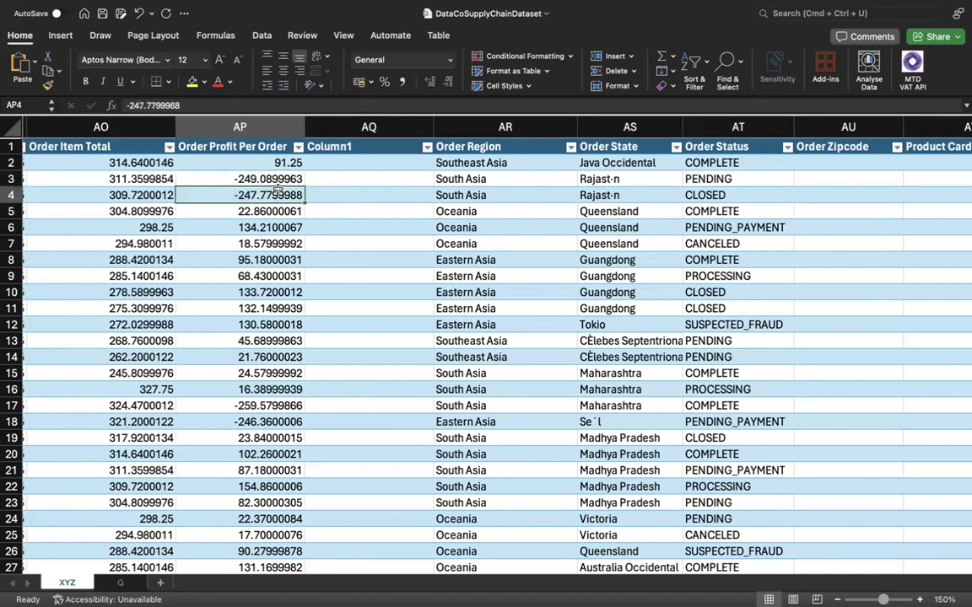
key("Left")
key("Up")
key("Right")
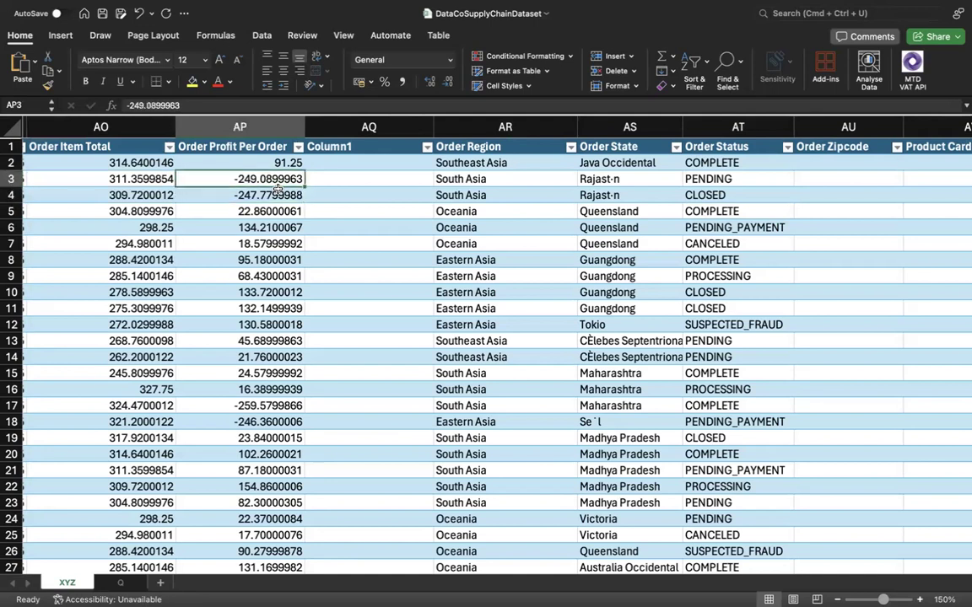
key("Down")
key("Up")
key("Down")
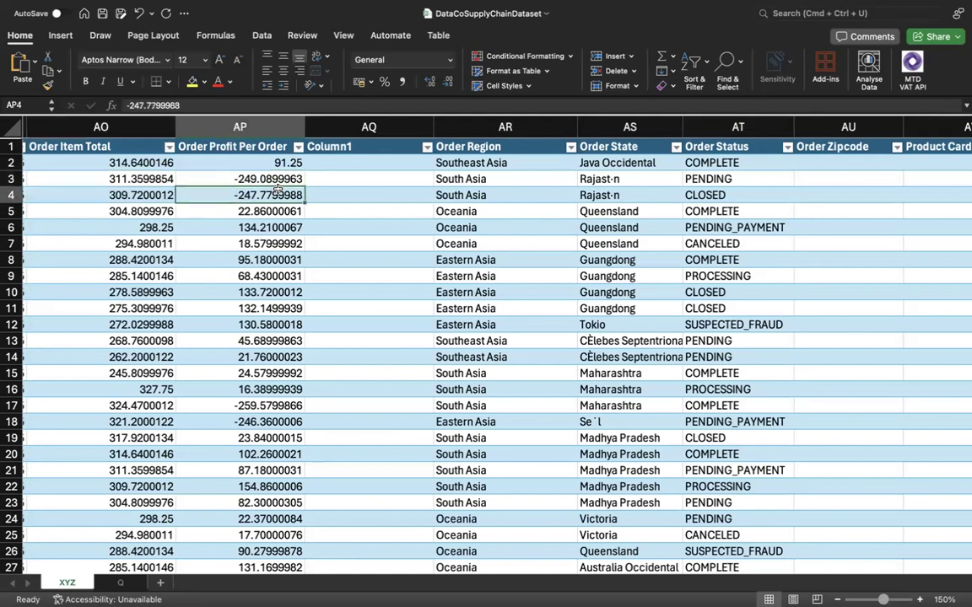
key("Up")
key("Down")
key("Down")
key("Down")
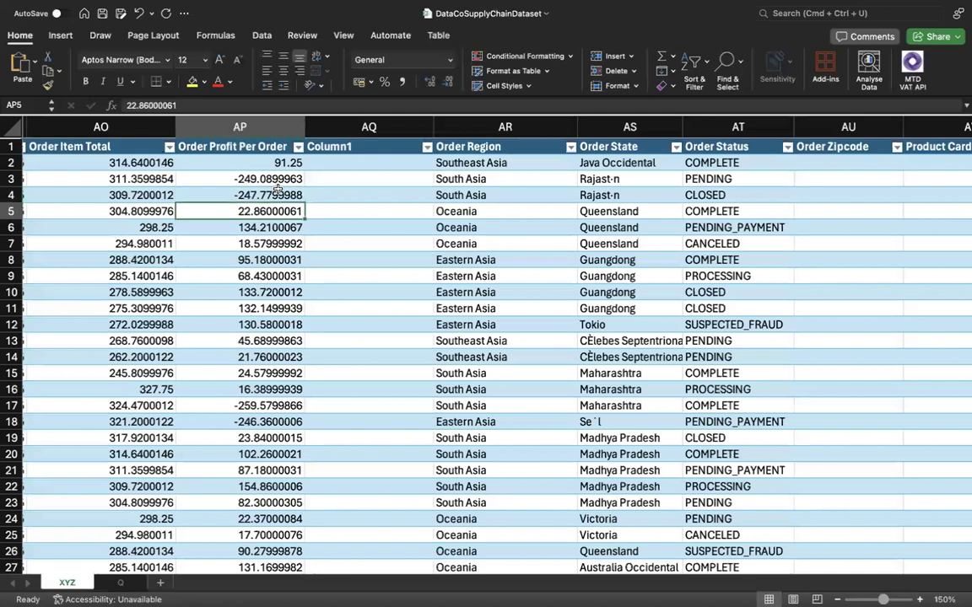
Compare Order Profit Per Order with Order Region, Order State and Order Status in rows 6 and 9.
key("Right")
key("Right")
key("Right")
key("Right")
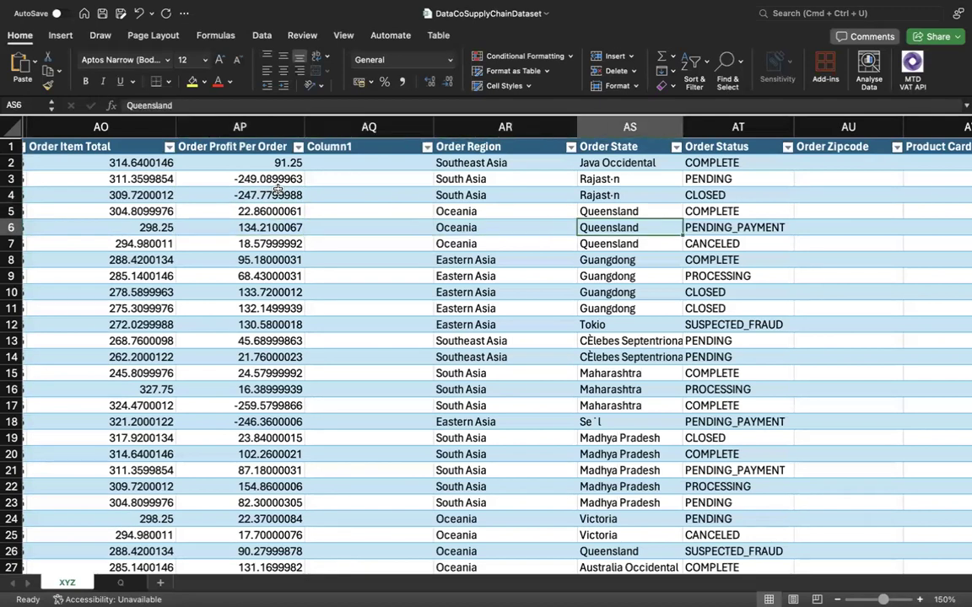
key("Left")
key("Left")
key("Left")
key("Left")
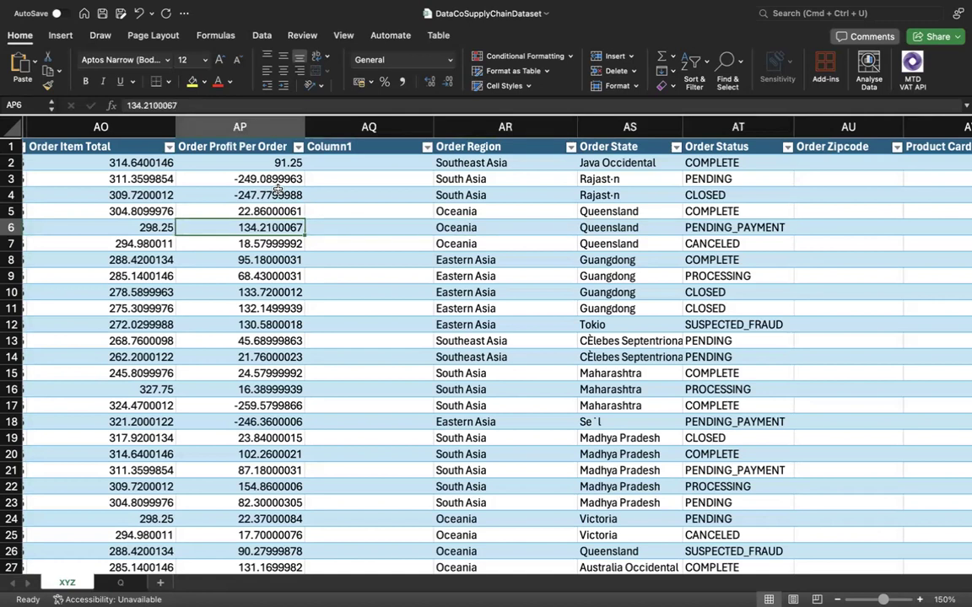
key("Right")
key("Right")
key("Right")
key("Right")
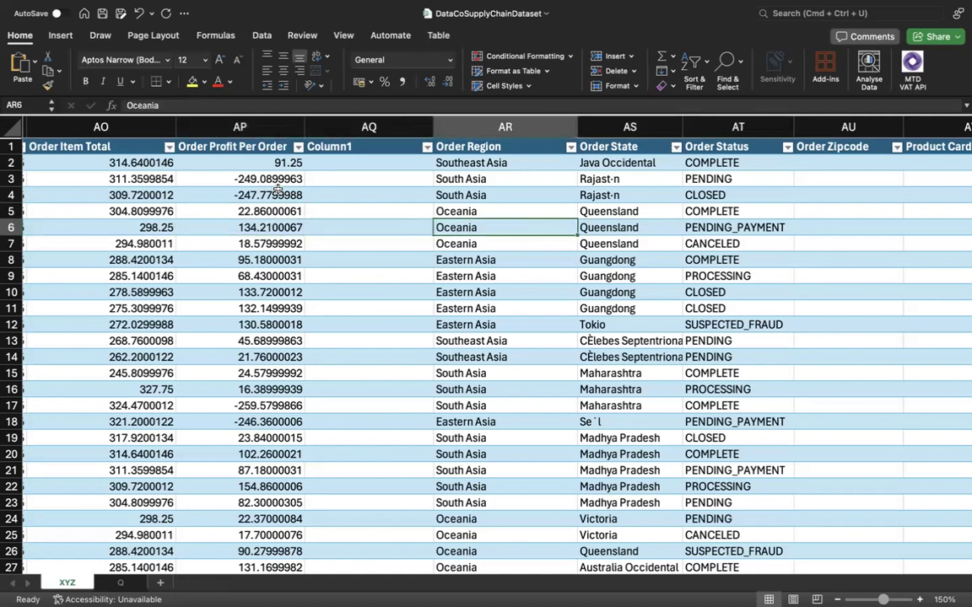
key("Left")
key("Left")
key("Left")
key("Left")
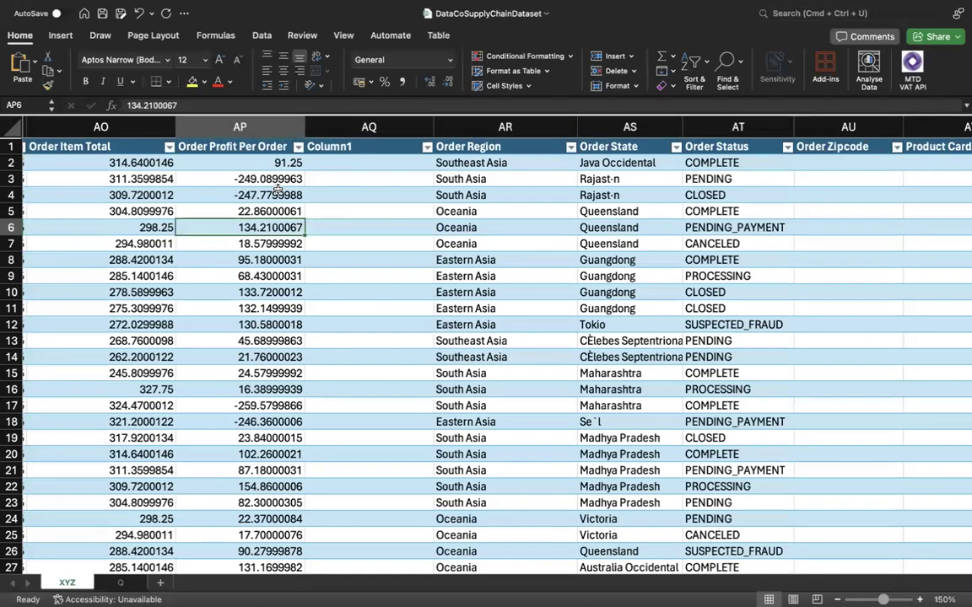
key("Right")
key("Right")
key("Right")
key("Right")
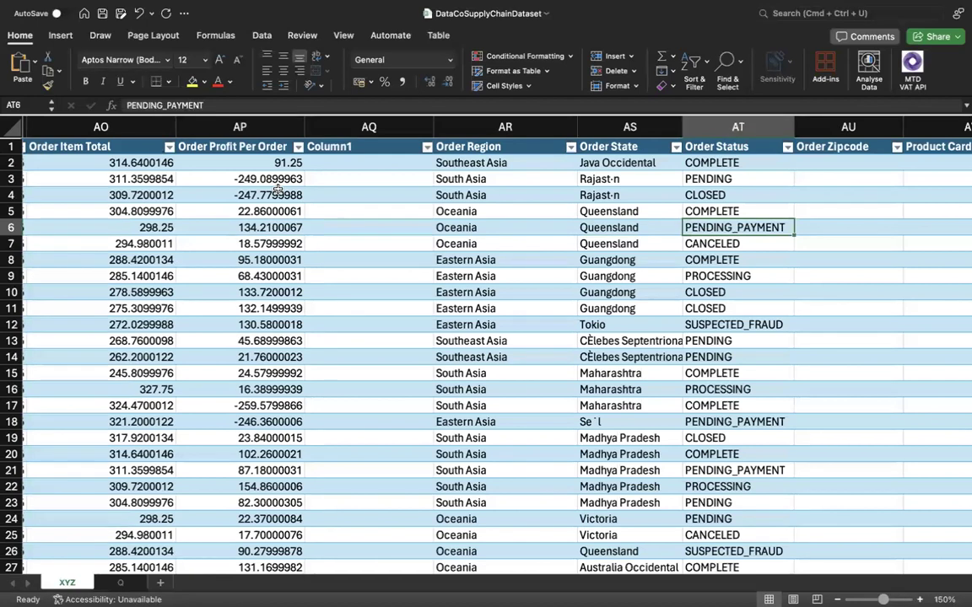
key("Down")
key("Down")
key("Down")
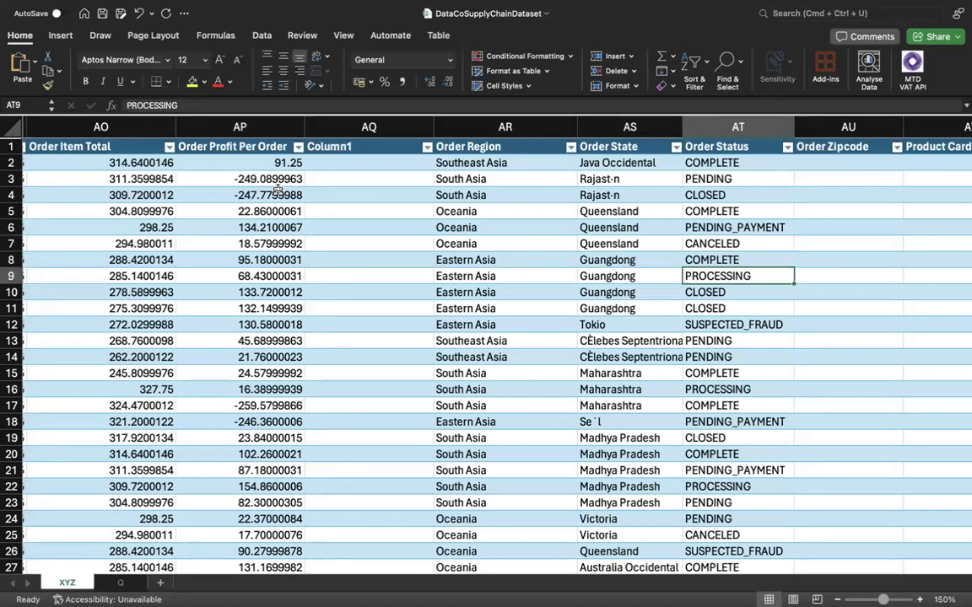
key("Left")
key("Left")
key("Left")
key("Left")
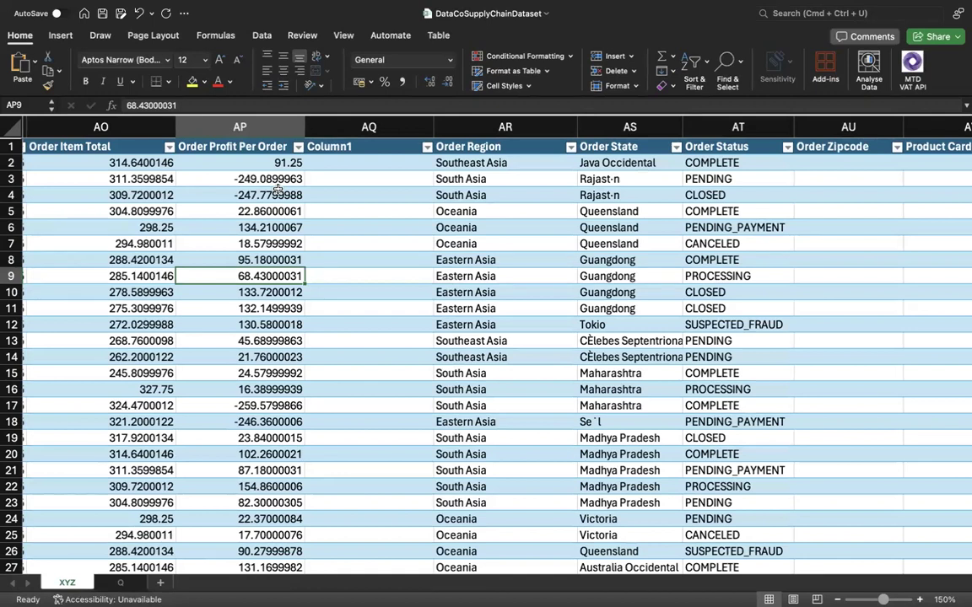
Check the COMPLETE and PROCESSING order statuses against the topics on sheet Q, and select cell A12 there.
left_click(119, 584)
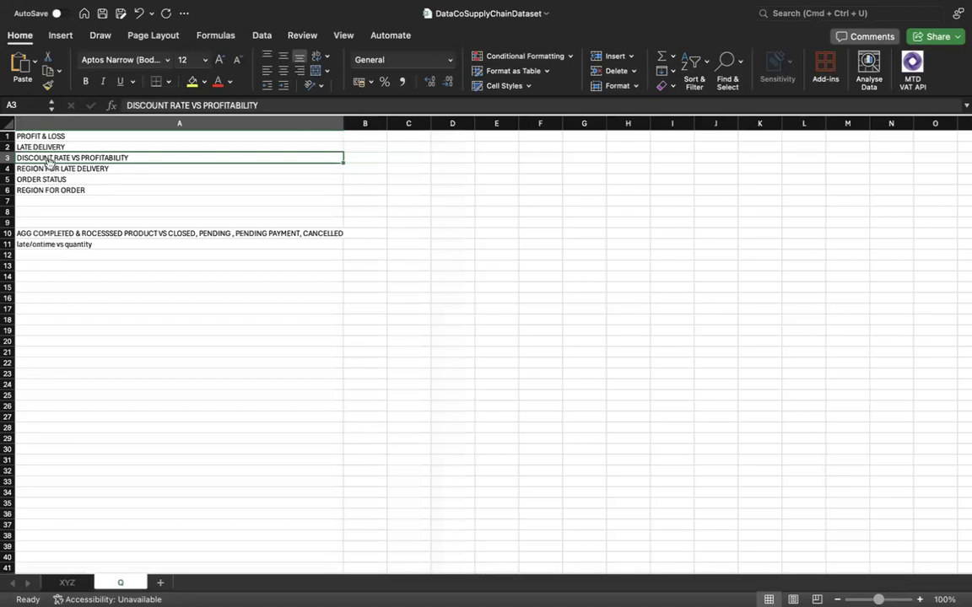
left_click(67, 584)
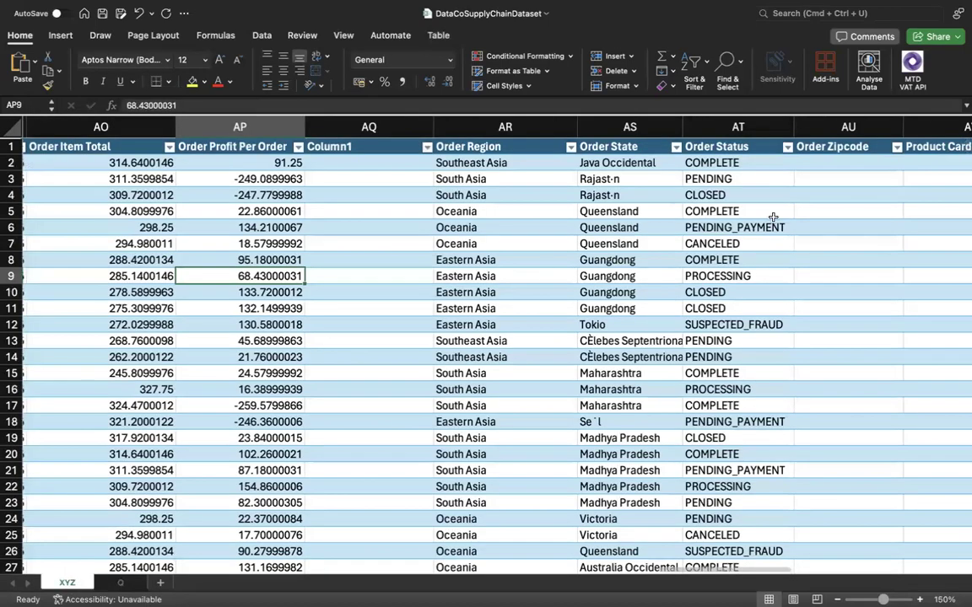
left_click(739, 165)
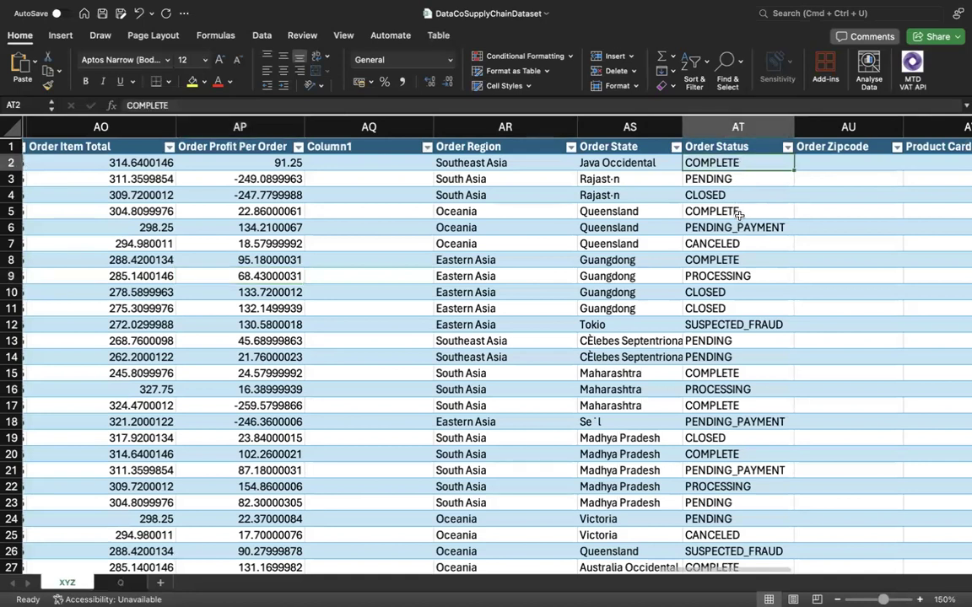
left_click(730, 276)
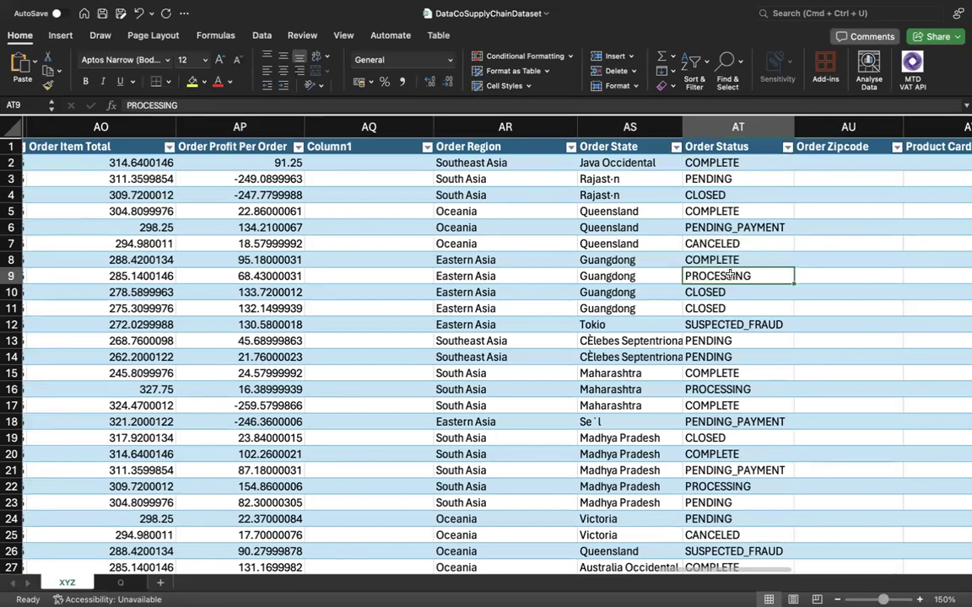
left_click(126, 584)
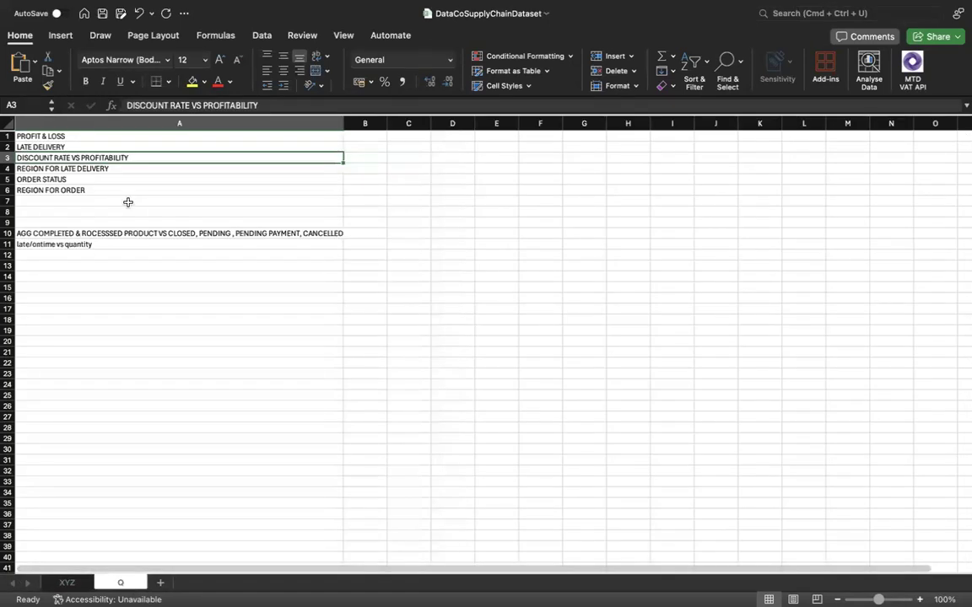
left_click(97, 253)
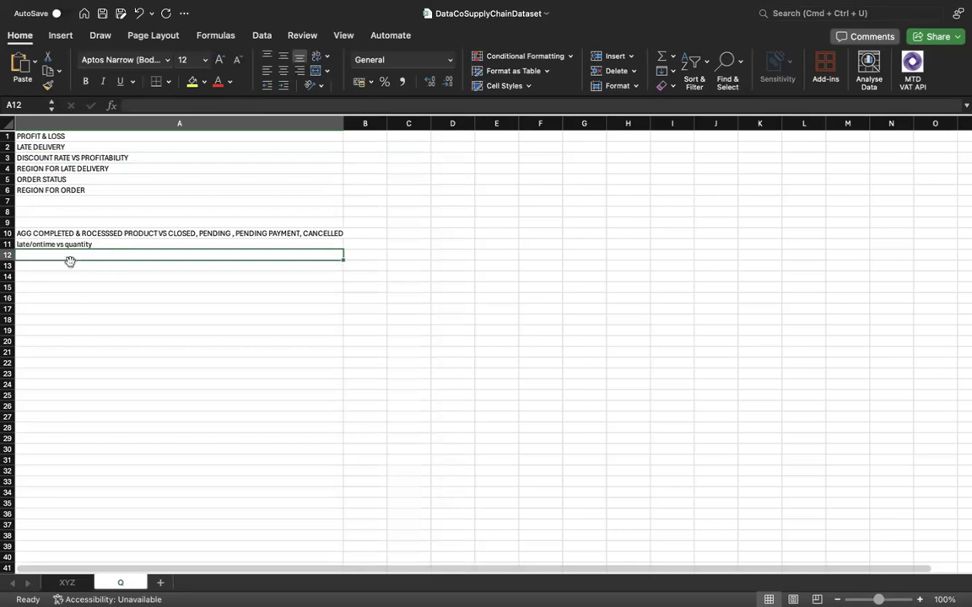
Examine the Order Profit Per Order, Order Item Total and Order Status columns on sheet XYZ by selecting each one.
left_click(63, 588)
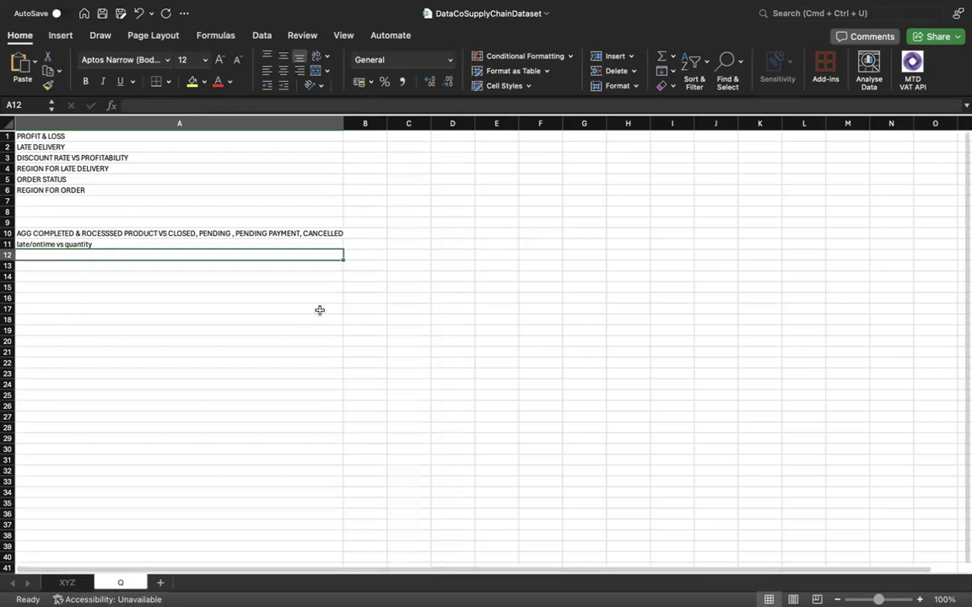
scroll(403, 313, "left", 3)
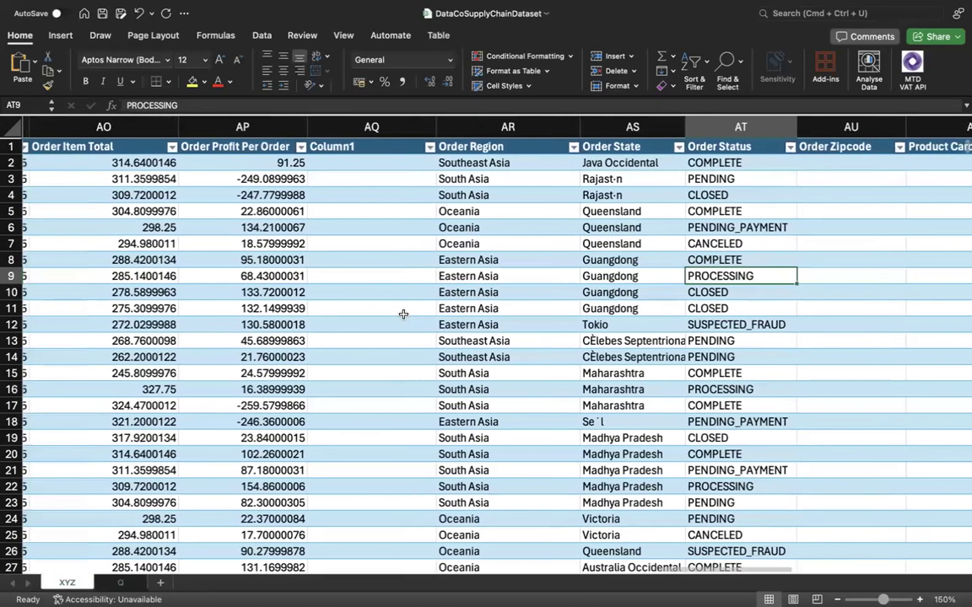
left_click(284, 132)
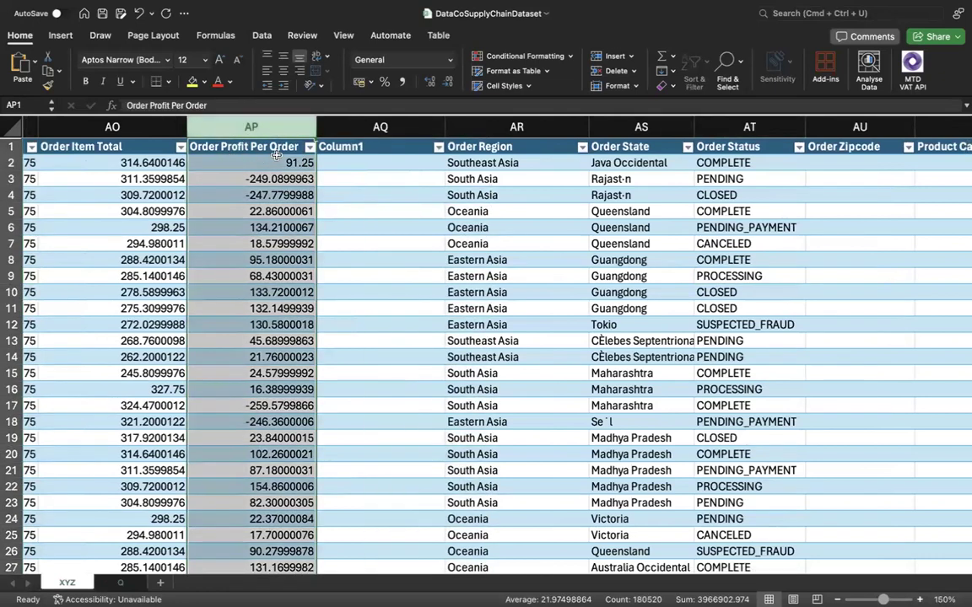
scroll(253, 147, "left", 3)
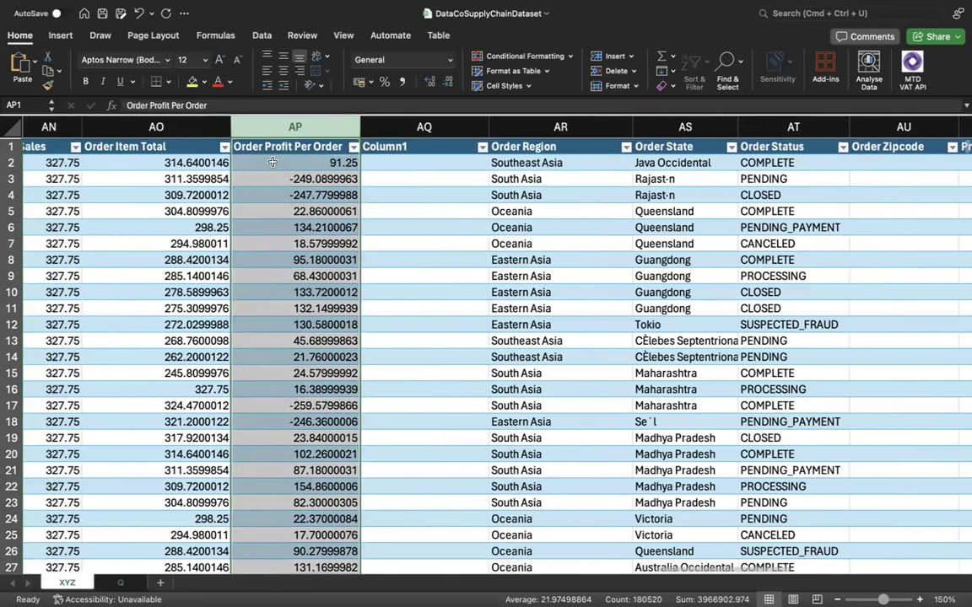
left_click(172, 130)
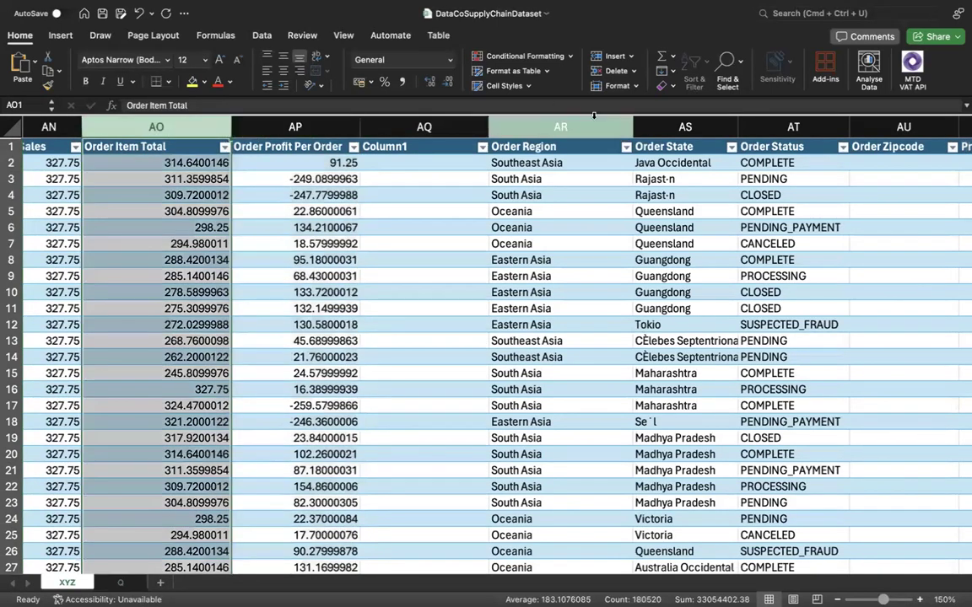
left_click(776, 131)
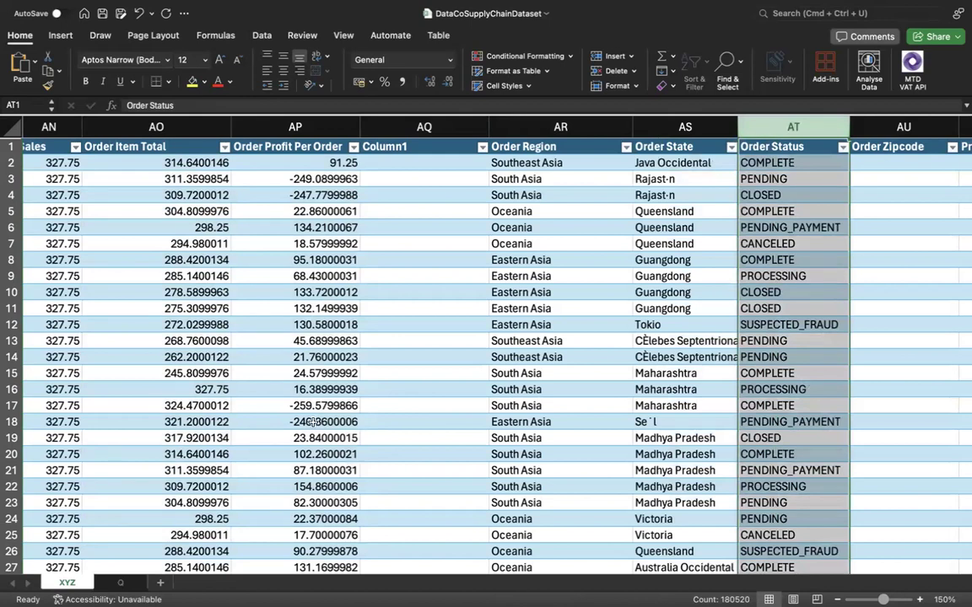
On sheet Q, enter "pivot table (order total , profit) filter by" in cell A12.
left_click(128, 583)
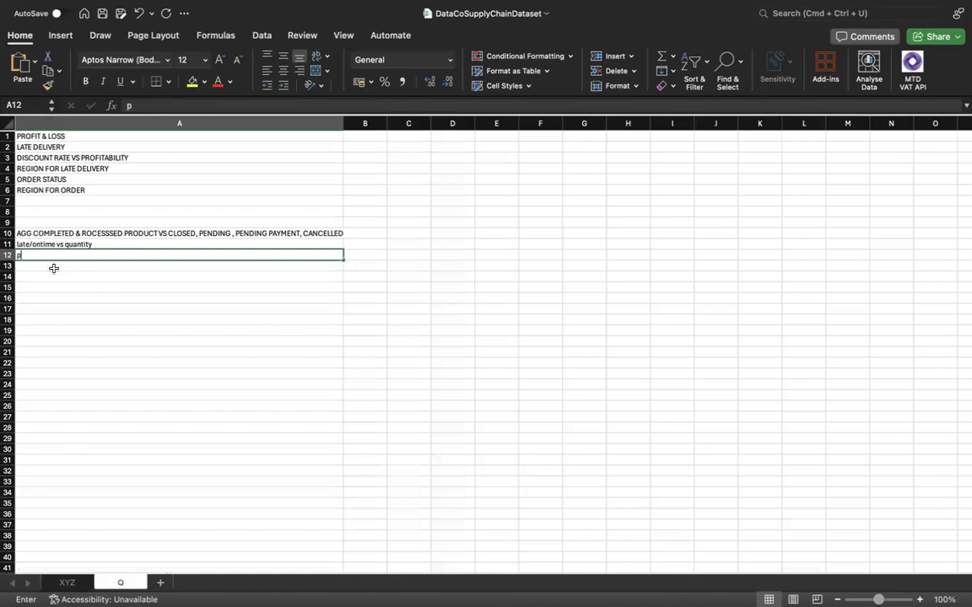
type("pivot")
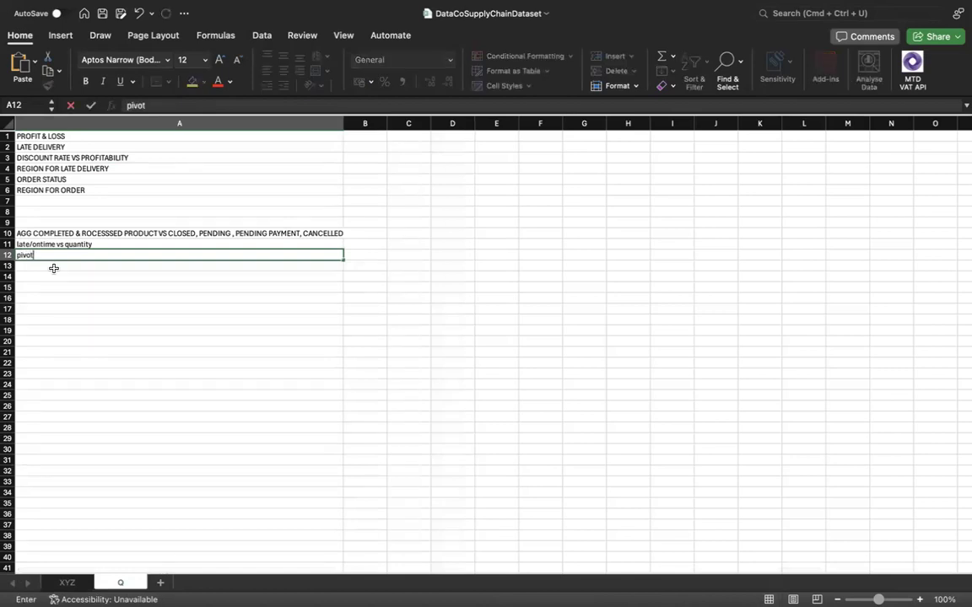
type(" table (order total ,")
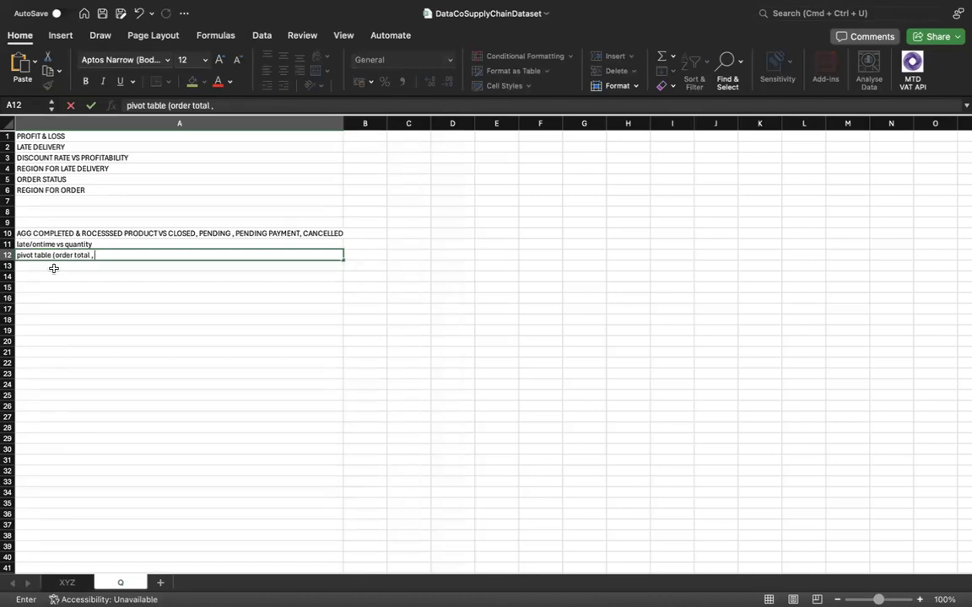
type(" profit) filter by")
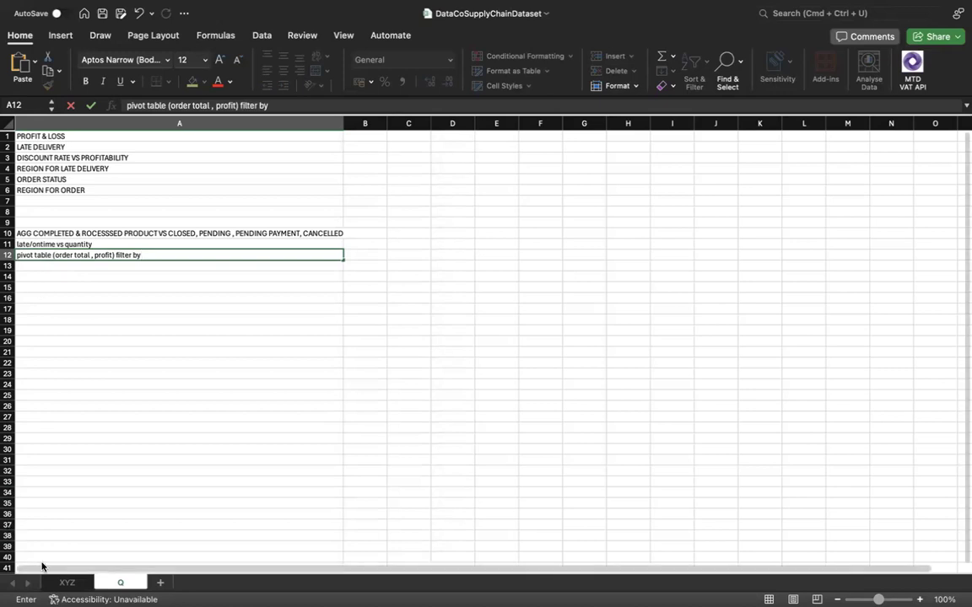
Recheck the selected column on sheet XYZ and complete the text in Q's cell A12 with "order status".
left_click(64, 584)
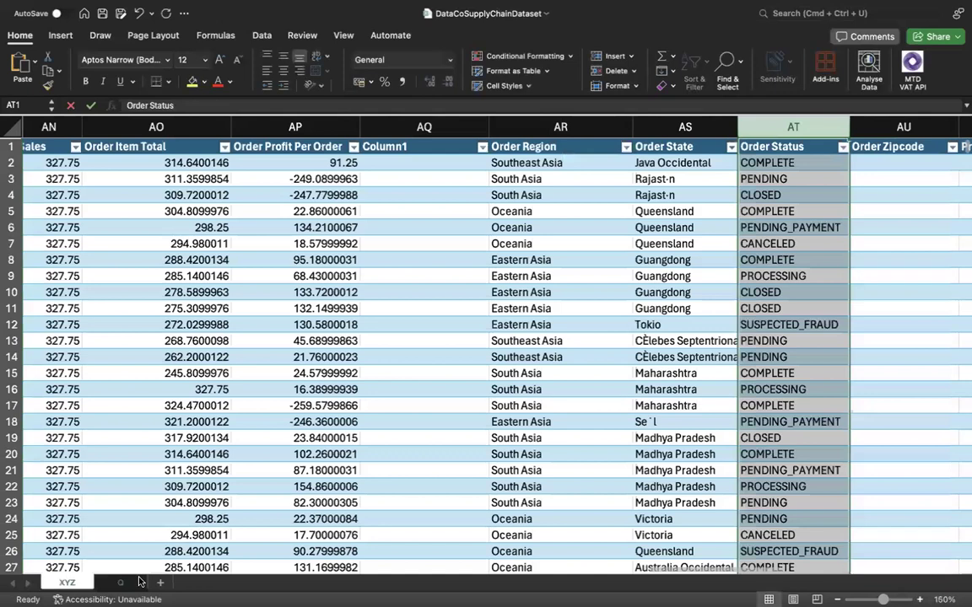
left_click(120, 584)
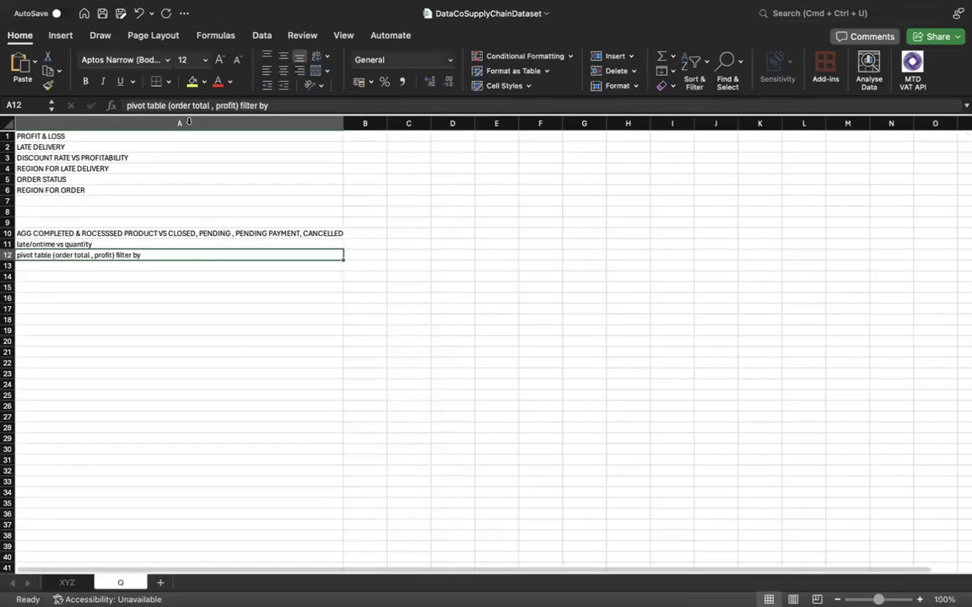
left_click(302, 104)
type("ord")
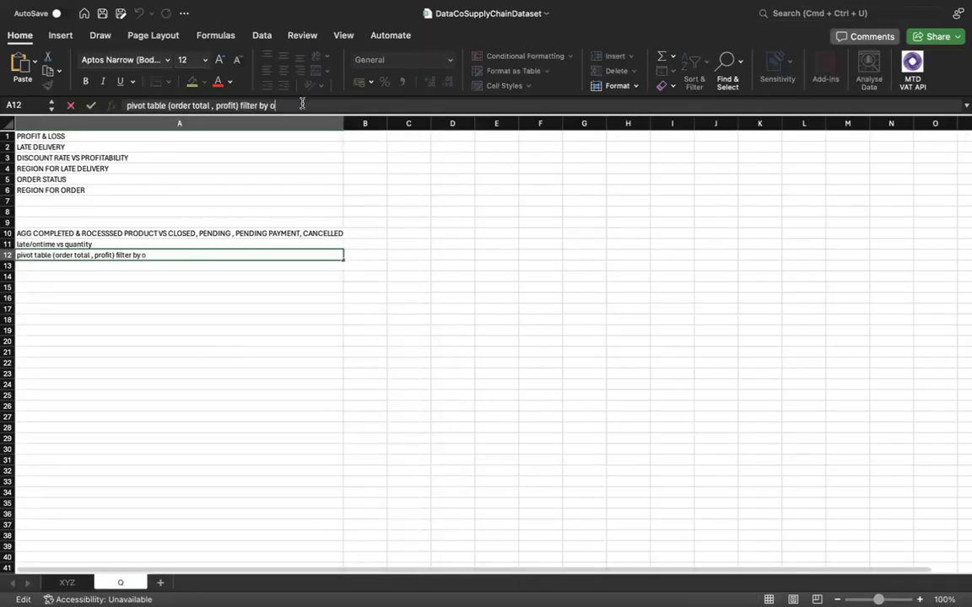
type("er status")
left_click(208, 264)
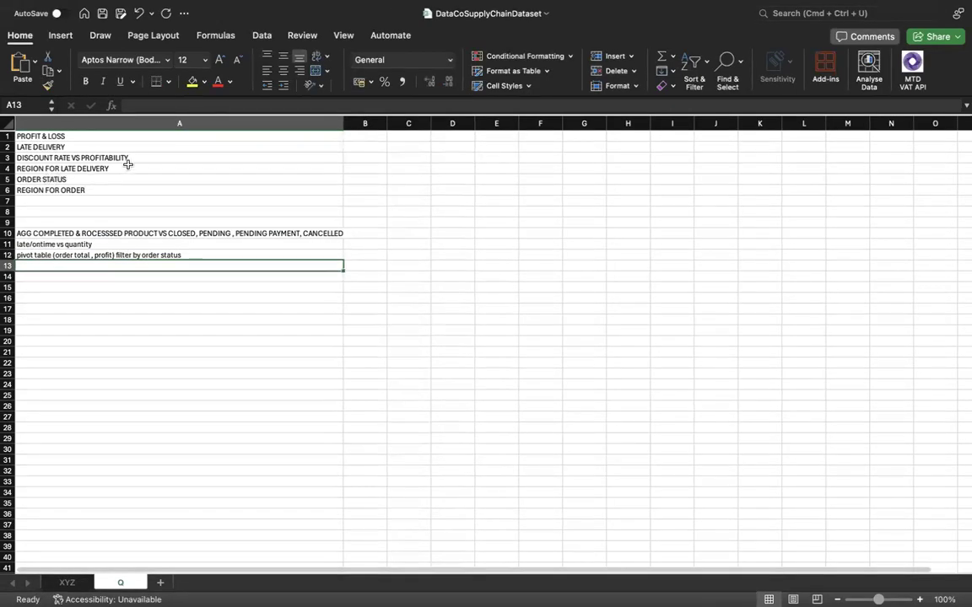
Review the REGION FOR LATE DELIVERY topic in A4 and select the empty cell A13 below the list.
left_click(127, 166)
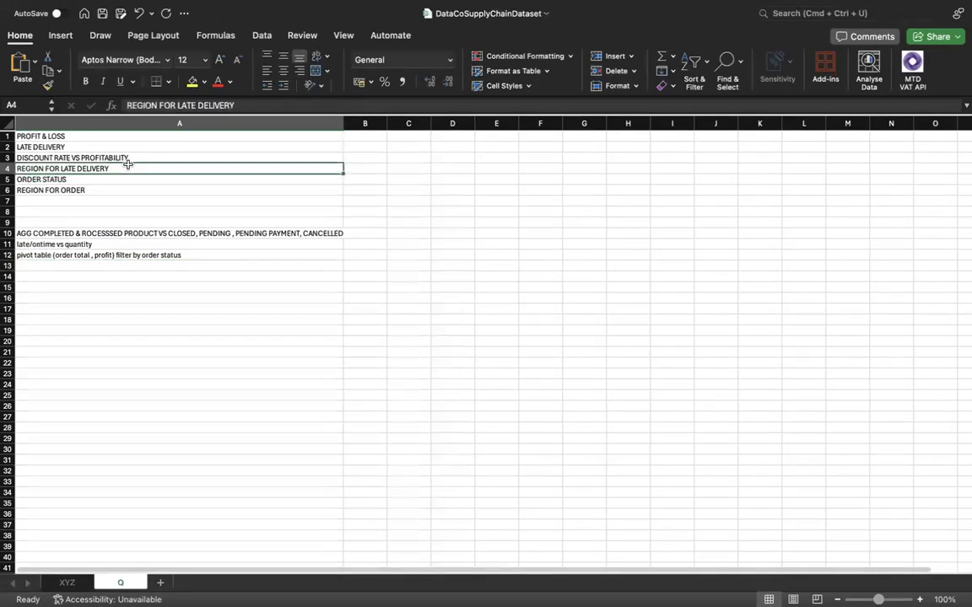
left_click(127, 266)
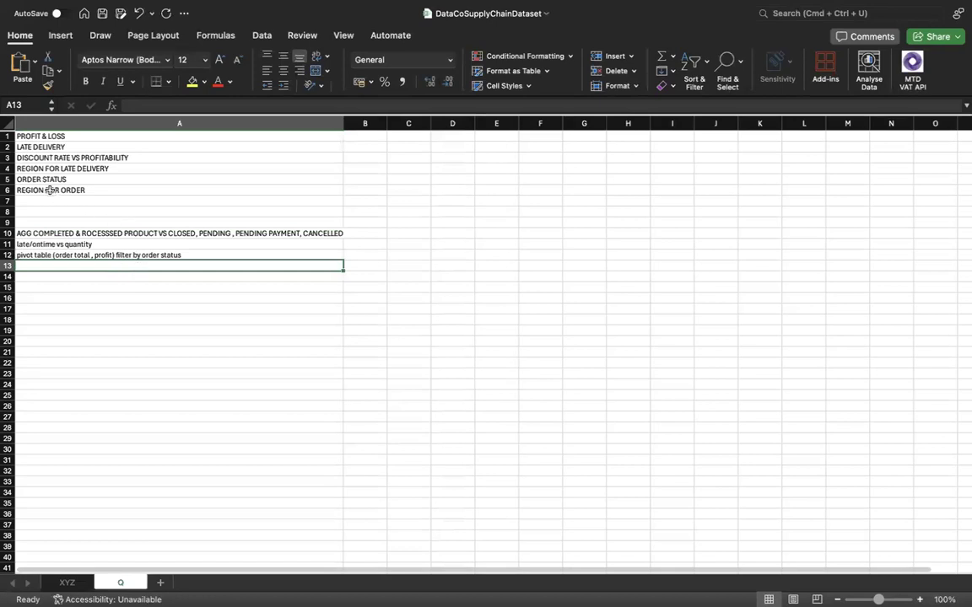
left_click(93, 168)
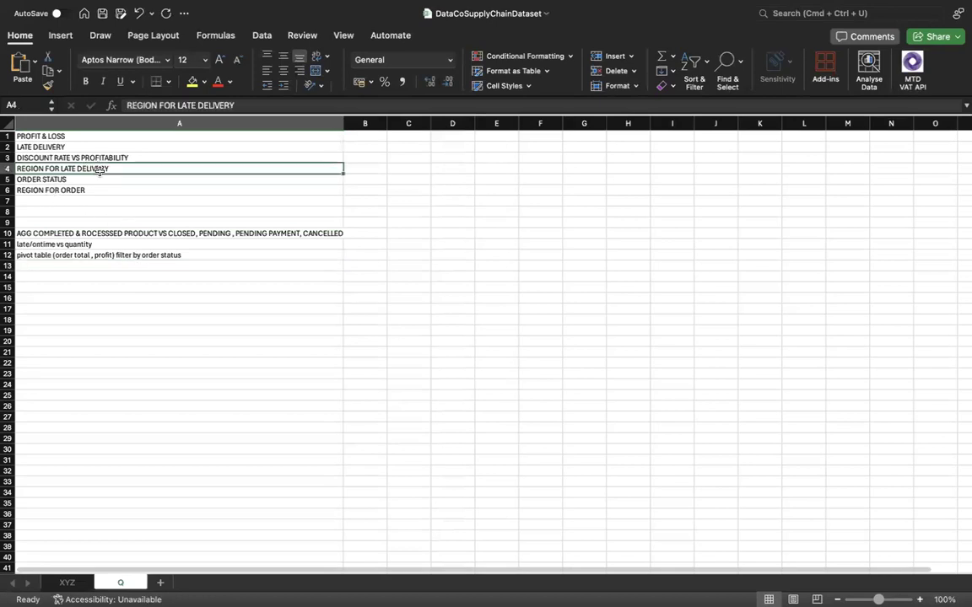
left_click(66, 266)
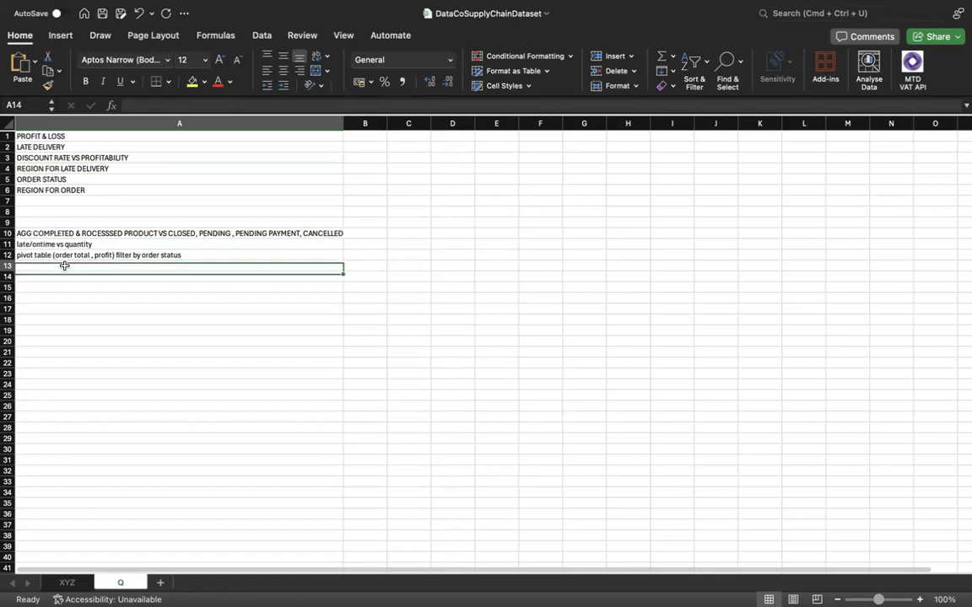
Examine the Order Region and Delivery Status columns on sheet XYZ by selecting each one.
left_click(67, 583)
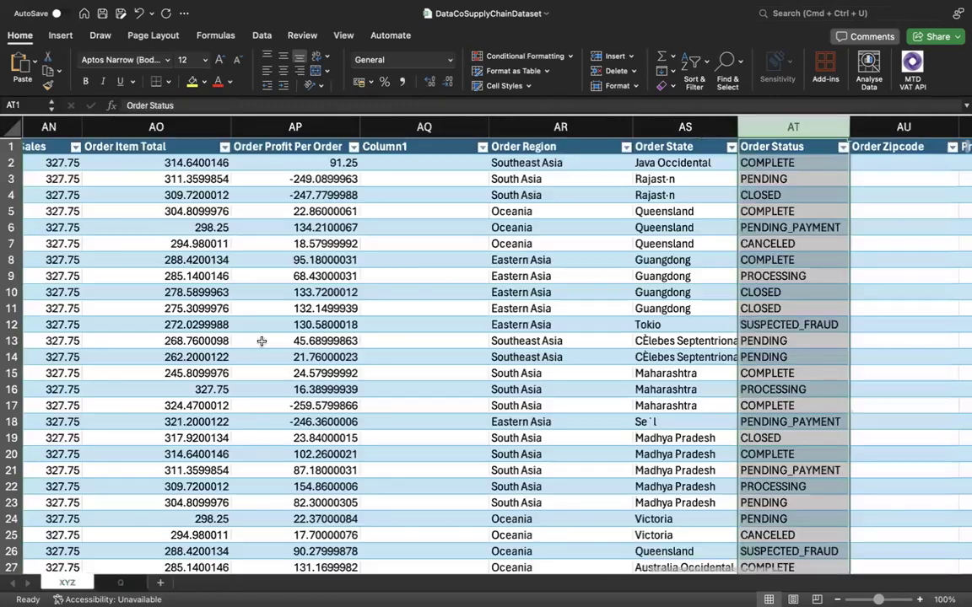
scroll(252, 343, "left", 5)
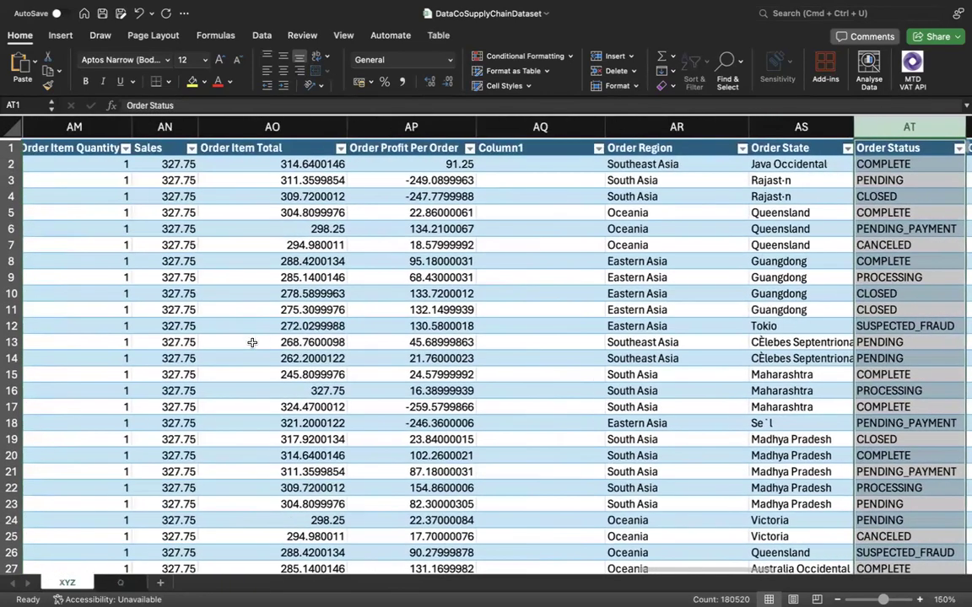
scroll(253, 342, "left", 3)
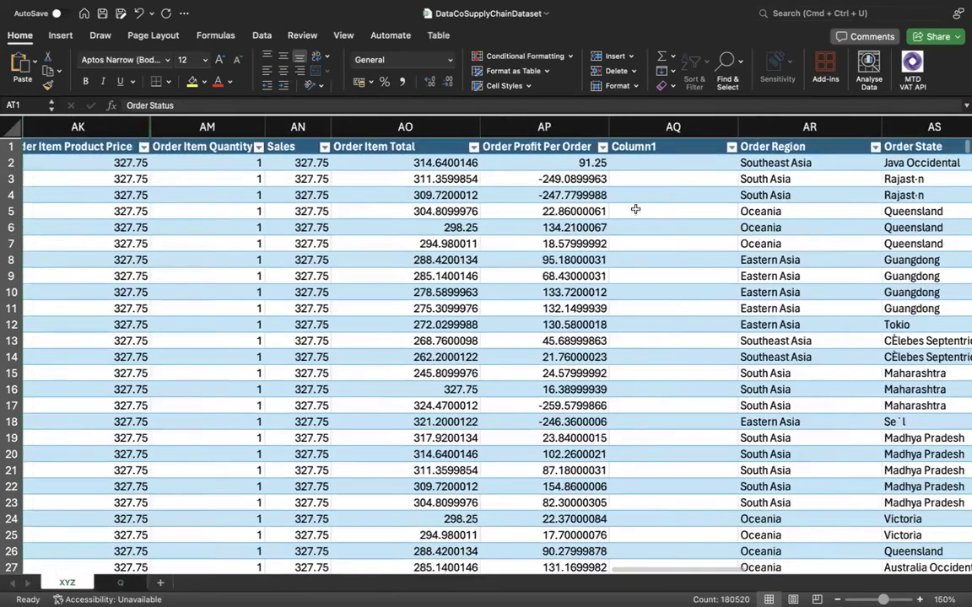
scroll(753, 171, "right", 1)
left_click(769, 127)
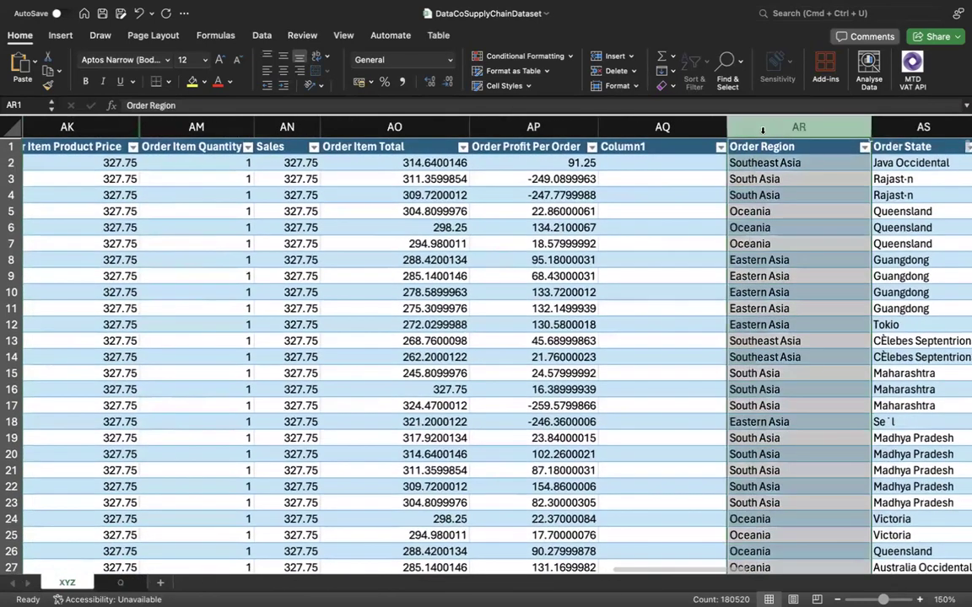
scroll(384, 212, "left", 10)
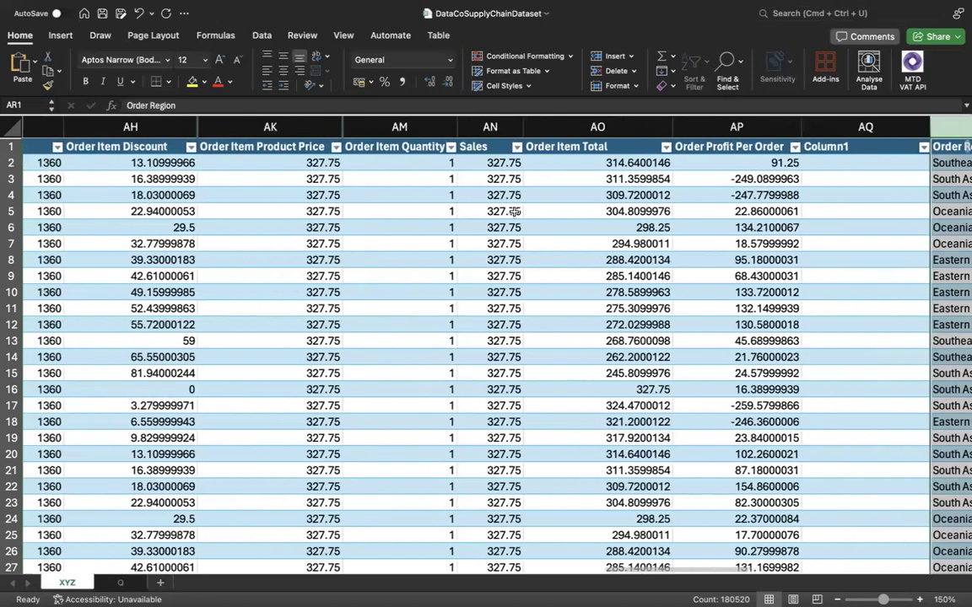
scroll(383, 212, "left", 10)
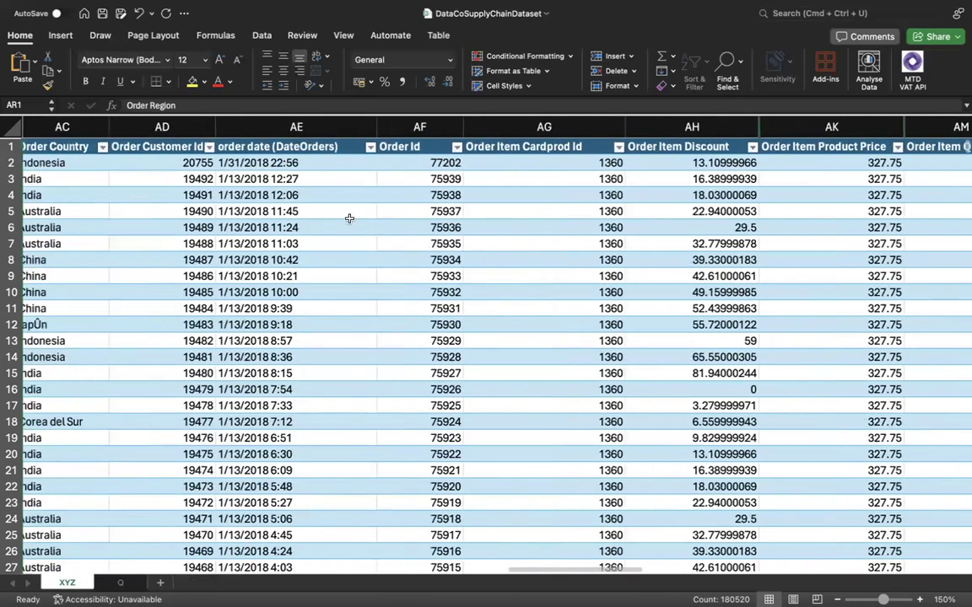
scroll(339, 218, "left", 10)
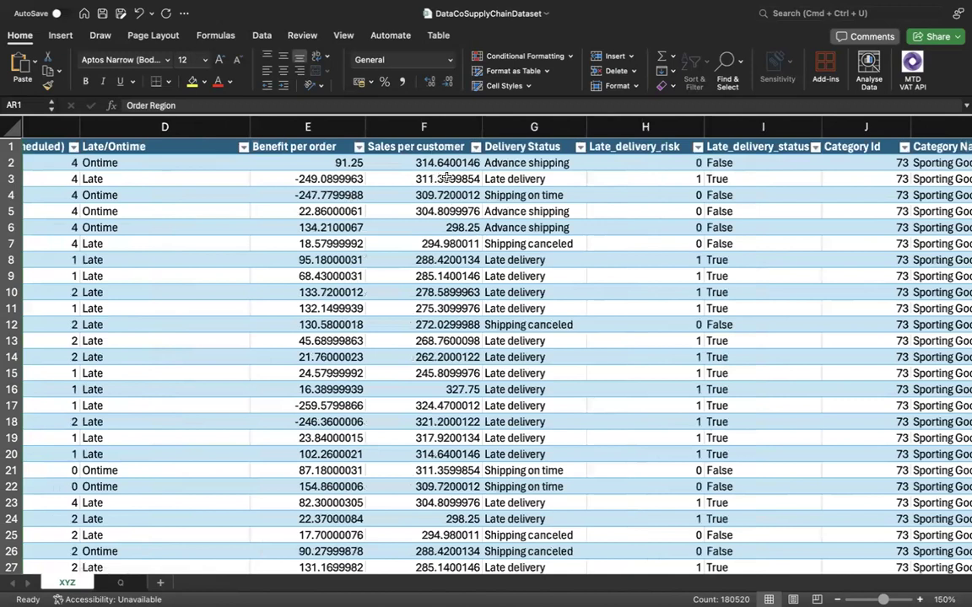
left_click(515, 132)
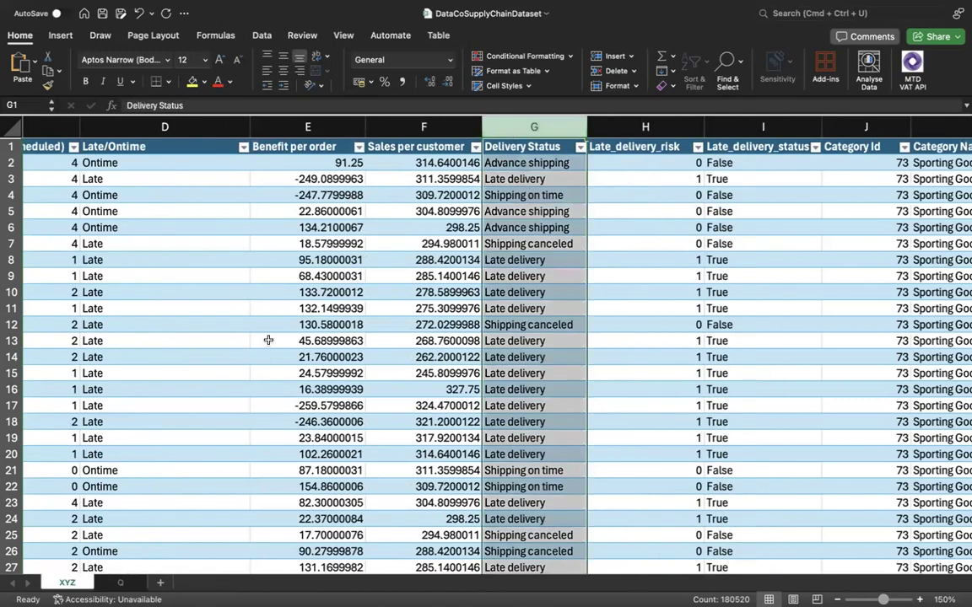
Enter "order region vs deliver status" in cell A13 of sheet Q.
left_click(118, 582)
type("or")
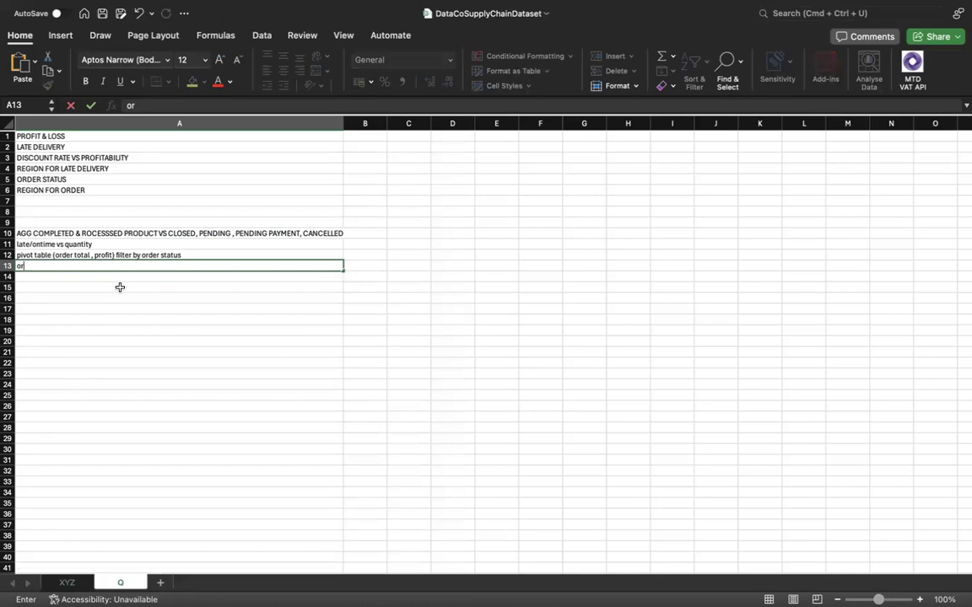
key("BackSpace")
key("BackSpace")
type("order region vs")
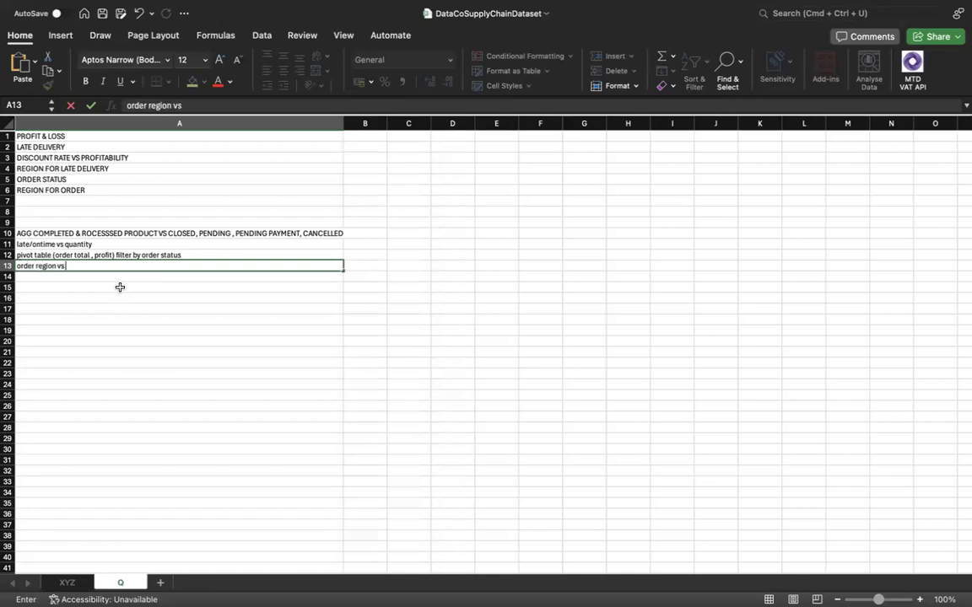
type("  deliver stat")
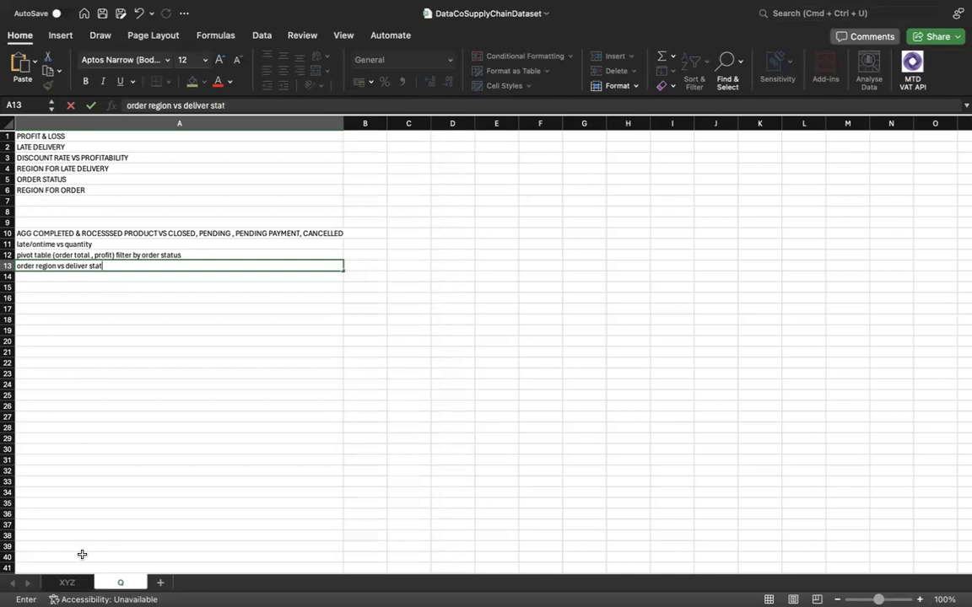
type("us filter by")
Extend the A13 topic with "filter by late deliveries" and commit the entry.
type("late")
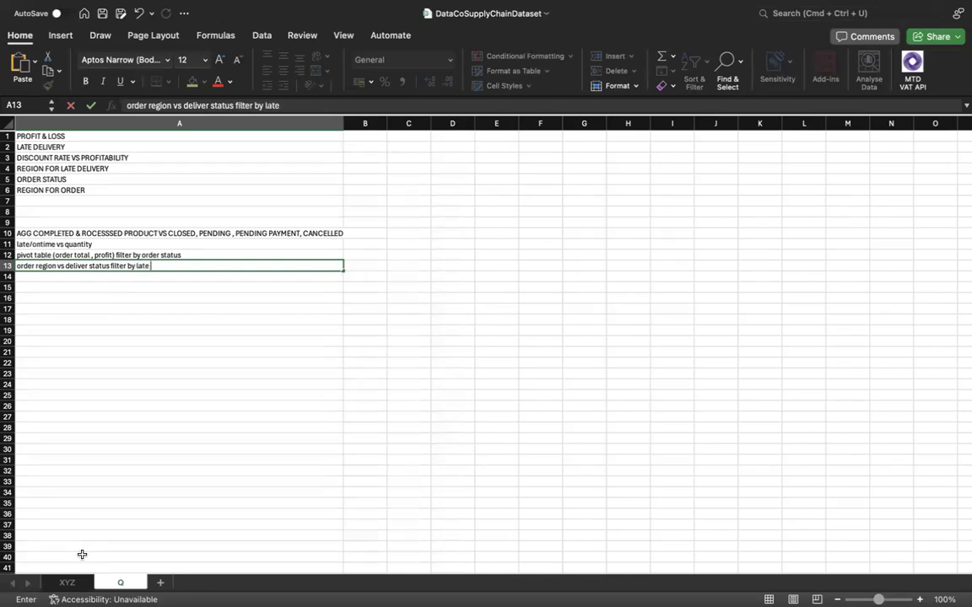
type(" deliveries")
key("Return")
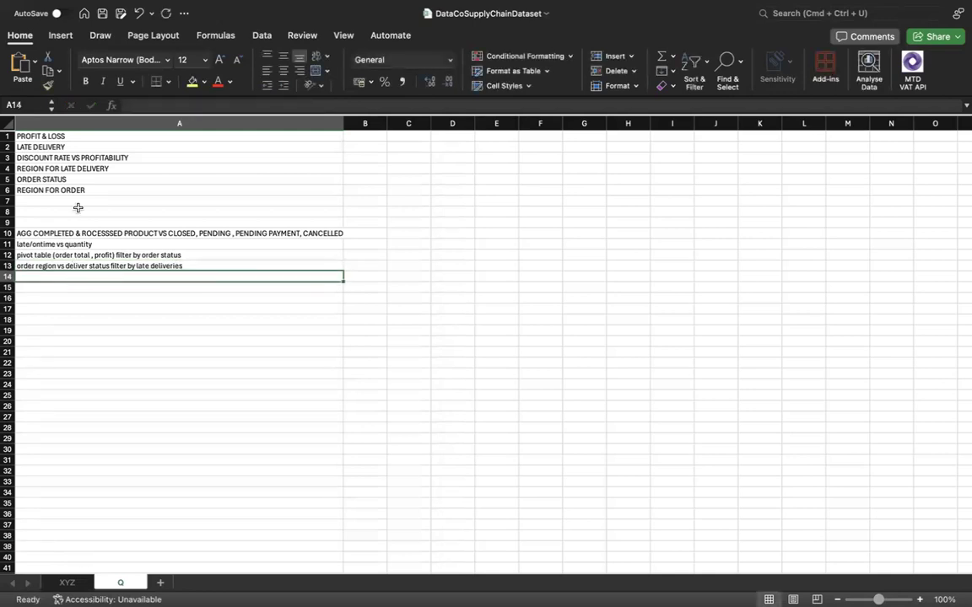
Review the ORDER STATUS topic in A5, then locate and select the Order Status column on sheet XYZ.
left_click(79, 181)
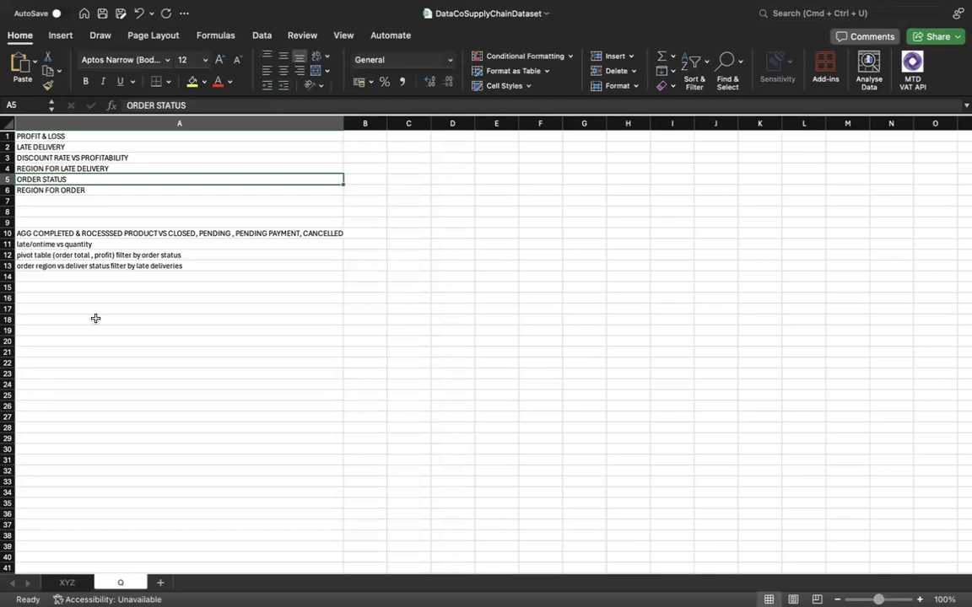
left_click(96, 278)
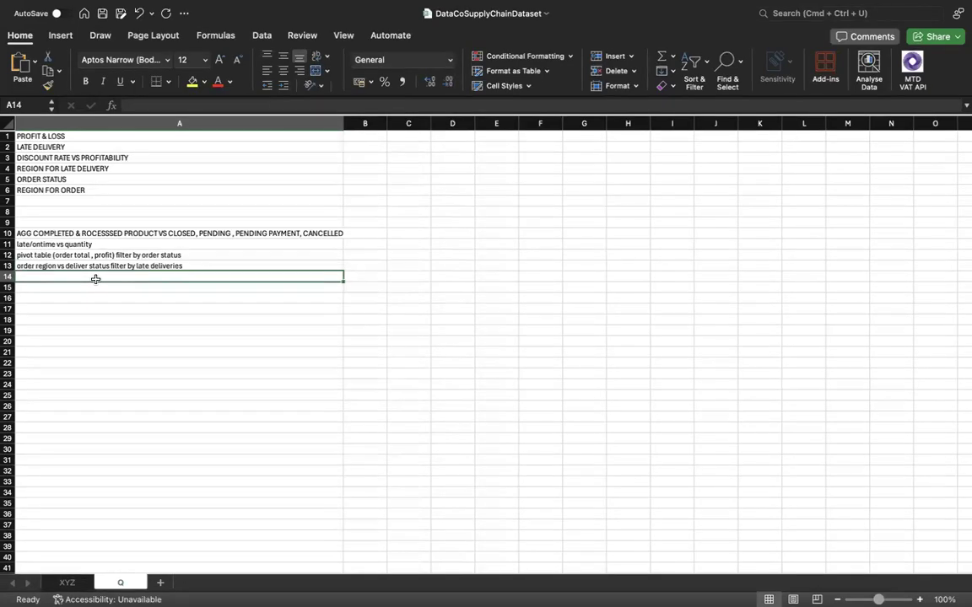
left_click(69, 583)
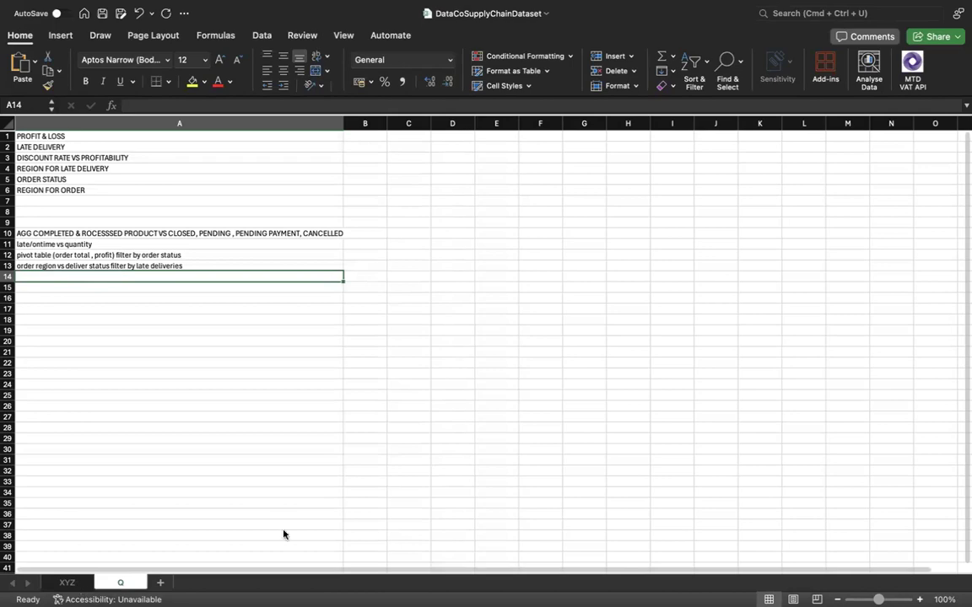
scroll(541, 457, "right", 6)
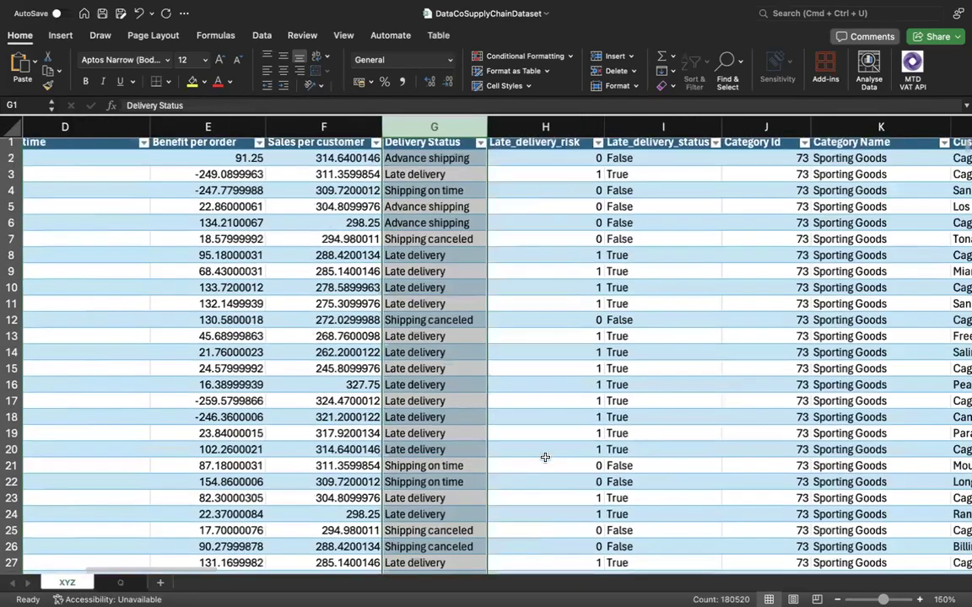
scroll(545, 457, "right", 10)
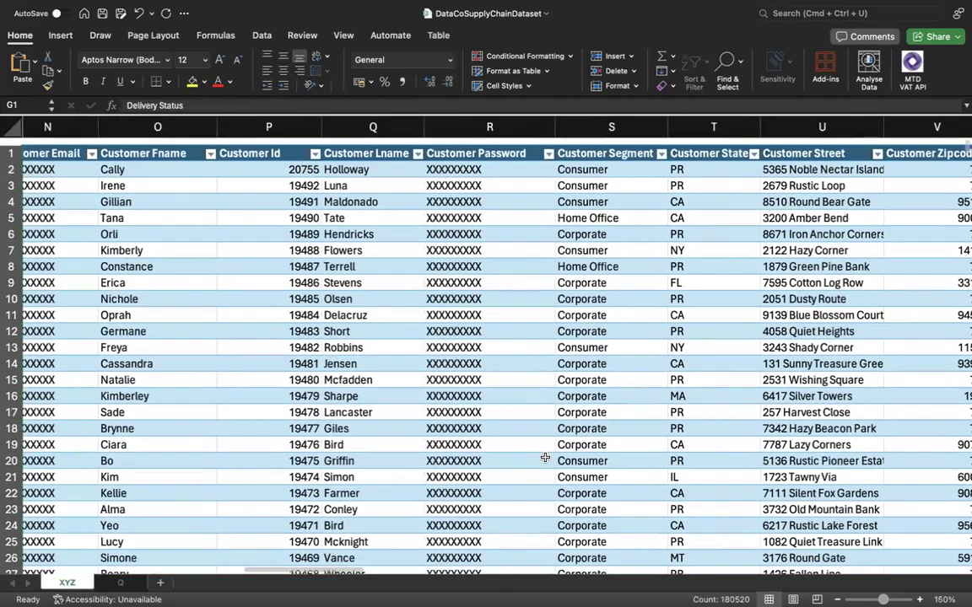
scroll(545, 457, "right", 20)
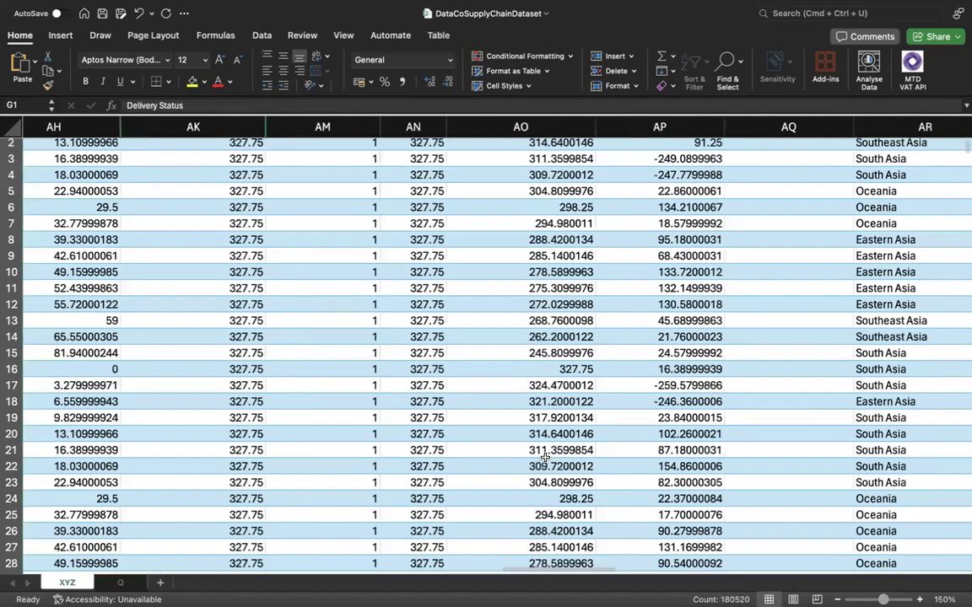
scroll(545, 457, "right", 10)
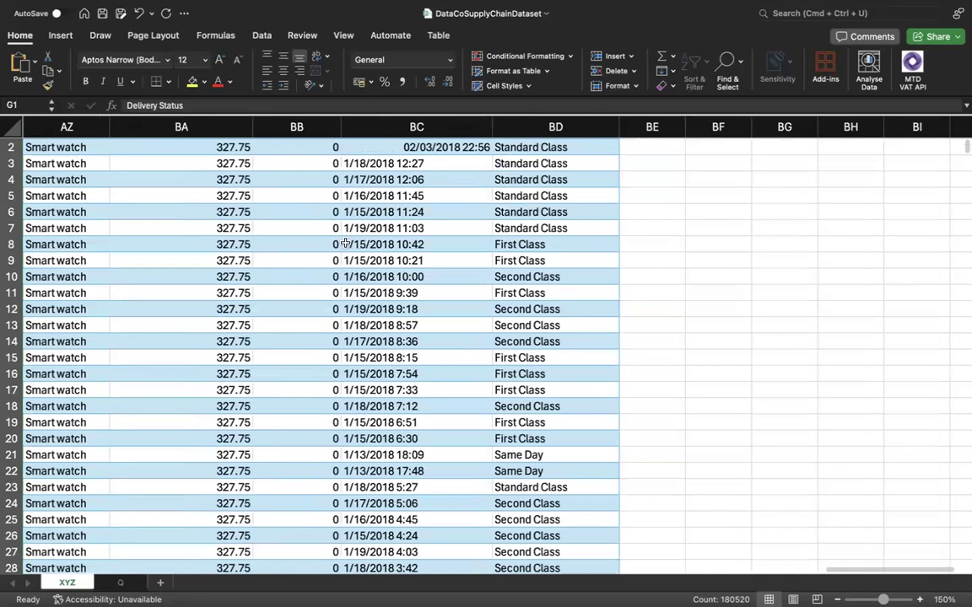
scroll(346, 244, "left", 1)
scroll(345, 244, "left", 2)
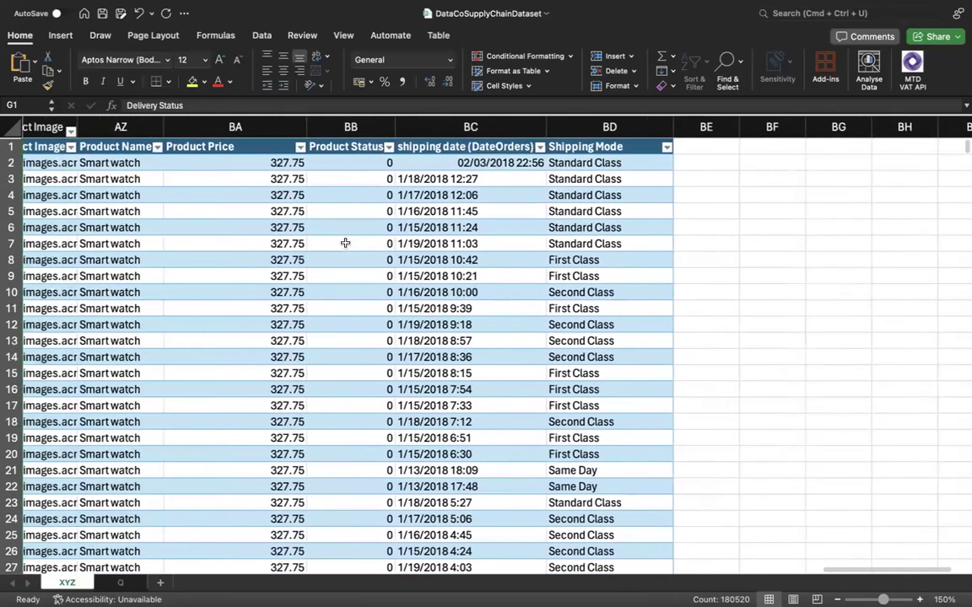
scroll(346, 244, "left", 12)
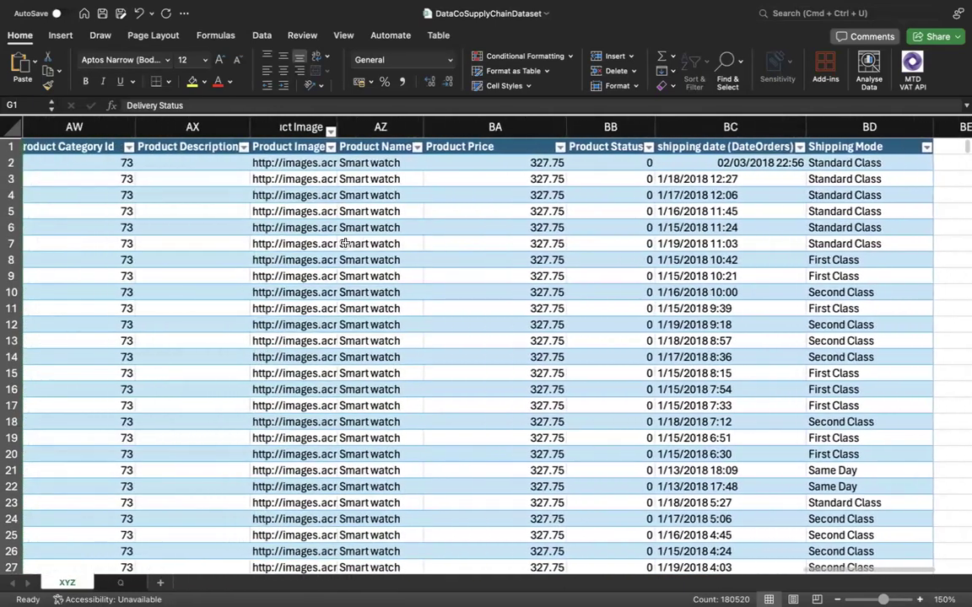
scroll(346, 244, "left", 20)
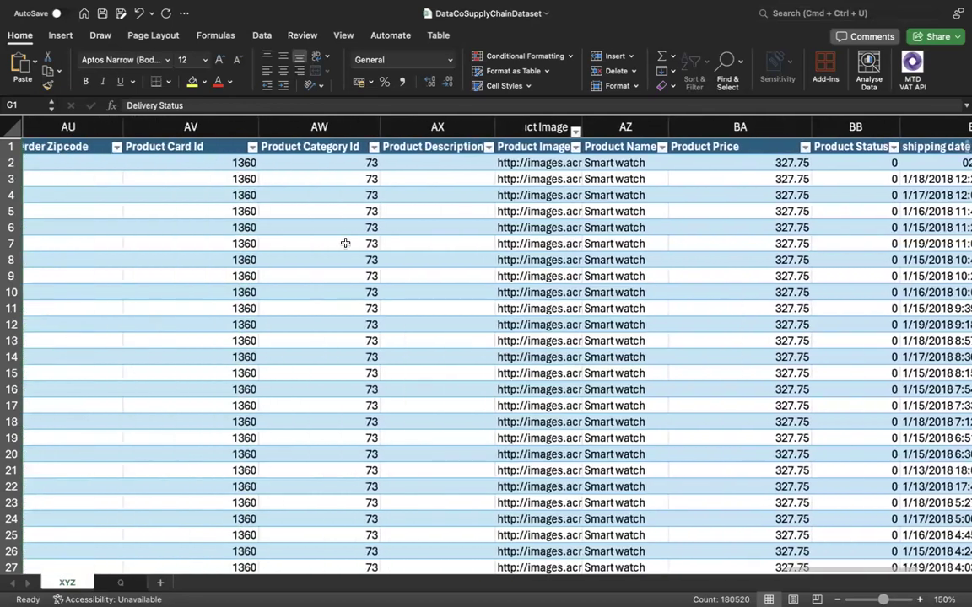
left_click(408, 128)
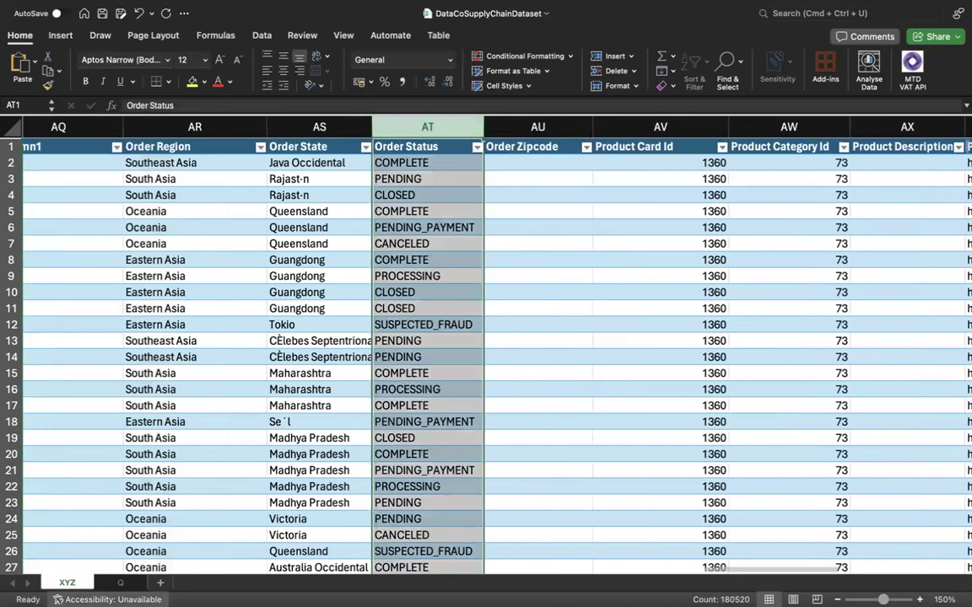
Enter "distribution of order status" in cell A14 of sheet Q.
left_click(119, 584)
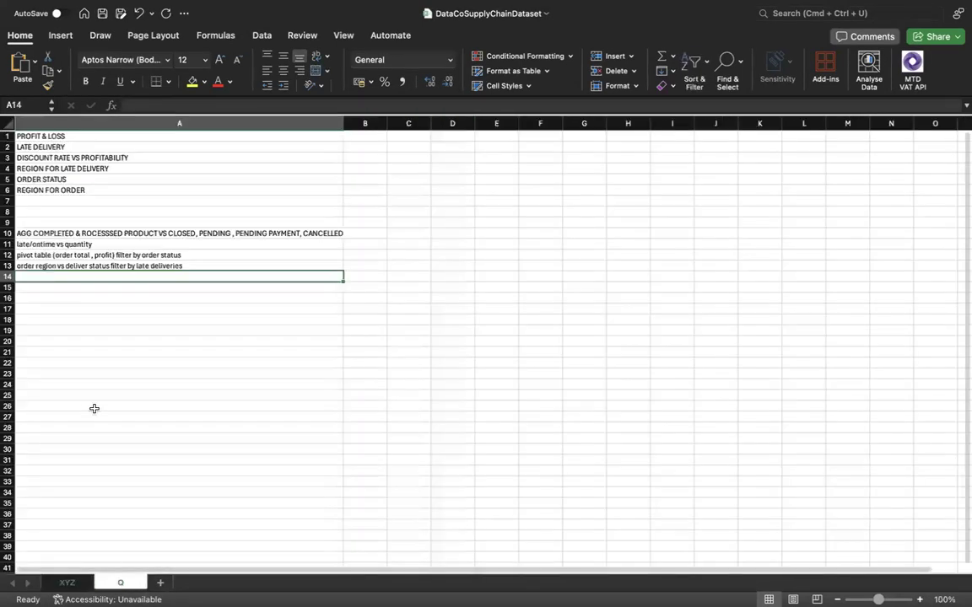
type("dis")
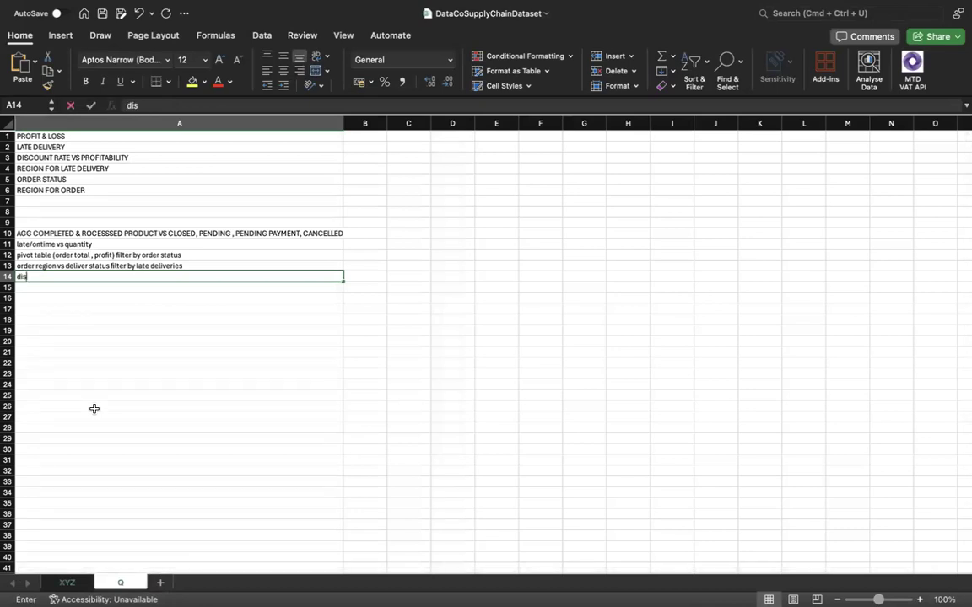
type("tri")
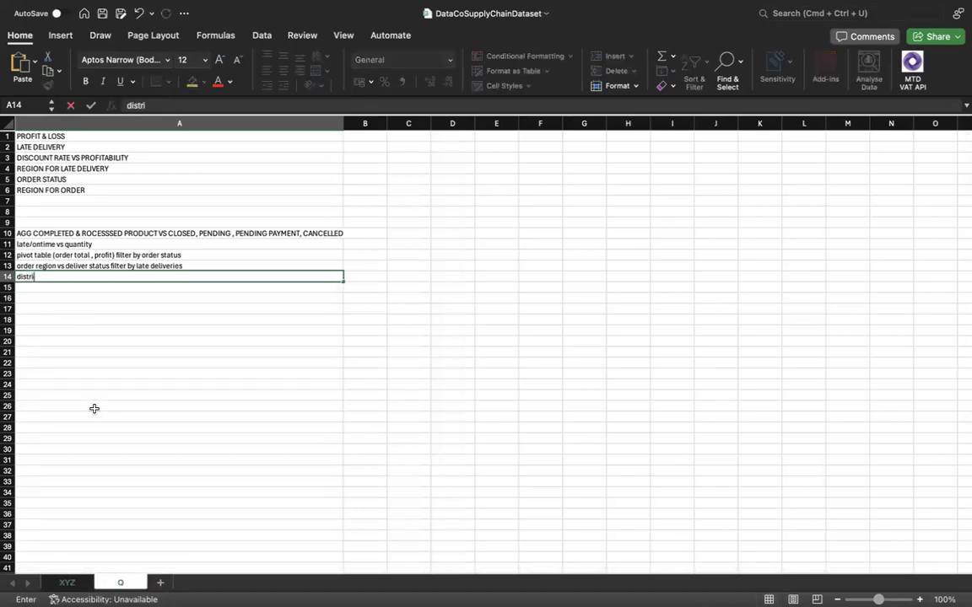
type("bution of ord")
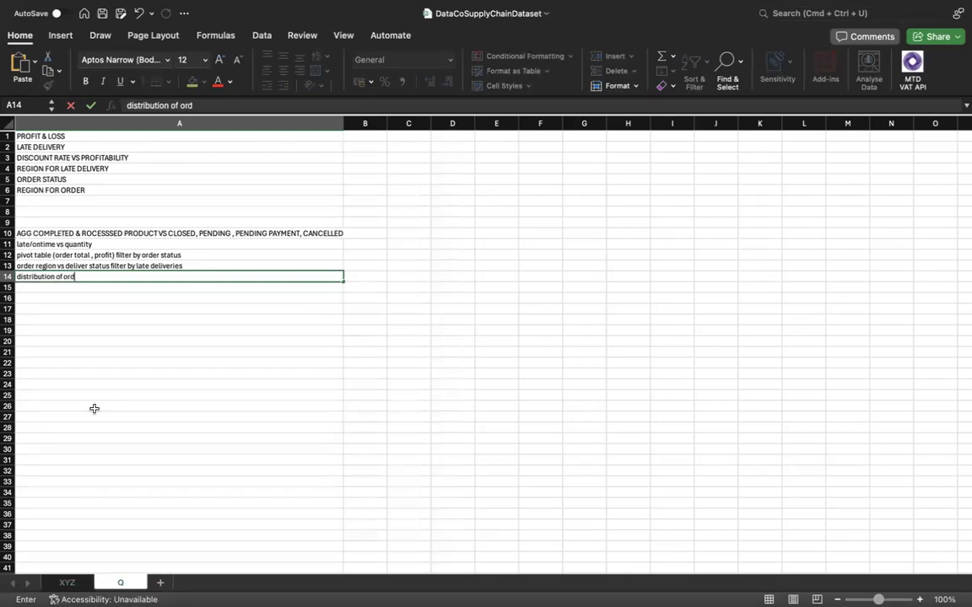
type("er status")
key("Return")
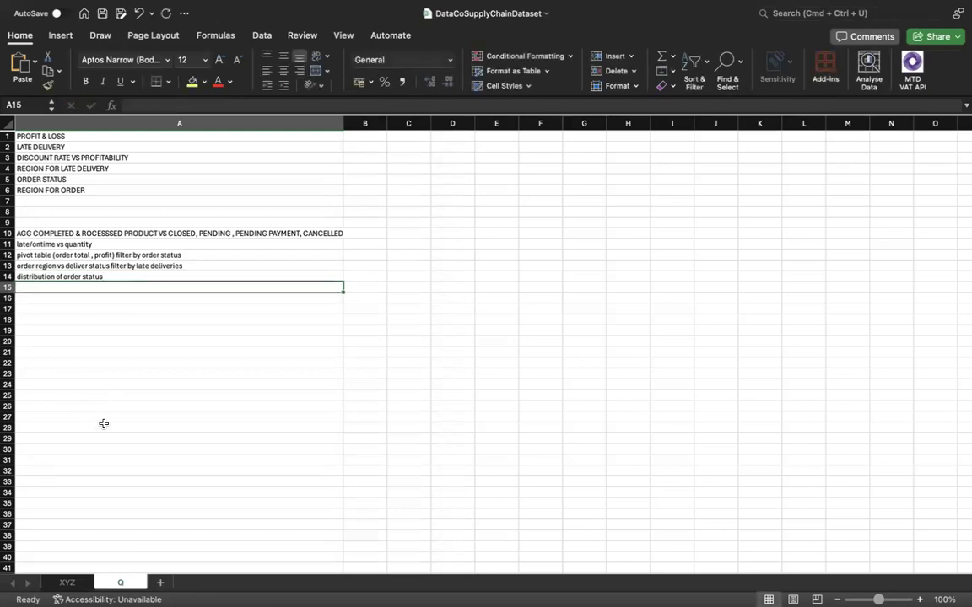
Extend the A14 analysis with "vs order total" and check it against the Order Status column on sheet XYZ.
left_click(150, 275)
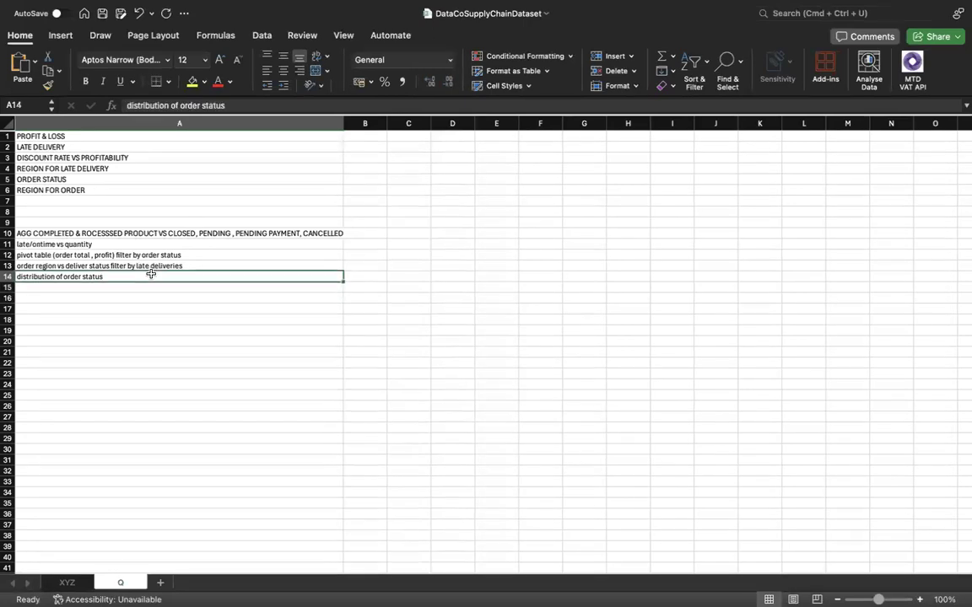
double_click(153, 276)
key("Escape")
left_click(242, 105)
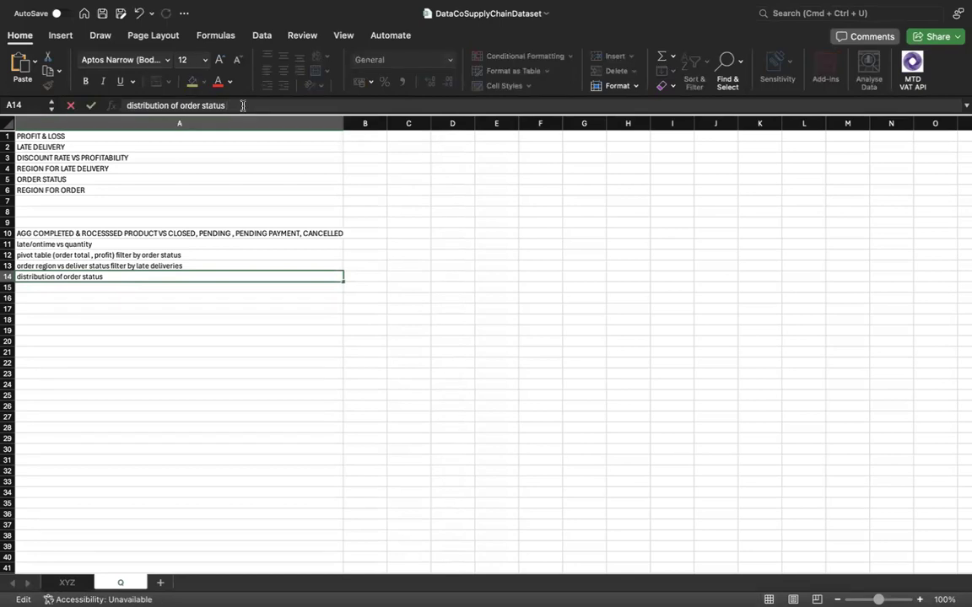
type("vs order")
type("total")
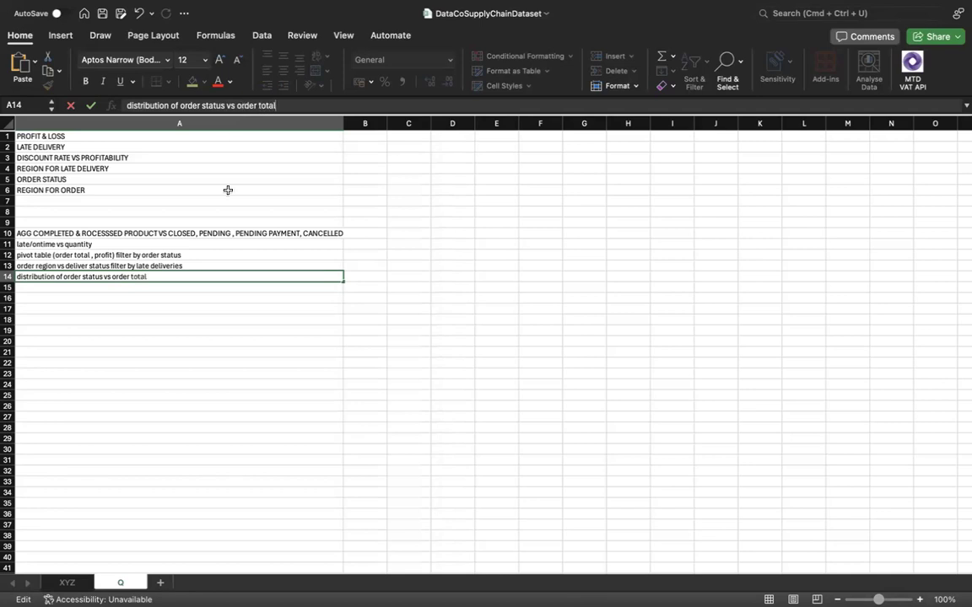
left_click(69, 583)
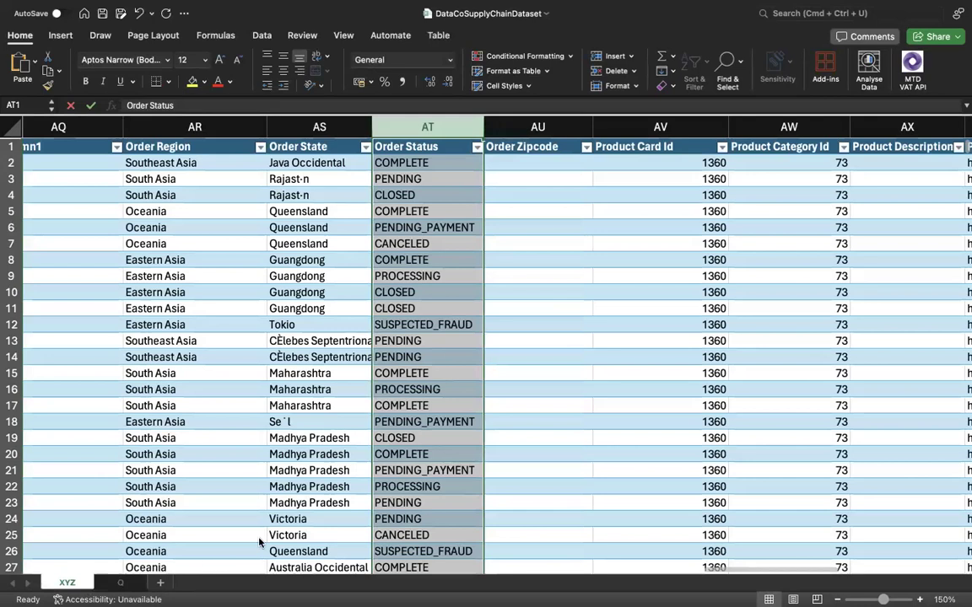
scroll(451, 399, "right", 1)
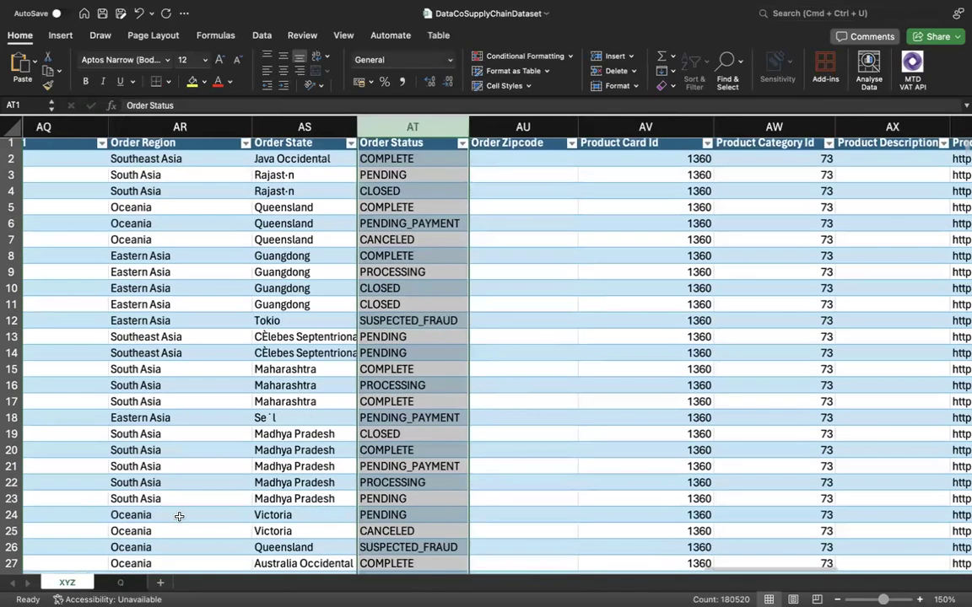
key("ctrl+Page_Down")
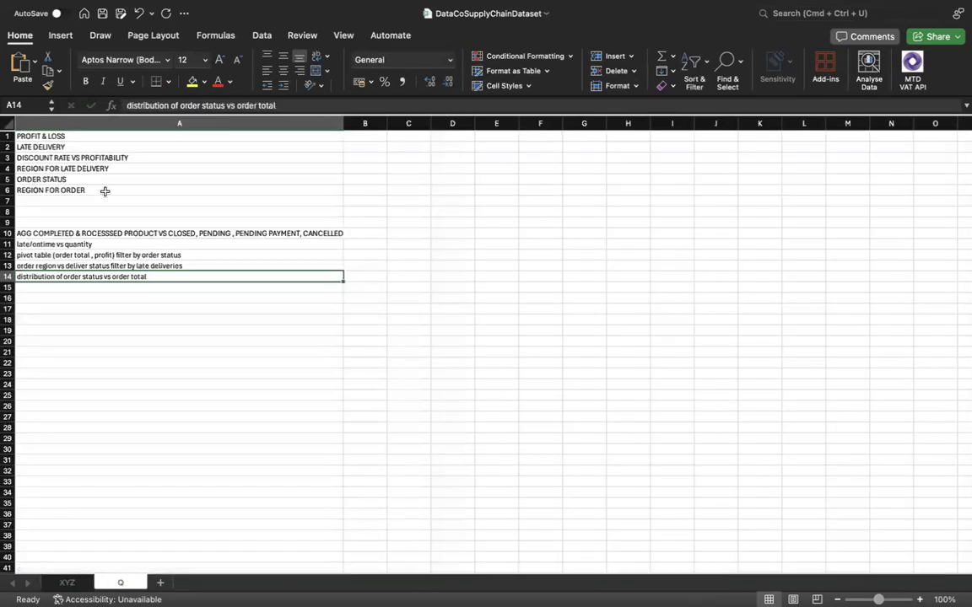
Enter "region vs quantity" in cell A15 of sheet Q for the REGION FOR ORDER topic.
left_click(104, 189)
left_click(145, 289)
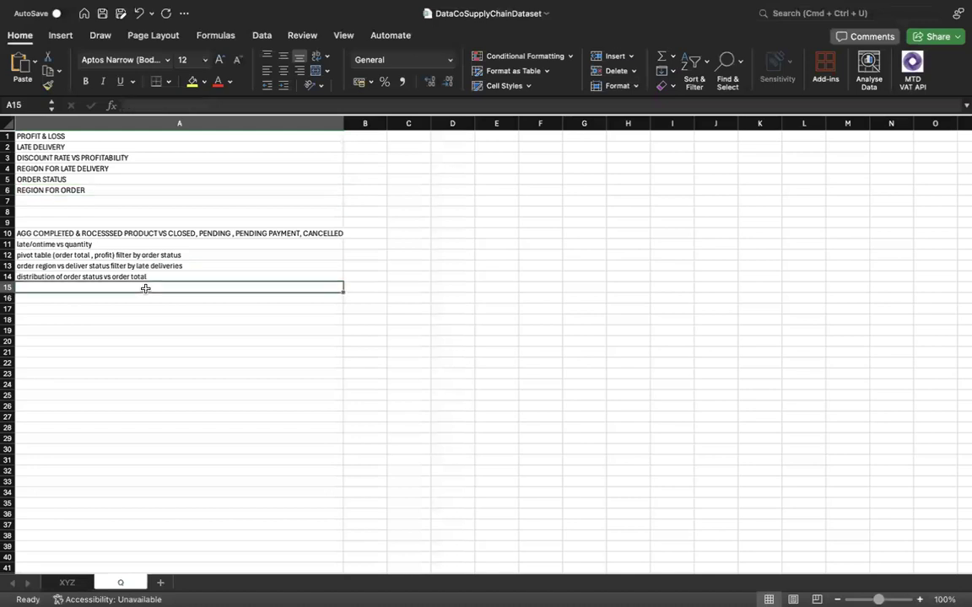
type("region")
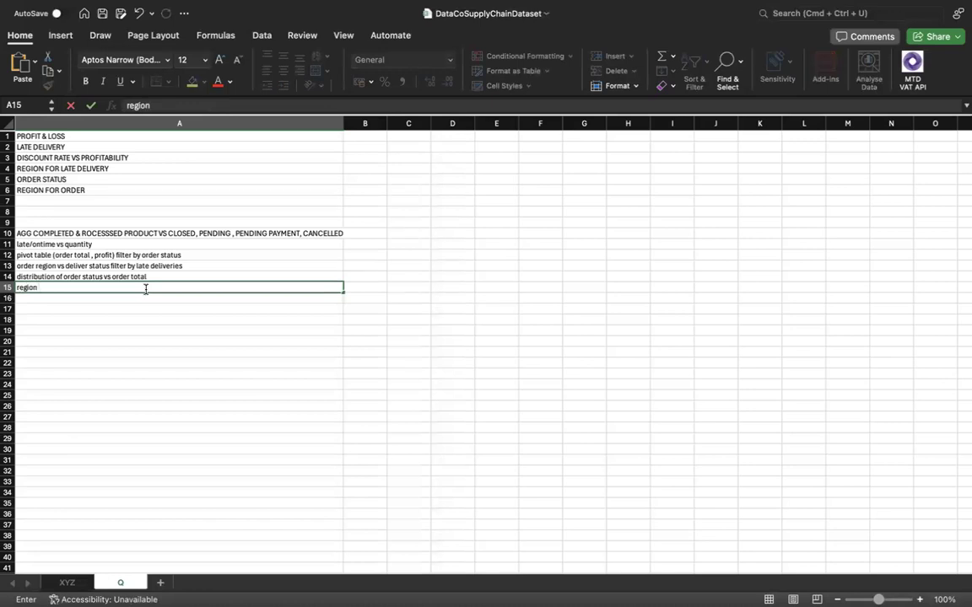
type(" vs quanity")
key("BackSpace")
key("BackSpace")
key("BackSpace")
type("tity")
key("Return")
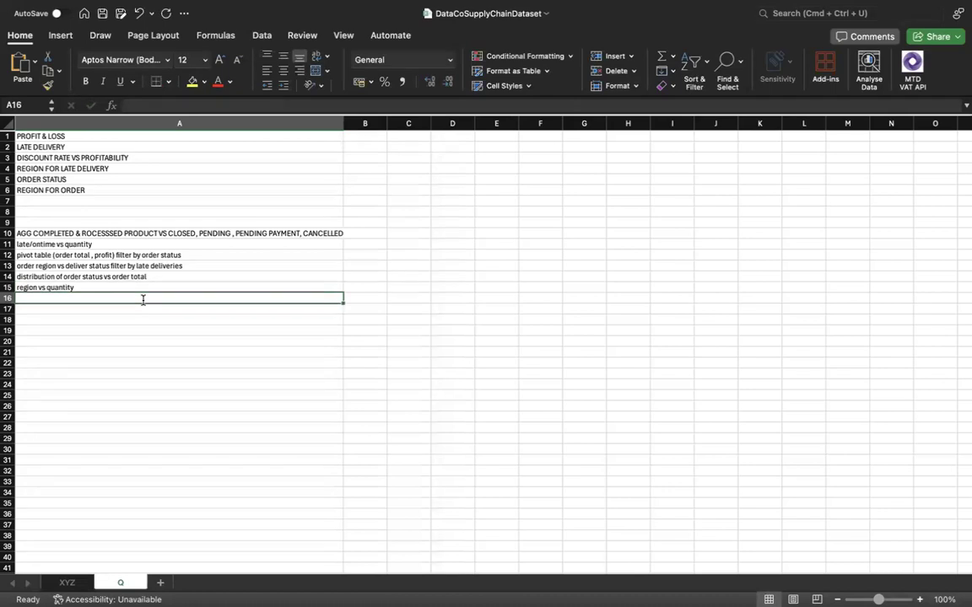
Append ", order total" to the region analysis in A15.
left_click(160, 287)
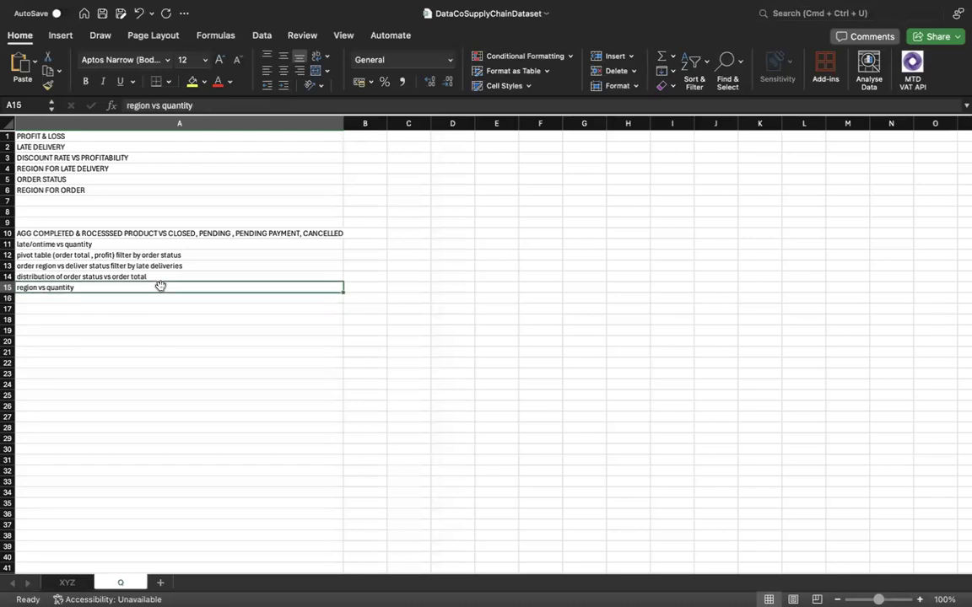
double_click(160, 287)
type(", order total")
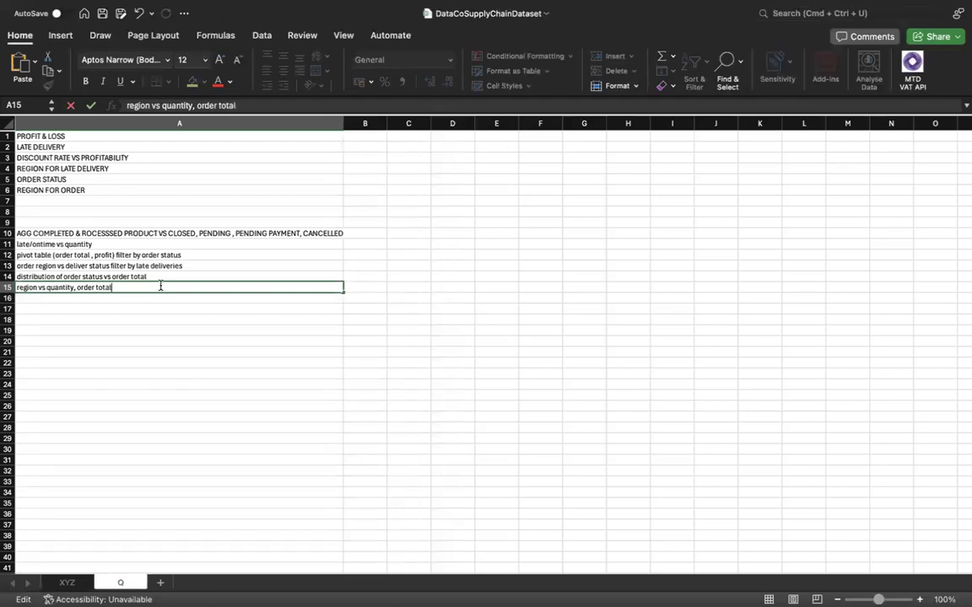
left_click(156, 299)
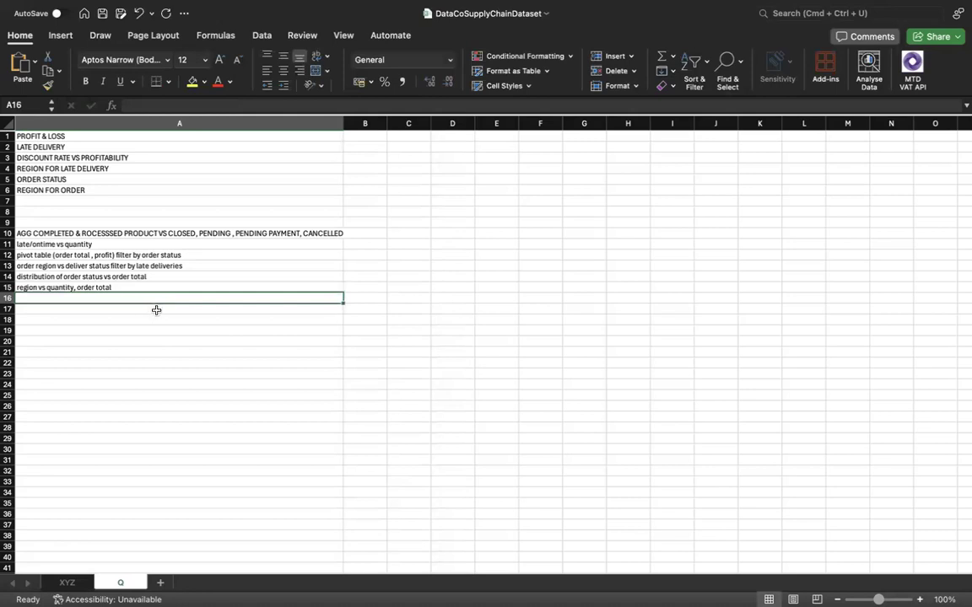
Reword the A15 analysis to "region vs quantity & region vs order total".
left_click(99, 288)
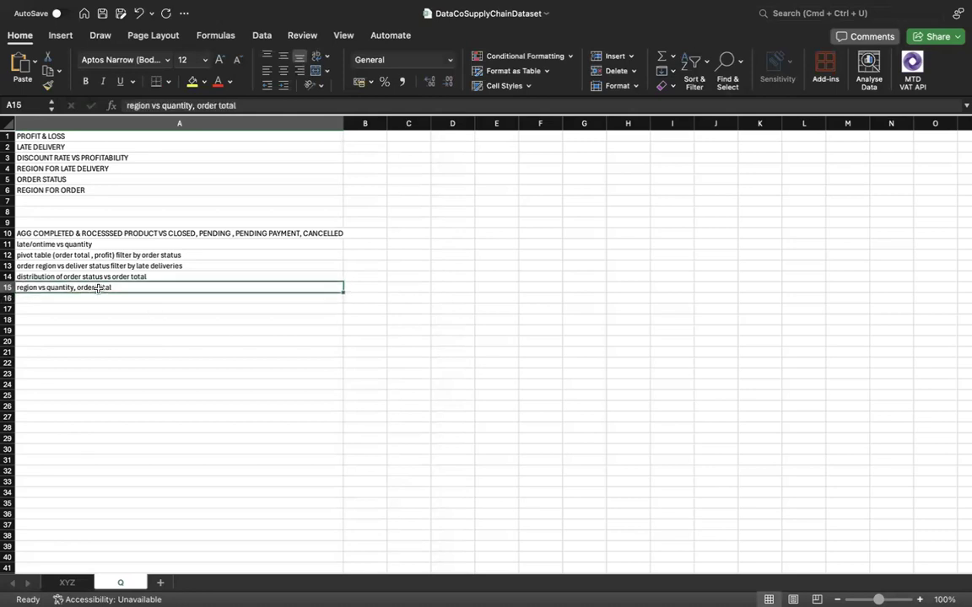
left_click(193, 106)
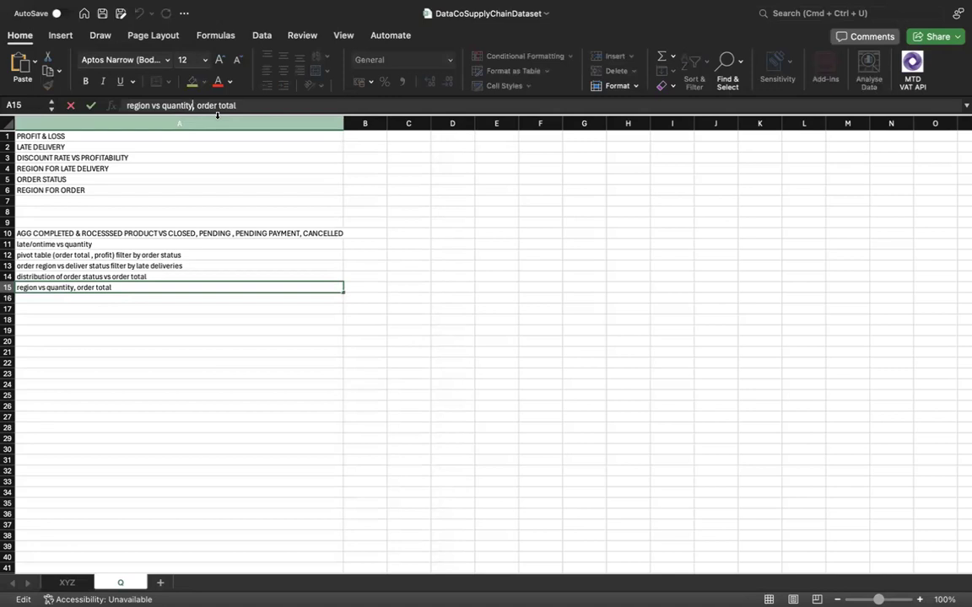
key("BackSpace")
type("& reion")
key("BackSpace")
key("BackSpace")
key("BackSpace")
type("gion vs")
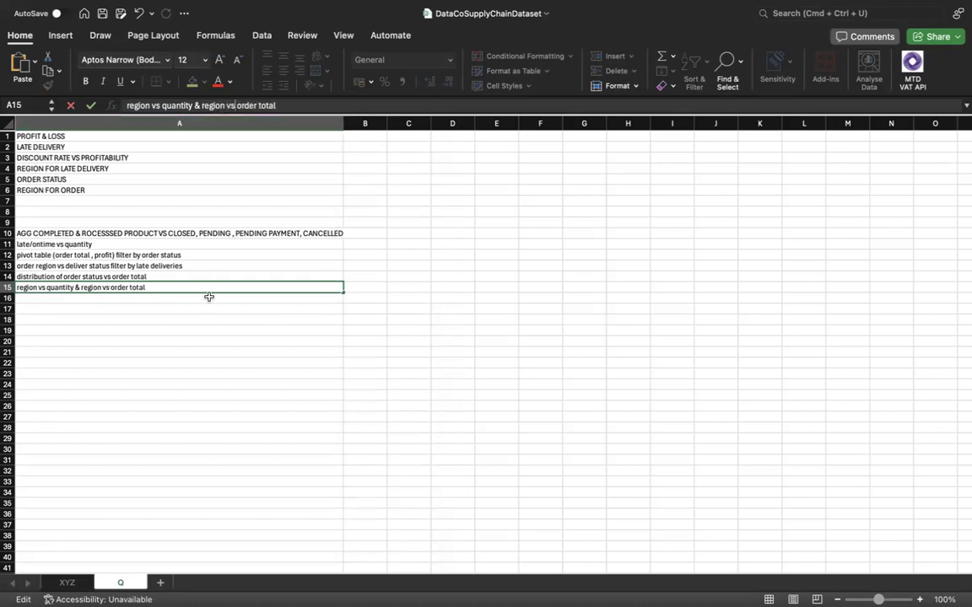
key("Return")
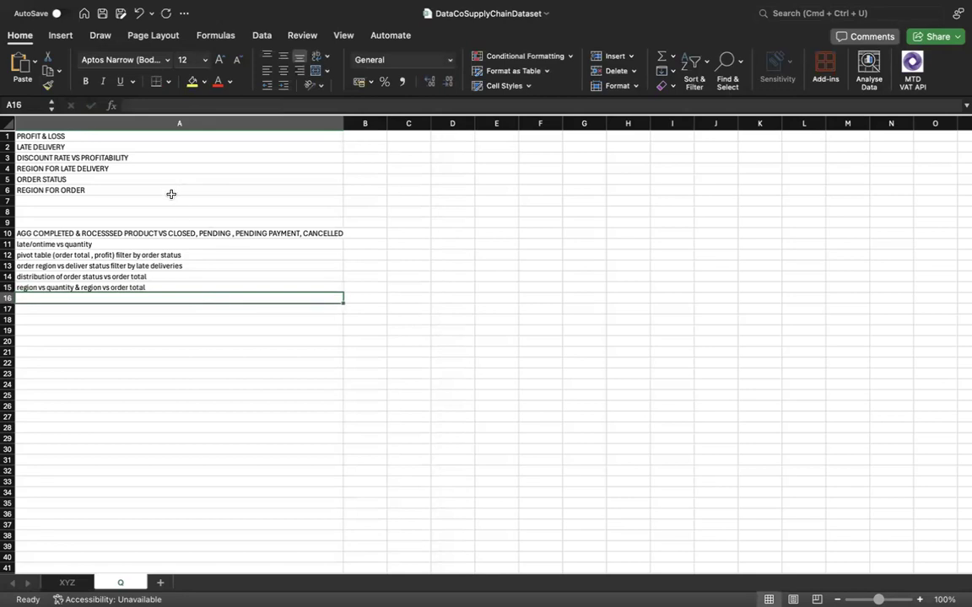
Review the topics in A1:A6 and the matching analyses in A10:A15 by selecting each block.
left_click_drag(155, 135, 156, 190)
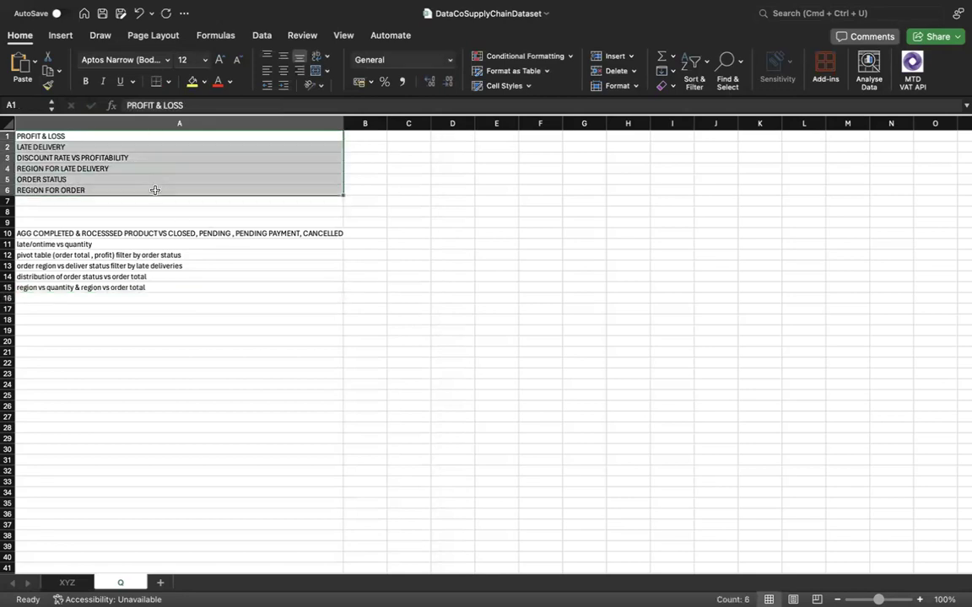
left_click_drag(154, 233, 152, 286)
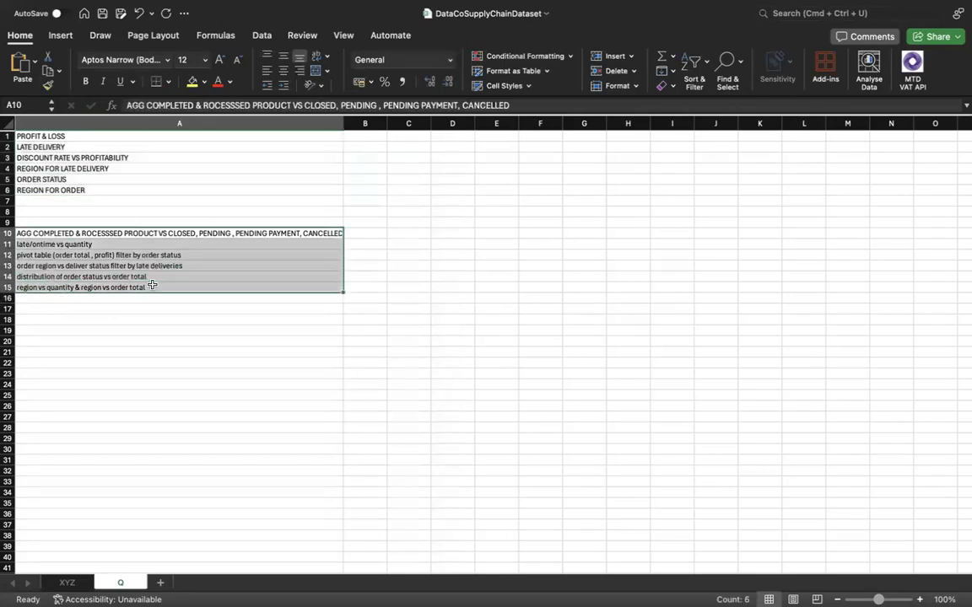
left_click(178, 287)
left_click_drag(75, 233, 199, 289)
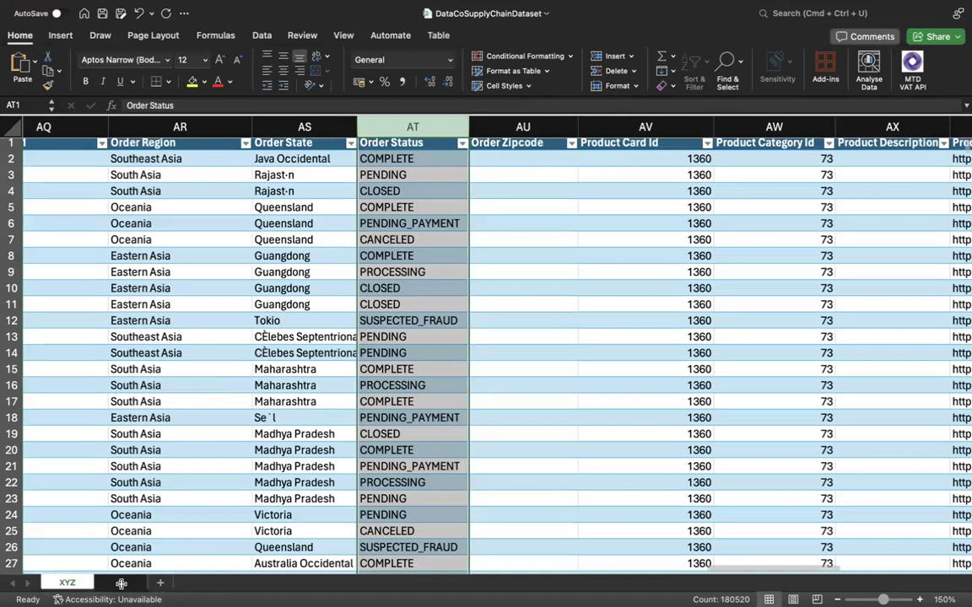
Add a new worksheet after sheet Q and name it "summary".
left_click(122, 581)
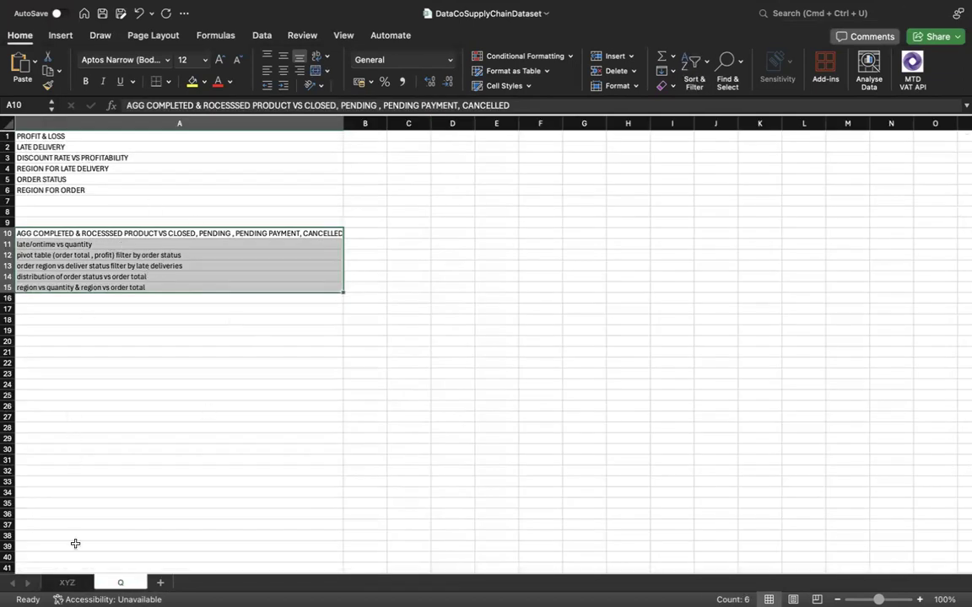
left_click(158, 584)
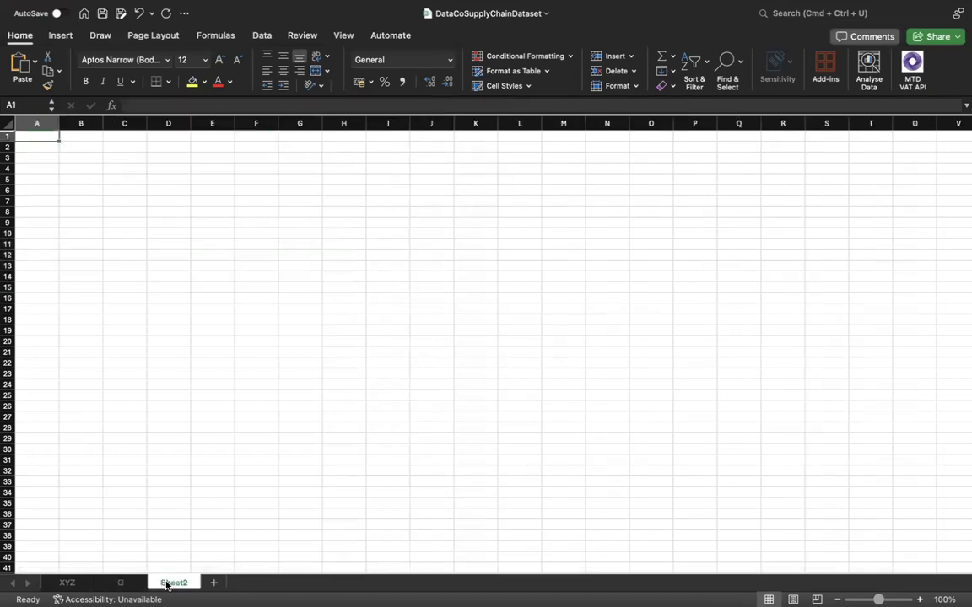
double_click(169, 583)
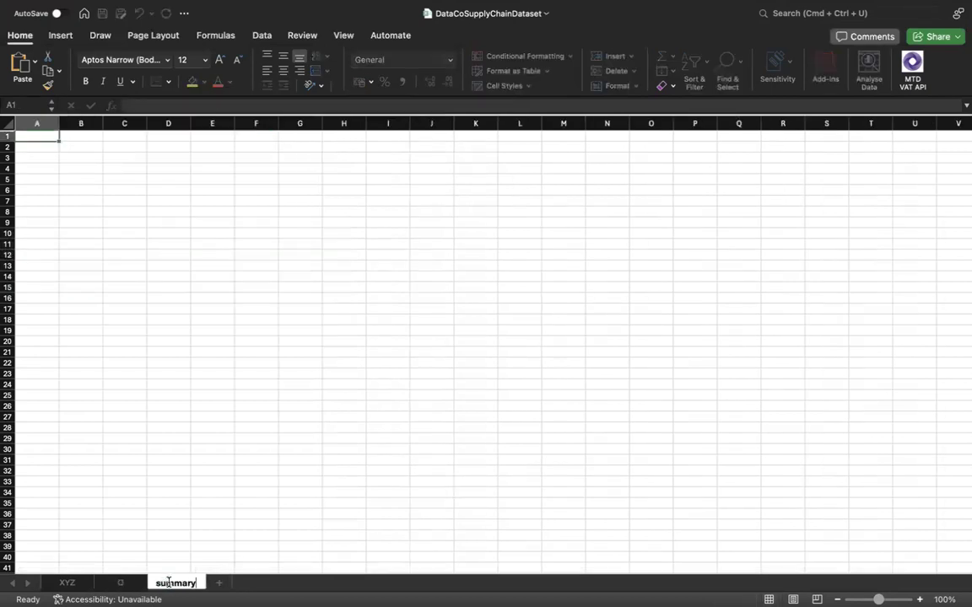
key("Return")
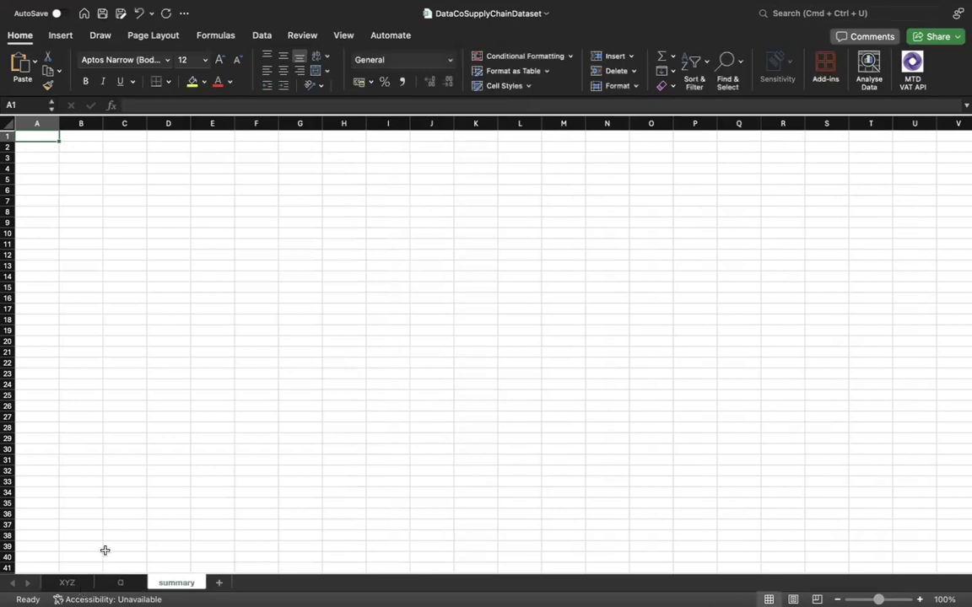
Create a pivot table from the Order Status column XYZ!$AT:$AT at cell A2 of the existing summary sheet.
left_click(67, 583)
left_click(66, 39)
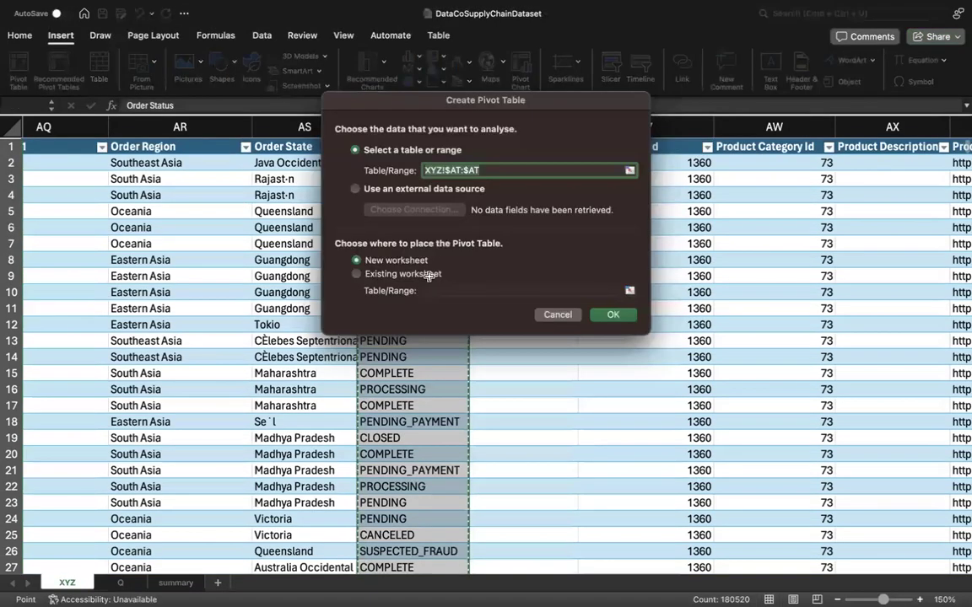
left_click(403, 275)
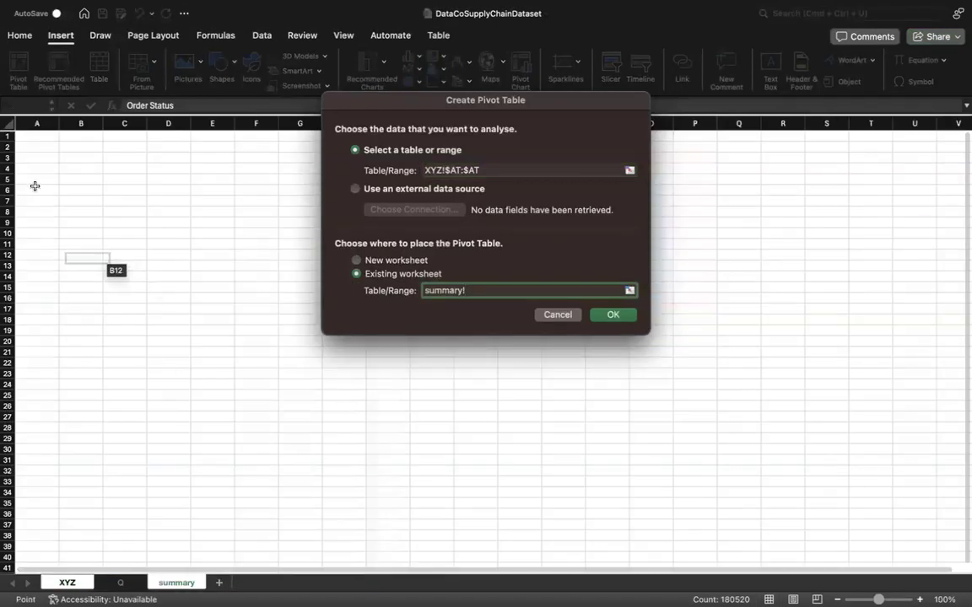
left_click(41, 147)
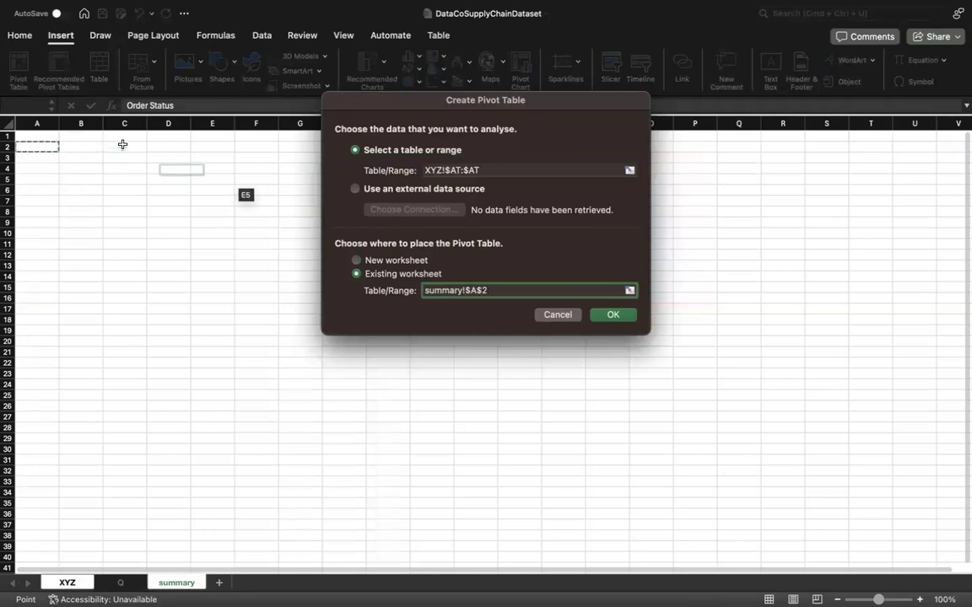
left_click(609, 316)
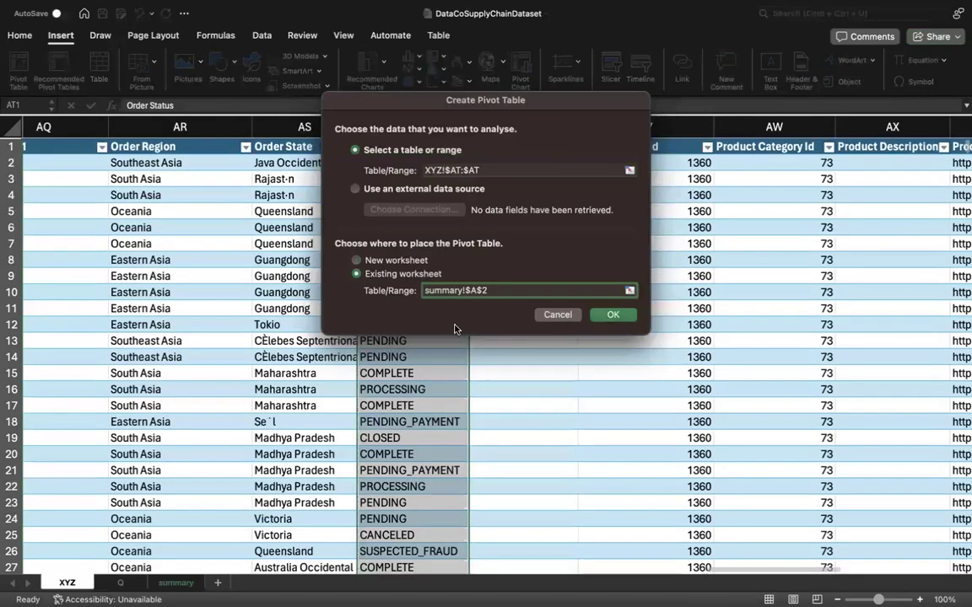
left_click(110, 242)
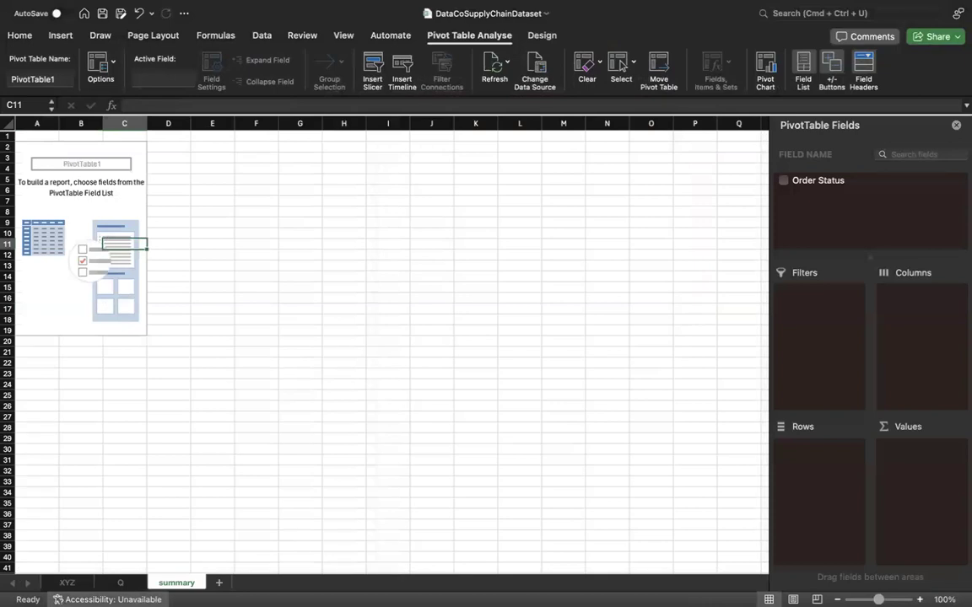
Check the analyses on sheet Q and the XYZ data, and undo the pivot table based only on Order Status.
left_click(119, 583)
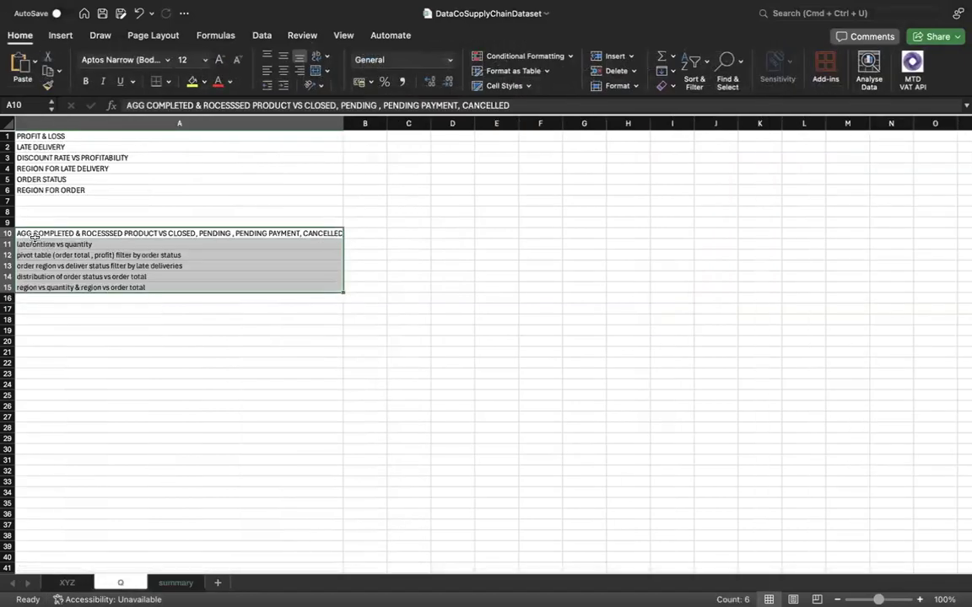
left_click(61, 583)
scroll(451, 150, "right", 1)
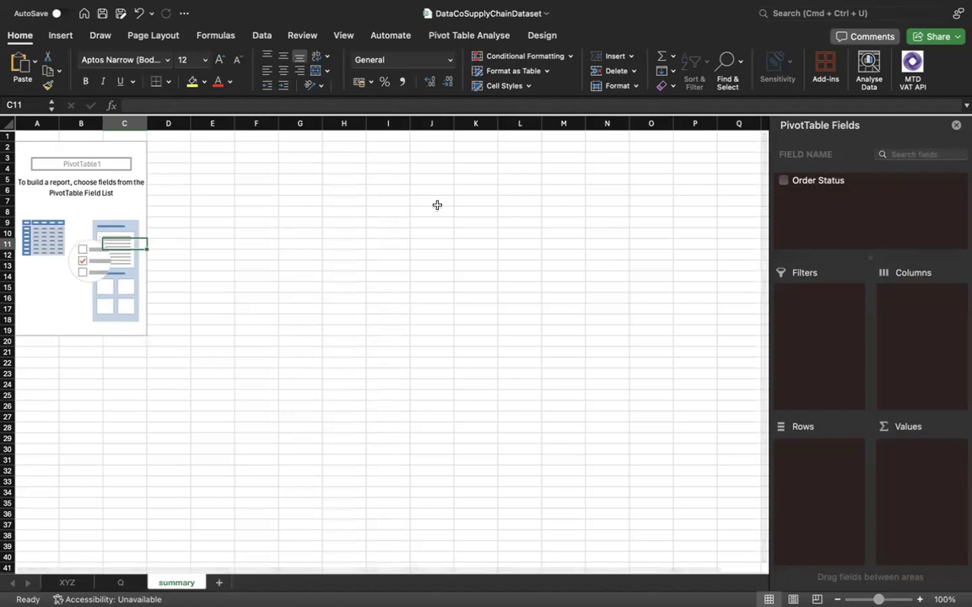
key("super+z")
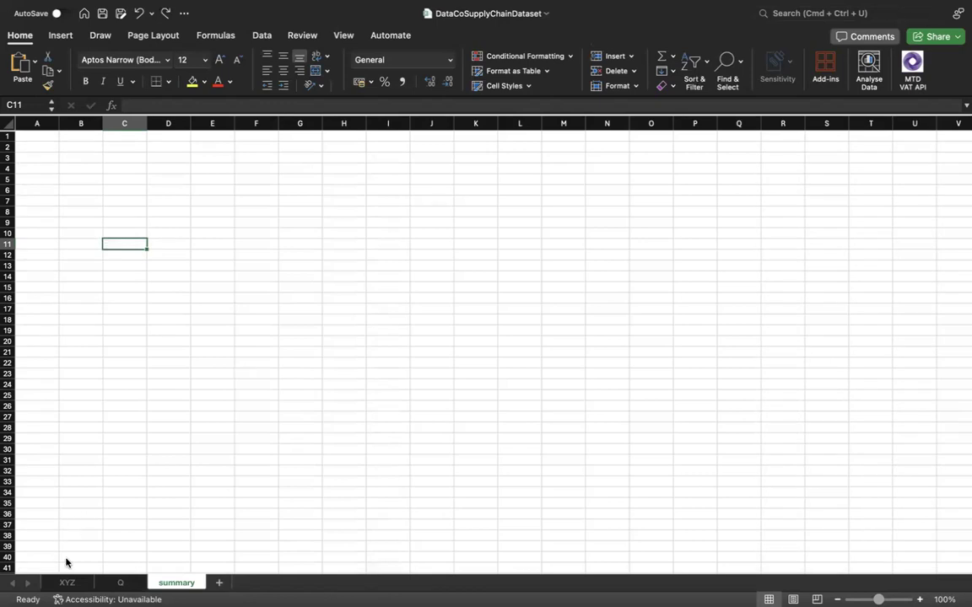
Create a pivot table from the whole Table1 on sheet XYZ, placed at cell A1 of the existing summary sheet.
left_click(67, 582)
left_click(302, 260)
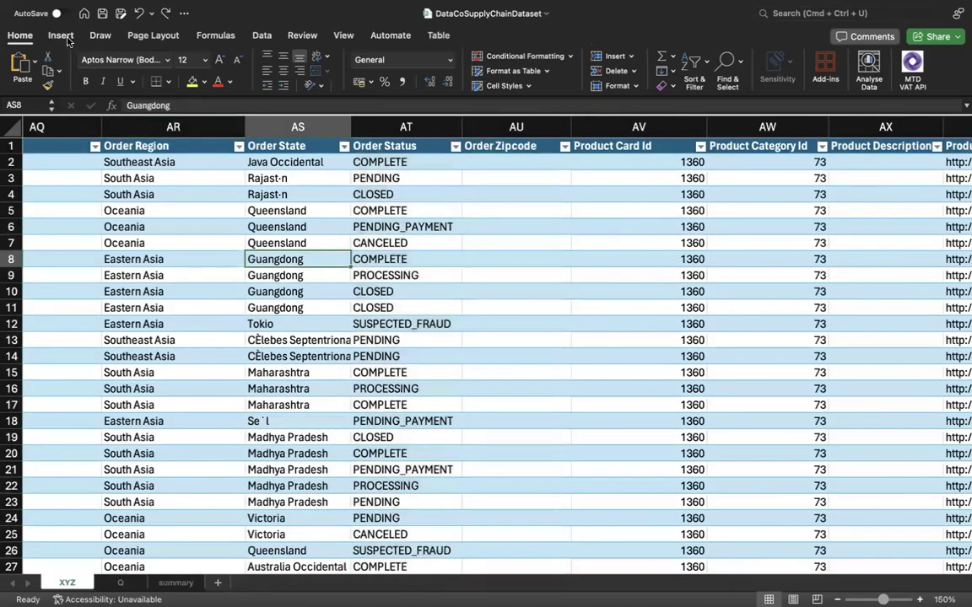
left_click(61, 35)
left_click(19, 67)
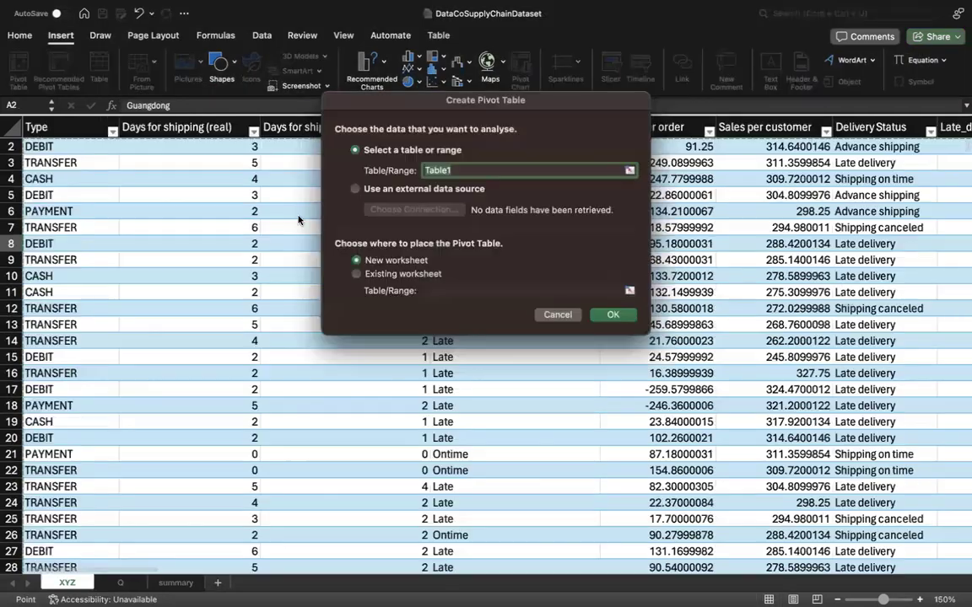
left_click(420, 276)
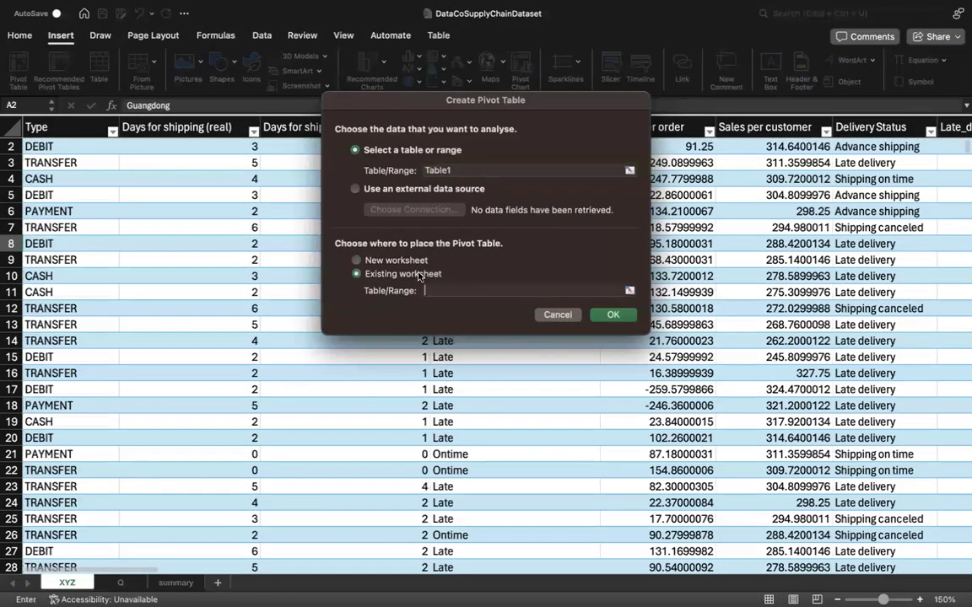
left_click(169, 583)
left_click(37, 136)
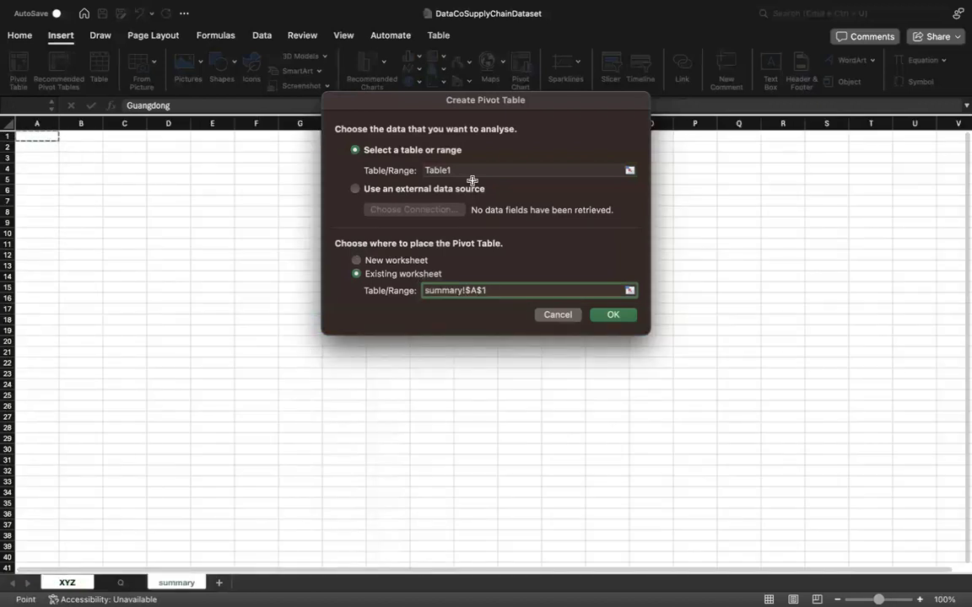
left_click(613, 323)
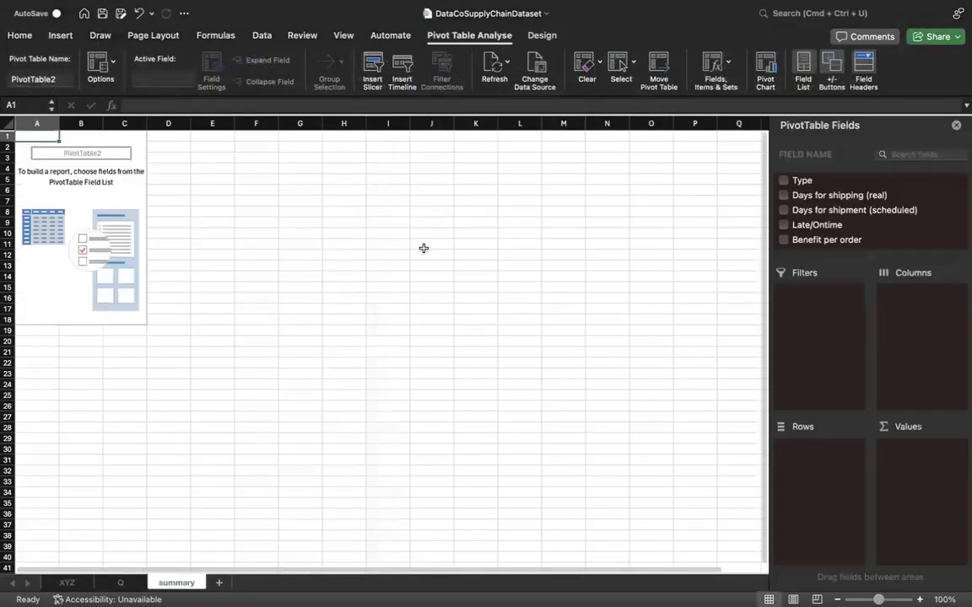
Add the Order Status field to the pivot table and place it in the rows.
left_click(139, 204)
scroll(832, 230, "down", 3)
scroll(832, 229, "down", 5)
scroll(832, 229, "down", 6)
scroll(832, 247, "down", 5)
scroll(833, 245, "down", 5)
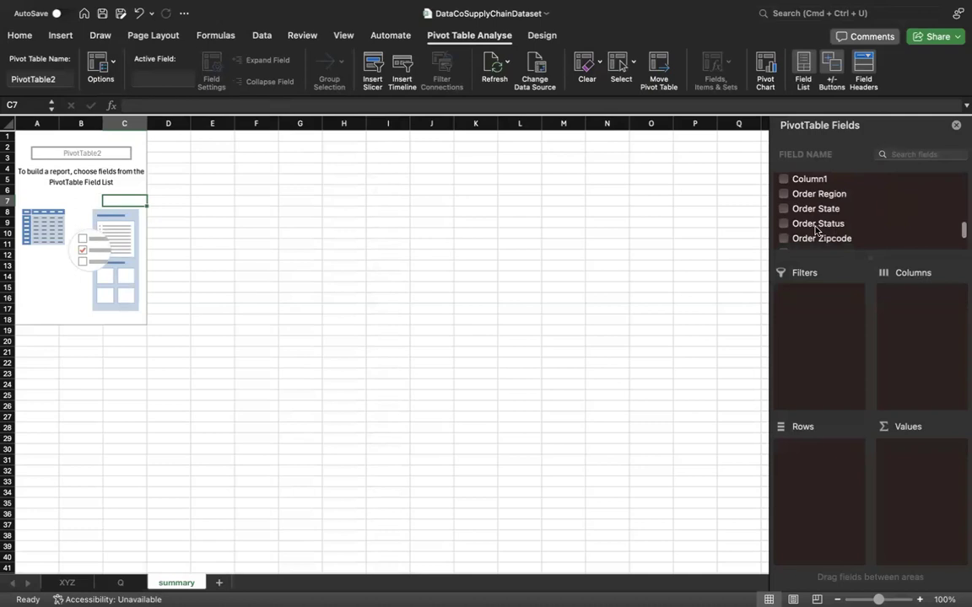
left_click(784, 224)
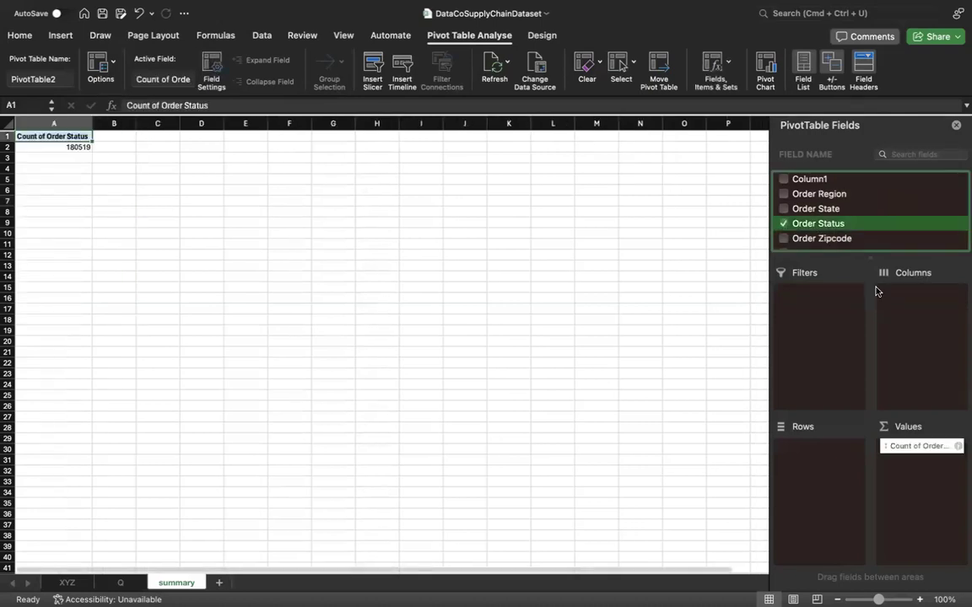
left_click_drag(904, 448, 213, 532)
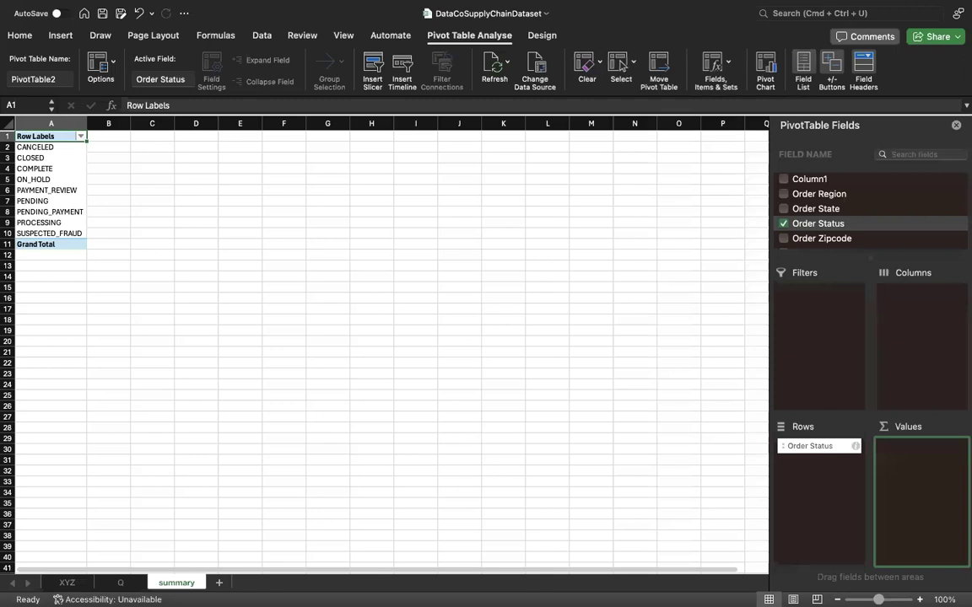
Check the planned analyses on sheet Q and look through the pivot table's field list for a measure to pair with Order Status.
left_click(121, 583)
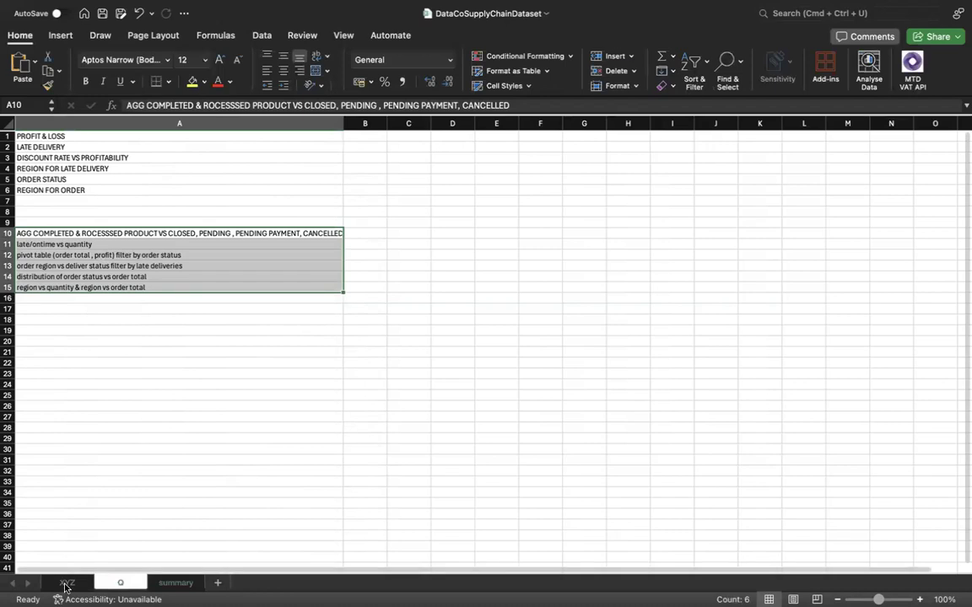
left_click(65, 584)
left_click(175, 583)
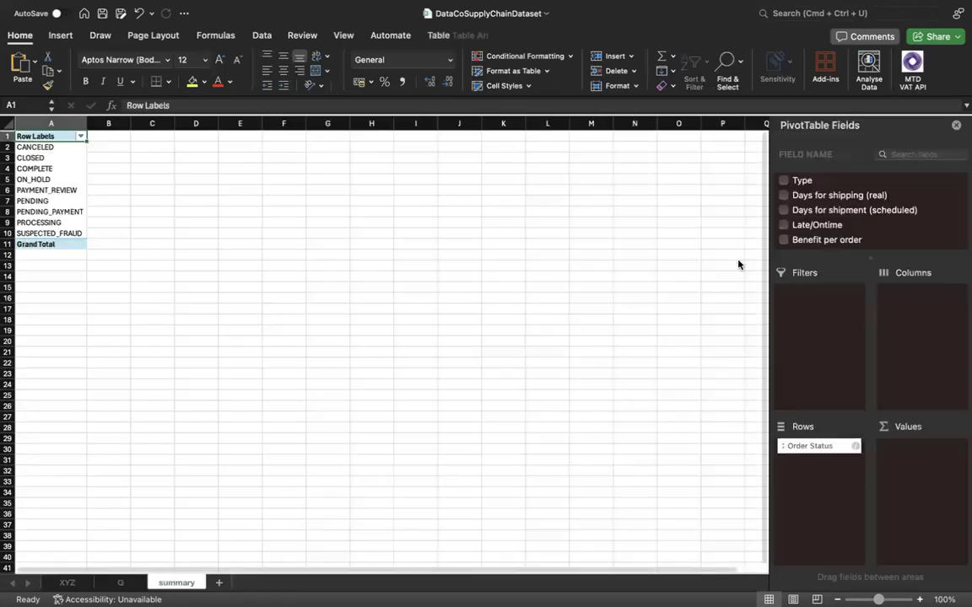
scroll(847, 214, "down", 3)
scroll(844, 230, "down", 5)
scroll(843, 230, "down", 8)
scroll(844, 230, "down", 8)
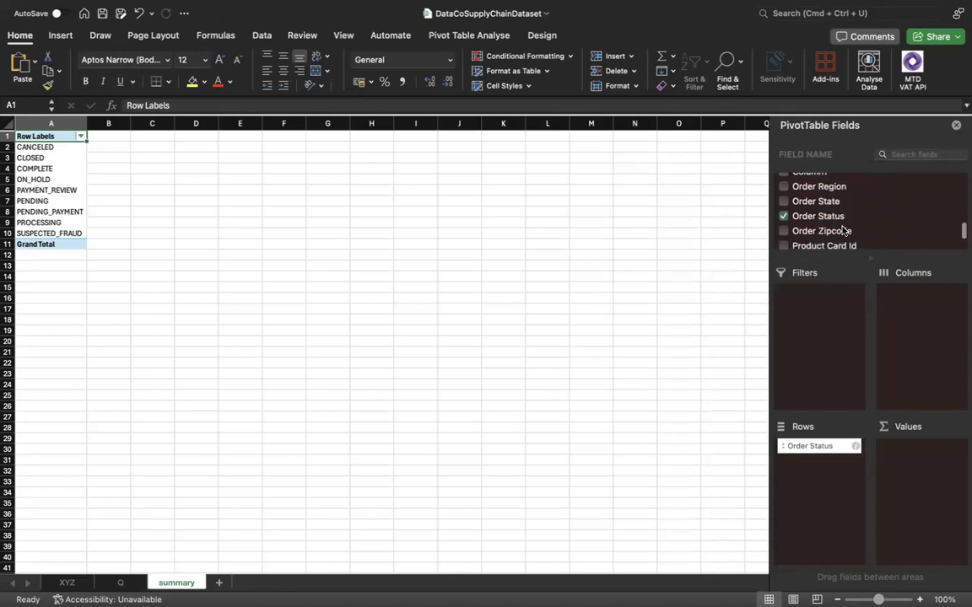
scroll(843, 230, "down", 8)
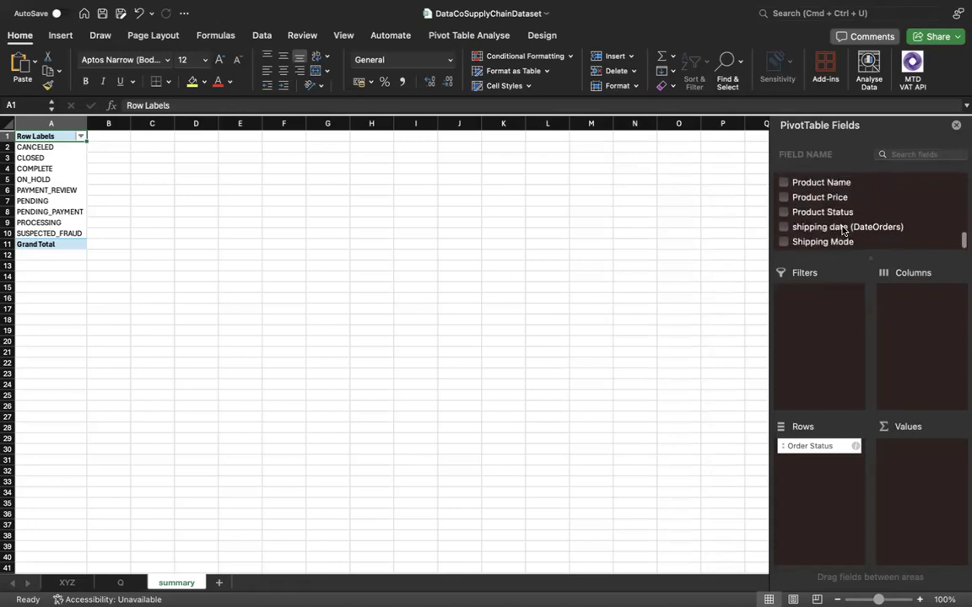
scroll(844, 230, "up", 10)
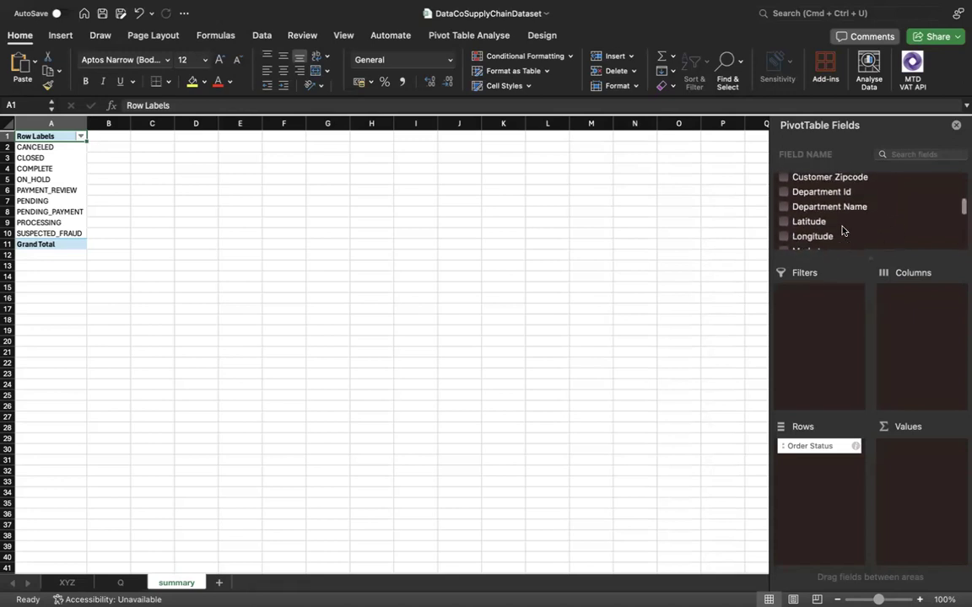
scroll(844, 231, "up", 10)
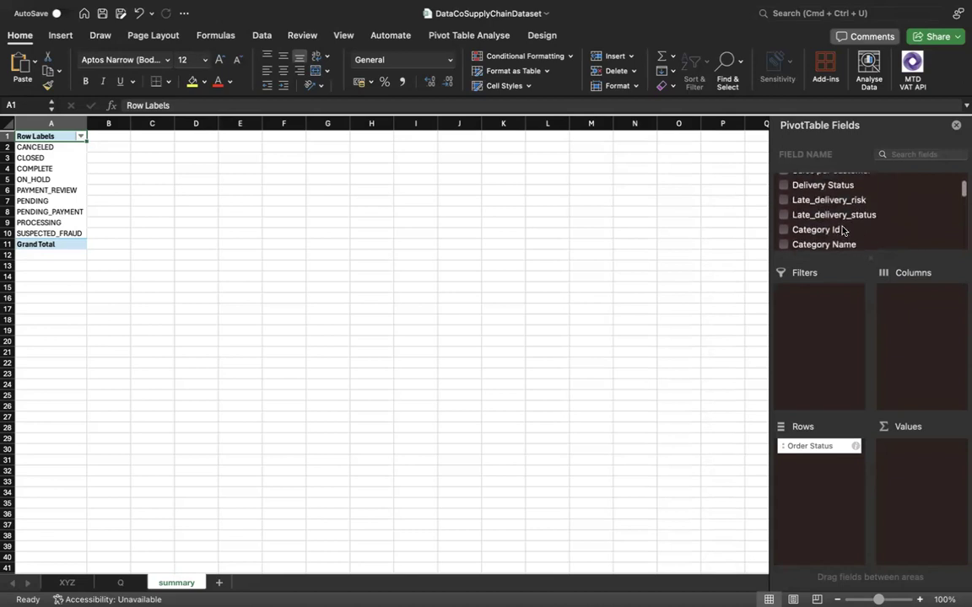
scroll(844, 229, "up", 5)
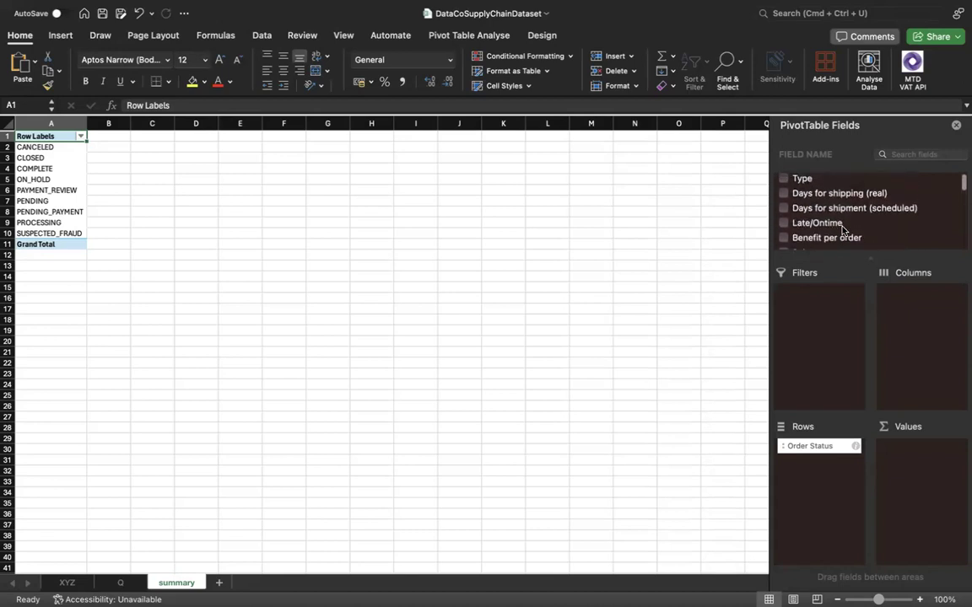
scroll(844, 230, "down", 10)
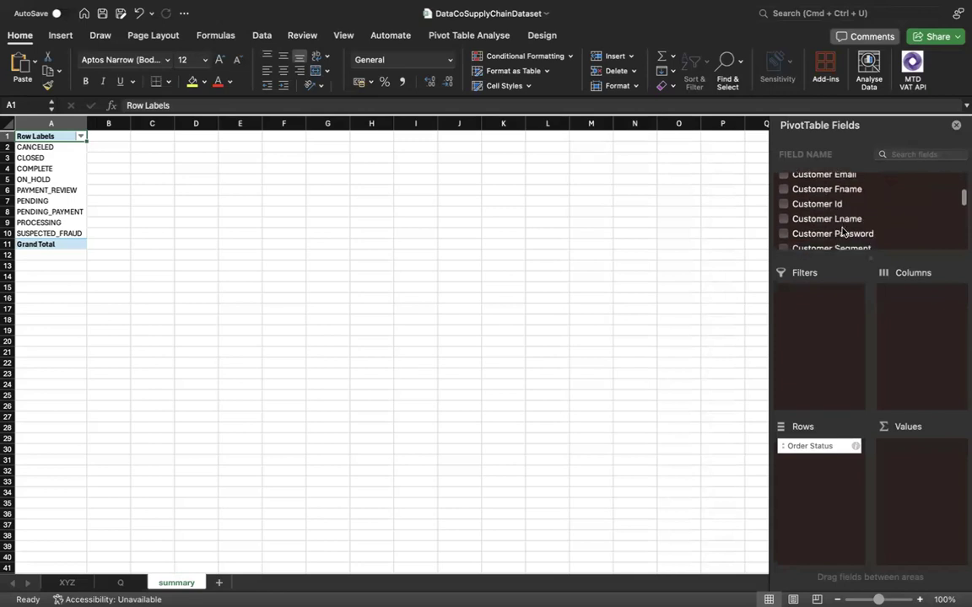
scroll(844, 230, "down", 10)
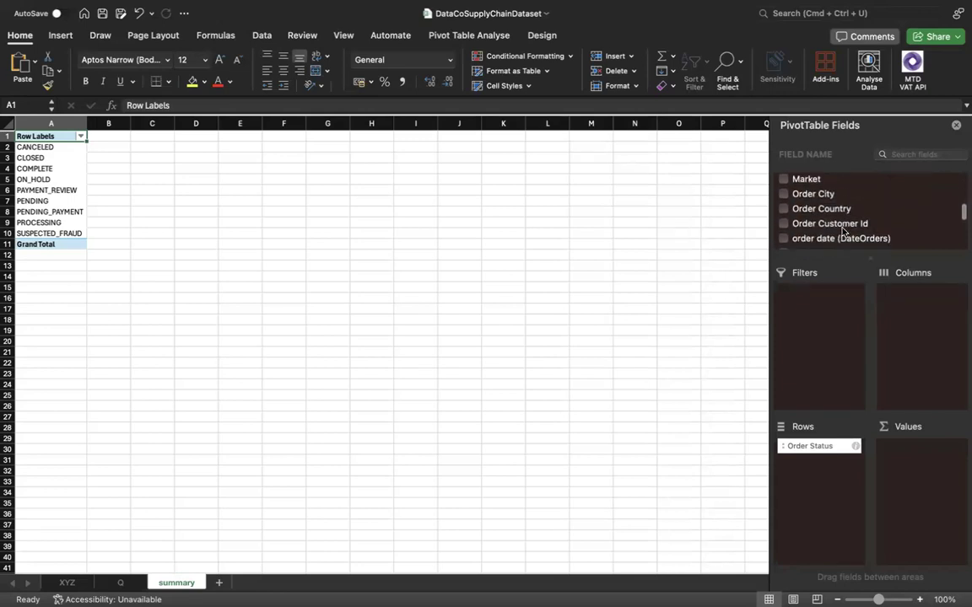
scroll(842, 231, "down", 5)
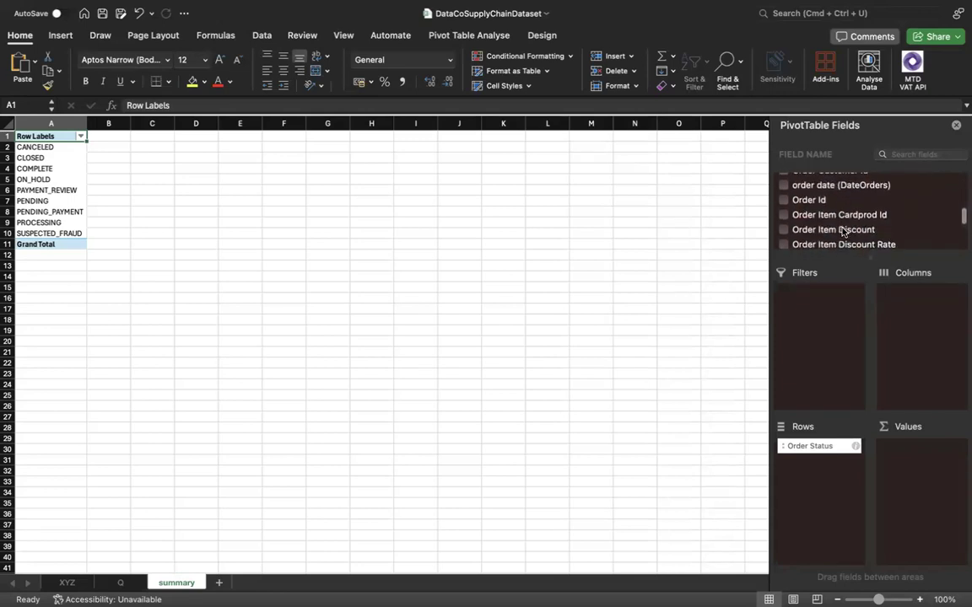
scroll(842, 231, "down", 5)
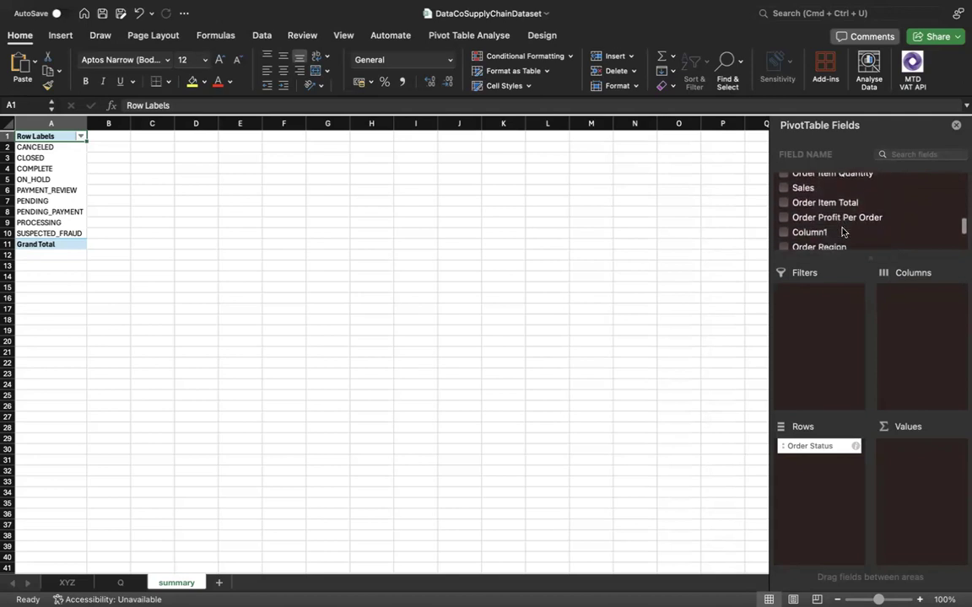
scroll(842, 232, "down", 5)
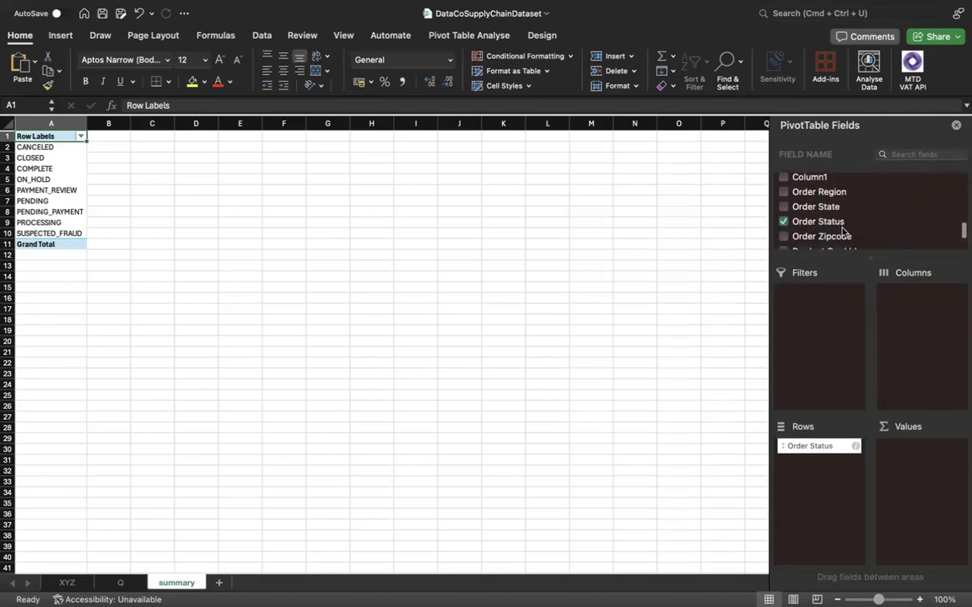
scroll(842, 231, "down", 5)
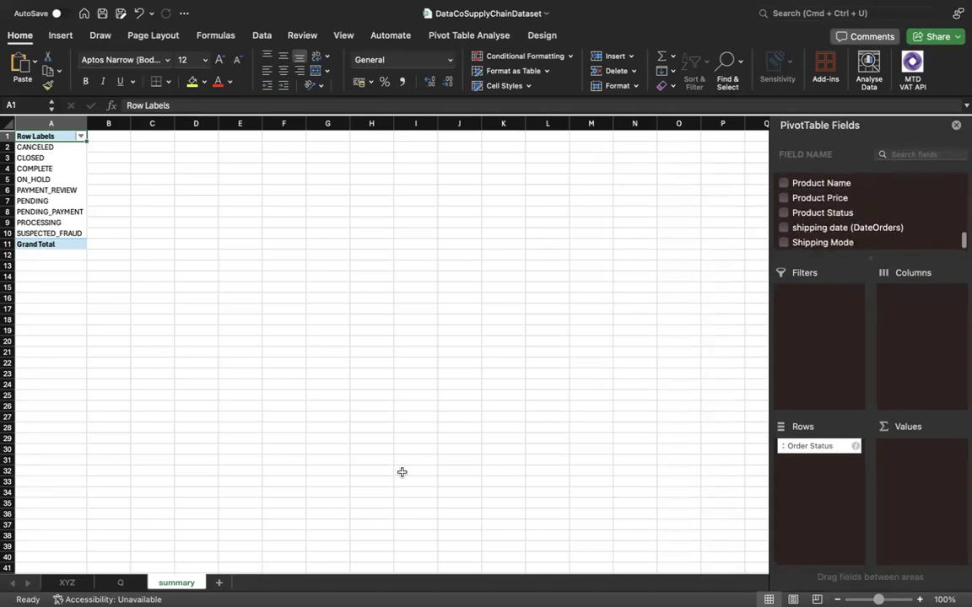
Check the planned analyses on sheet Q and look through the XYZ columns for a measure to pair with Order Status.
left_click(120, 583)
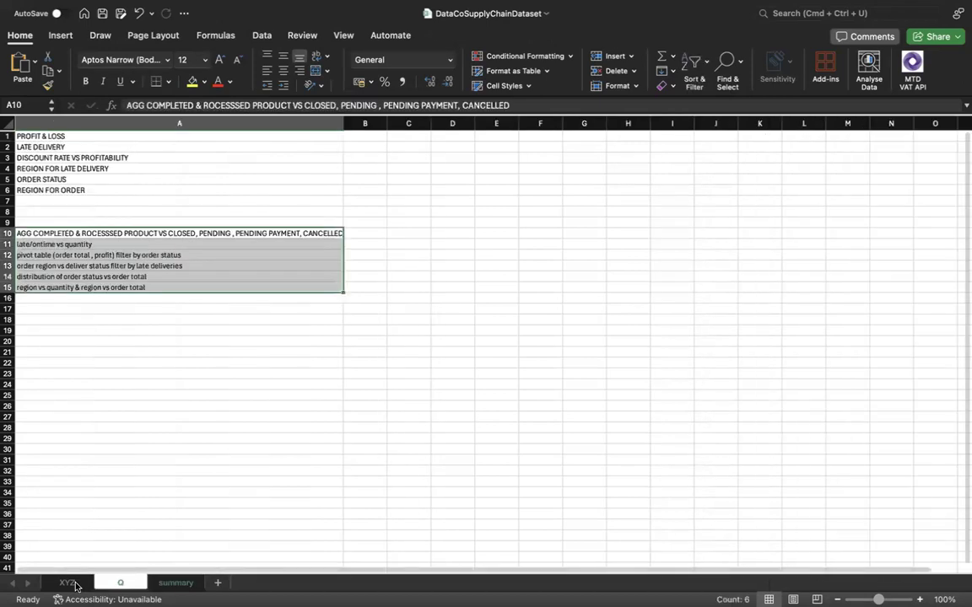
left_click(67, 583)
scroll(327, 333, "right", 6)
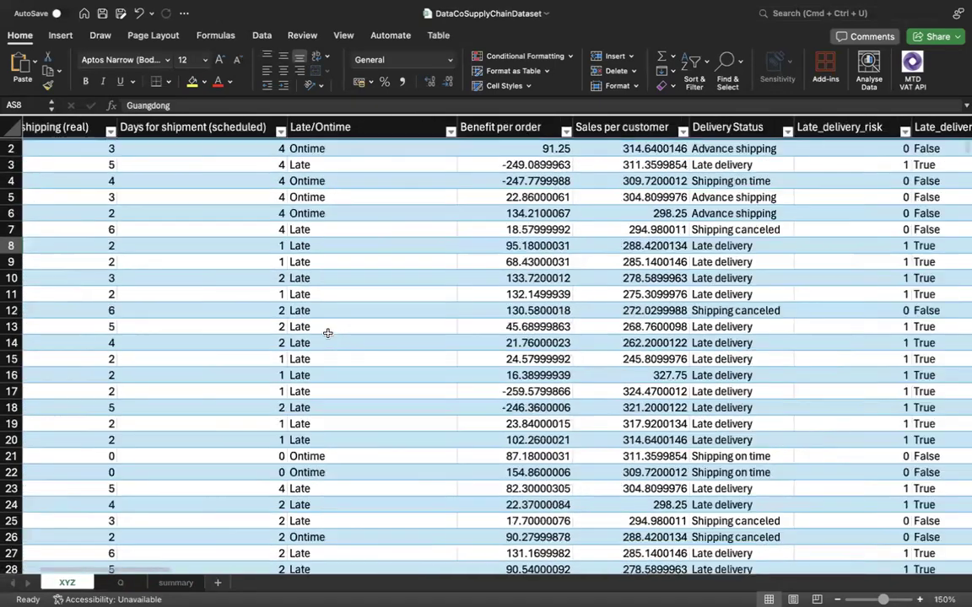
scroll(327, 334, "right", 6)
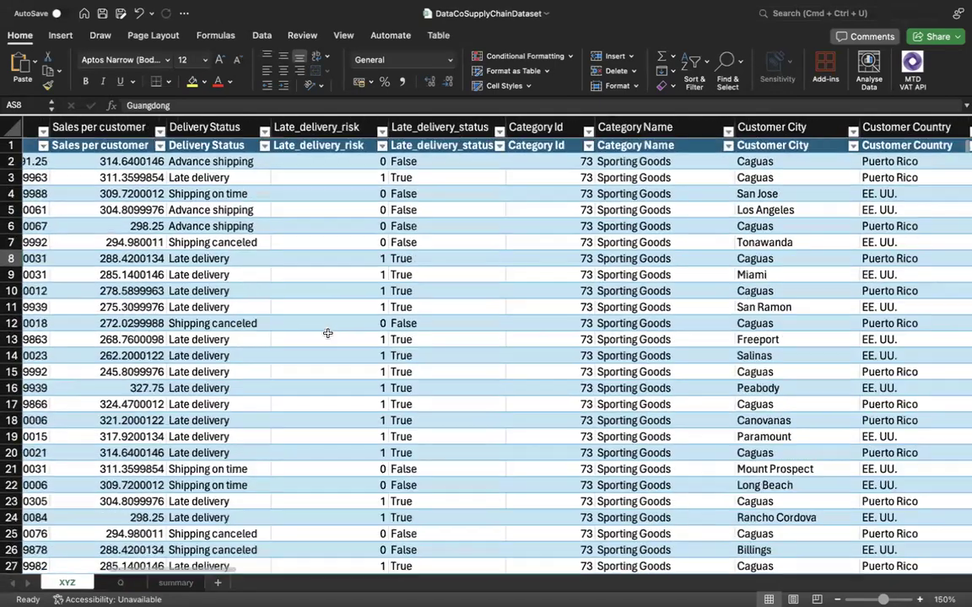
scroll(382, 350, "right", 8)
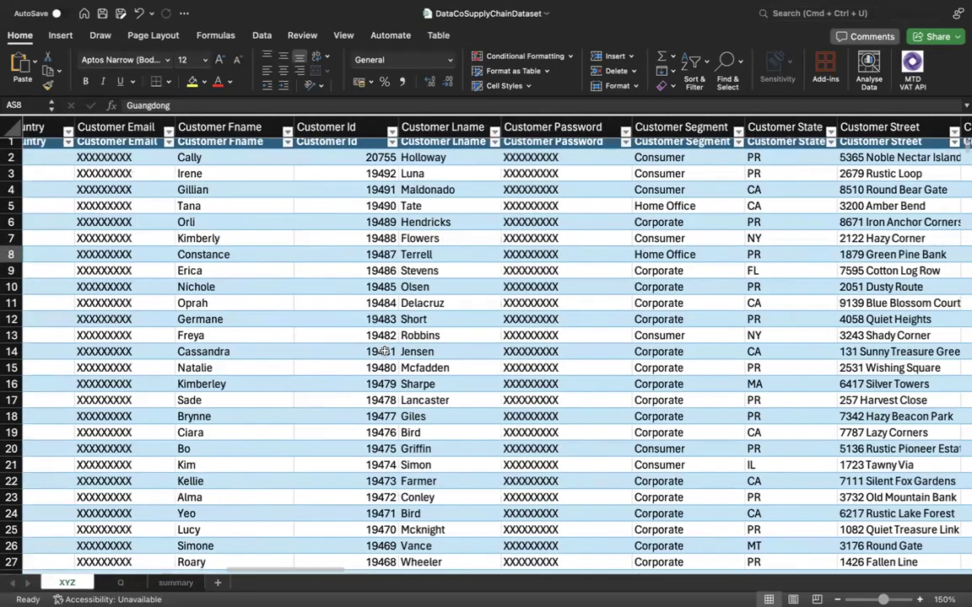
scroll(383, 350, "right", 8)
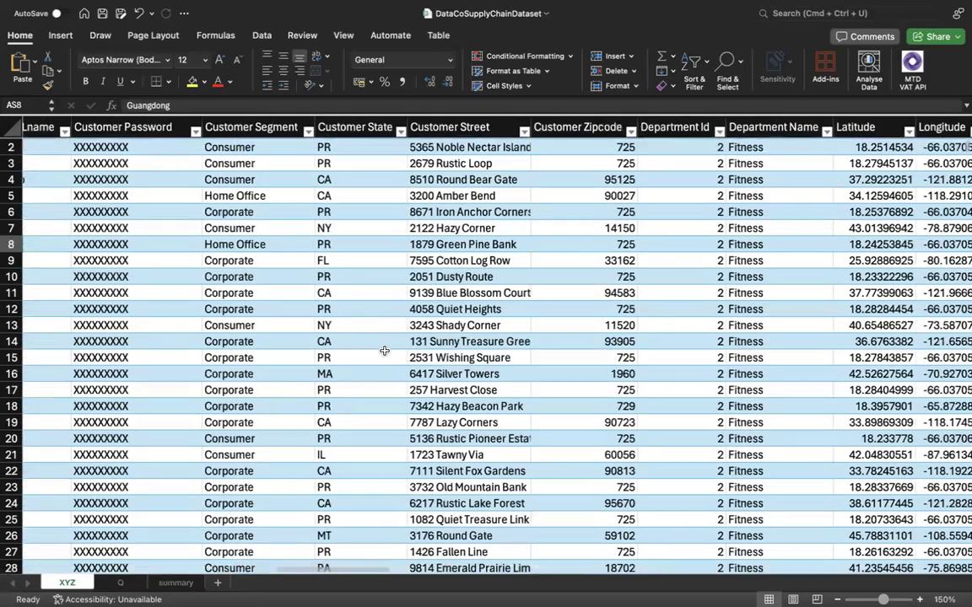
scroll(384, 349, "right", 8)
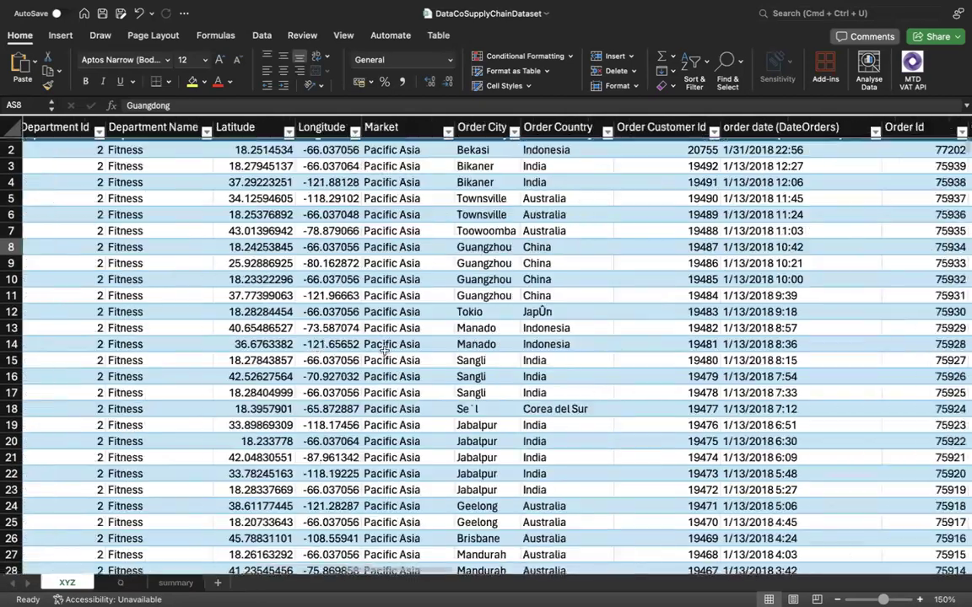
scroll(384, 349, "right", 2)
scroll(439, 254, "up", 1)
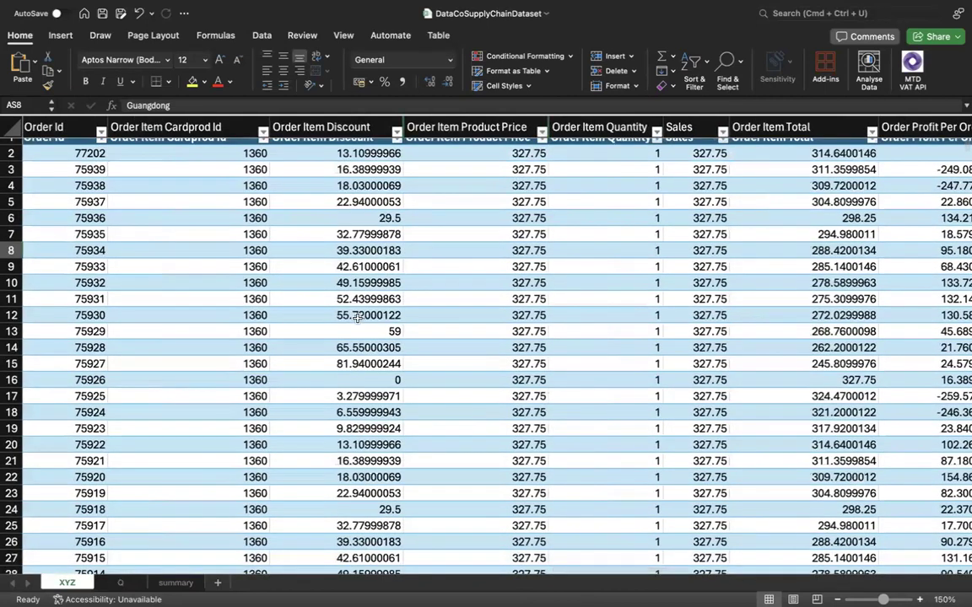
Add Order Item Quantity to the values of the Order Status pivot table on the summary sheet.
left_click(176, 583)
scroll(843, 227, "down", 5)
scroll(846, 234, "down", 10)
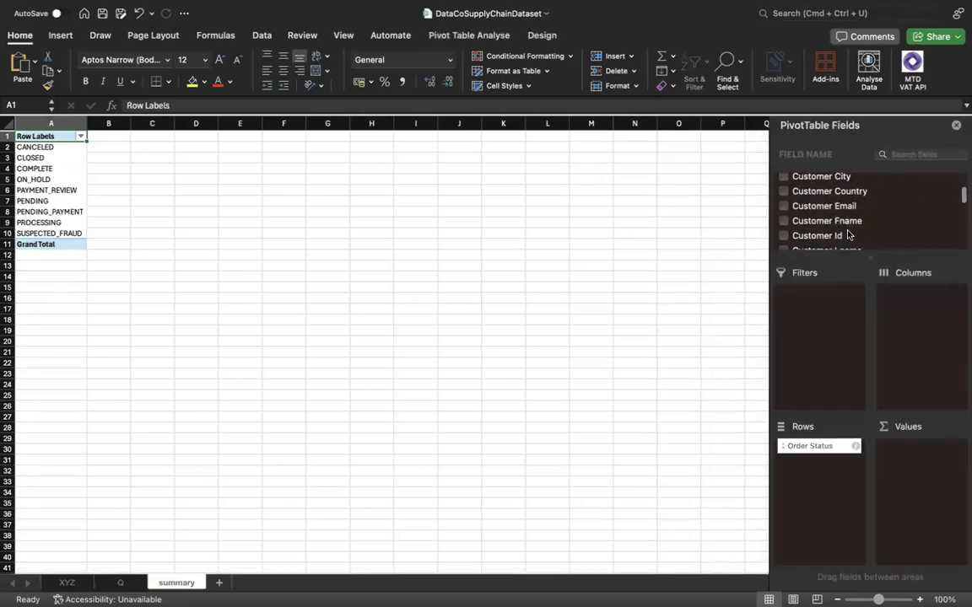
scroll(847, 235, "down", 8)
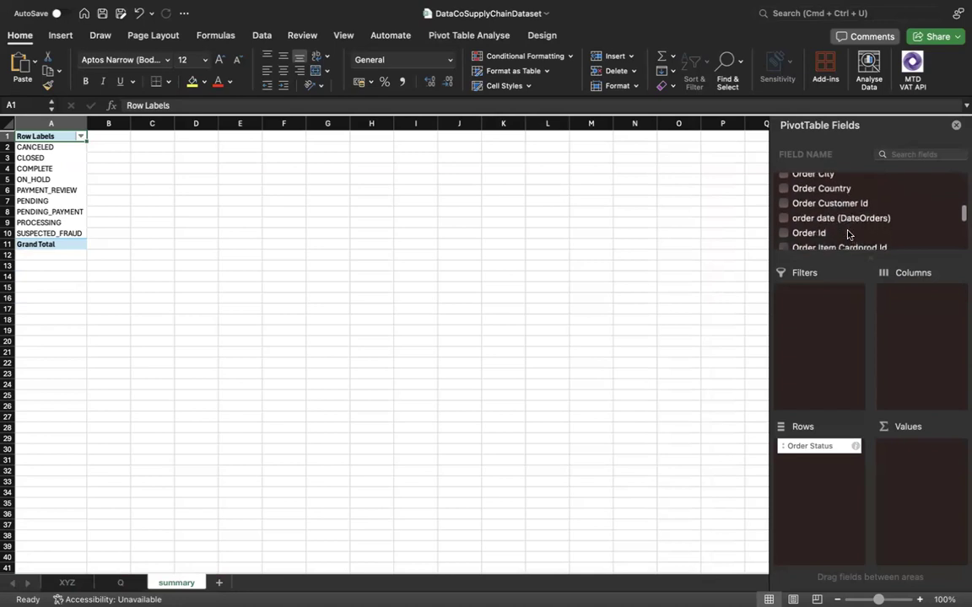
scroll(844, 235, "down", 4)
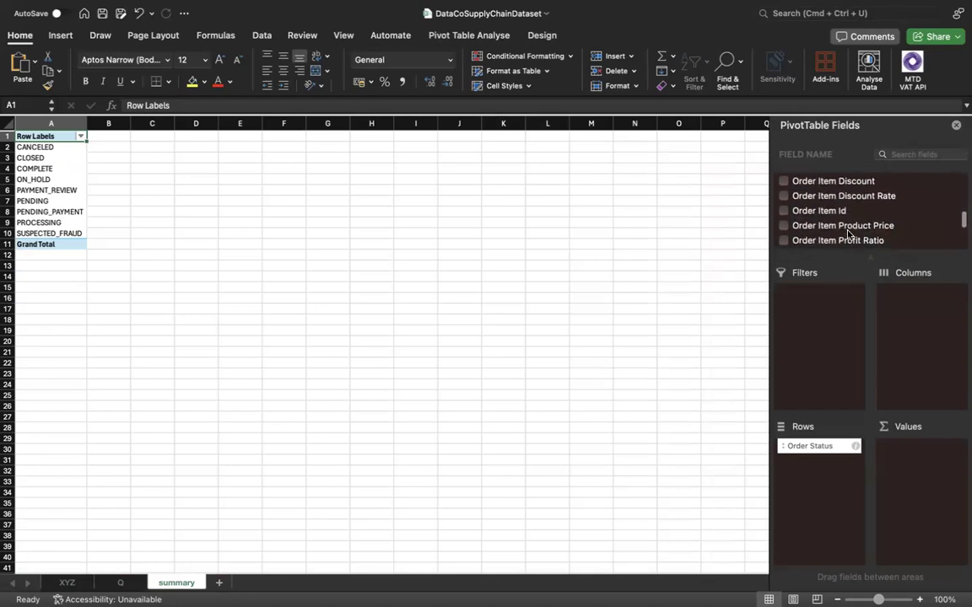
left_click(784, 213)
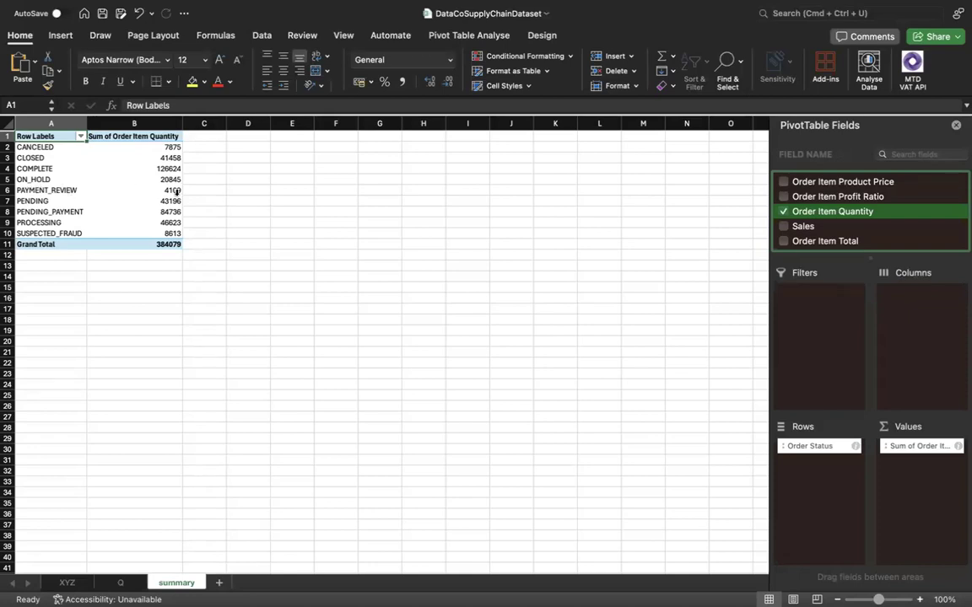
Review the quantities for the payment review, pending and suspected fraud statuses, and widen column B.
left_click(48, 190)
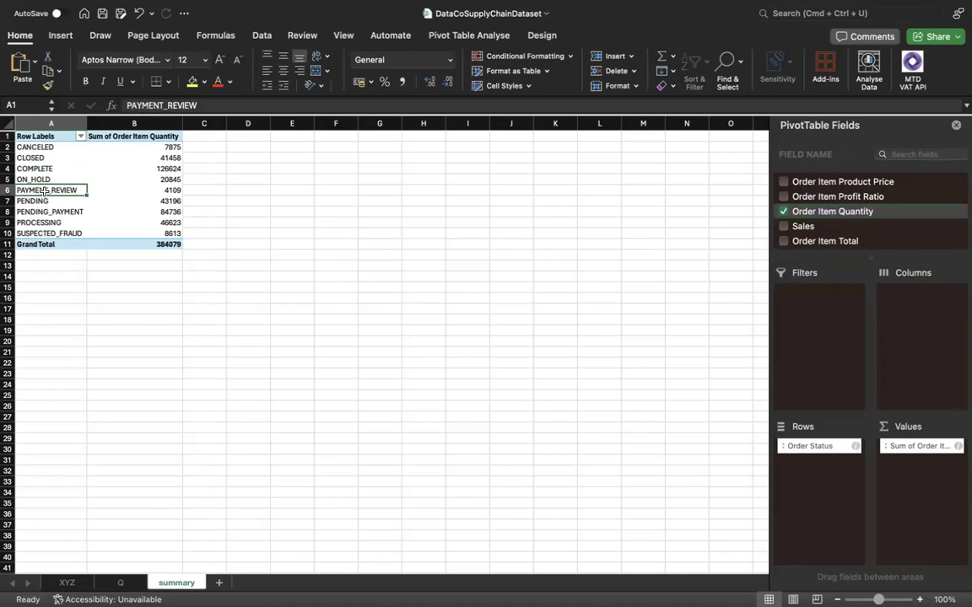
left_click(134, 189, "shift")
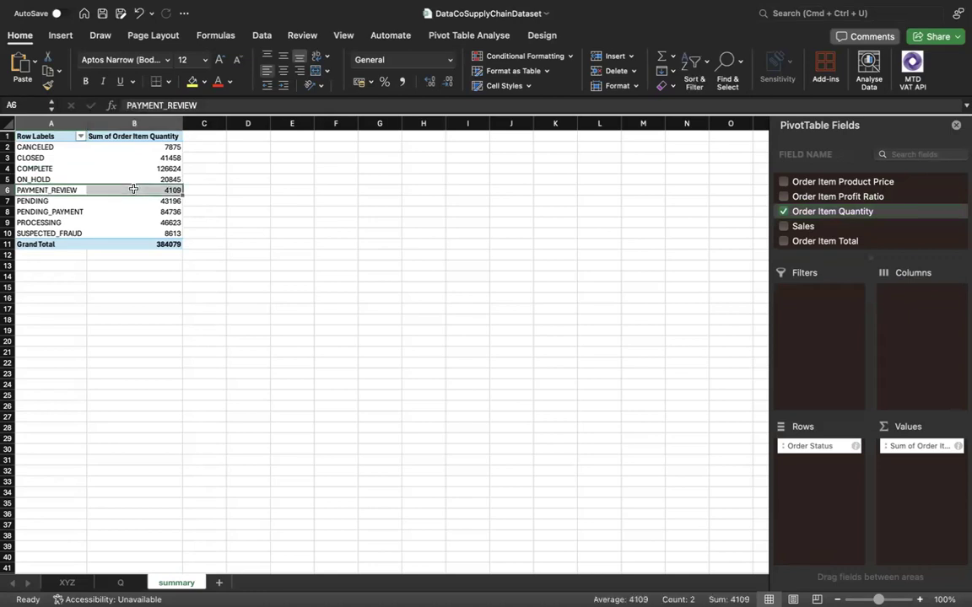
left_click(61, 203)
left_click(82, 210)
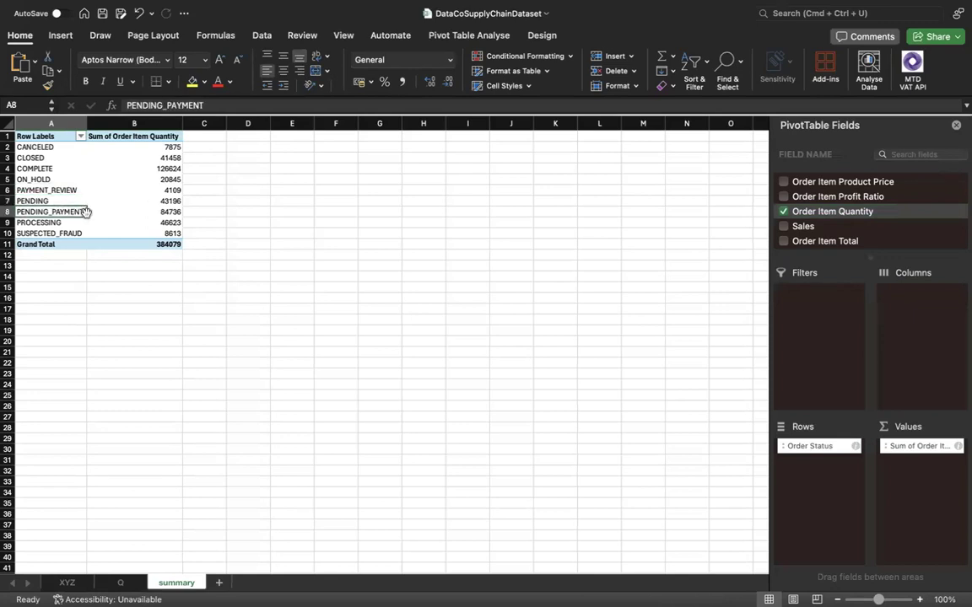
left_click_drag(49, 233, 127, 218)
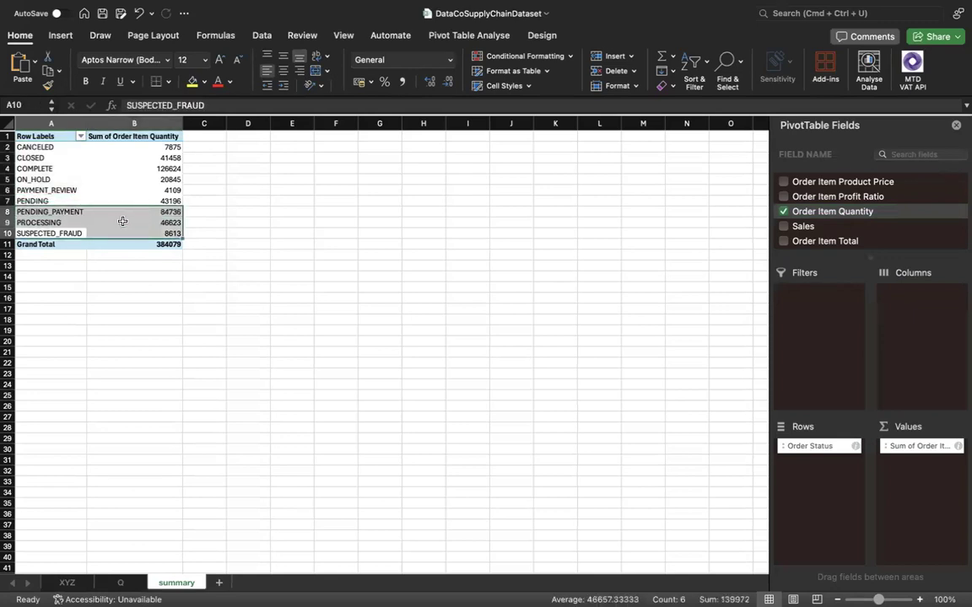
left_click(51, 234)
left_click_drag(51, 236, 137, 234)
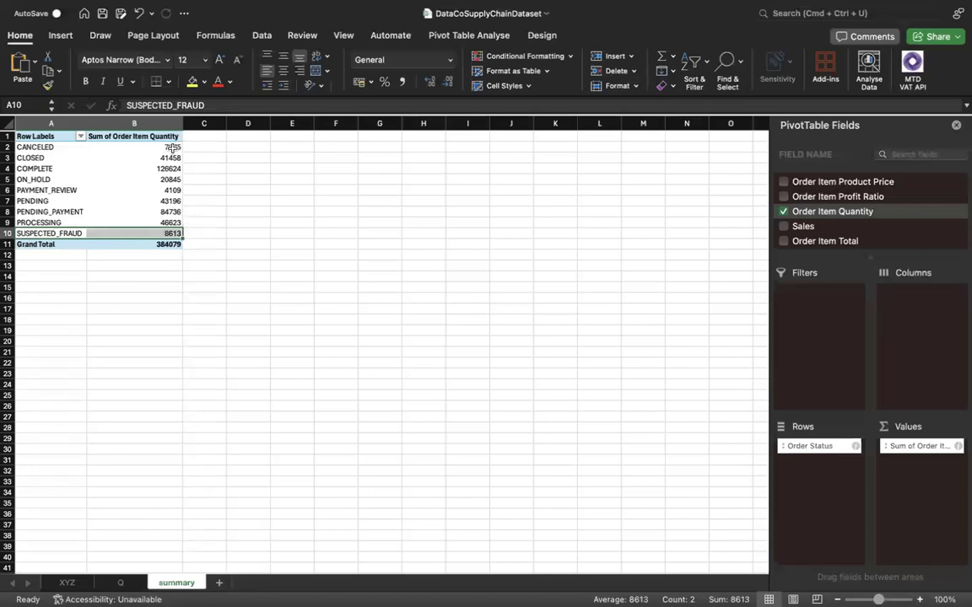
left_click_drag(181, 125, 206, 125)
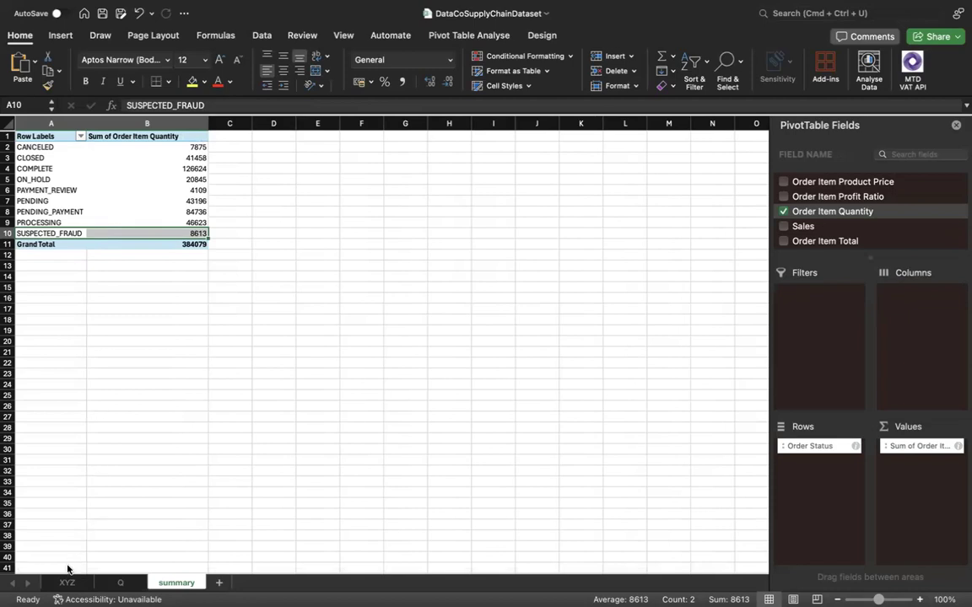
Check sheet Q for the next planned analysis, late/ontime vs quantity, and compare it with the summary pivot table.
left_click(118, 583)
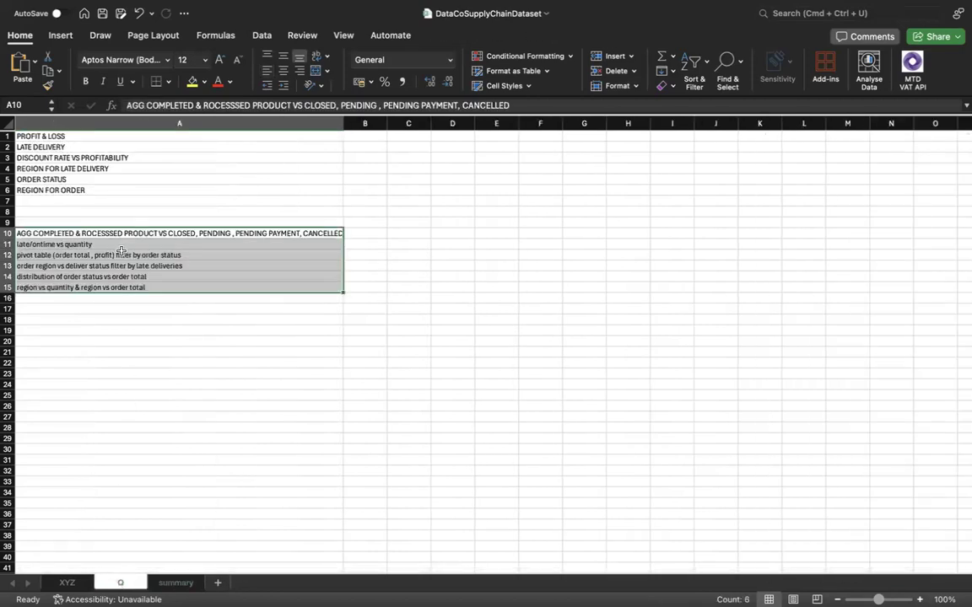
left_click(122, 252)
left_click(111, 244)
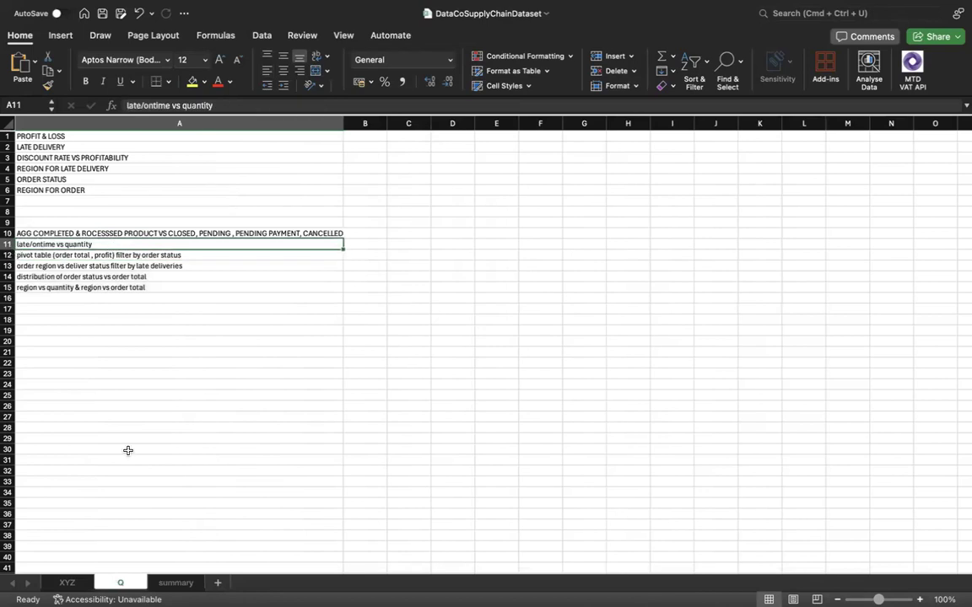
left_click(187, 583)
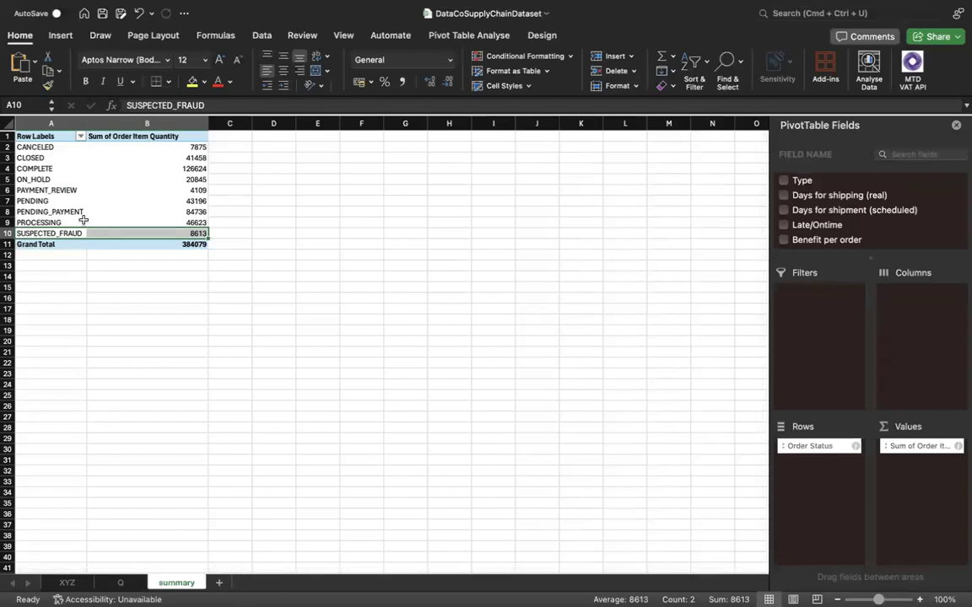
left_click(108, 582)
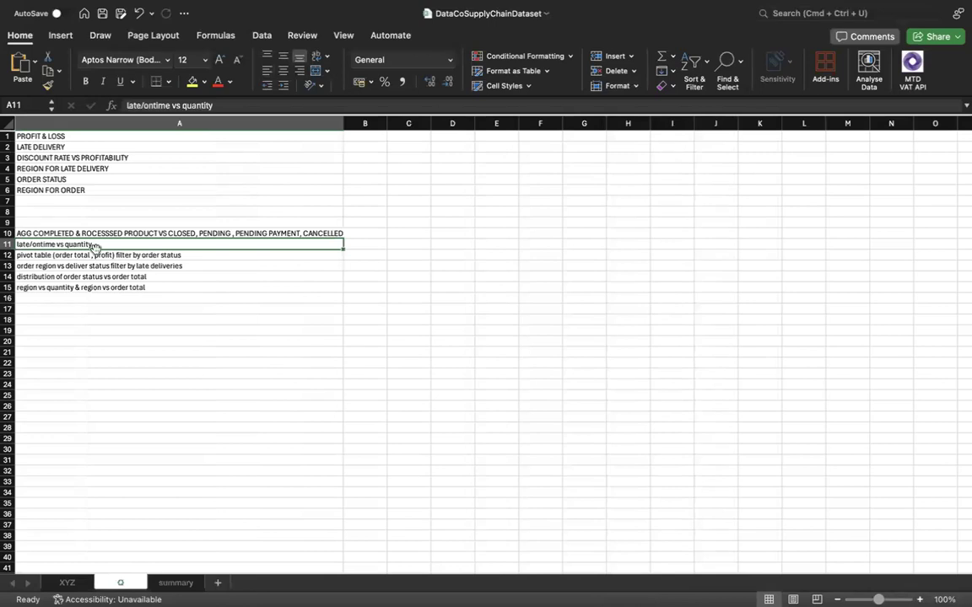
Copy the Order Status pivot table in A1:B11 and paste the copy at cell A15 of the summary sheet.
left_click(175, 582)
left_click_drag(50, 135, 165, 243)
key("super+c")
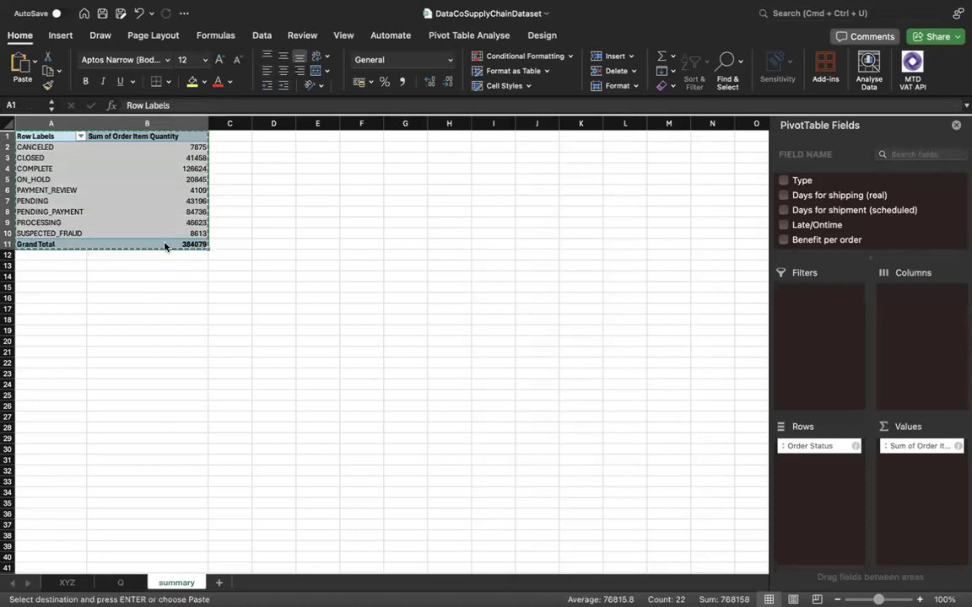
left_click(64, 293)
key("super+v")
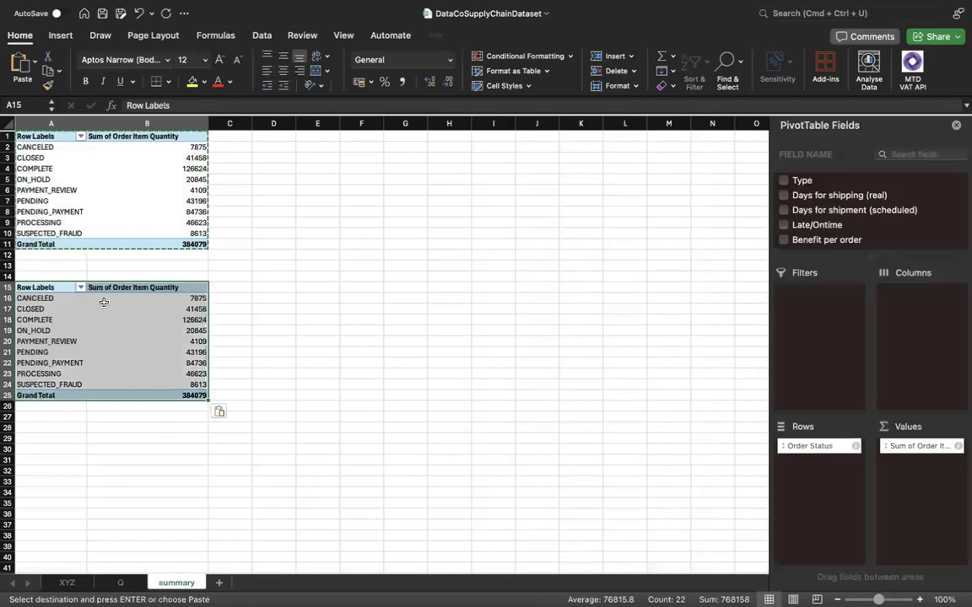
Remove Order Status from the rows of the copied pivot table at A15.
left_click(154, 320)
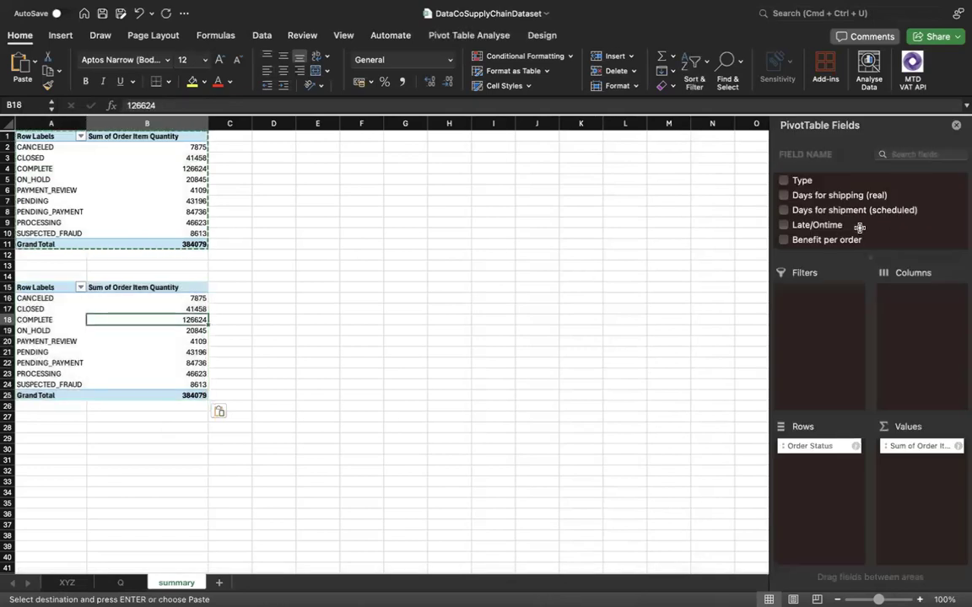
scroll(847, 228, "down", 3)
scroll(859, 226, "up", 2)
scroll(859, 226, "up", 2)
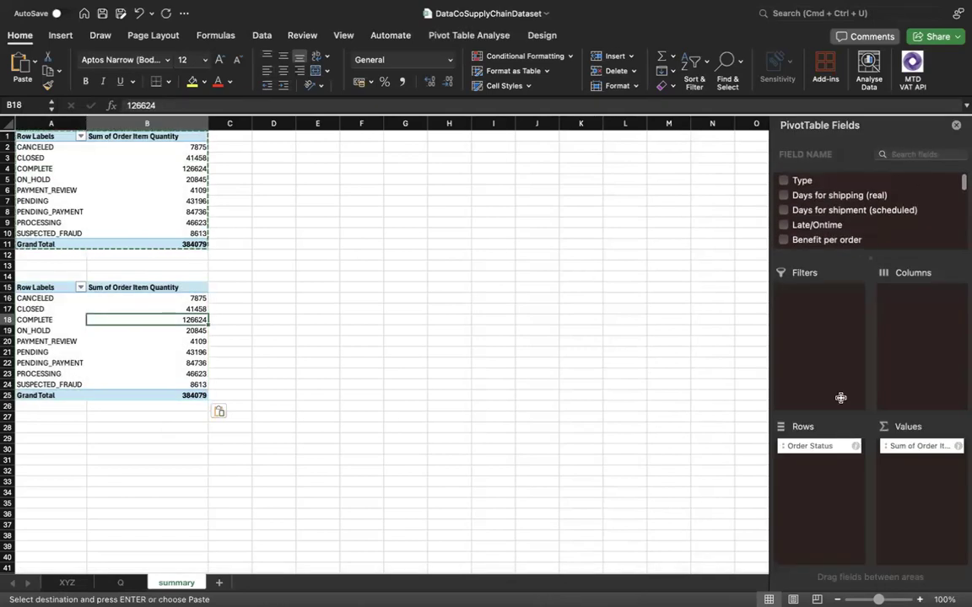
left_click_drag(847, 449, 690, 434)
Try Late_delivery_status and Delivery Status as row fields in the copied pivot table, and remove both.
scroll(817, 228, "down", 3)
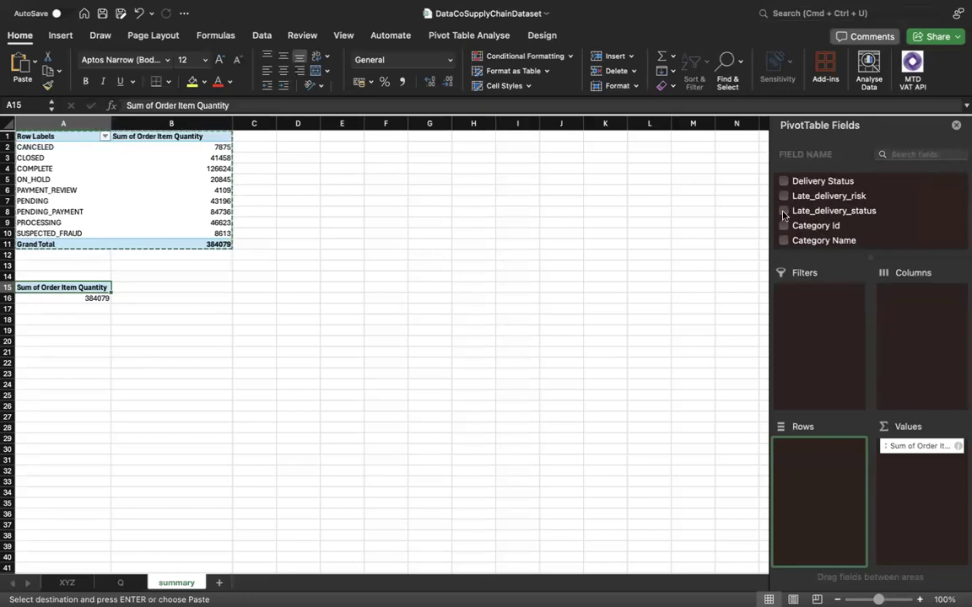
left_click(784, 210)
left_click_drag(922, 460, 842, 460)
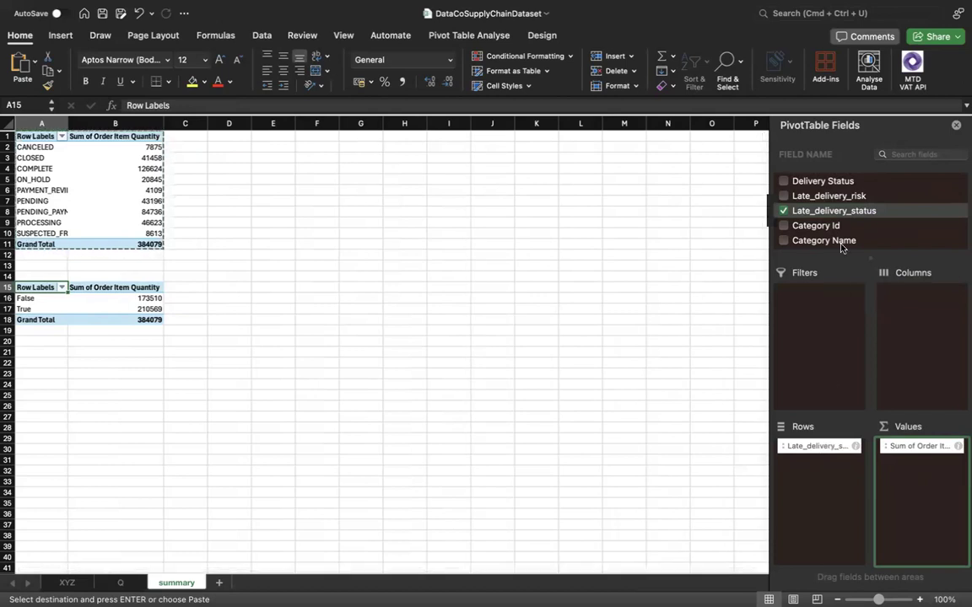
scroll(810, 238, "up", 1)
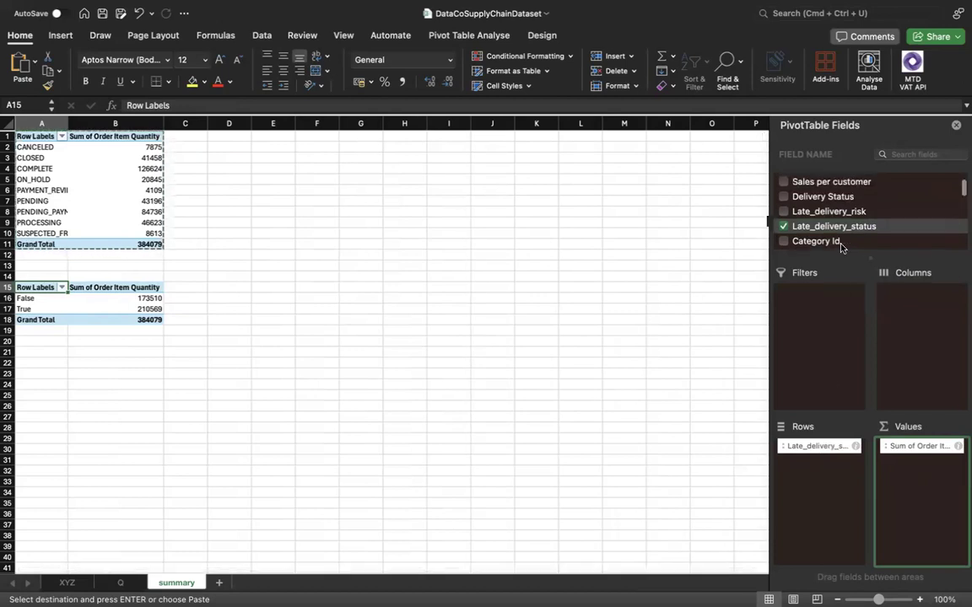
left_click(783, 197)
left_click_drag(920, 461, 820, 469)
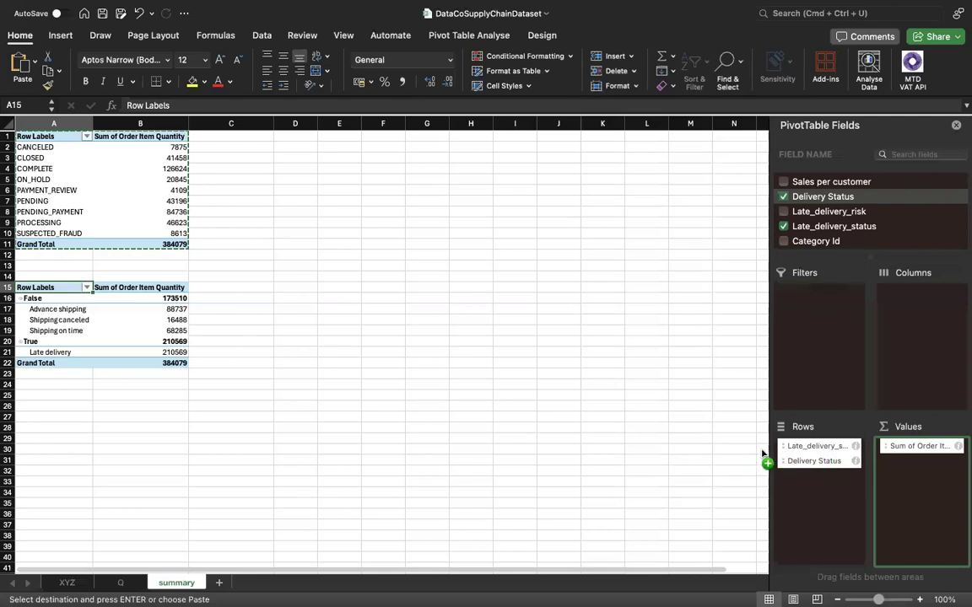
left_click_drag(804, 454, 625, 437)
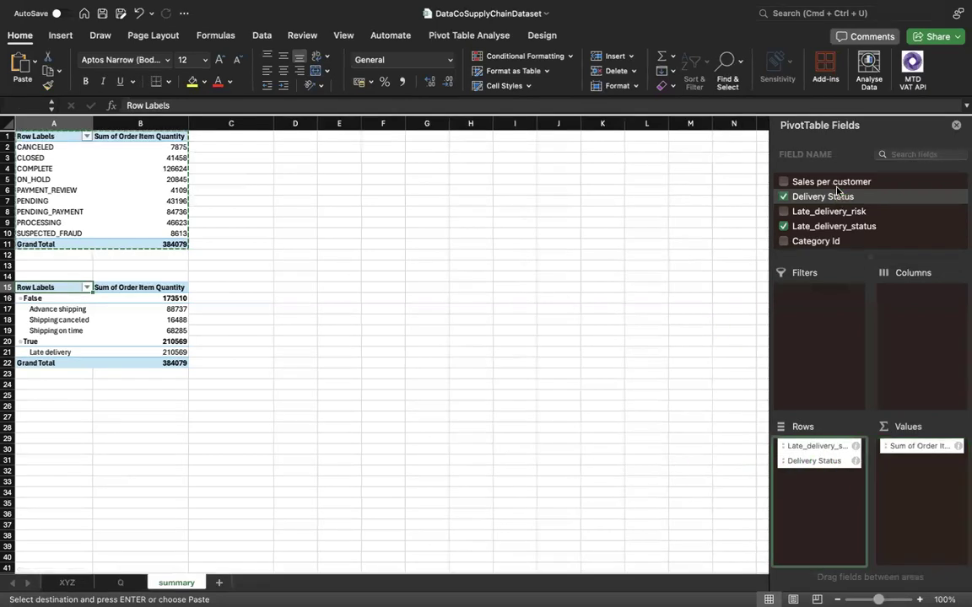
Add the Late/Ontime field to the second pivot table and place it in the rows against the quantity sum.
scroll(862, 234, "up", 3)
scroll(863, 237, "down", 3)
scroll(862, 238, "down", 3)
scroll(862, 238, "up", 5)
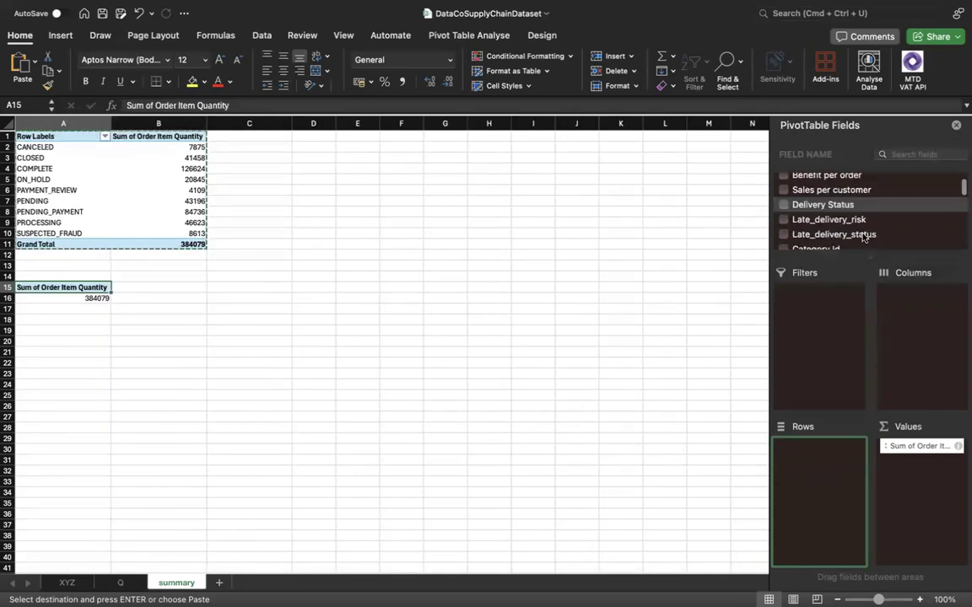
scroll(854, 228, "down", 1)
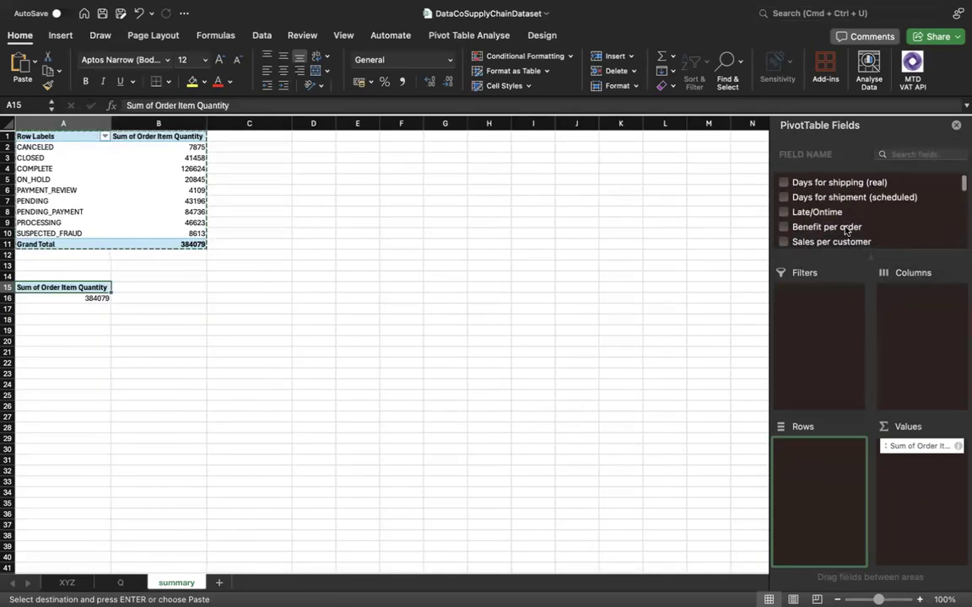
left_click(784, 211)
left_click_drag(920, 461, 822, 462)
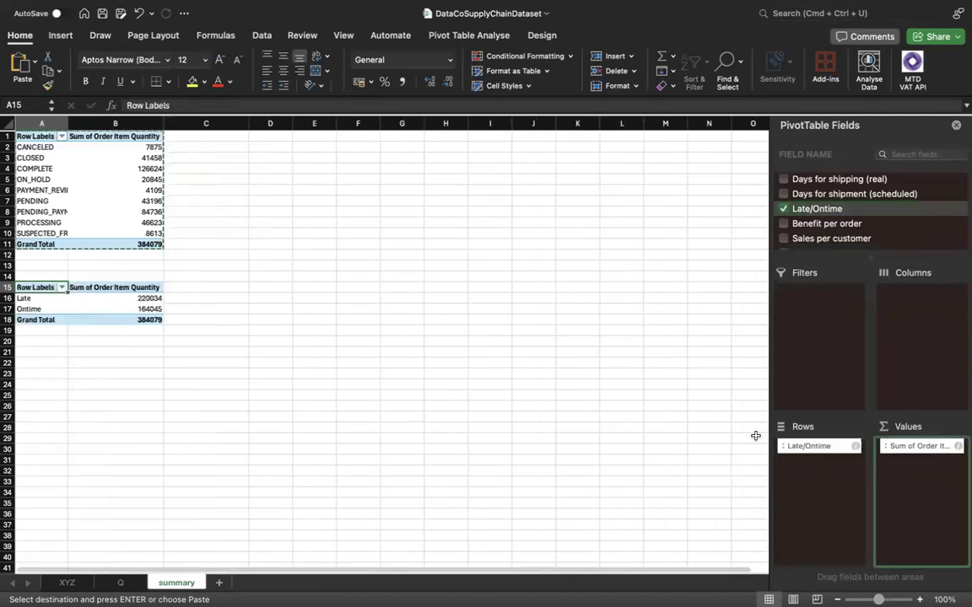
left_click(111, 316)
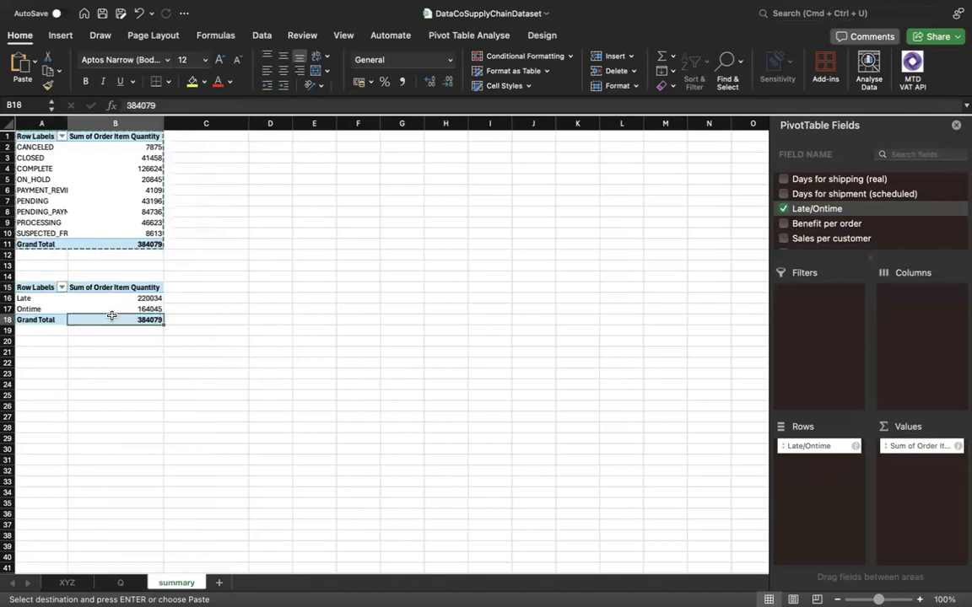
left_click(127, 311)
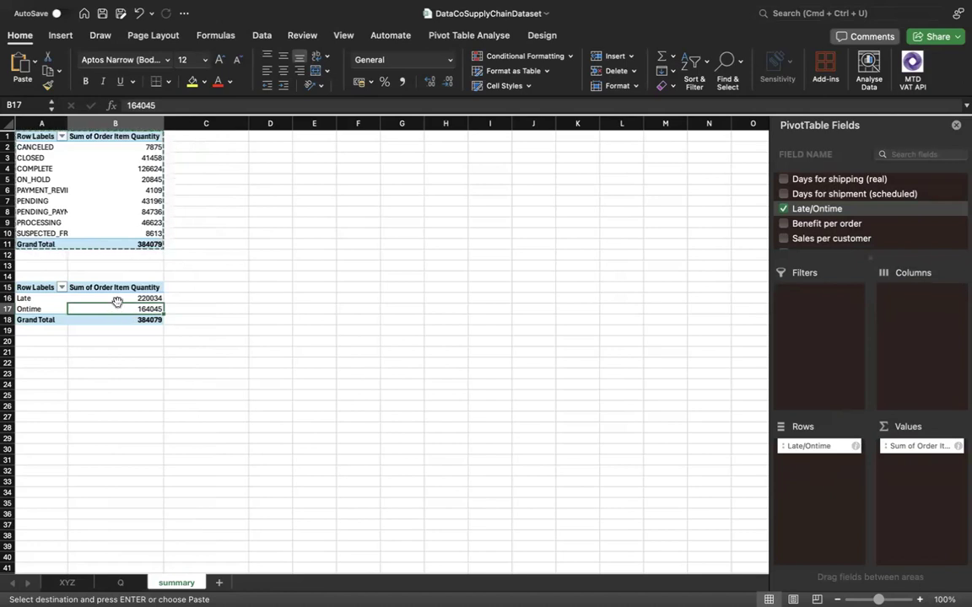
Locate the Order Status field in the field list of the first pivot table.
left_click(125, 298)
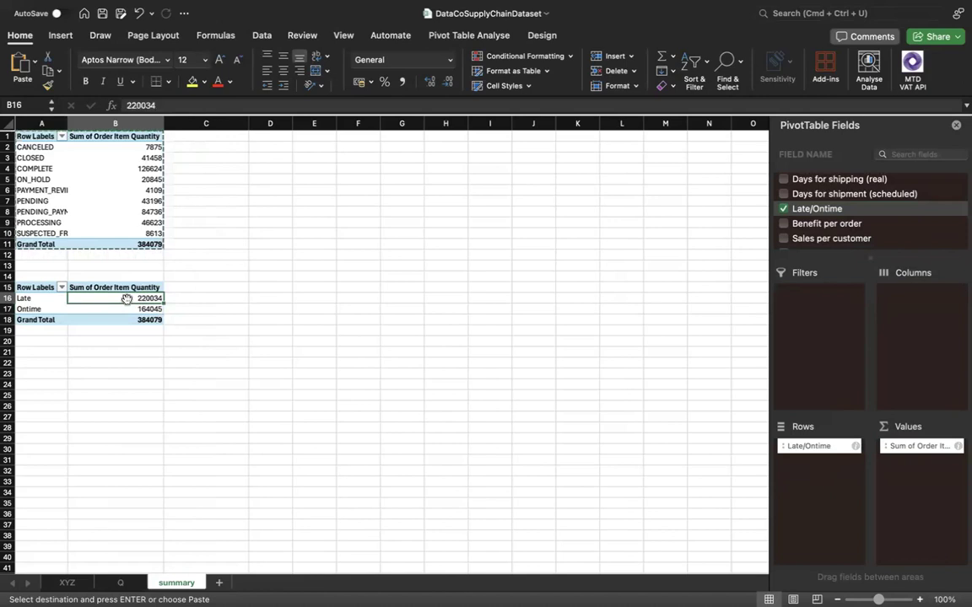
left_click(49, 169)
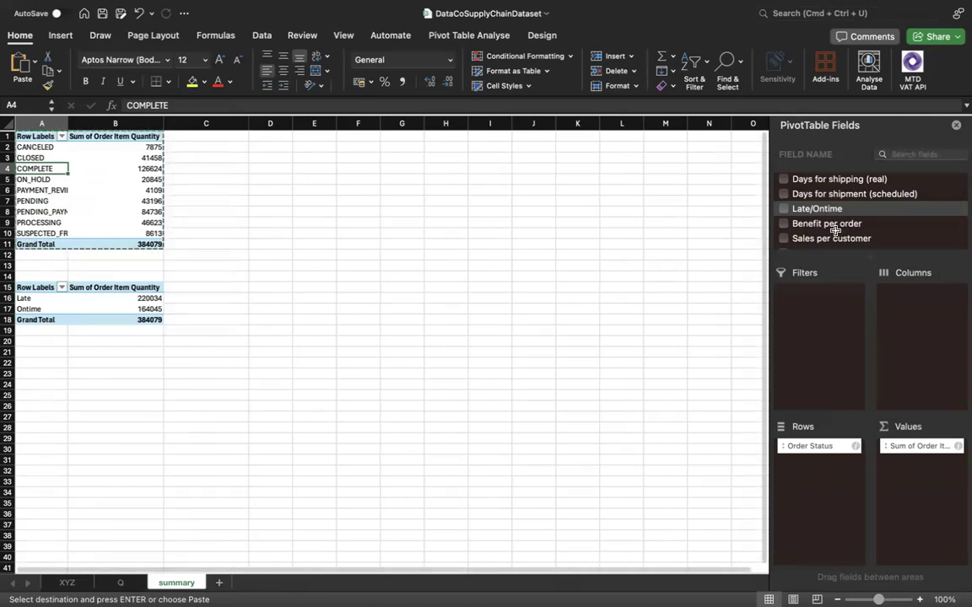
scroll(835, 230, "down", 5)
scroll(841, 243, "down", 10)
scroll(841, 243, "down", 4)
scroll(841, 242, "up", 4)
scroll(841, 243, "down", 4)
scroll(841, 243, "down", 10)
scroll(841, 243, "down", 5)
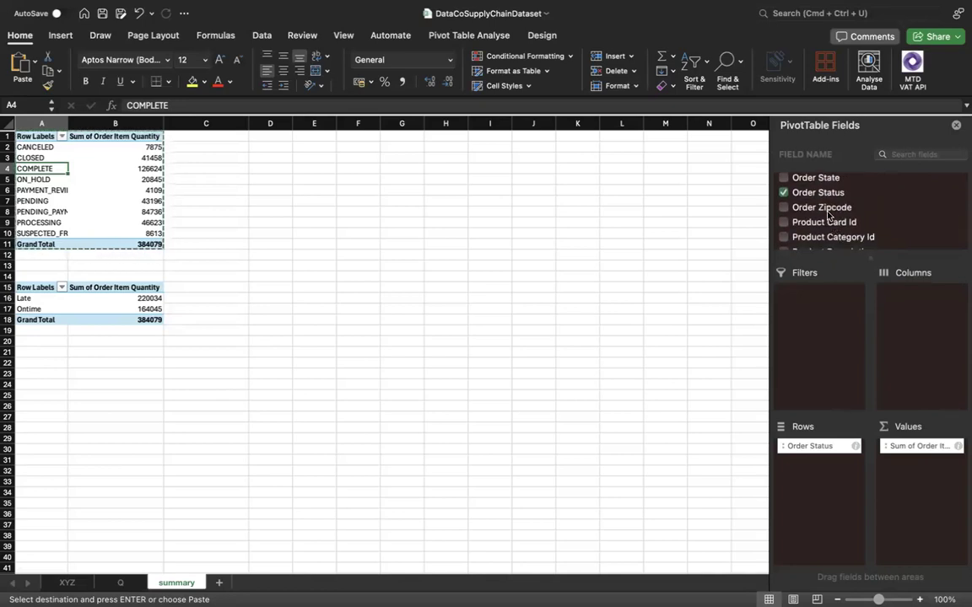
Try adding Order Status to the values of the Late/Ontime pivot table, and remove it.
left_click(122, 319)
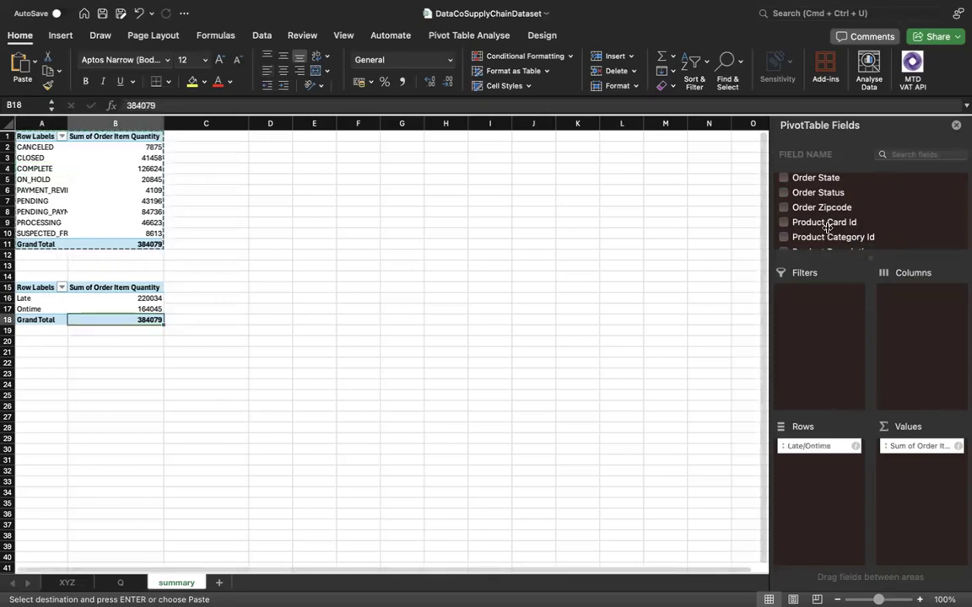
left_click_drag(805, 194, 937, 316)
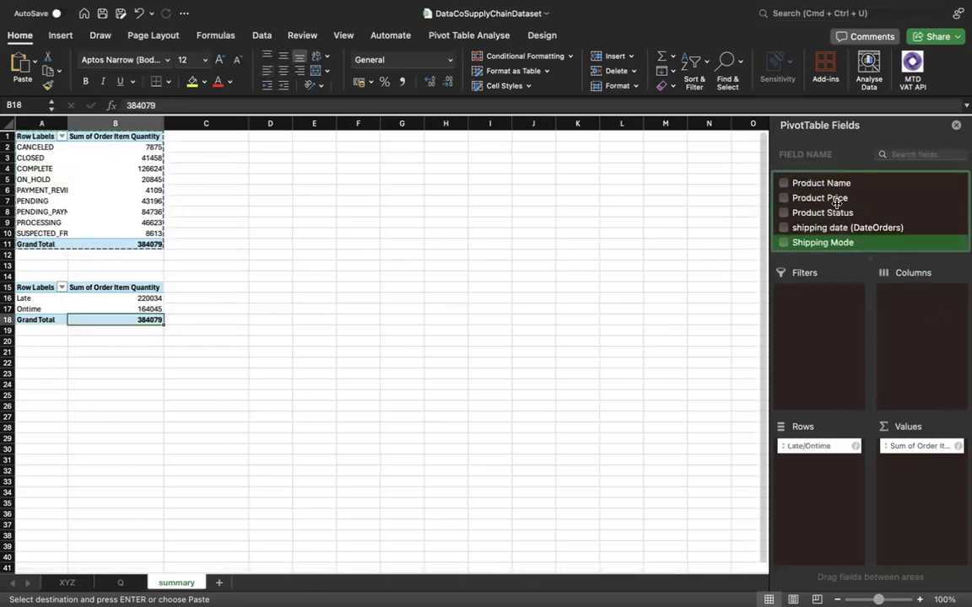
scroll(835, 204, "up", 1)
scroll(836, 203, "up", 5)
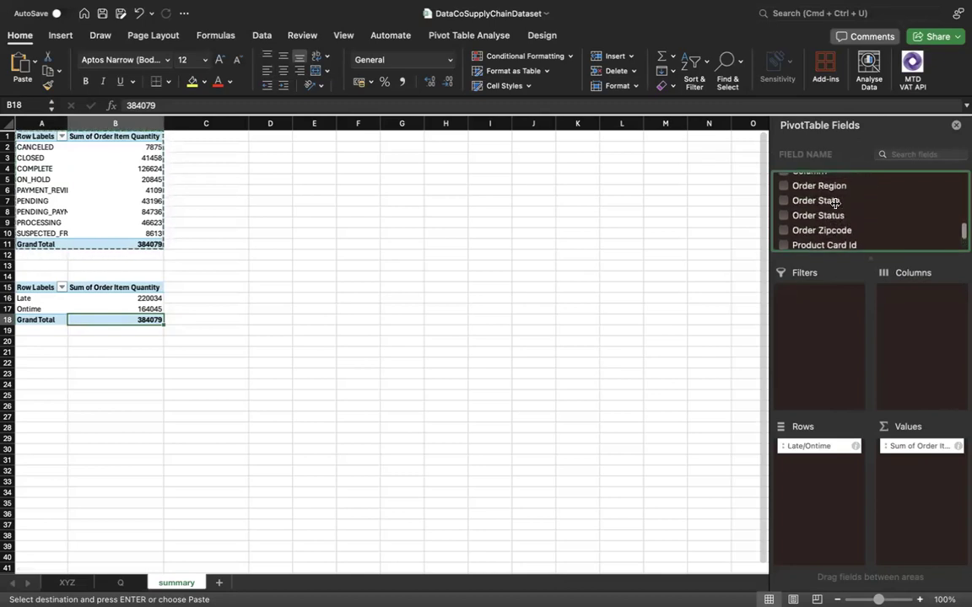
left_click(783, 217)
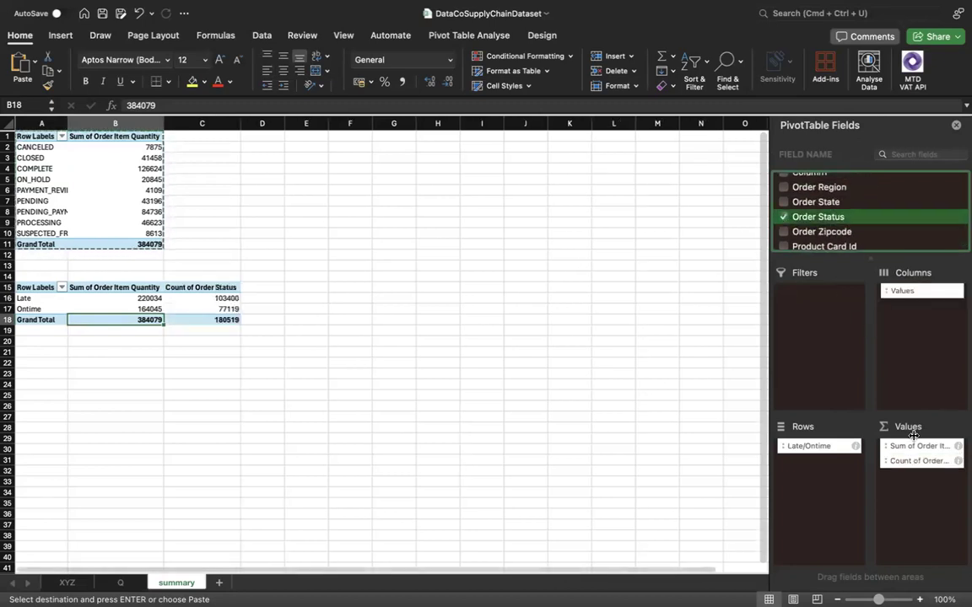
left_click_drag(927, 466, 658, 457)
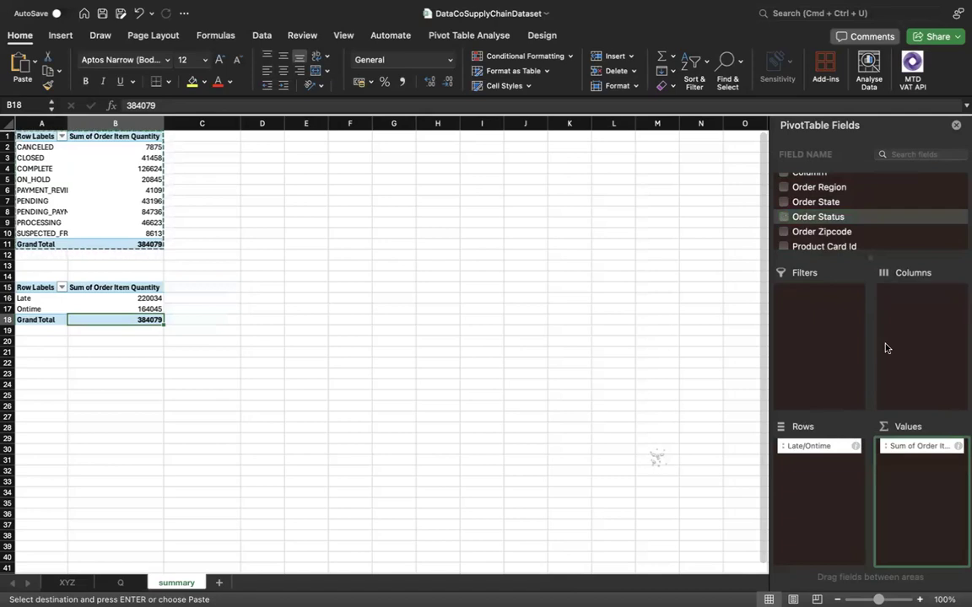
Try Order Status as the column field of the Late/Ontime pivot table, and remove it from the columns.
left_click(784, 216)
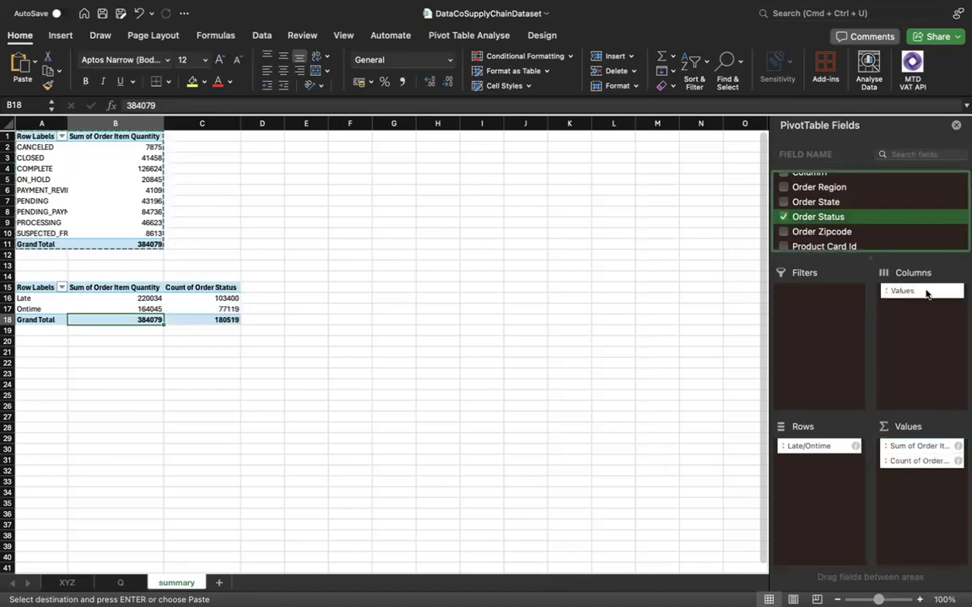
left_click(926, 293)
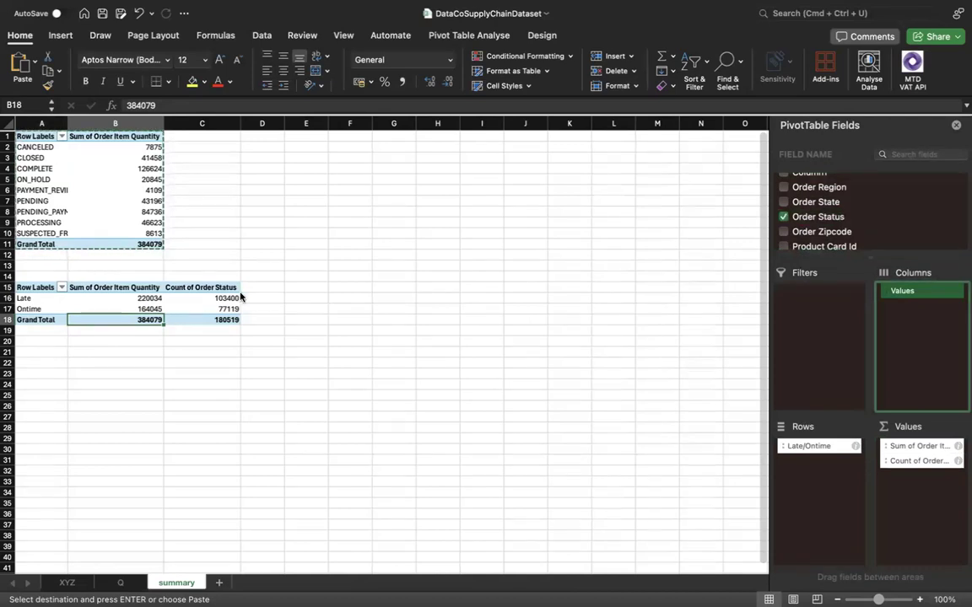
left_click_drag(914, 462, 917, 339)
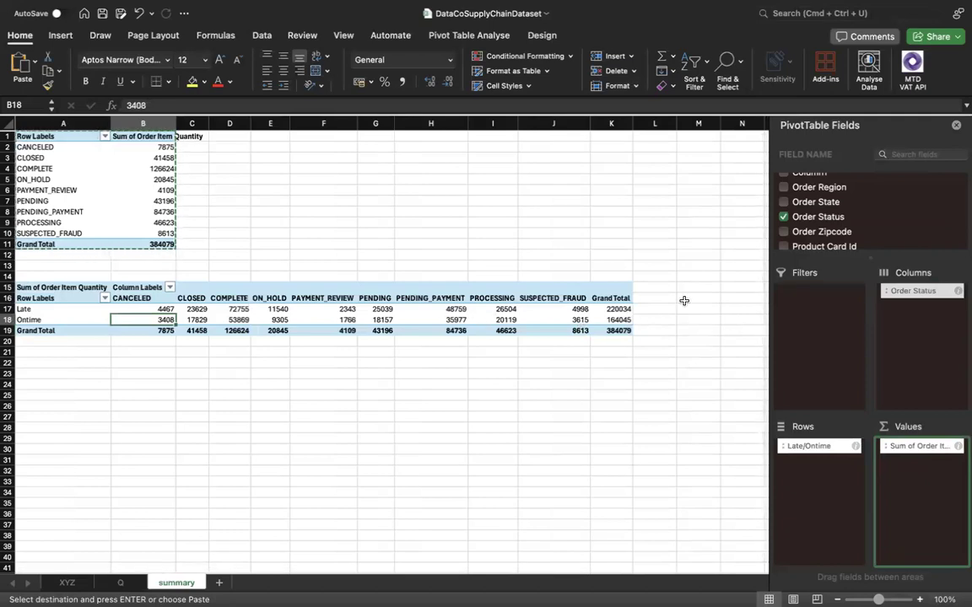
left_click_drag(922, 297, 759, 297)
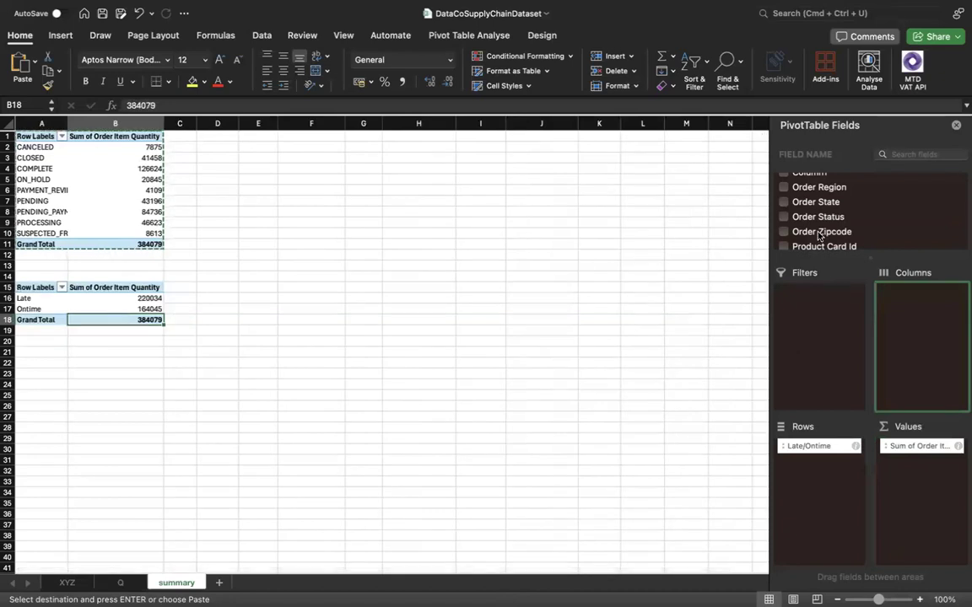
Add Order Status as a report filter to the Late/Ontime pivot table and filter it to COMPLETE only.
left_click_drag(822, 219, 823, 306)
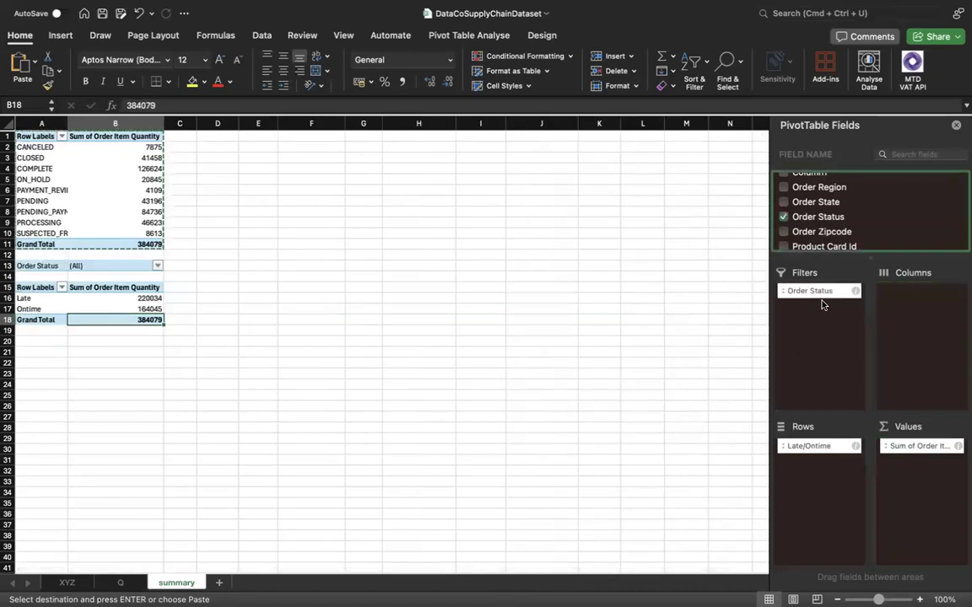
left_click(157, 266)
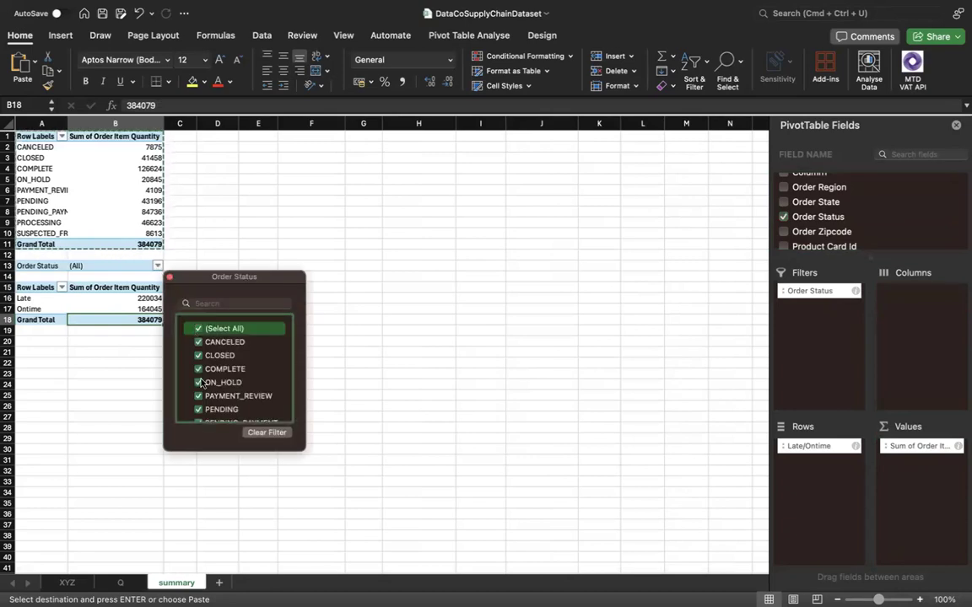
left_click(197, 329)
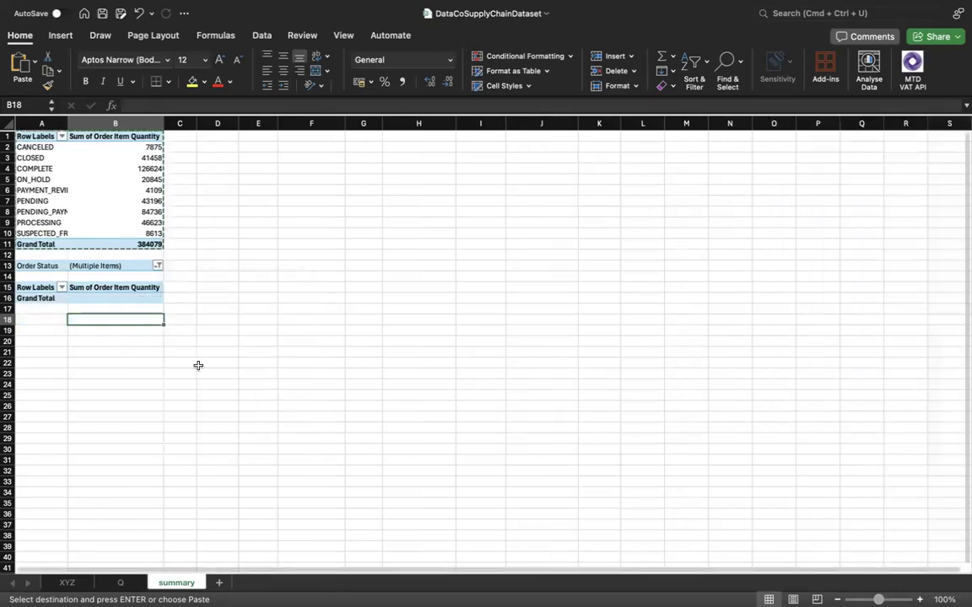
left_click(158, 266)
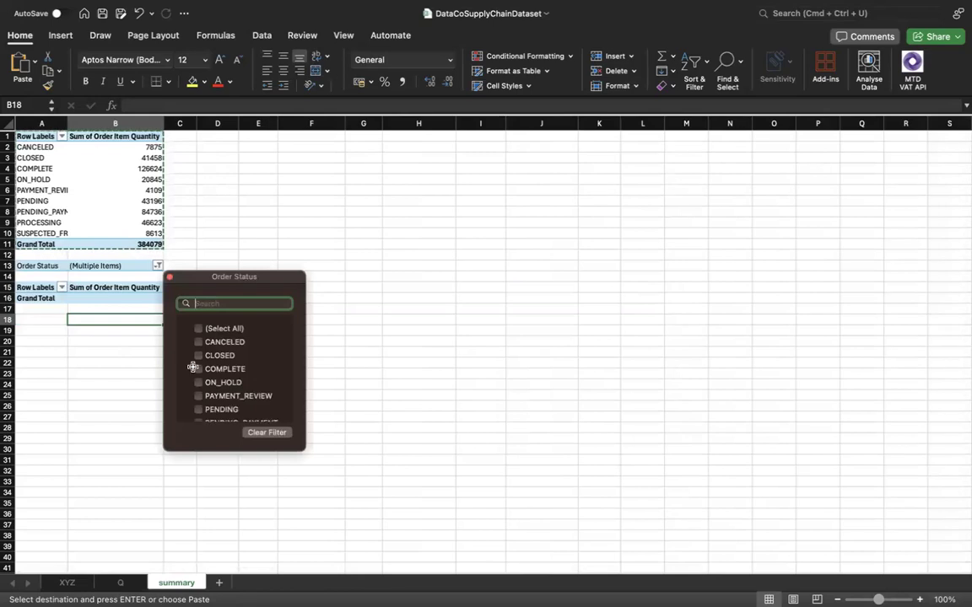
left_click(198, 369)
scroll(198, 408, "down", 2)
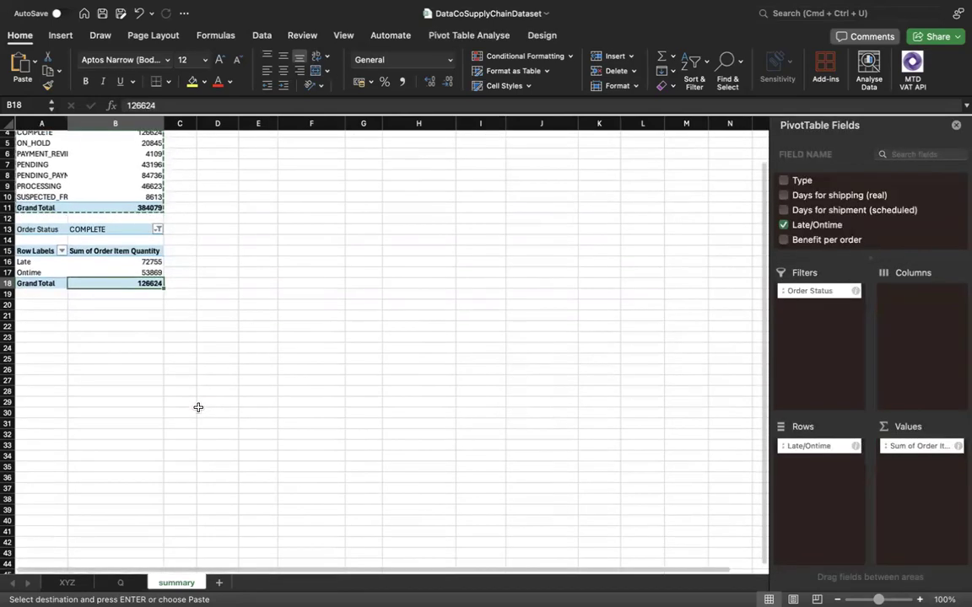
Review the Order Status filter options and examine the Late and Ontime quantities of the COMPLETE orders.
left_click(157, 229)
scroll(216, 351, "down", 3)
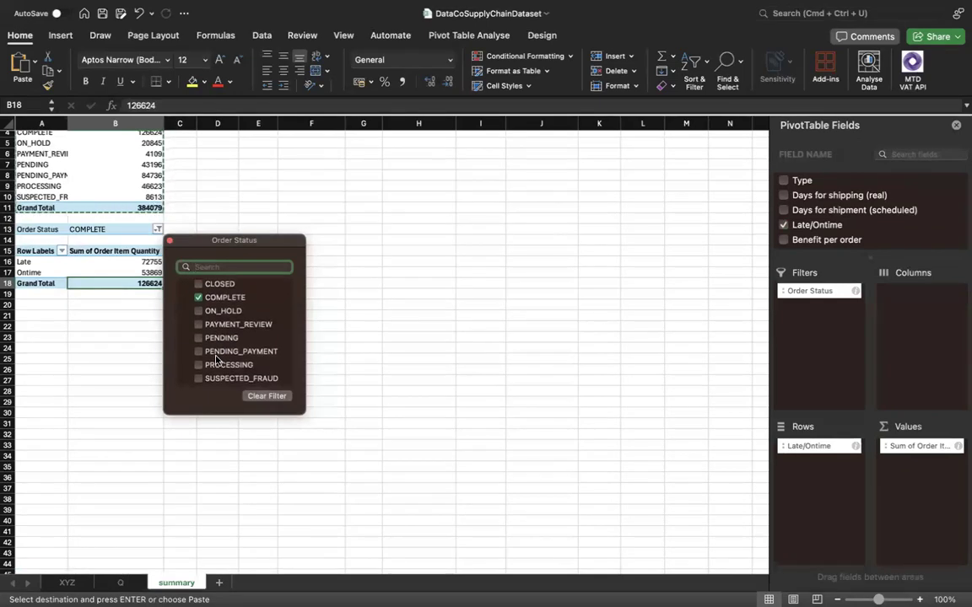
scroll(215, 360, "up", 3)
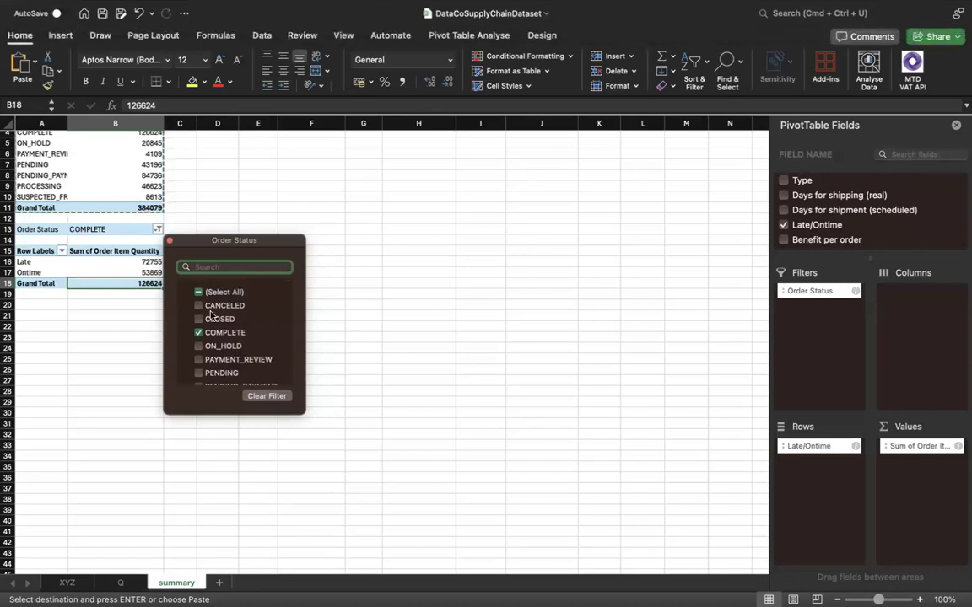
scroll(211, 314, "down", 3)
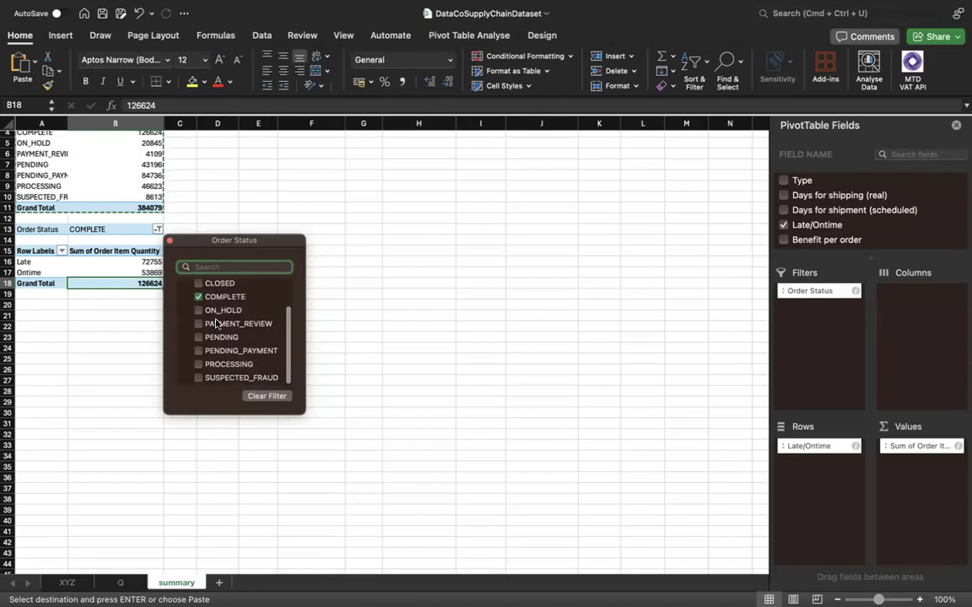
left_click(189, 407)
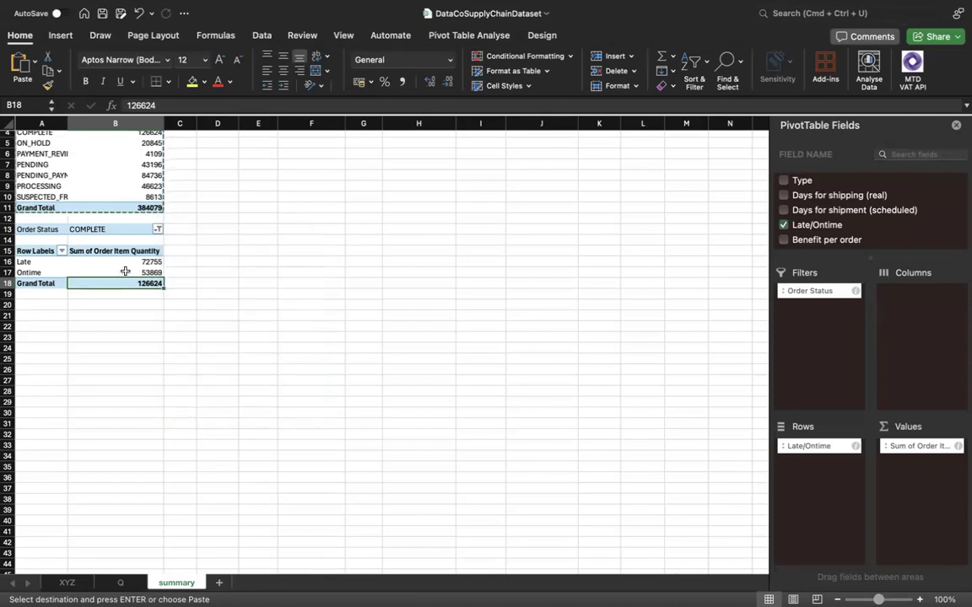
left_click(40, 263)
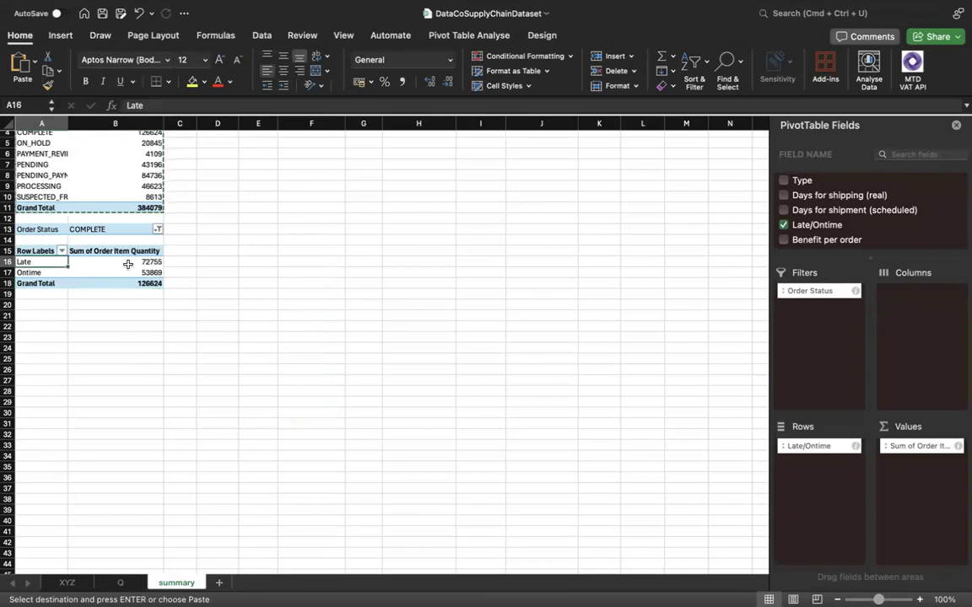
left_click(128, 264)
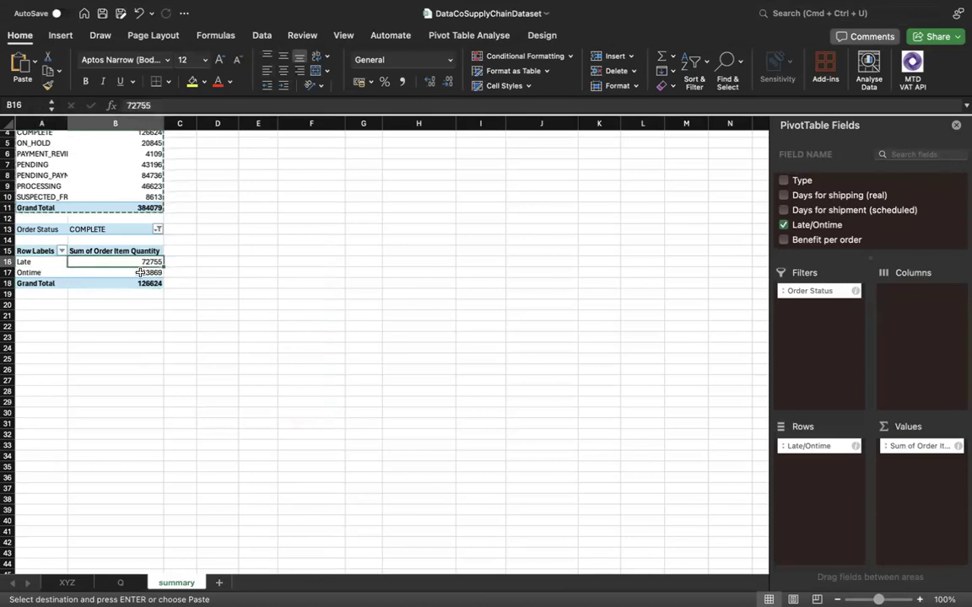
left_click(110, 230)
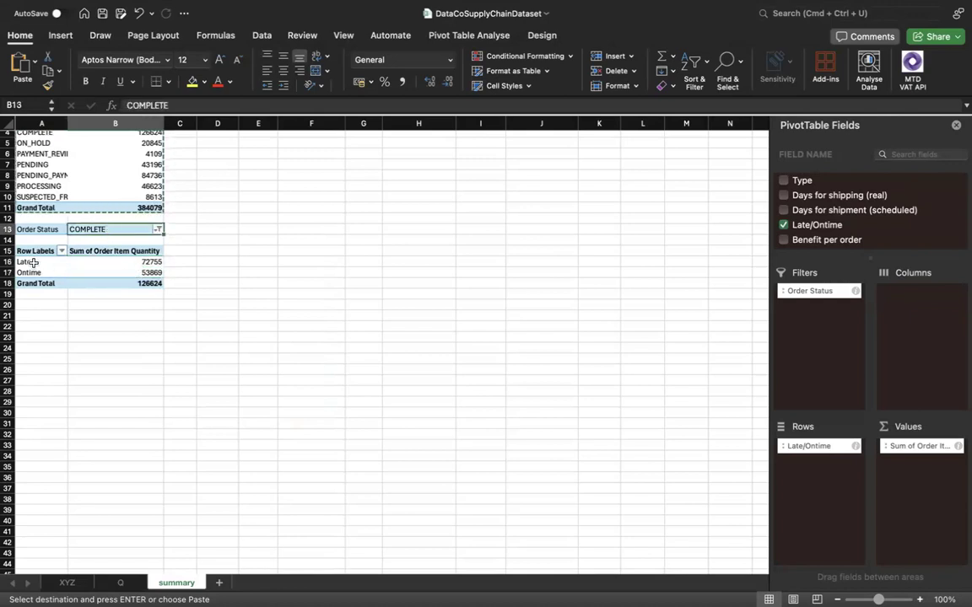
left_click_drag(32, 262, 135, 263)
left_click_drag(49, 273, 128, 266)
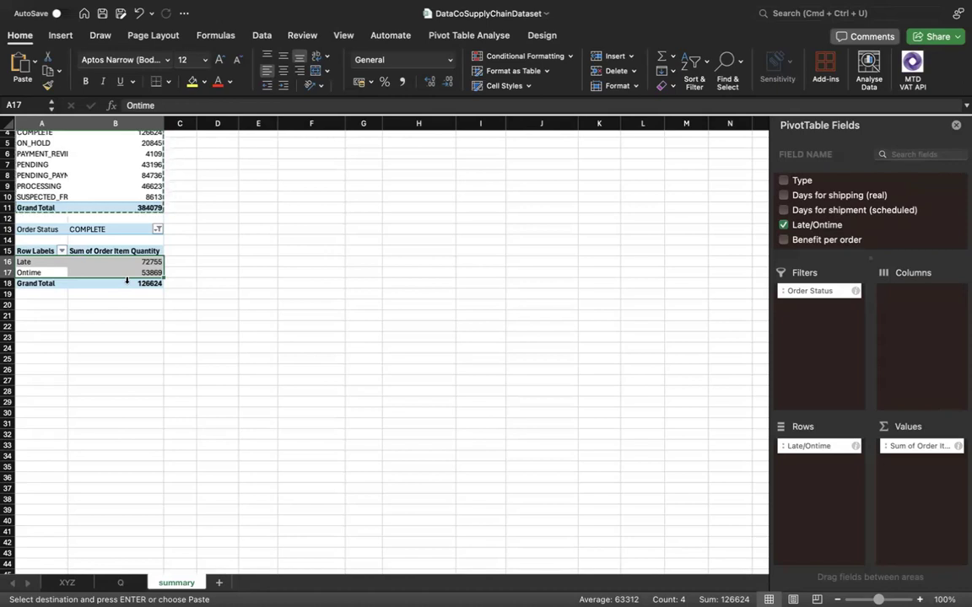
Copy the order status quantity pivot table from A1:B11 and paste it at A22 on the summary sheet.
scroll(128, 286, "up", 3)
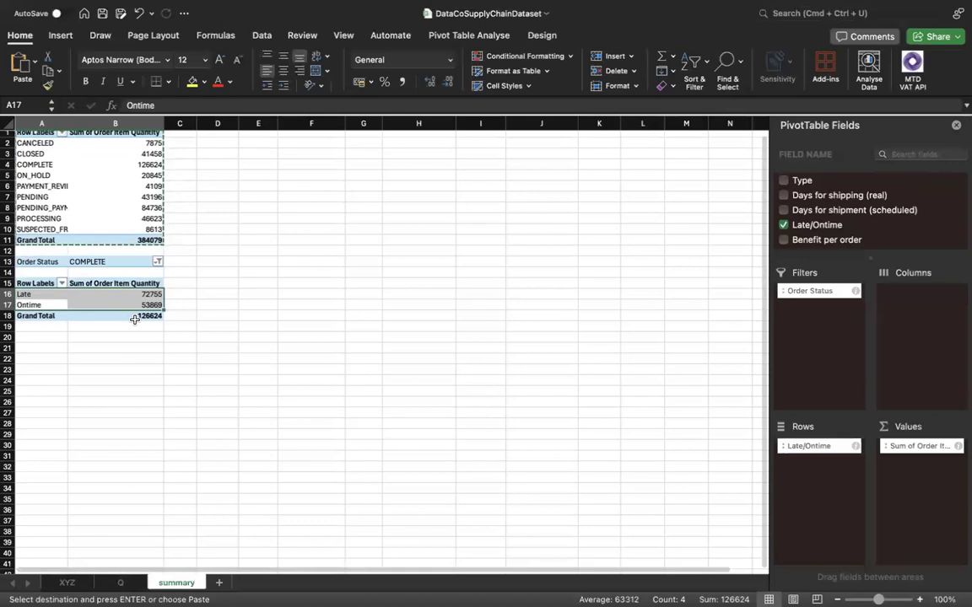
left_click(115, 201)
left_click_drag(34, 136, 145, 247)
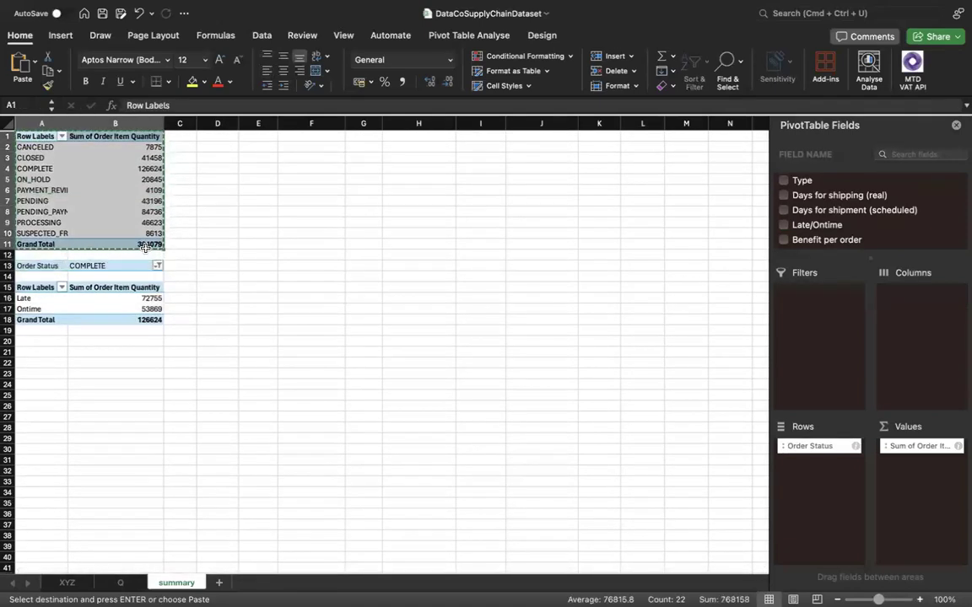
left_click(45, 368)
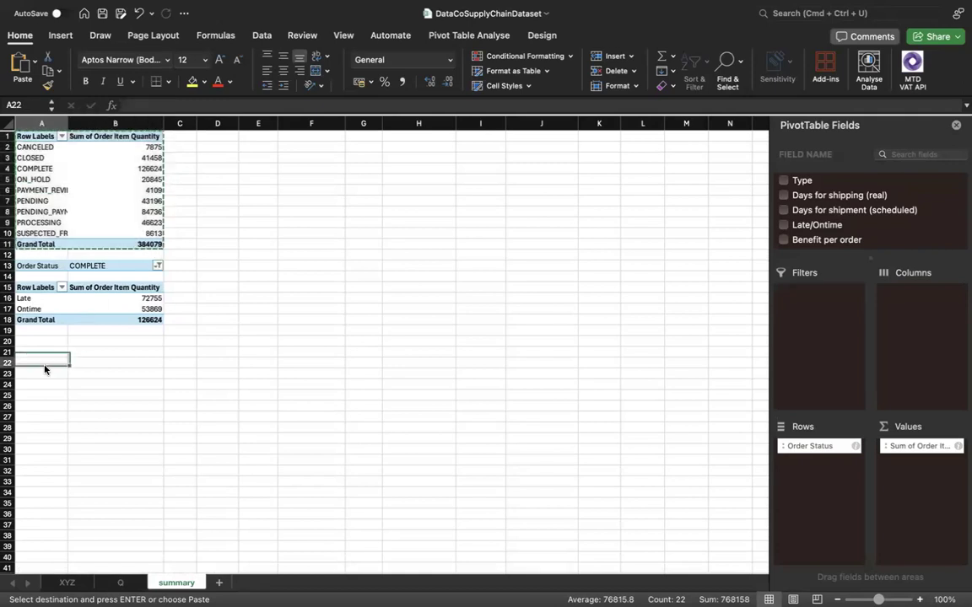
key("super+v")
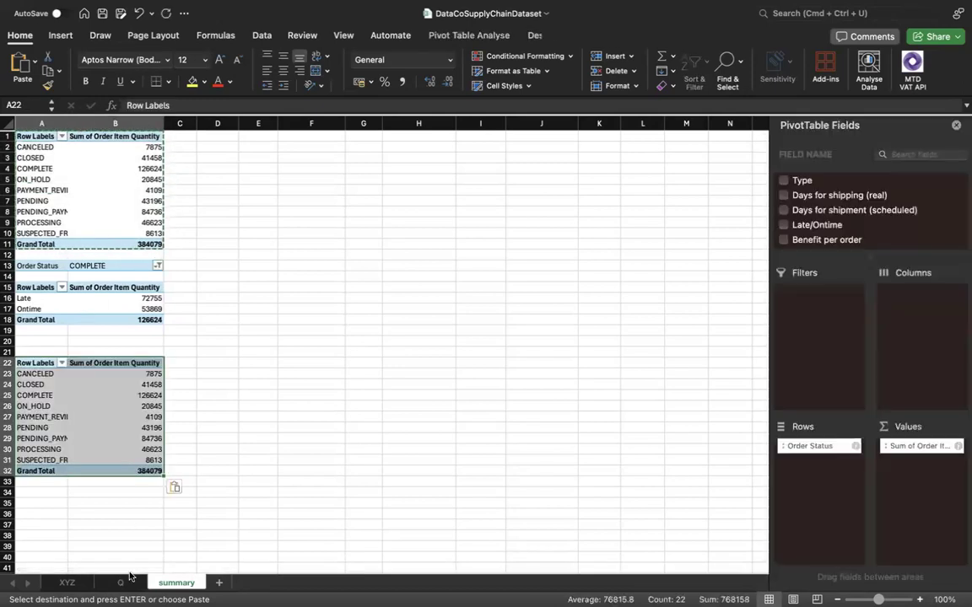
Check the analysis list on sheet Q and move Order Status from the rows to the report filter of the pivot table at A22.
key("ctrl+Page_Up")
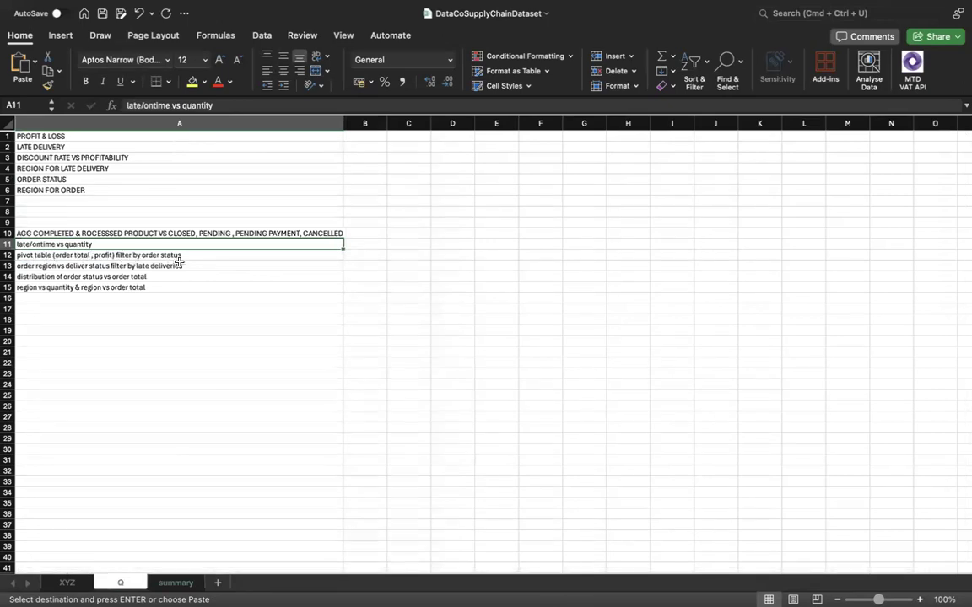
left_click(169, 583)
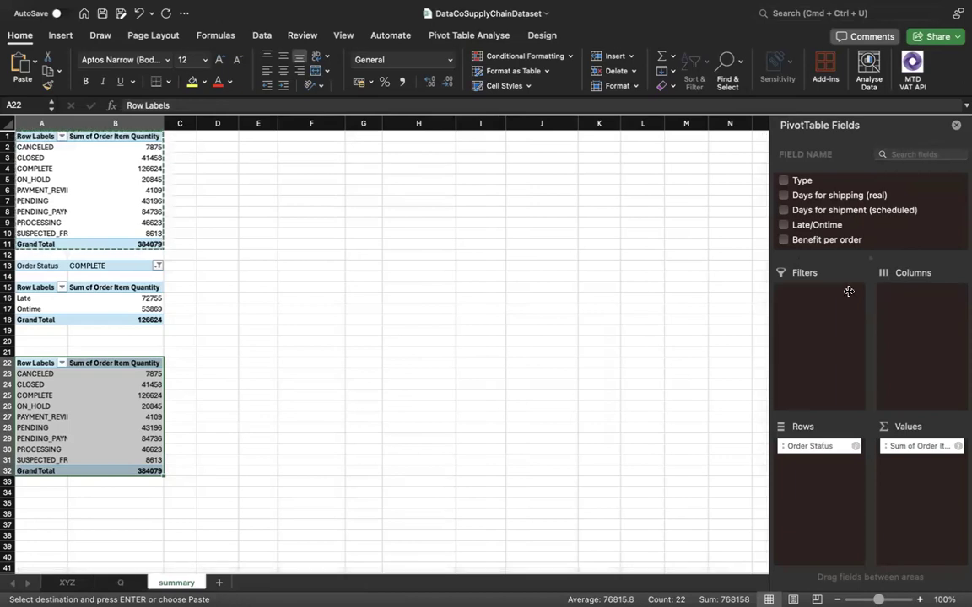
left_click_drag(816, 446, 804, 341)
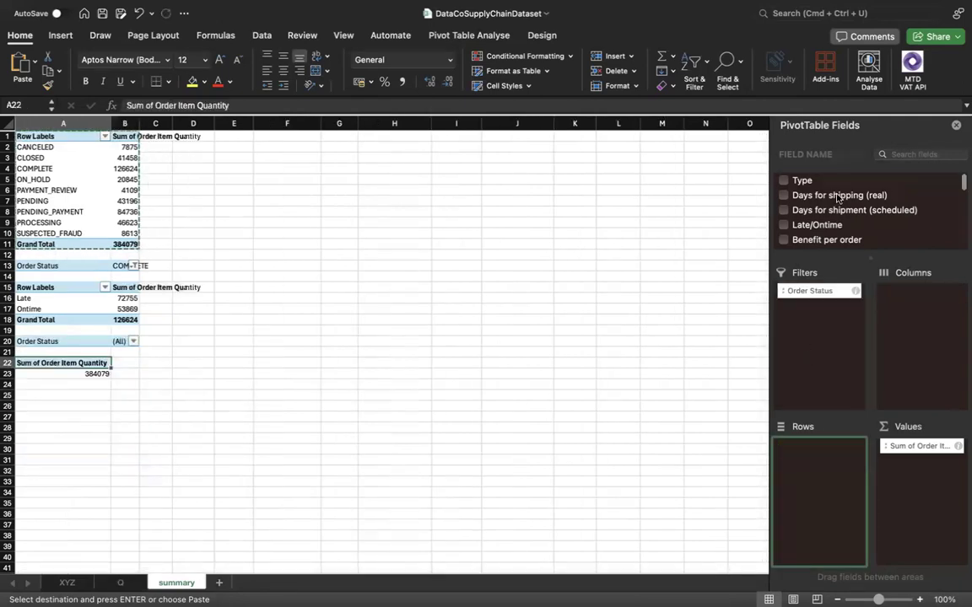
Replace Order Item Quantity with Order Item Total as the summed value of the pivot table at A22.
scroll(837, 198, "down", 5)
scroll(842, 245, "down", 6)
scroll(842, 245, "down", 5)
scroll(842, 246, "down", 6)
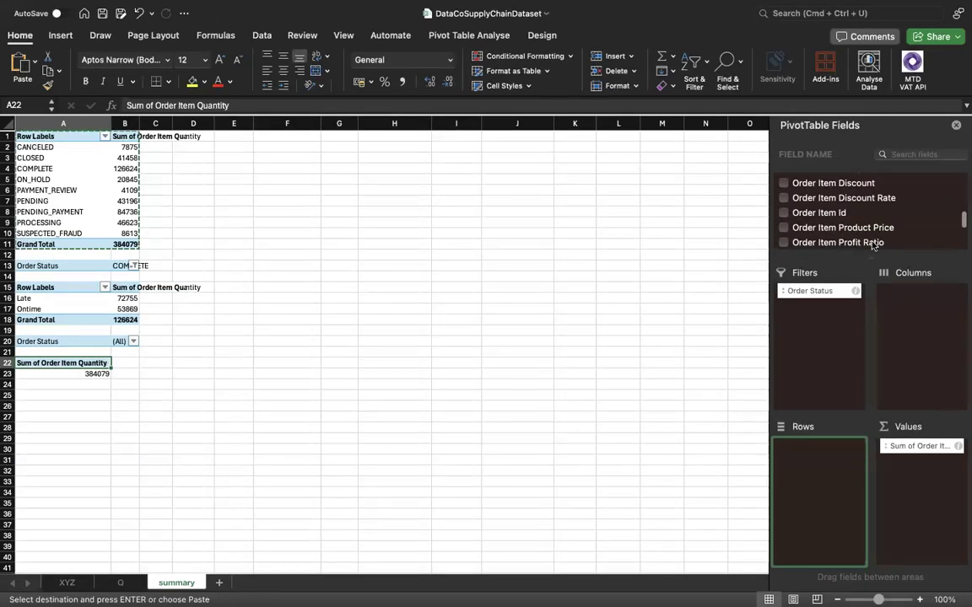
scroll(871, 234, "down", 2)
left_click(867, 242)
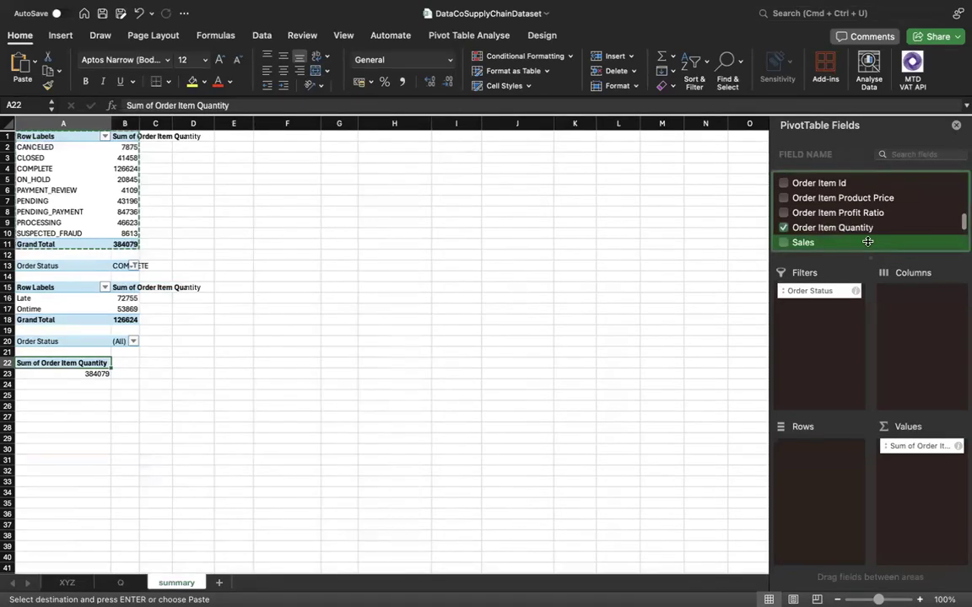
scroll(867, 242, "down", 1)
scroll(867, 242, "down", 2)
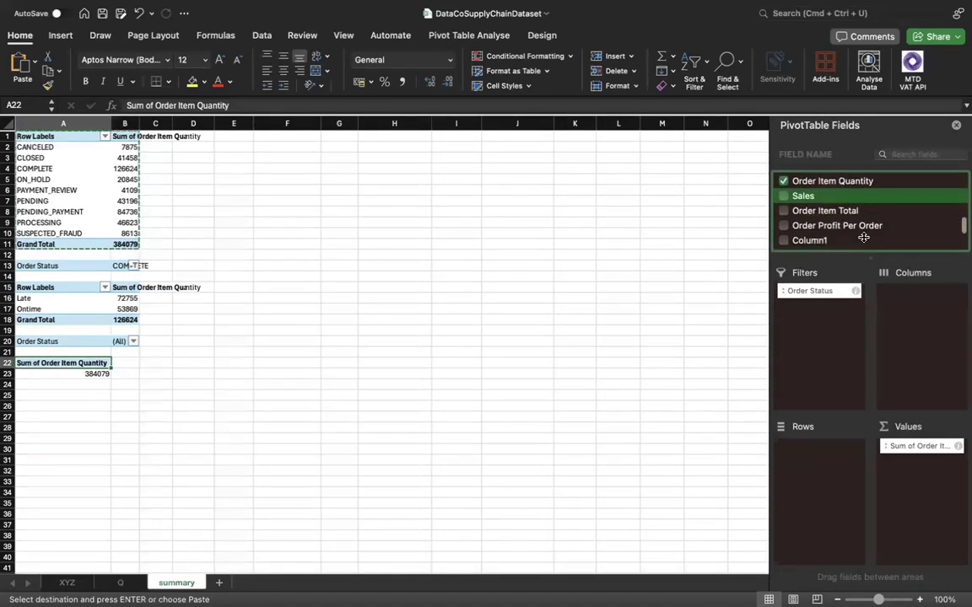
left_click(783, 210)
left_click(784, 180)
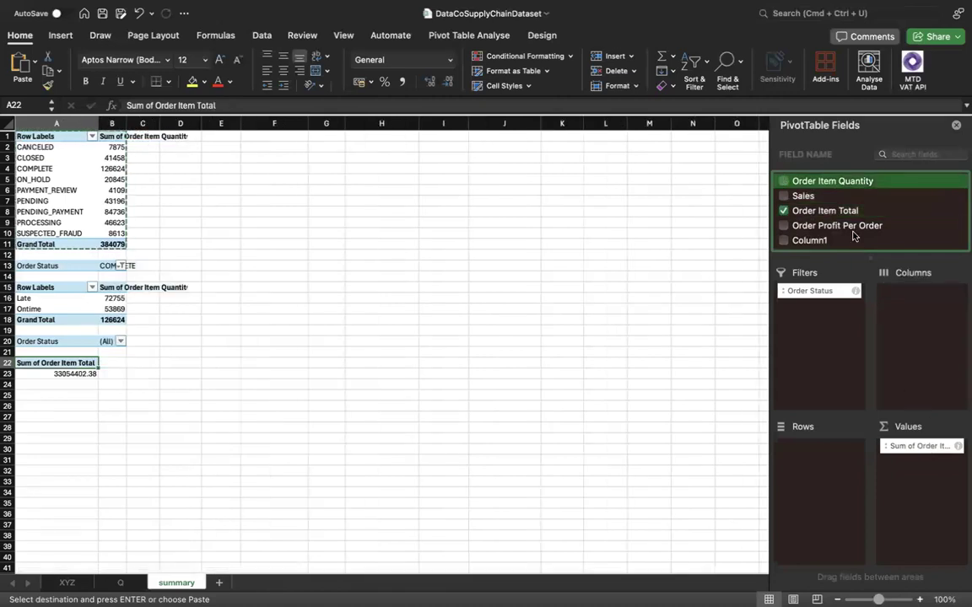
left_click_drag(916, 452, 896, 456)
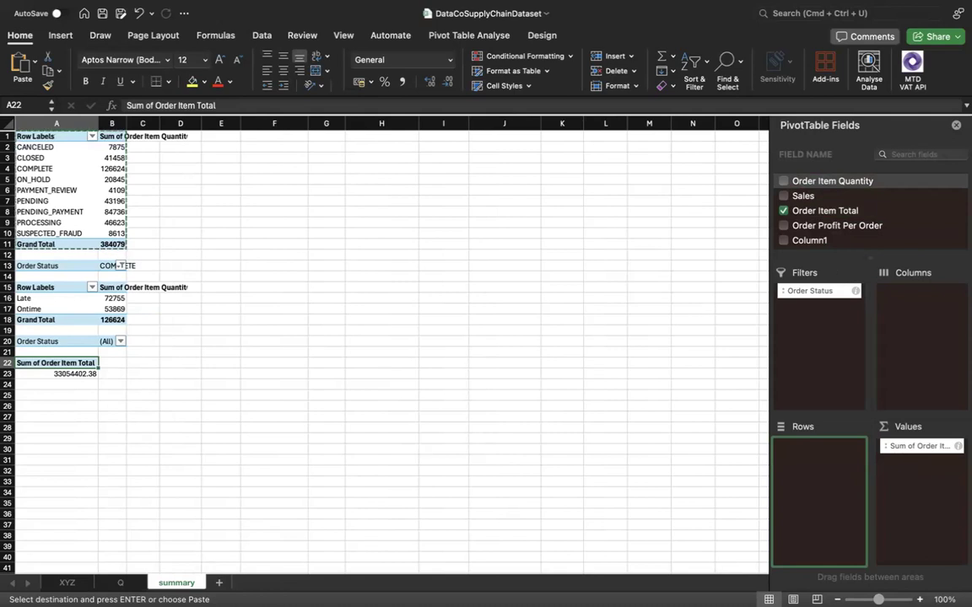
Recheck the analysis list on sheet Q and set Category Name as the row field of the pivot table at A22.
left_click(67, 579)
left_click(120, 583)
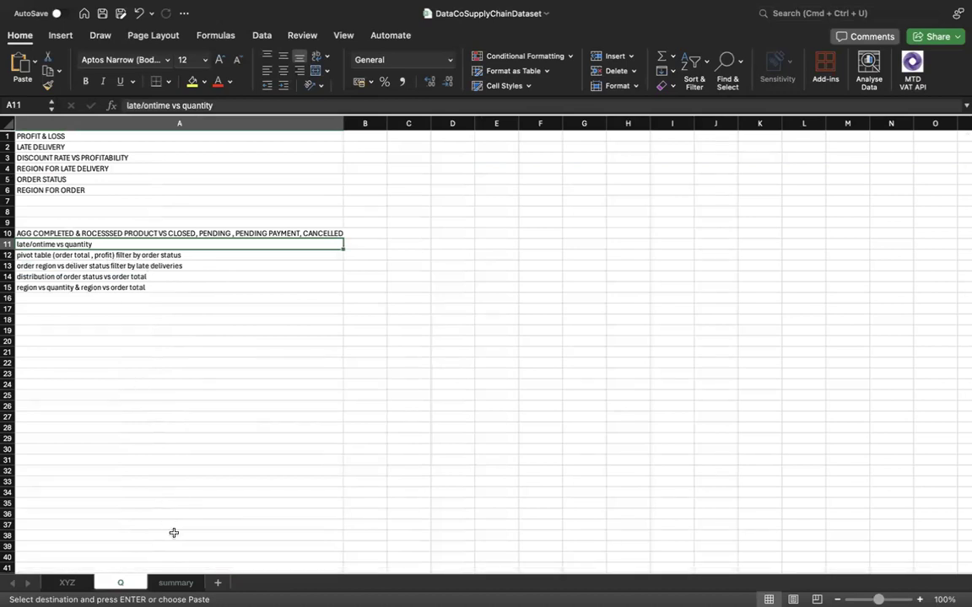
left_click(176, 583)
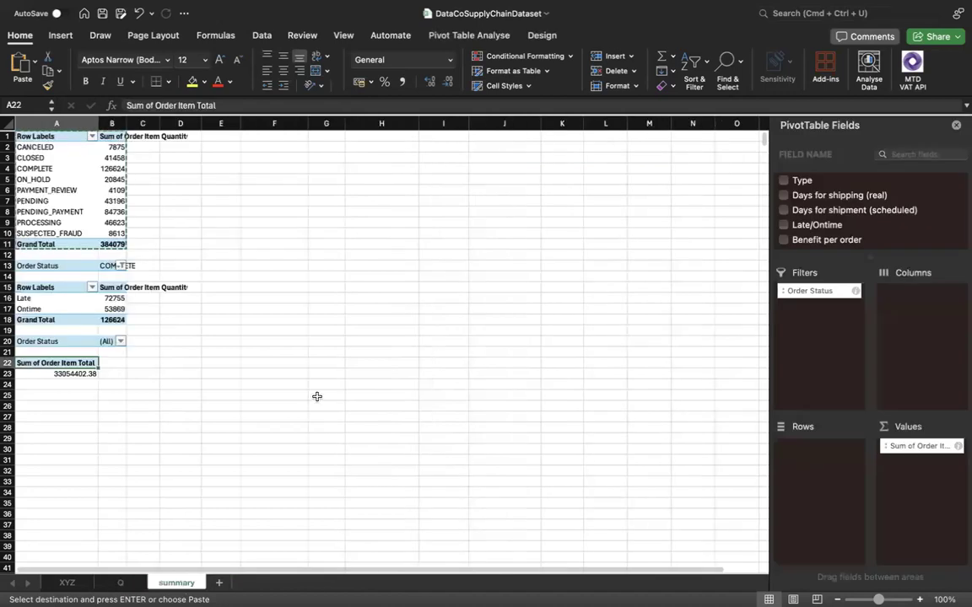
scroll(840, 241, "down", 5)
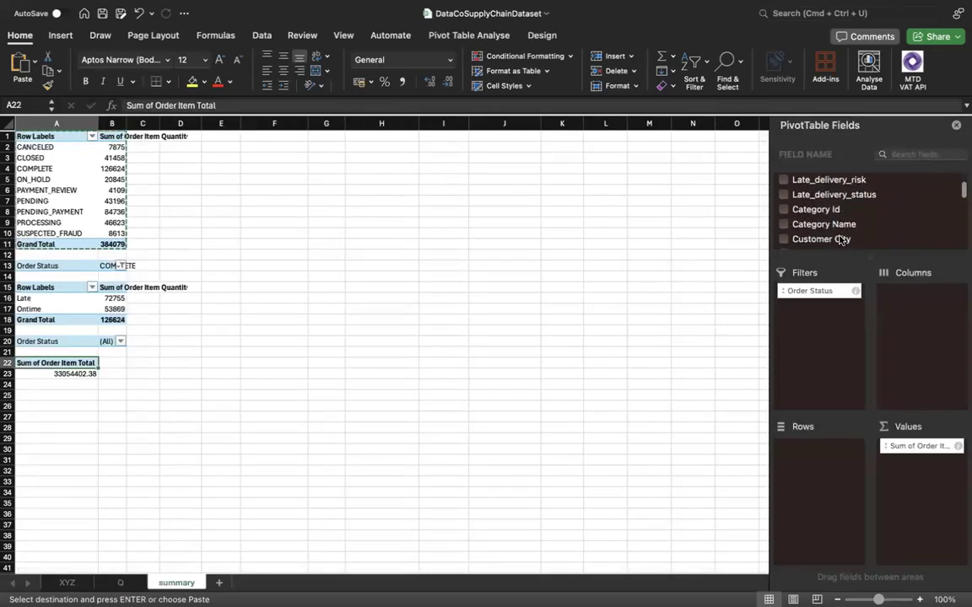
left_click(784, 225)
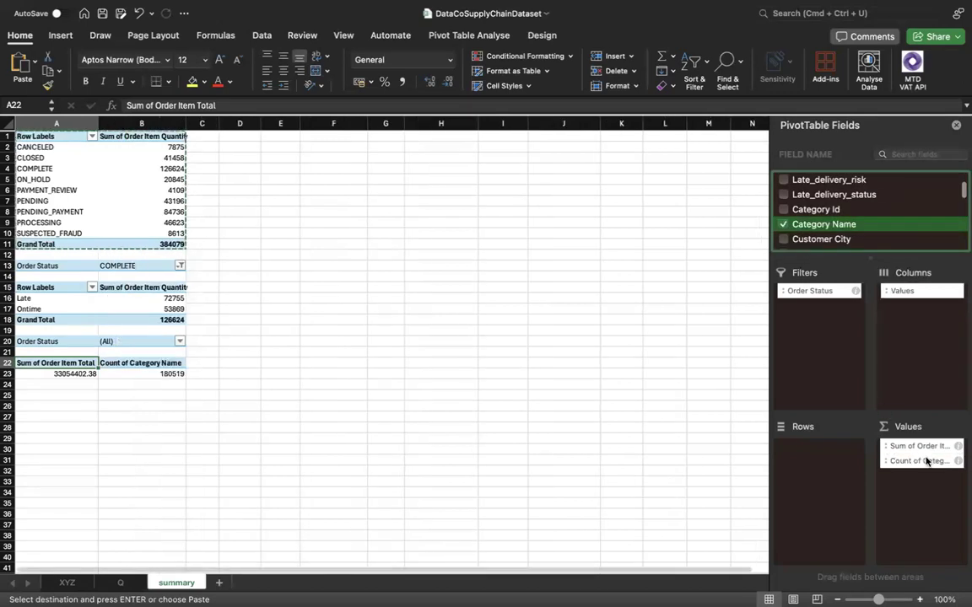
left_click_drag(925, 460, 818, 462)
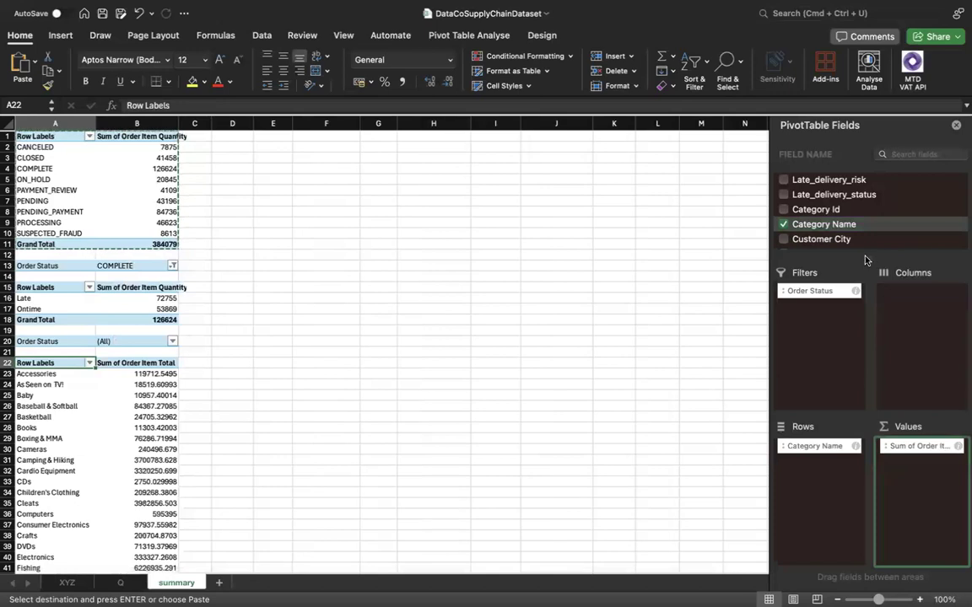
Add Order Profit Per Order as a second summed value to the category pivot table.
scroll(865, 239, "down", 1)
scroll(865, 241, "down", 5)
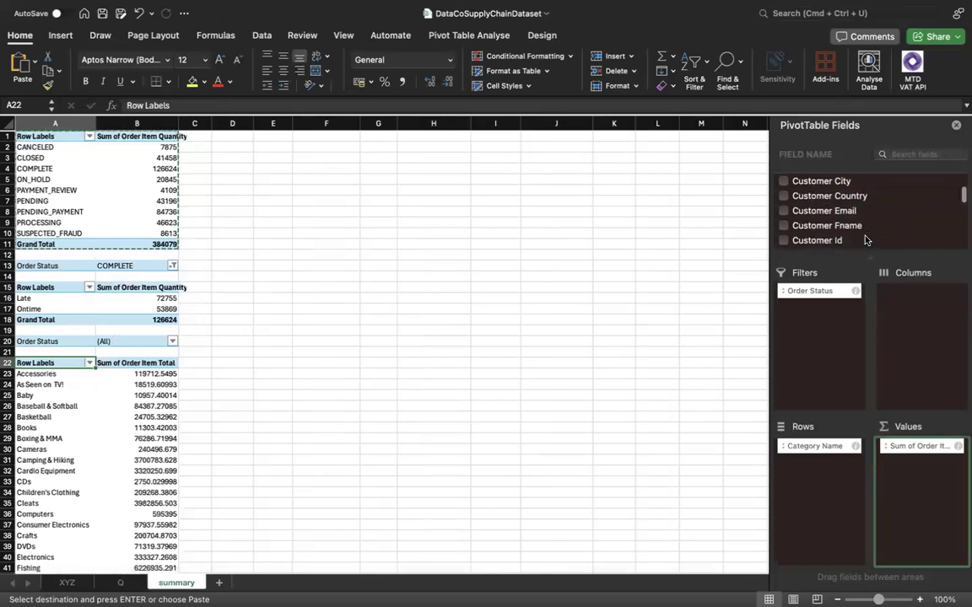
scroll(865, 241, "down", 6)
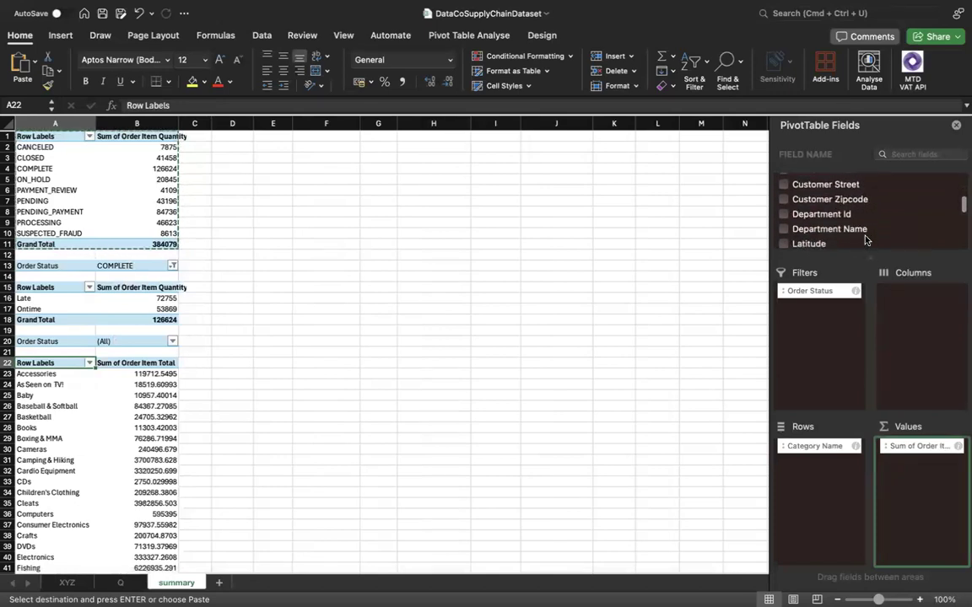
scroll(865, 241, "down", 5)
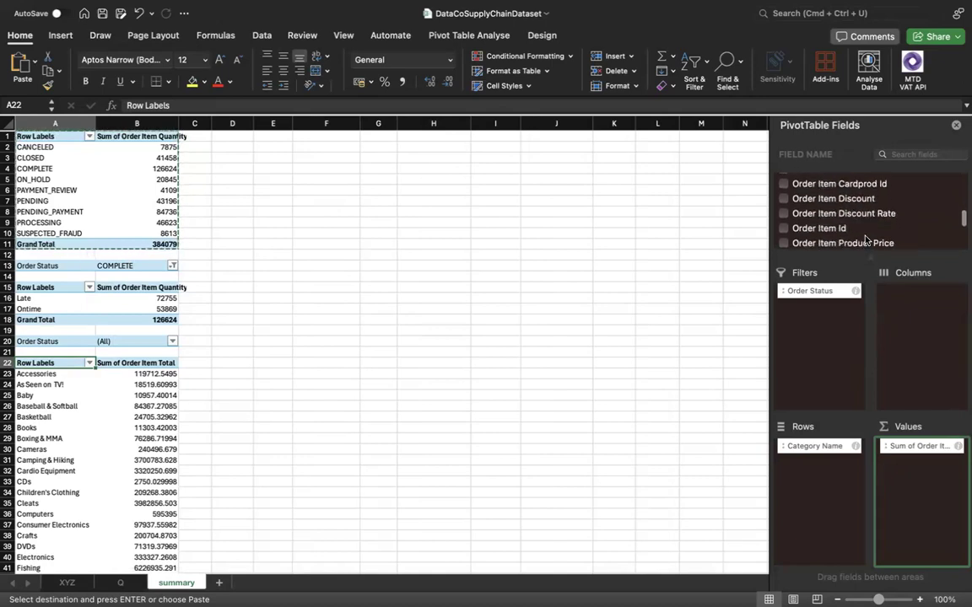
scroll(865, 240, "up", 2)
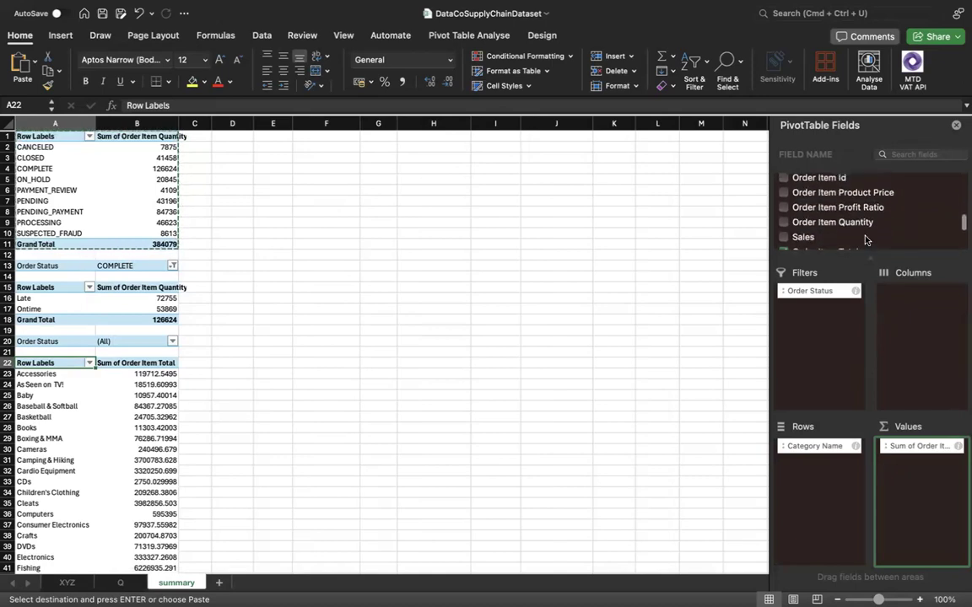
scroll(851, 228, "up", 3)
scroll(851, 228, "down", 3)
scroll(851, 227, "down", 7)
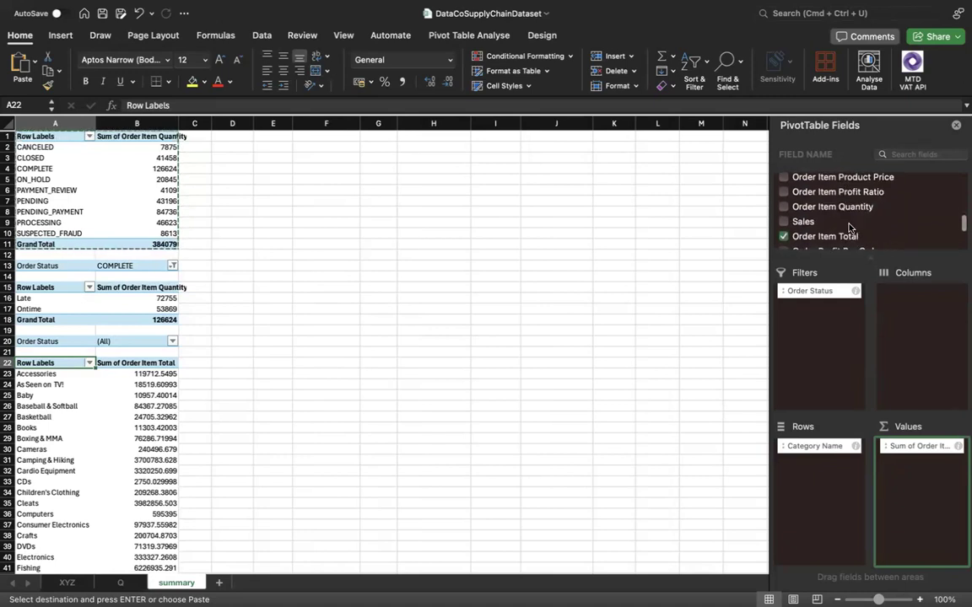
scroll(851, 228, "up", 2)
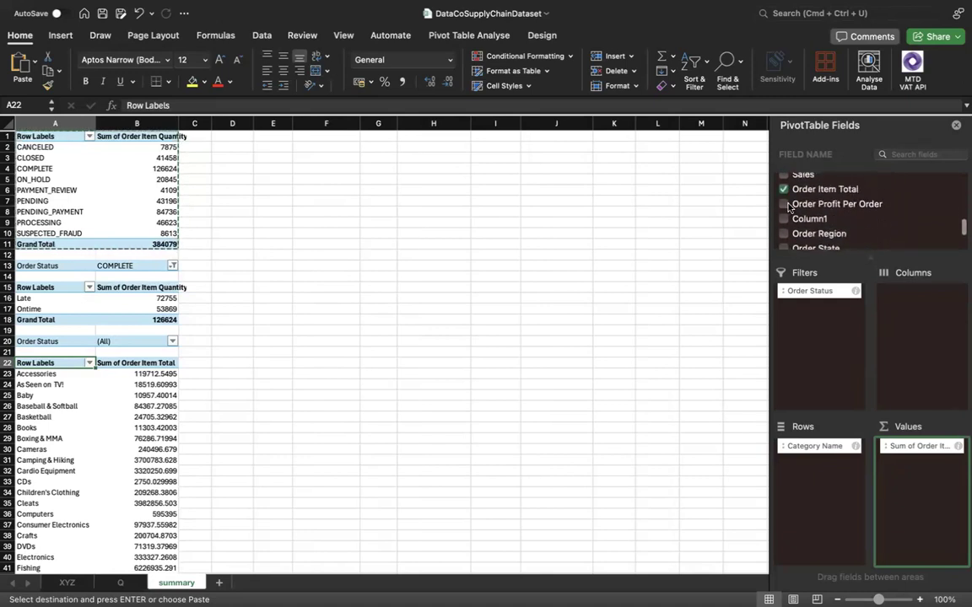
left_click(840, 203)
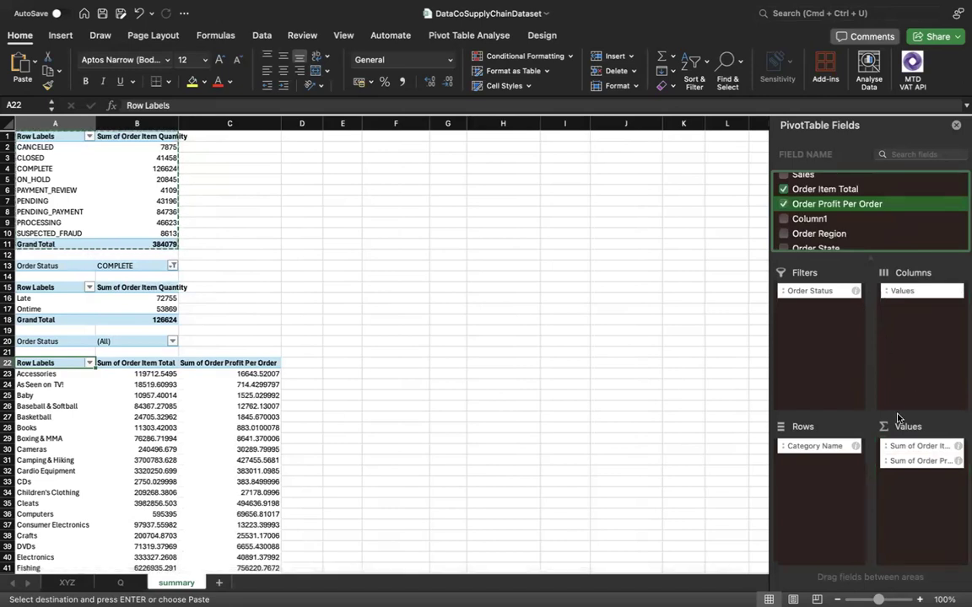
Look over the category totals and profits, and filter the category pivot table's Order Status to COMPLETE only.
scroll(253, 435, "down", 5)
scroll(259, 441, "down", 20)
scroll(259, 441, "up", 20)
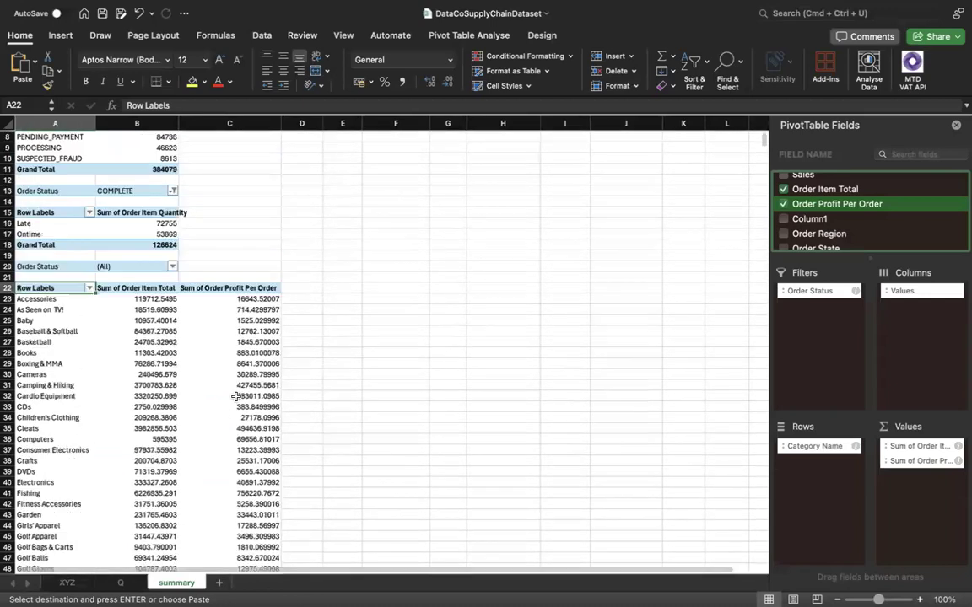
scroll(173, 333, "up", 2)
left_click(157, 327)
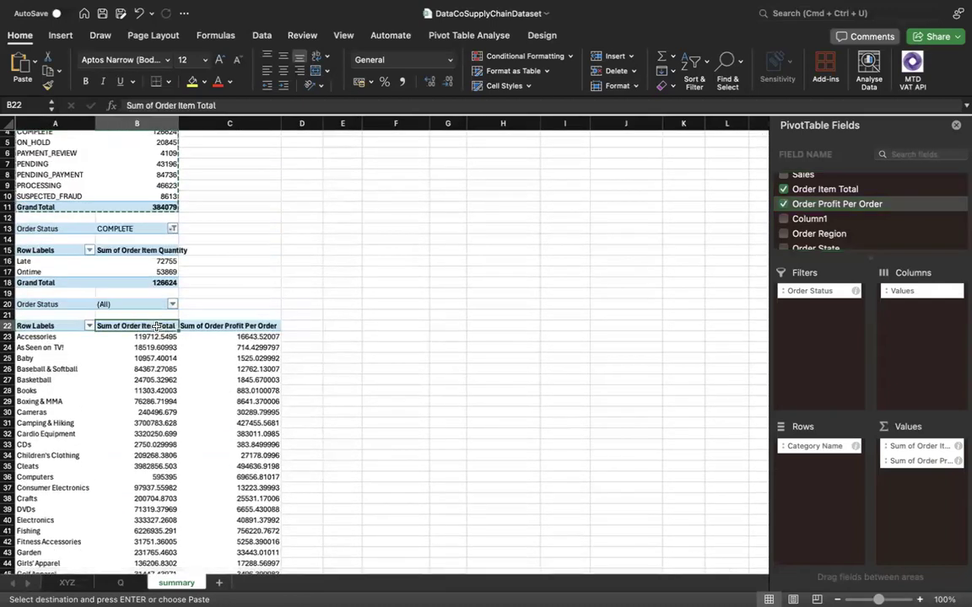
left_click(216, 326)
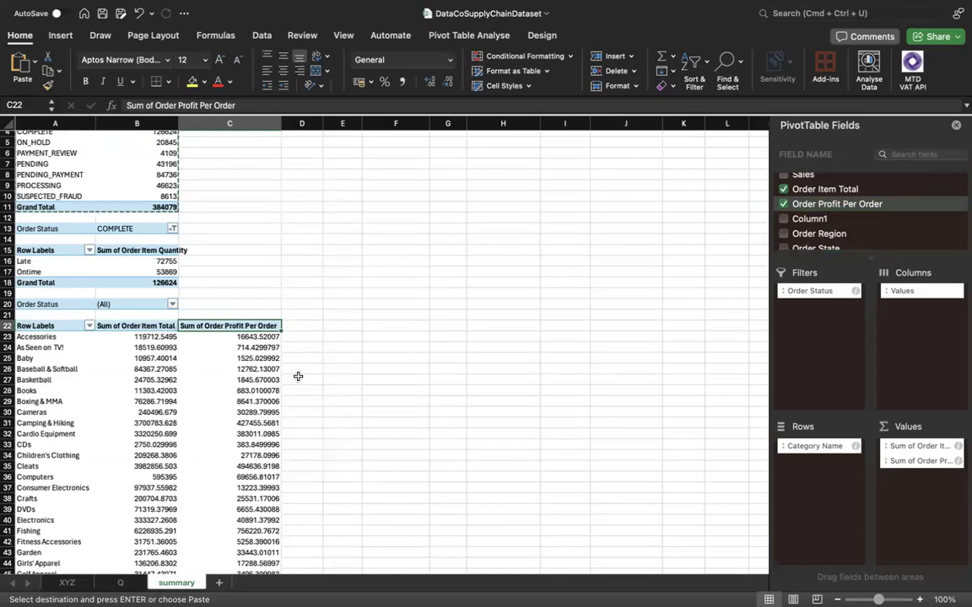
scroll(161, 364, "down", 1)
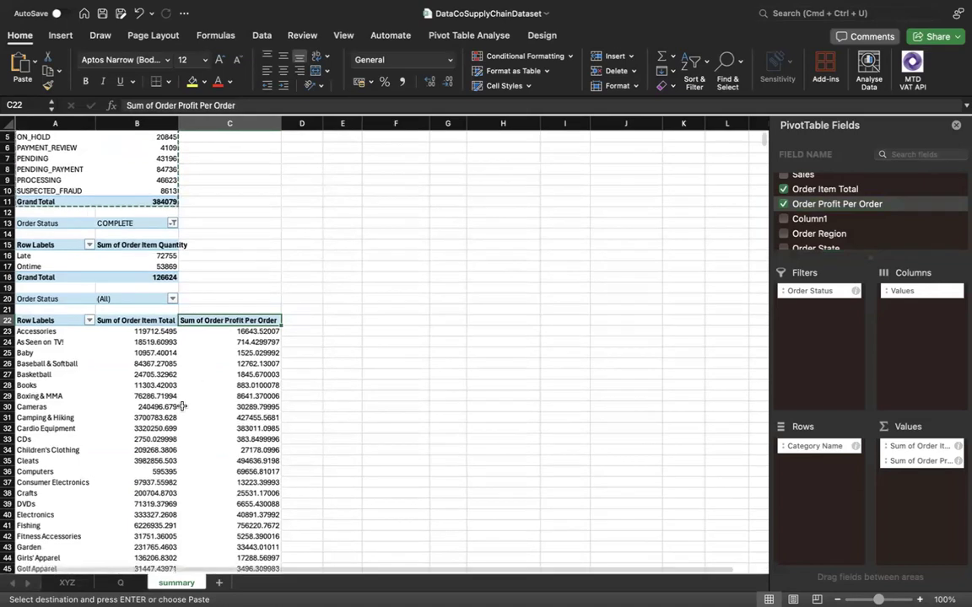
left_click(172, 291)
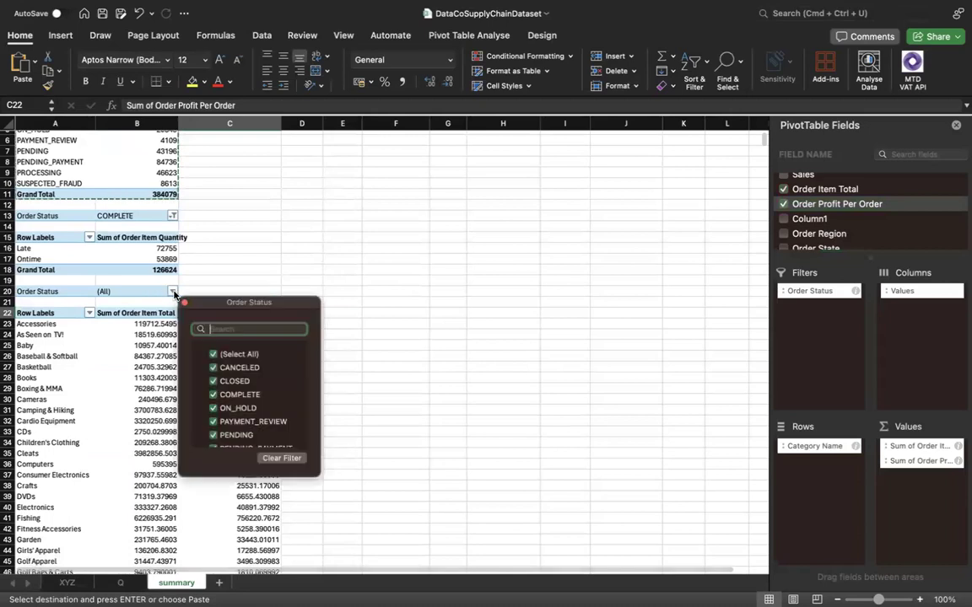
left_click(212, 356)
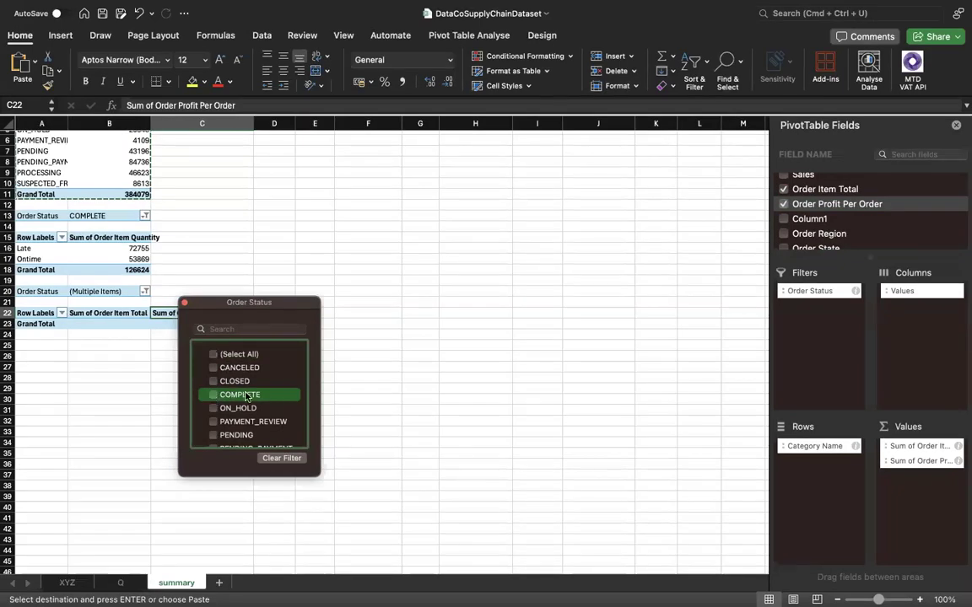
left_click(246, 396)
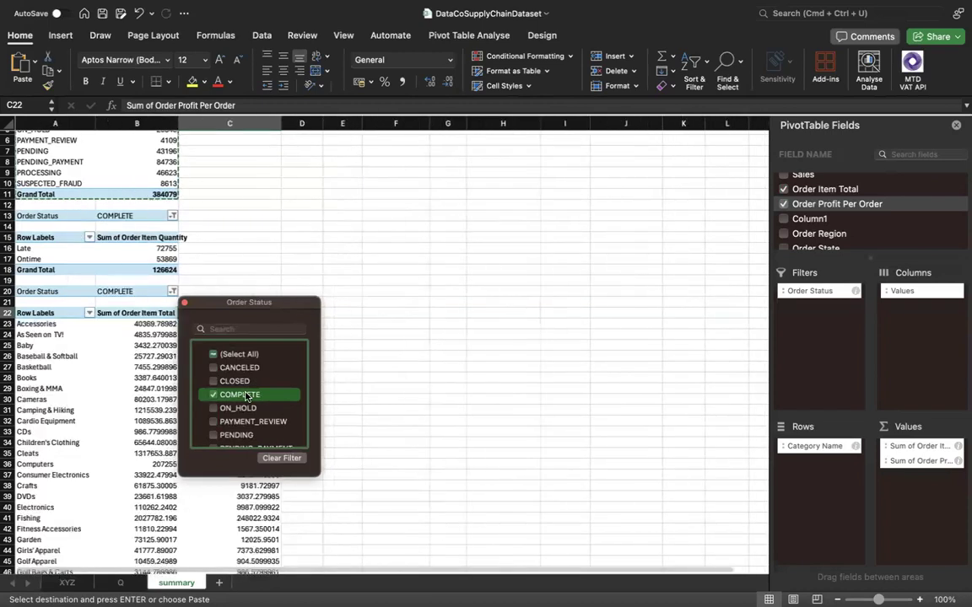
left_click(435, 367)
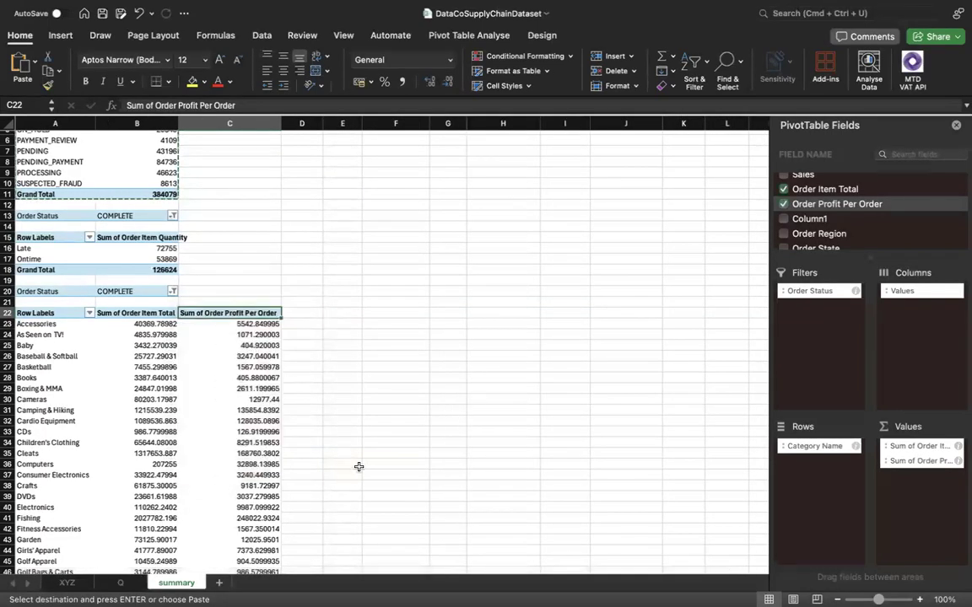
Copy the order status pivot table in A1:B11 and paste it below the category pivot table at A78.
scroll(358, 467, "down", 8)
scroll(358, 466, "down", 10)
scroll(328, 405, "up", 15)
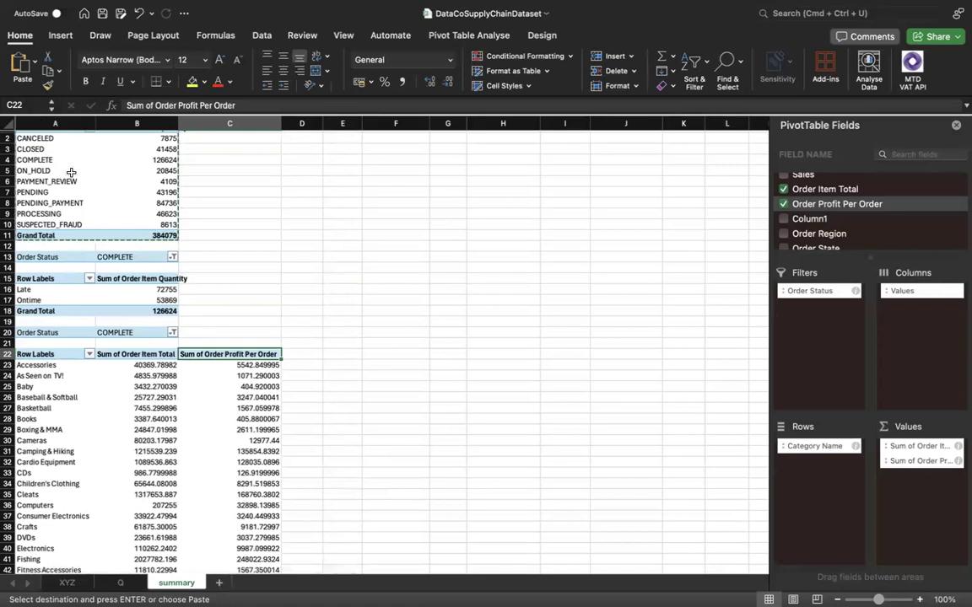
left_click(39, 147)
scroll(34, 140, "up", 1)
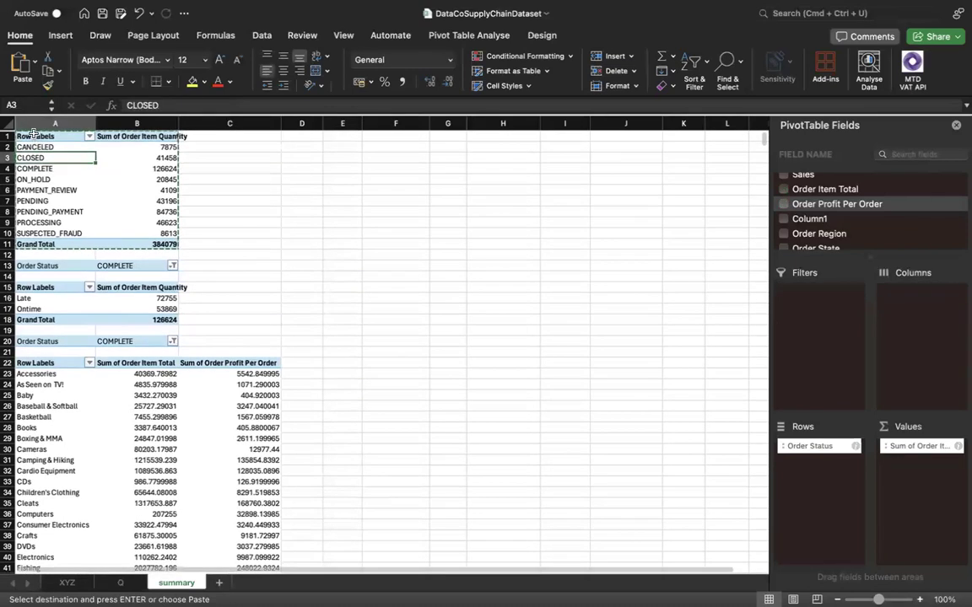
left_click_drag(30, 136, 160, 245)
key("super+c")
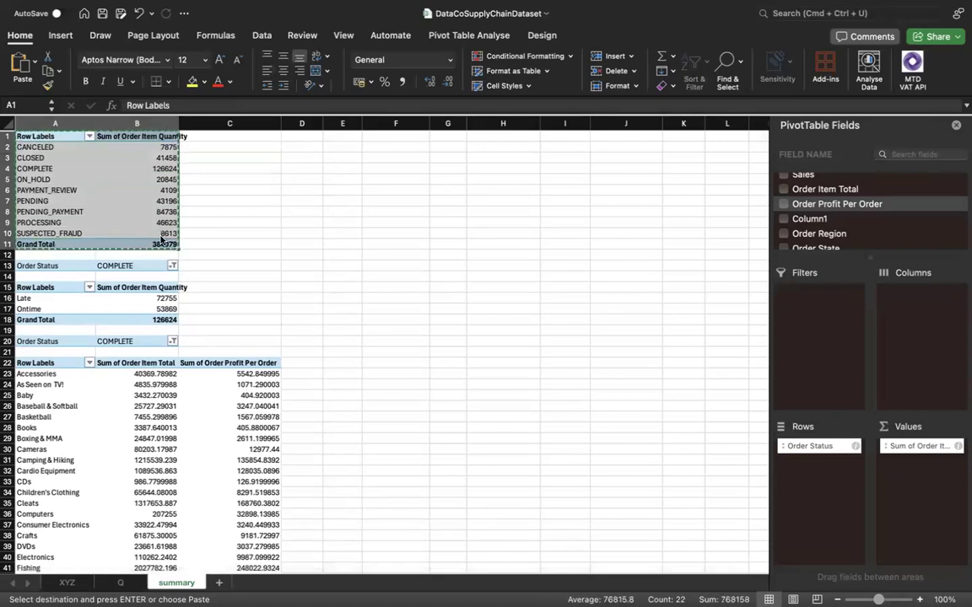
scroll(189, 348, "down", 20)
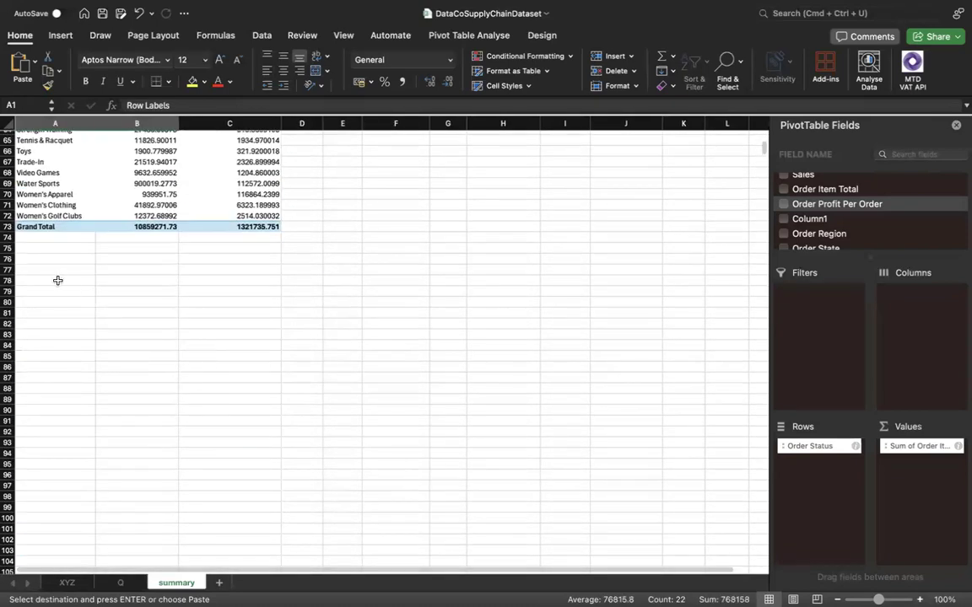
left_click(56, 278)
key("super+v")
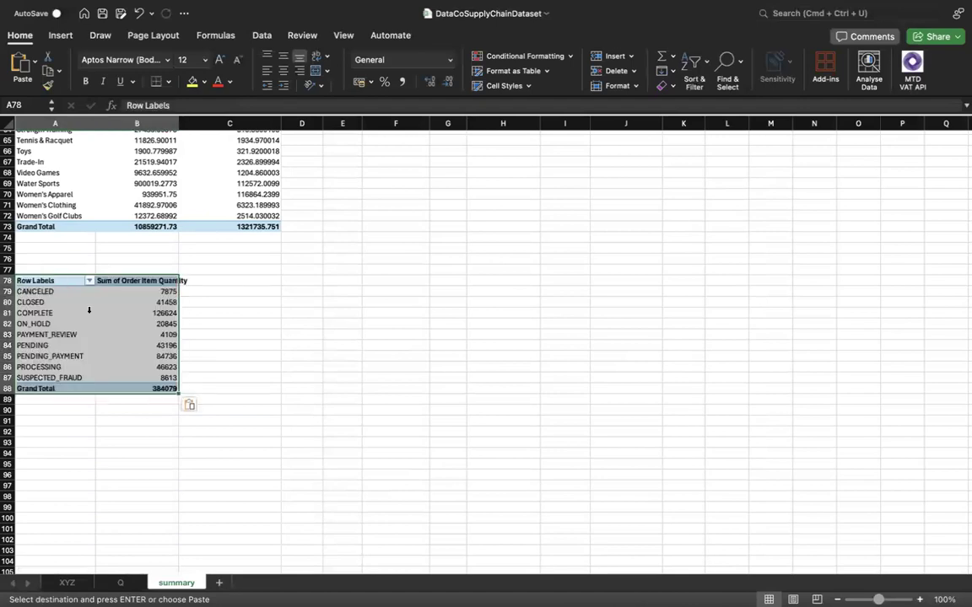
Check the order region versus delivery status analysis on sheet Q and add Order Region to the rows of the pivot table at A78.
left_click(124, 583)
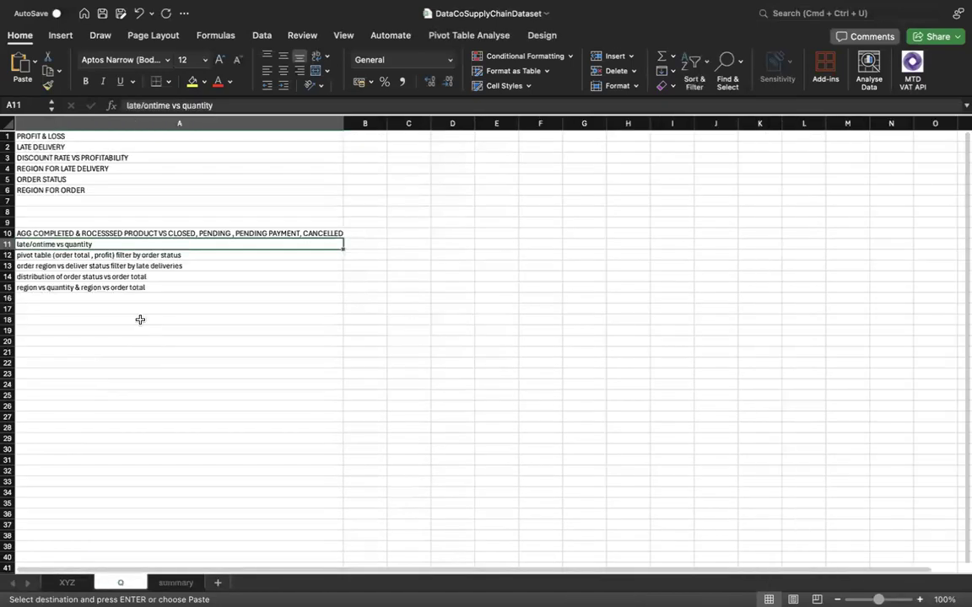
left_click(73, 264)
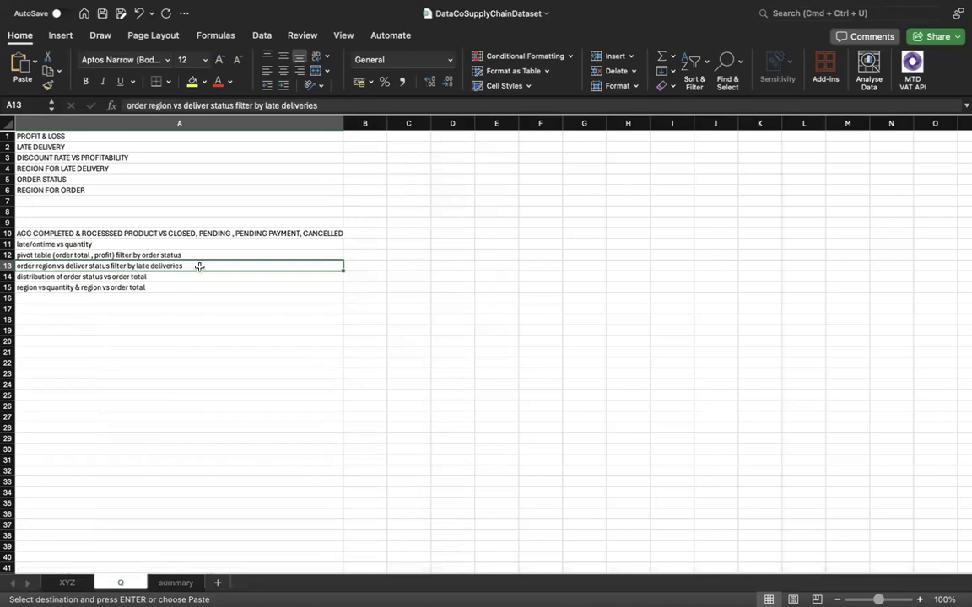
left_click(163, 582)
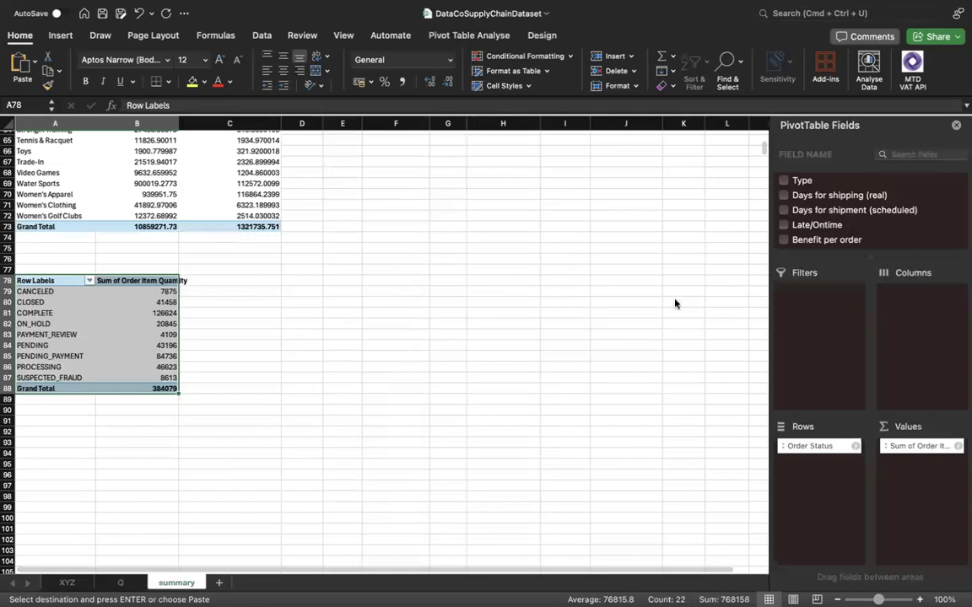
scroll(915, 225, "down", 5)
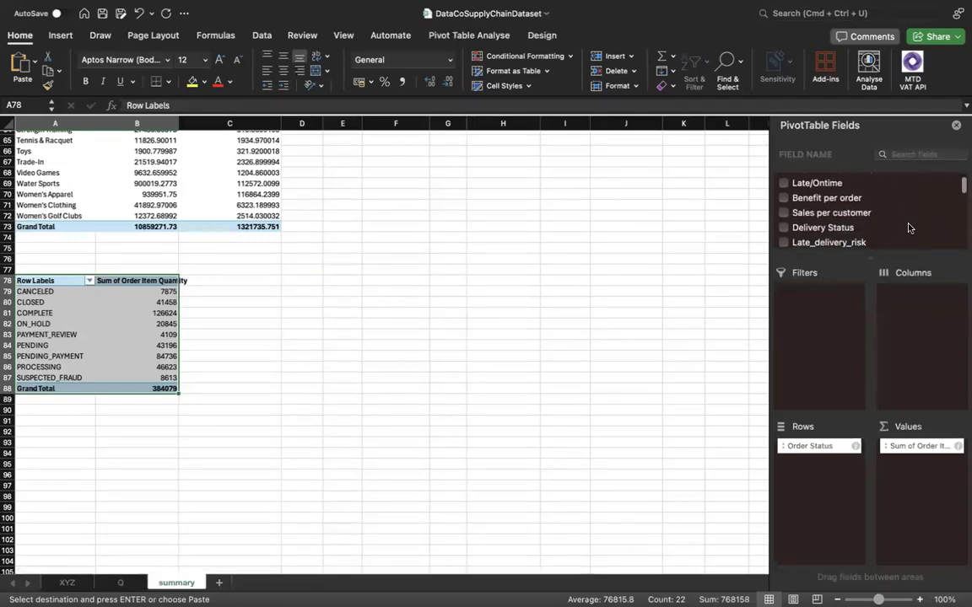
scroll(909, 227, "down", 5)
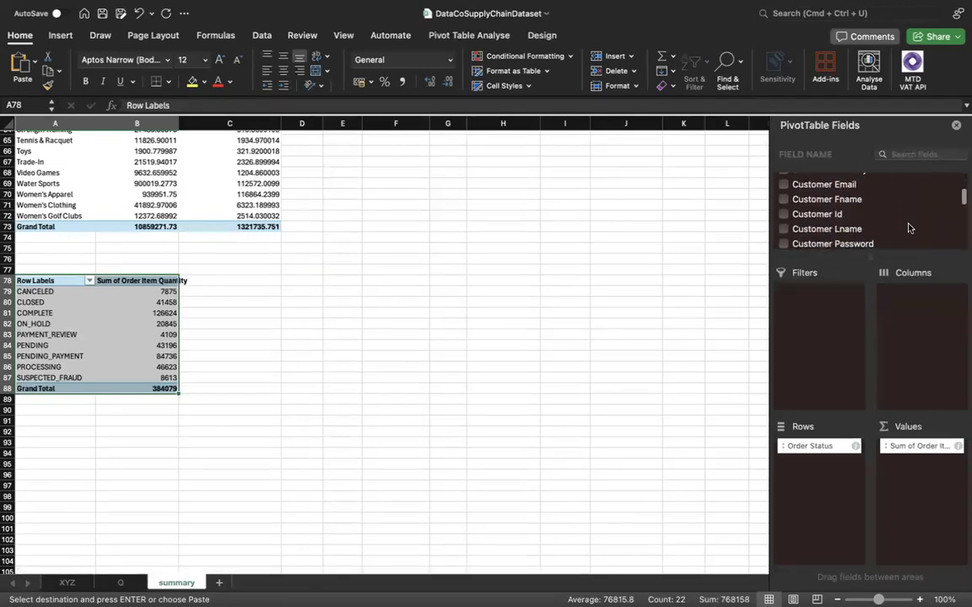
scroll(909, 227, "down", 5)
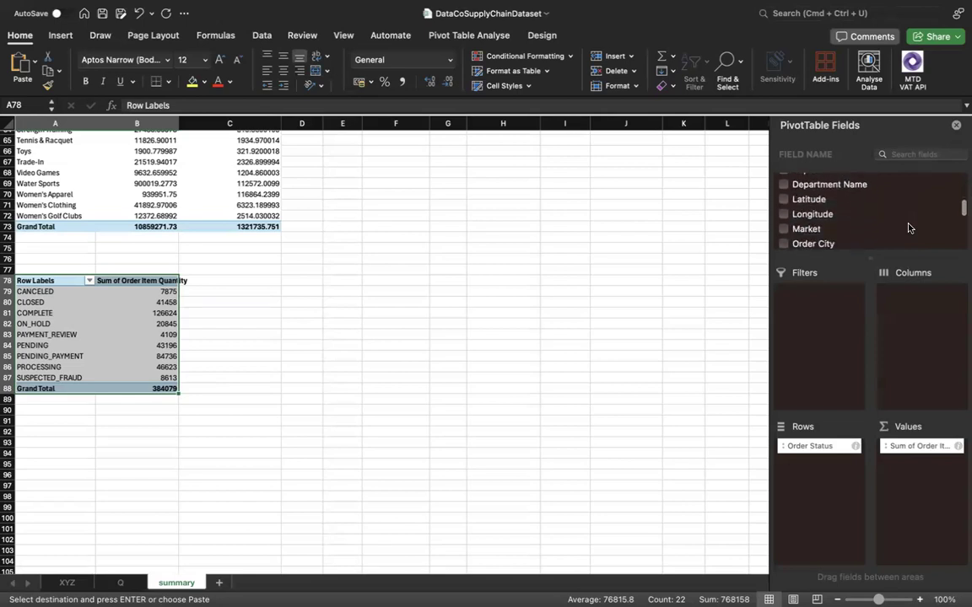
scroll(909, 227, "down", 2)
scroll(907, 225, "up", 3)
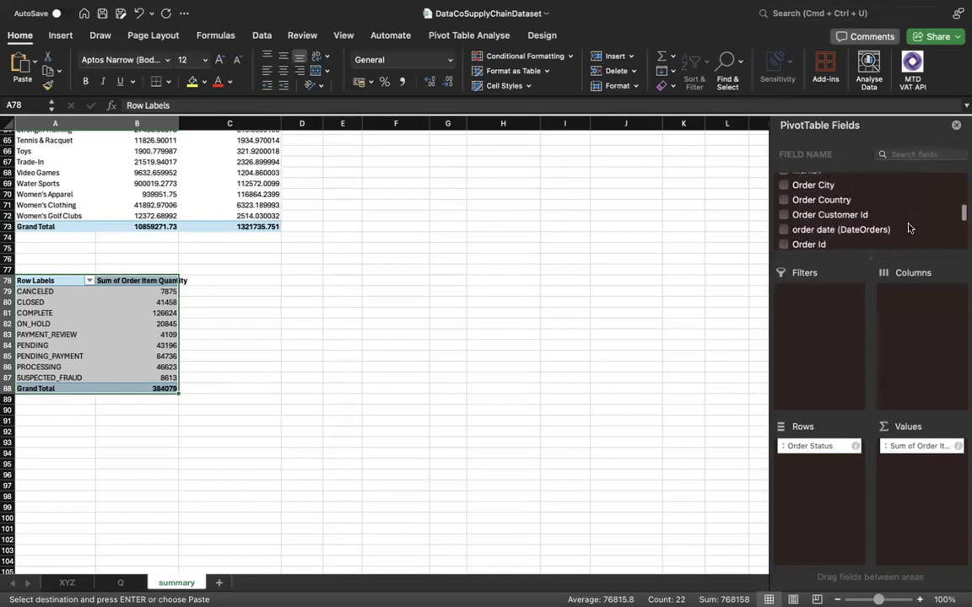
scroll(826, 226, "down", 5)
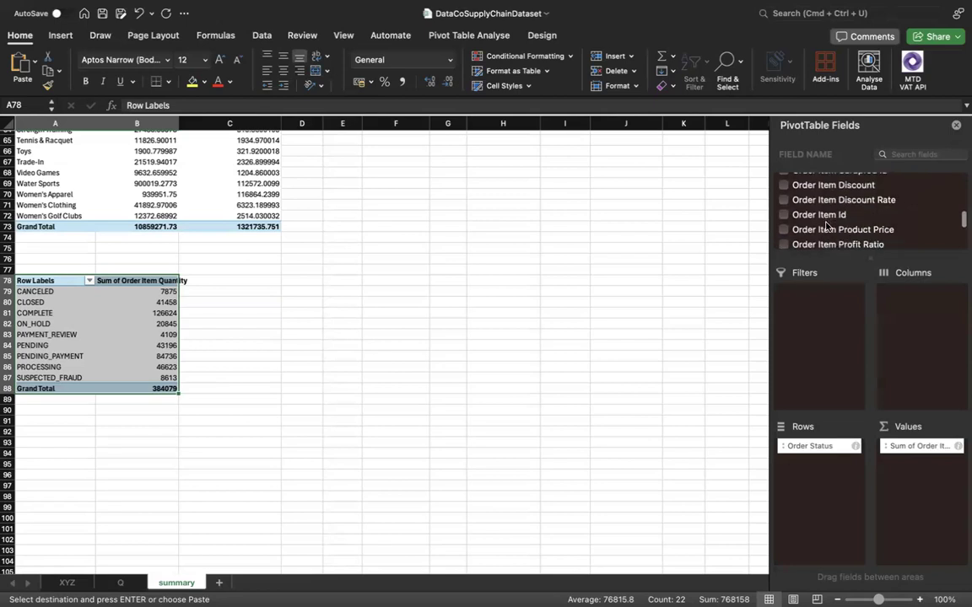
scroll(827, 226, "down", 4)
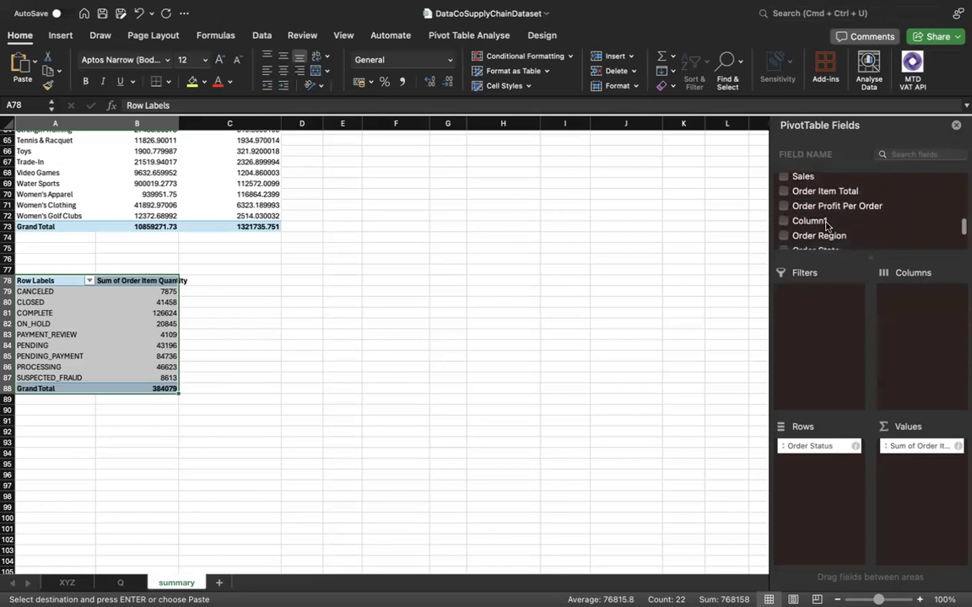
left_click(790, 207)
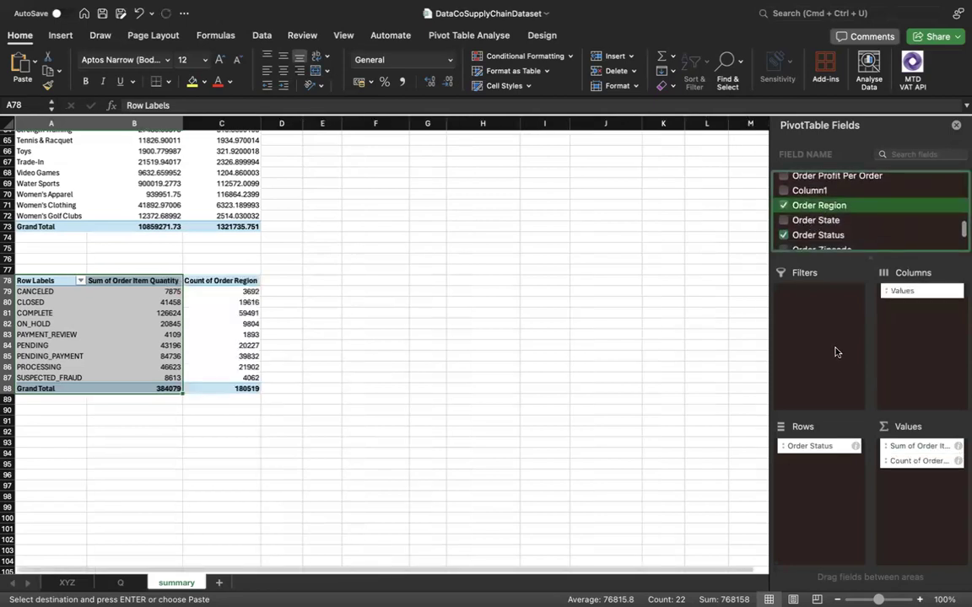
left_click_drag(911, 461, 817, 435)
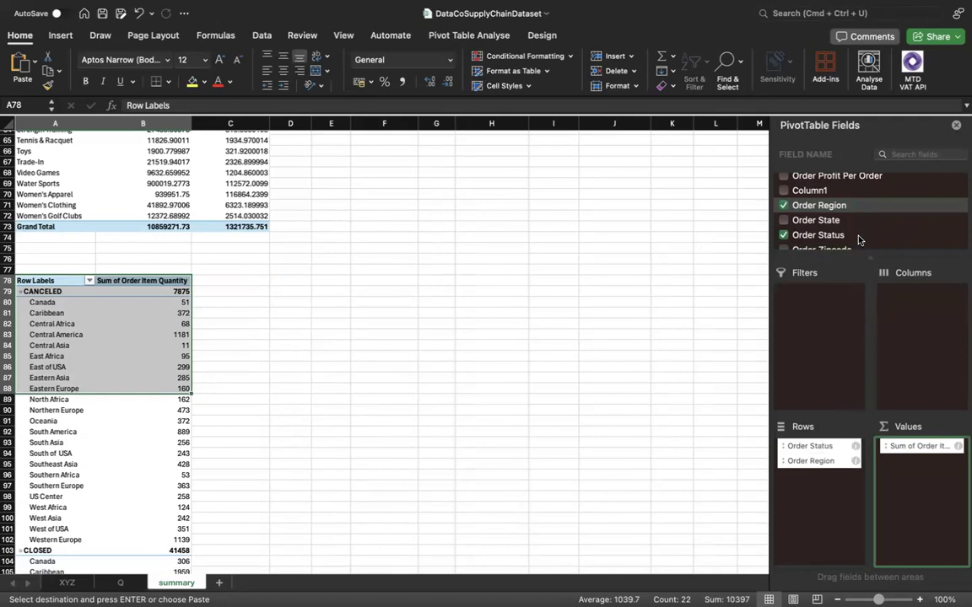
Remove Order Status from the rows and Order Item Quantity from the values of the pivot table at A78.
scroll(859, 240, "down", 2)
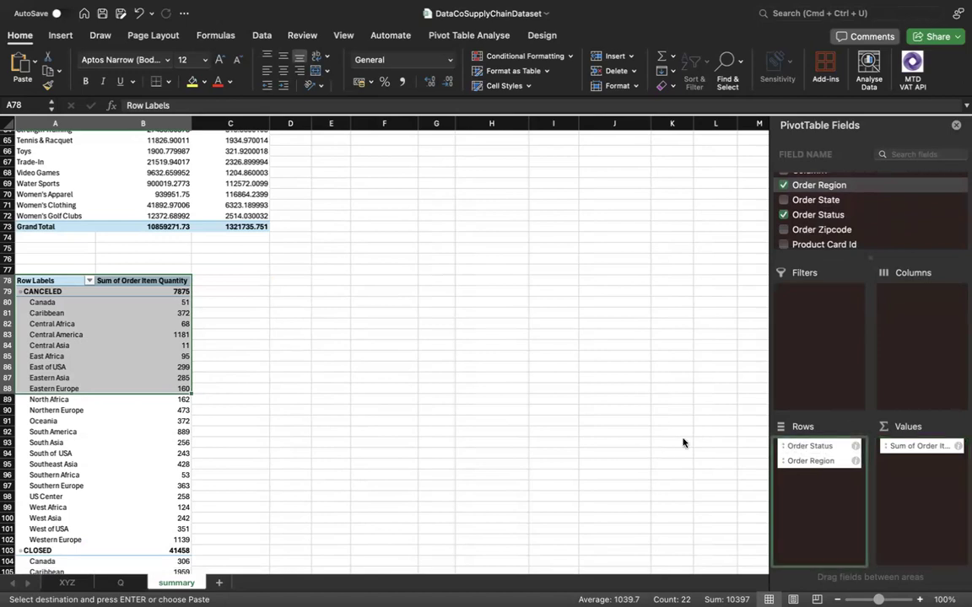
key("super+z")
left_click_drag(918, 450, 592, 447)
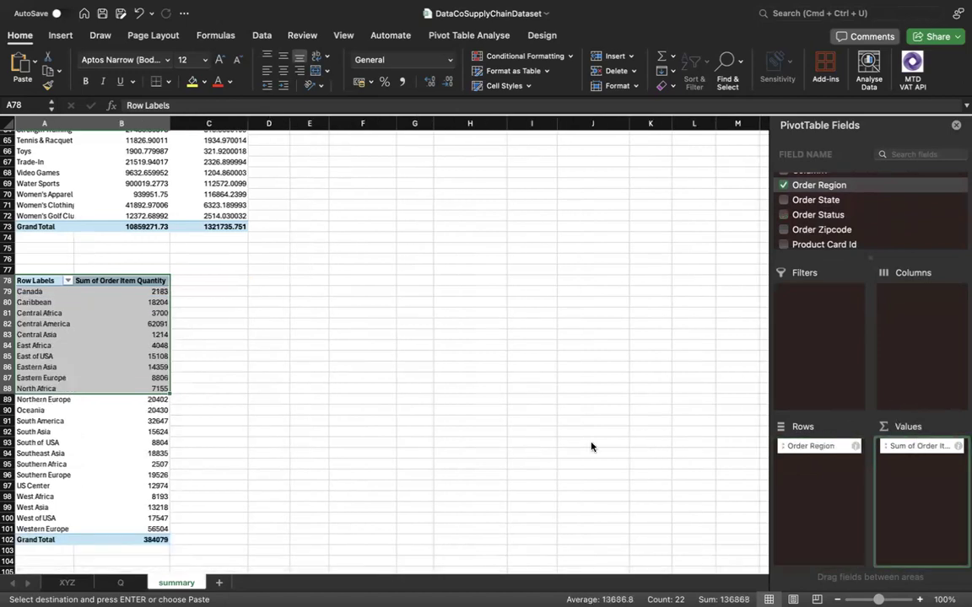
left_click_drag(789, 294, 822, 234)
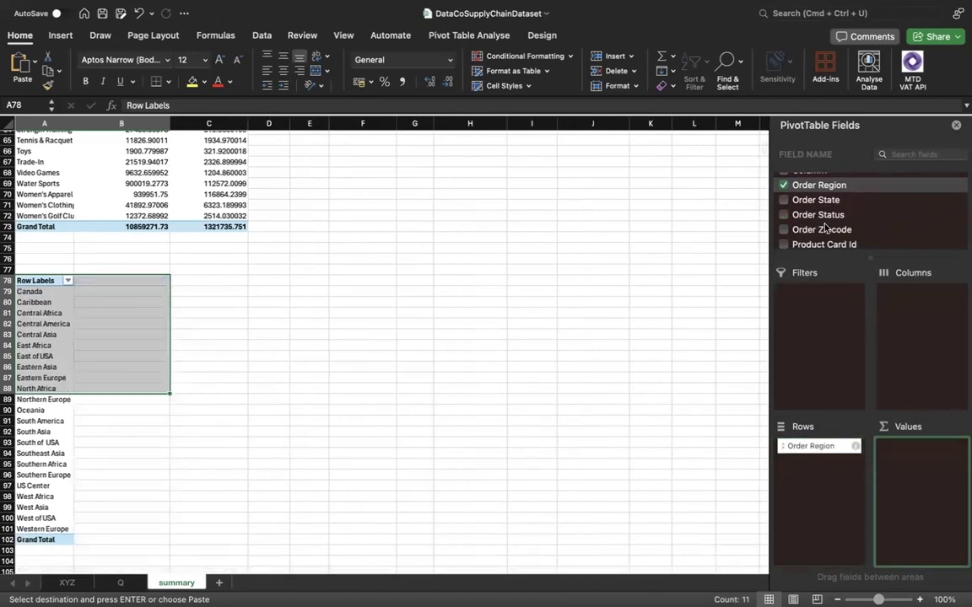
Add Late_delivery_status to the region pivot table as its column field.
scroll(826, 227, "down", 5)
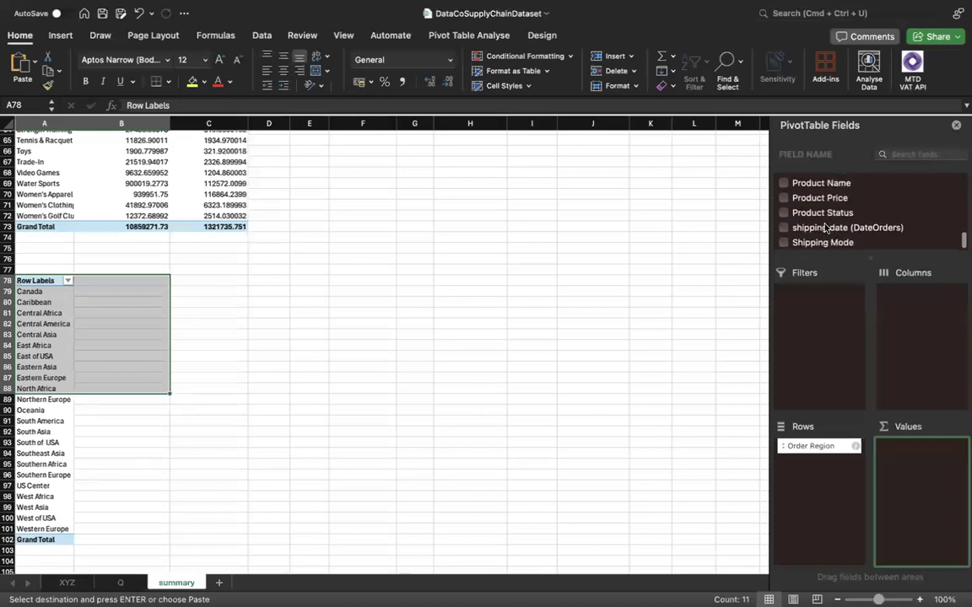
scroll(826, 227, "up", 10)
scroll(826, 228, "up", 10)
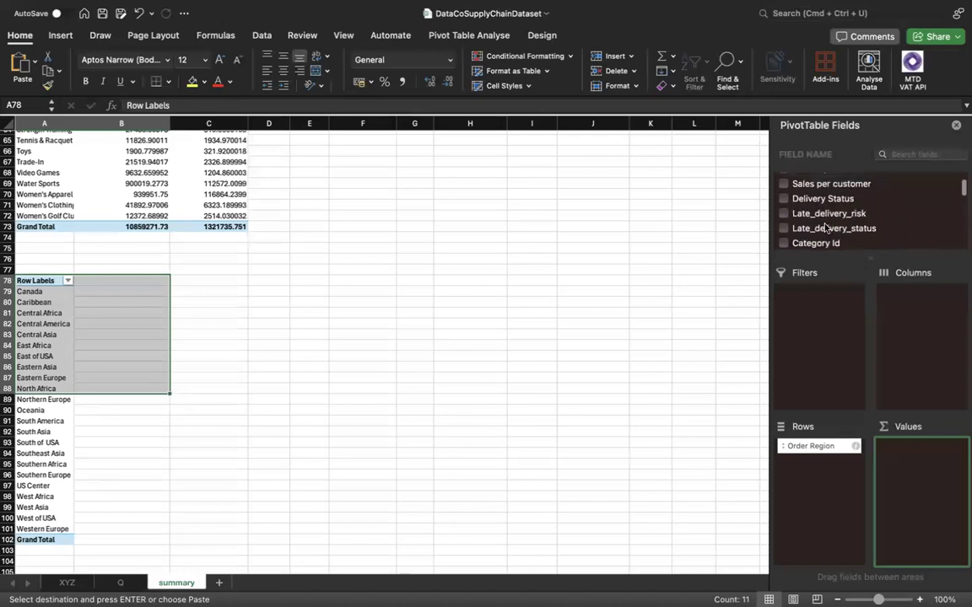
scroll(826, 228, "down", 1)
left_click(785, 216)
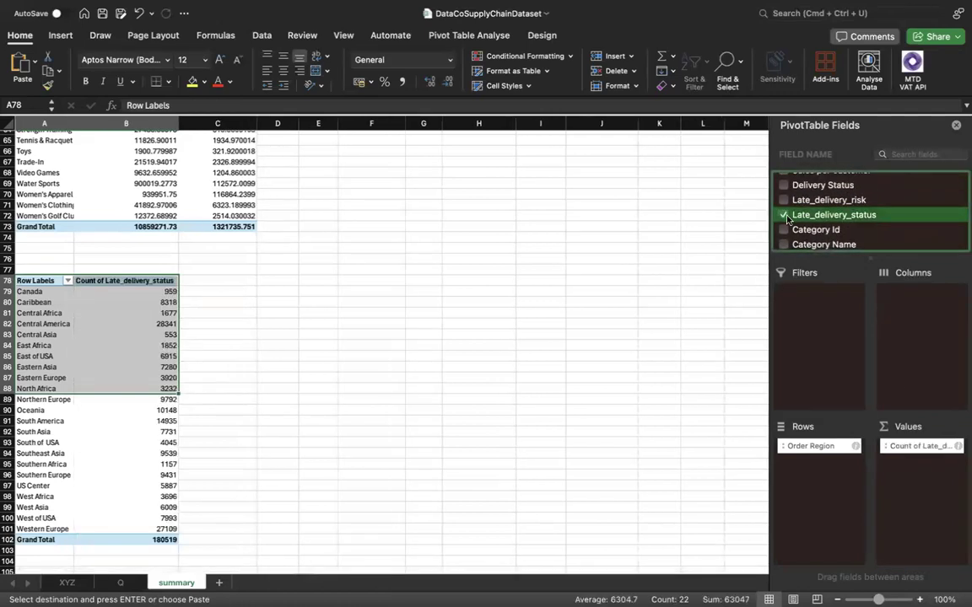
left_click_drag(926, 447, 915, 347)
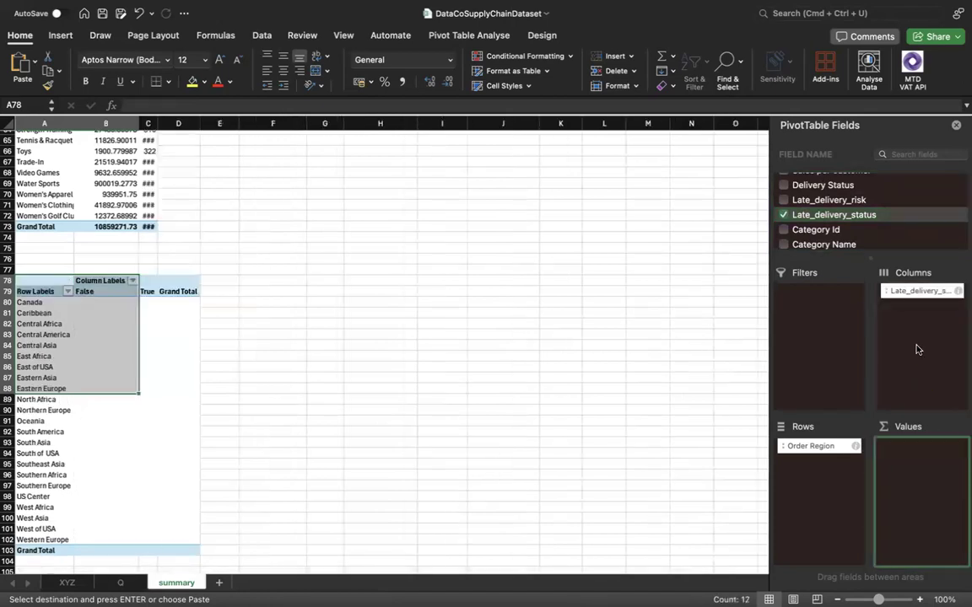
Recheck the analysis list on sheet Q and add Order Item Quantity as the summed value of the region pivot table.
scroll(876, 229, "down", 10)
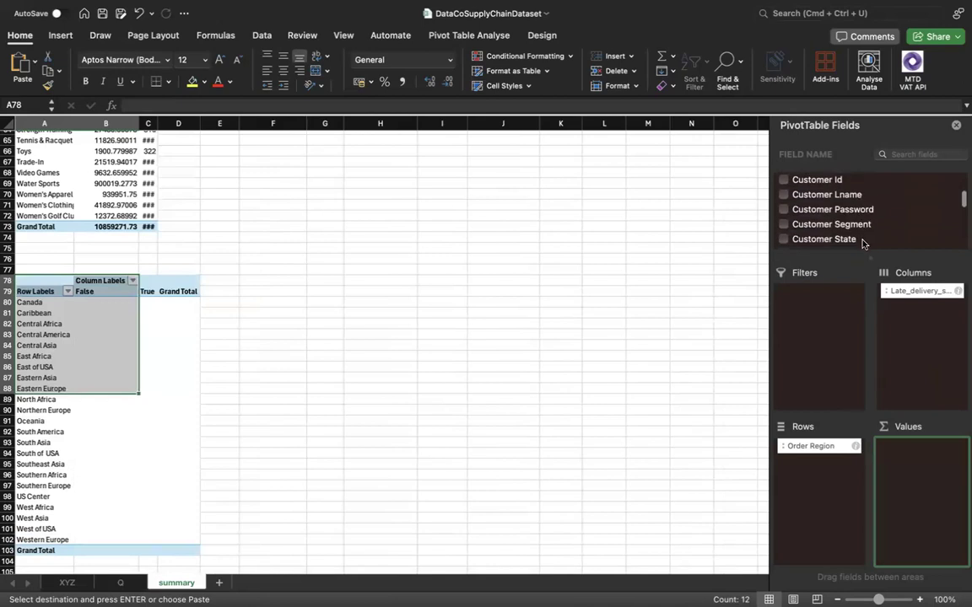
scroll(862, 244, "down", 10)
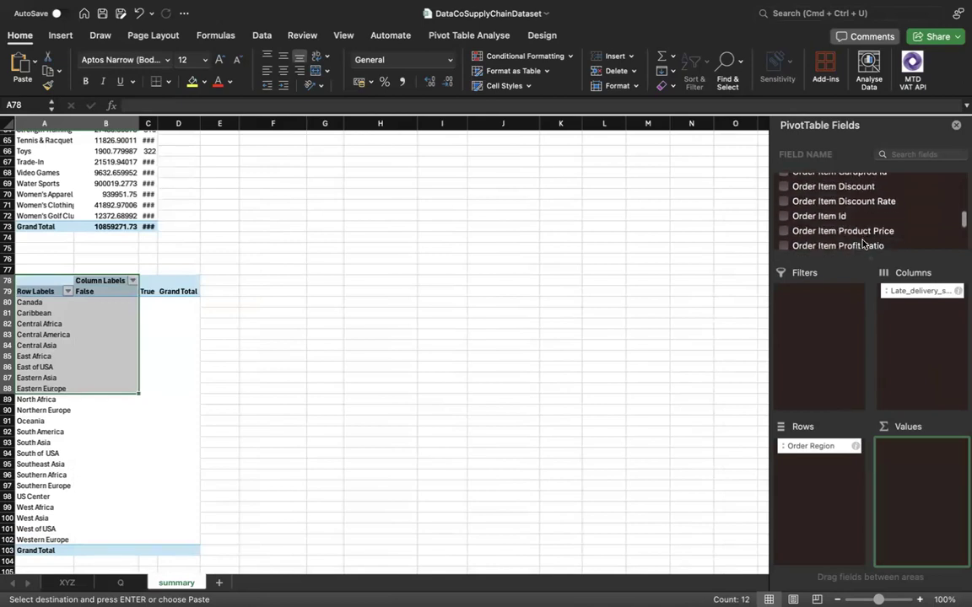
scroll(862, 244, "down", 5)
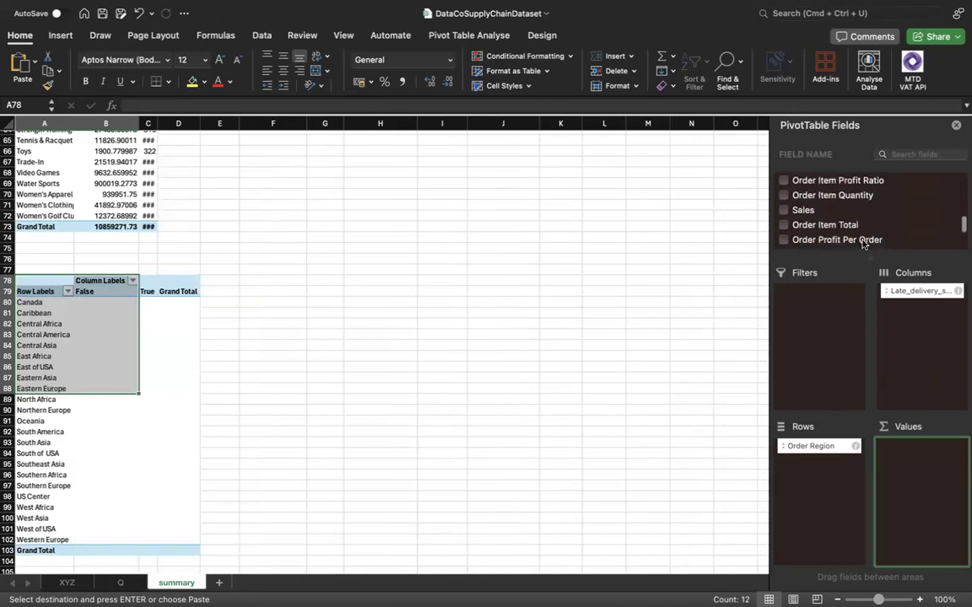
left_click(121, 583)
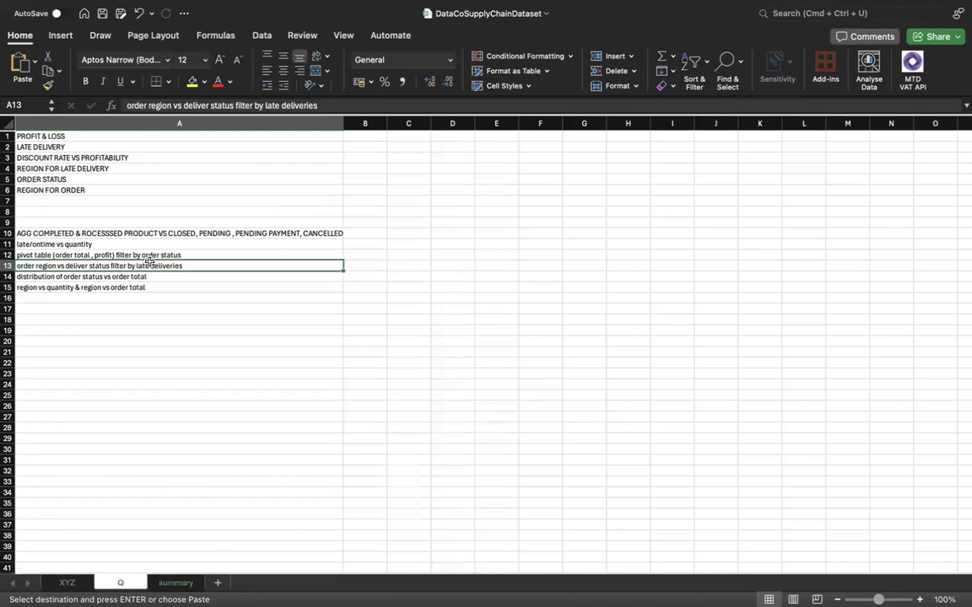
left_click(176, 584)
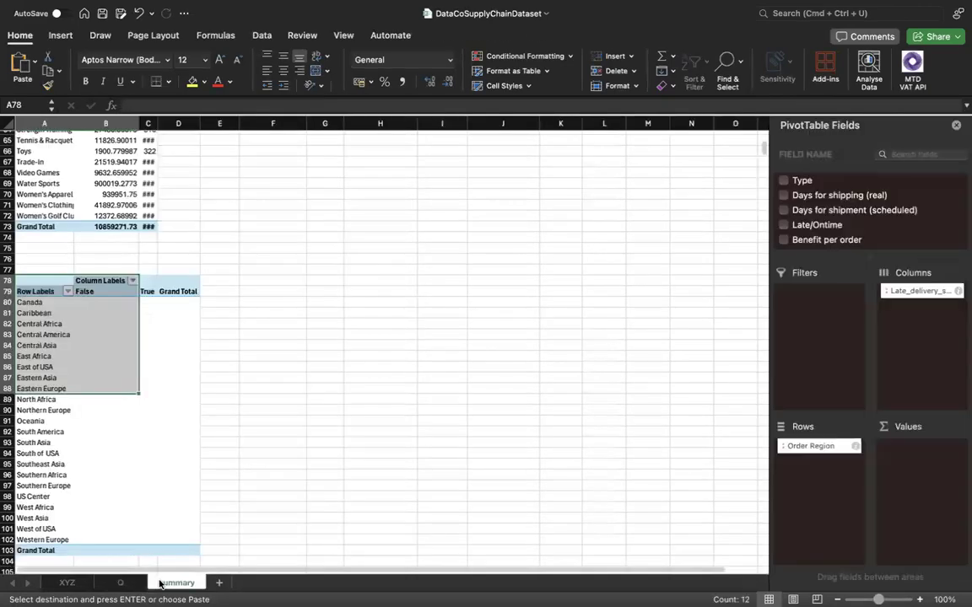
scroll(843, 227, "down", 3)
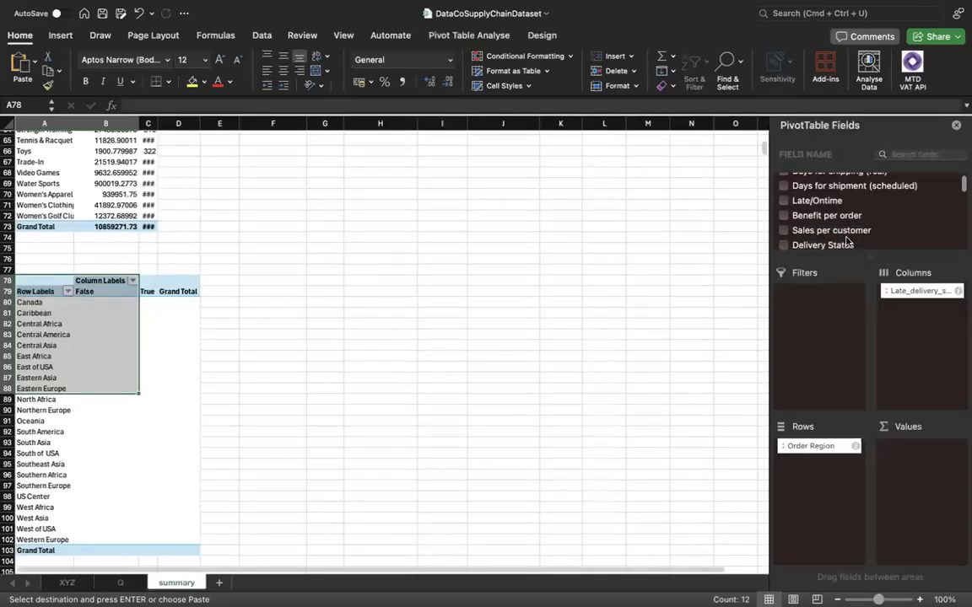
scroll(846, 243, "down", 5)
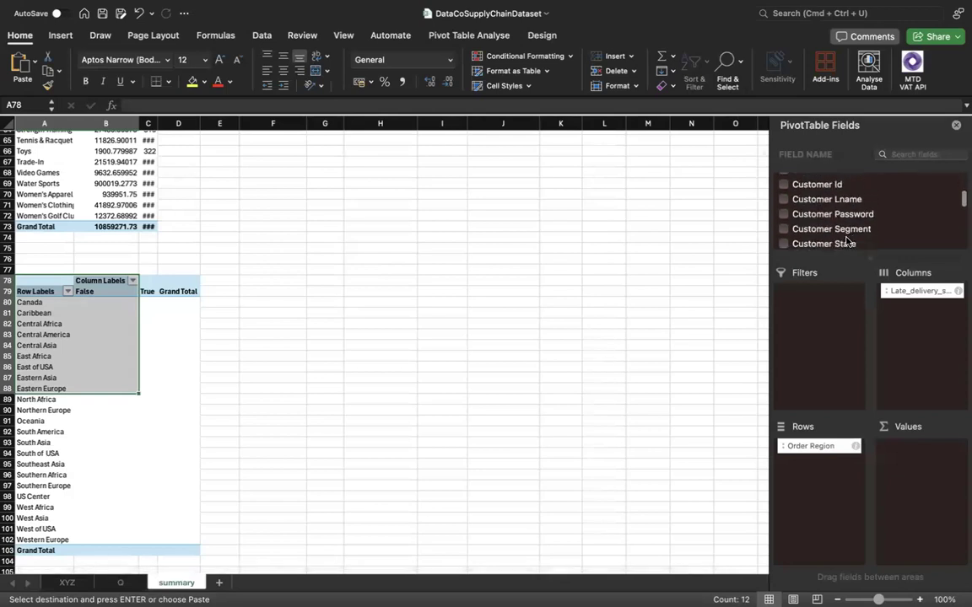
scroll(846, 242, "down", 6)
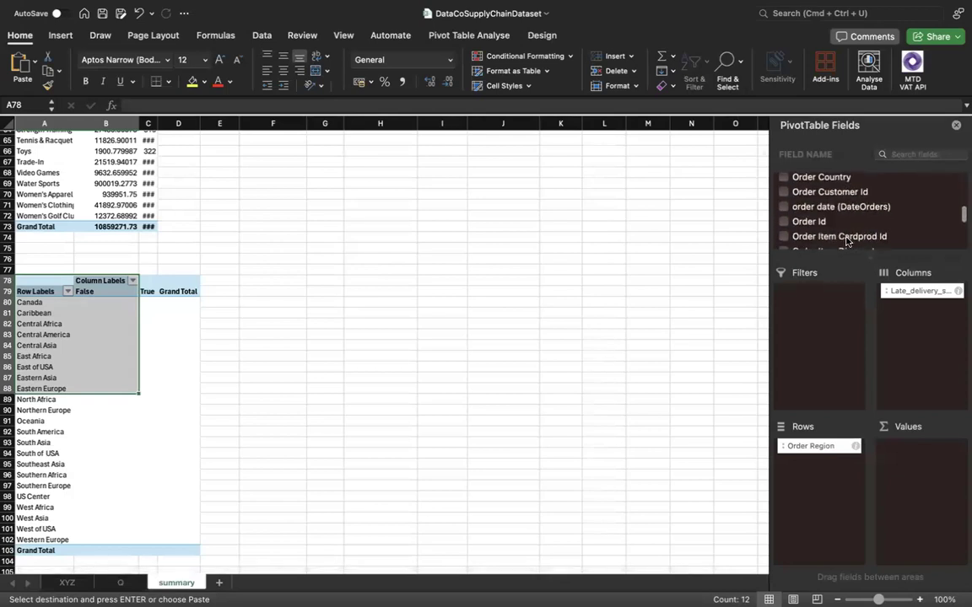
scroll(846, 242, "down", 3)
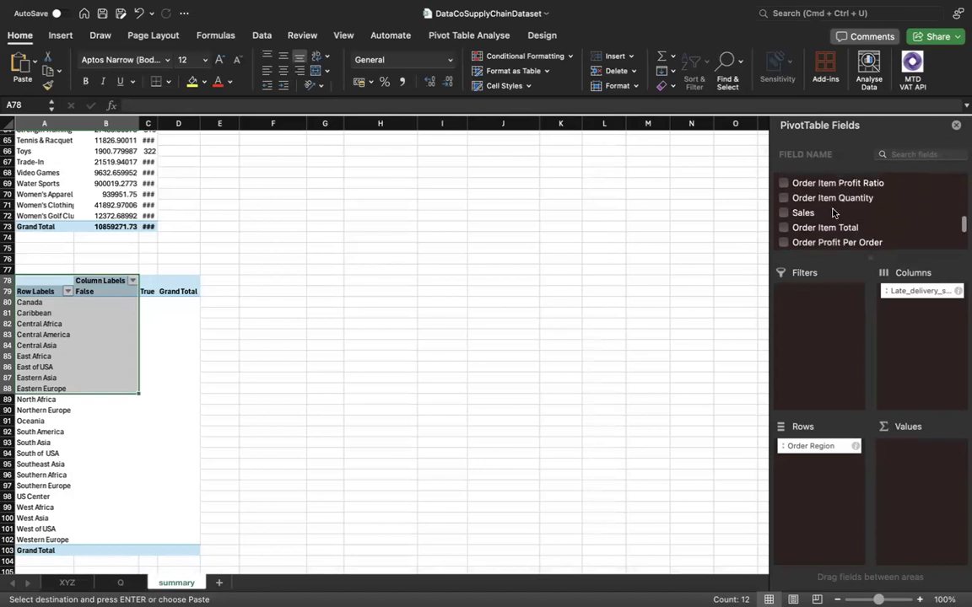
left_click(794, 201)
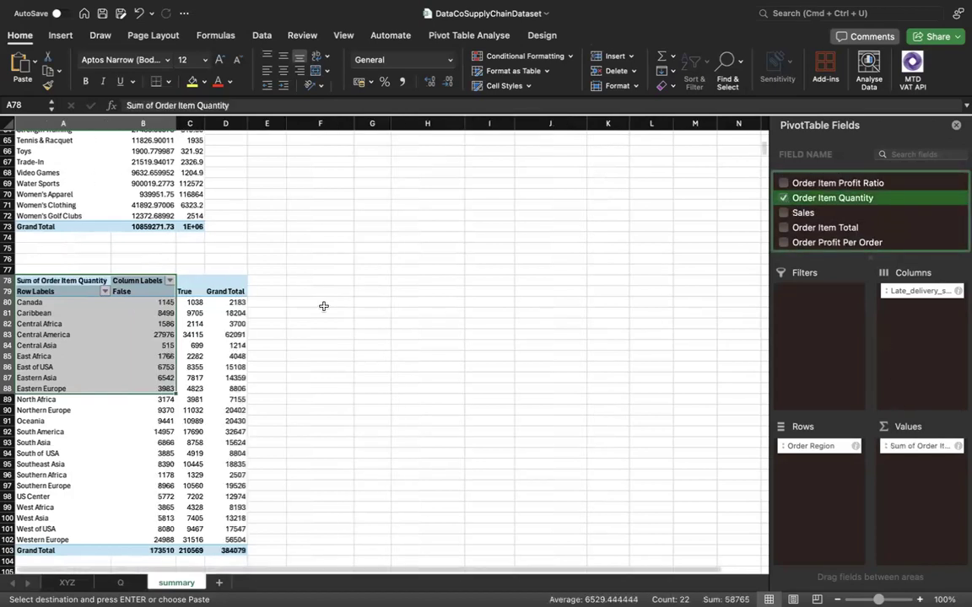
left_click(186, 343)
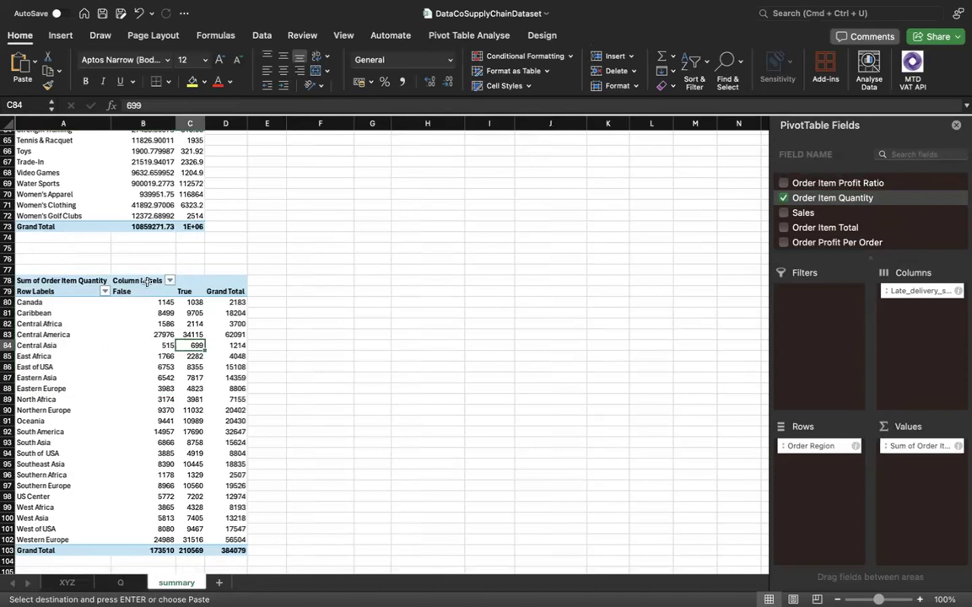
left_click(143, 280)
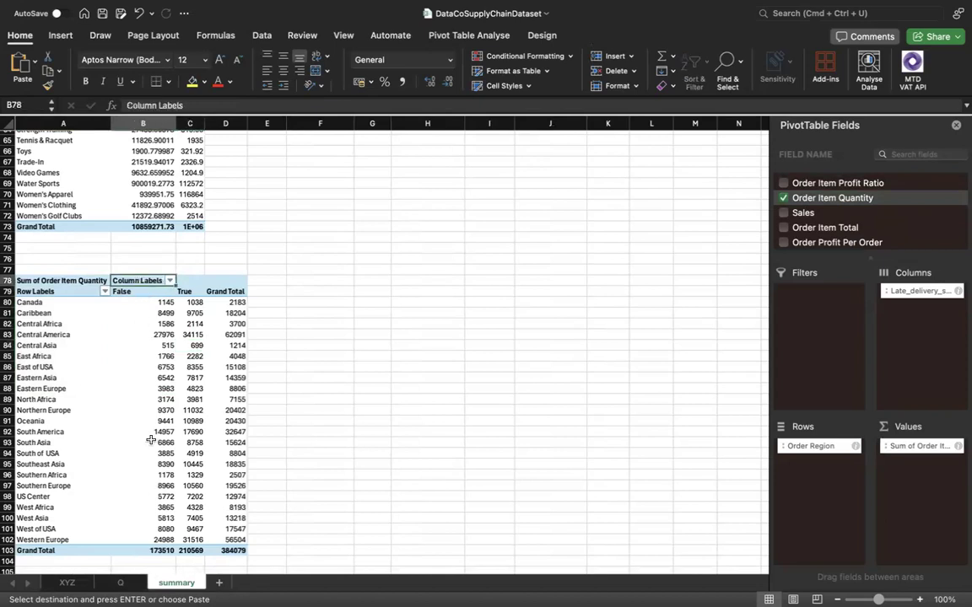
Add Order Status to the region pivot table at A78 as its report filter.
left_click(194, 280)
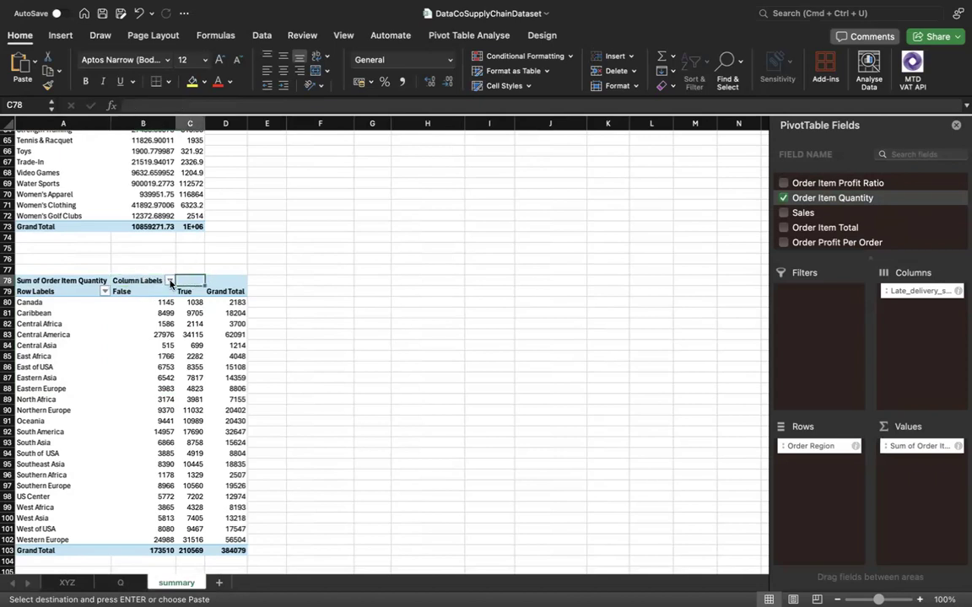
left_click(170, 282)
left_click(204, 281)
scroll(818, 221, "up", 5)
scroll(840, 232, "up", 2)
left_click(818, 322)
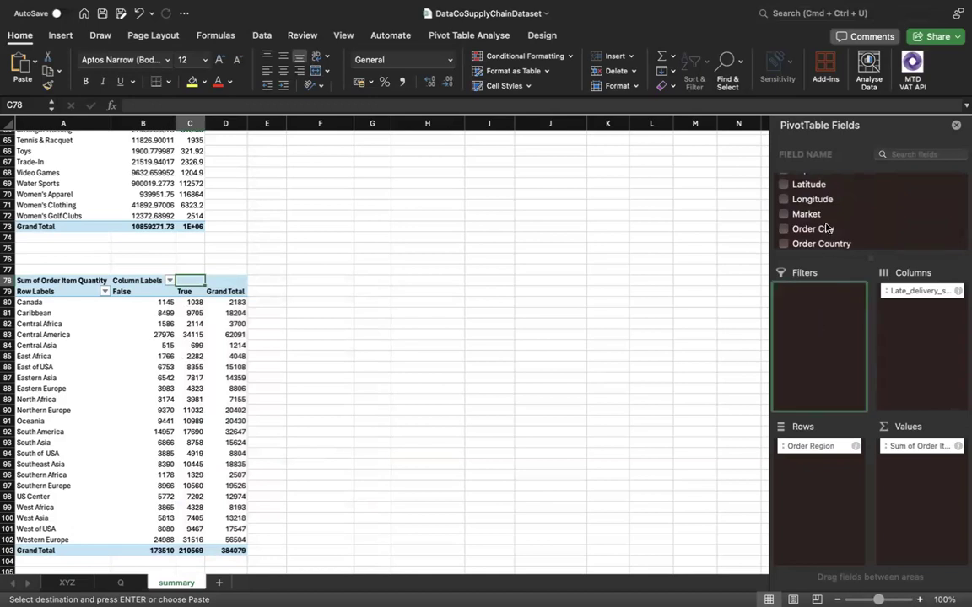
scroll(830, 230, "up", 6)
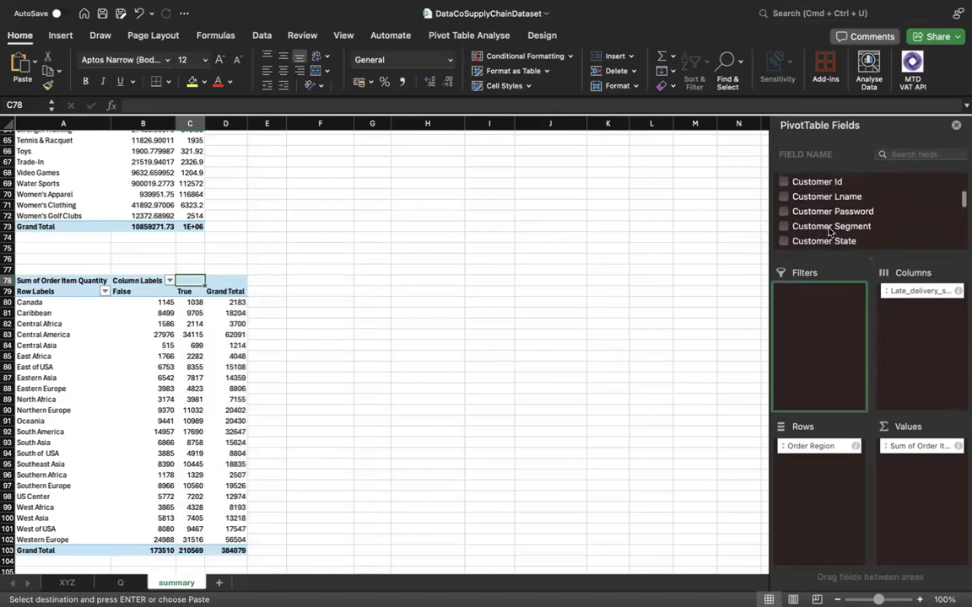
scroll(829, 229, "down", 10)
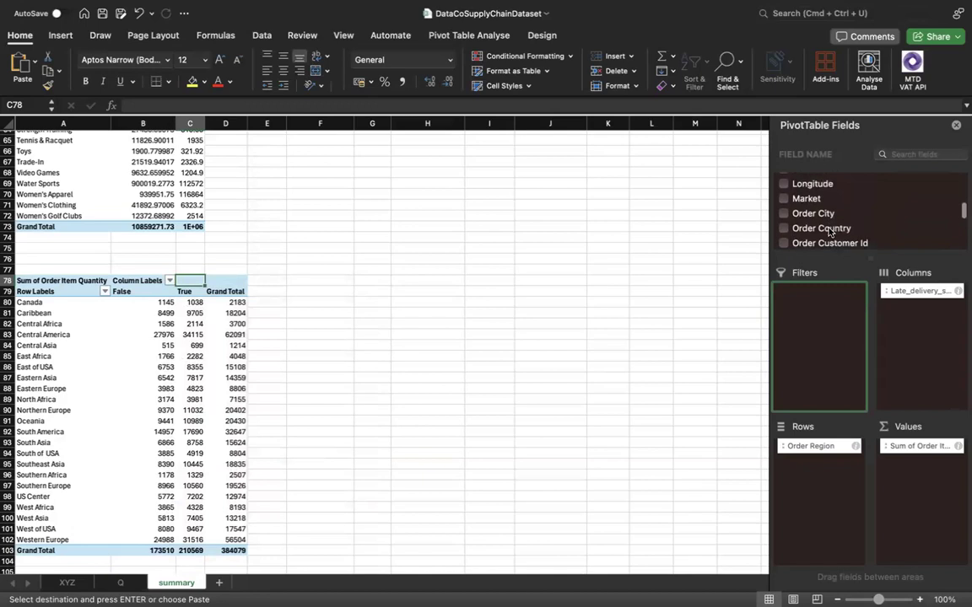
scroll(829, 230, "down", 6)
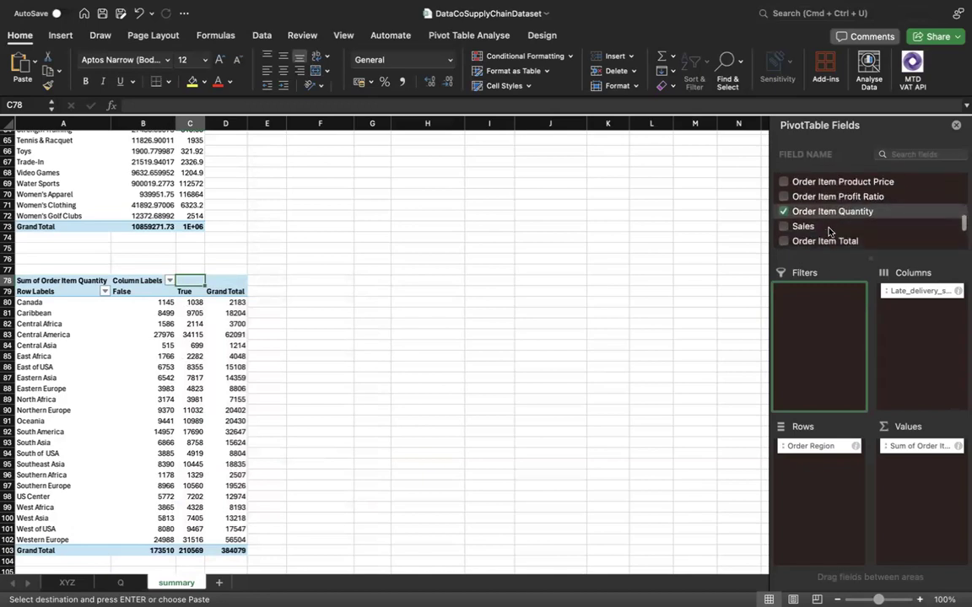
scroll(829, 230, "down", 5)
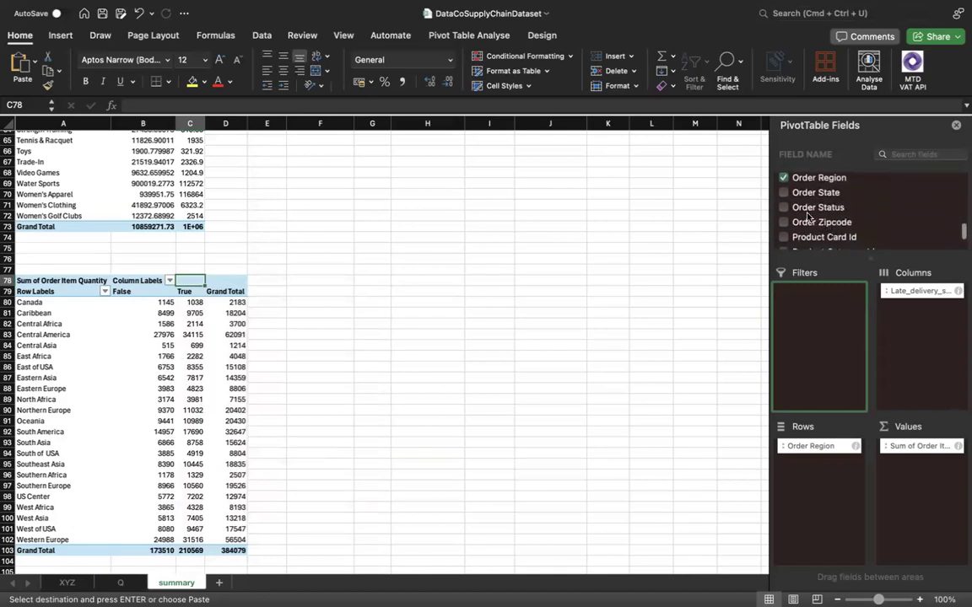
left_click(784, 208)
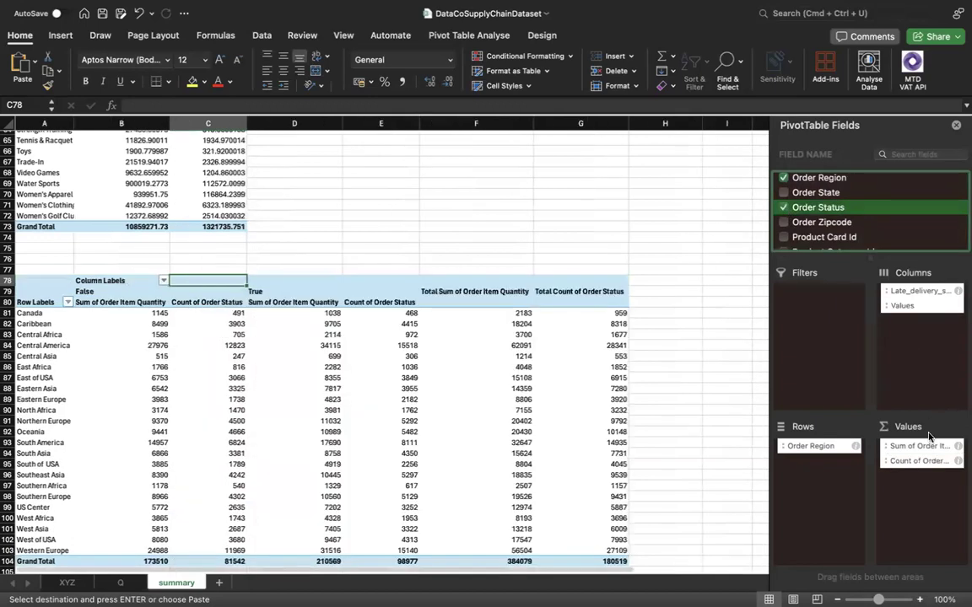
left_click_drag(926, 463, 808, 351)
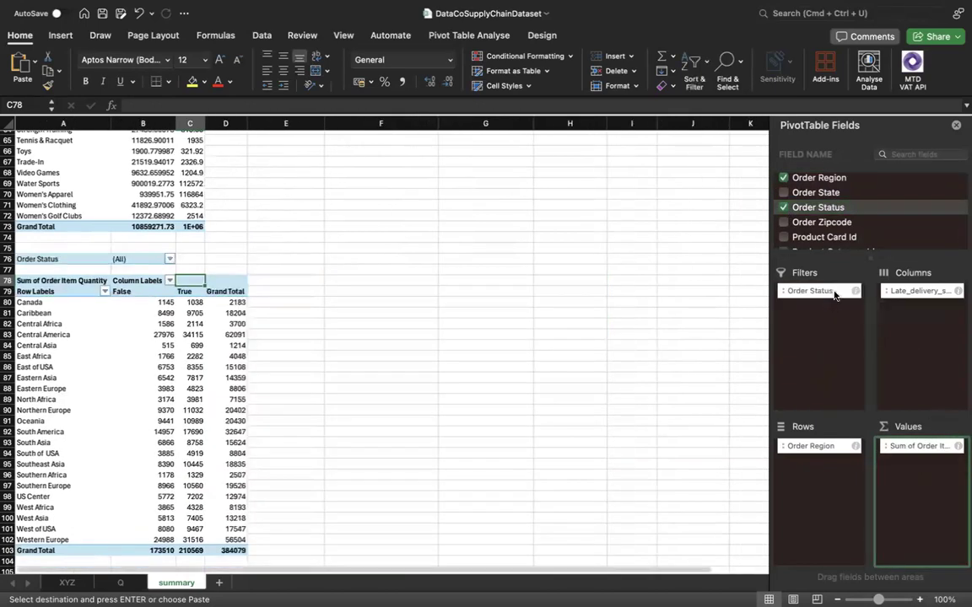
Filter the region pivot table's Order Status to COMPLETE only.
left_click(170, 259)
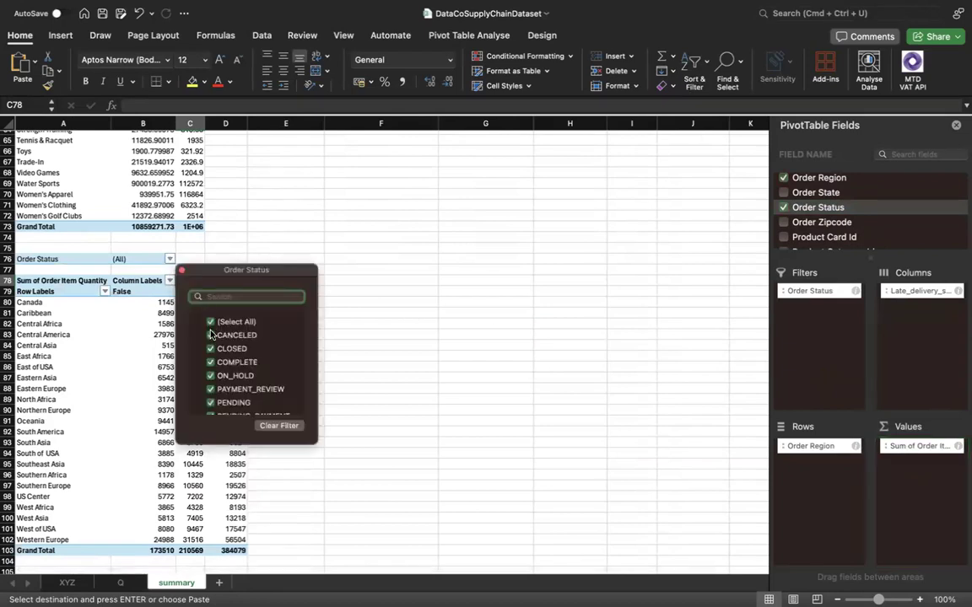
left_click(209, 324)
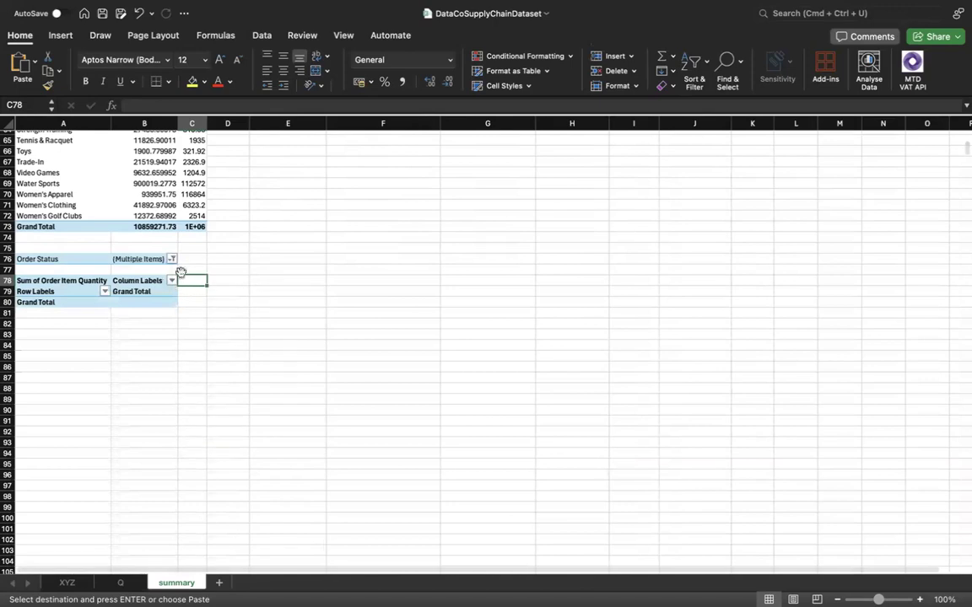
left_click(173, 260)
left_click(211, 365)
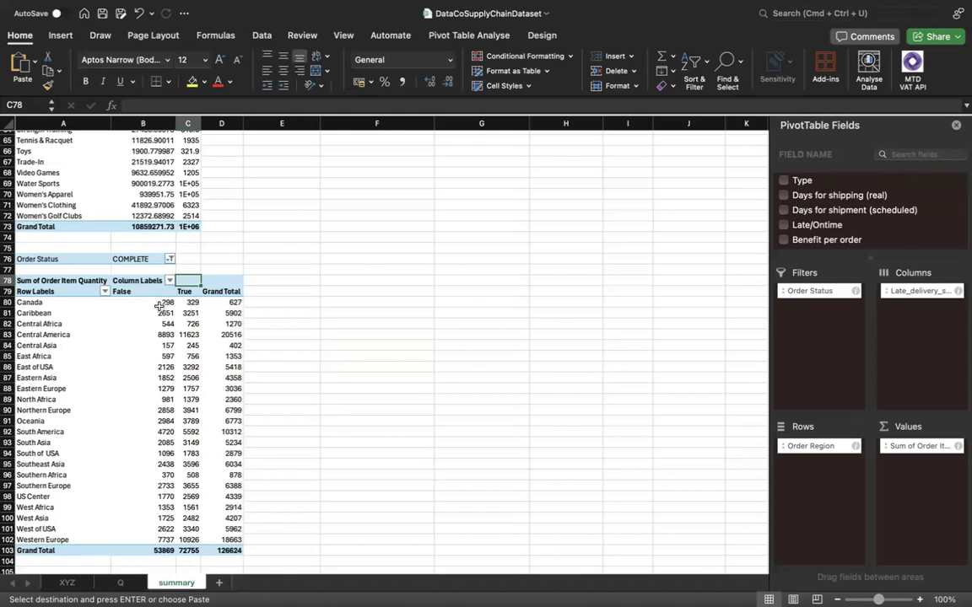
Examine the False and True grand totals of the region pivot table and check the next listed analysis on sheet Q.
left_click(157, 303)
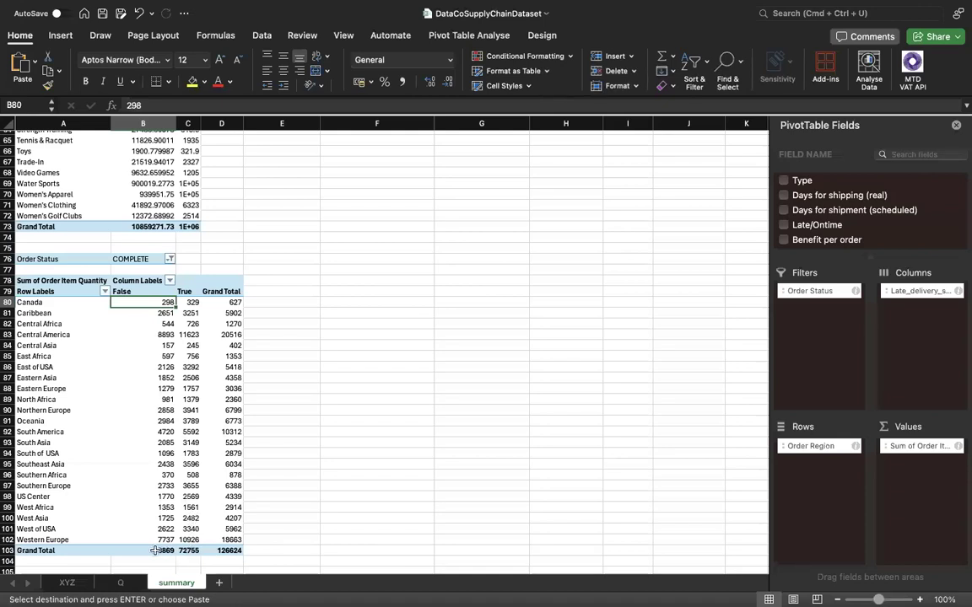
left_click(188, 550)
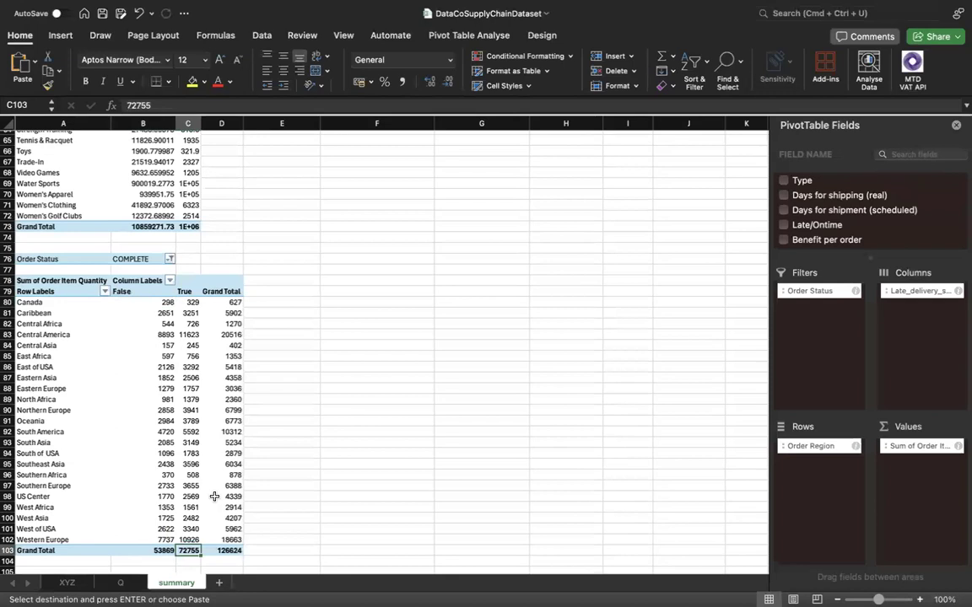
scroll(215, 496, "down", 3)
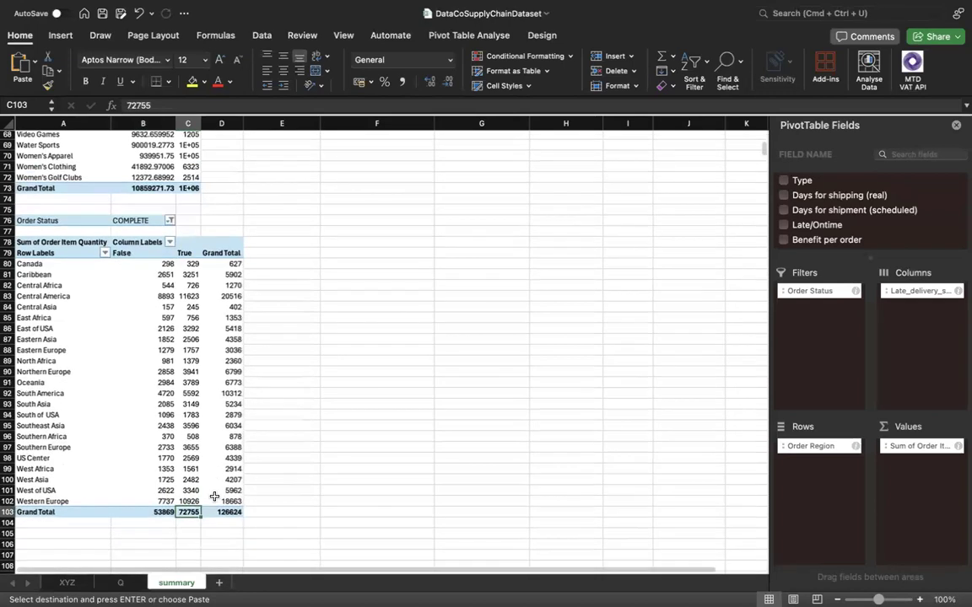
left_click(135, 509)
left_click(79, 507)
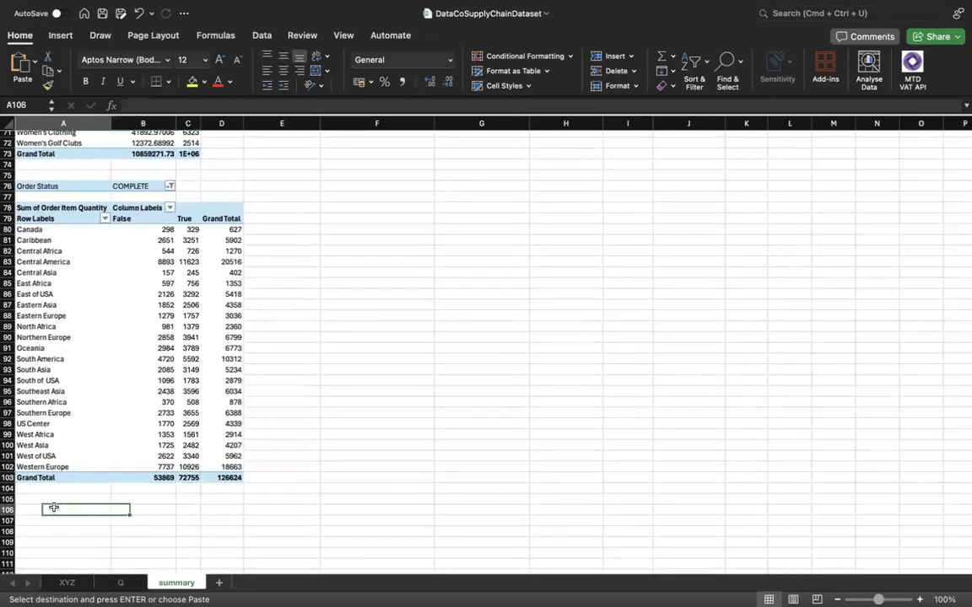
left_click(68, 583)
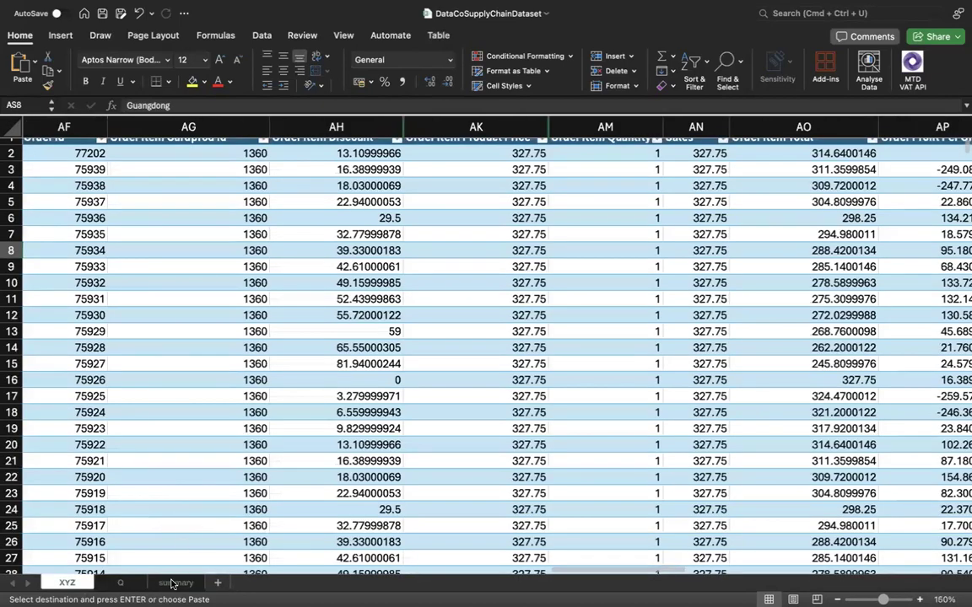
left_click(131, 584)
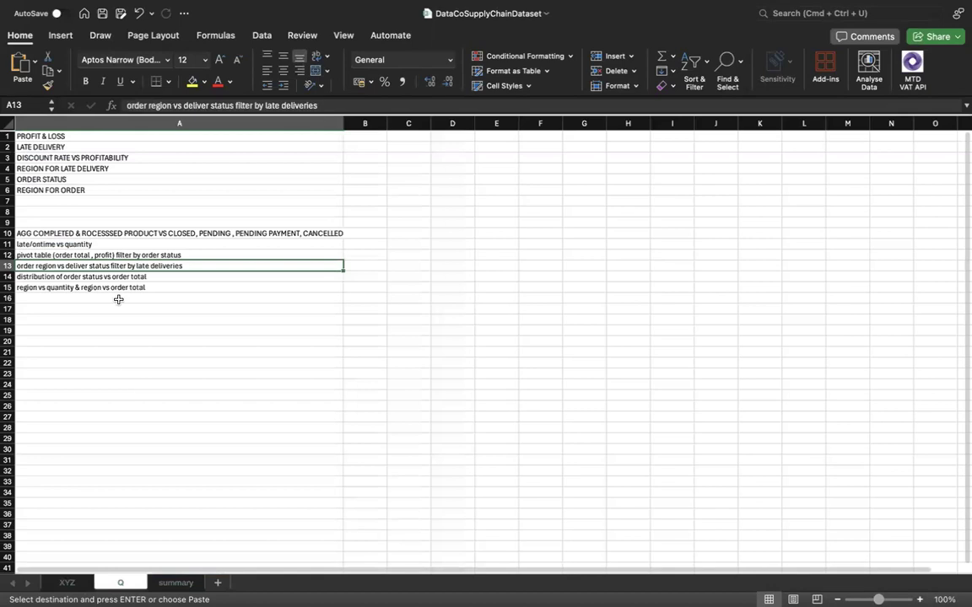
left_click(83, 278)
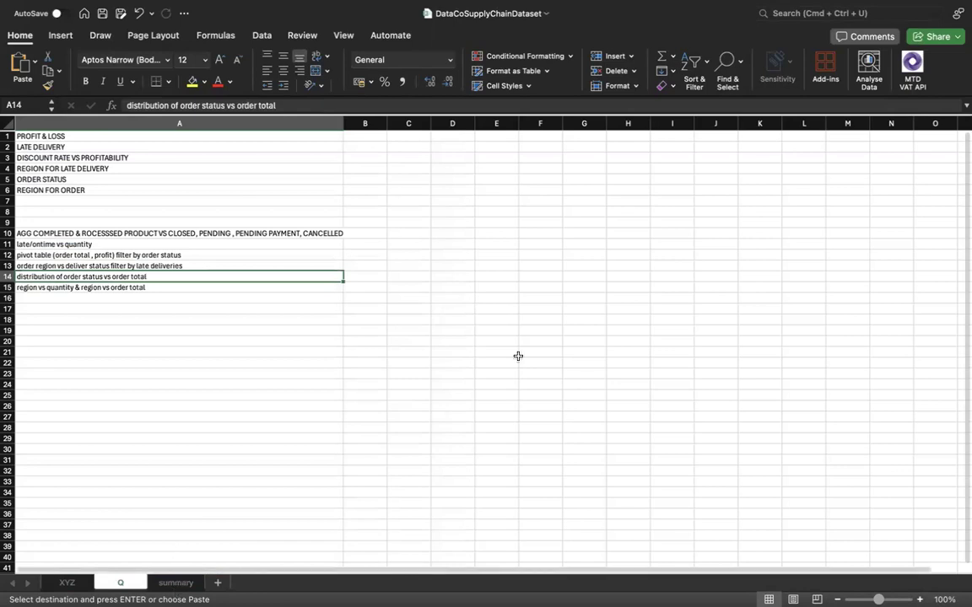
Copy the order status pivot table in A1:B11 of the summary sheet to A107, below the region pivot table.
key("ctrl+Page_Down")
scroll(253, 263, "up", 10)
scroll(239, 264, "up", 10)
left_click_drag(31, 135, 155, 244)
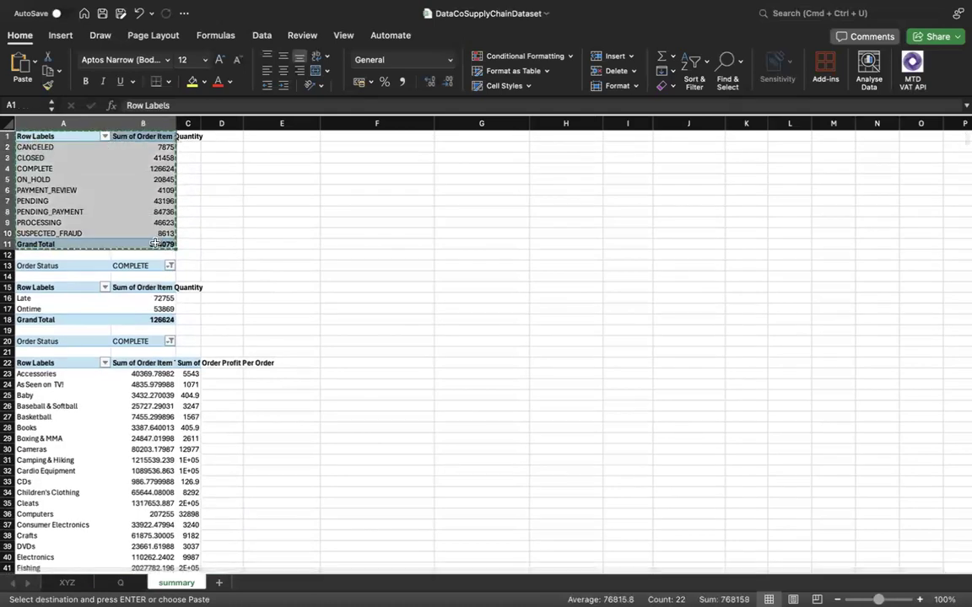
scroll(181, 379, "down", 20)
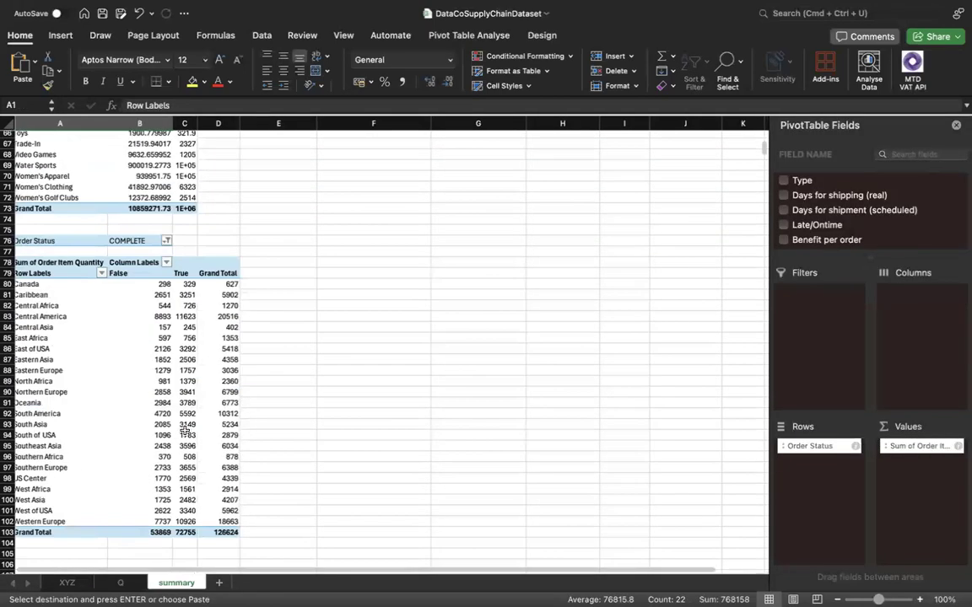
scroll(185, 431, "down", 5)
scroll(80, 425, "up", 1)
left_click(33, 421)
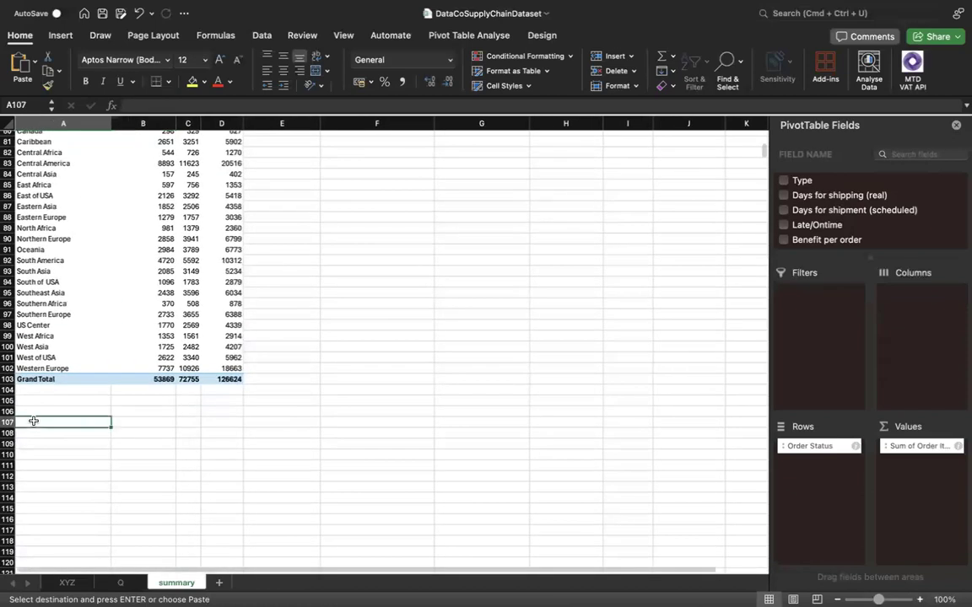
key("super+v")
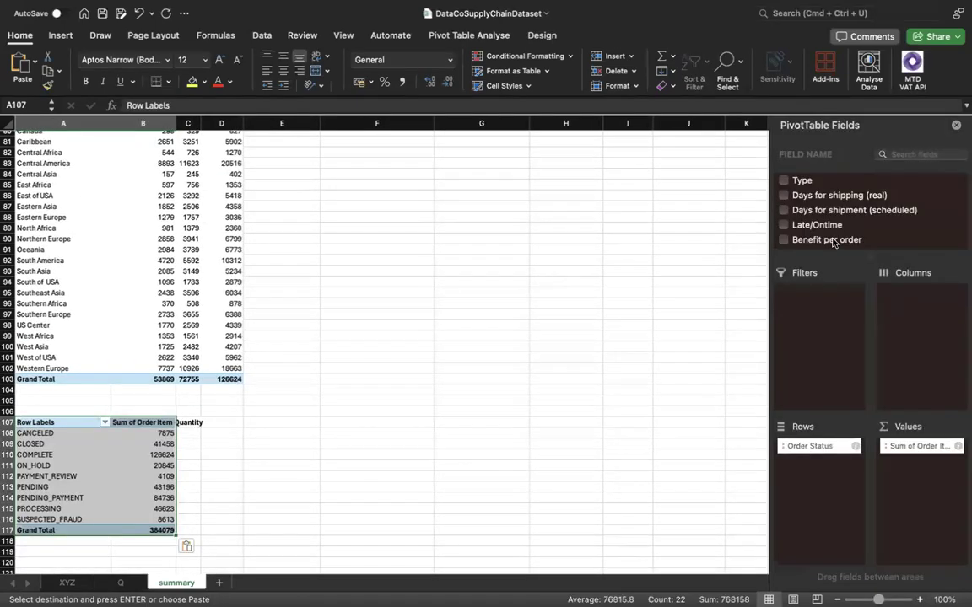
Try removing Order Item Quantity from the values of the pivot table at A107, and undo the removal.
scroll(833, 242, "down", 4)
scroll(833, 243, "down", 6)
scroll(833, 242, "down", 7)
scroll(833, 242, "down", 6)
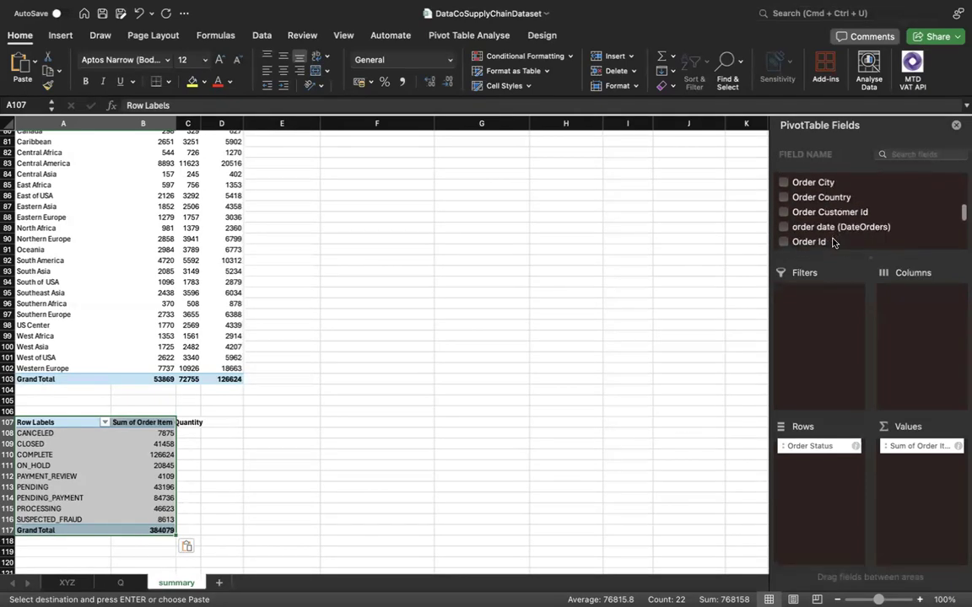
scroll(833, 242, "down", 6)
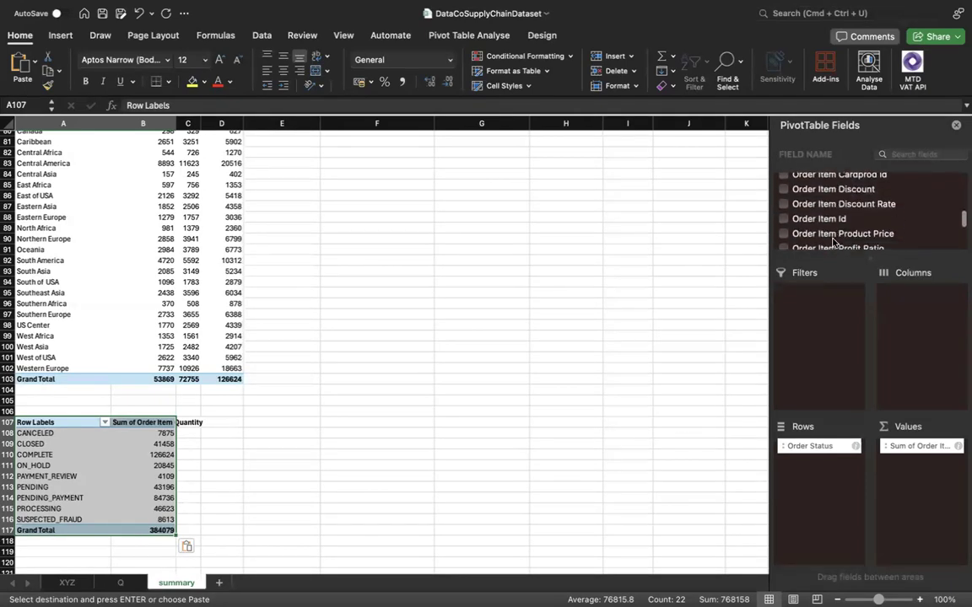
scroll(833, 242, "down", 6)
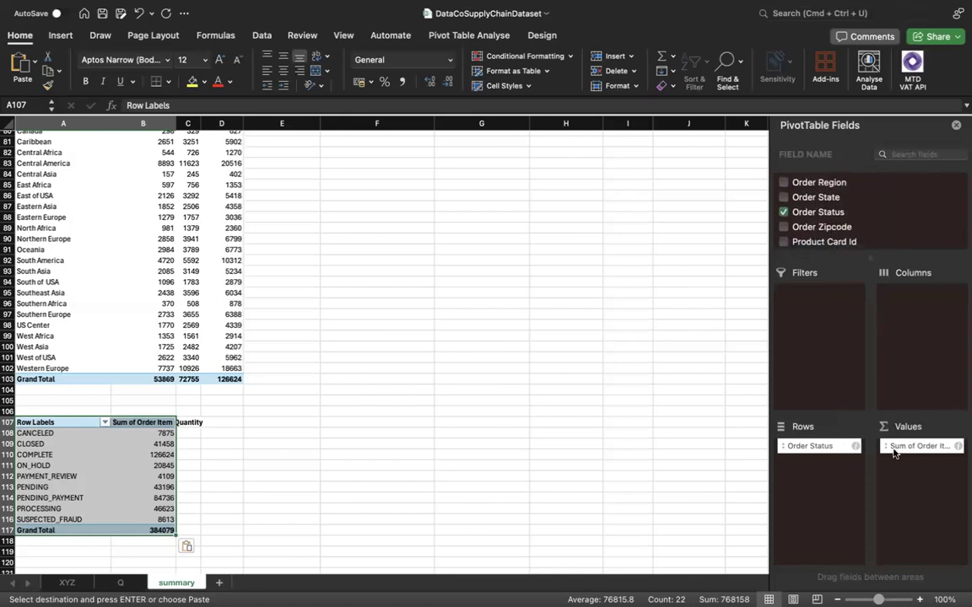
left_click_drag(932, 451, 746, 375)
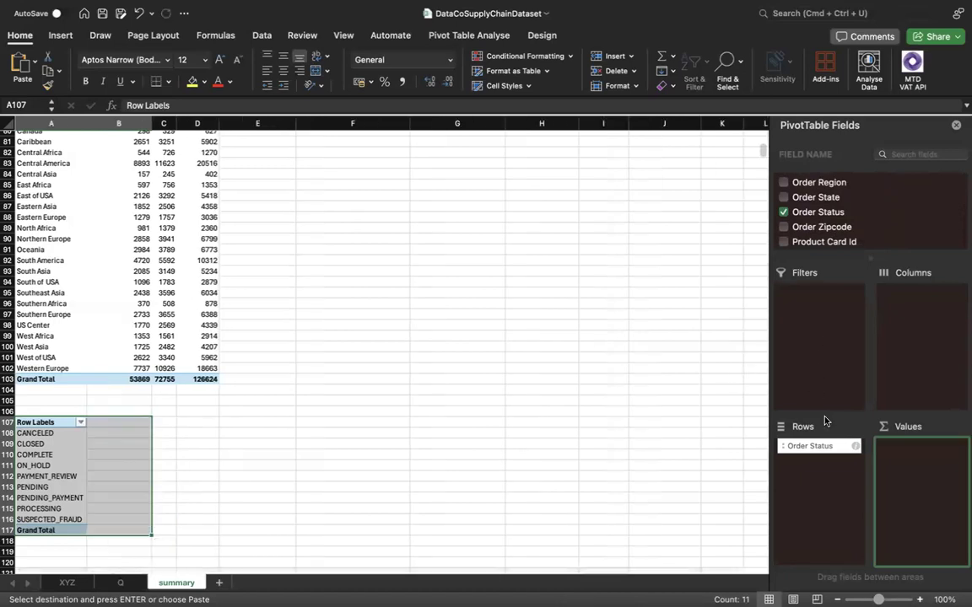
key("super+z")
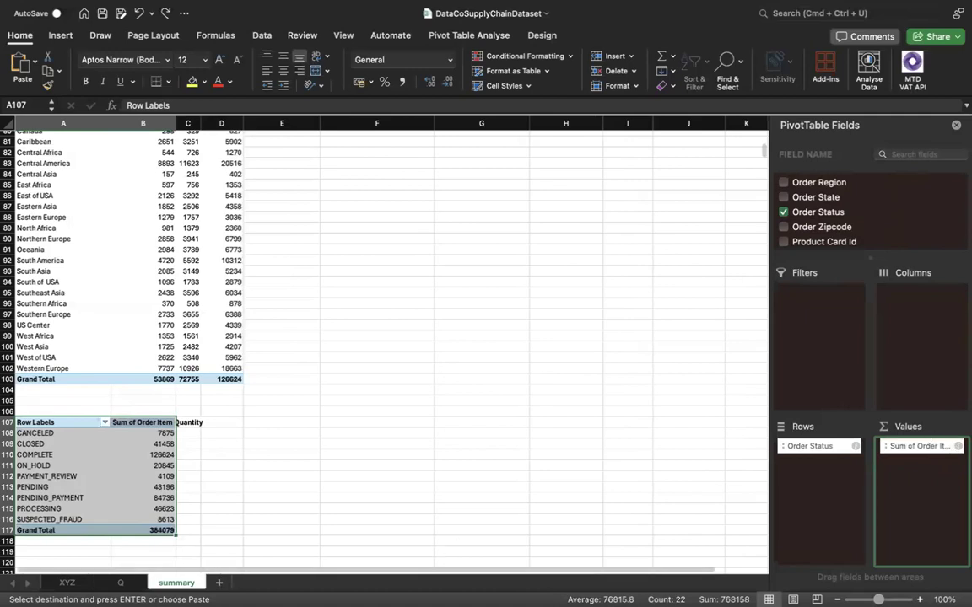
Recheck the order status analysis on sheet Q and replace Order Item Quantity with summed Order Item Total in the pivot table at A107.
left_click(119, 584)
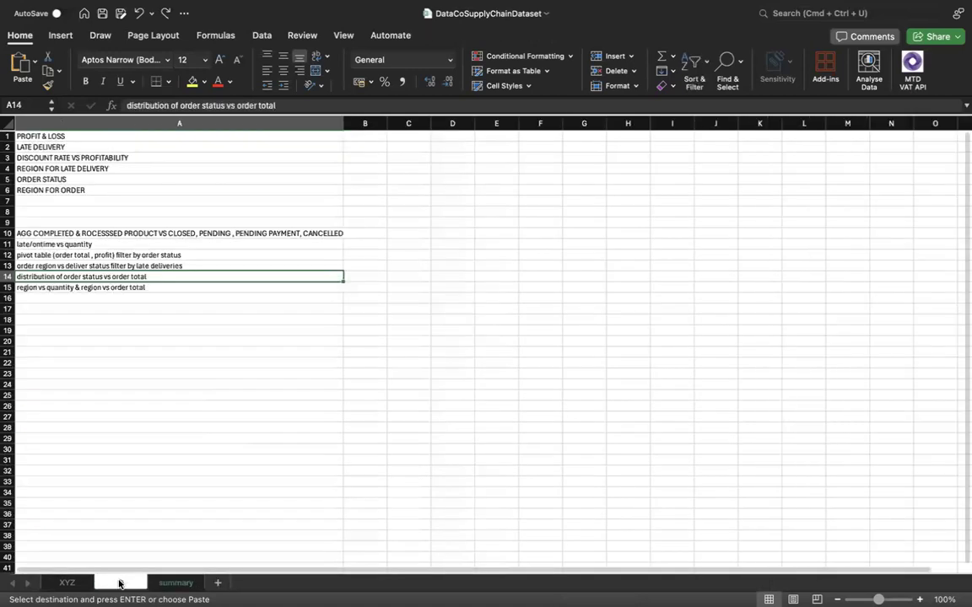
left_click(176, 583)
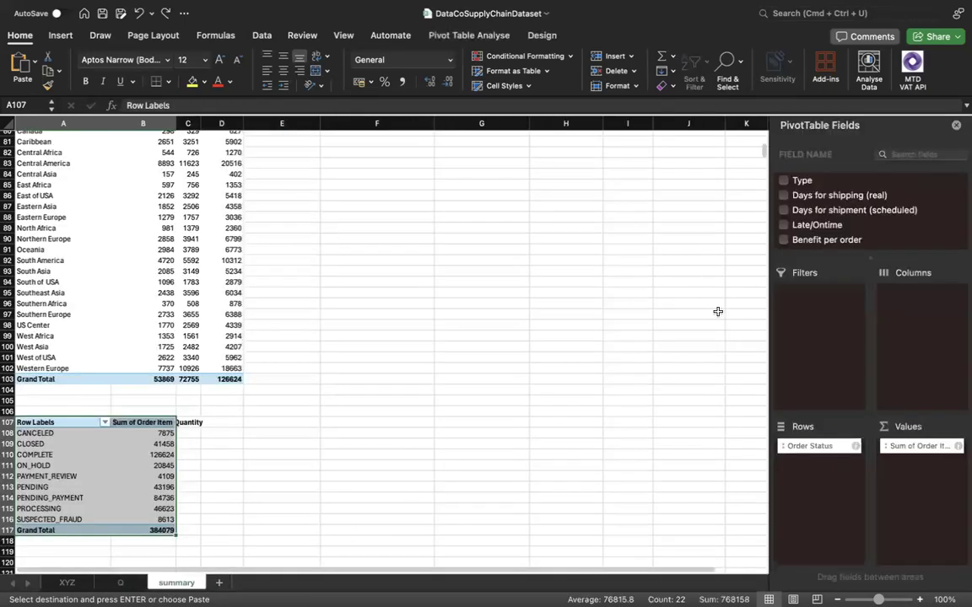
left_click_drag(915, 457, 703, 433)
scroll(841, 230, "down", 1)
scroll(841, 231, "down", 5)
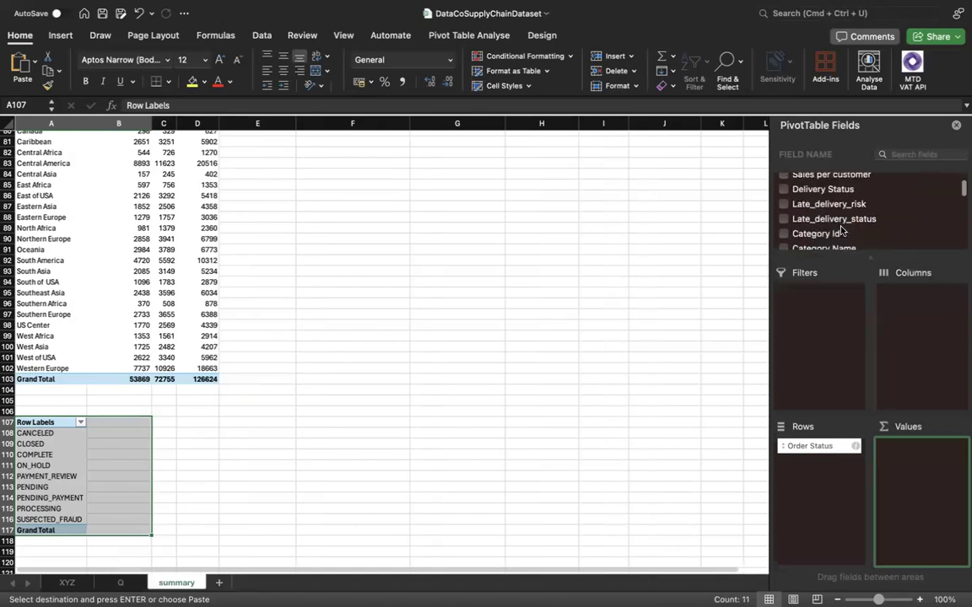
scroll(841, 230, "down", 6)
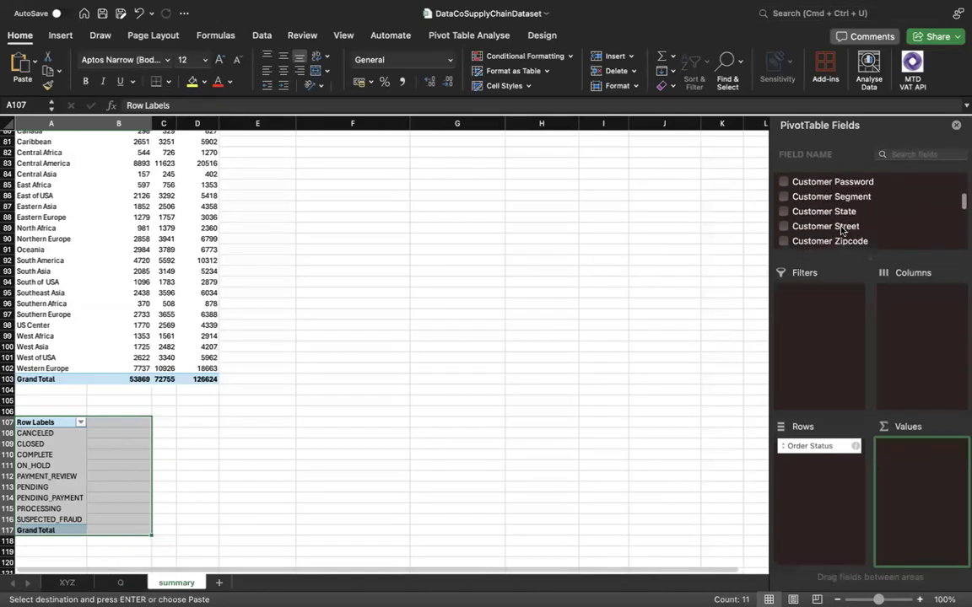
scroll(841, 230, "down", 6)
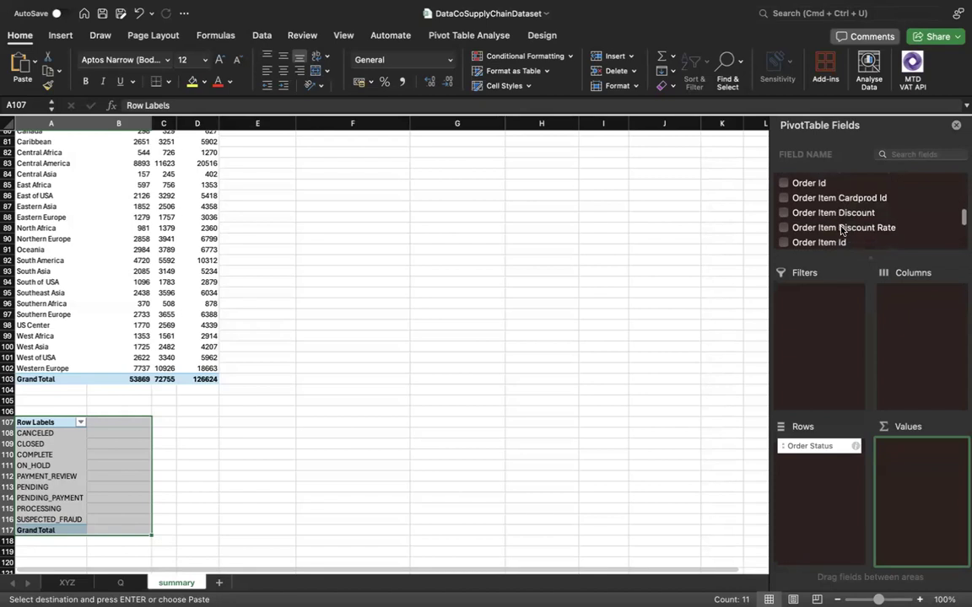
scroll(841, 230, "down", 1)
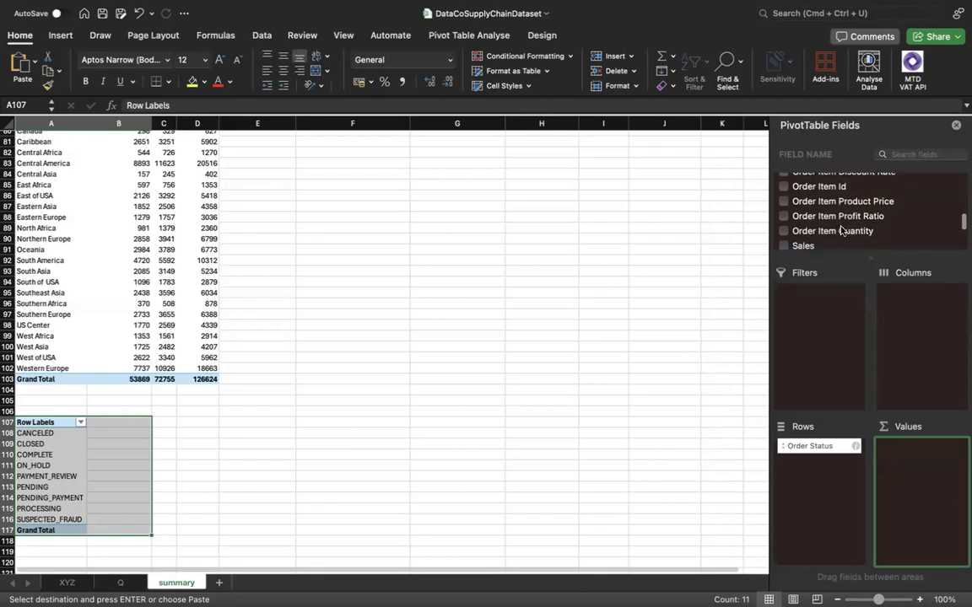
scroll(842, 231, "down", 3)
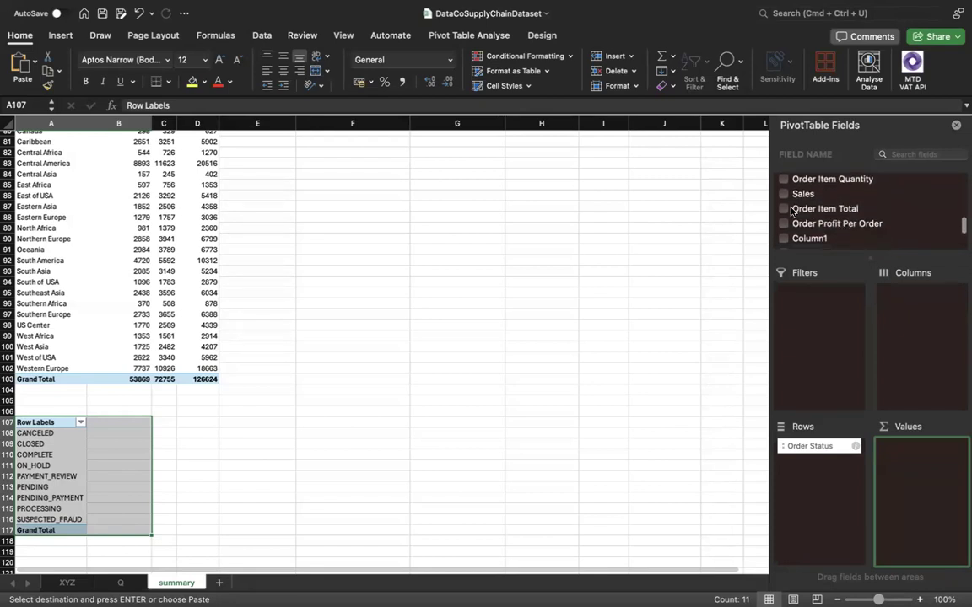
left_click(785, 209)
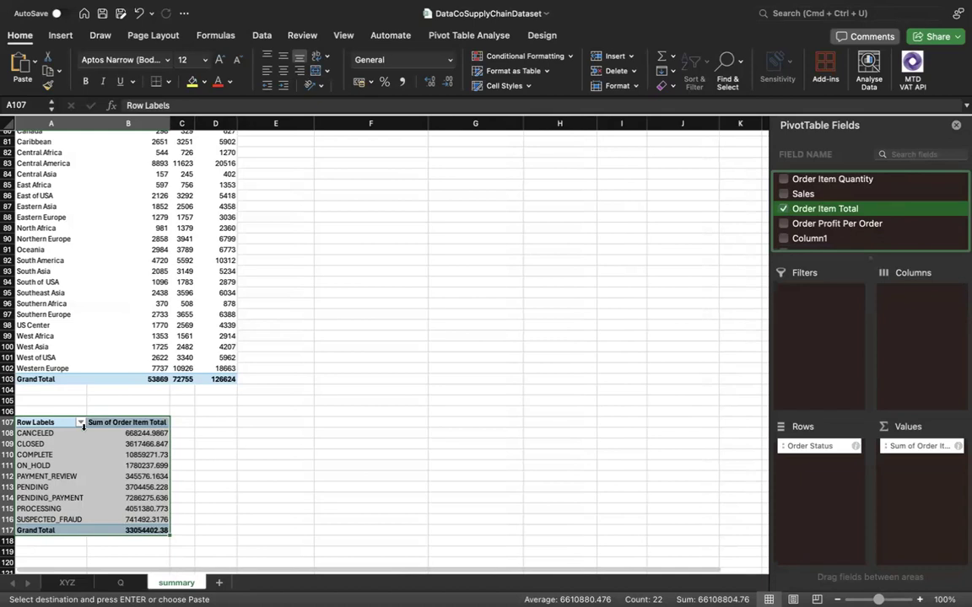
Check the analysis listed in A15 of sheet Q and review the existing pivot tables on the summary sheet.
left_click(205, 482)
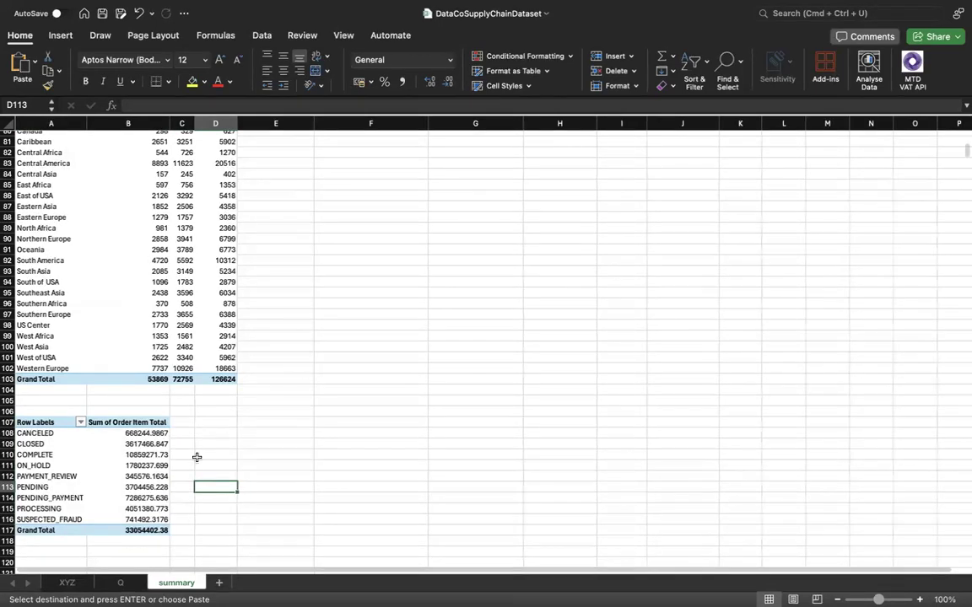
key("ctrl+Page_Up")
key("ctrl+Page_Up")
left_click(120, 583)
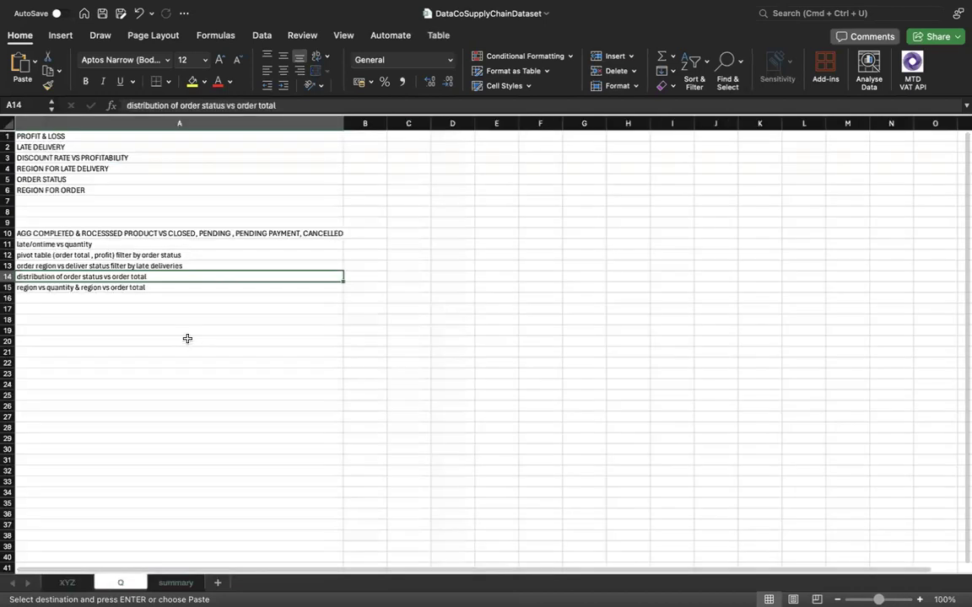
left_click(163, 286)
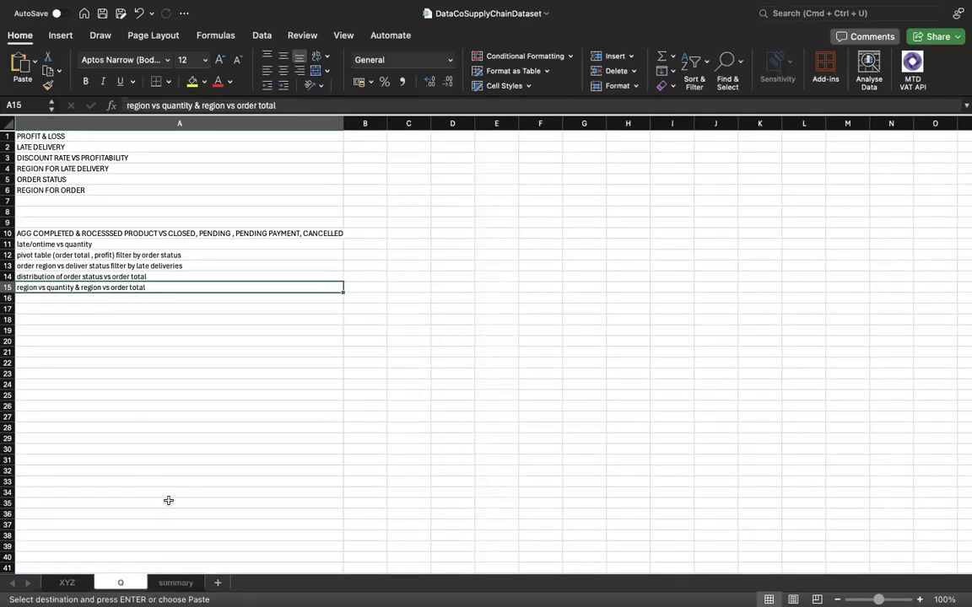
left_click(169, 583)
scroll(152, 456, "up", 4)
scroll(165, 498, "up", 4)
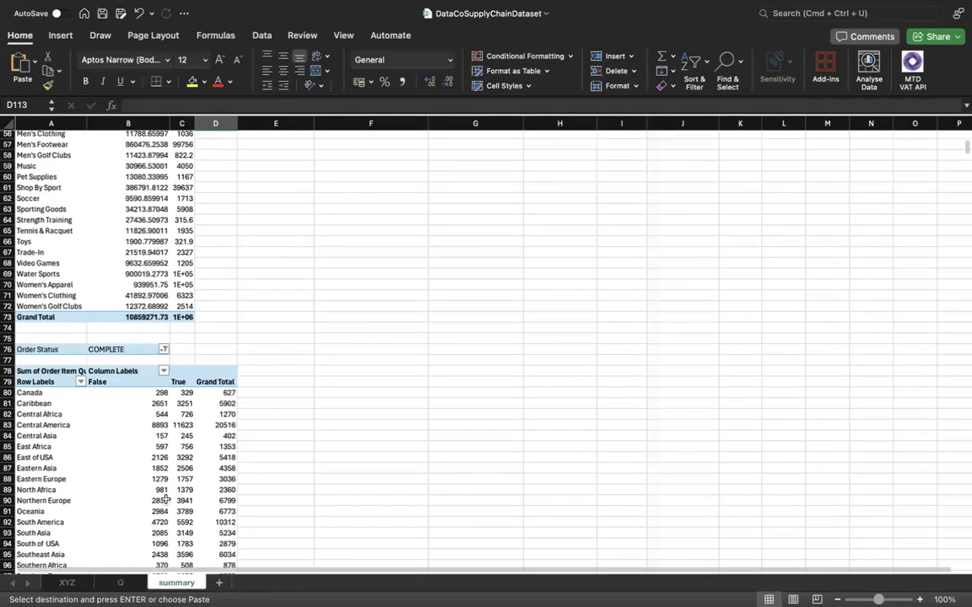
scroll(163, 498, "down", 3)
scroll(163, 456, "up", 2)
scroll(144, 436, "down", 3)
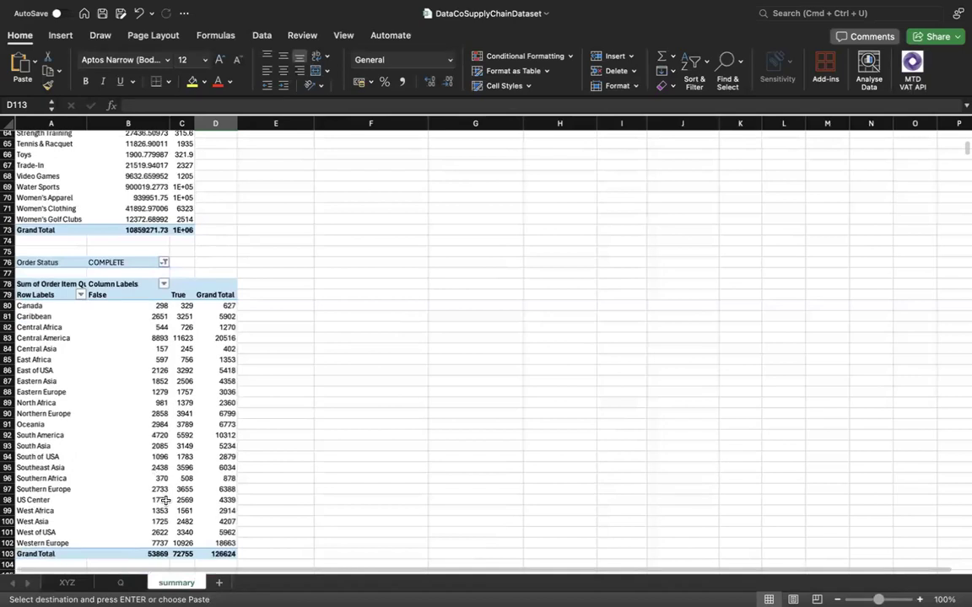
scroll(144, 464, "down", 5)
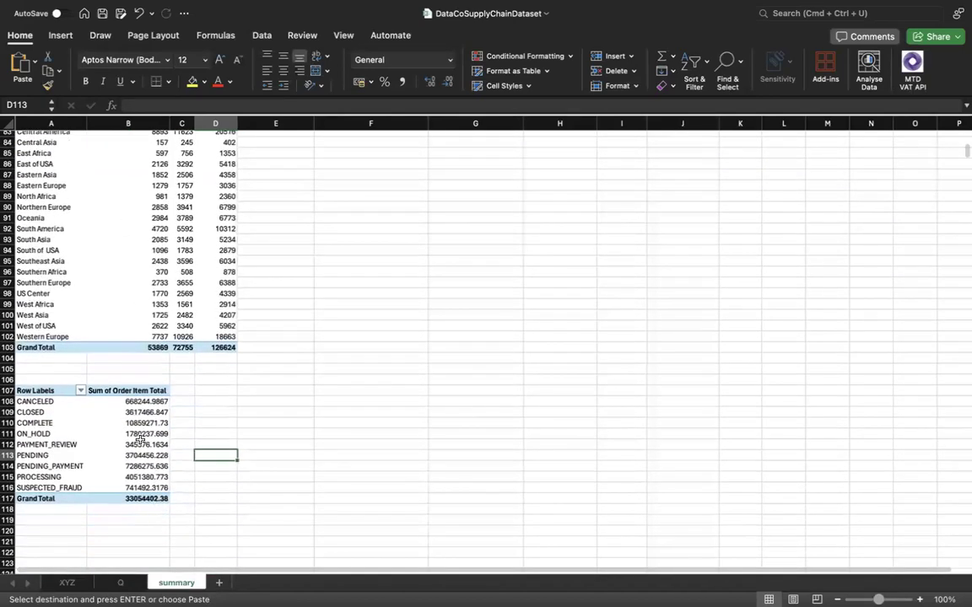
Copy the order status pivot table in A107:B117 of the summary sheet to A121.
left_click(140, 433)
left_click_drag(51, 402, 50, 488)
left_click_drag(88, 405, 142, 498)
key("super+c")
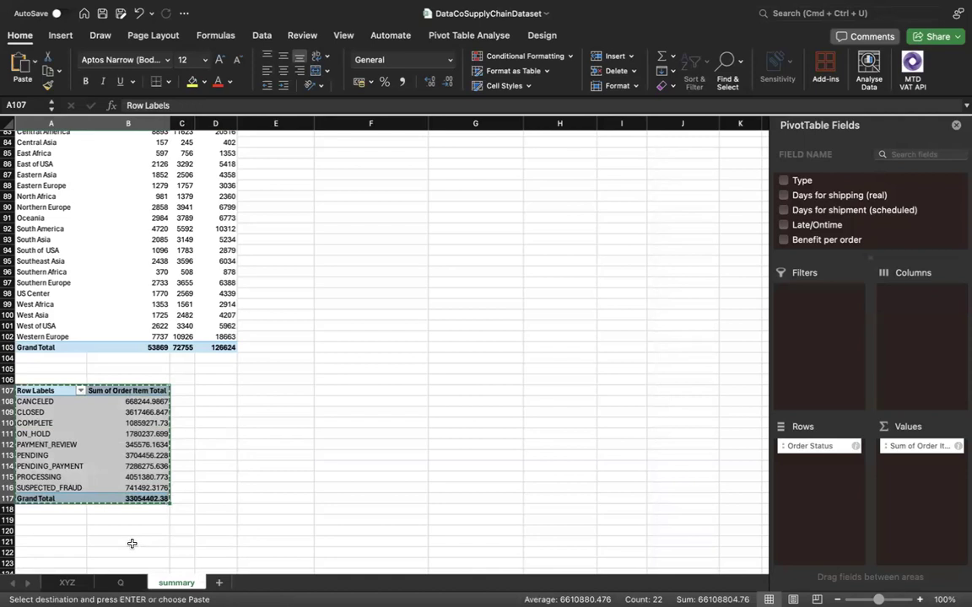
scroll(132, 542, "down", 3)
left_click(52, 495)
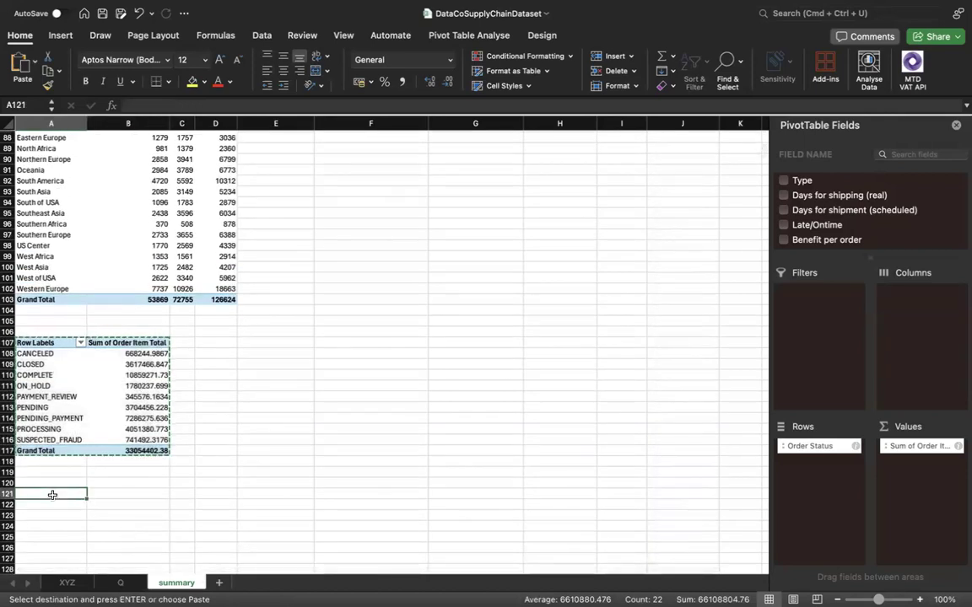
key("super+v")
Replace Order Status with Order Region in the rows of the pivot table at A121.
left_click(85, 515)
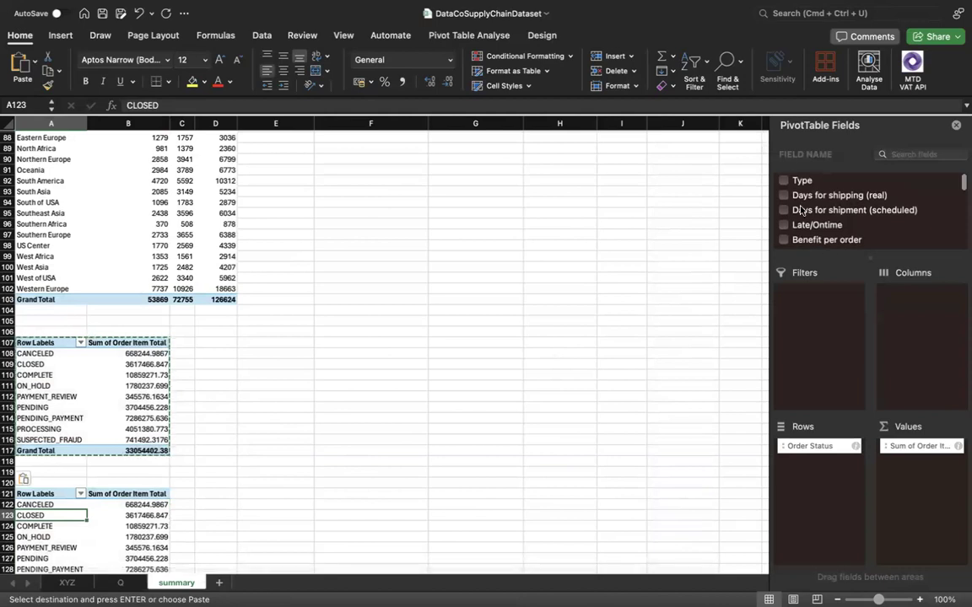
scroll(801, 231, "down", 1)
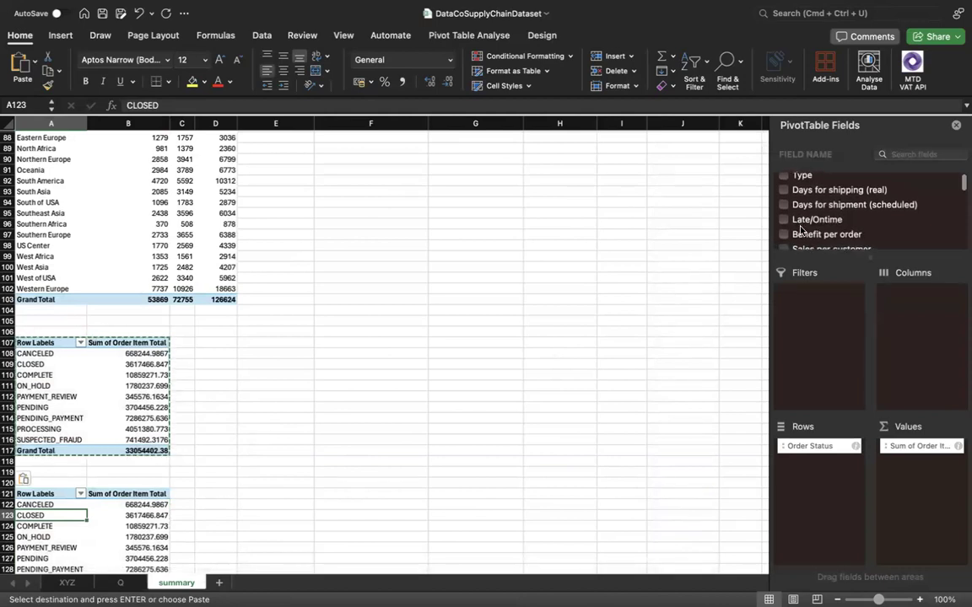
scroll(801, 232, "down", 4)
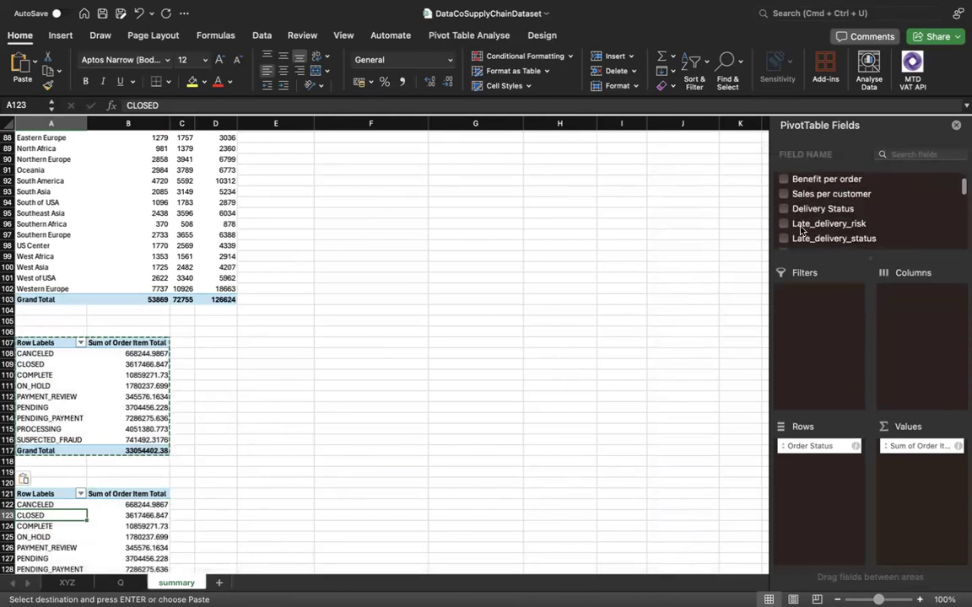
scroll(805, 243, "down", 5)
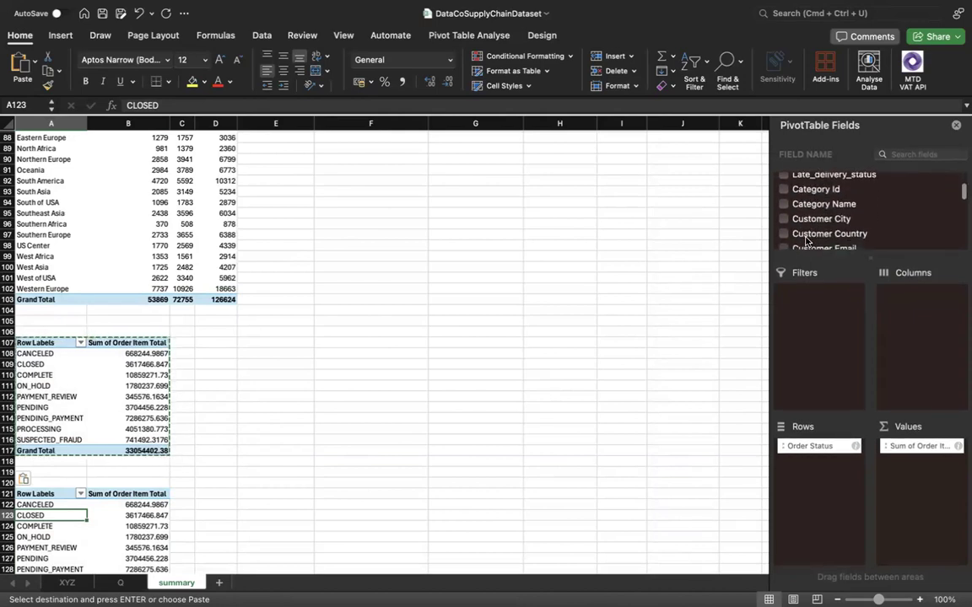
scroll(805, 242, "down", 6)
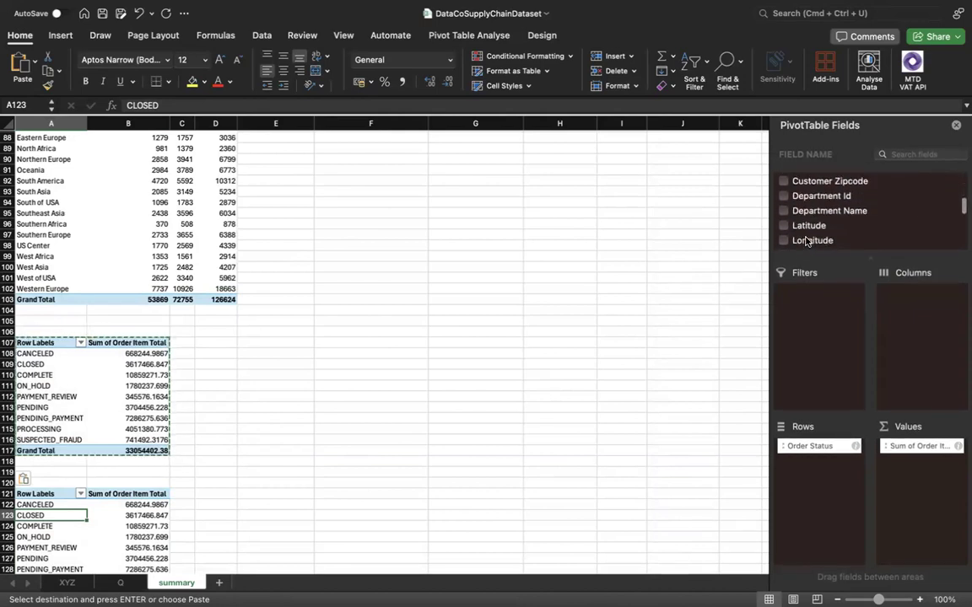
scroll(805, 242, "down", 6)
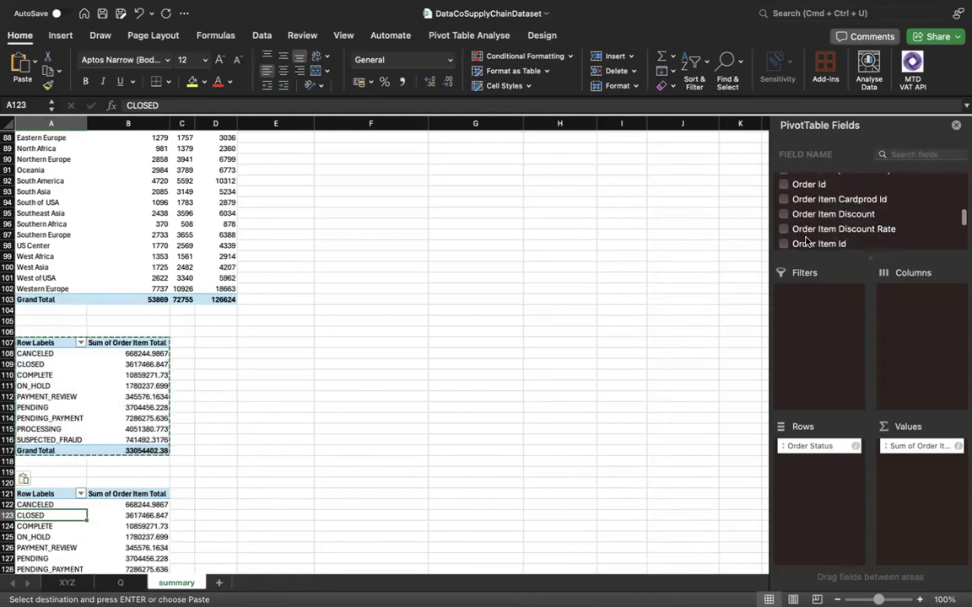
scroll(806, 242, "down", 1)
scroll(806, 242, "down", 6)
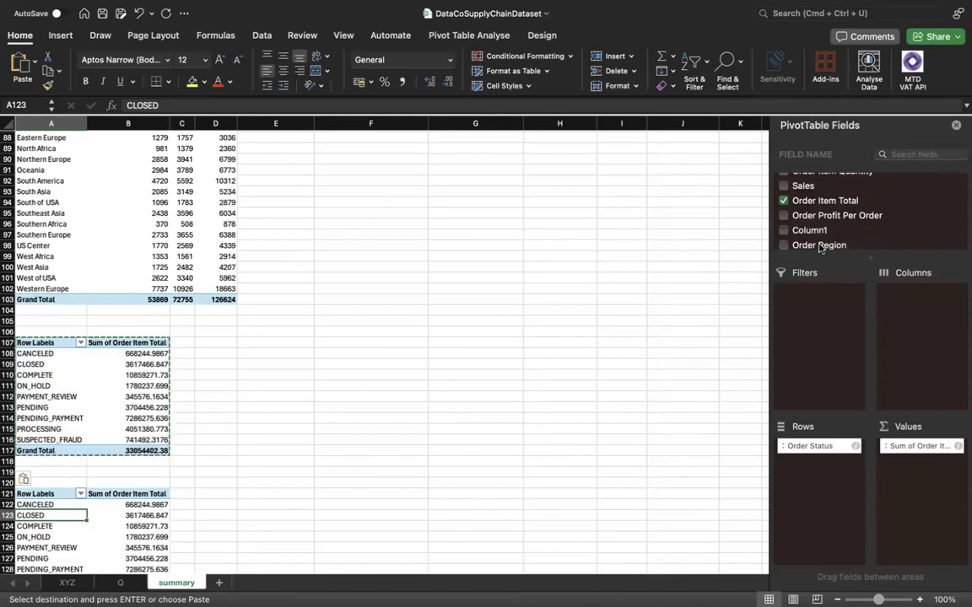
scroll(821, 249, "down", 2)
left_click(784, 217)
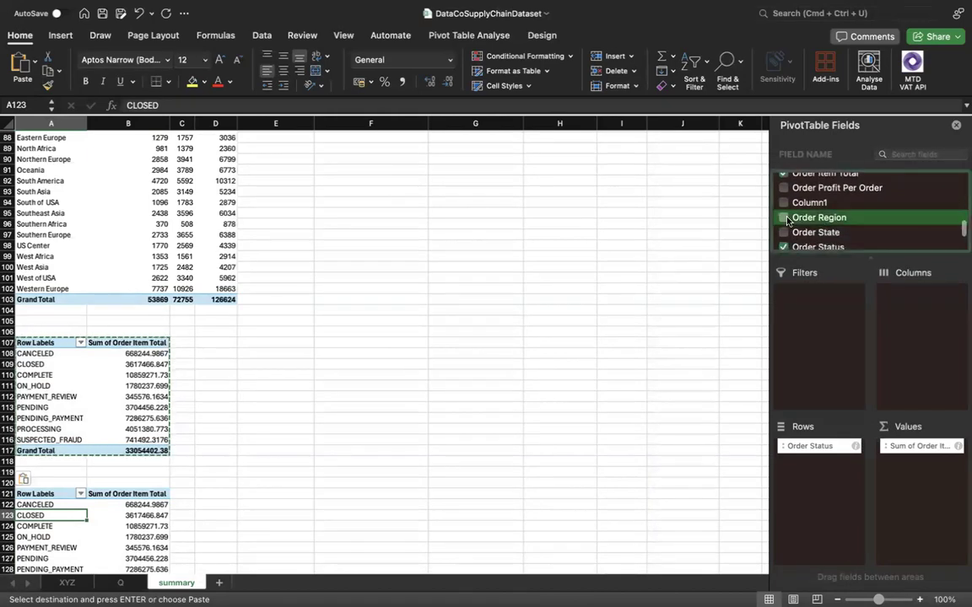
left_click_drag(915, 470, 833, 479)
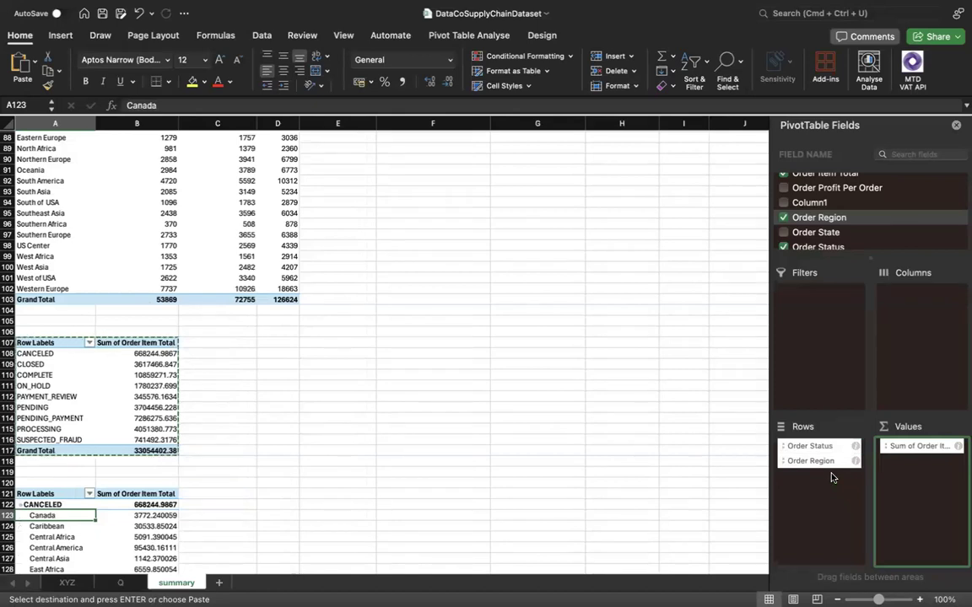
left_click(822, 446)
left_click_drag(719, 447, 718, 443)
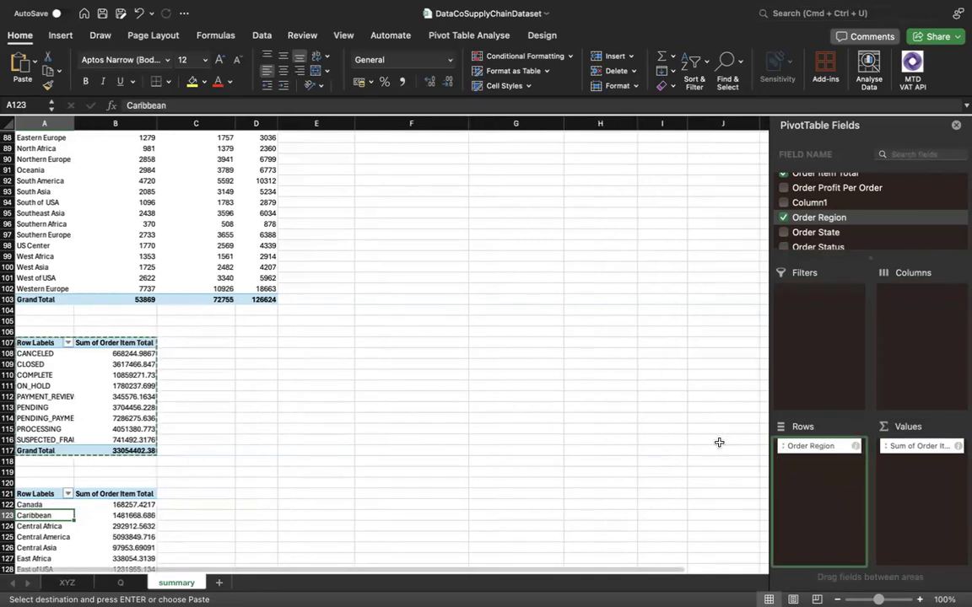
Examine the order item totals per region in the pivot table at A121.
scroll(154, 468, "down", 7)
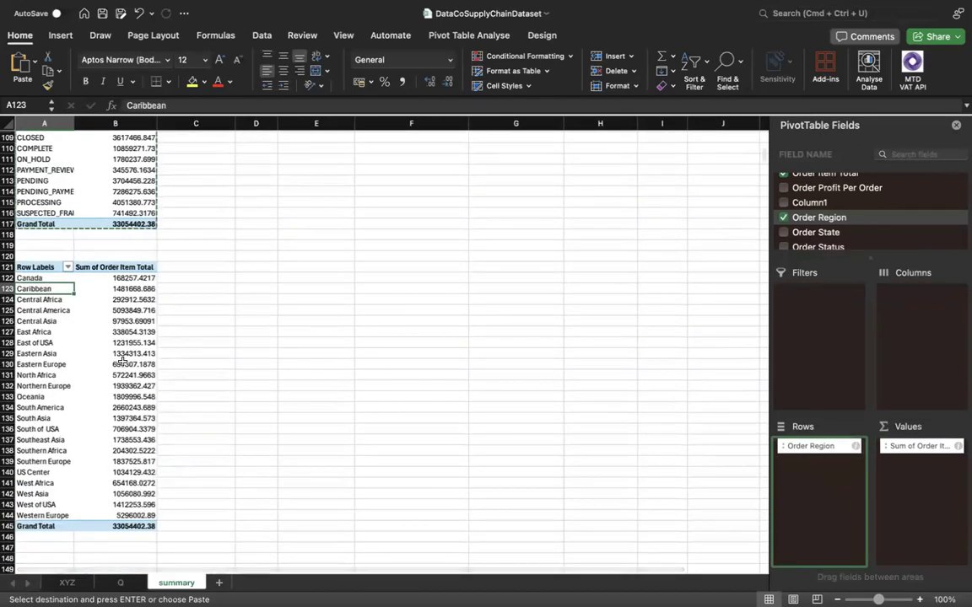
left_click(132, 352)
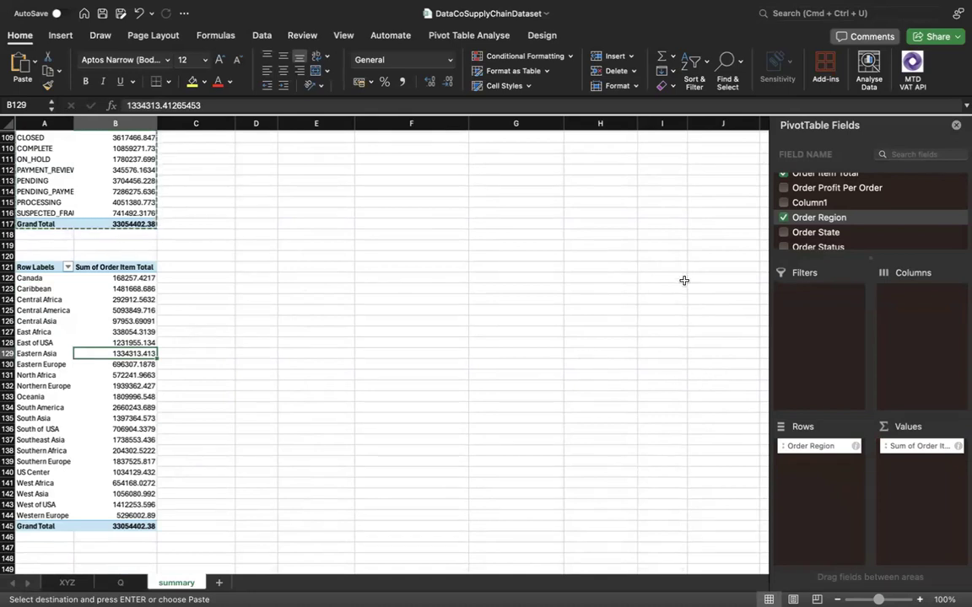
scroll(863, 215, "up", 2)
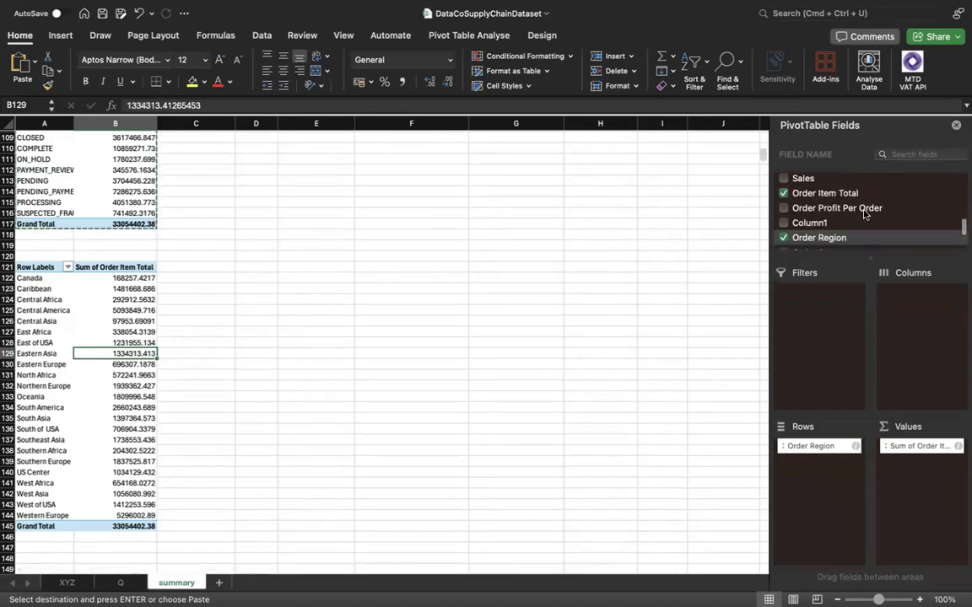
scroll(867, 214, "down", 1)
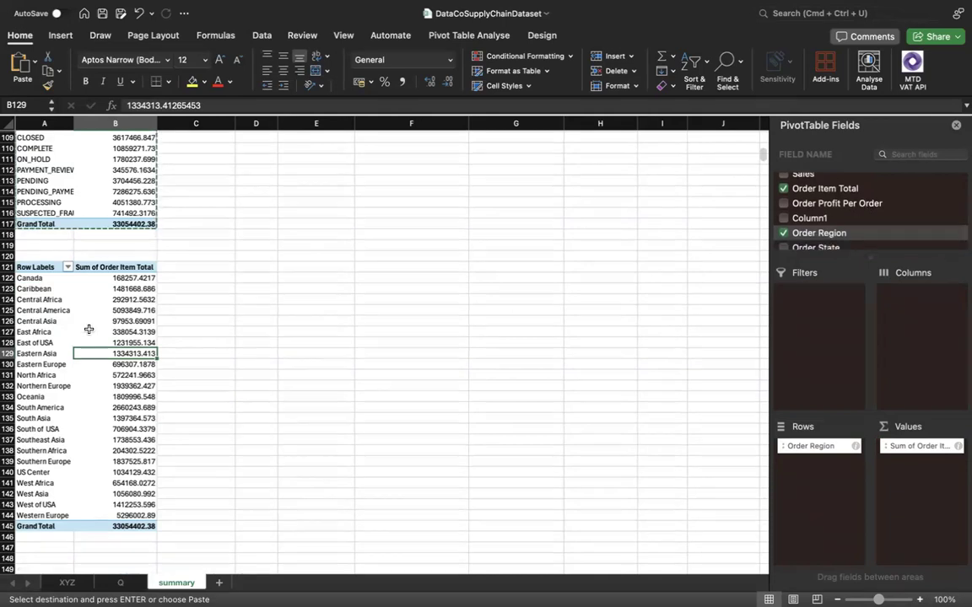
left_click(40, 271)
left_click_drag(36, 272, 70, 273)
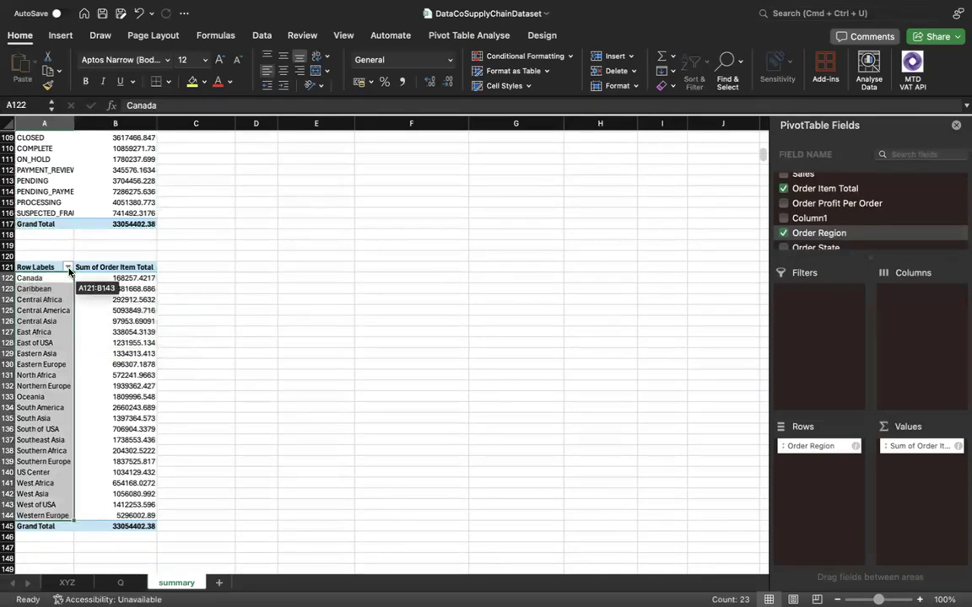
left_click(179, 271)
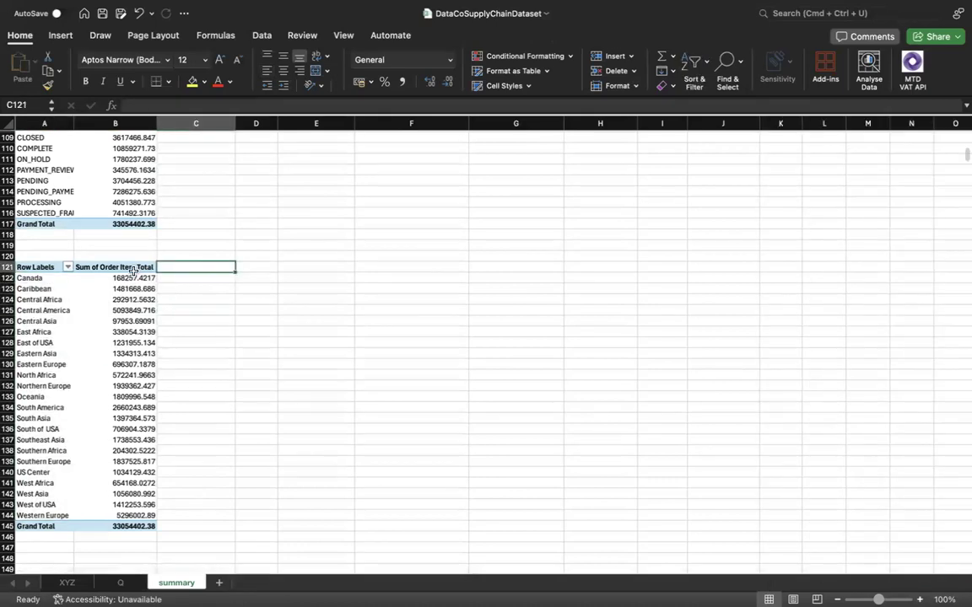
Copy A121:B145 to the clipboard and add Order Status as the column field of the region pivot table at A121.
left_click_drag(25, 270, 116, 528)
key("super+c")
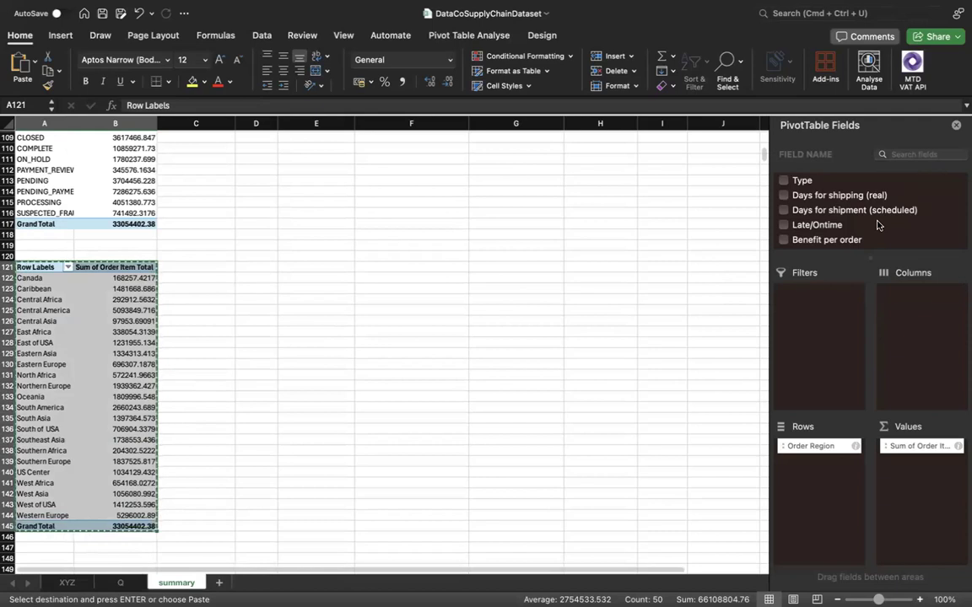
scroll(877, 225, "down", 2)
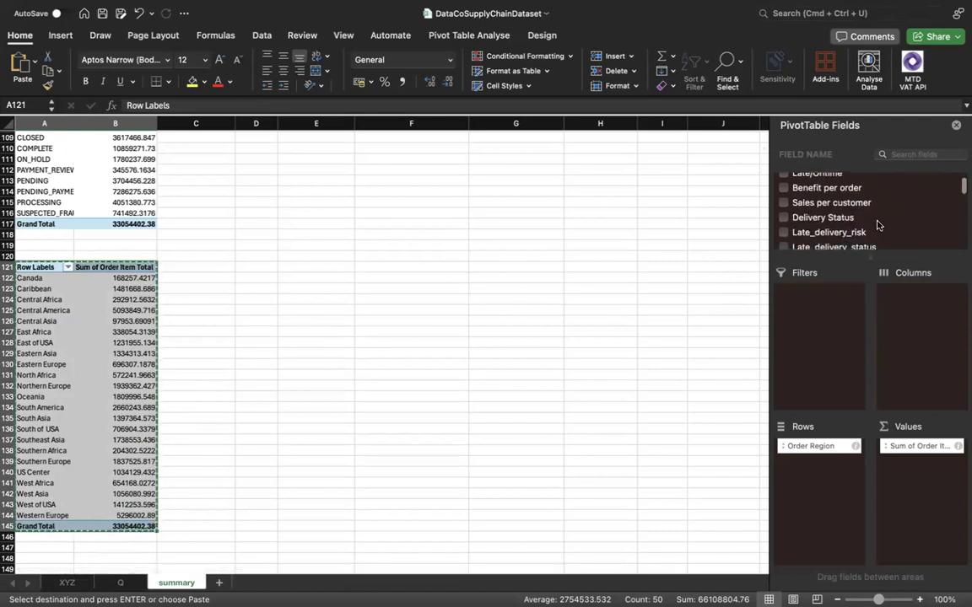
scroll(877, 226, "up", 2)
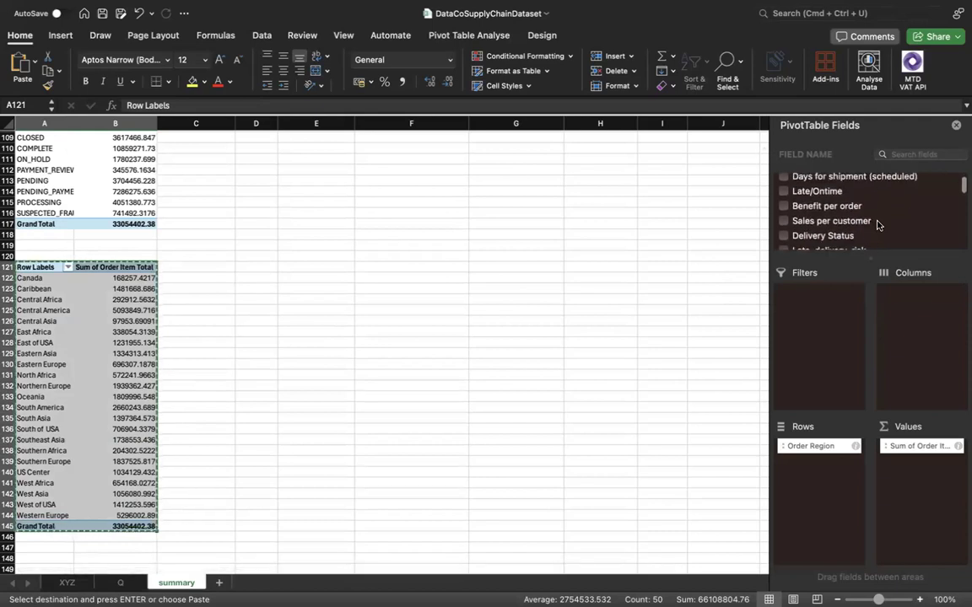
scroll(878, 225, "down", 3)
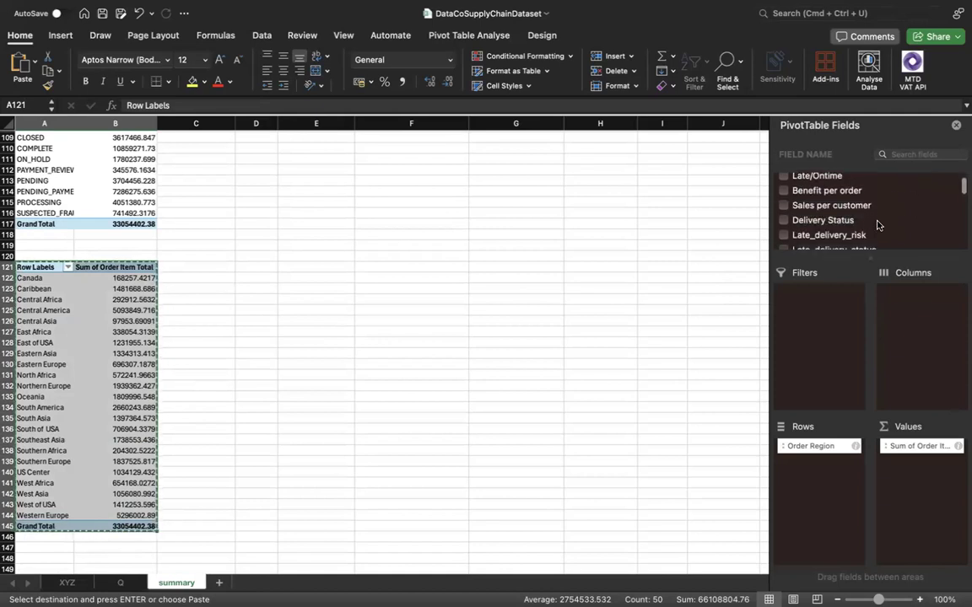
scroll(878, 225, "down", 2)
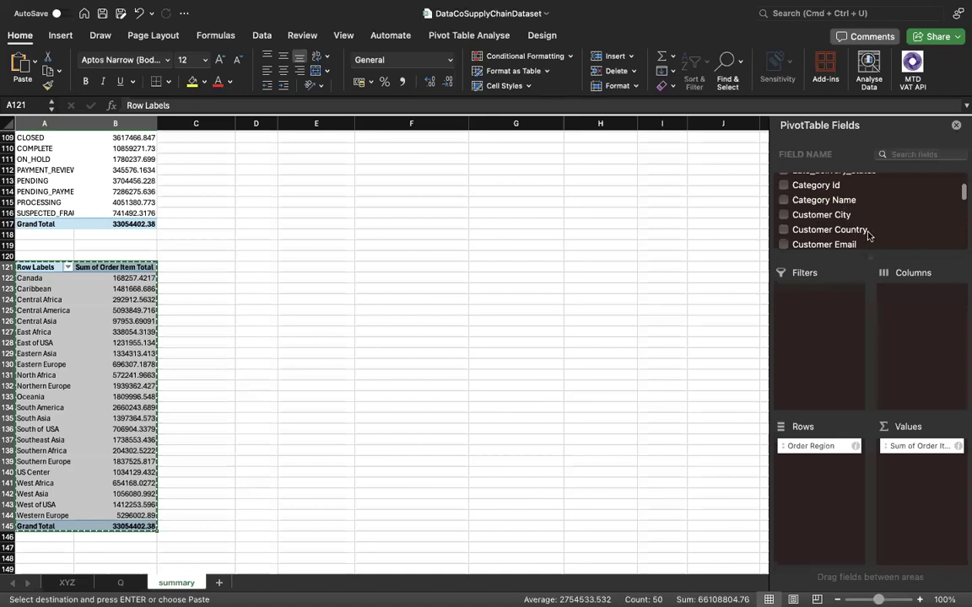
scroll(860, 230, "down", 12)
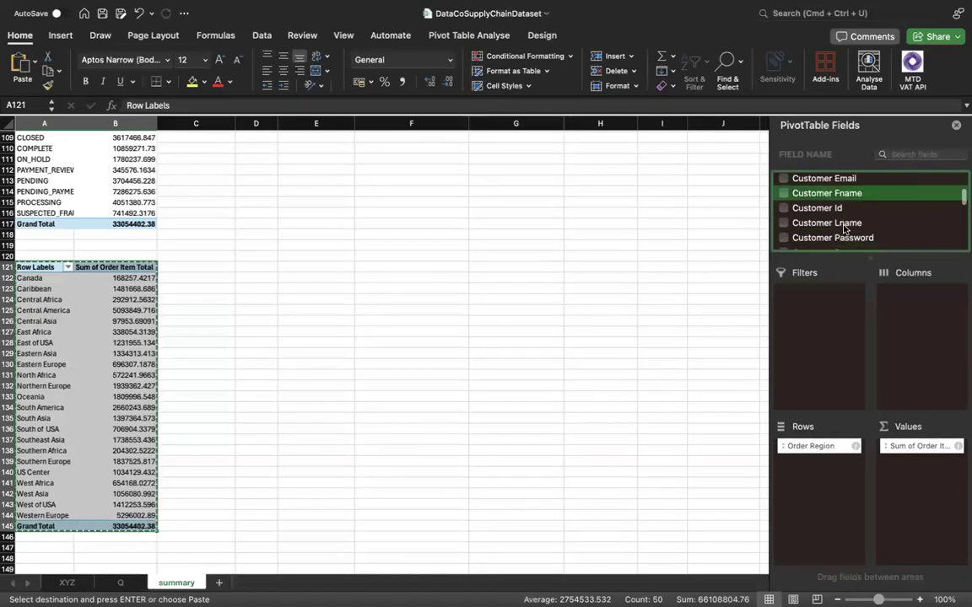
scroll(844, 230, "down", 10)
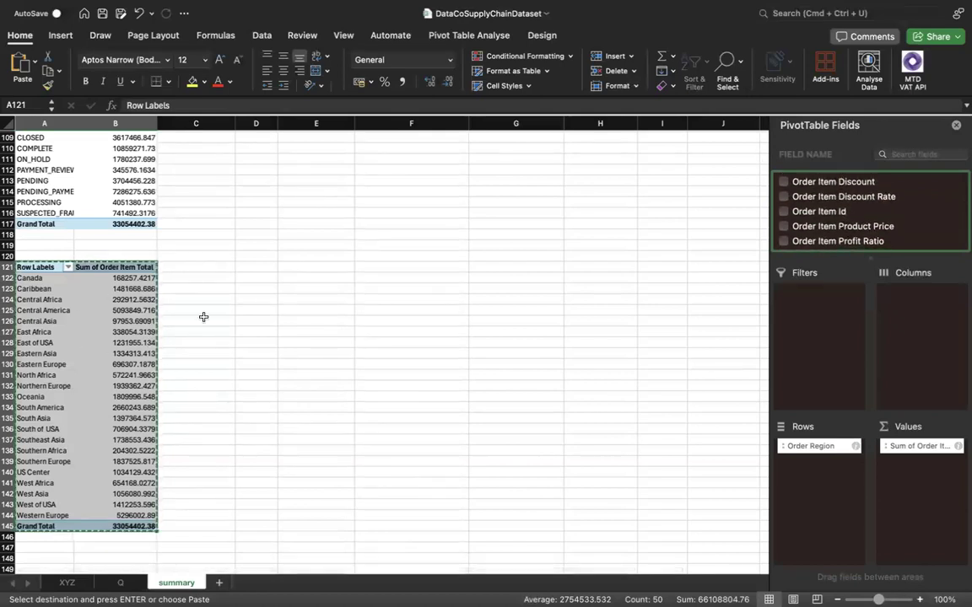
scroll(860, 234, "down", 2)
scroll(857, 237, "down", 7)
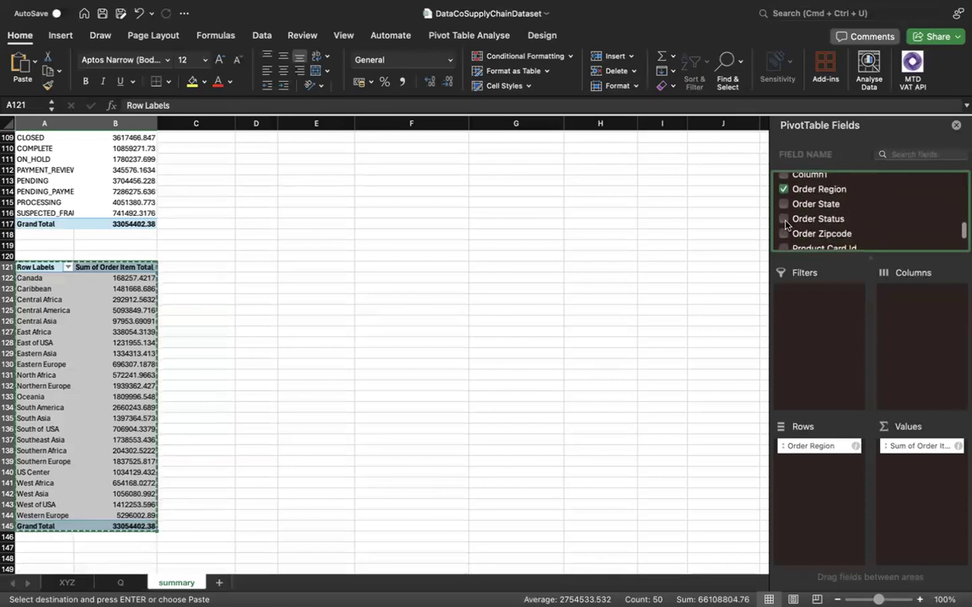
left_click(822, 220)
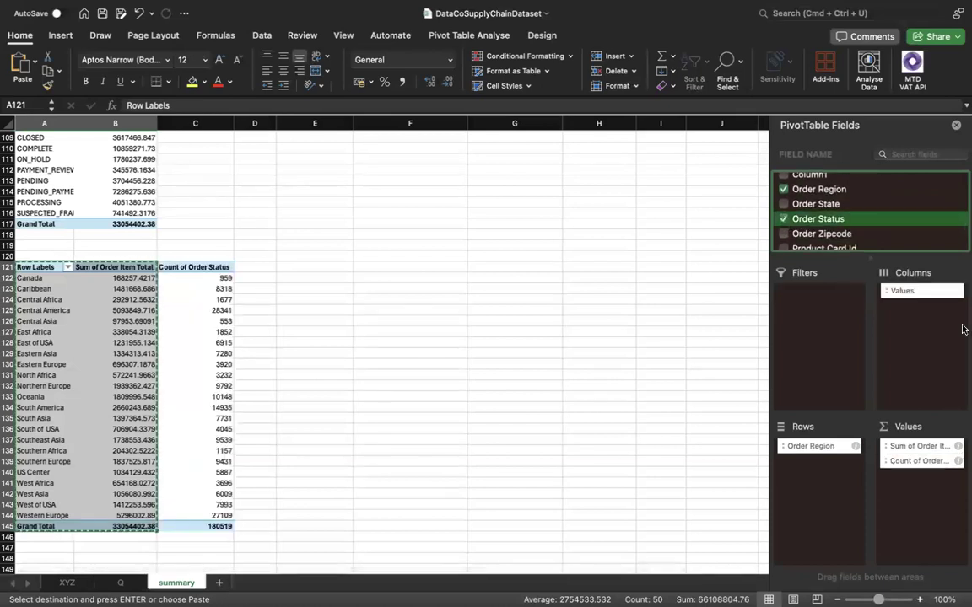
left_click_drag(911, 460, 918, 336)
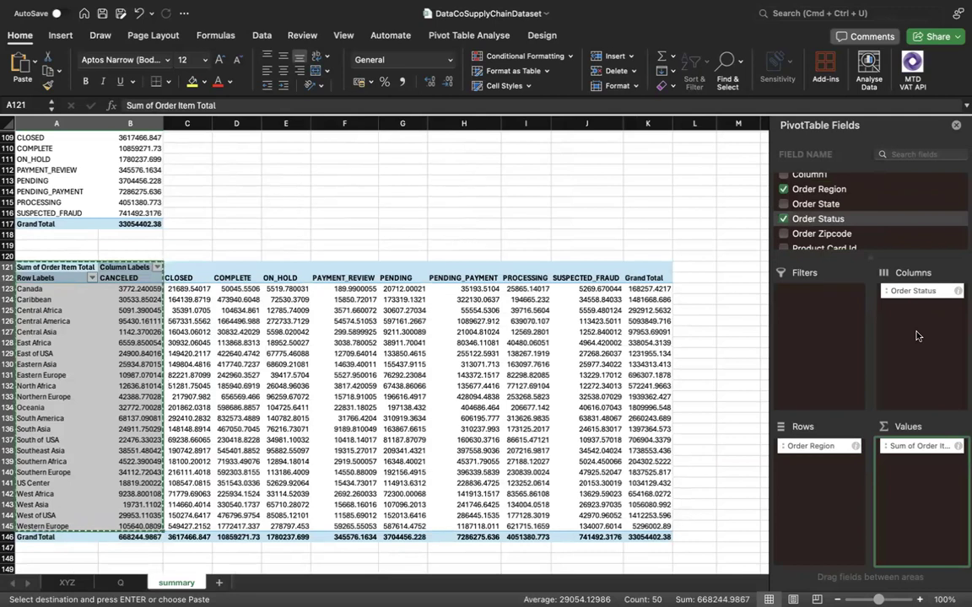
left_click(138, 290)
scroll(244, 367, "down", 2)
scroll(252, 374, "down", 1)
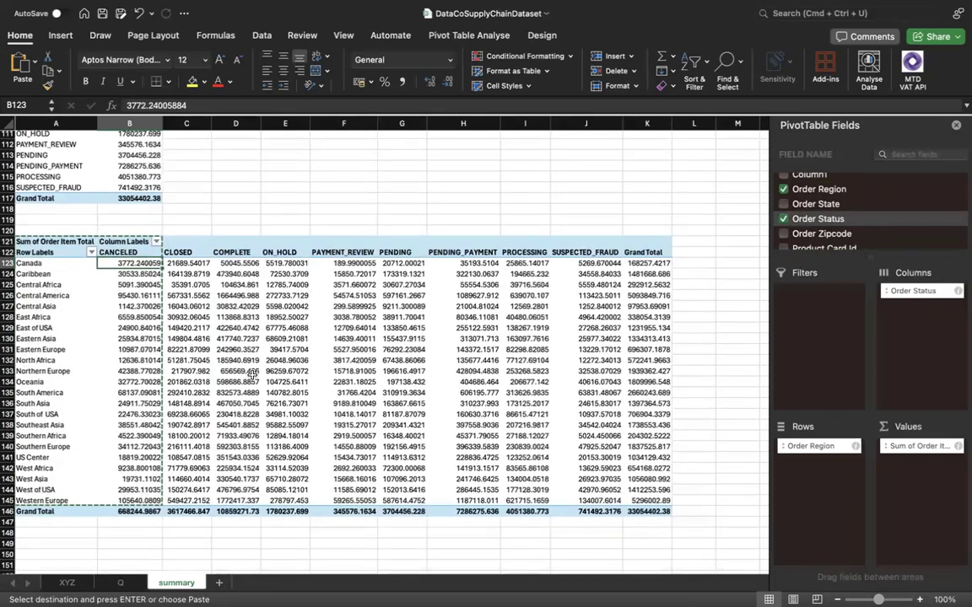
Copy the order status pivot table in A107:B117 of the summary sheet to A150.
scroll(252, 375, "up", 4)
scroll(252, 375, "down", 5)
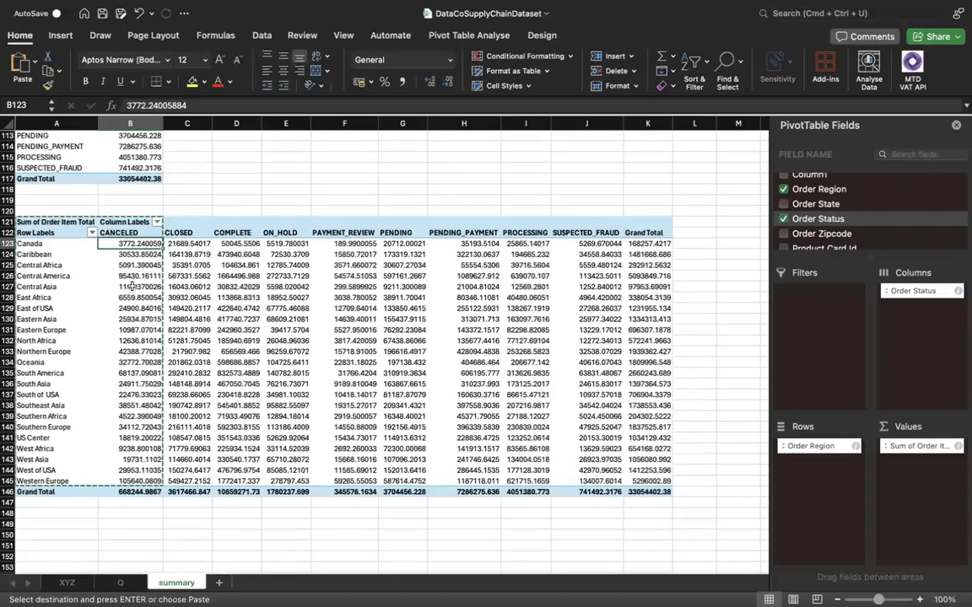
scroll(131, 287, "up", 5)
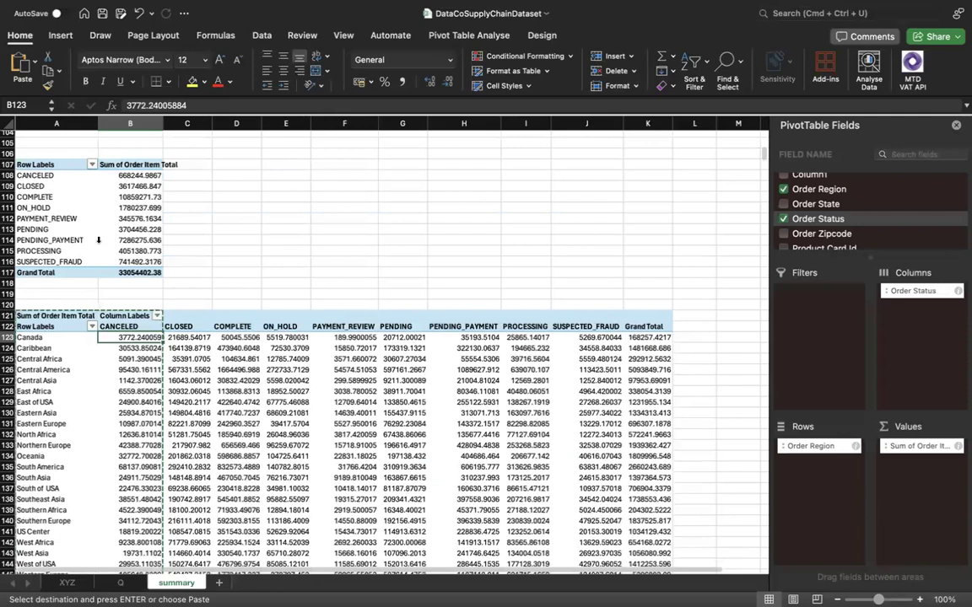
left_click(38, 163)
left_click_drag(38, 162, 124, 270)
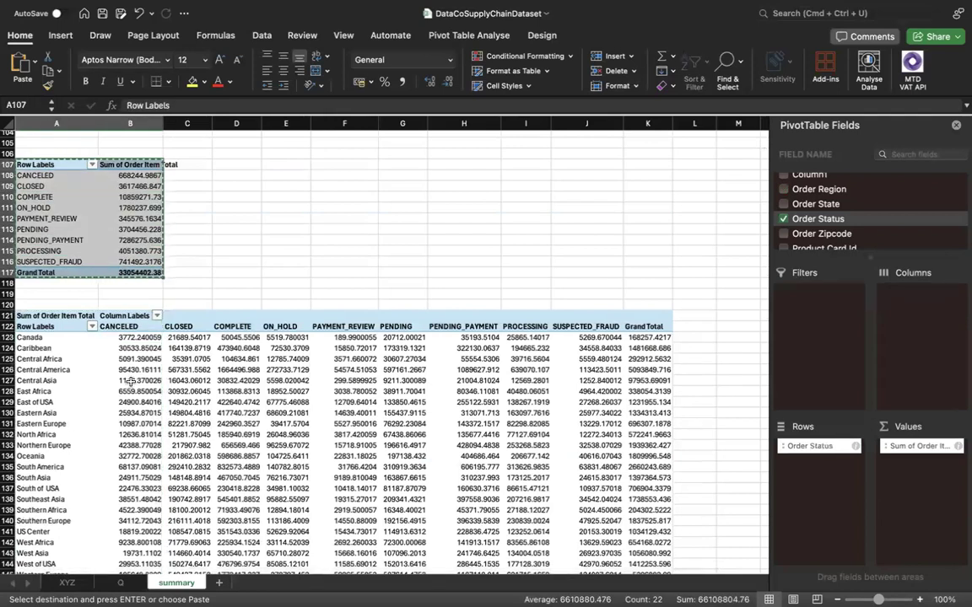
scroll(62, 386, "down", 7)
left_click(61, 386)
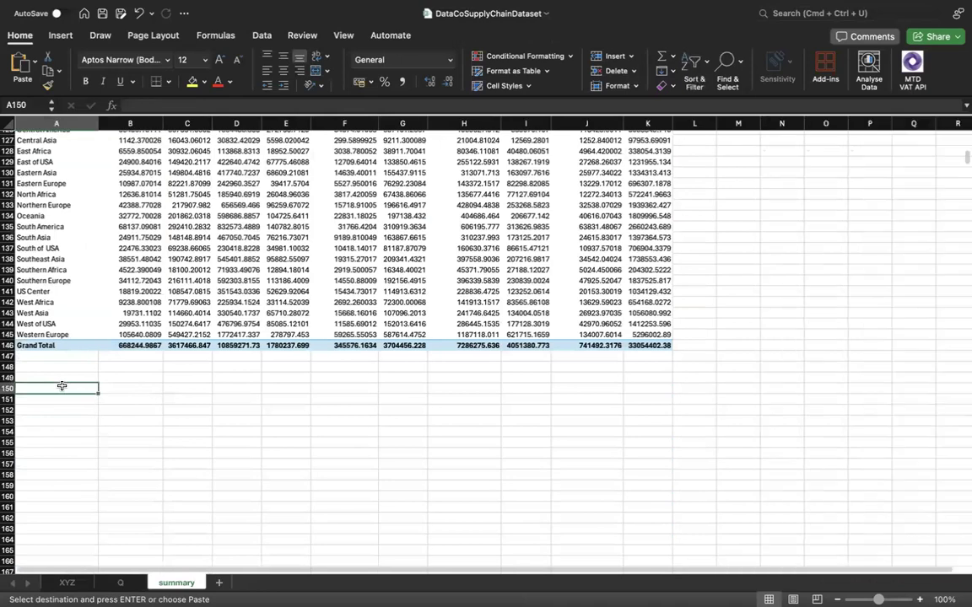
key("super+v")
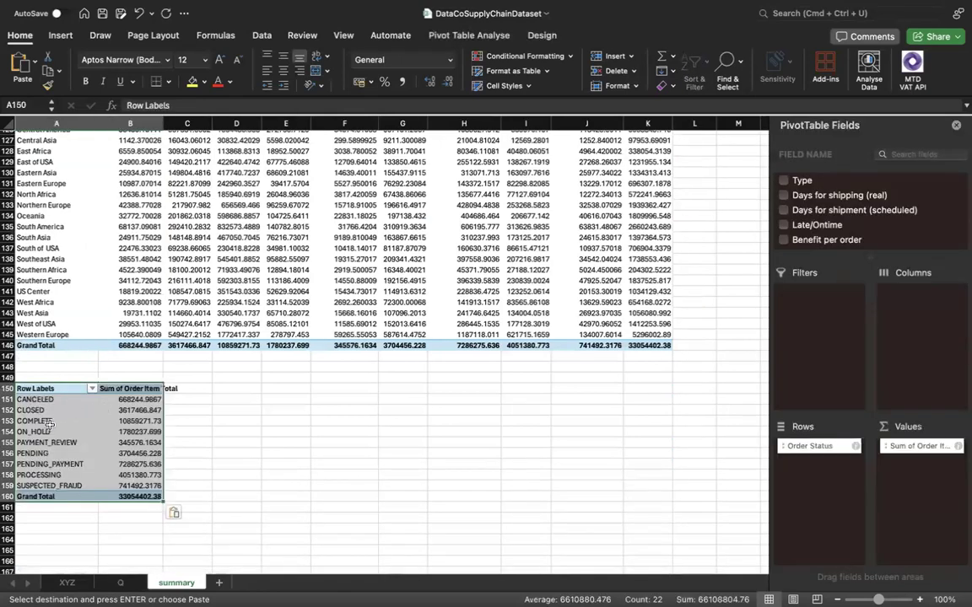
Replace Order Status with Order Country in the rows of the pivot table at A150.
left_click(70, 419)
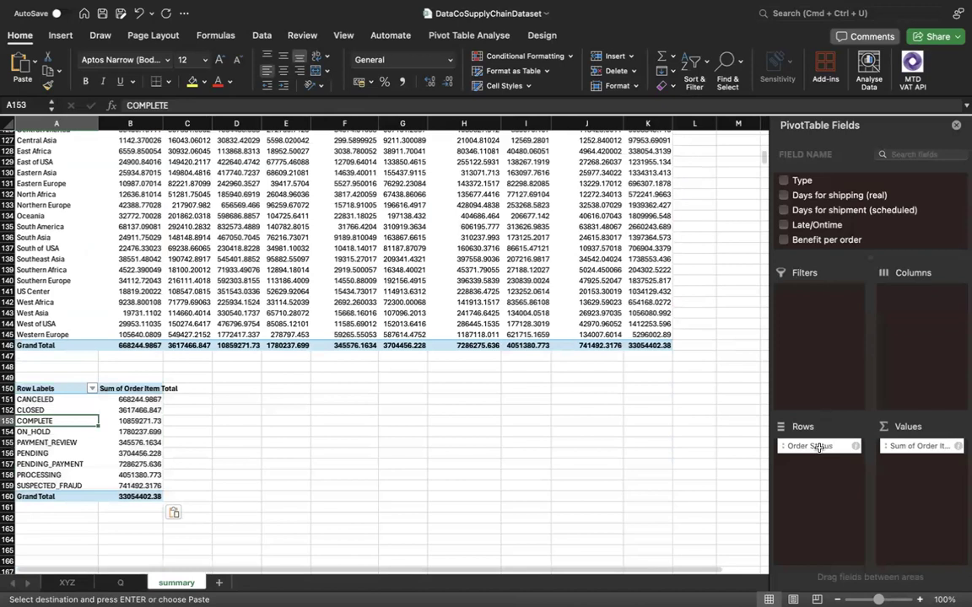
left_click_drag(802, 451, 820, 200)
scroll(827, 219, "down", 5)
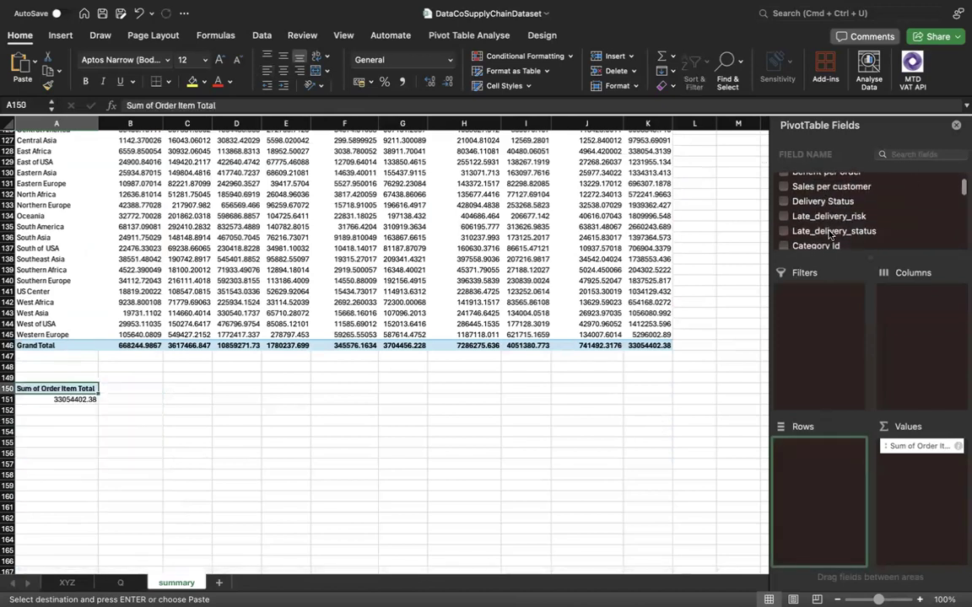
scroll(830, 235, "down", 8)
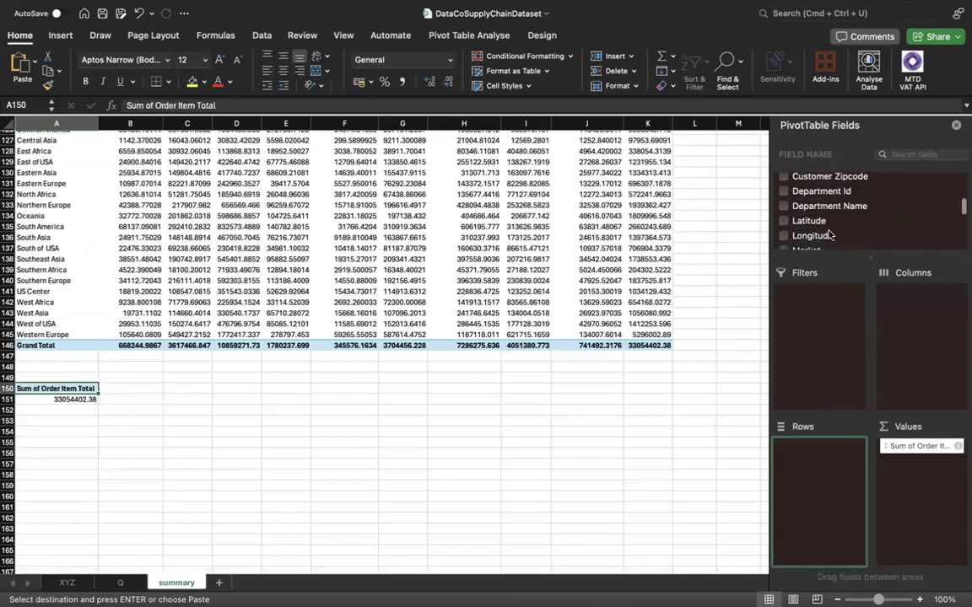
scroll(829, 236, "down", 3)
scroll(785, 211, "up", 3)
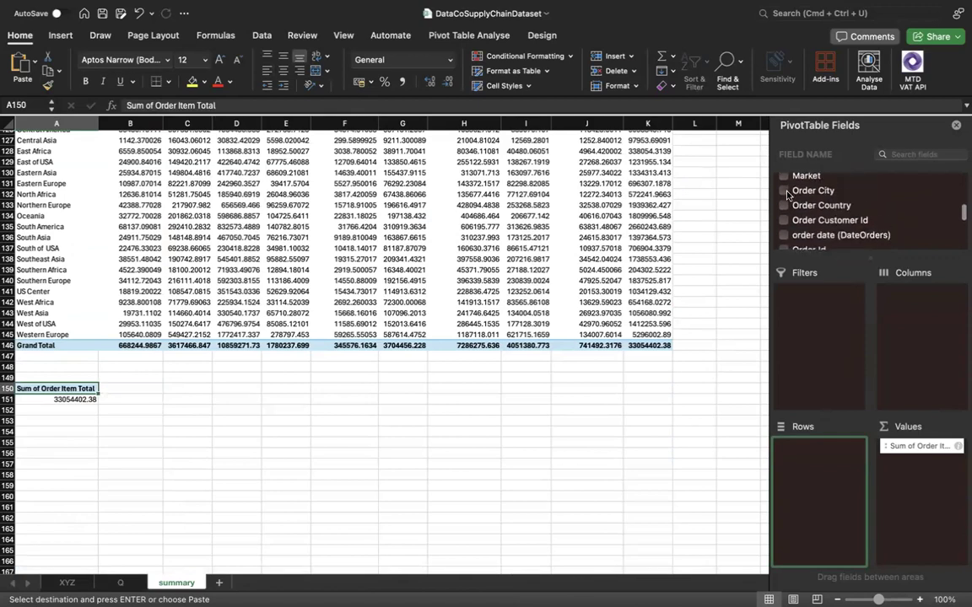
left_click_drag(784, 206, 829, 466)
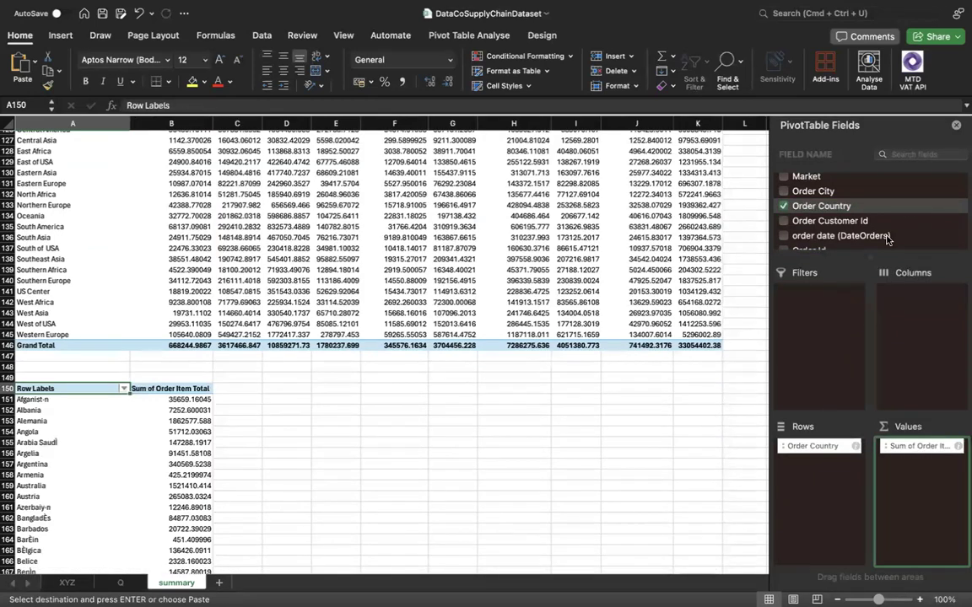
Replace Order Item Total with Order Item Quantity as the values of the country pivot table at A150.
scroll(887, 240, "down", 3)
scroll(886, 240, "down", 5)
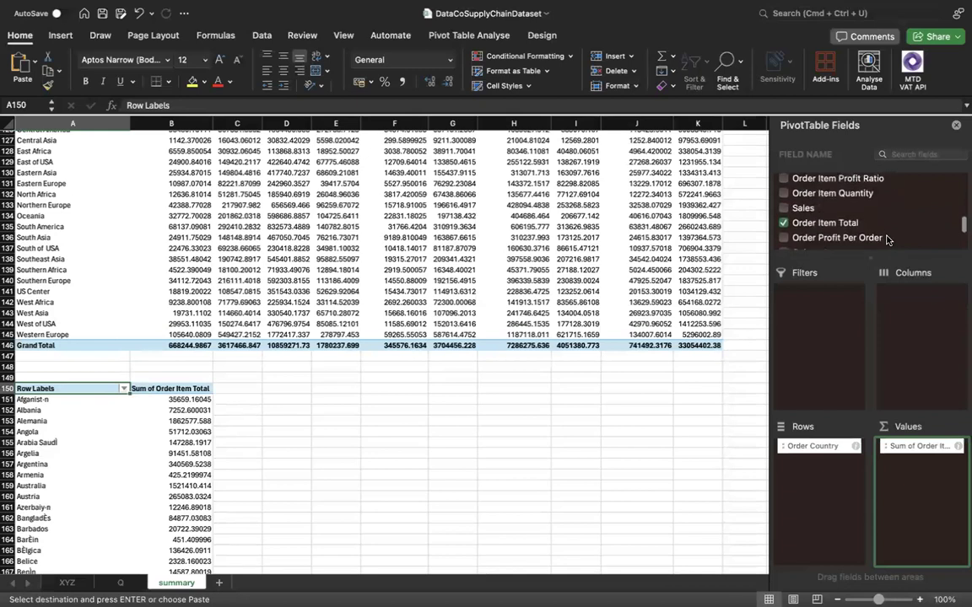
left_click(784, 211)
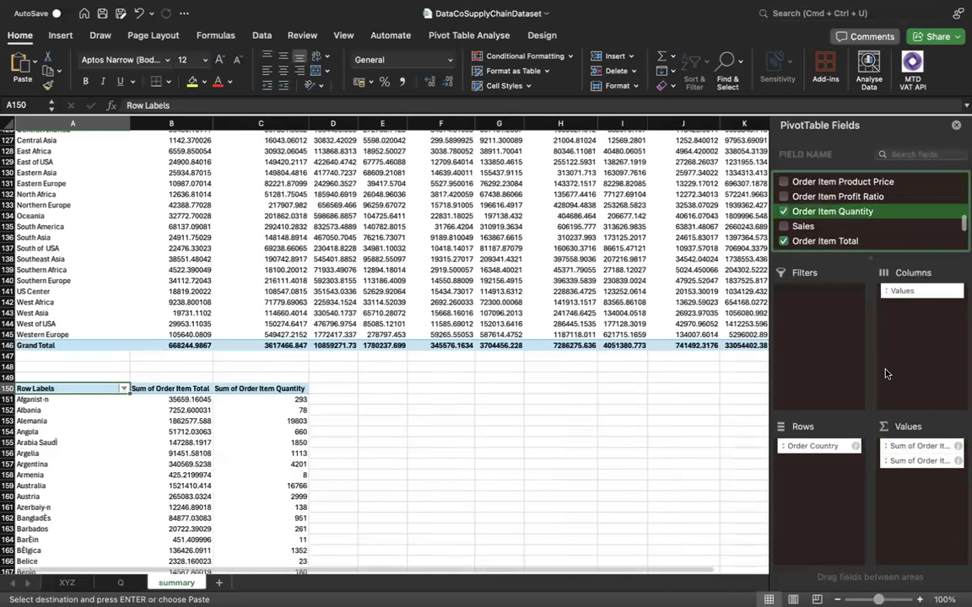
left_click_drag(942, 448, 673, 447)
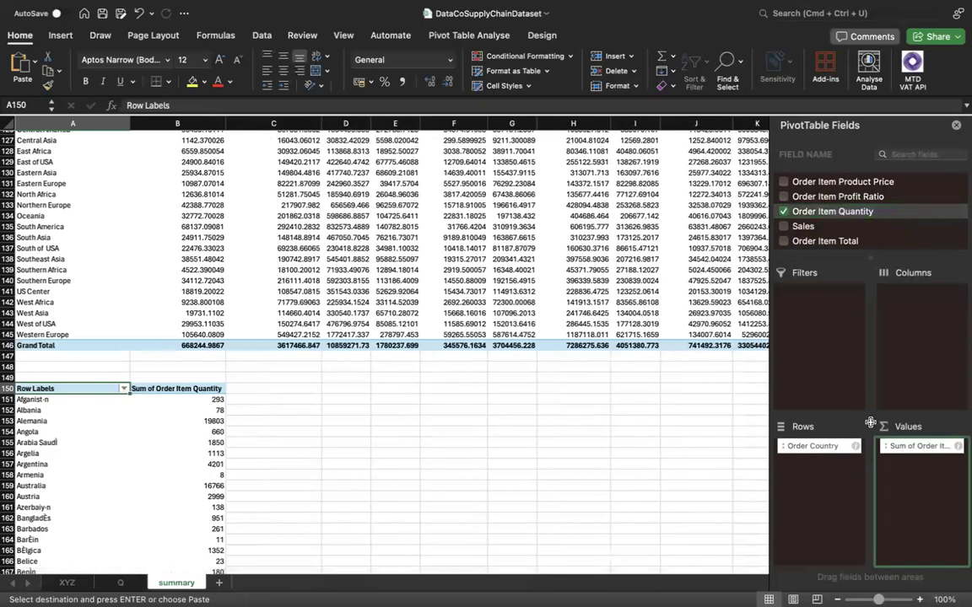
Examine the order item quantities per country in the pivot table at A150, down to its grand total.
scroll(269, 472, "down", 3)
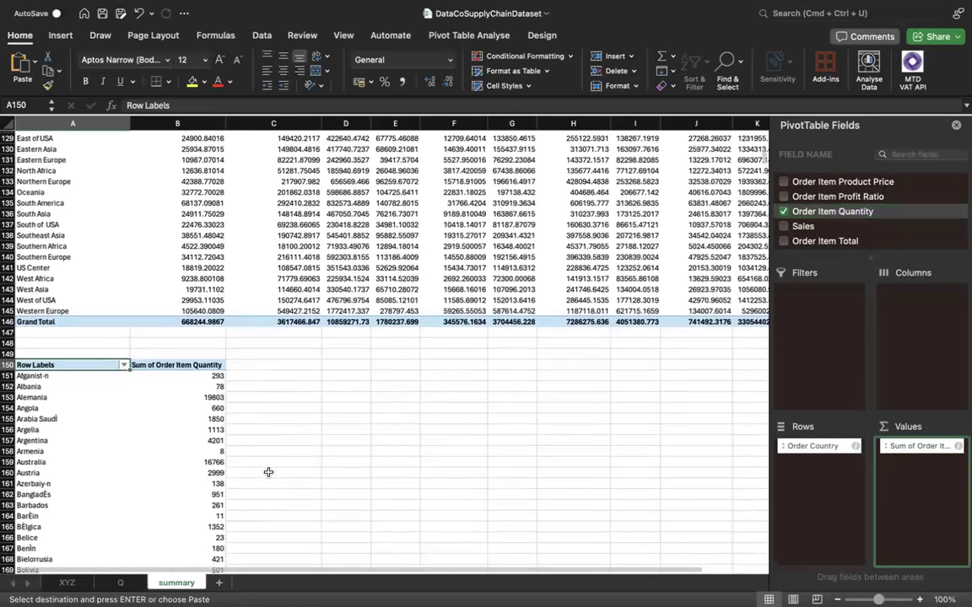
scroll(269, 473, "down", 2)
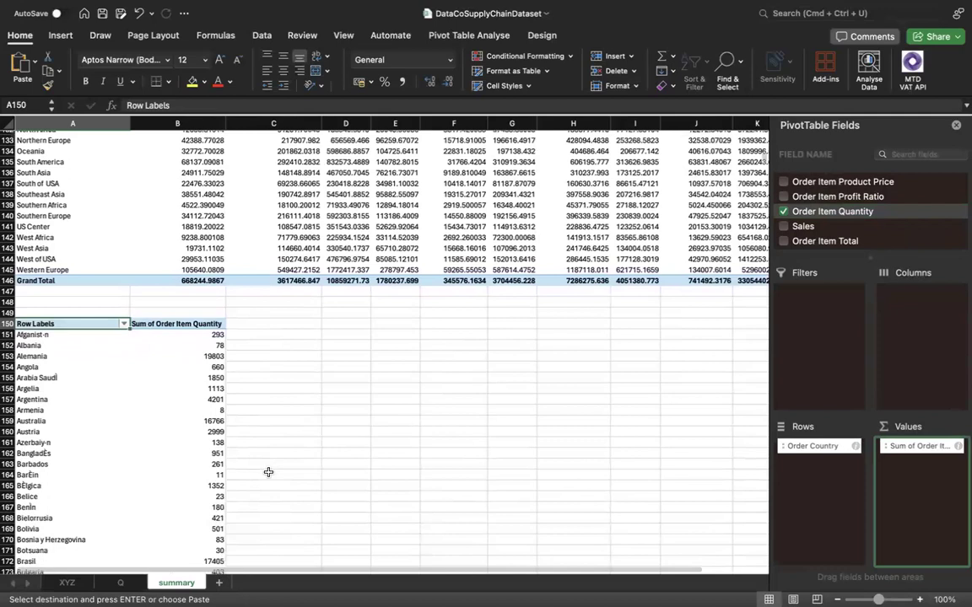
scroll(268, 473, "down", 8)
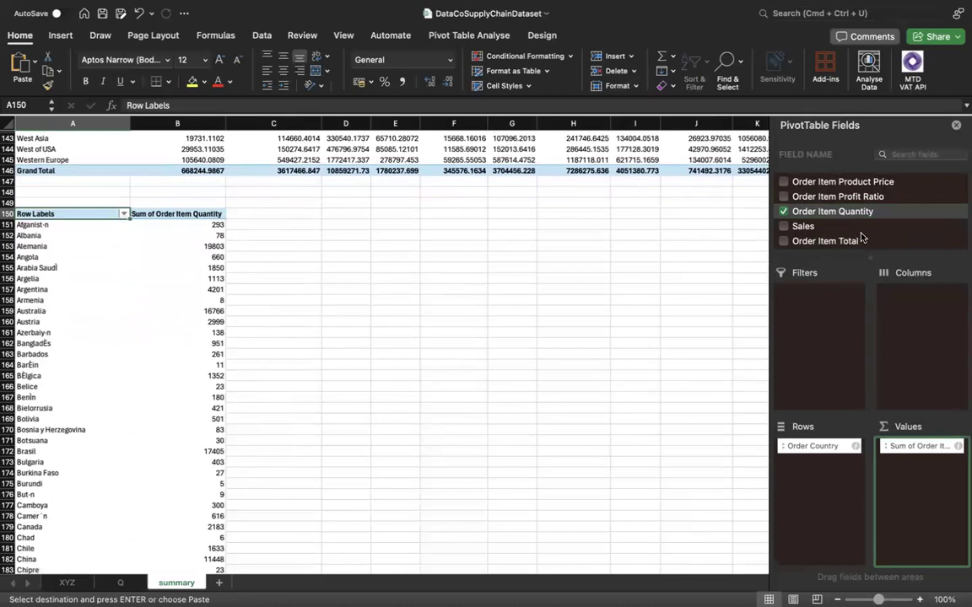
scroll(861, 239, "up", 3)
scroll(861, 239, "up", 2)
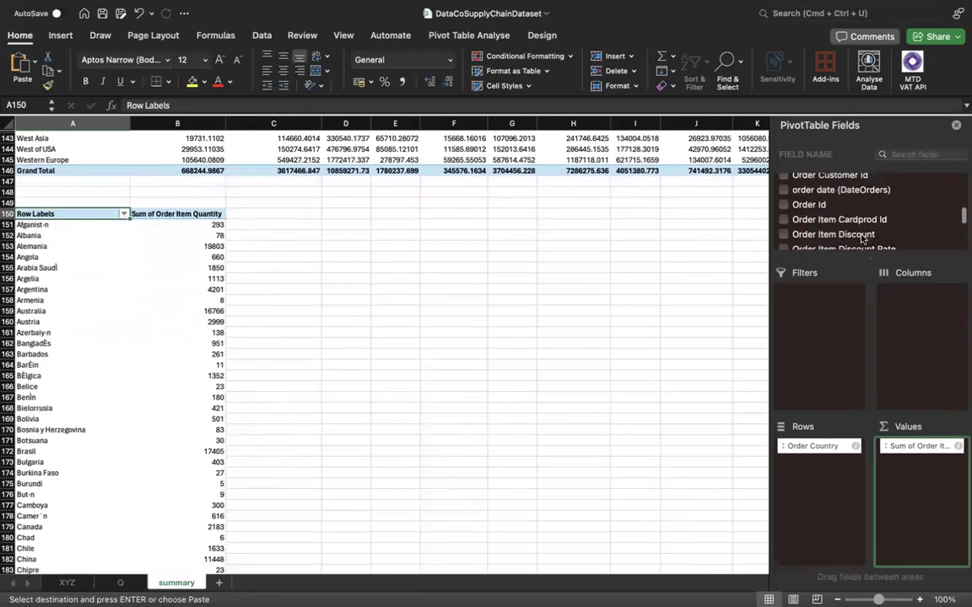
scroll(68, 333, "down", 2)
scroll(68, 333, "down", 20)
scroll(67, 333, "down", 5)
scroll(68, 333, "up", 5)
left_click(325, 322)
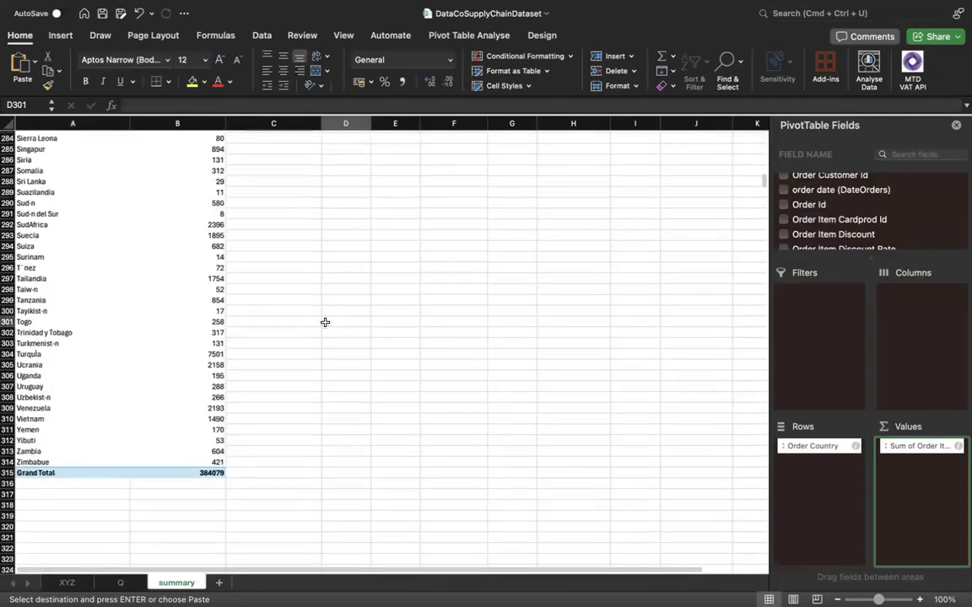
scroll(136, 493, "up", 3)
scroll(137, 481, "up", 12)
scroll(133, 450, "up", 13)
scroll(121, 370, "up", 12)
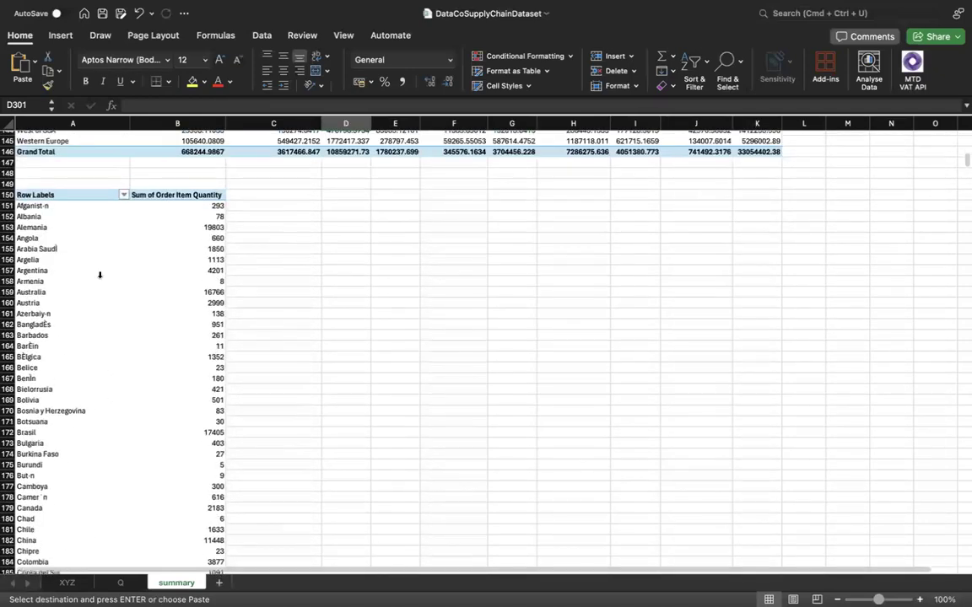
Review the earlier pivot tables on the summary sheet, from the region and status table up to the first one.
scroll(85, 261, "up", 1)
scroll(189, 221, "up", 1)
scroll(195, 226, "up", 8)
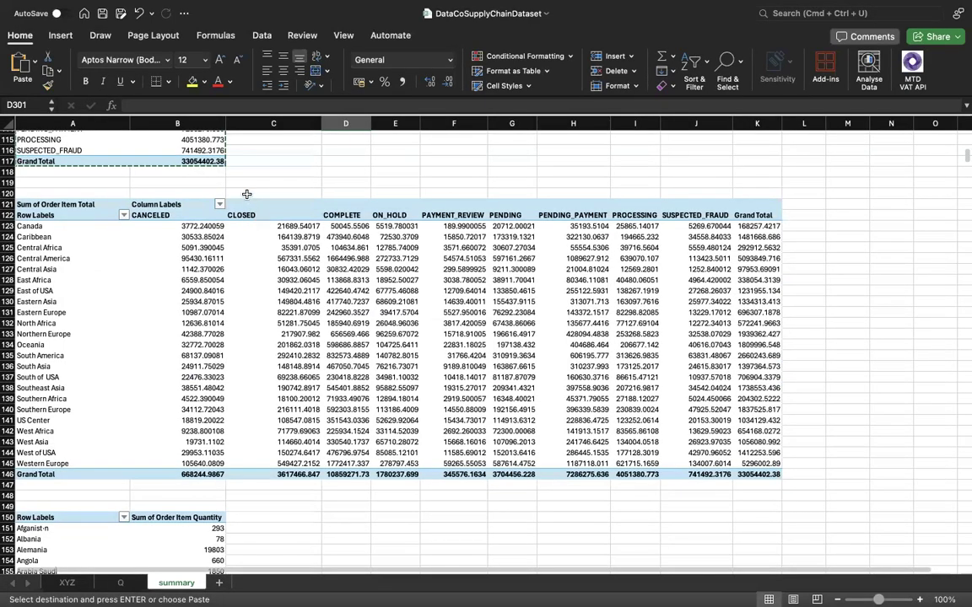
scroll(241, 205, "up", 17)
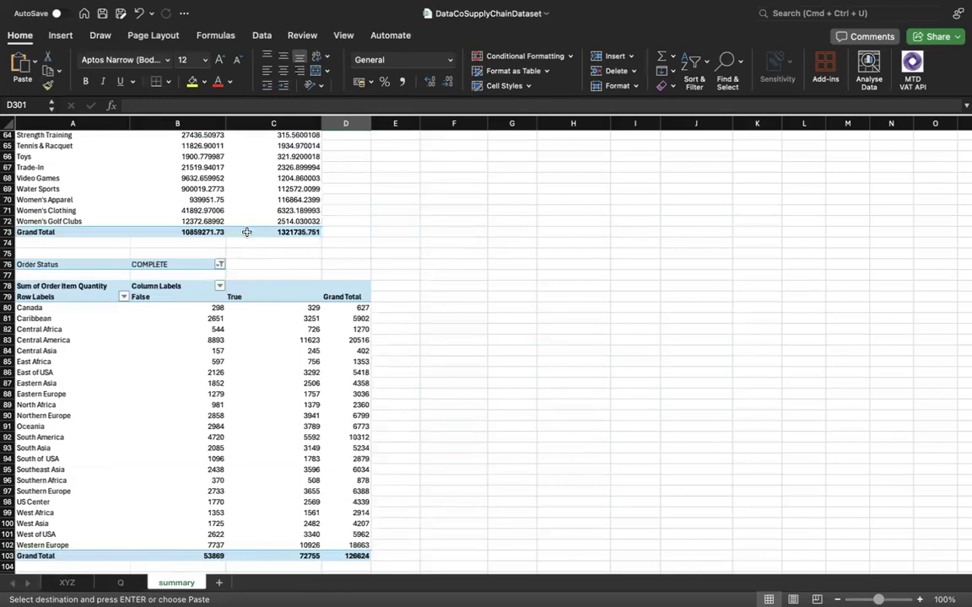
scroll(247, 231, "up", 20)
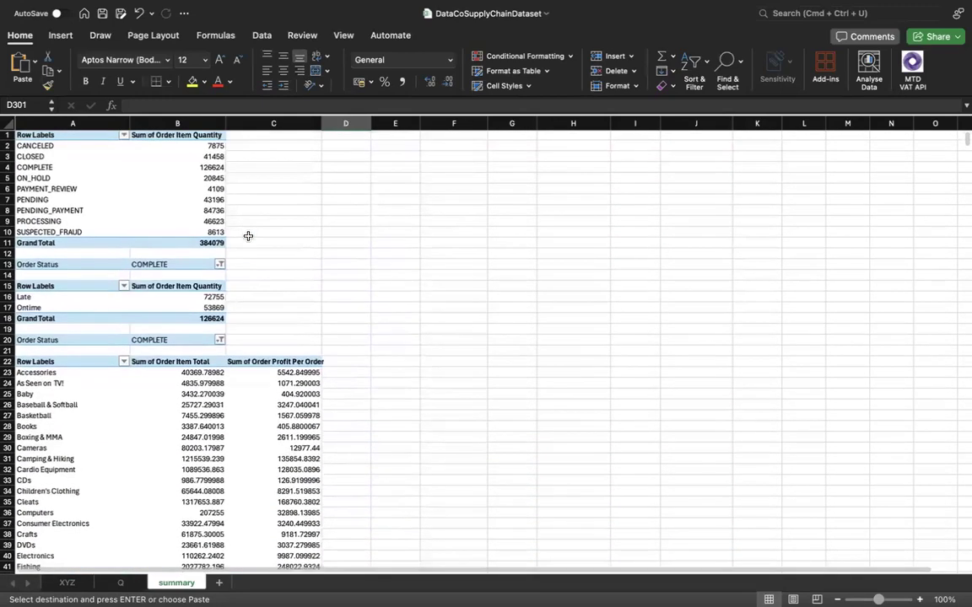
scroll(222, 428, "down", 10)
scroll(222, 430, "up", 6)
scroll(221, 430, "down", 10)
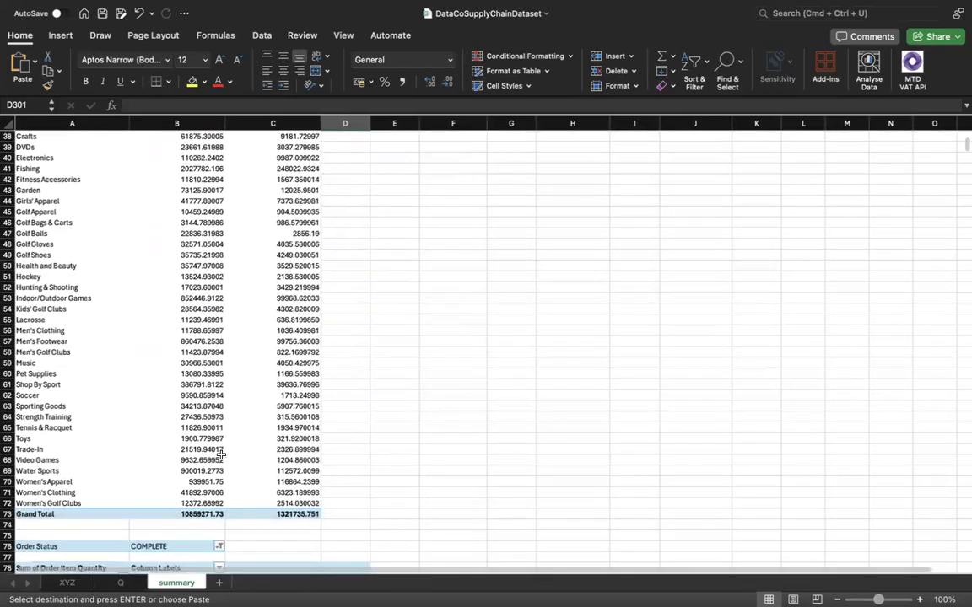
scroll(221, 455, "down", 8)
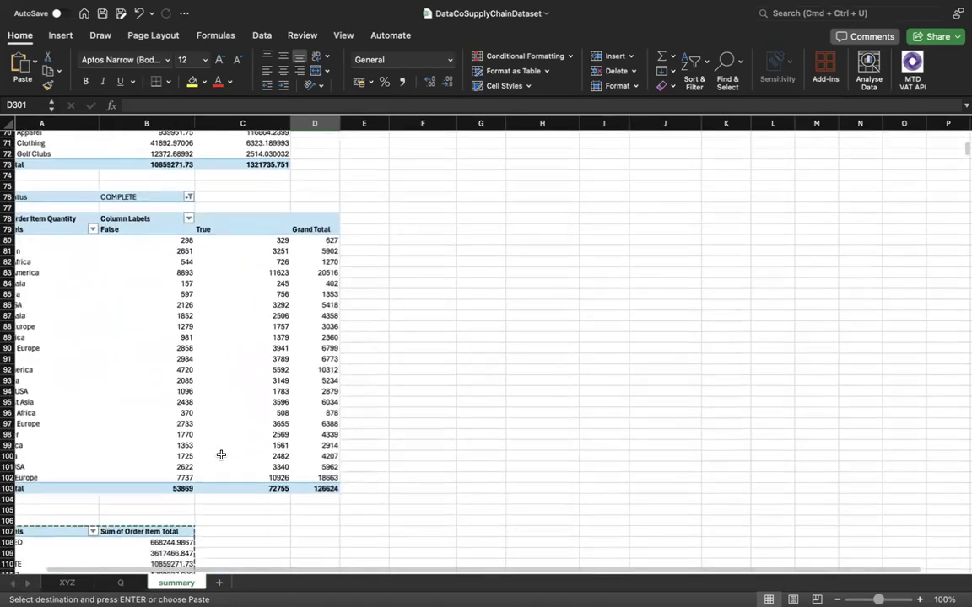
scroll(228, 445, "up", 1)
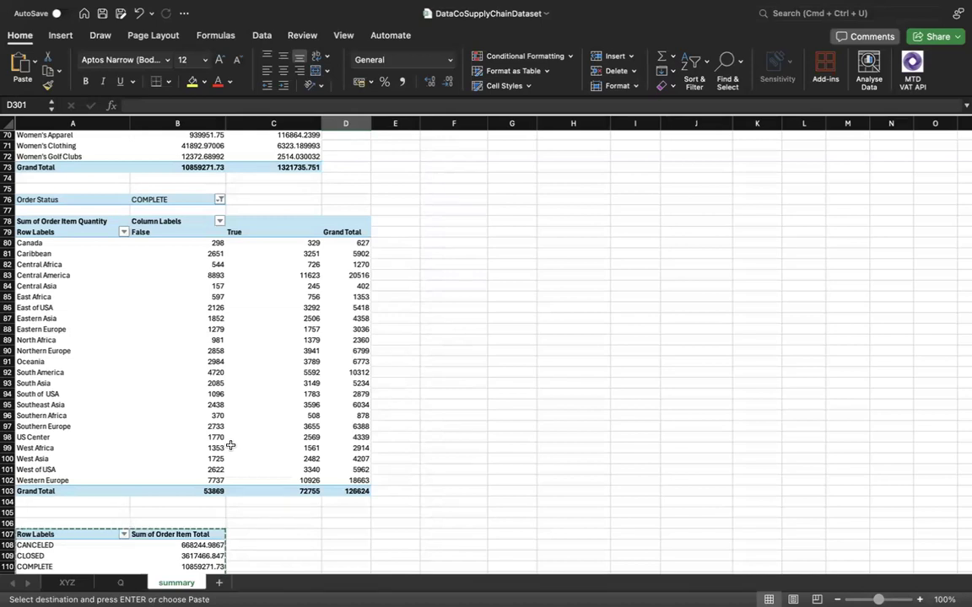
scroll(278, 419, "up", 5)
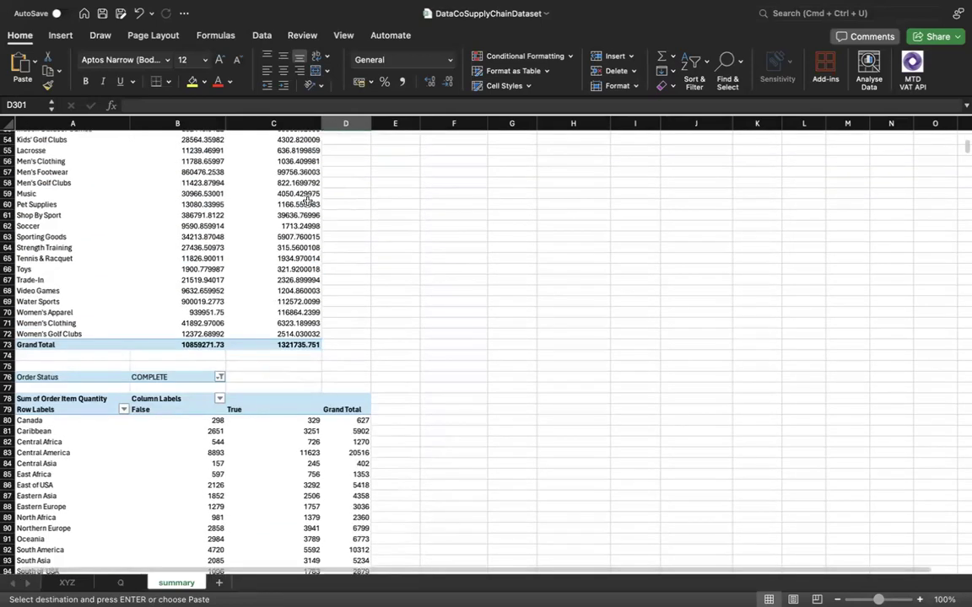
mouse_move(342, 6)
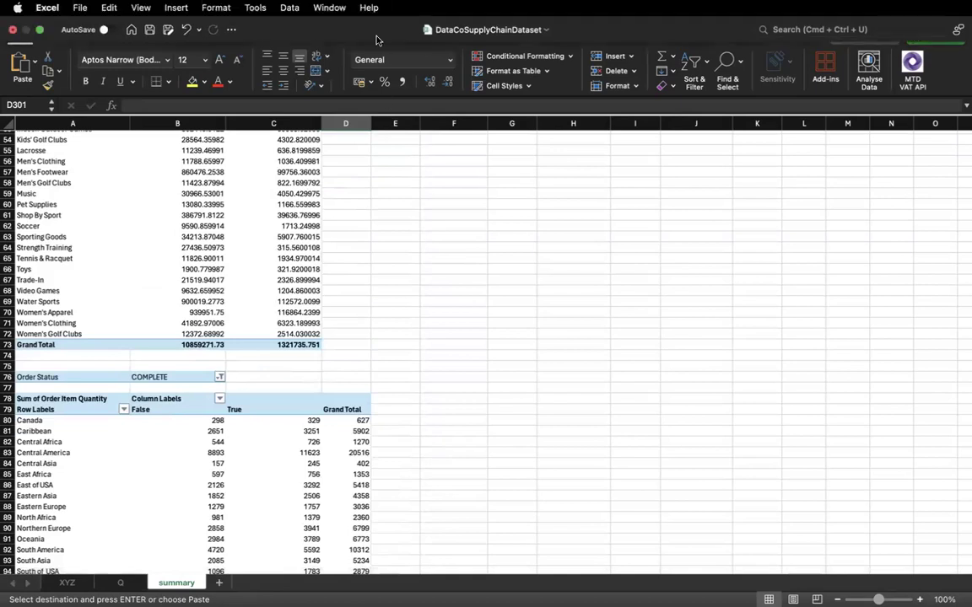
scroll(339, 233, "up", 15)
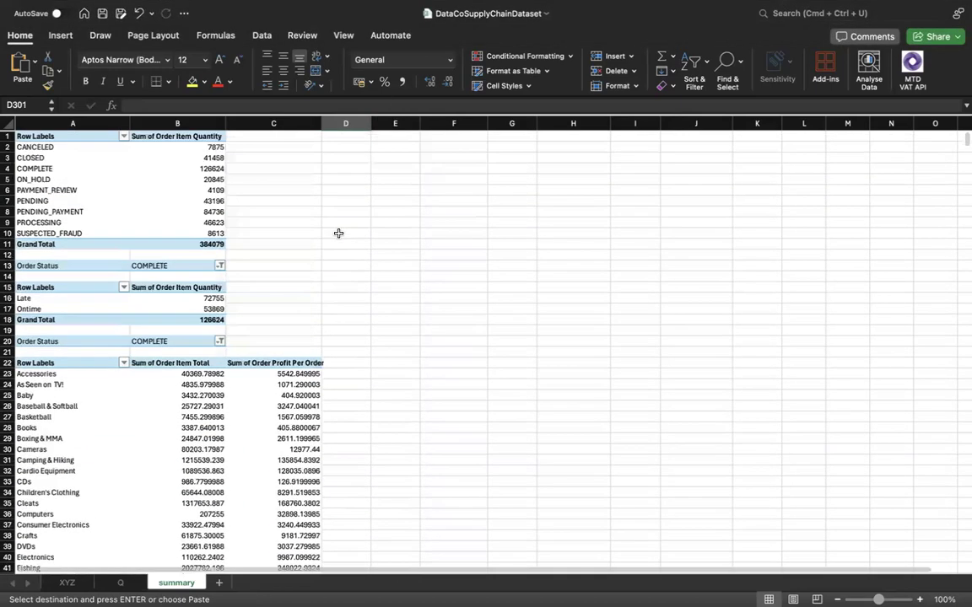
scroll(182, 195, "down", 1)
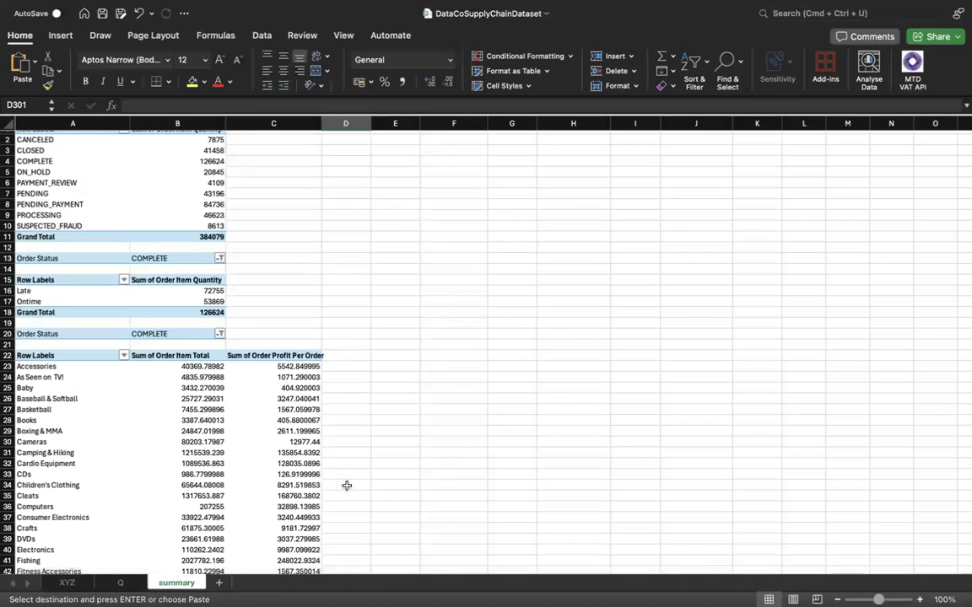
Save the workbook and open Save As for it, cancelling the attempt to save only the active sheet.
key("super+s")
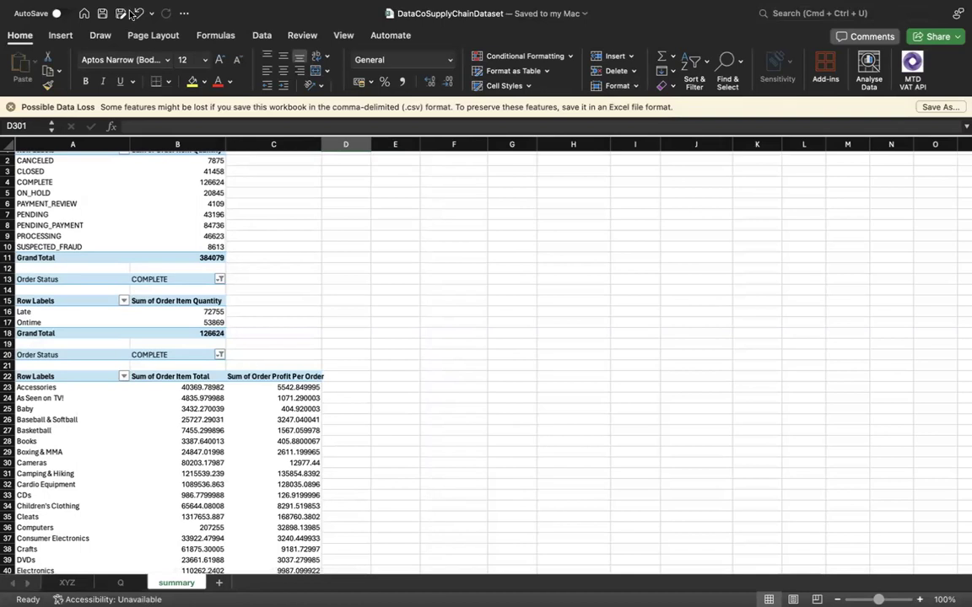
mouse_move(117, 8)
left_click(81, 8)
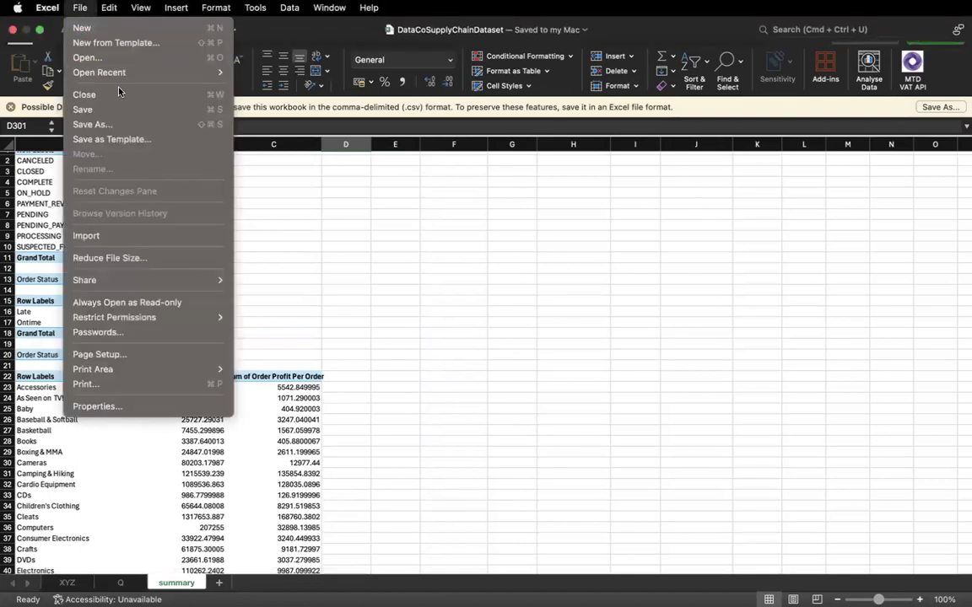
mouse_move(173, 74)
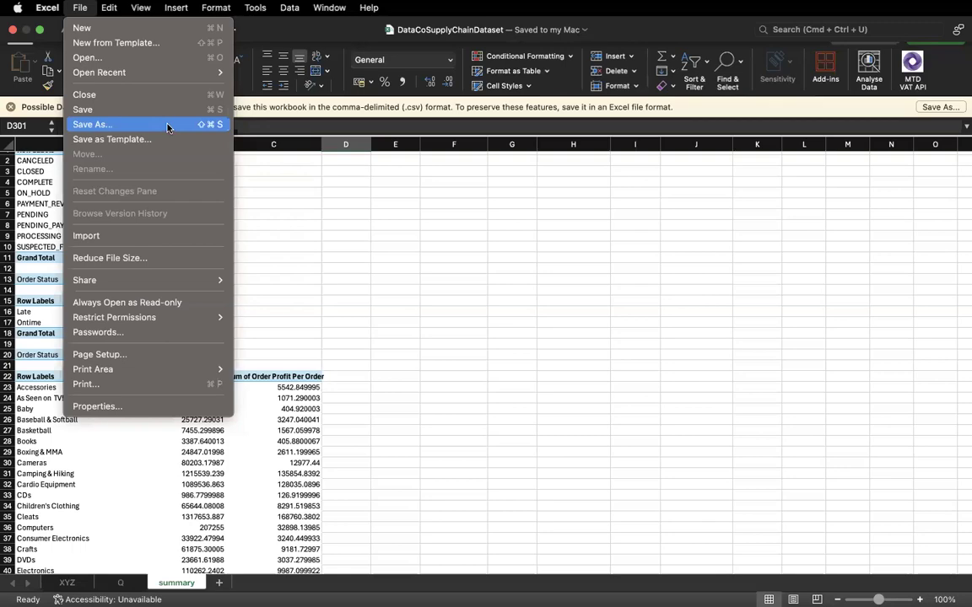
left_click(167, 125)
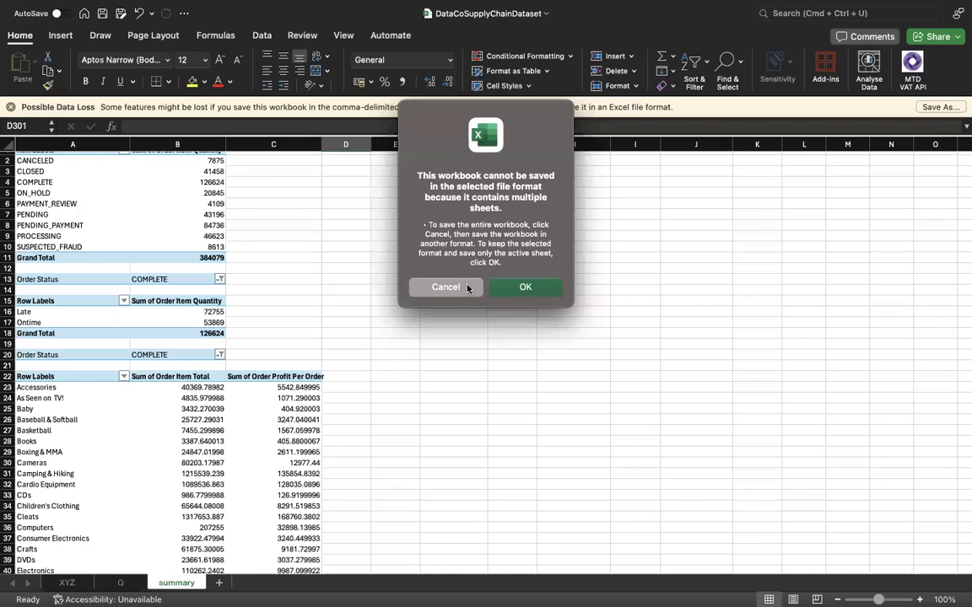
left_click(445, 288)
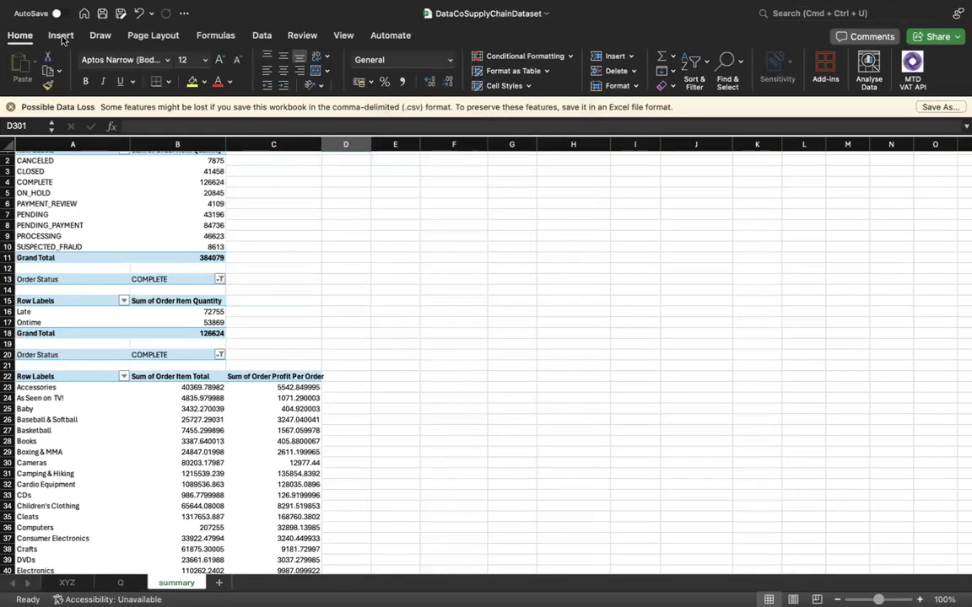
left_click(79, 8)
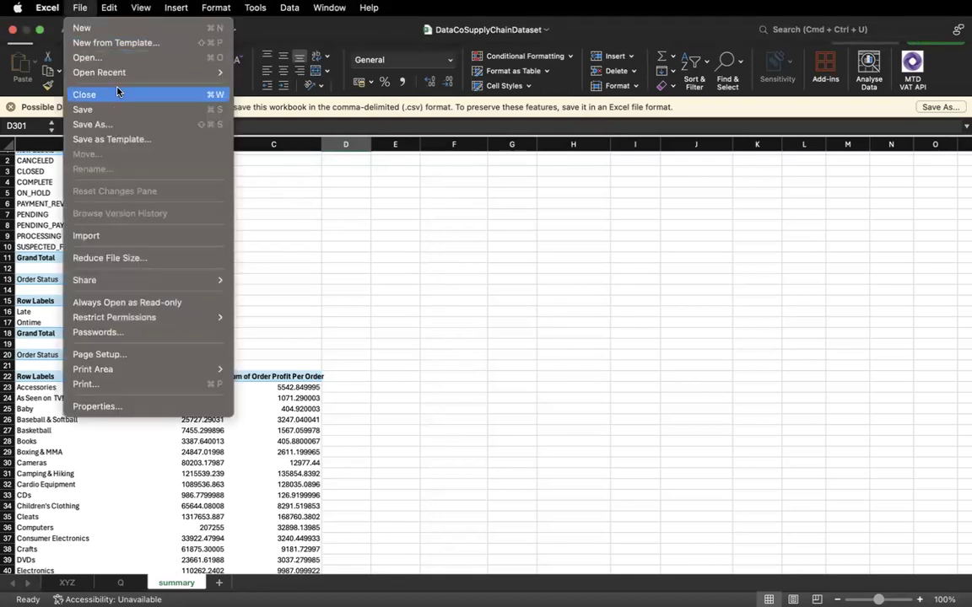
left_click(114, 125)
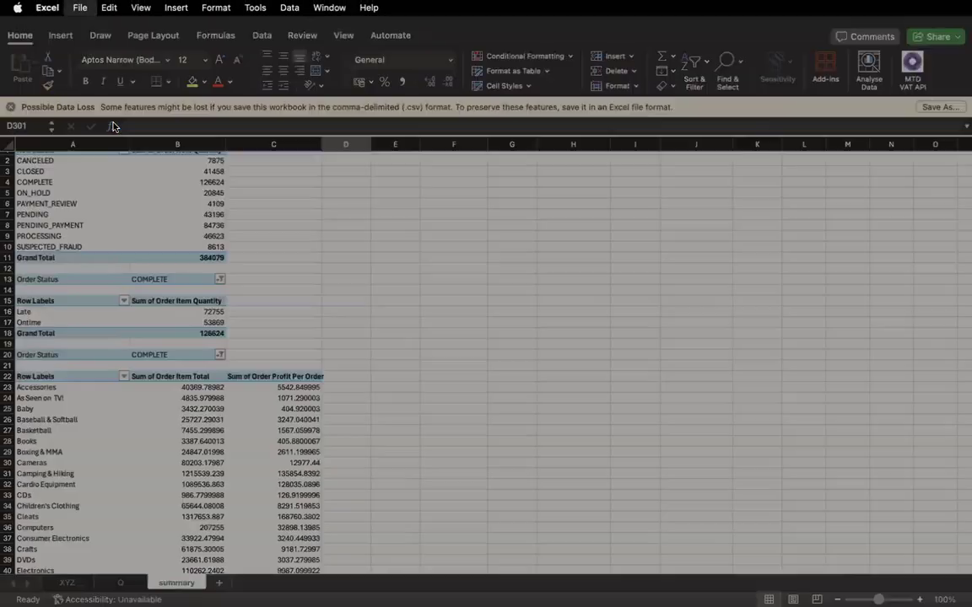